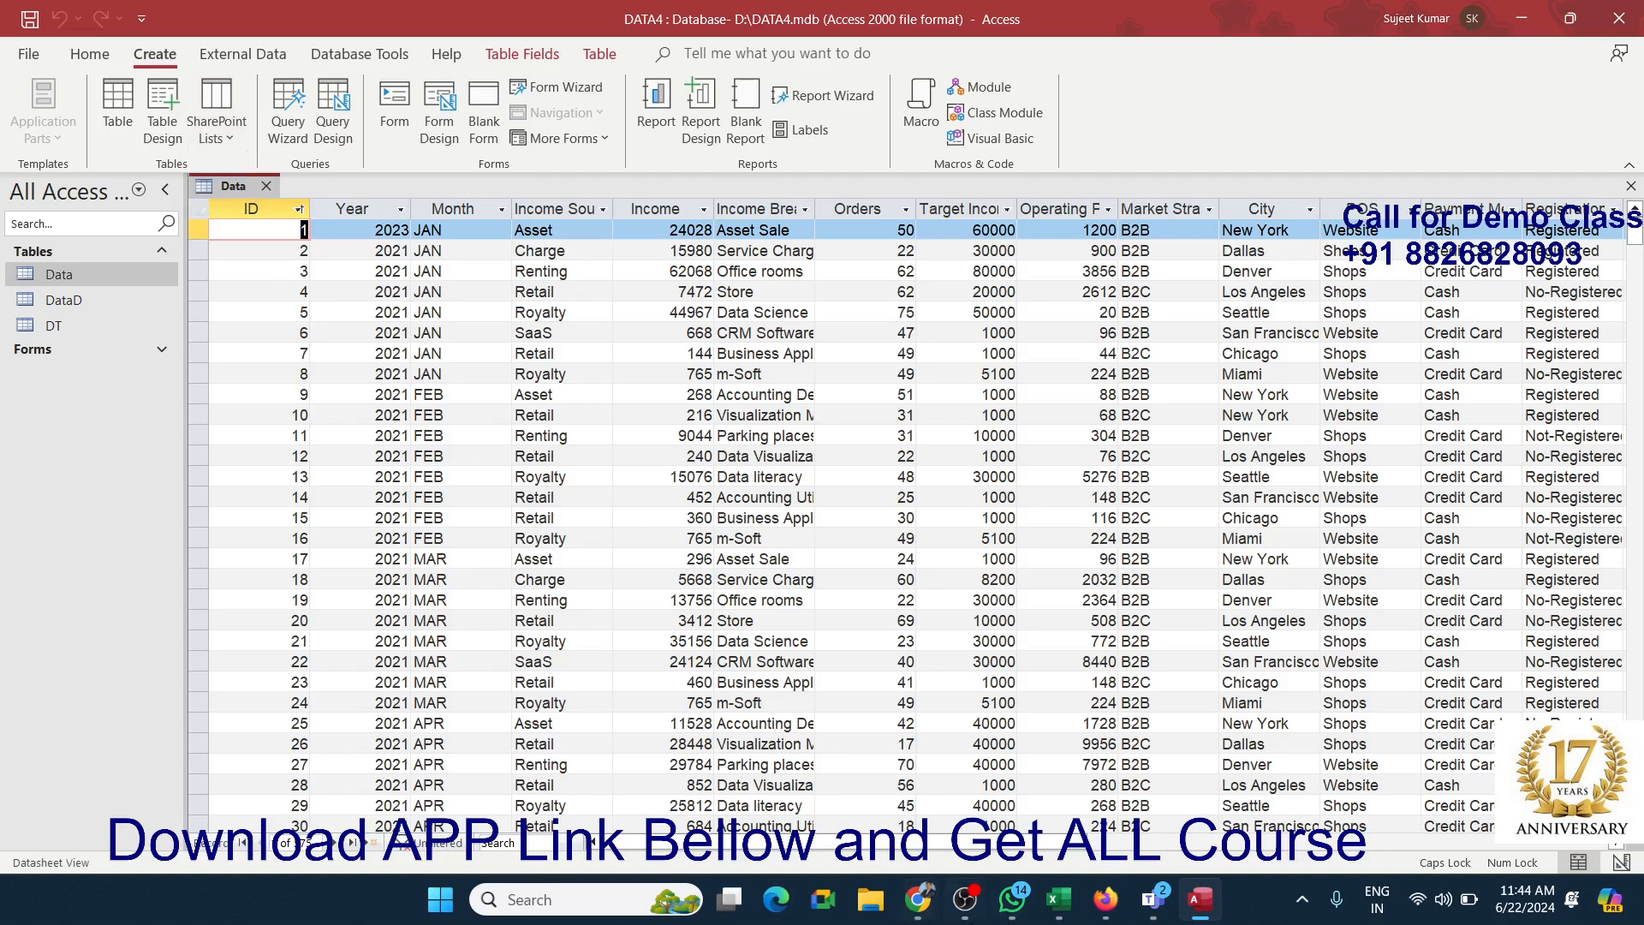
Step: Switch to the Teams meeting, admit the participant waiting in the lobby, and return to the Access database
click(998, 897)
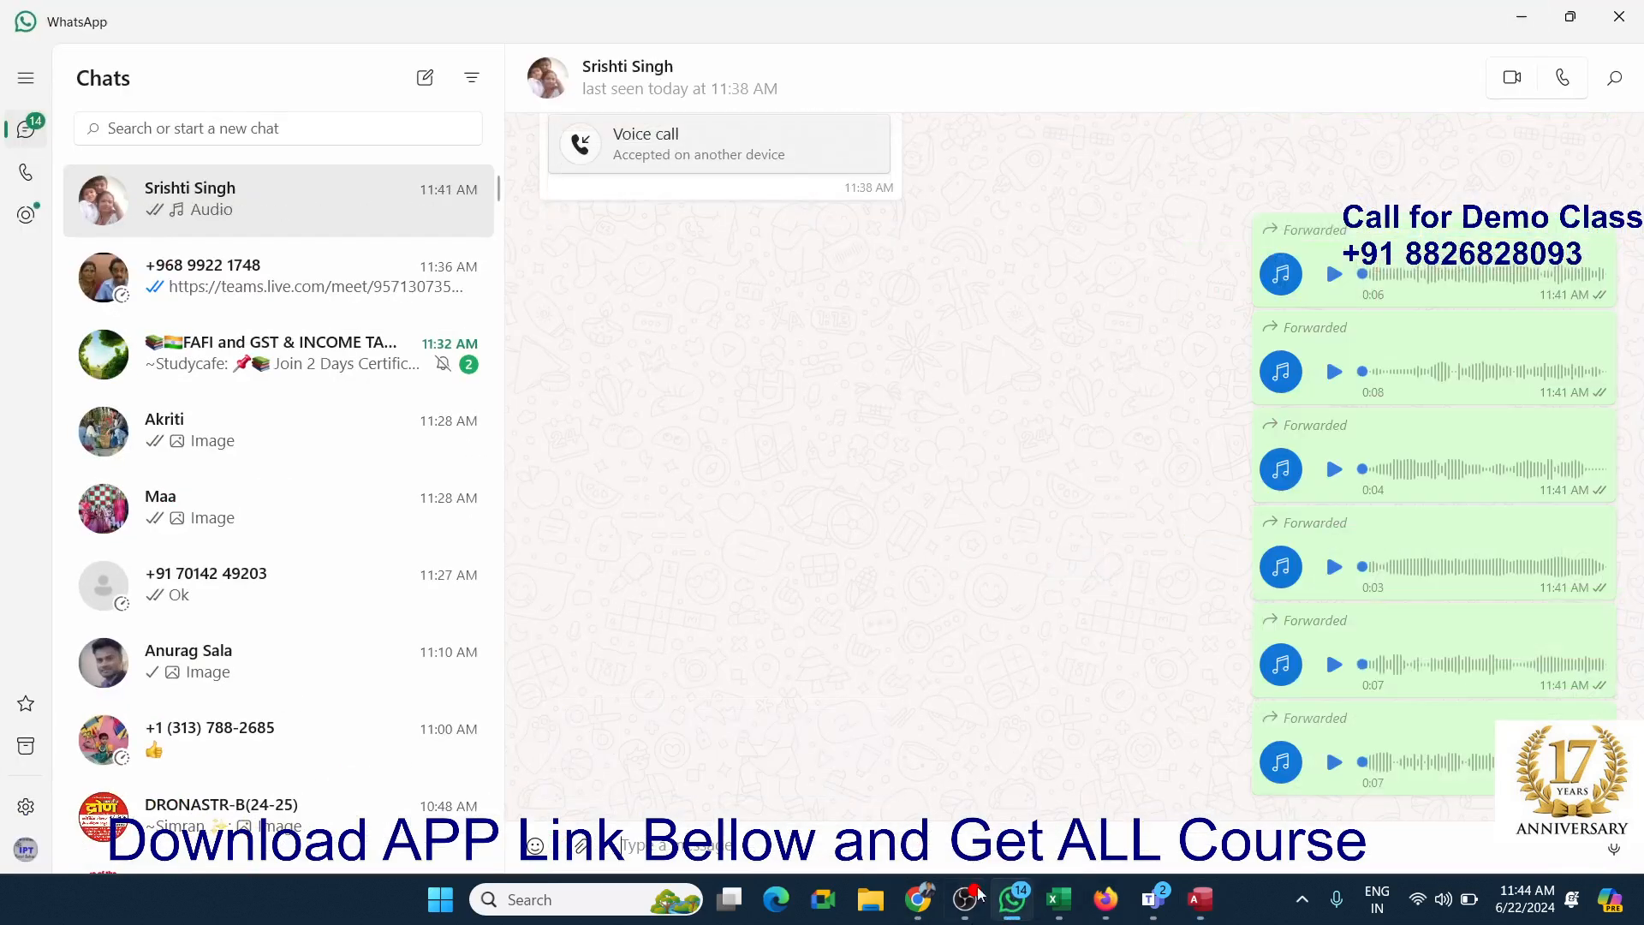
click(1522, 19)
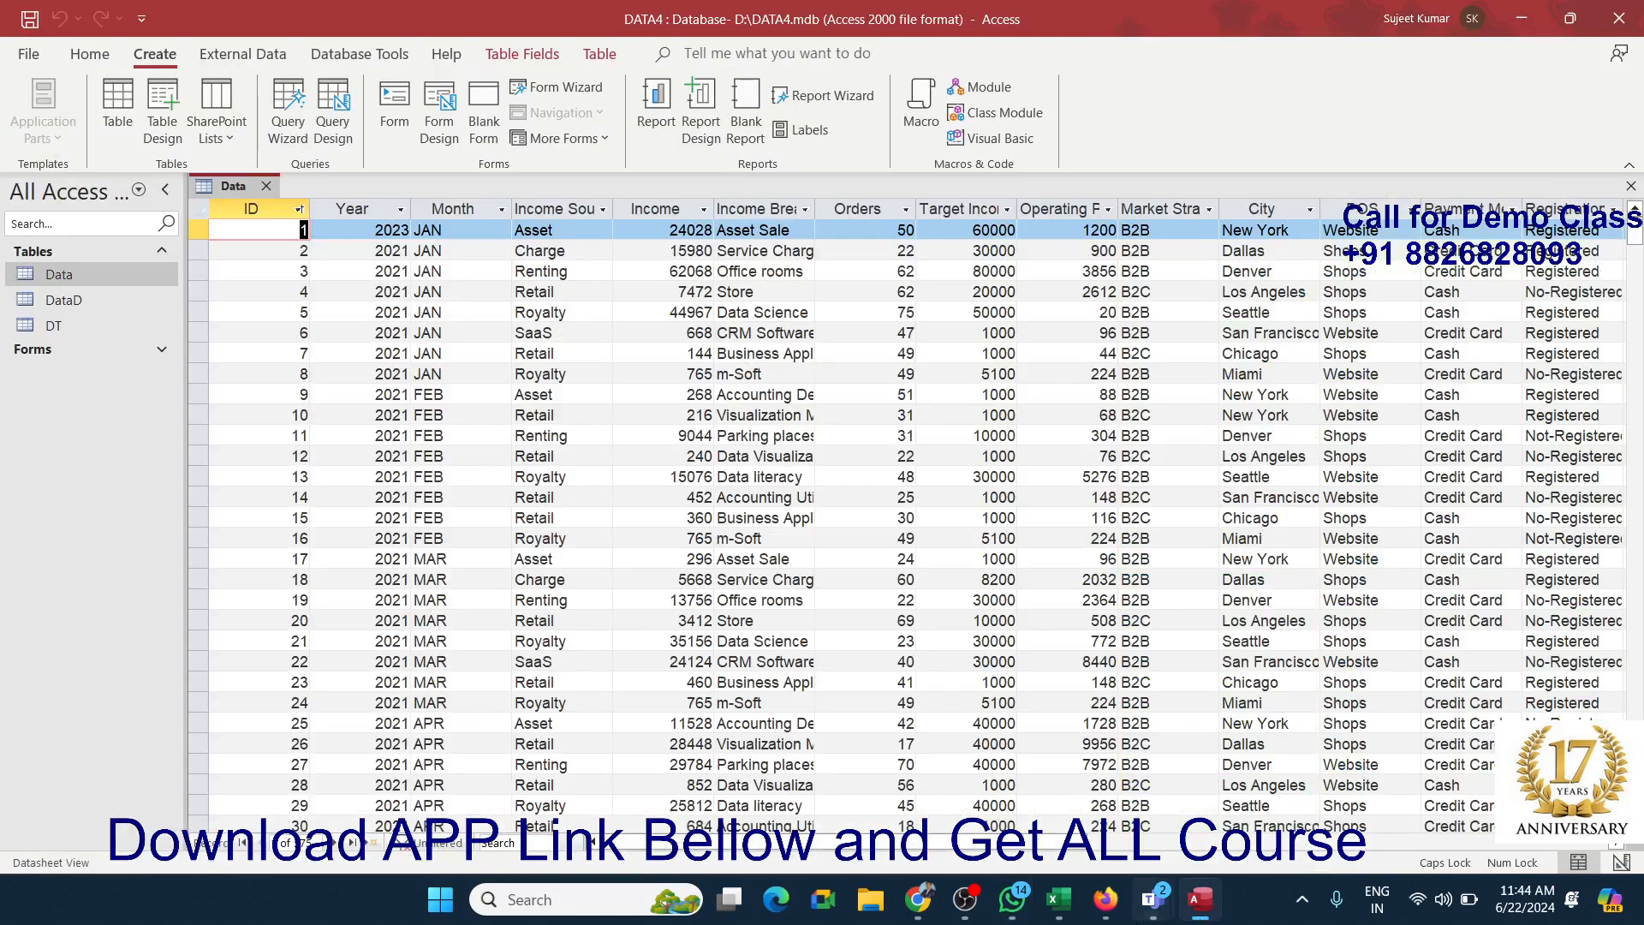
mouse_move(1199, 899)
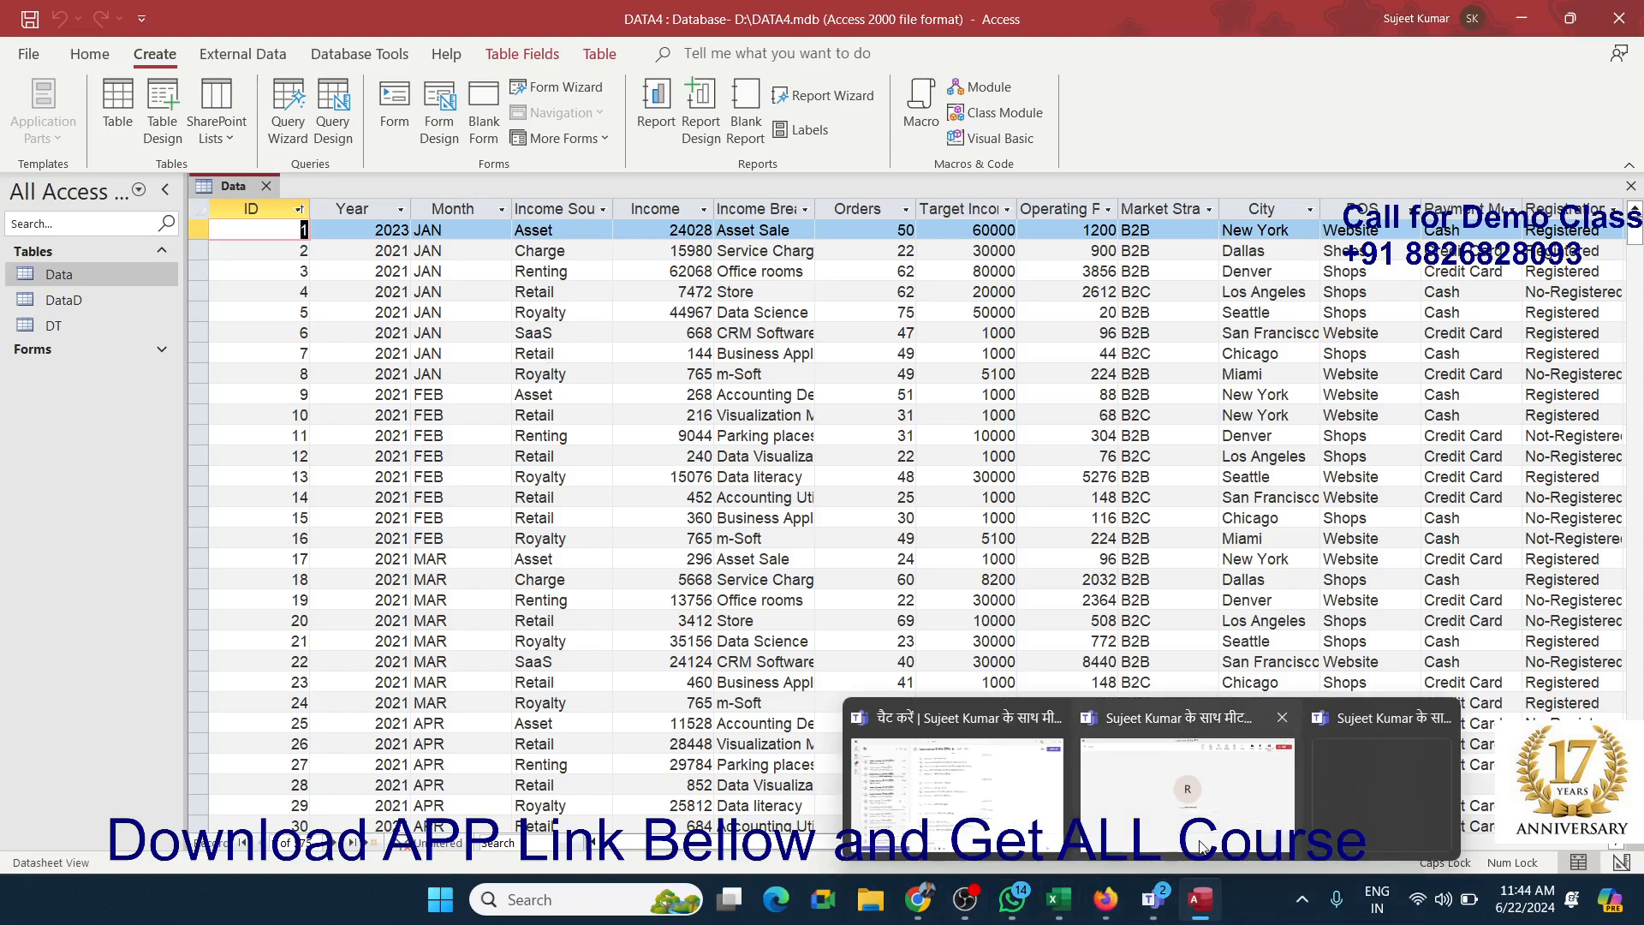
click(1202, 848)
click(934, 216)
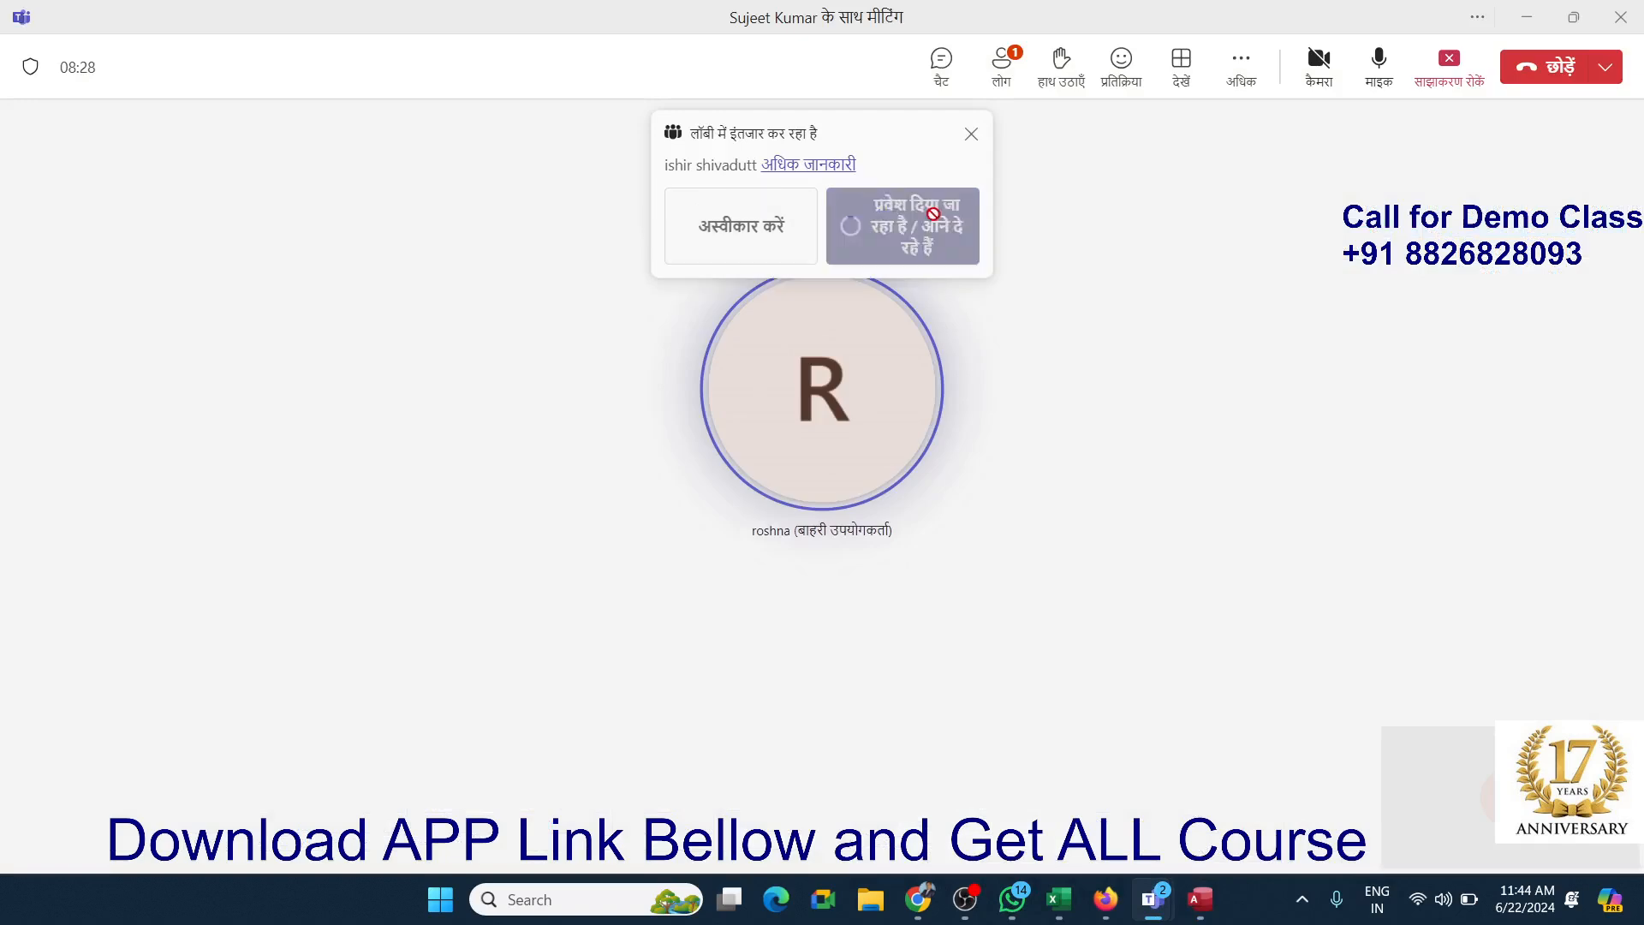
click(1521, 19)
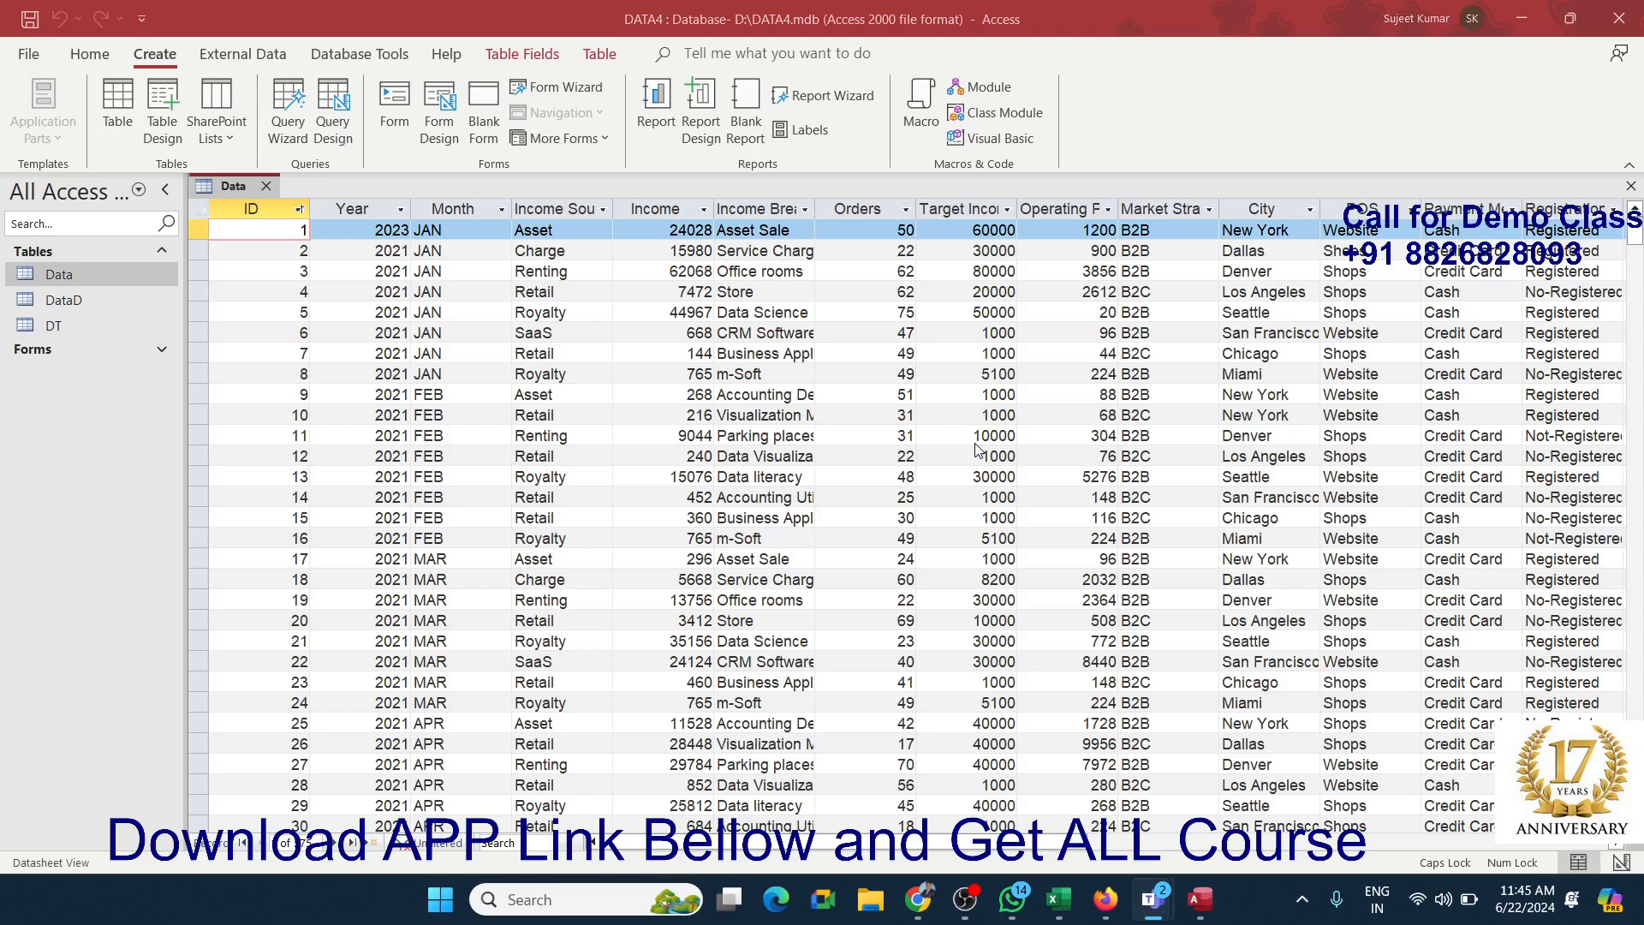
Step: Look through the records and all columns of the Data table
click(918, 314)
scroll(918, 325, down, 9)
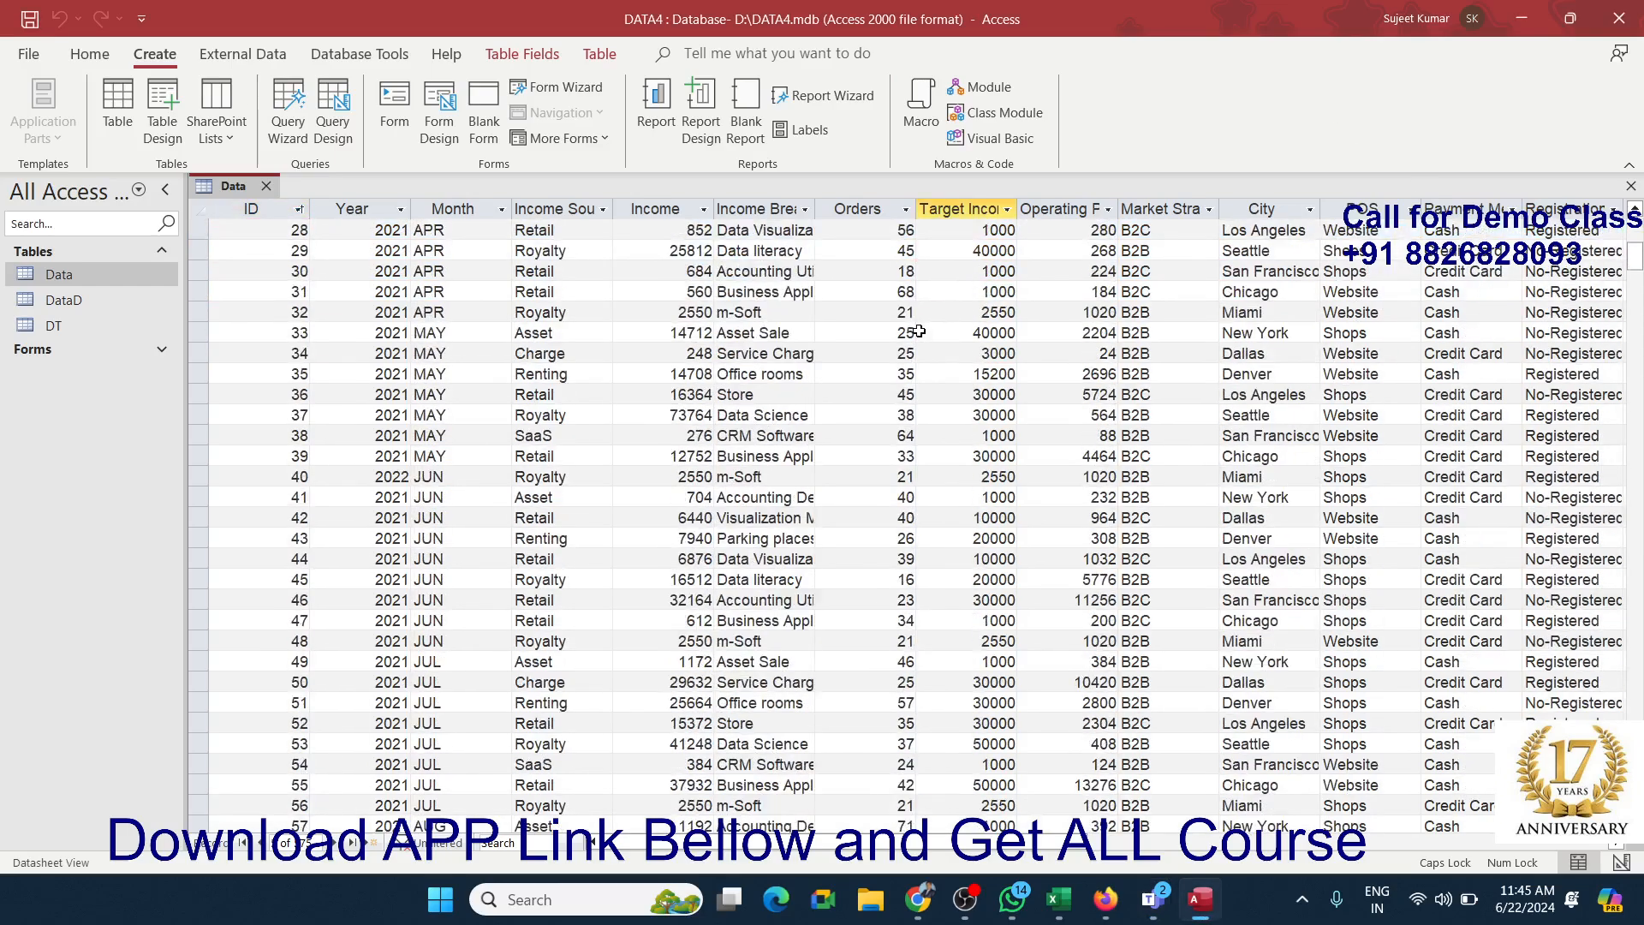
scroll(918, 332, down, 20)
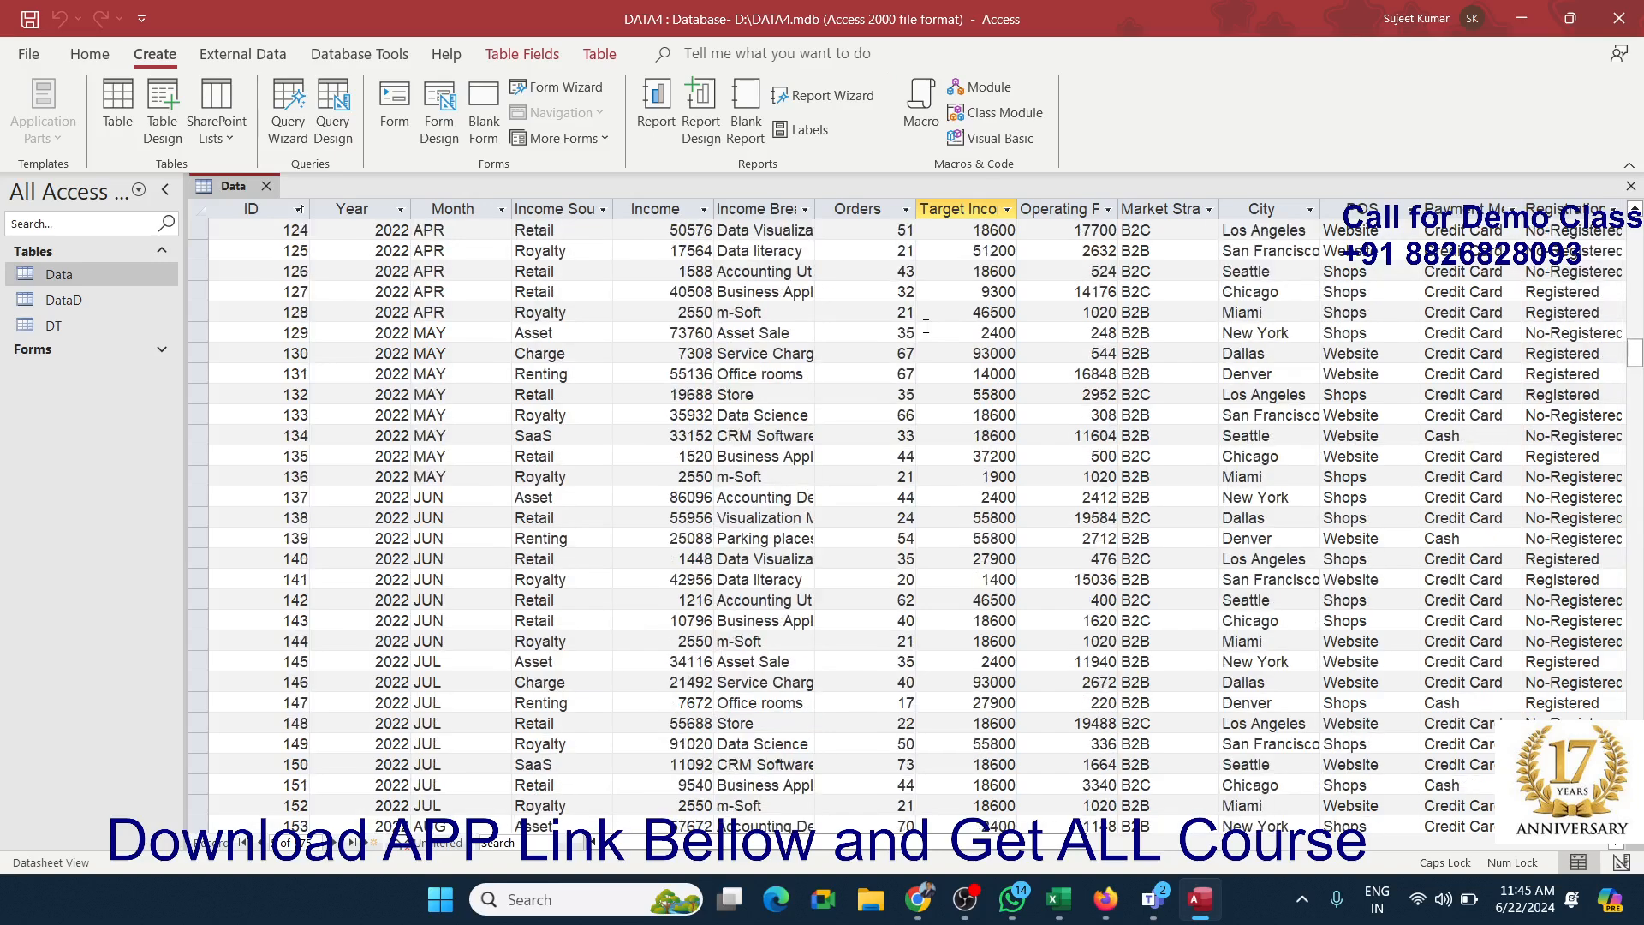
scroll(925, 326, up, 20)
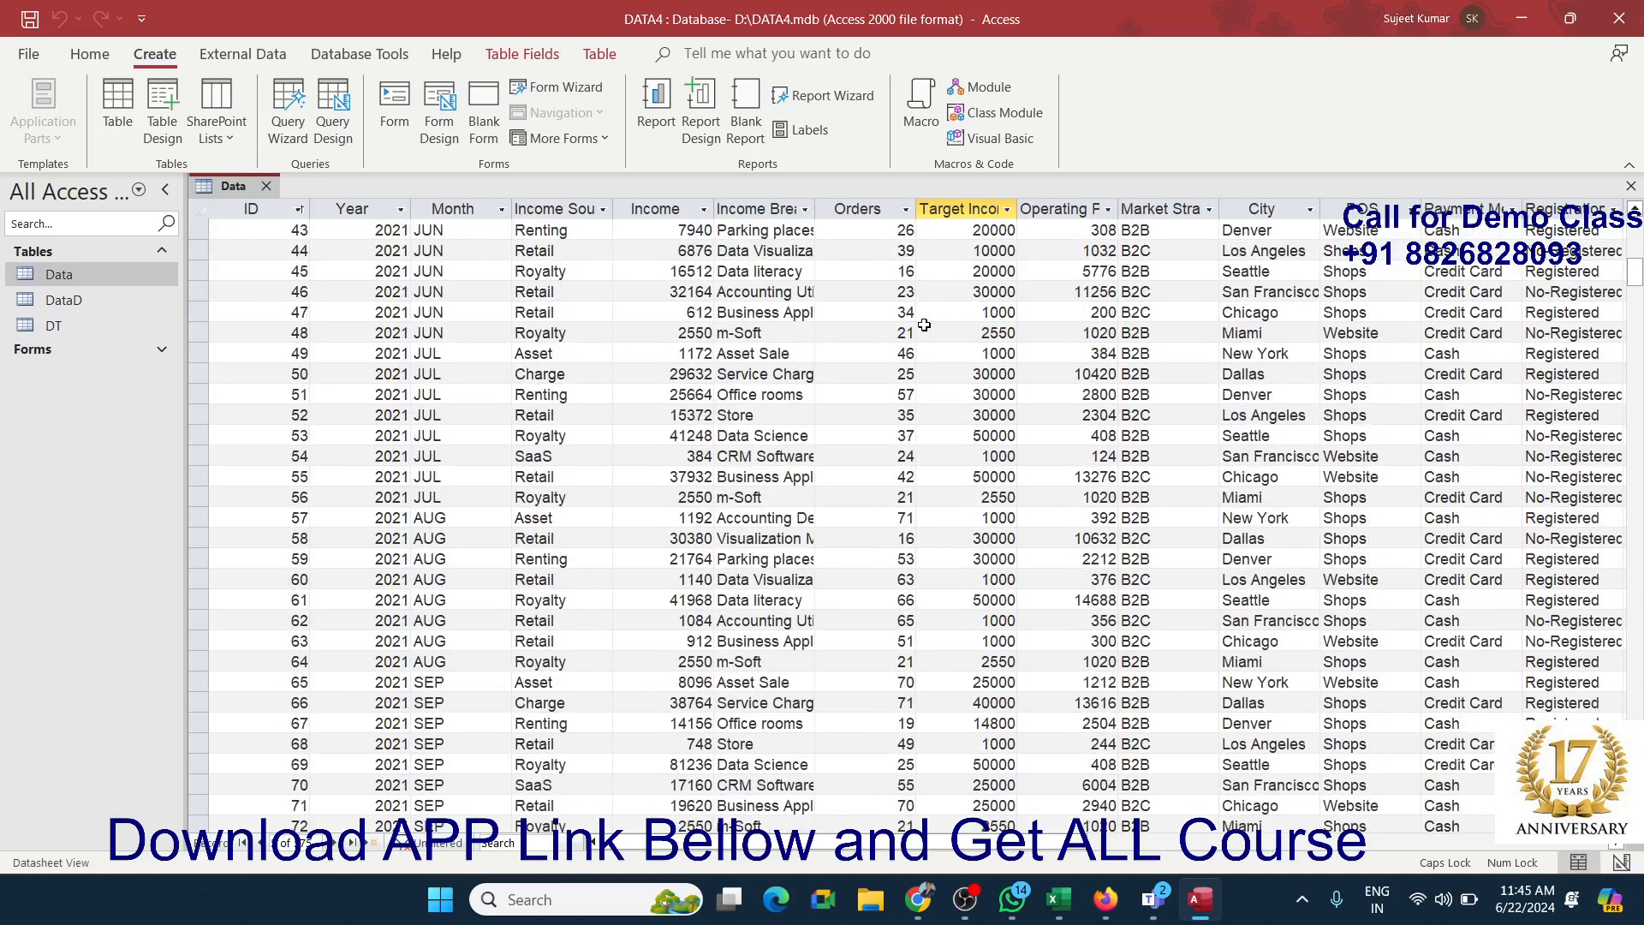
scroll(924, 325, up, 6)
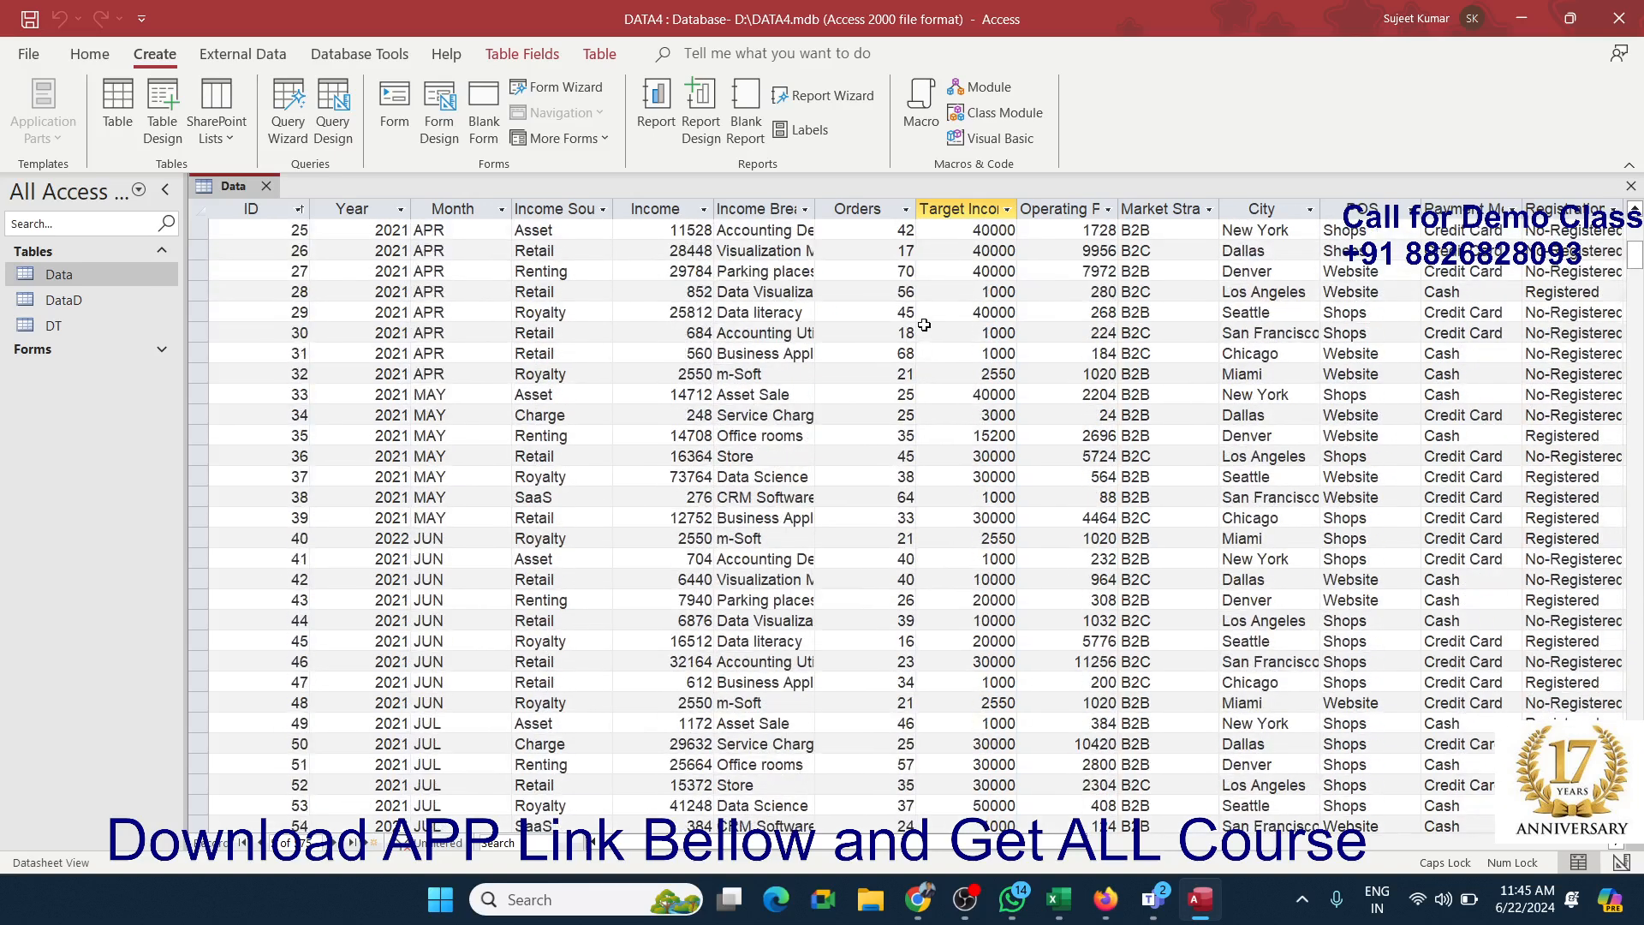
scroll(1406, 494, up, 8)
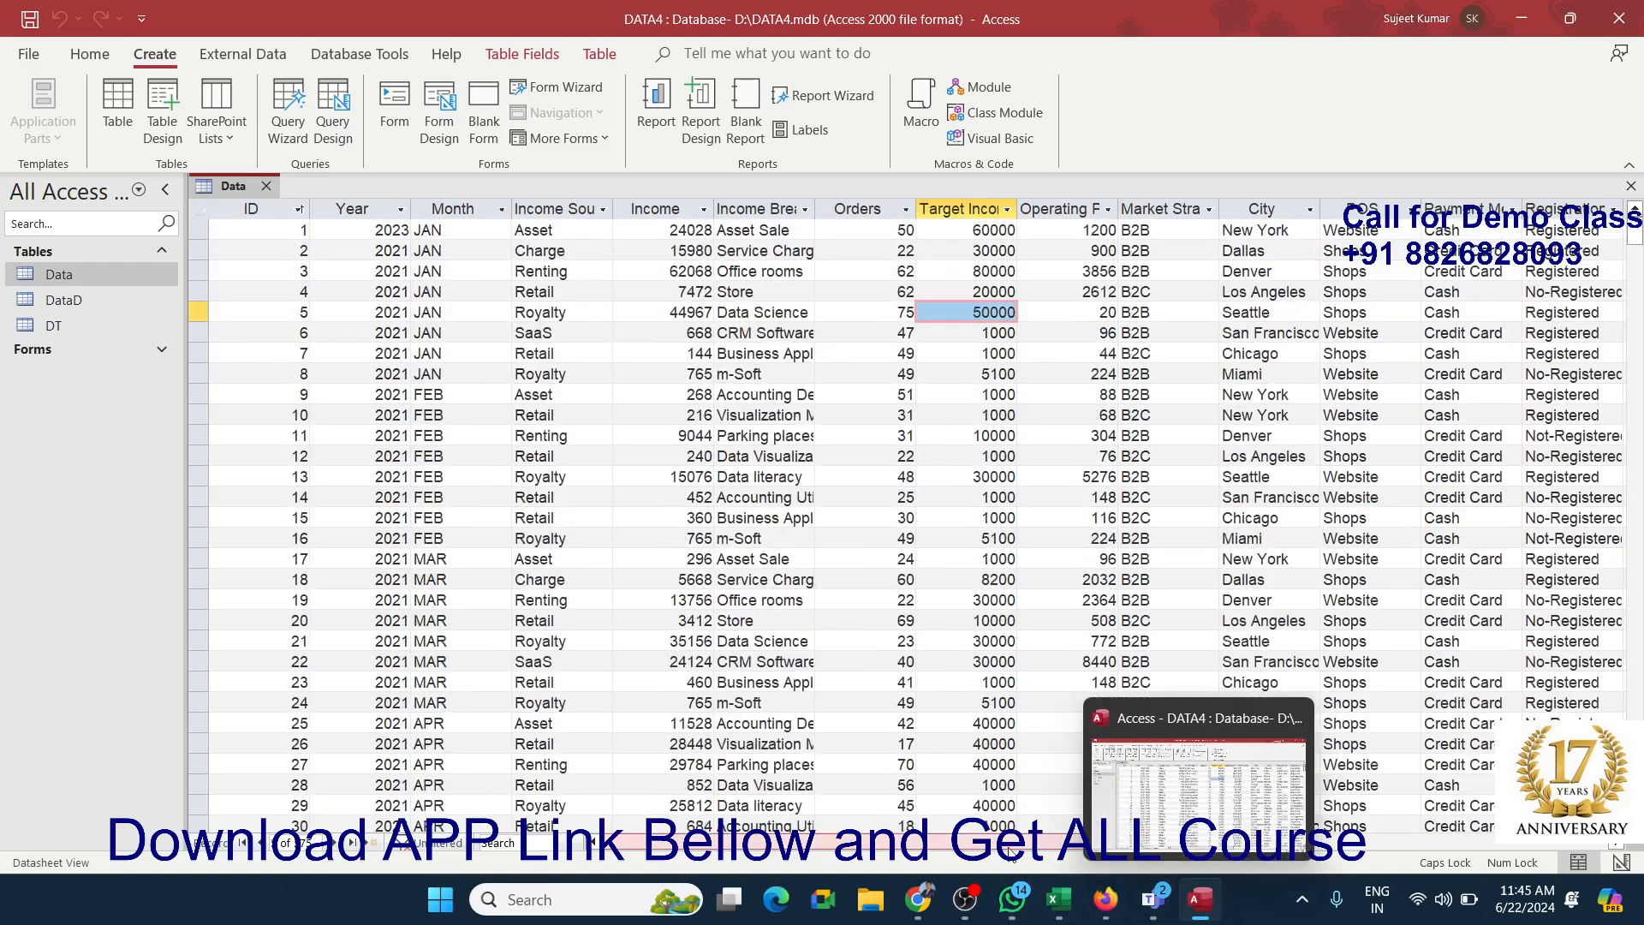
drag(1000, 844, 1236, 867)
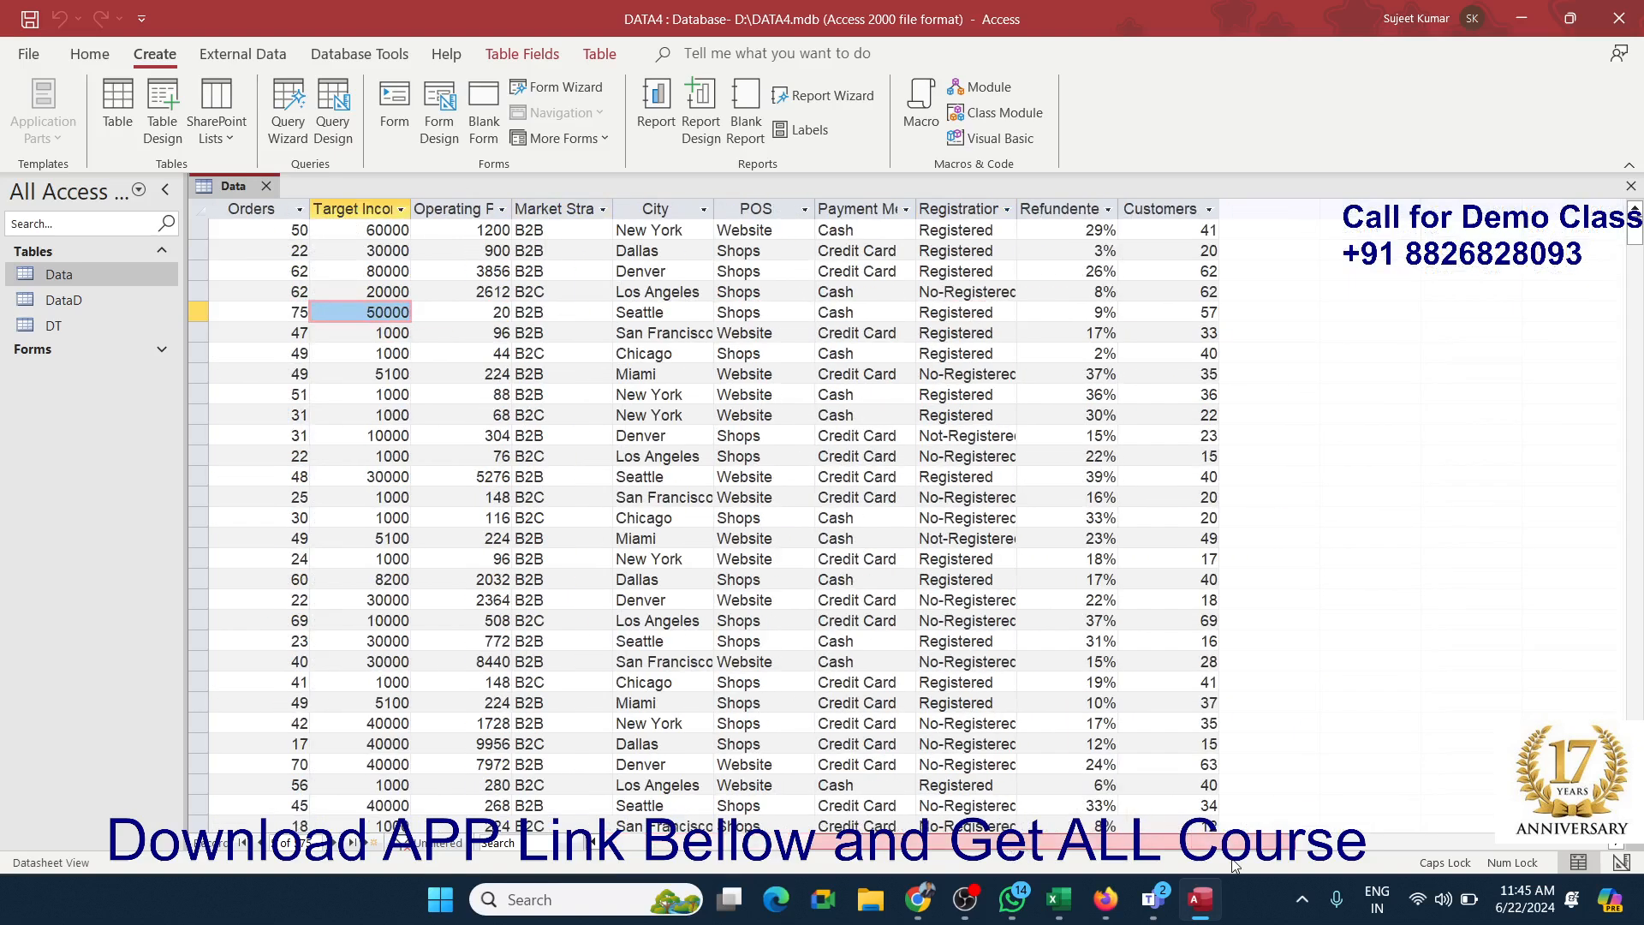
drag(1236, 866, 830, 875)
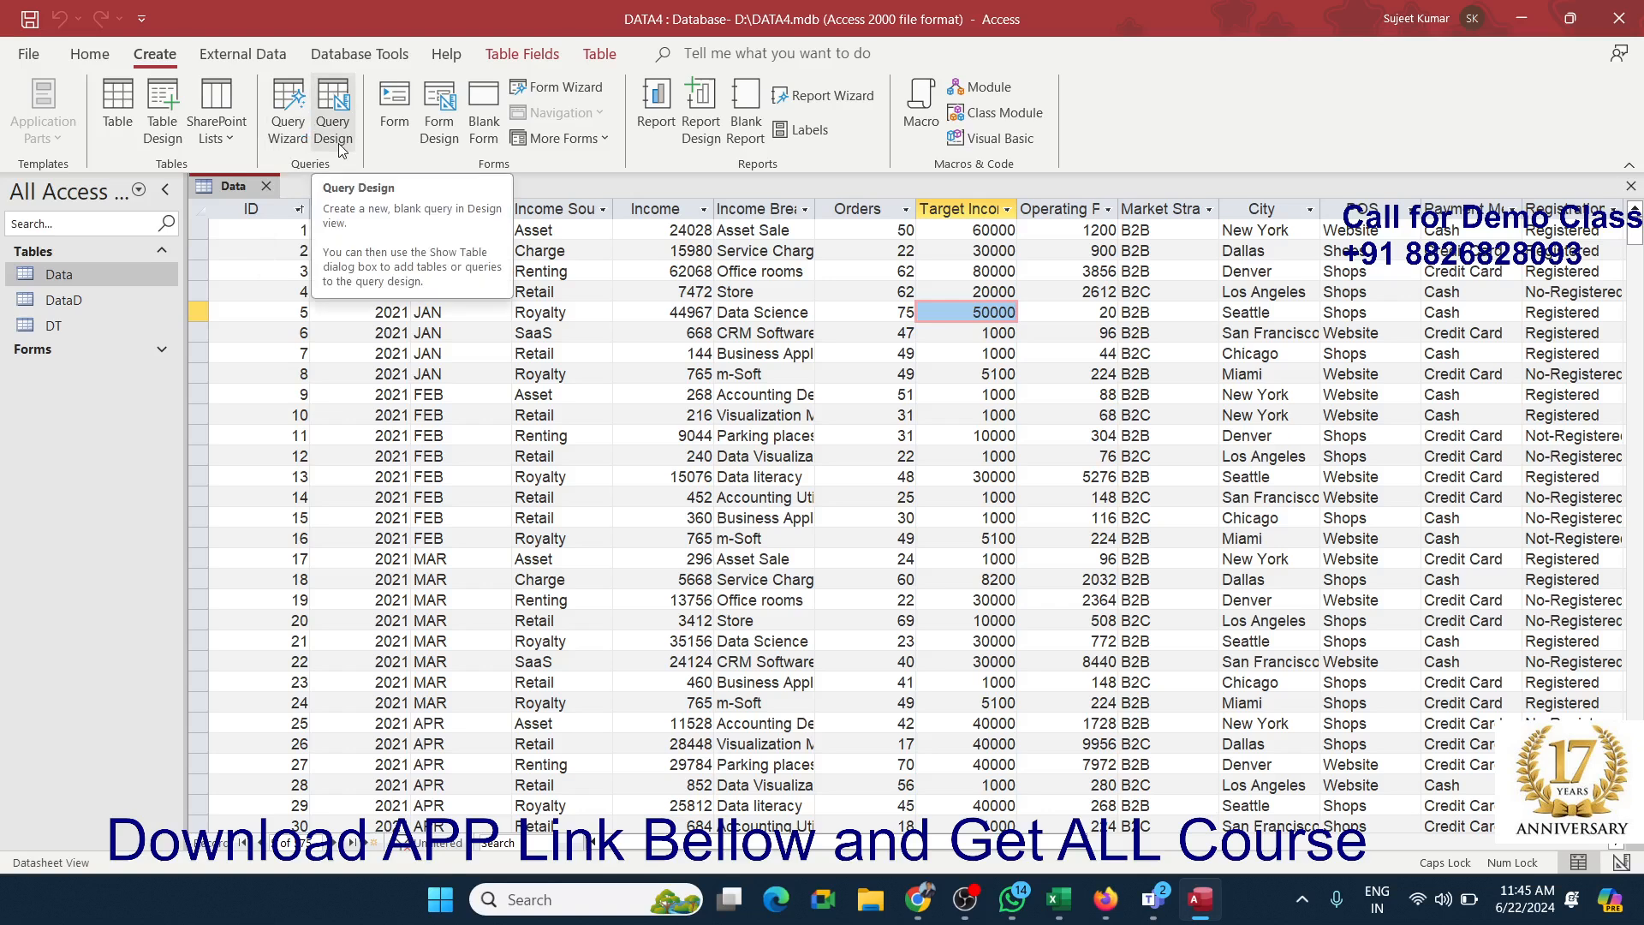
click(288, 120)
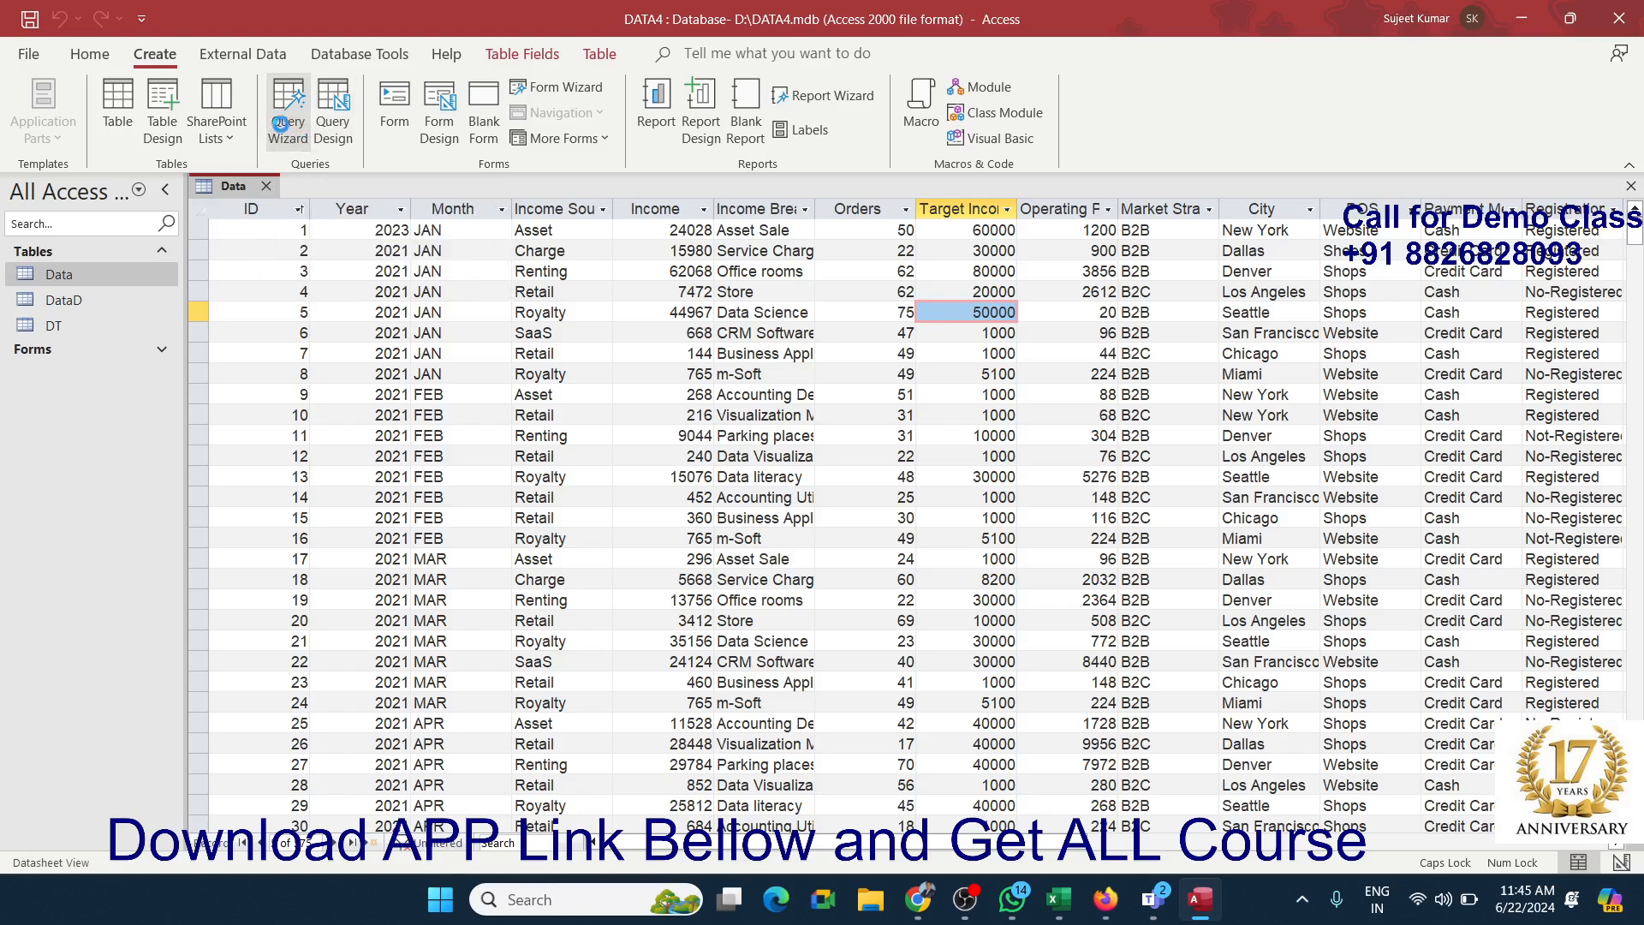
drag(725, 221, 346, 260)
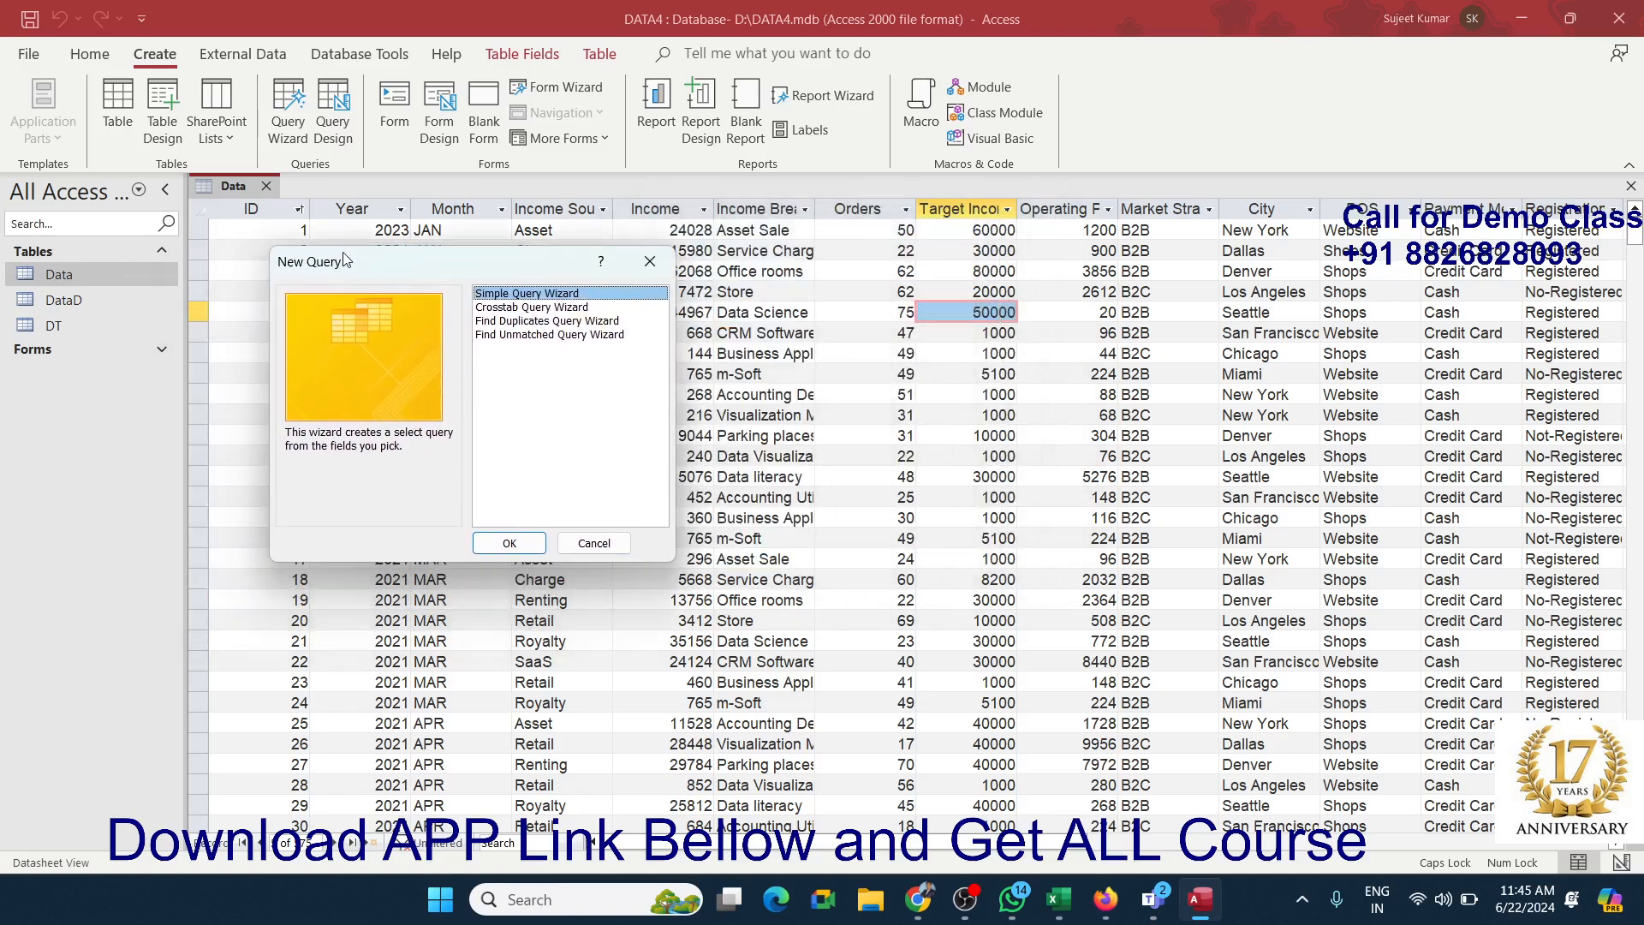
click(650, 261)
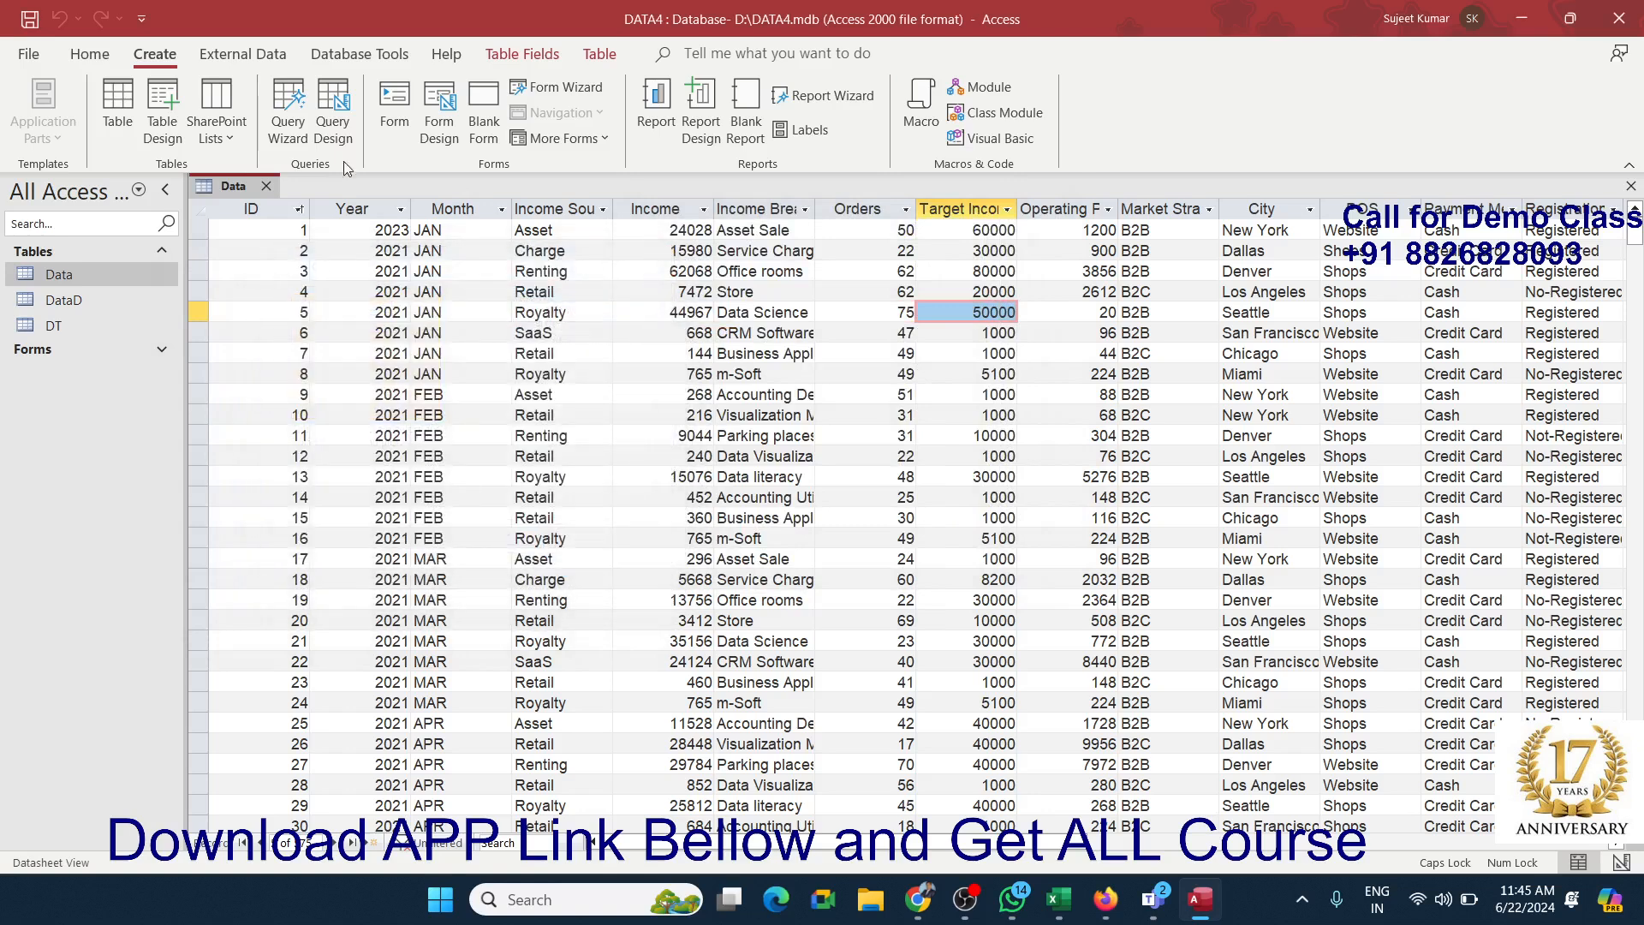
Step: Review the available query wizard types and start a new query with the Simple Query Wizard
click(300, 142)
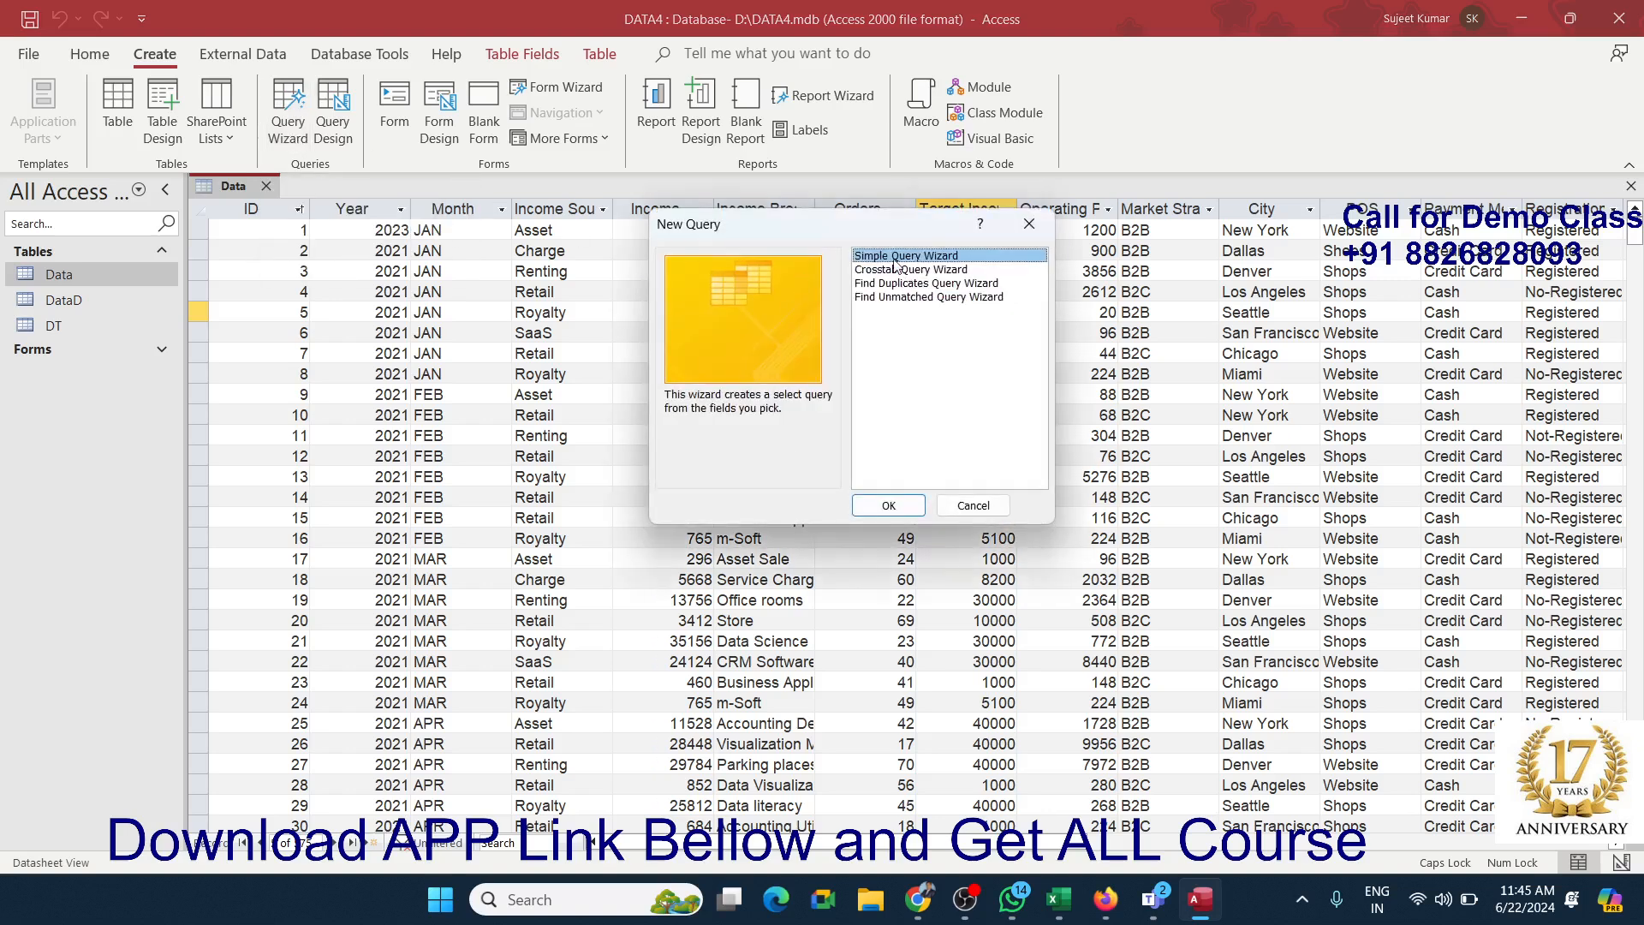
click(895, 270)
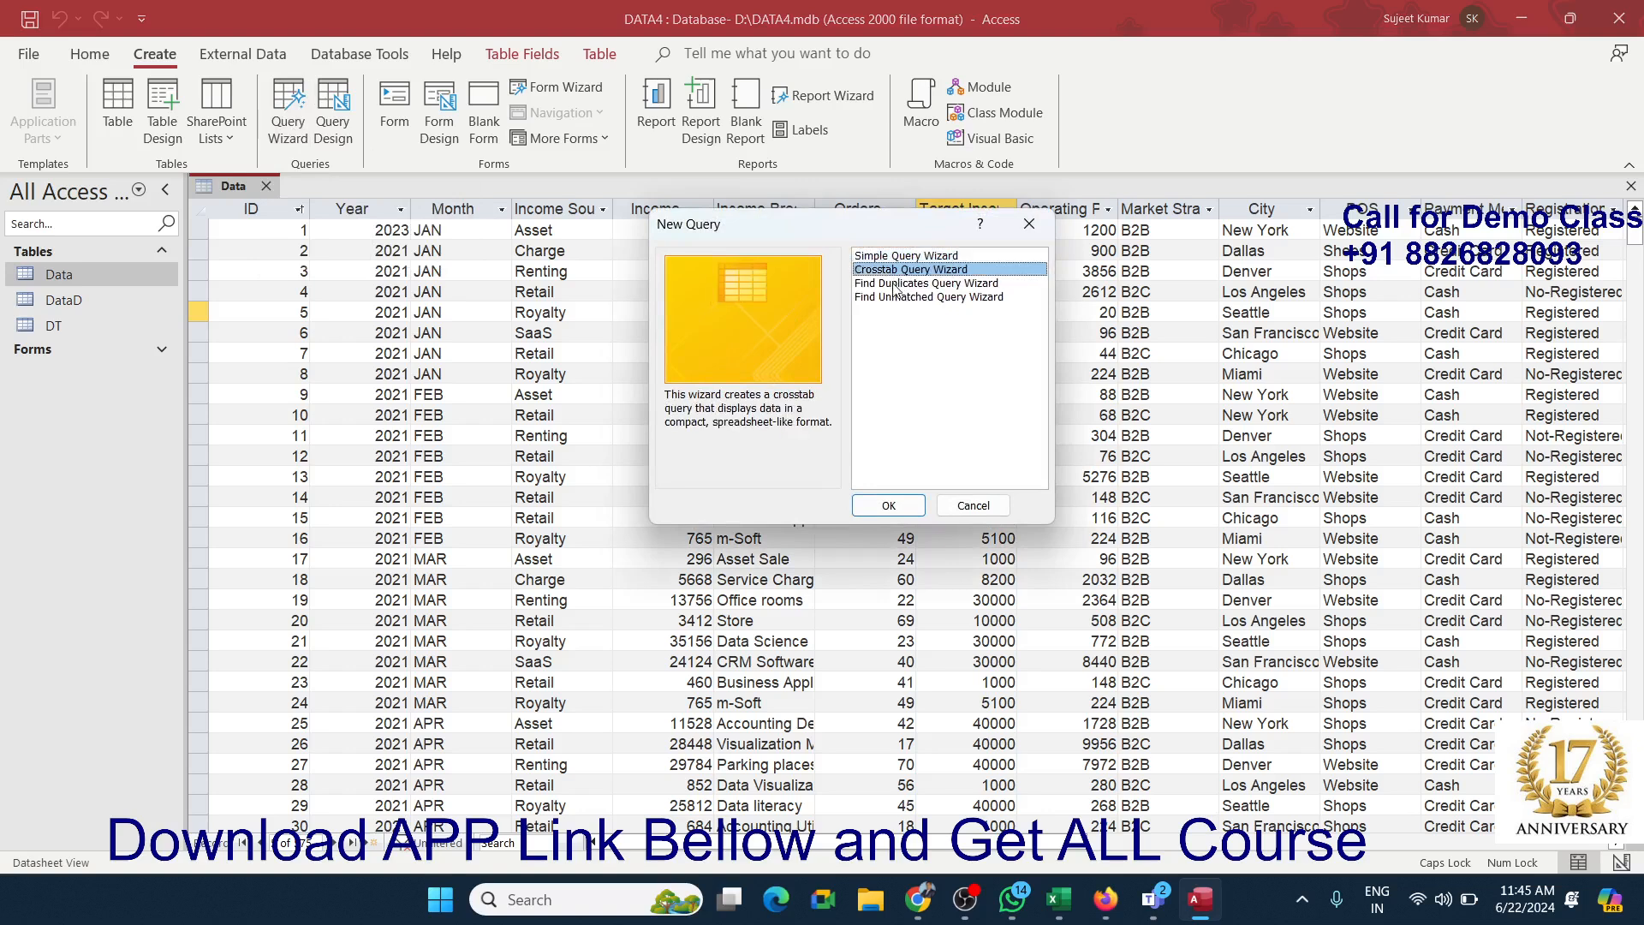
click(896, 286)
click(897, 299)
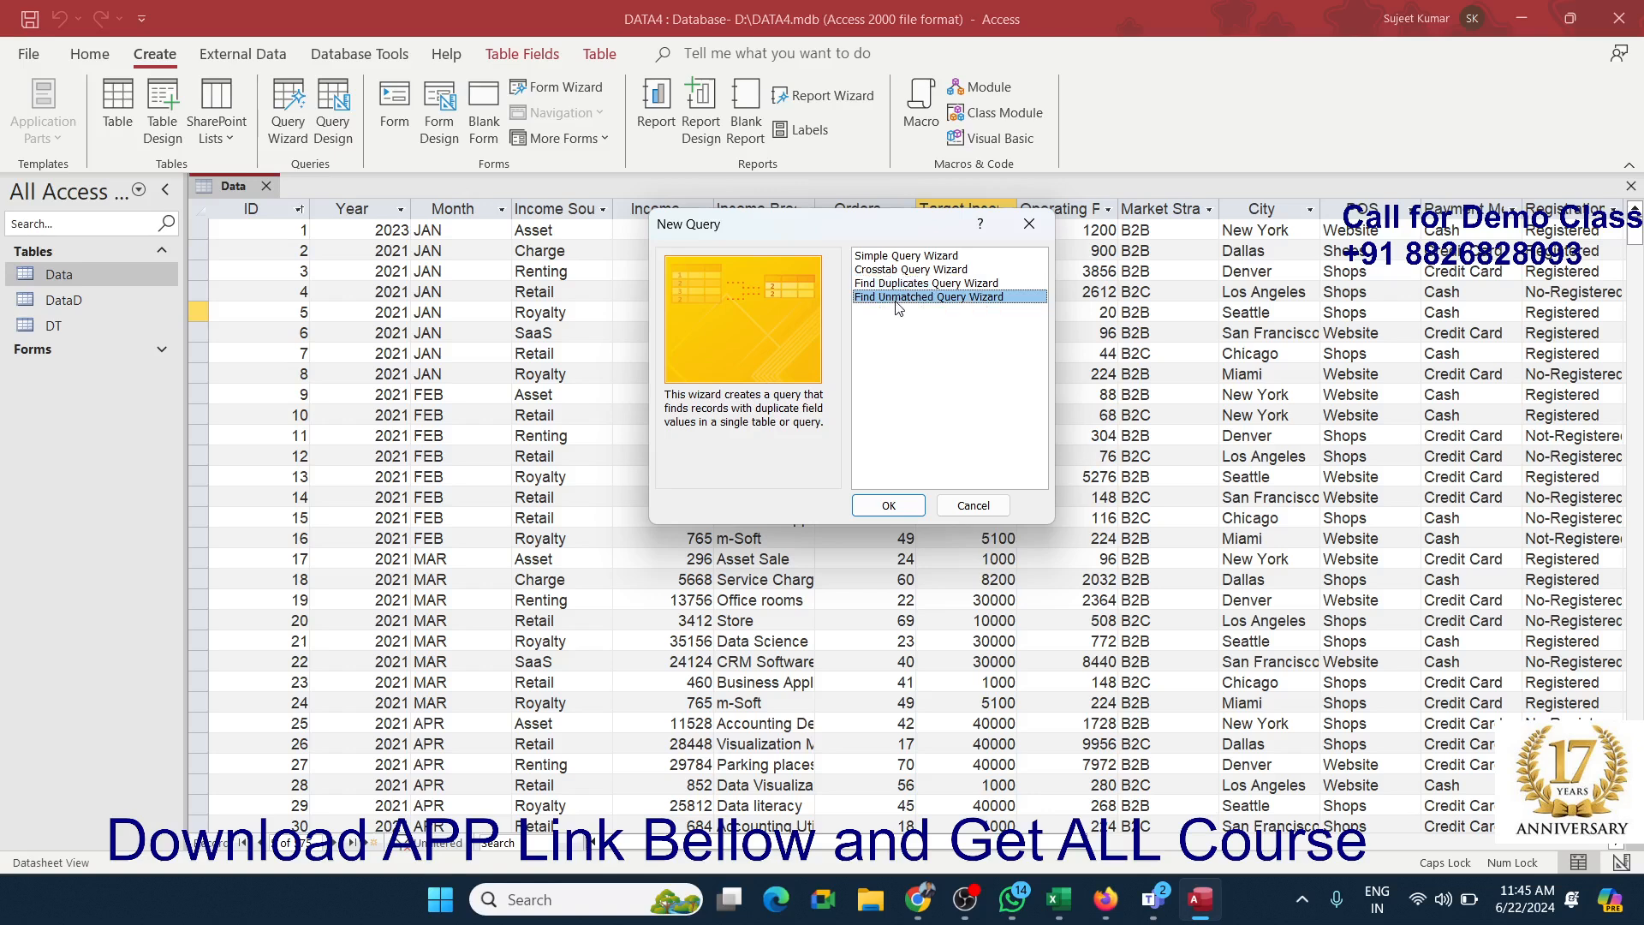
click(892, 261)
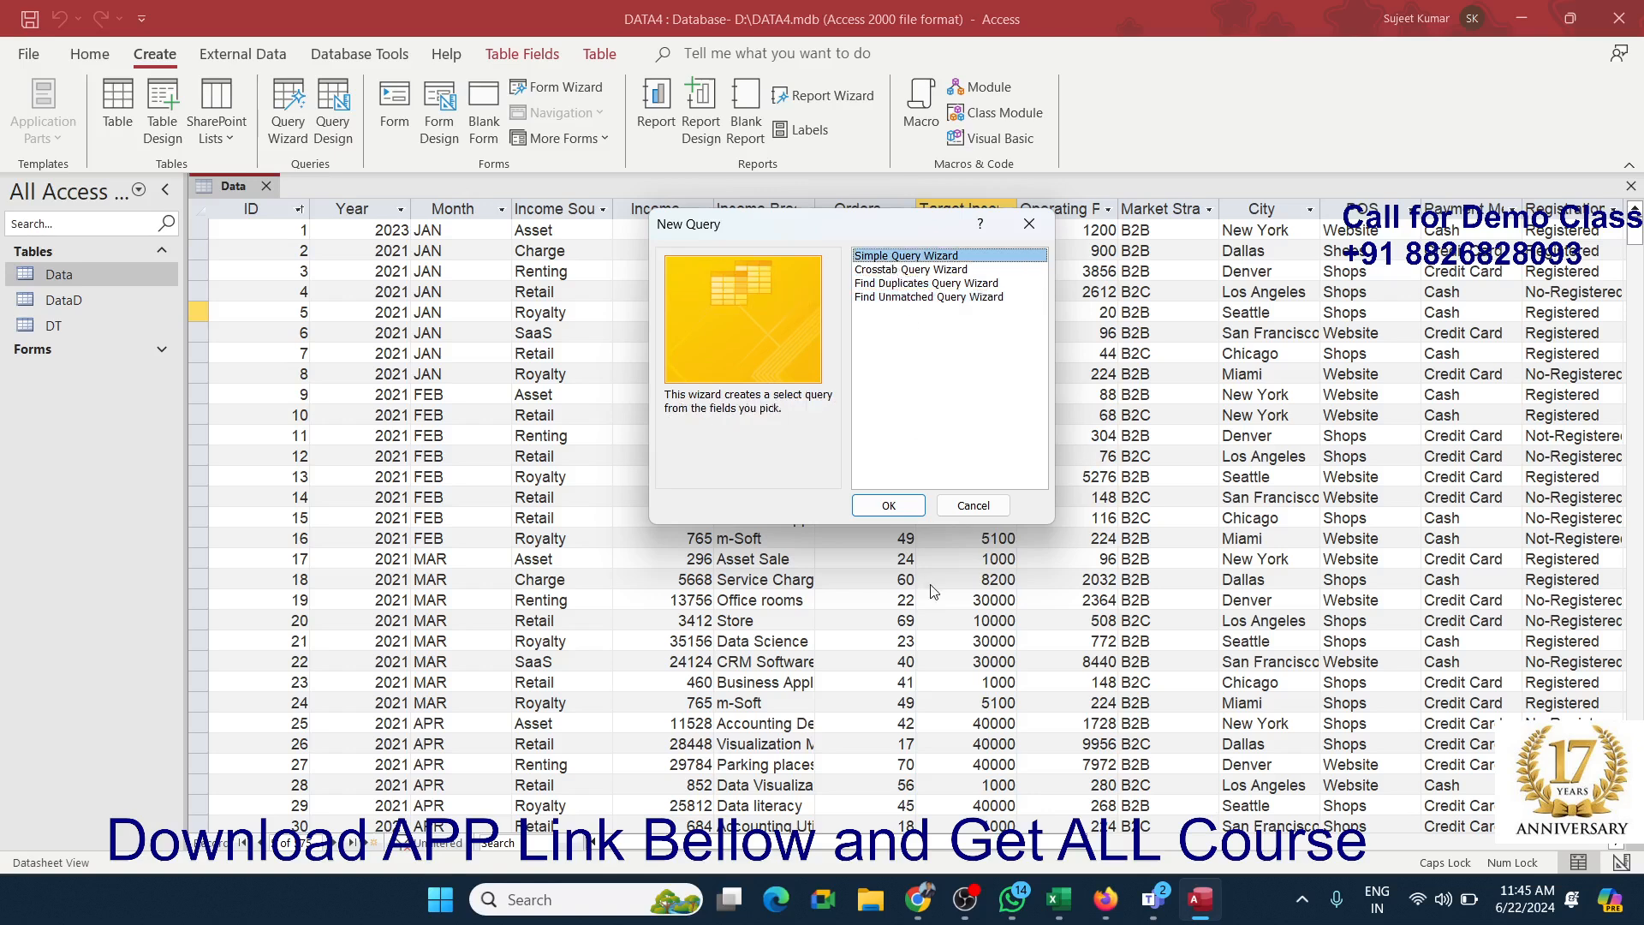
click(886, 503)
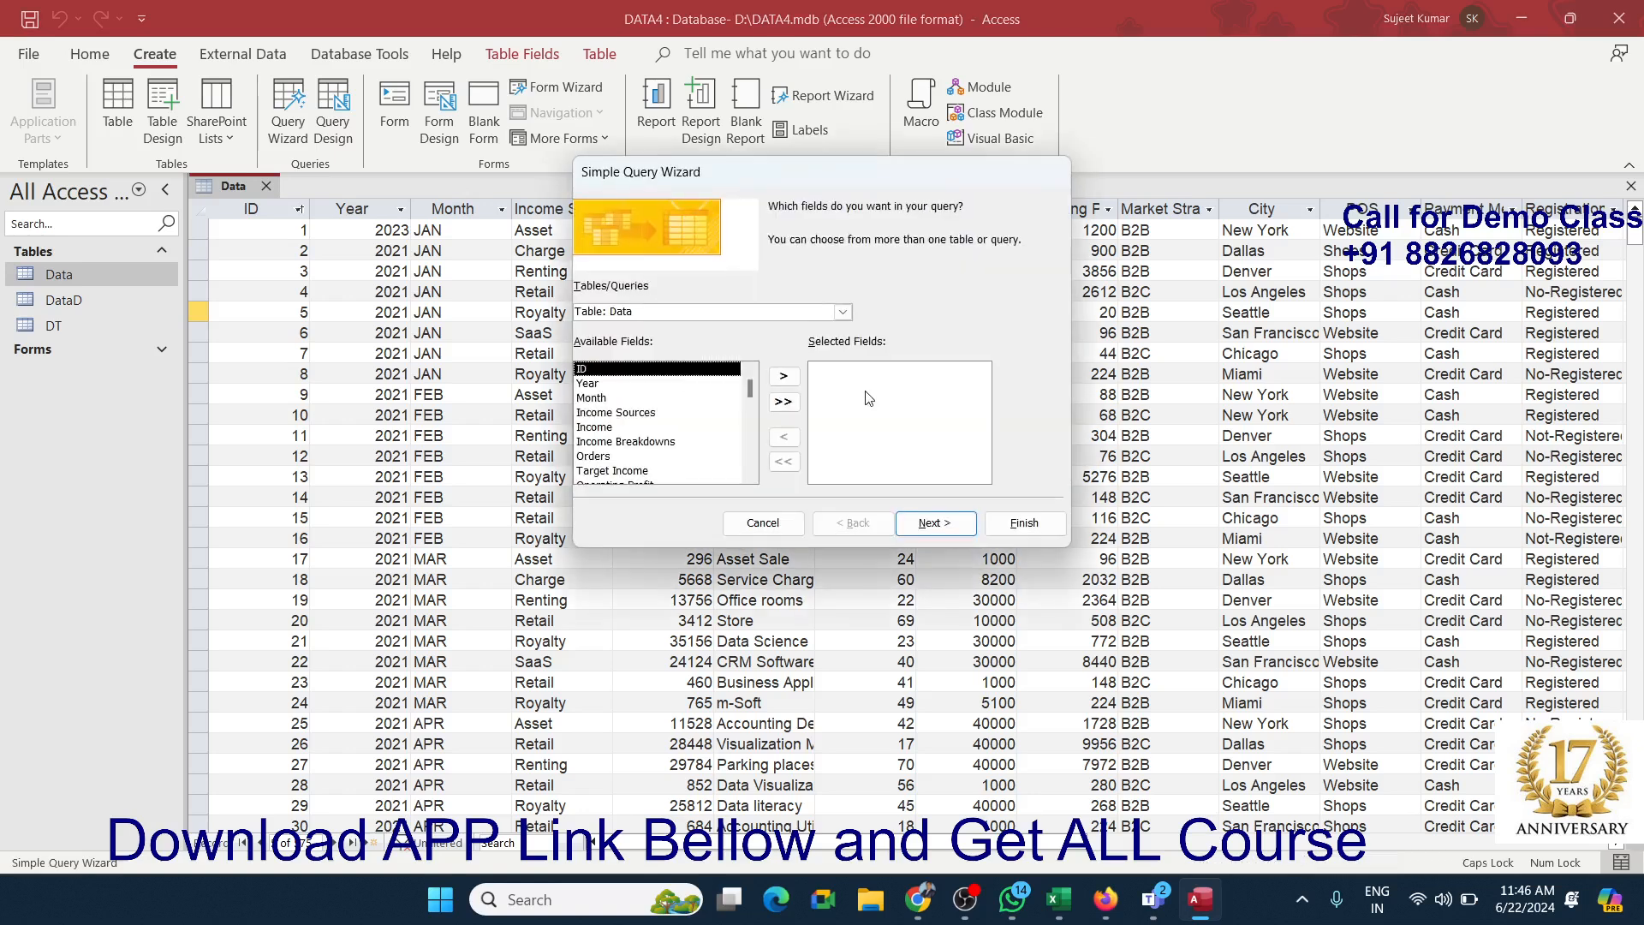
Step: Check which tables the wizard offers as a source, keeping the Data table as the query's source
drag(782, 186, 584, 203)
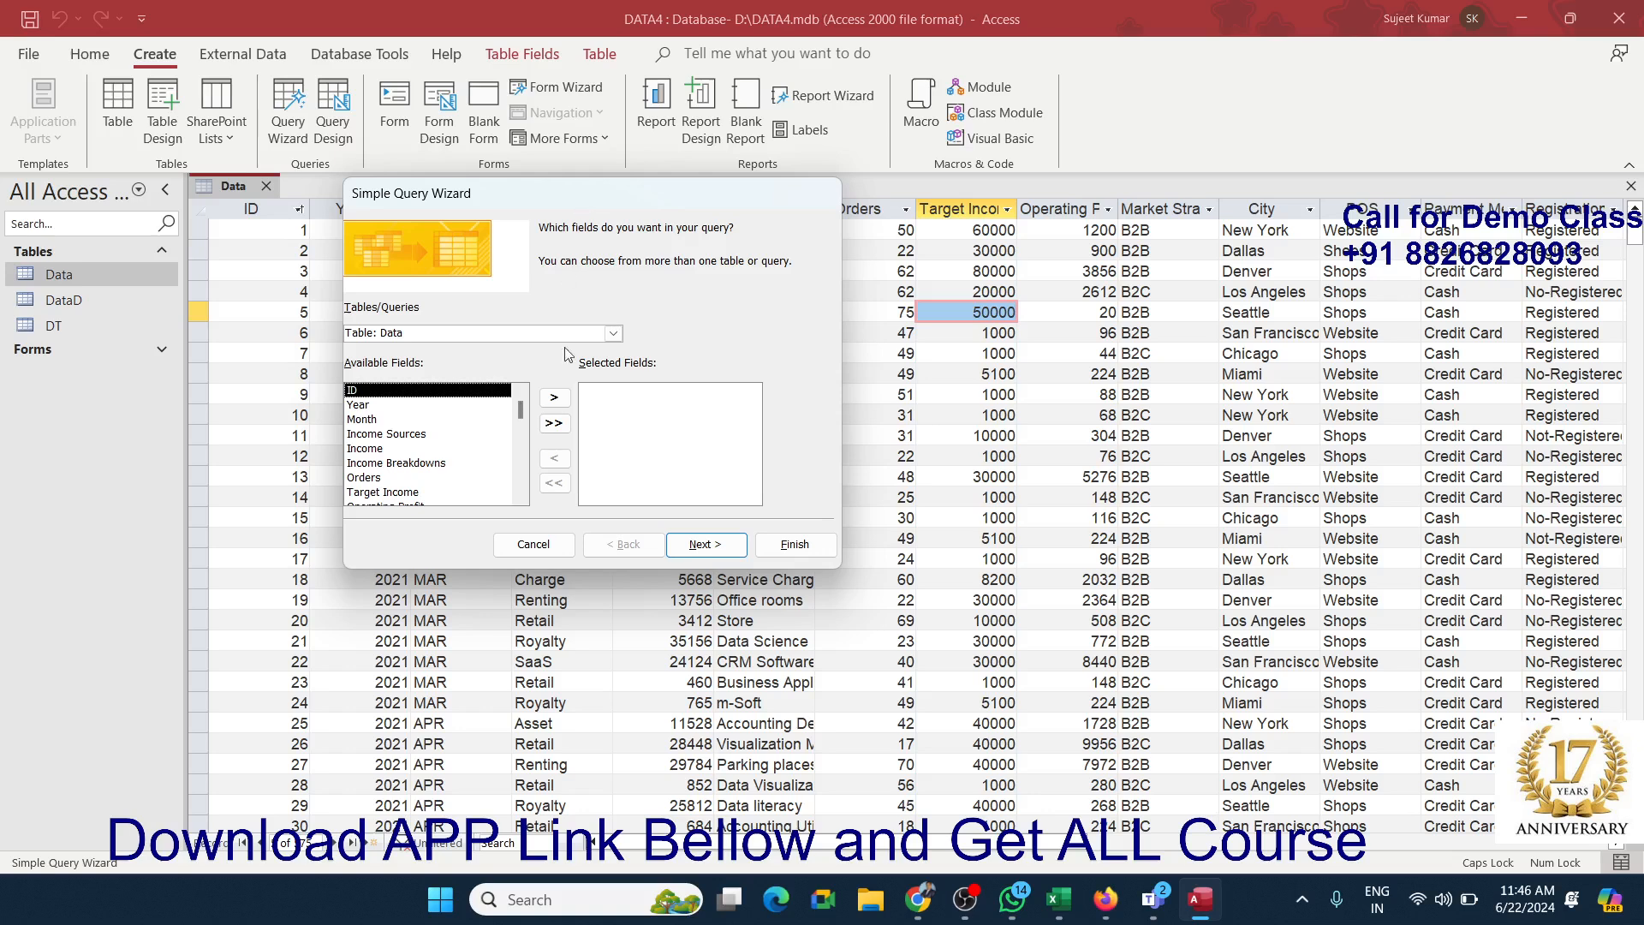
click(612, 334)
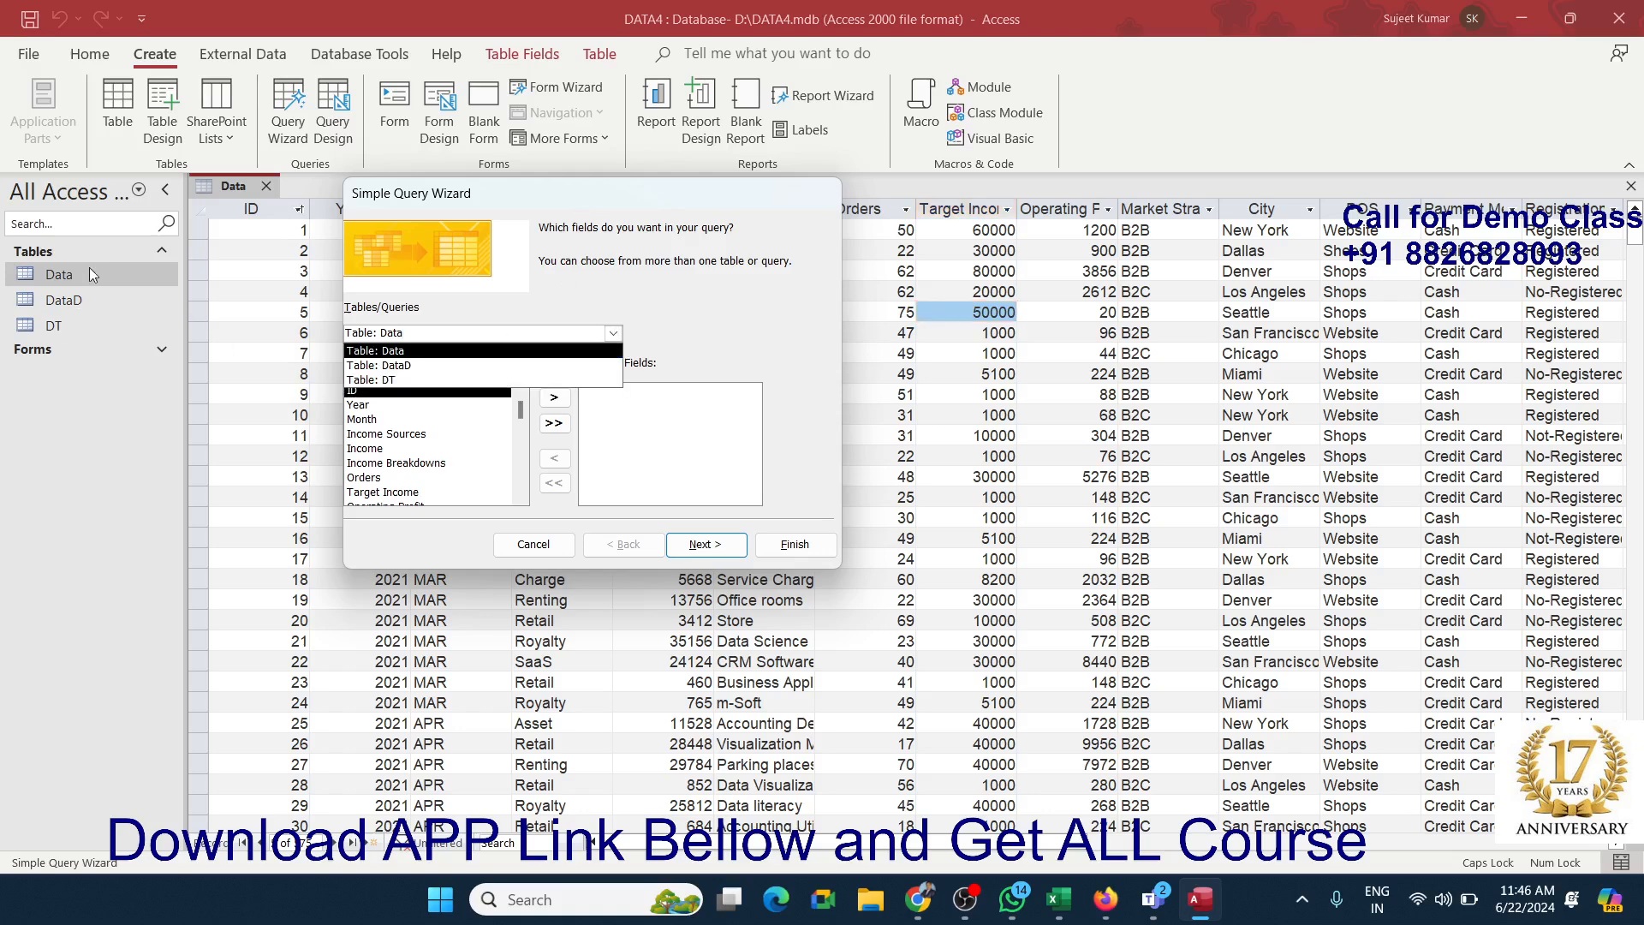
click(757, 314)
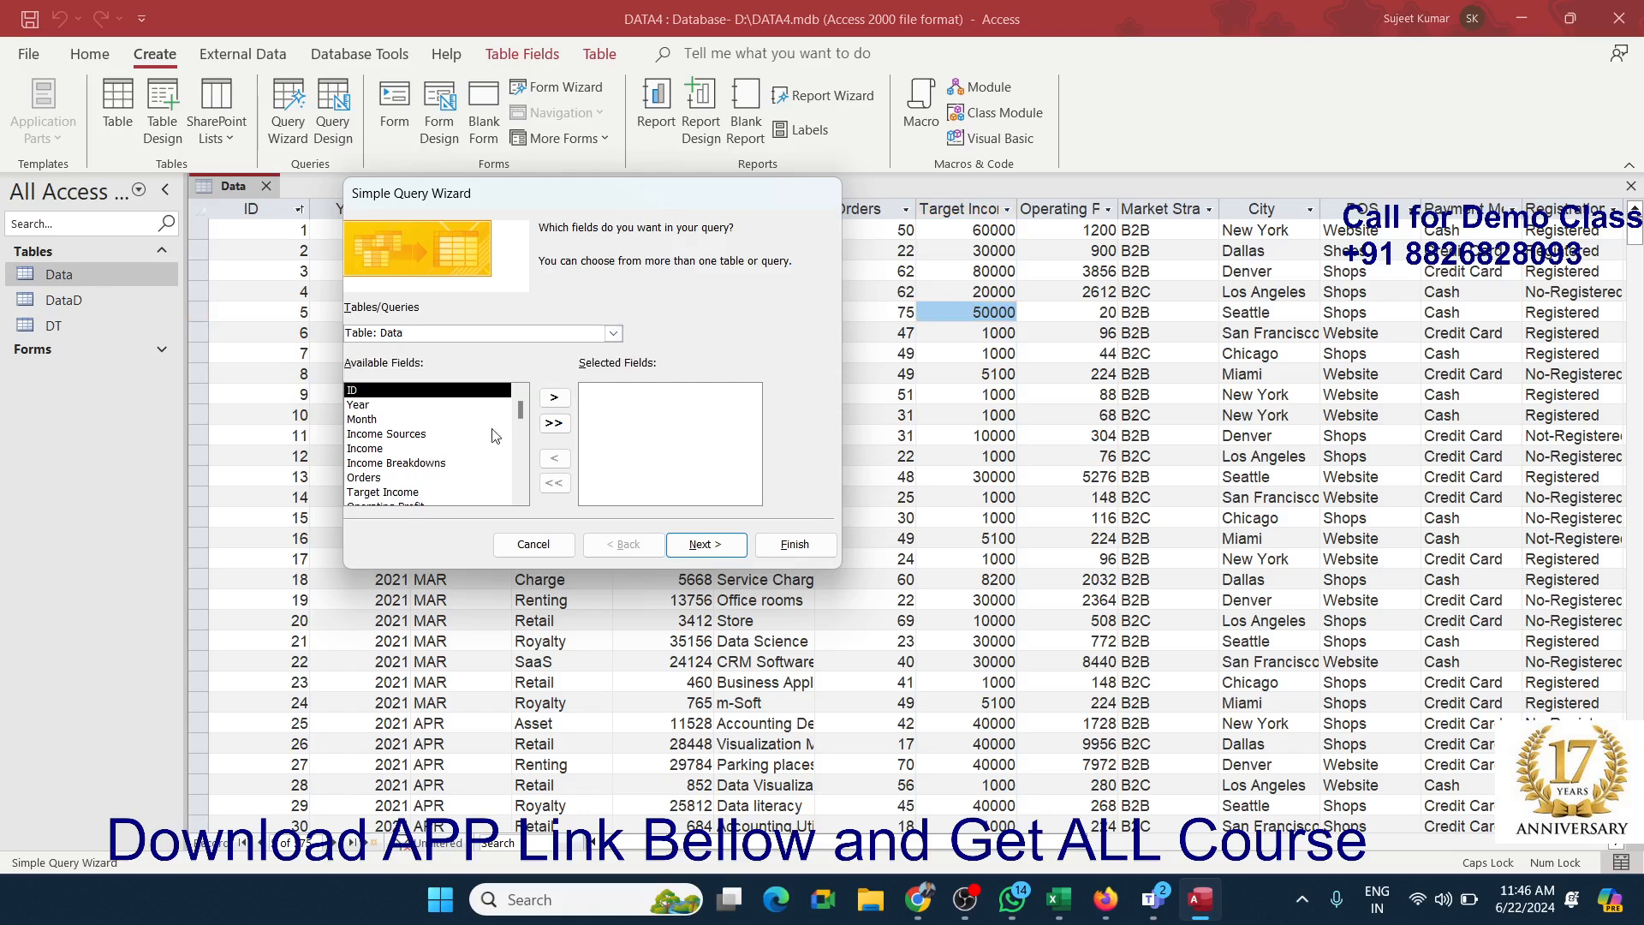
click(612, 335)
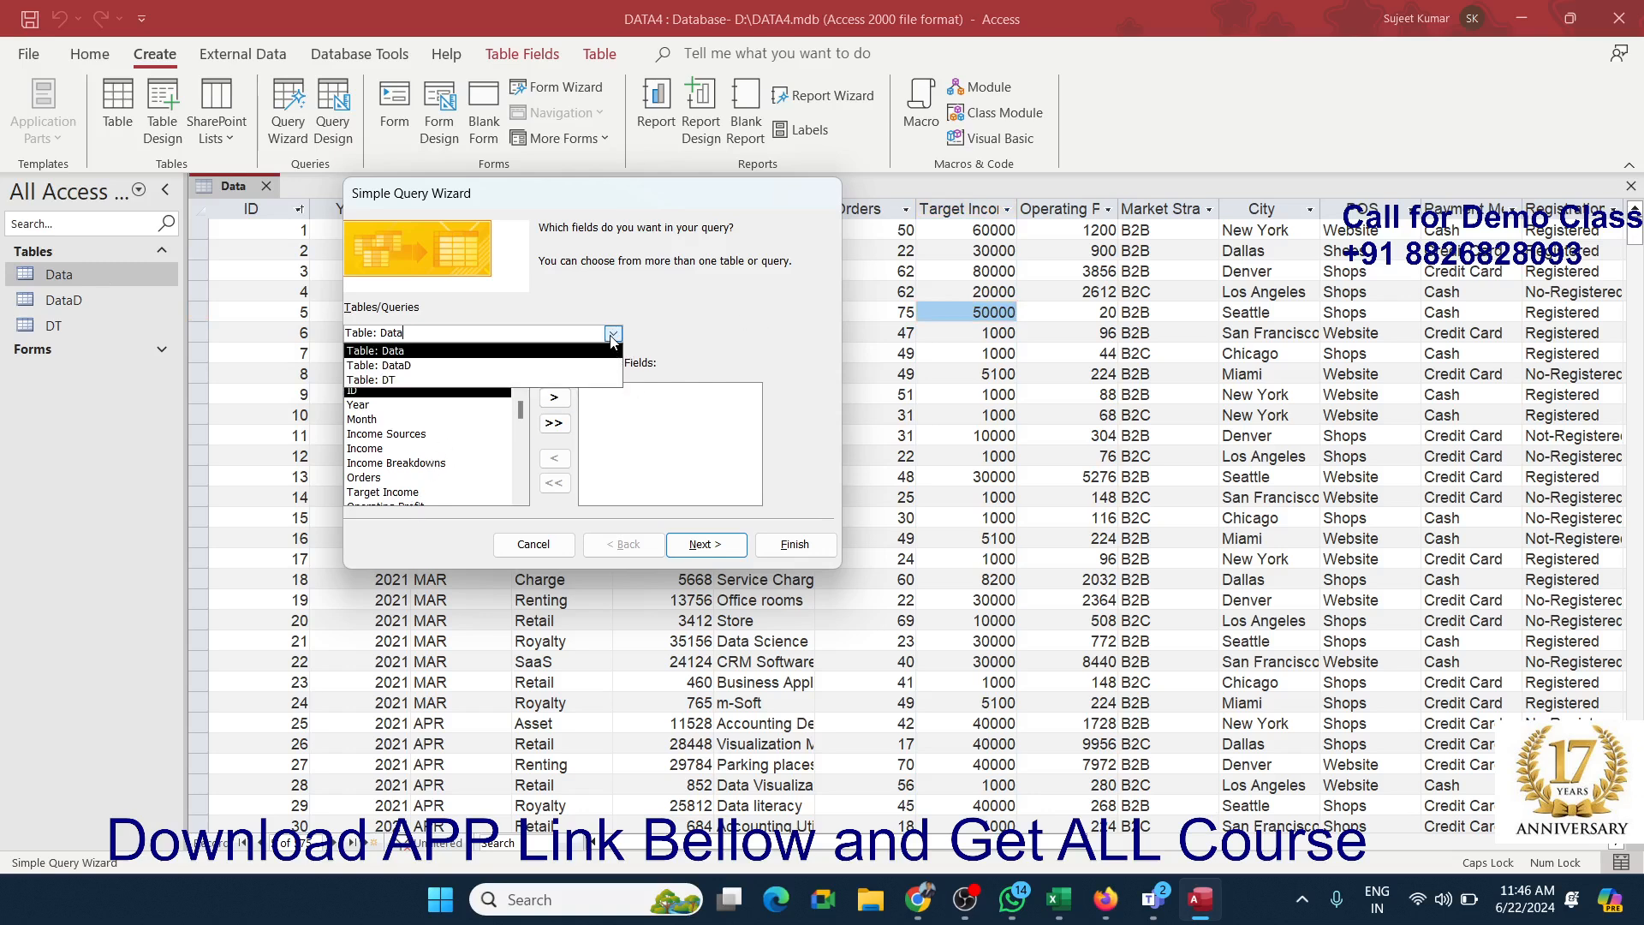
click(745, 286)
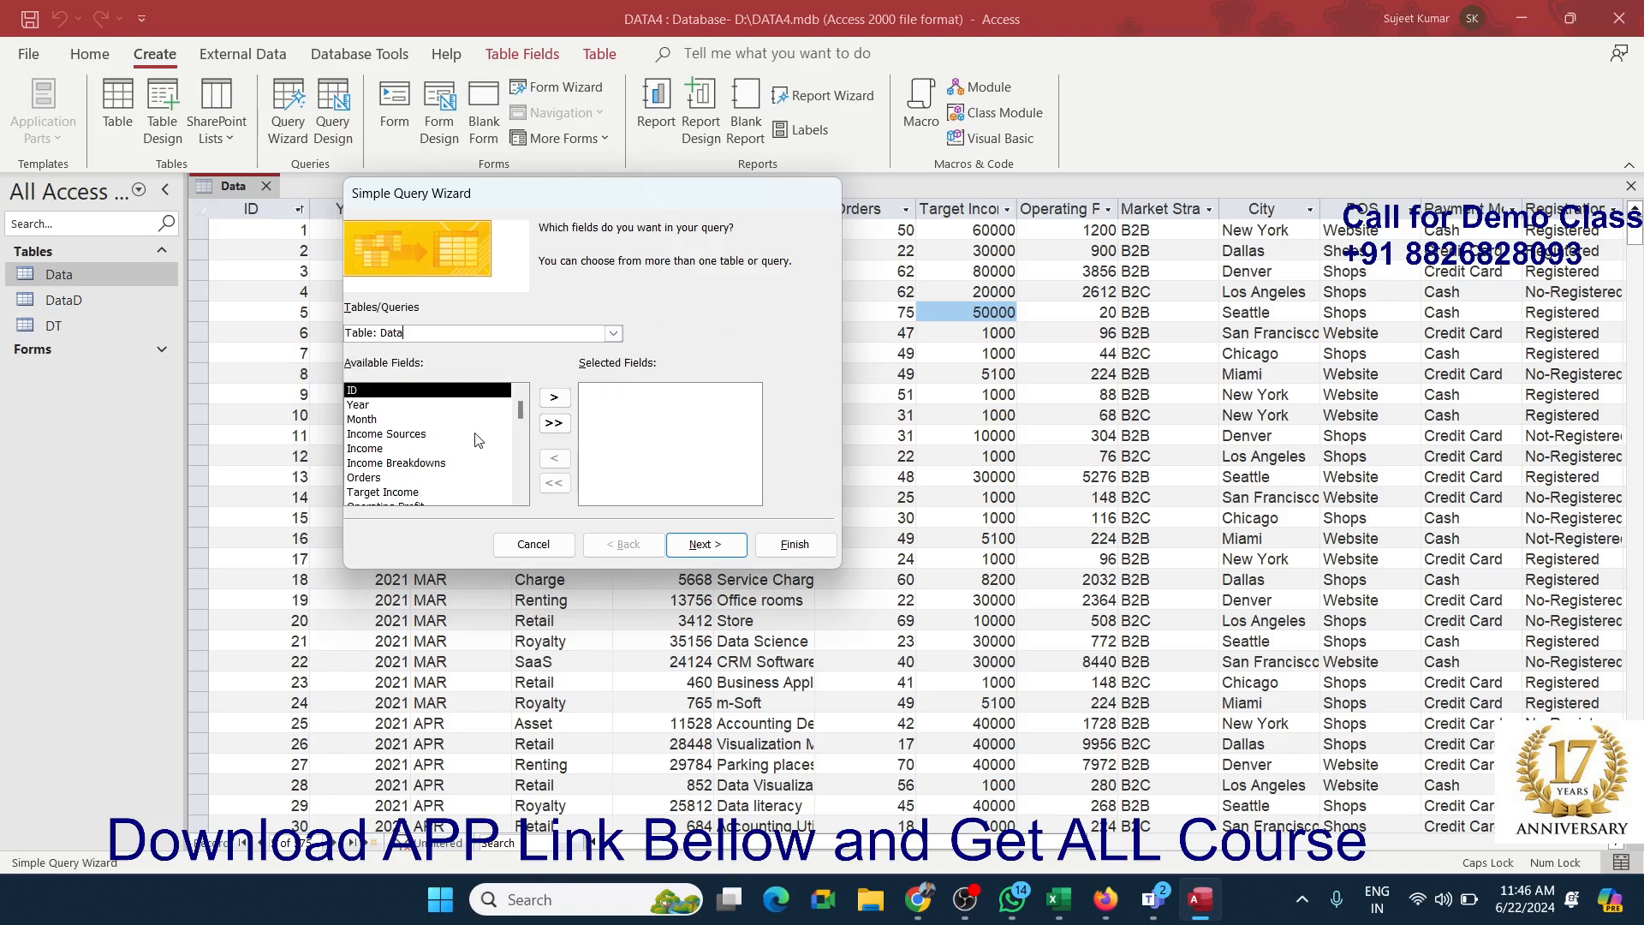
drag(558, 197, 493, 294)
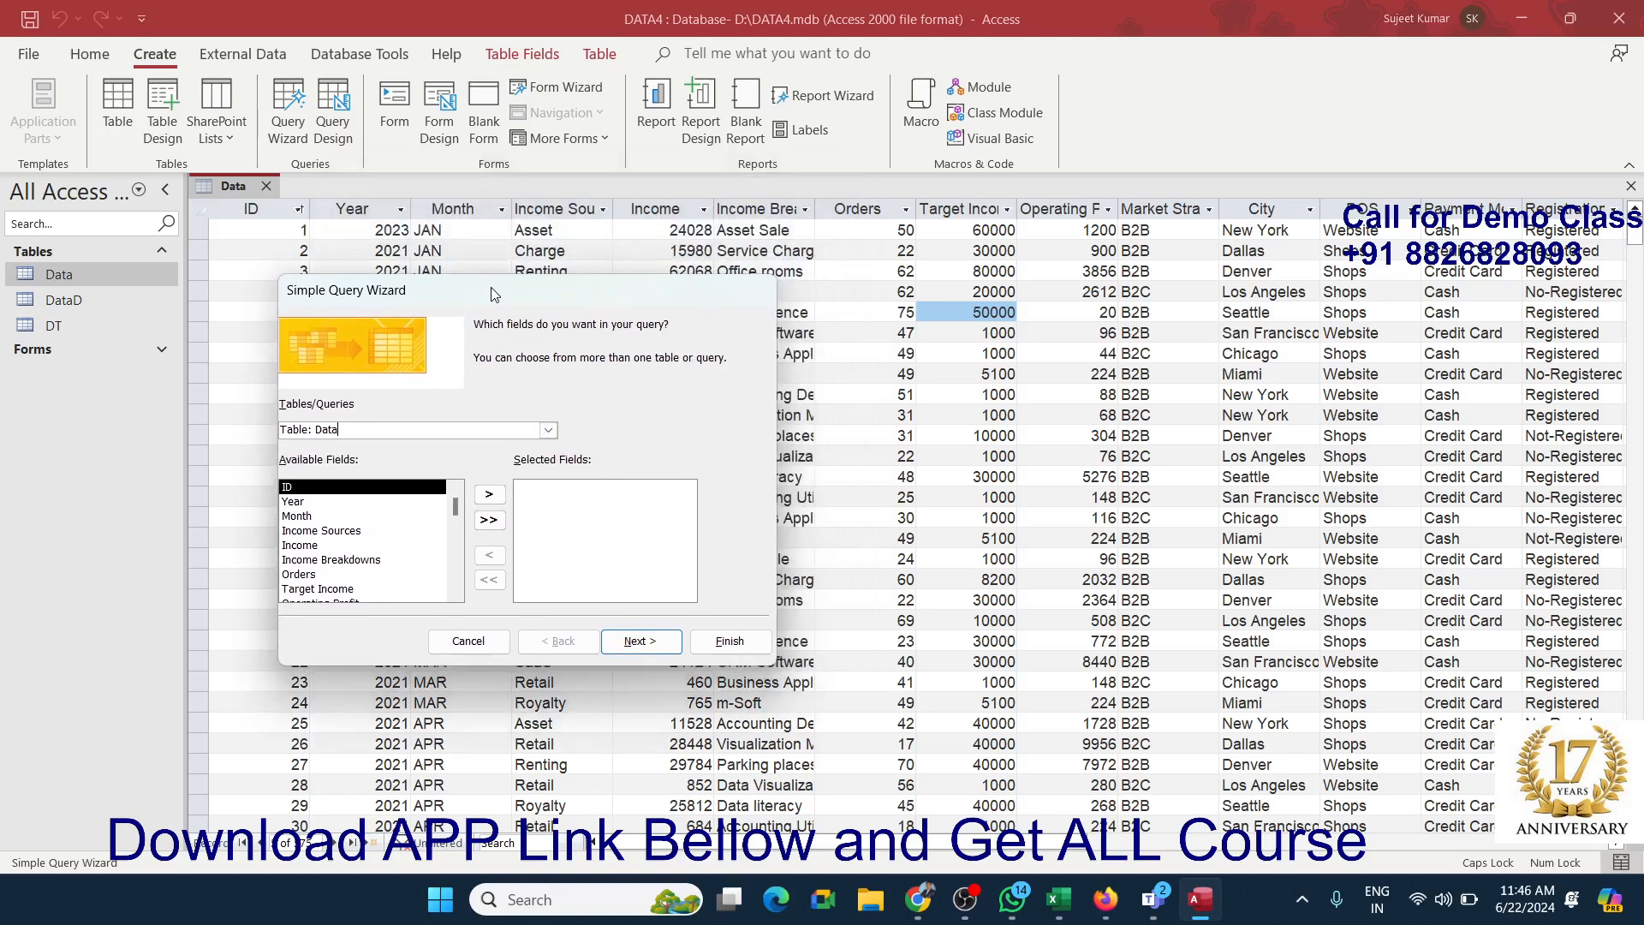
Step: Add the ID, Year, Month, Income Sources, Income, Income Breakdowns, Orders, Target Income and Operating Profit fields to the query
click(480, 498)
click(479, 498)
click(480, 498)
click(480, 499)
click(481, 498)
click(481, 498)
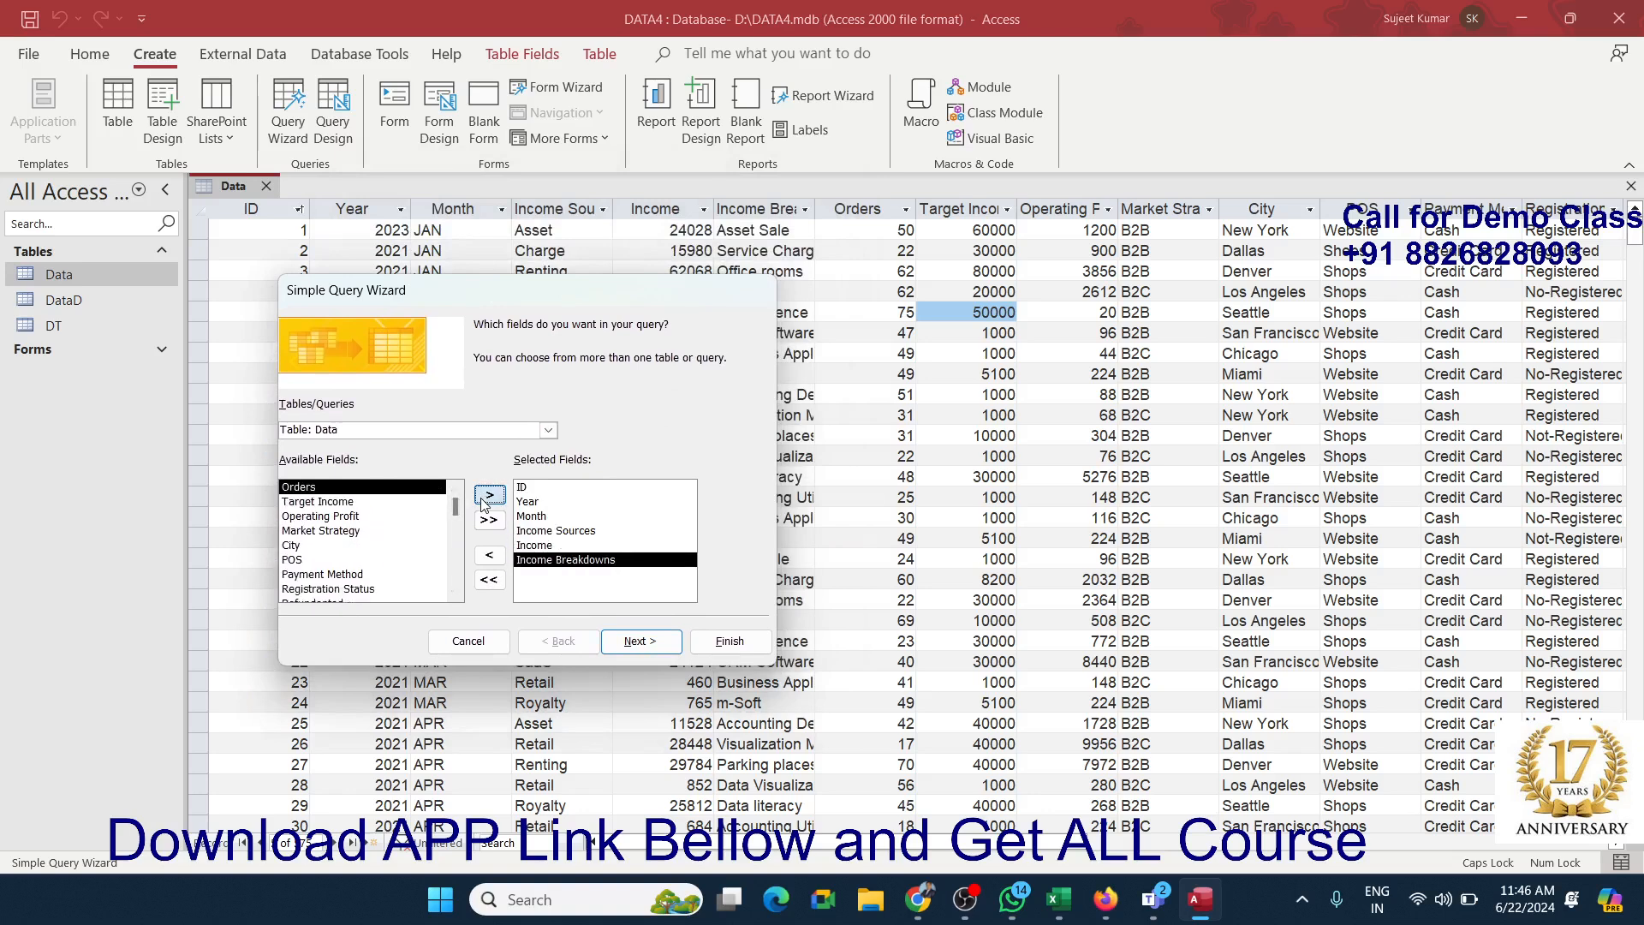
click(481, 499)
click(481, 498)
click(484, 499)
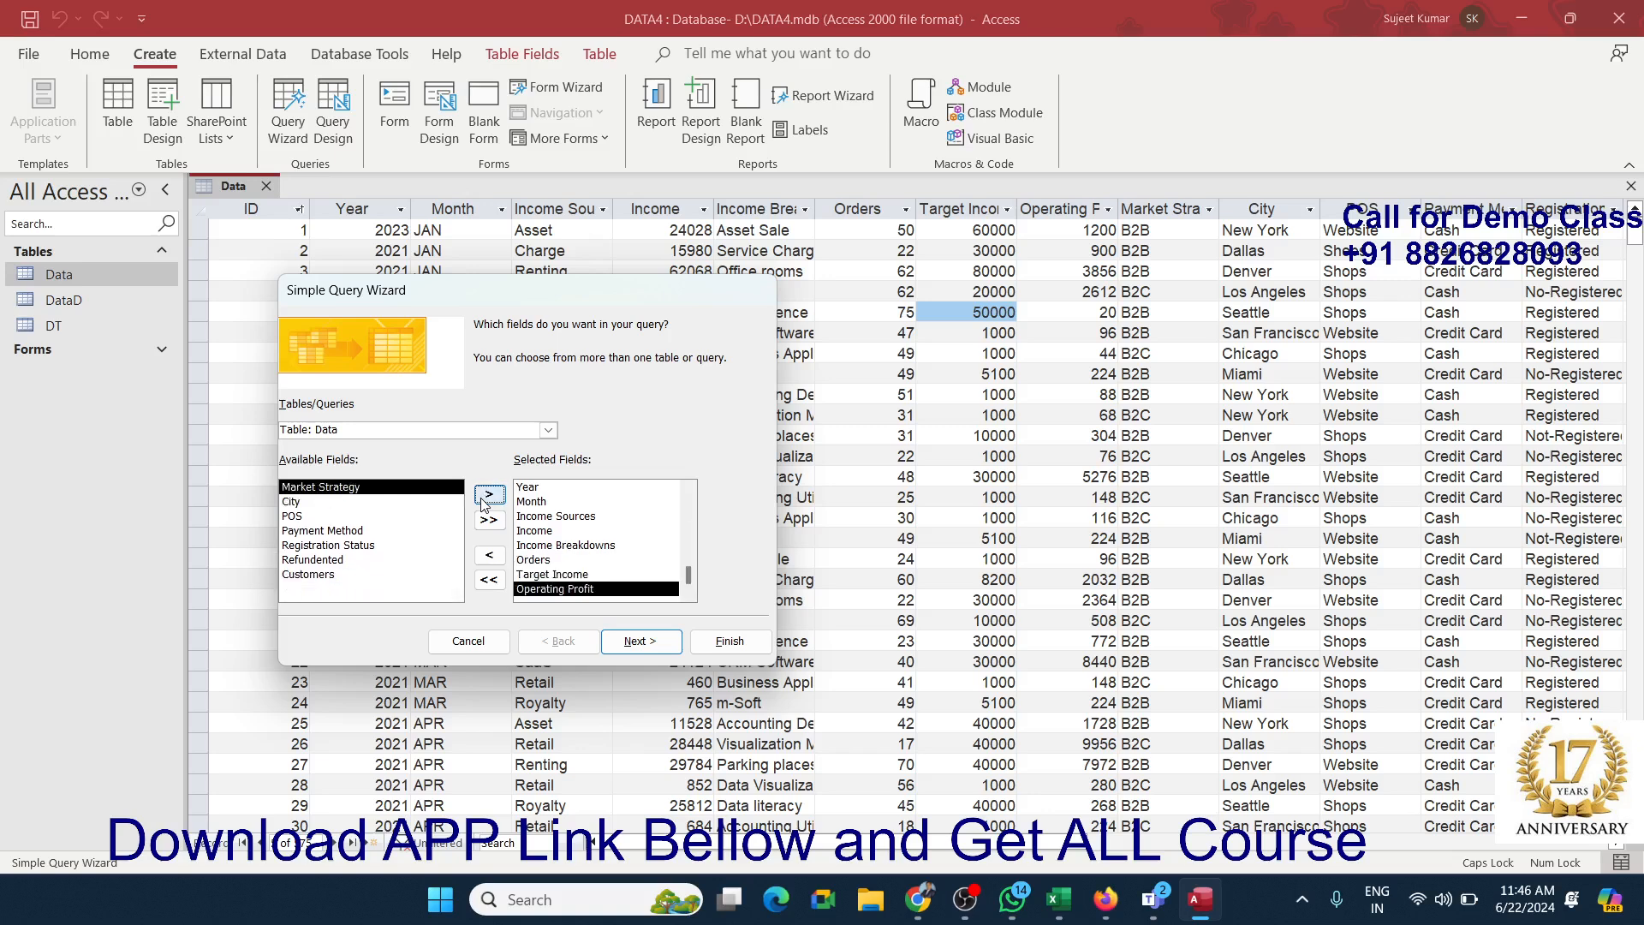
Step: Add the City and Customers fields to the query's selected fields
click(318, 502)
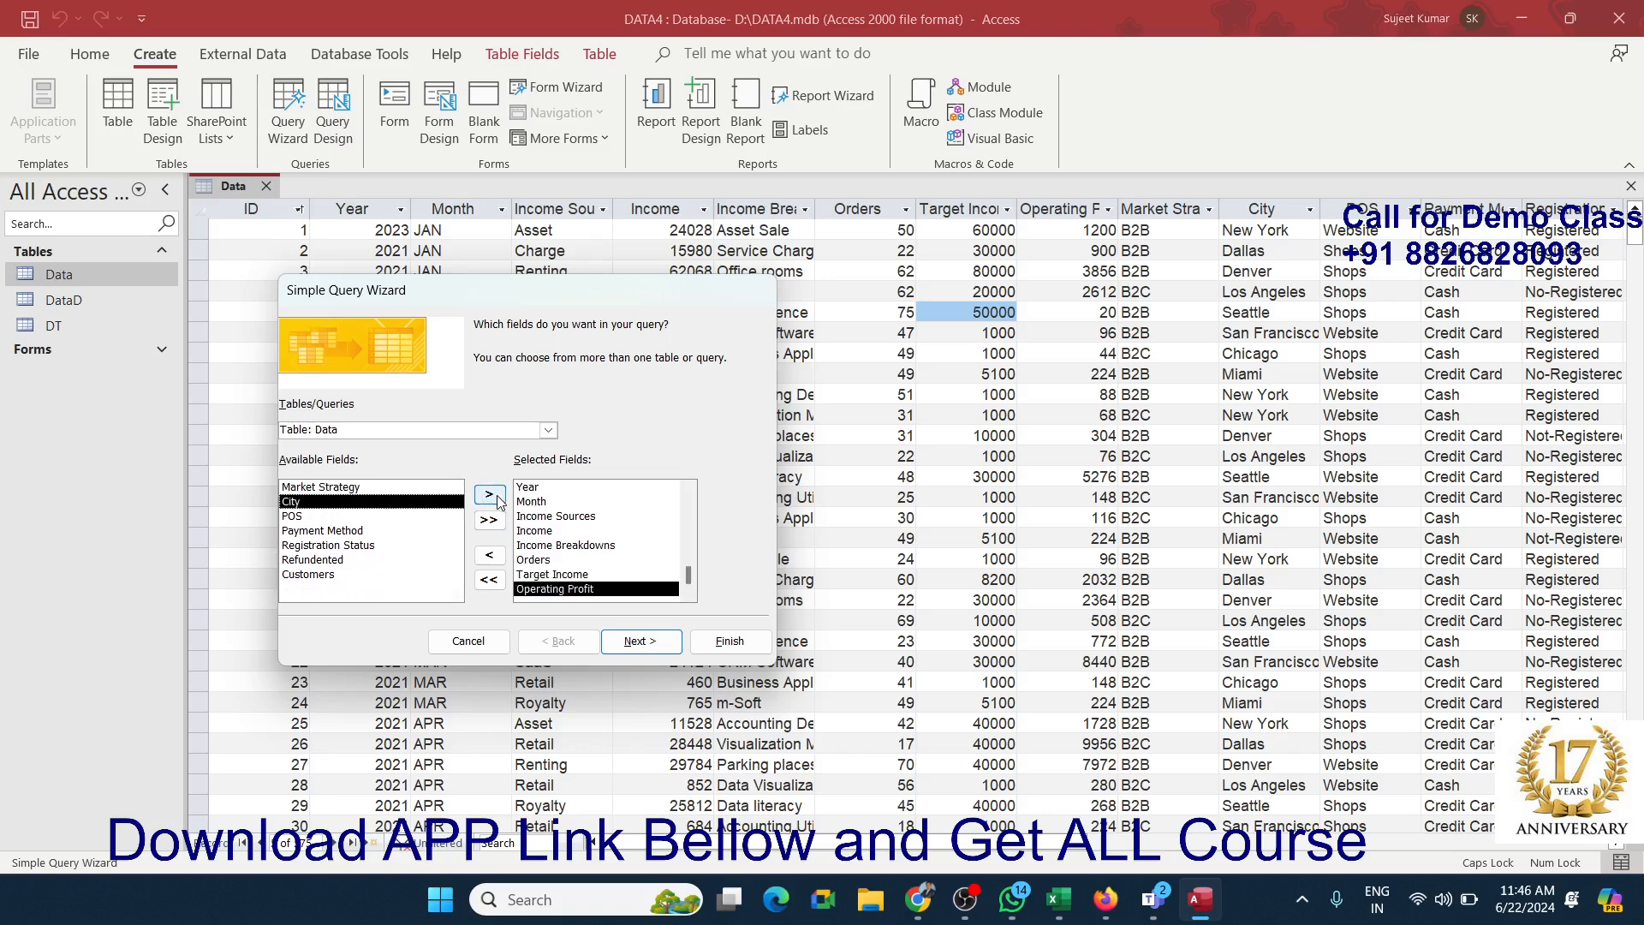
click(489, 495)
click(331, 562)
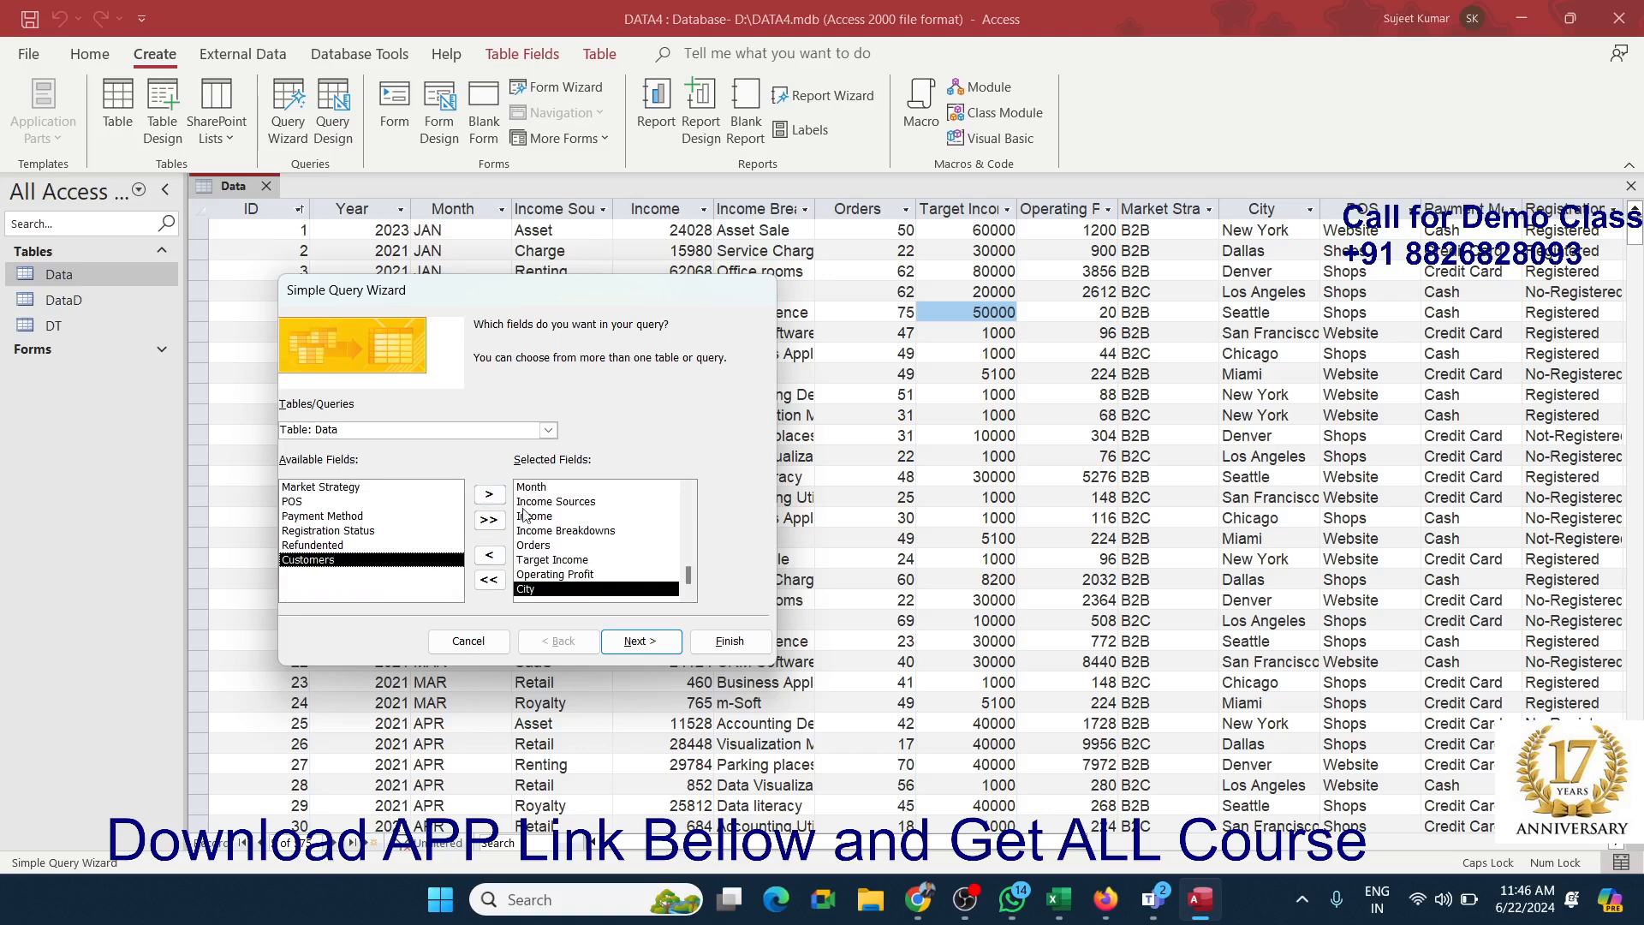
click(489, 496)
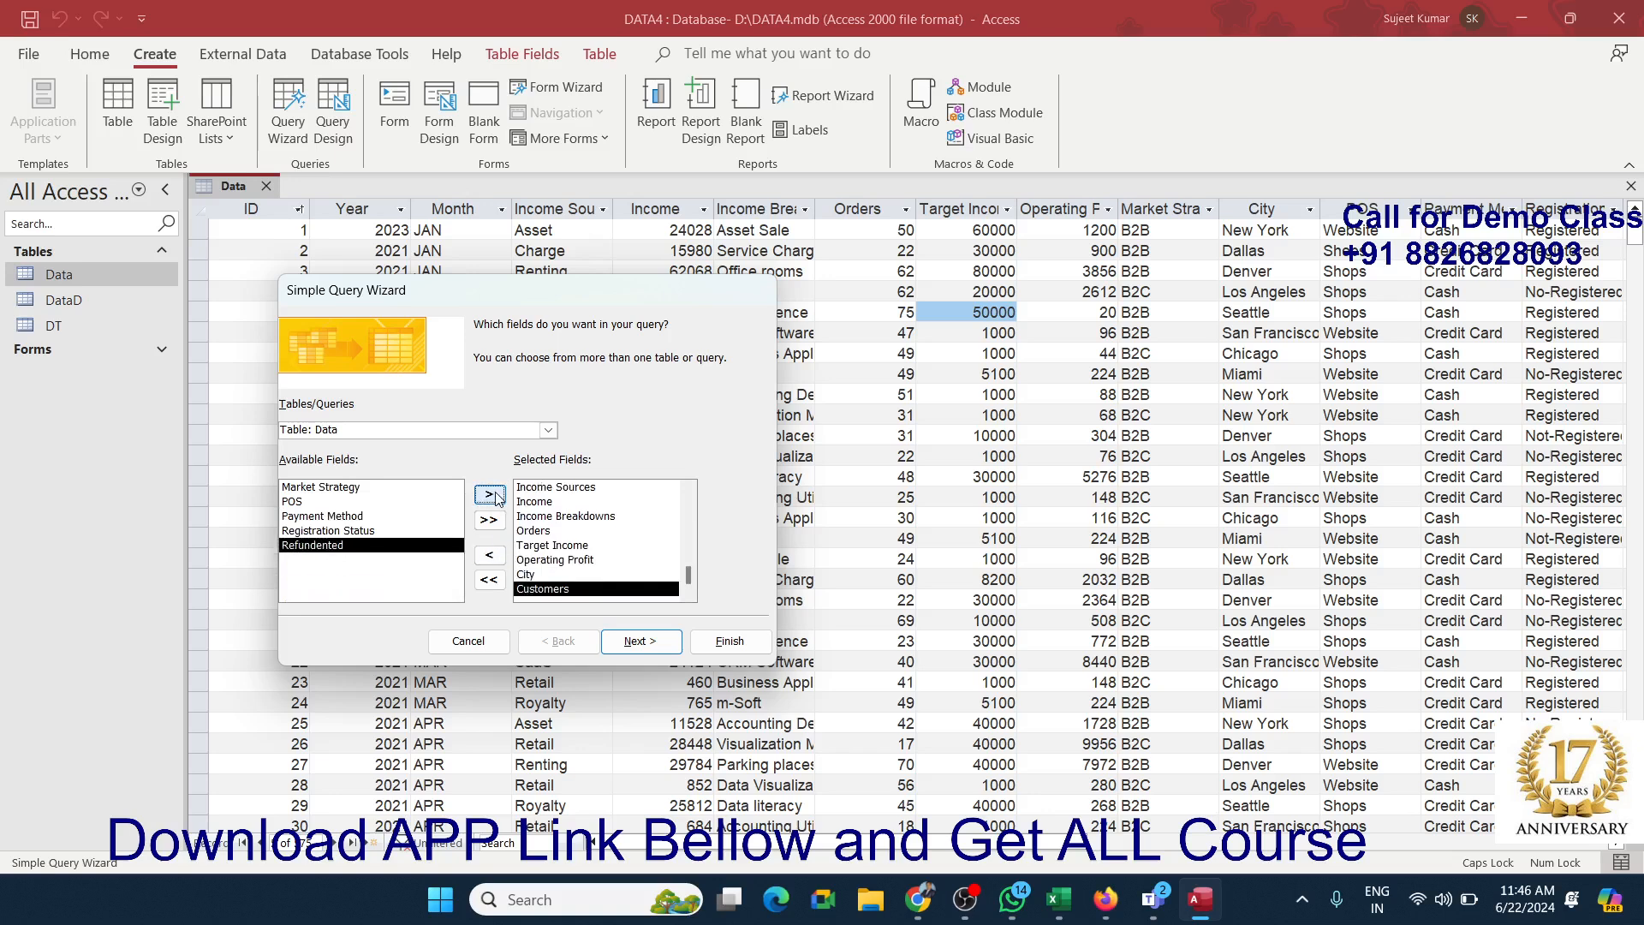
Step: Finish the wizard as a detail query titled Data Query, opening it to view information, and close the resulting query
click(642, 642)
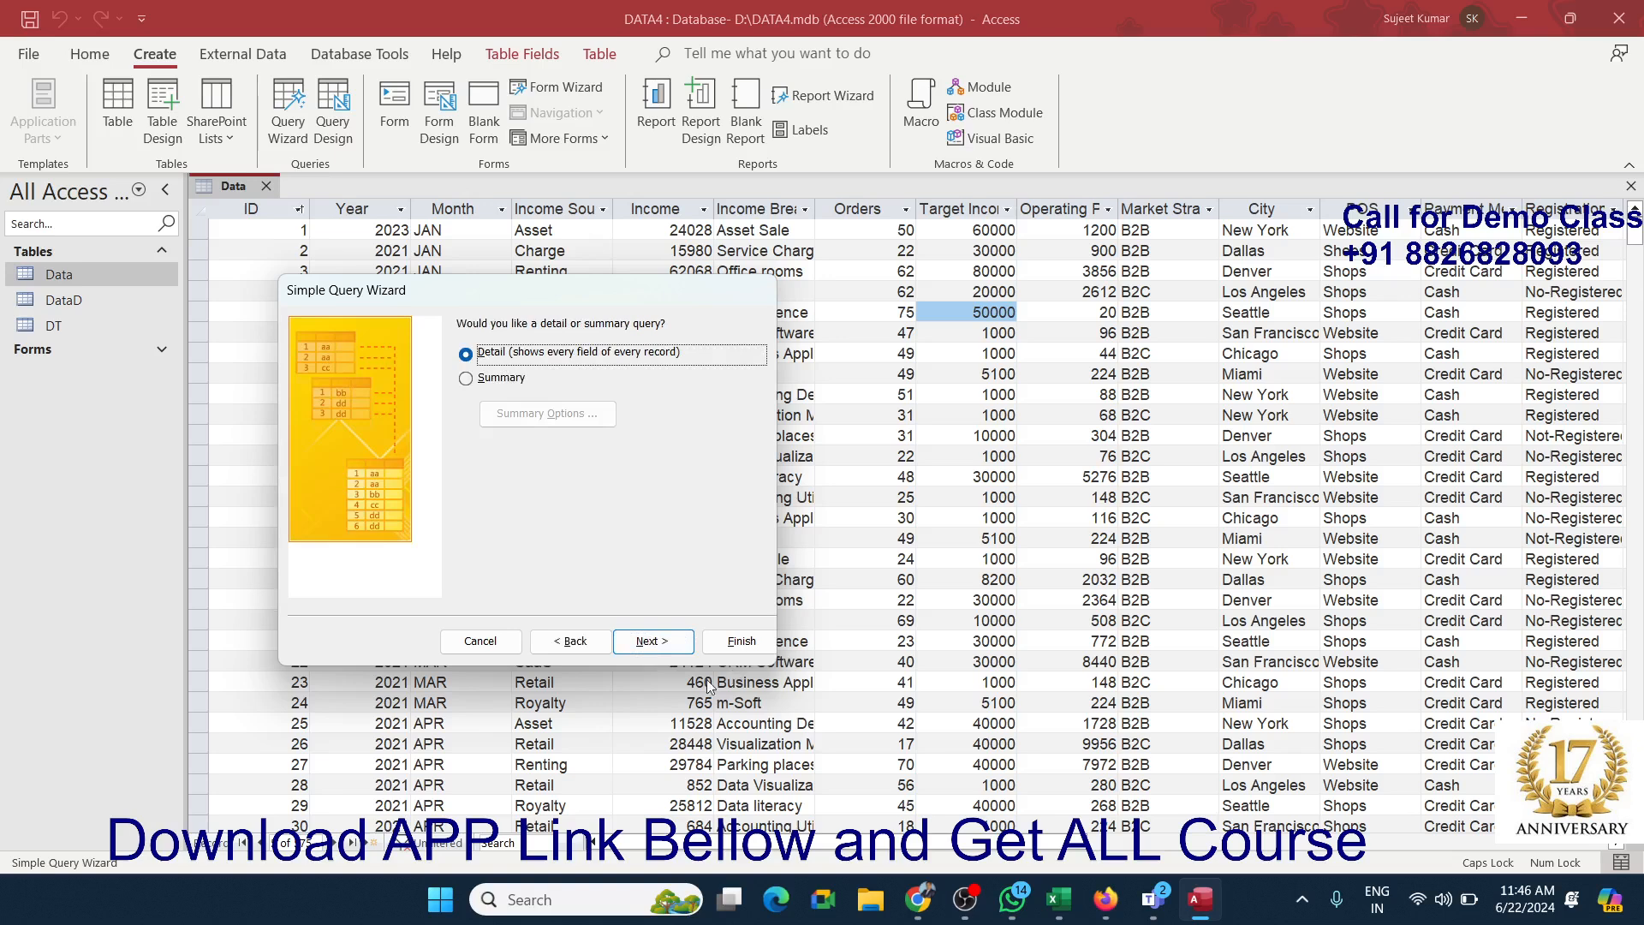
click(665, 653)
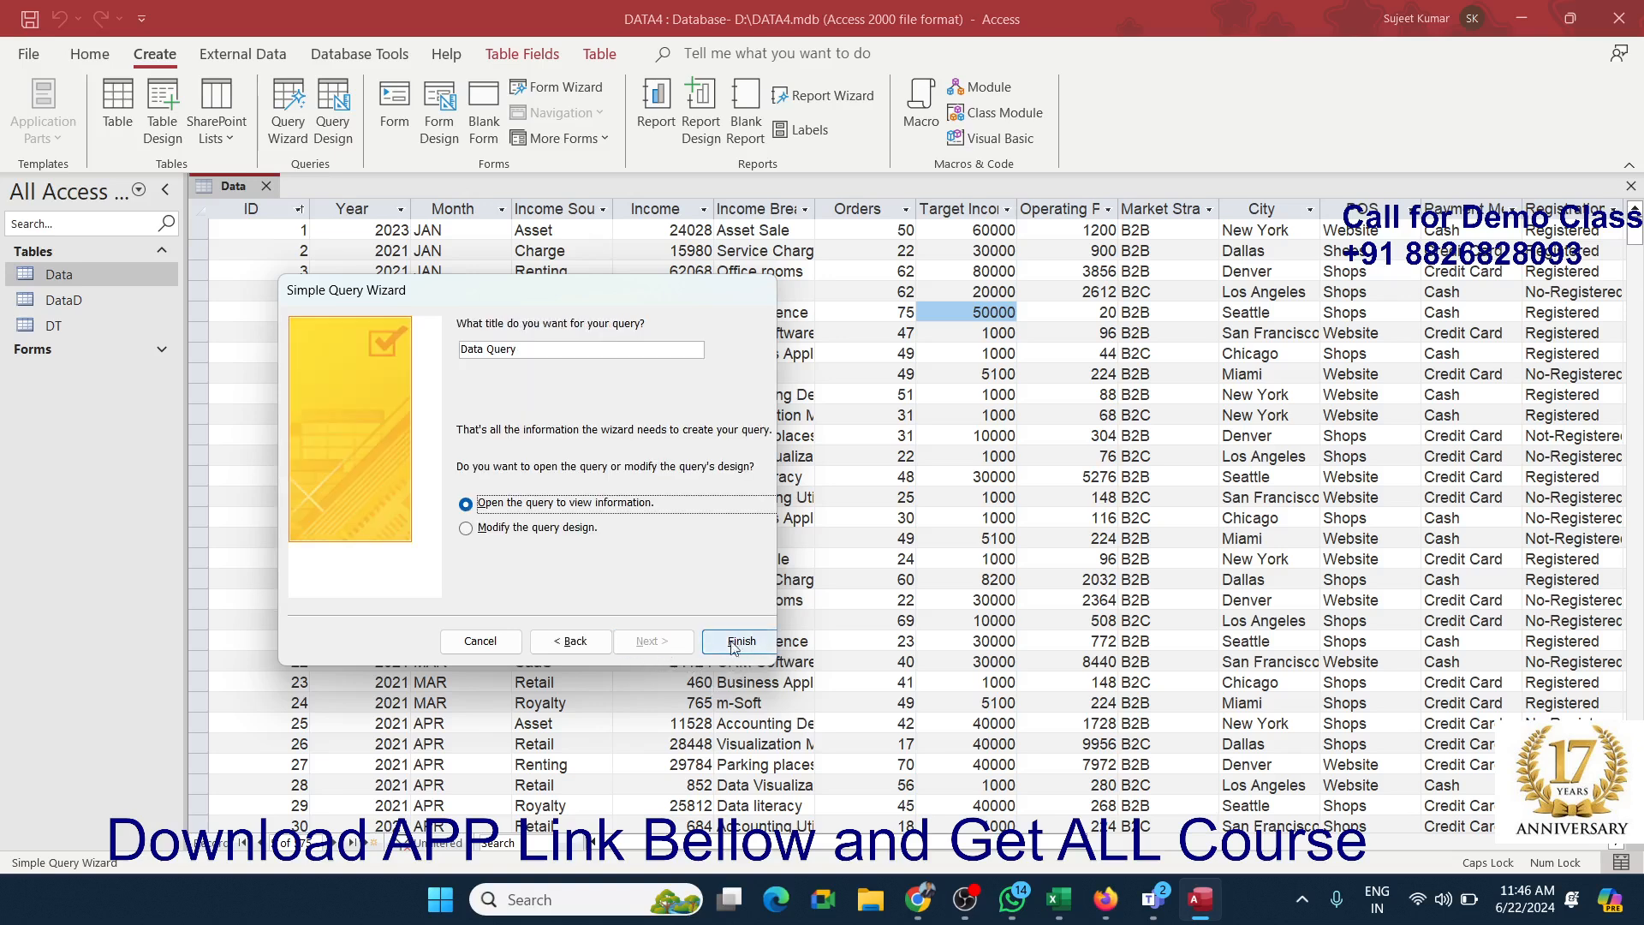
click(729, 648)
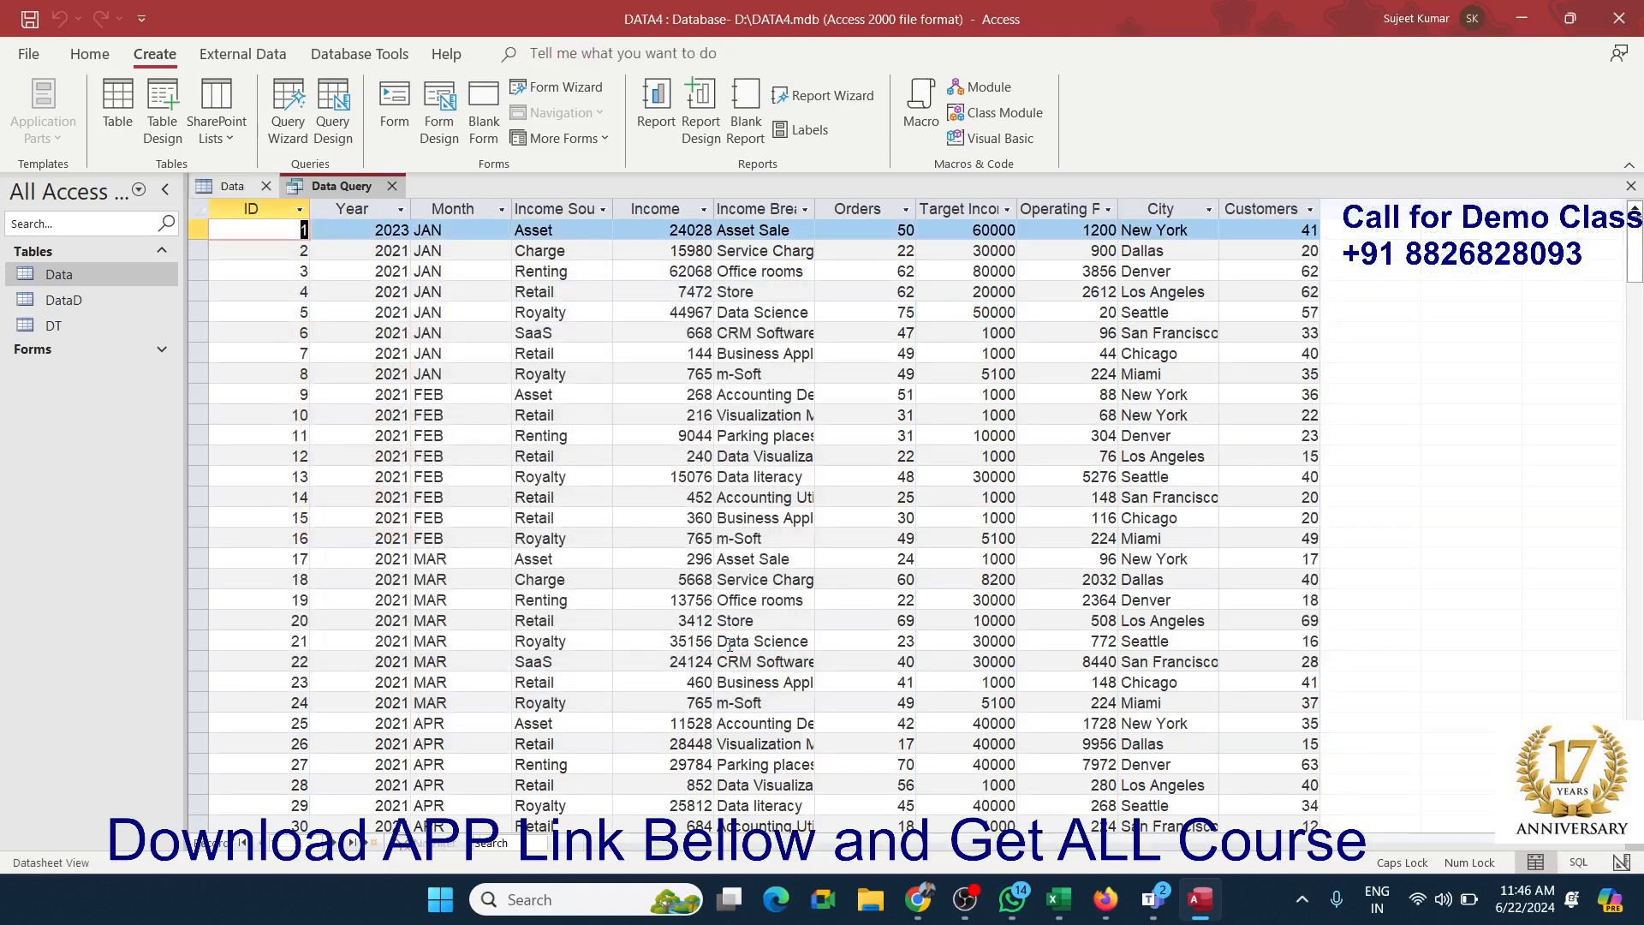
click(392, 186)
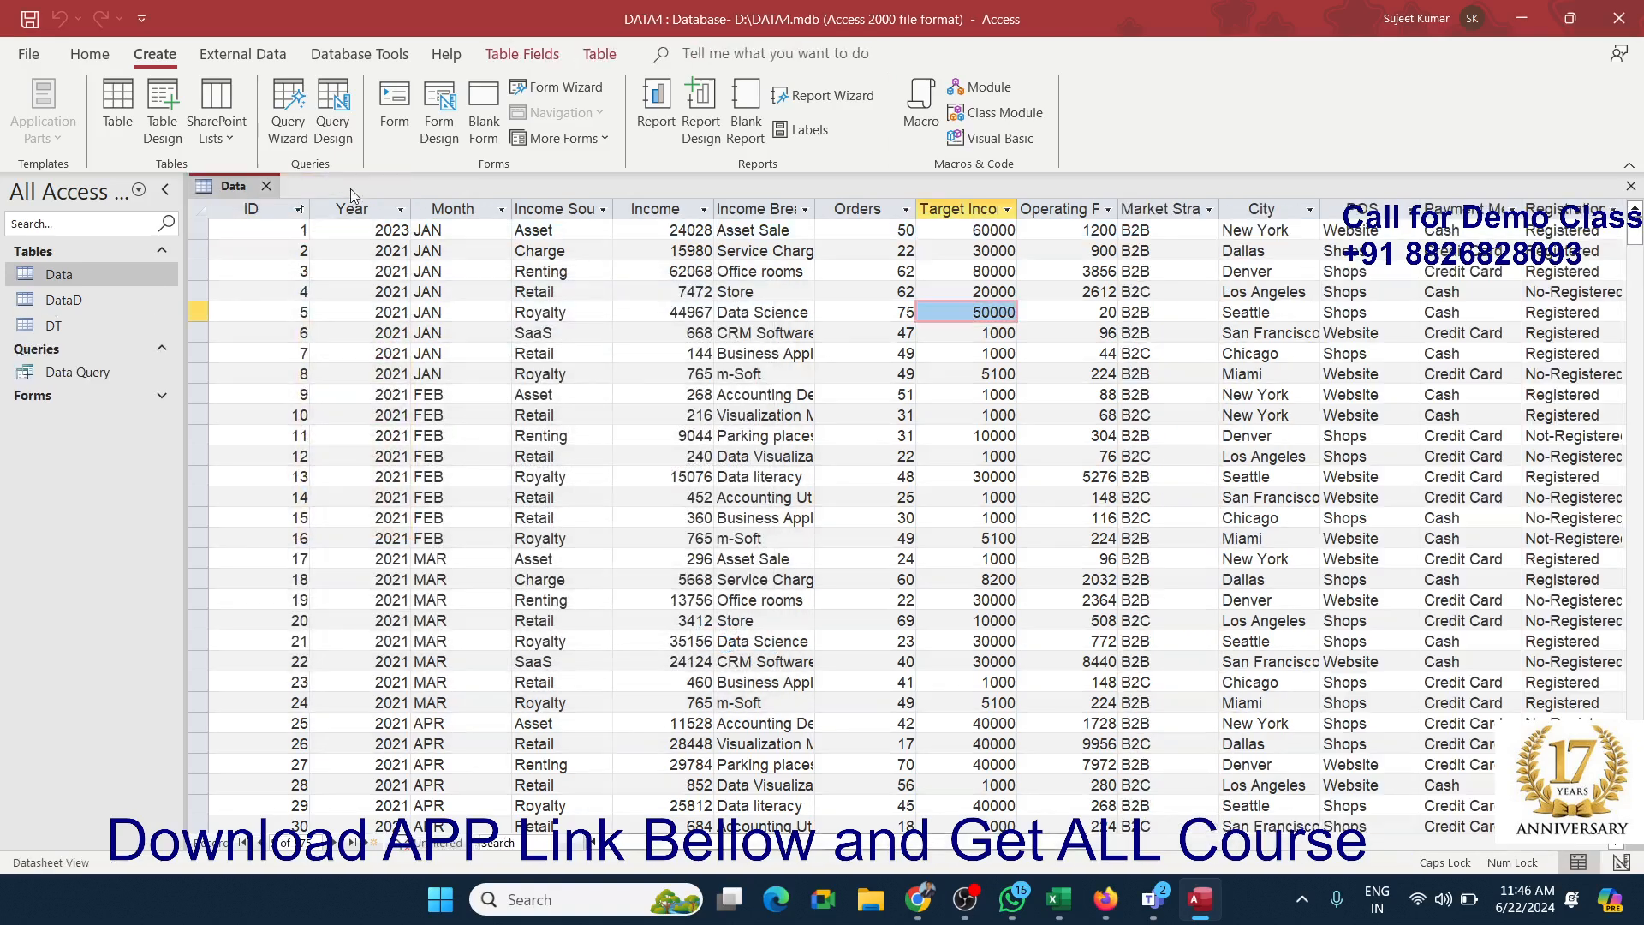
Step: Close the Data table and open Data Query to review its included fields, closing the query when done
click(266, 187)
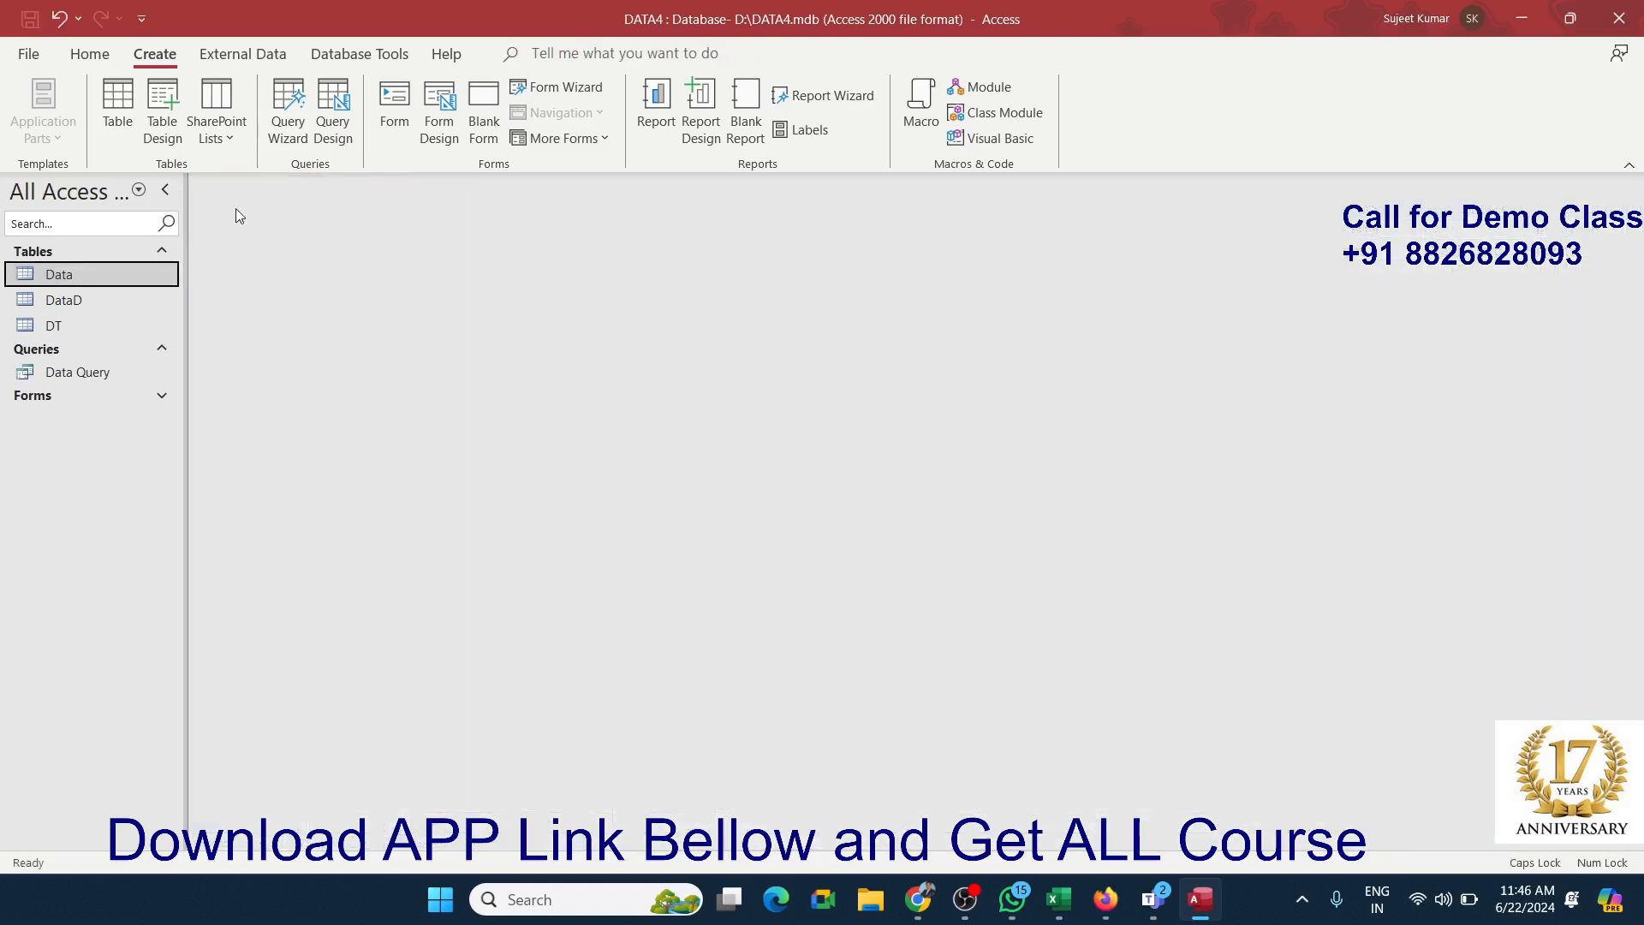
double_click(88, 373)
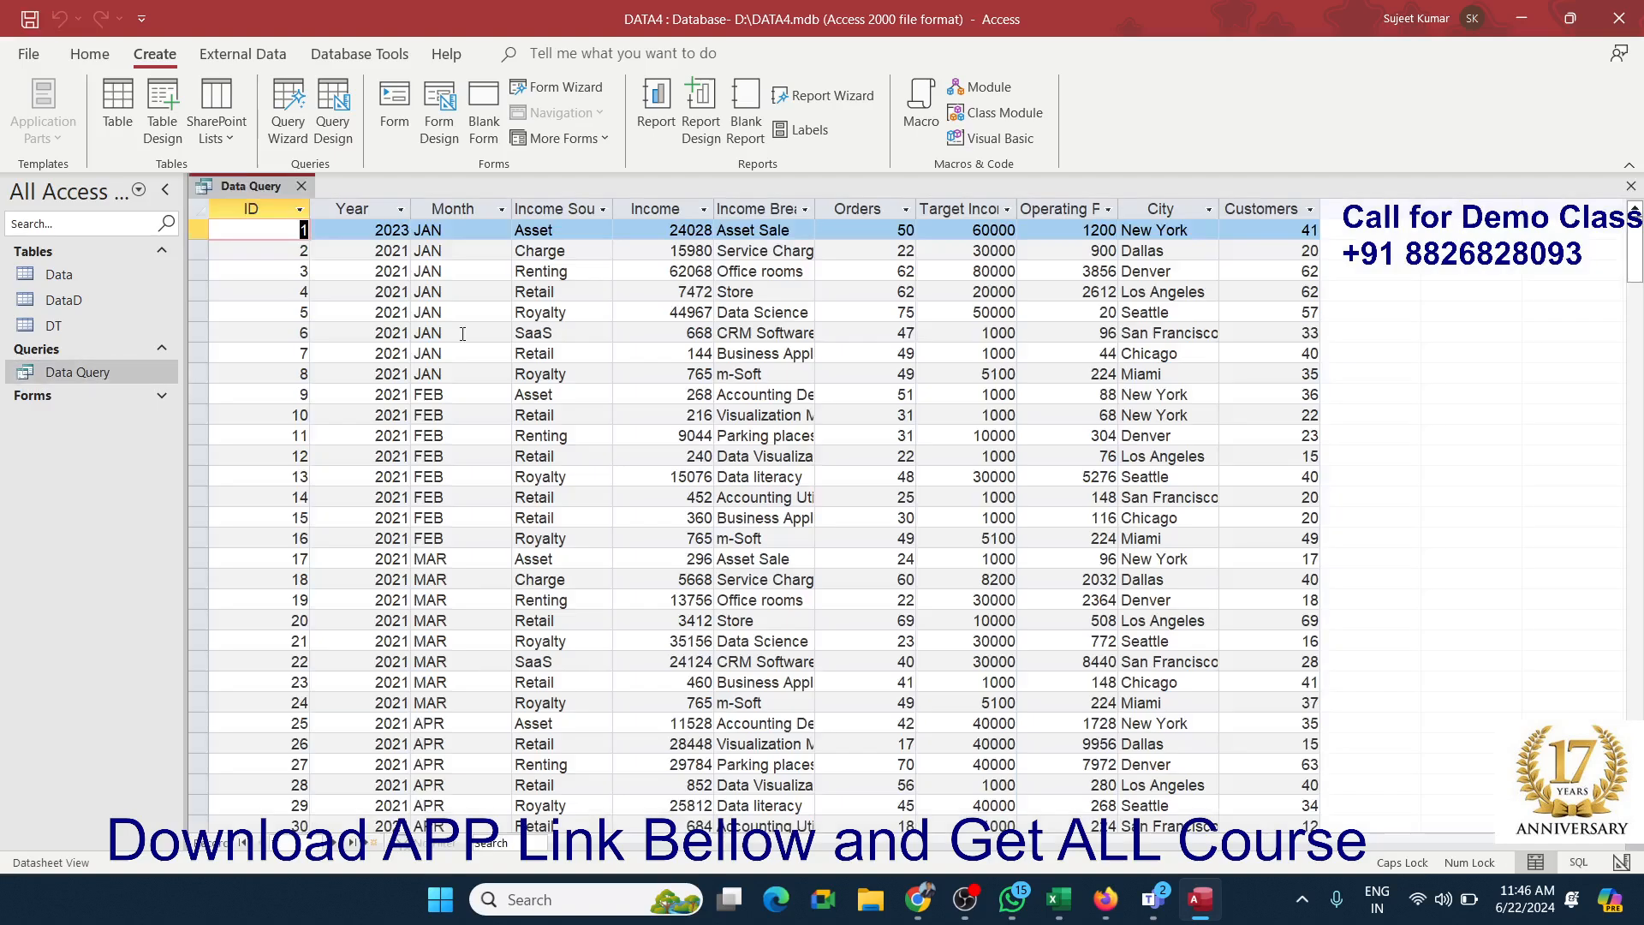
click(502, 320)
click(1216, 287)
drag(1248, 208, 257, 218)
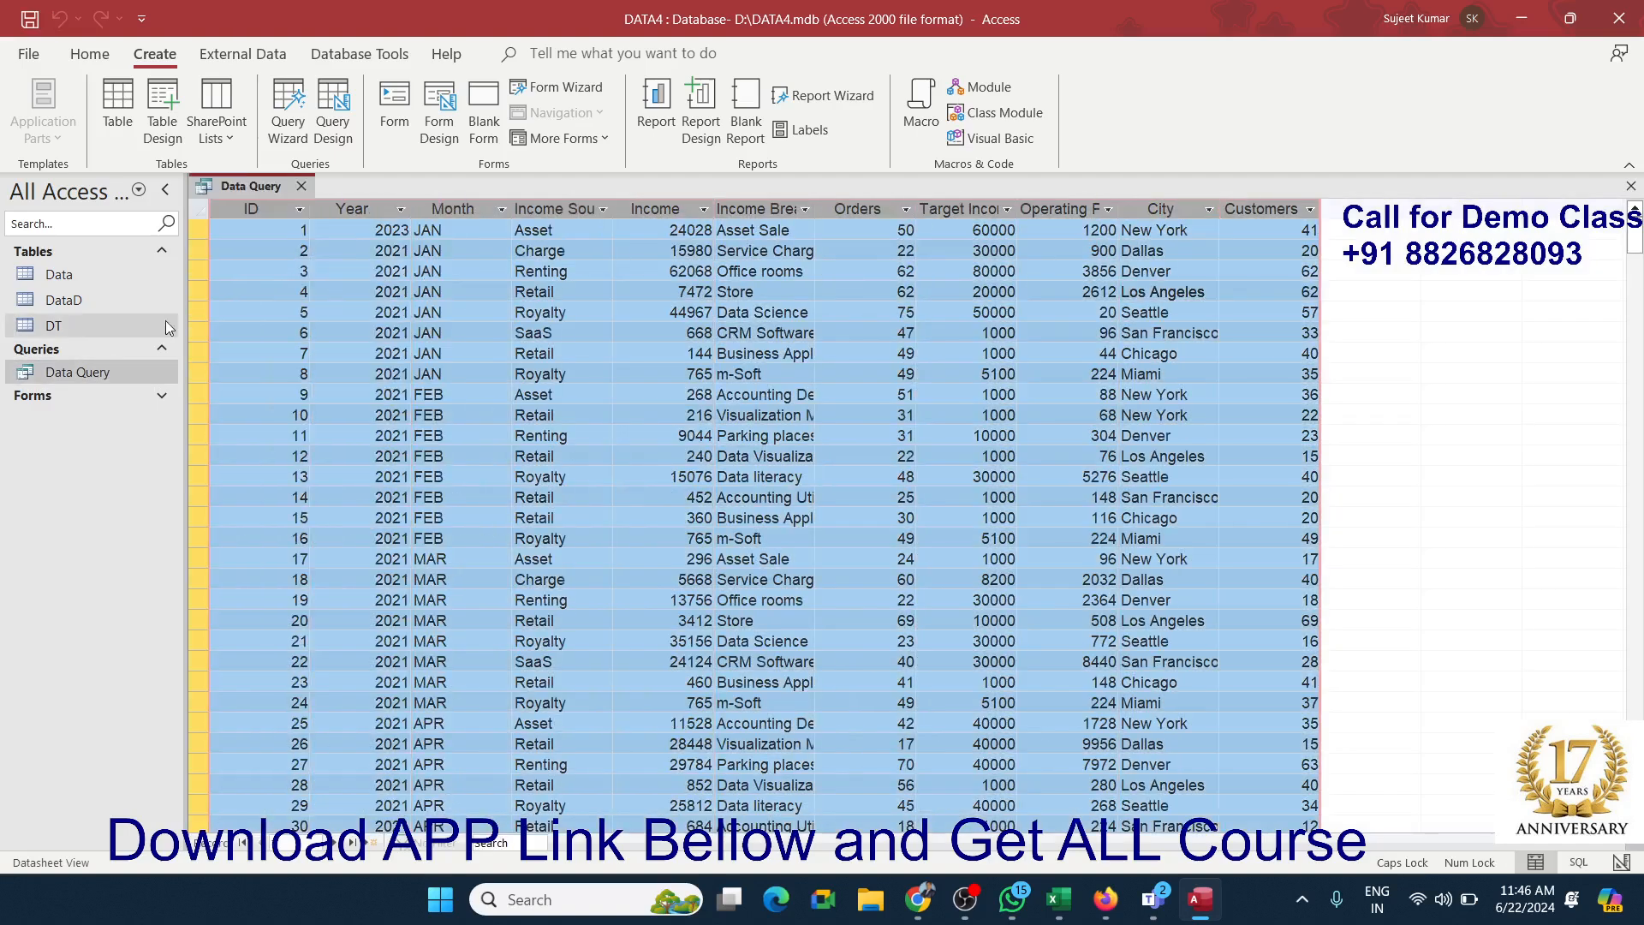
click(300, 186)
Step: Delete Data Query from the database and confirm its removal
right_click(108, 373)
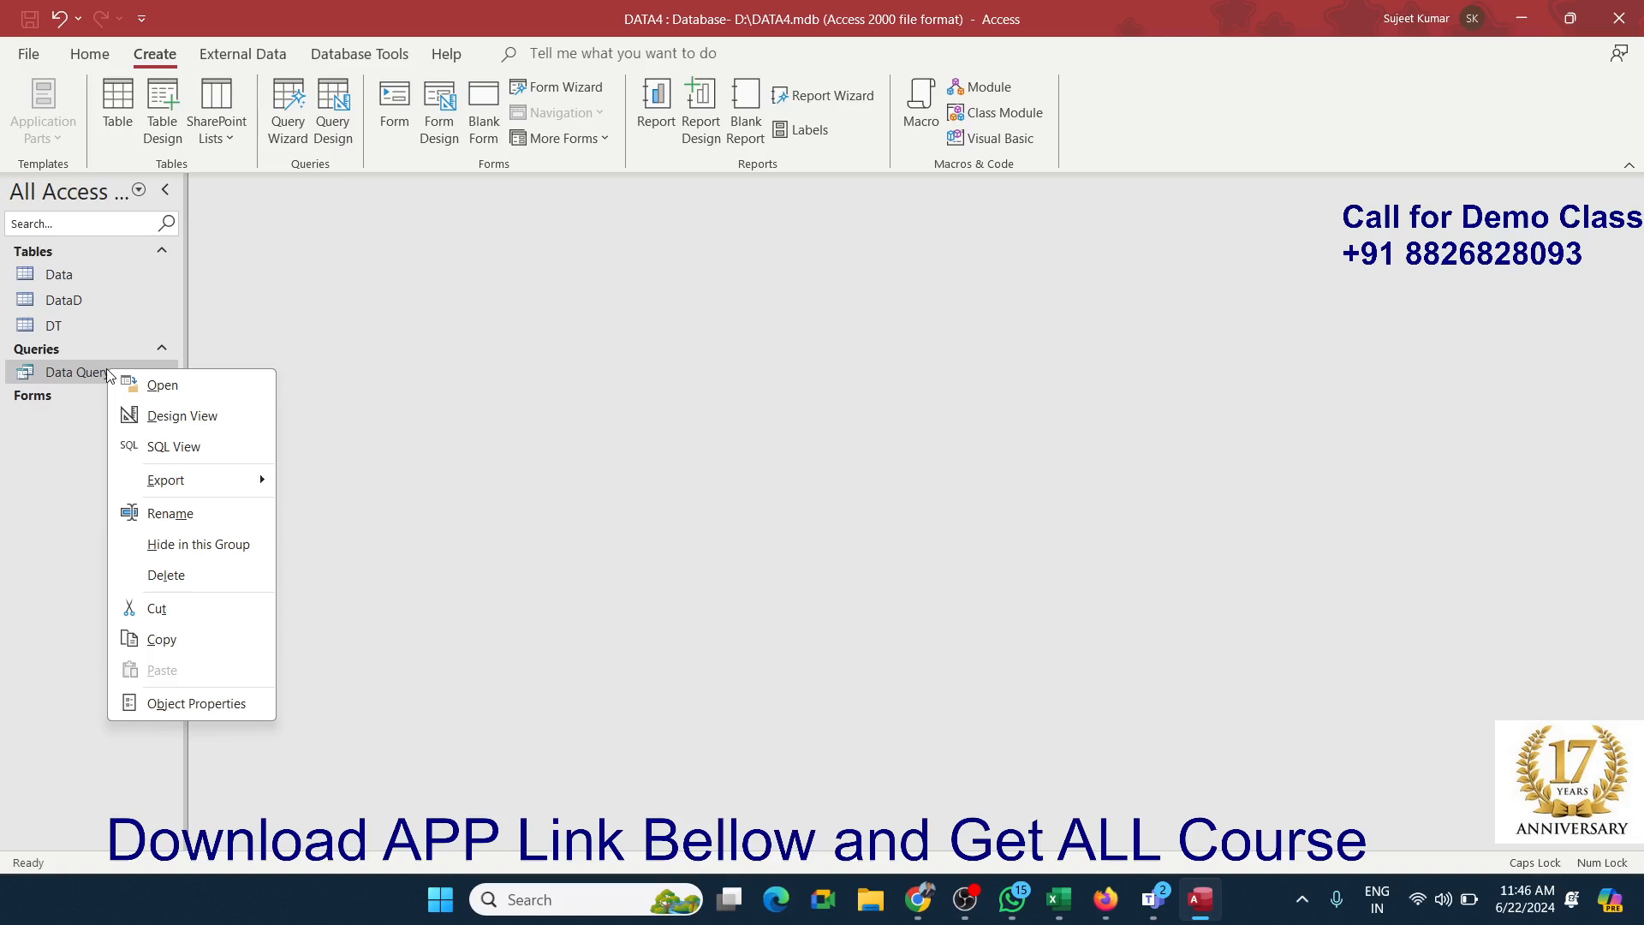
click(176, 576)
click(747, 514)
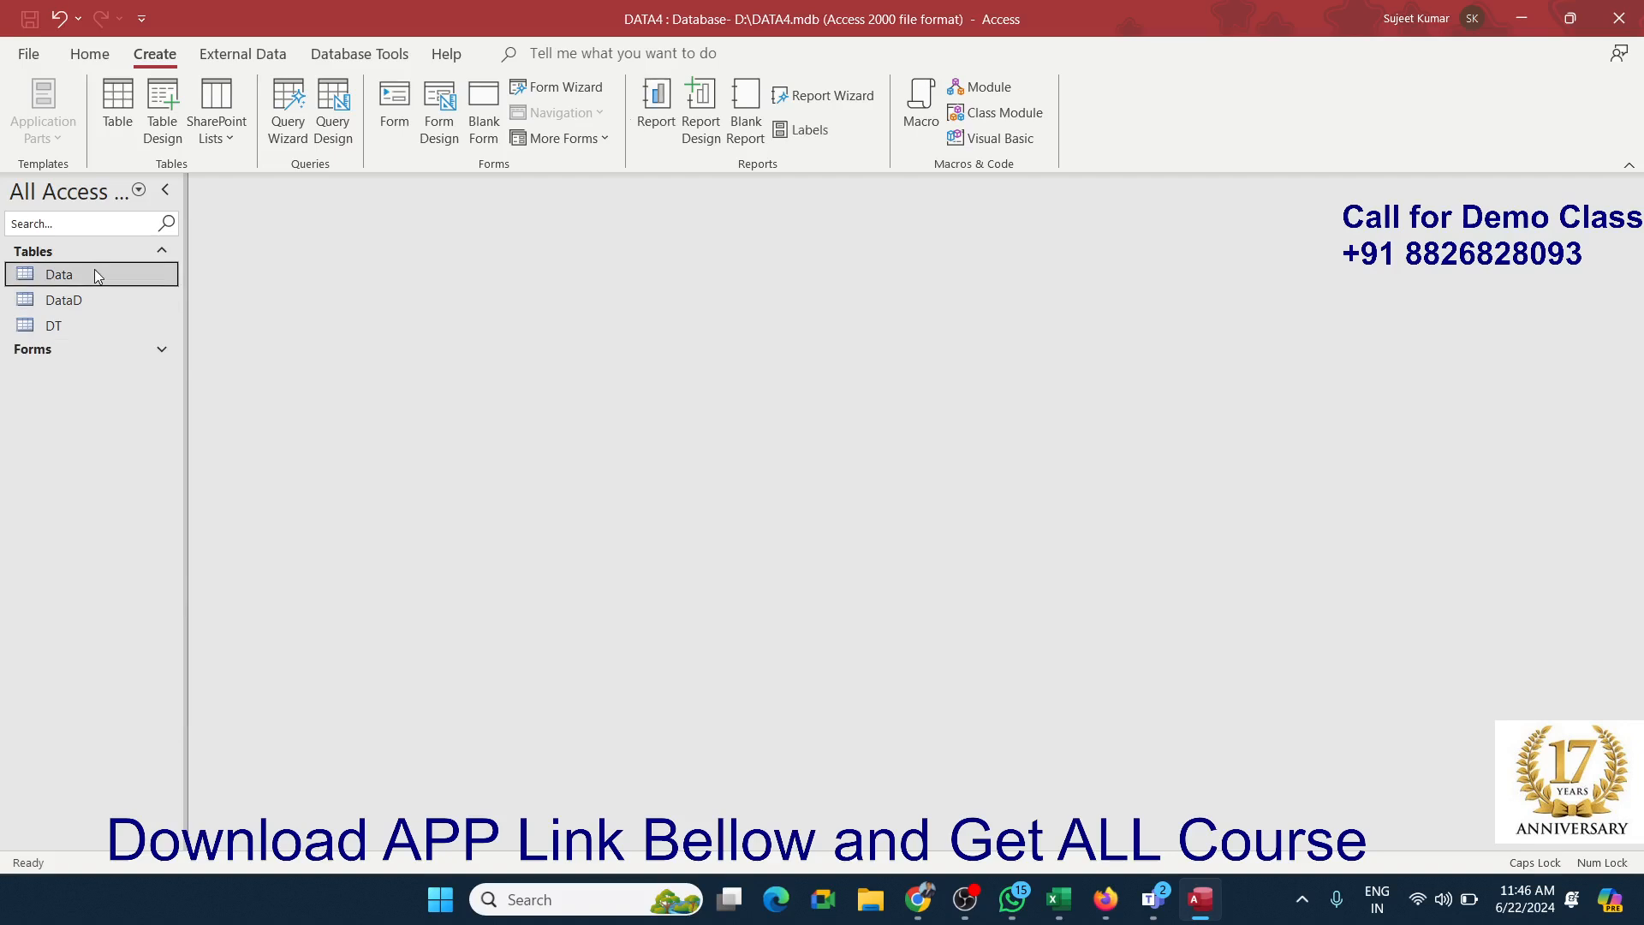
Step: Start a simple query on the Data table with the Year and Orders fields
click(291, 141)
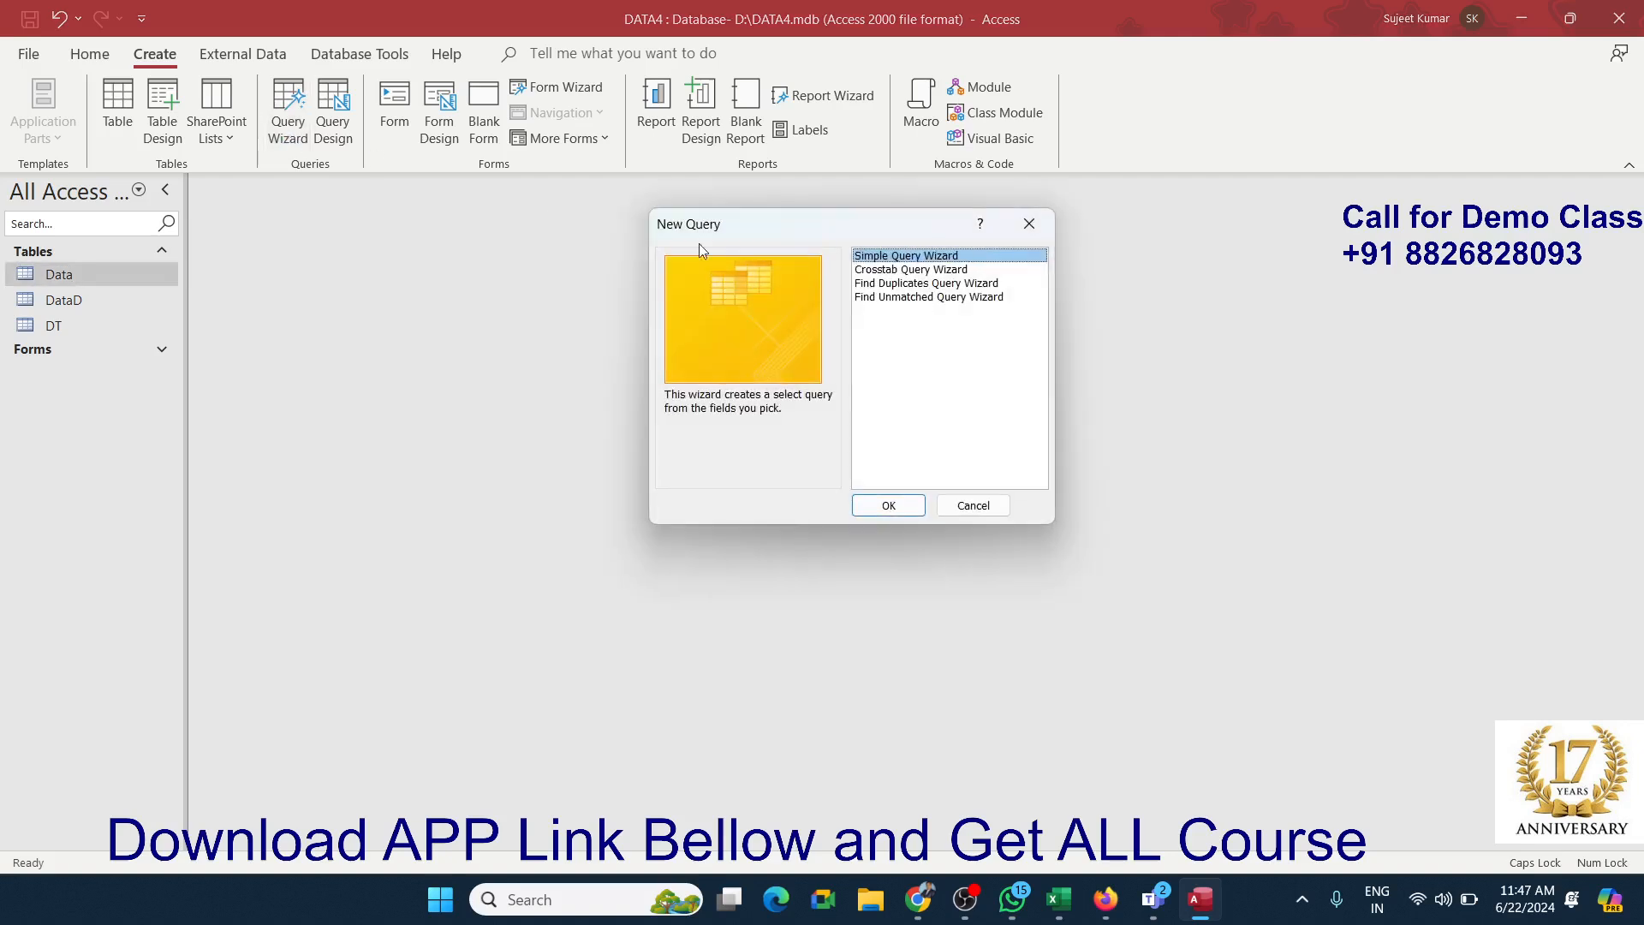
click(898, 507)
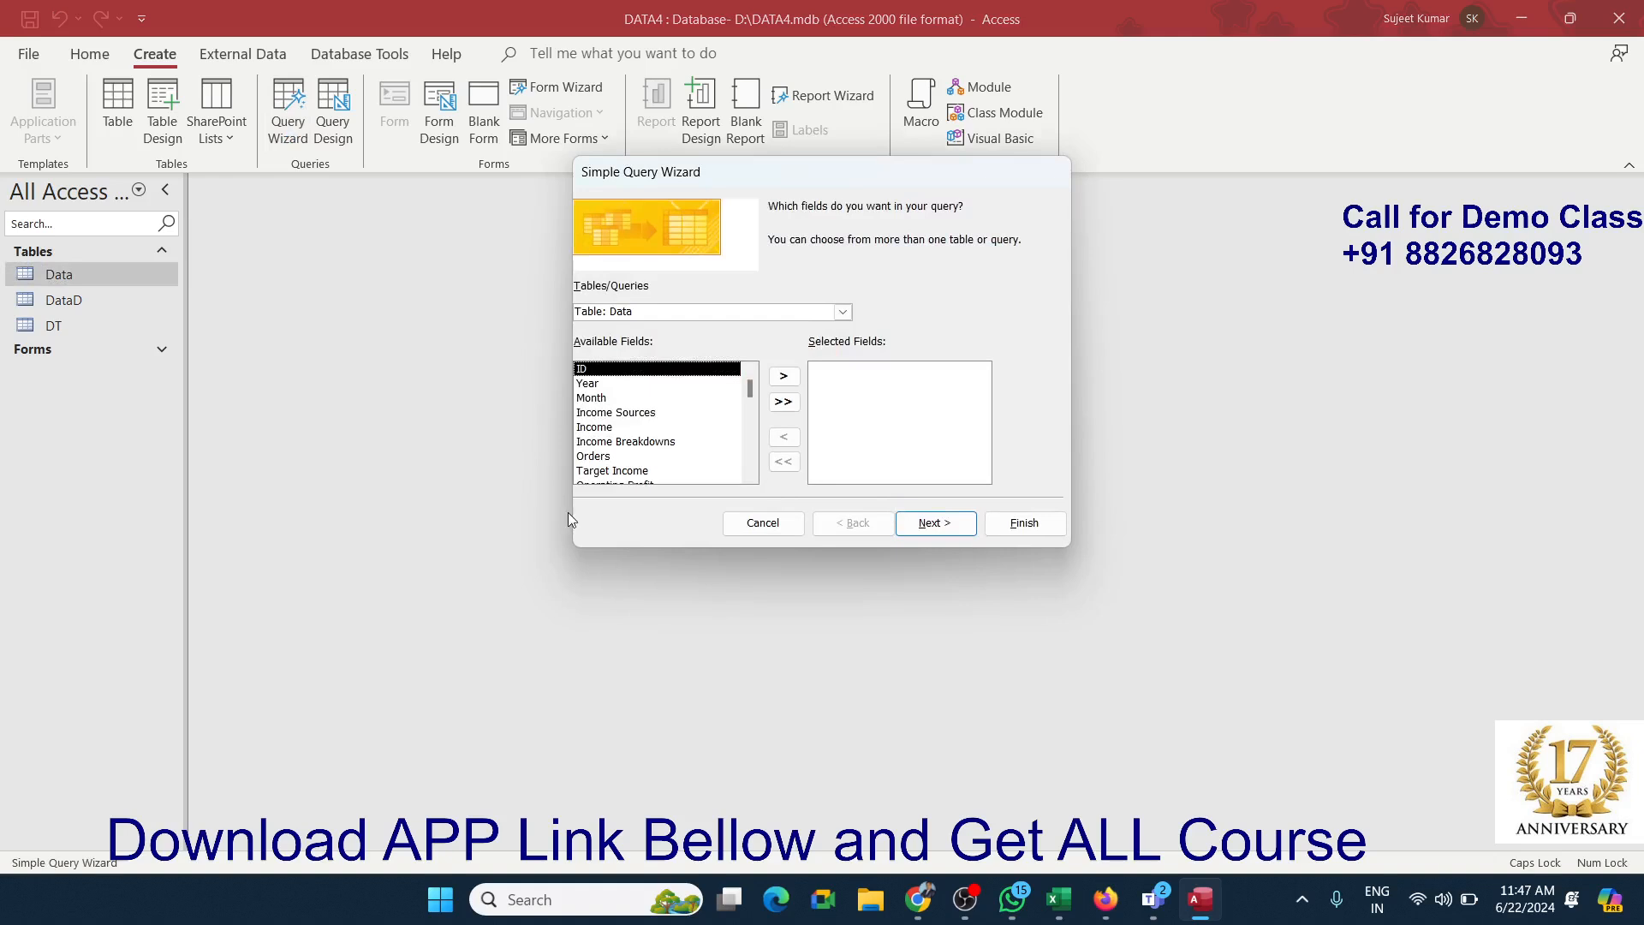
click(596, 389)
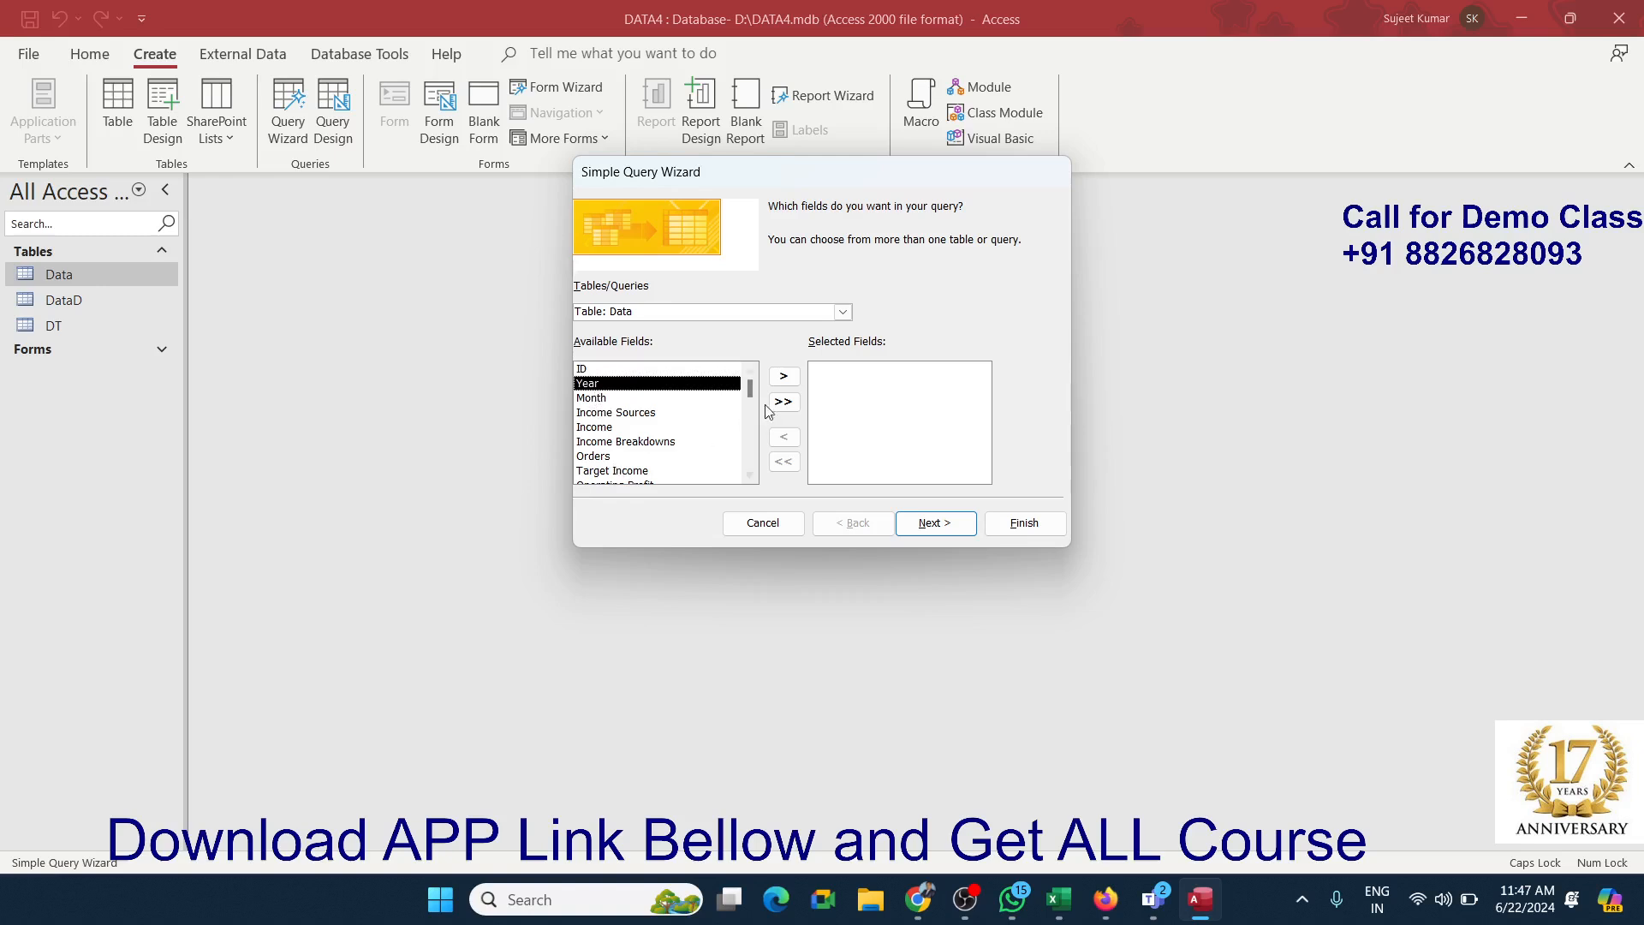
click(783, 378)
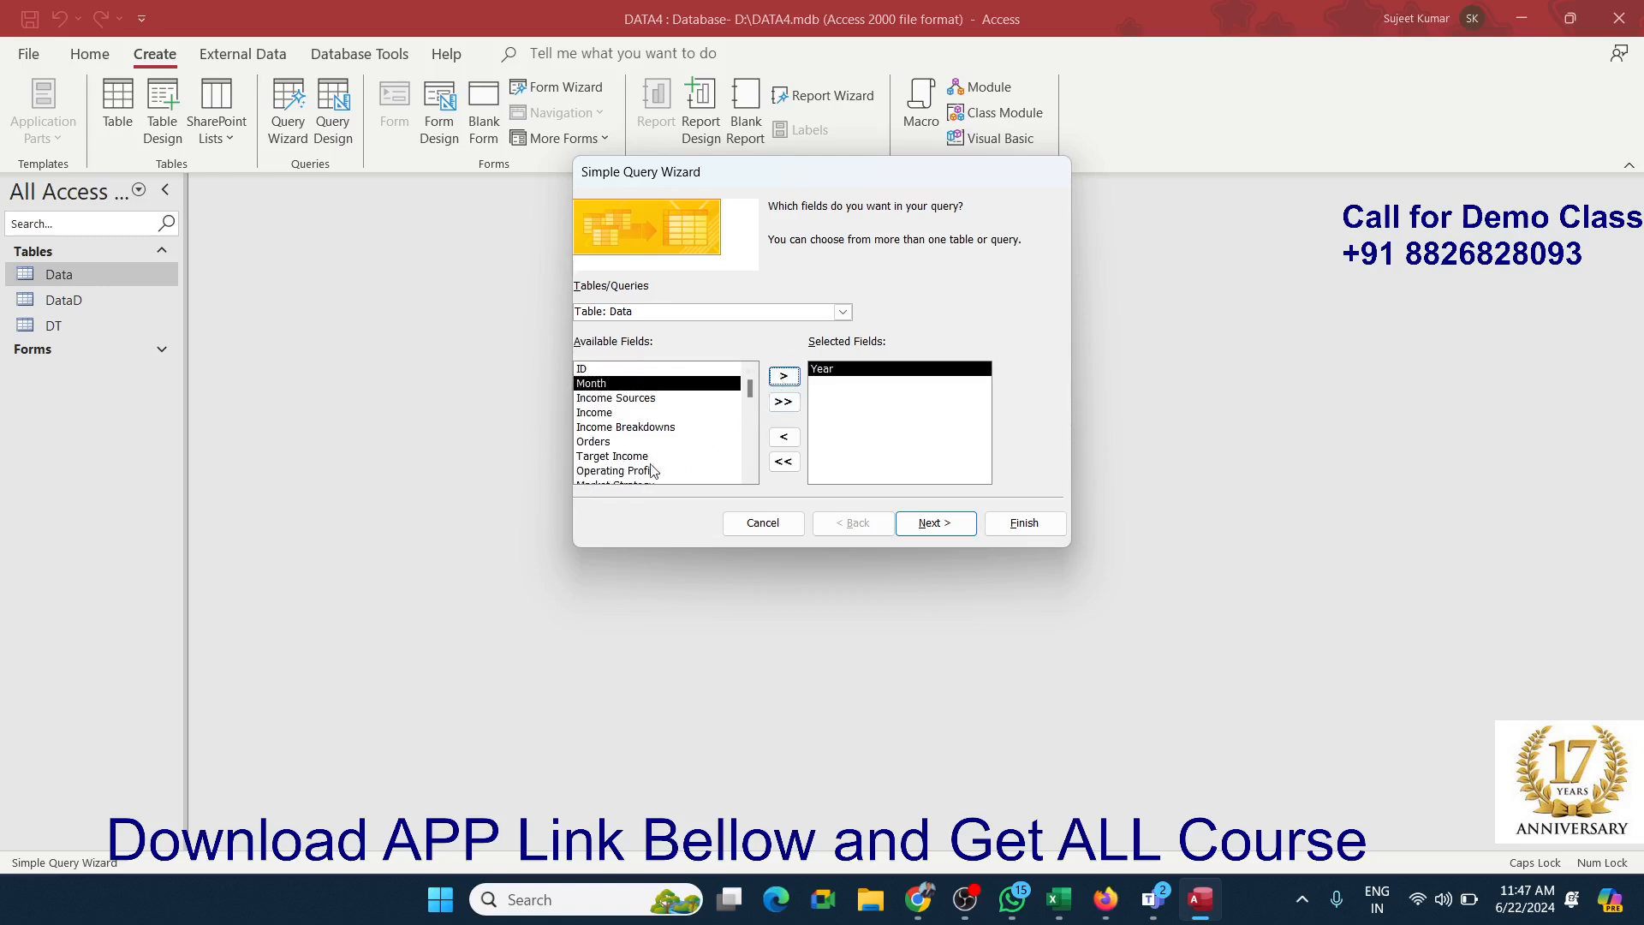
click(593, 443)
scroll(604, 464, down, 2)
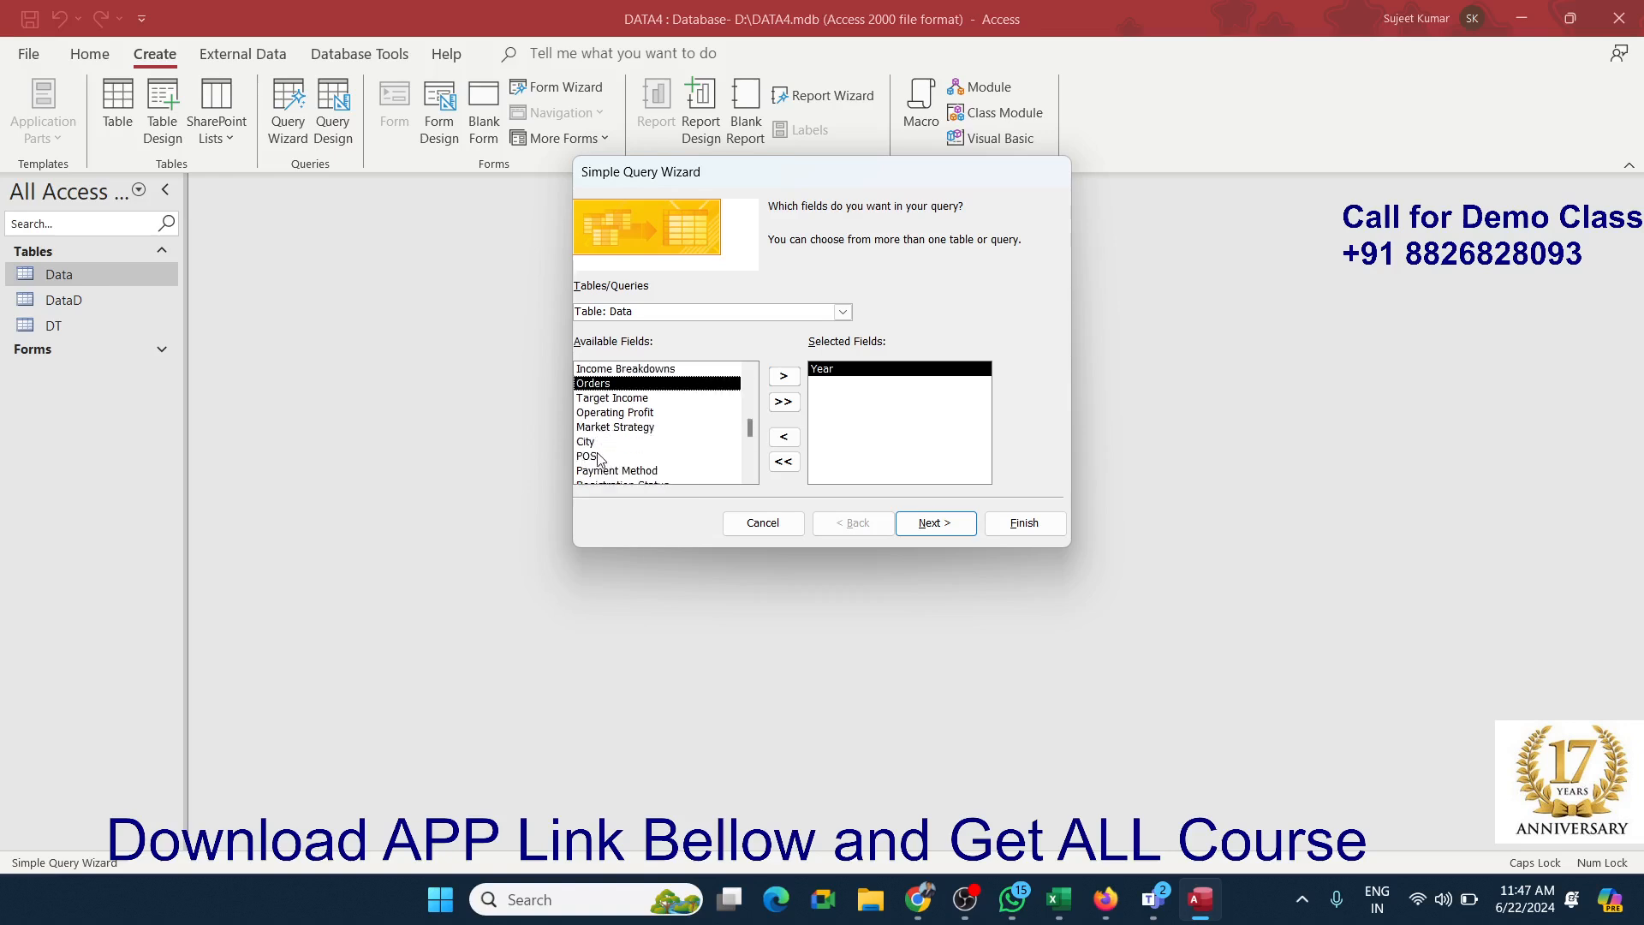
scroll(603, 467, down, 1)
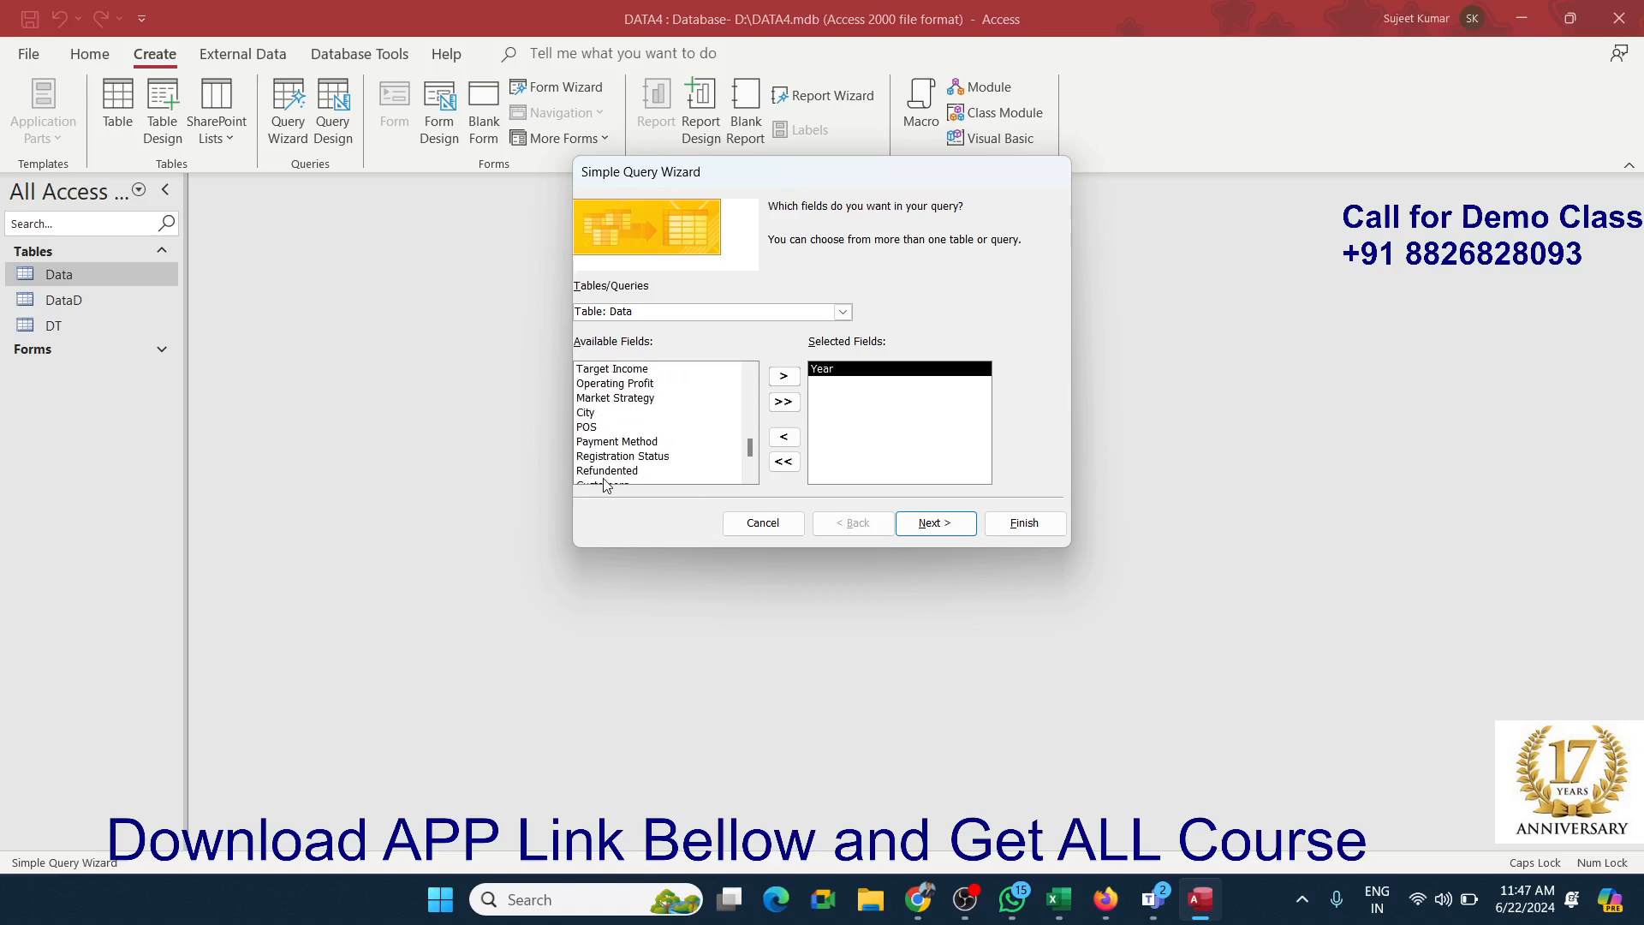
scroll(606, 486, down, 1)
scroll(605, 485, up, 2)
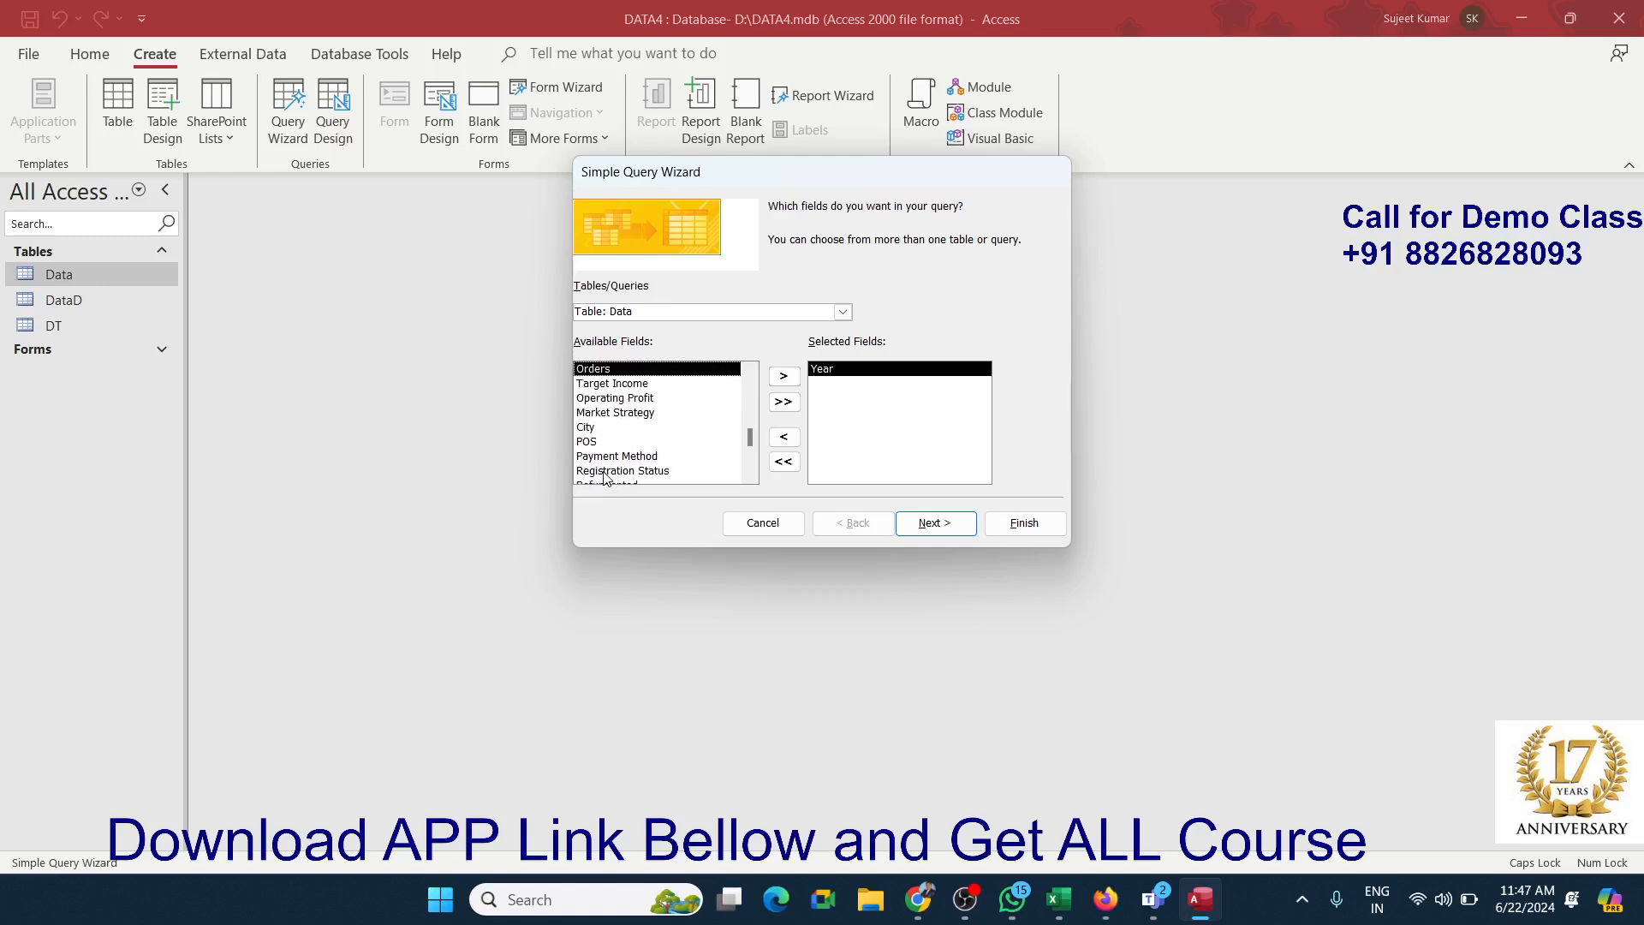
click(784, 377)
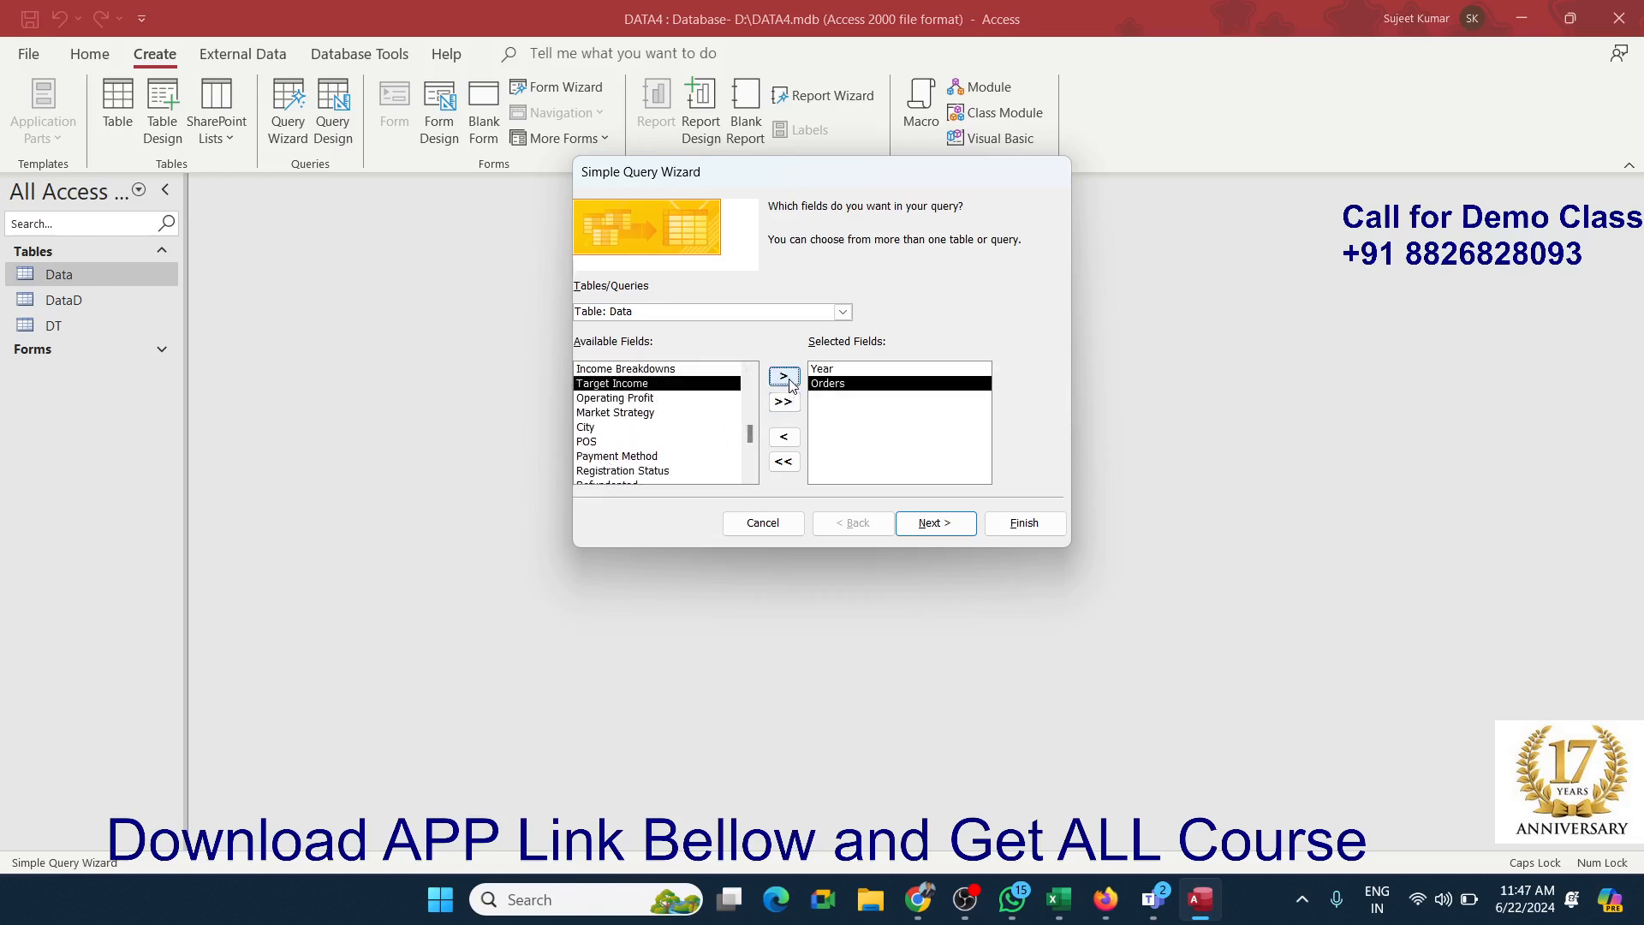
click(934, 526)
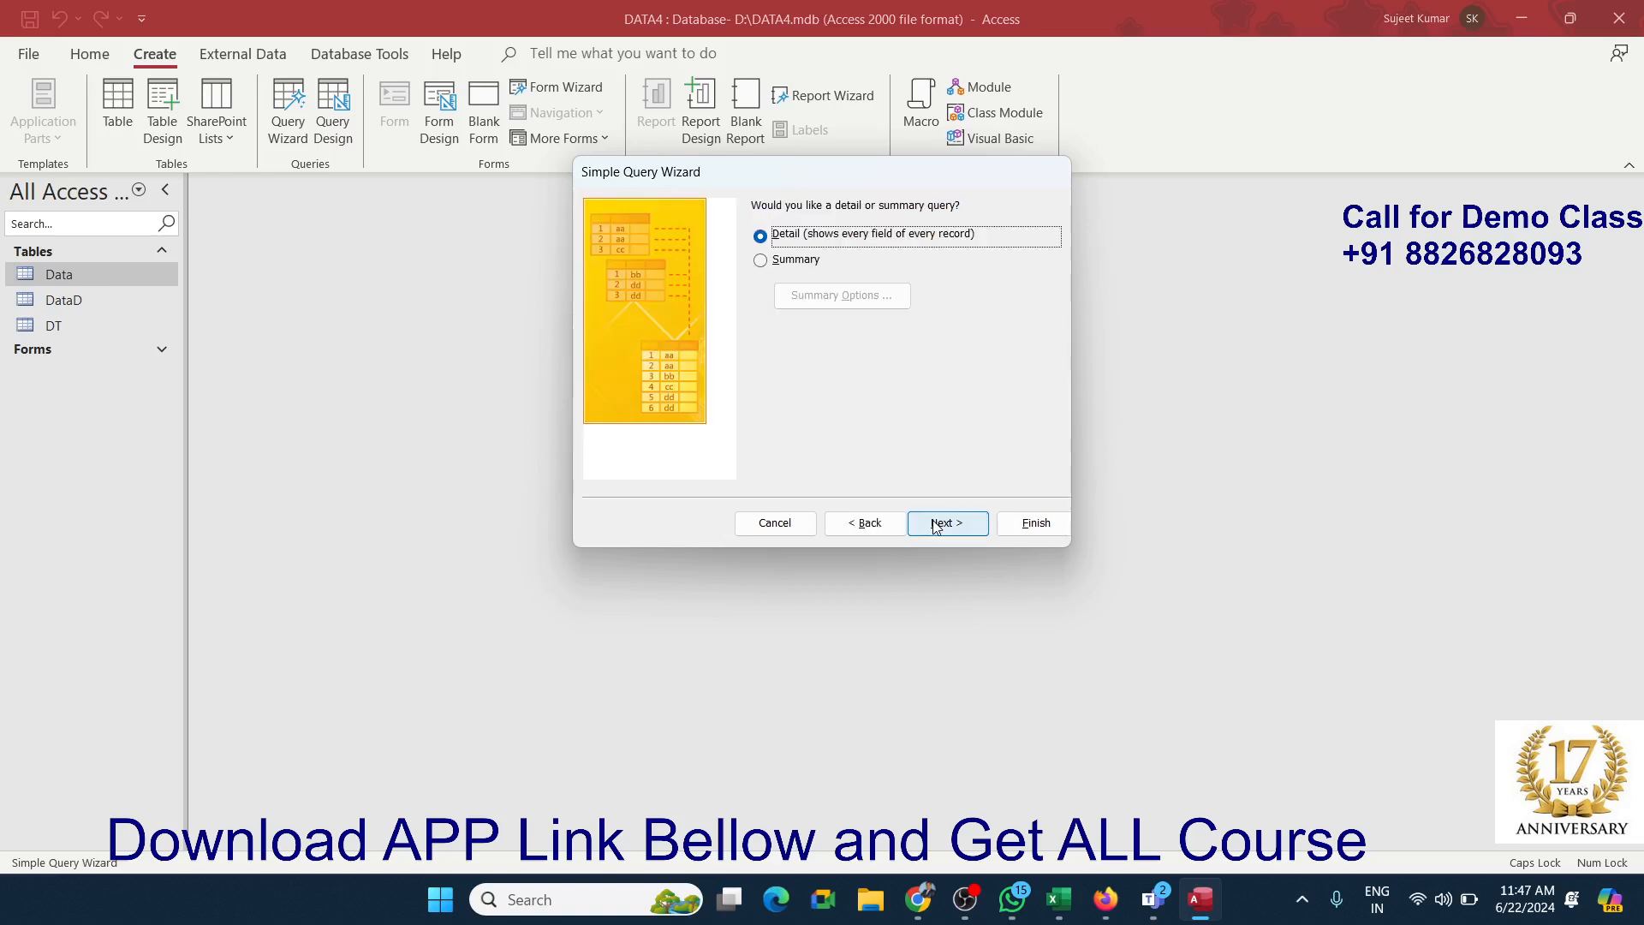
Step: Make it a summary query that calculates the Sum of Orders, and finish the wizard to open the result
click(779, 264)
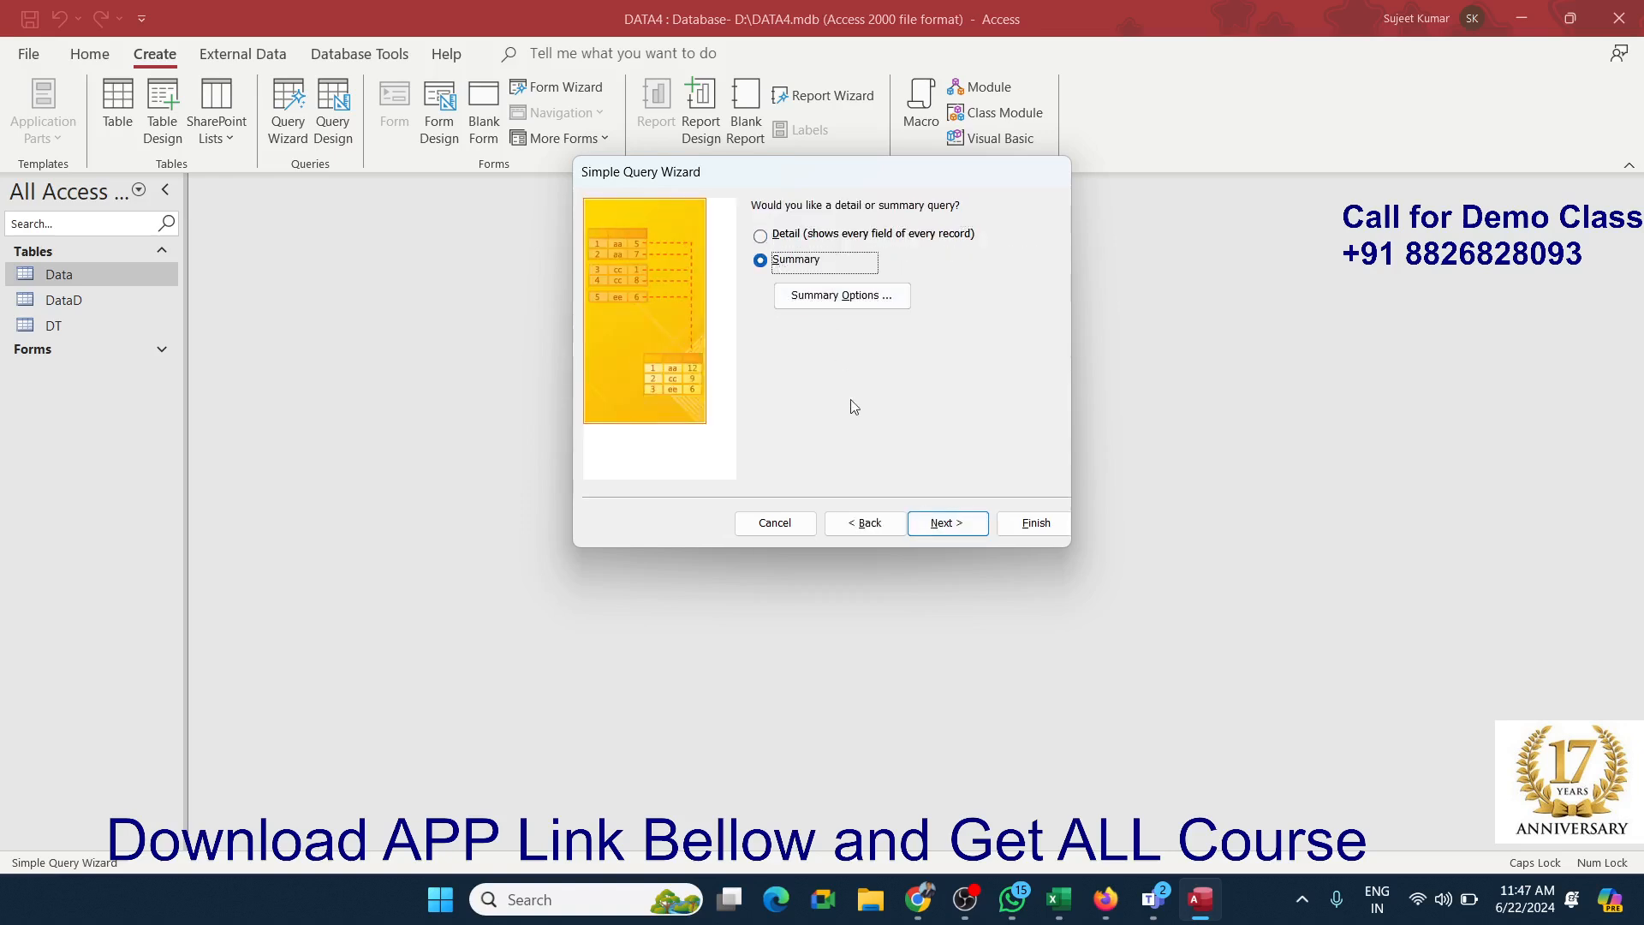
click(827, 297)
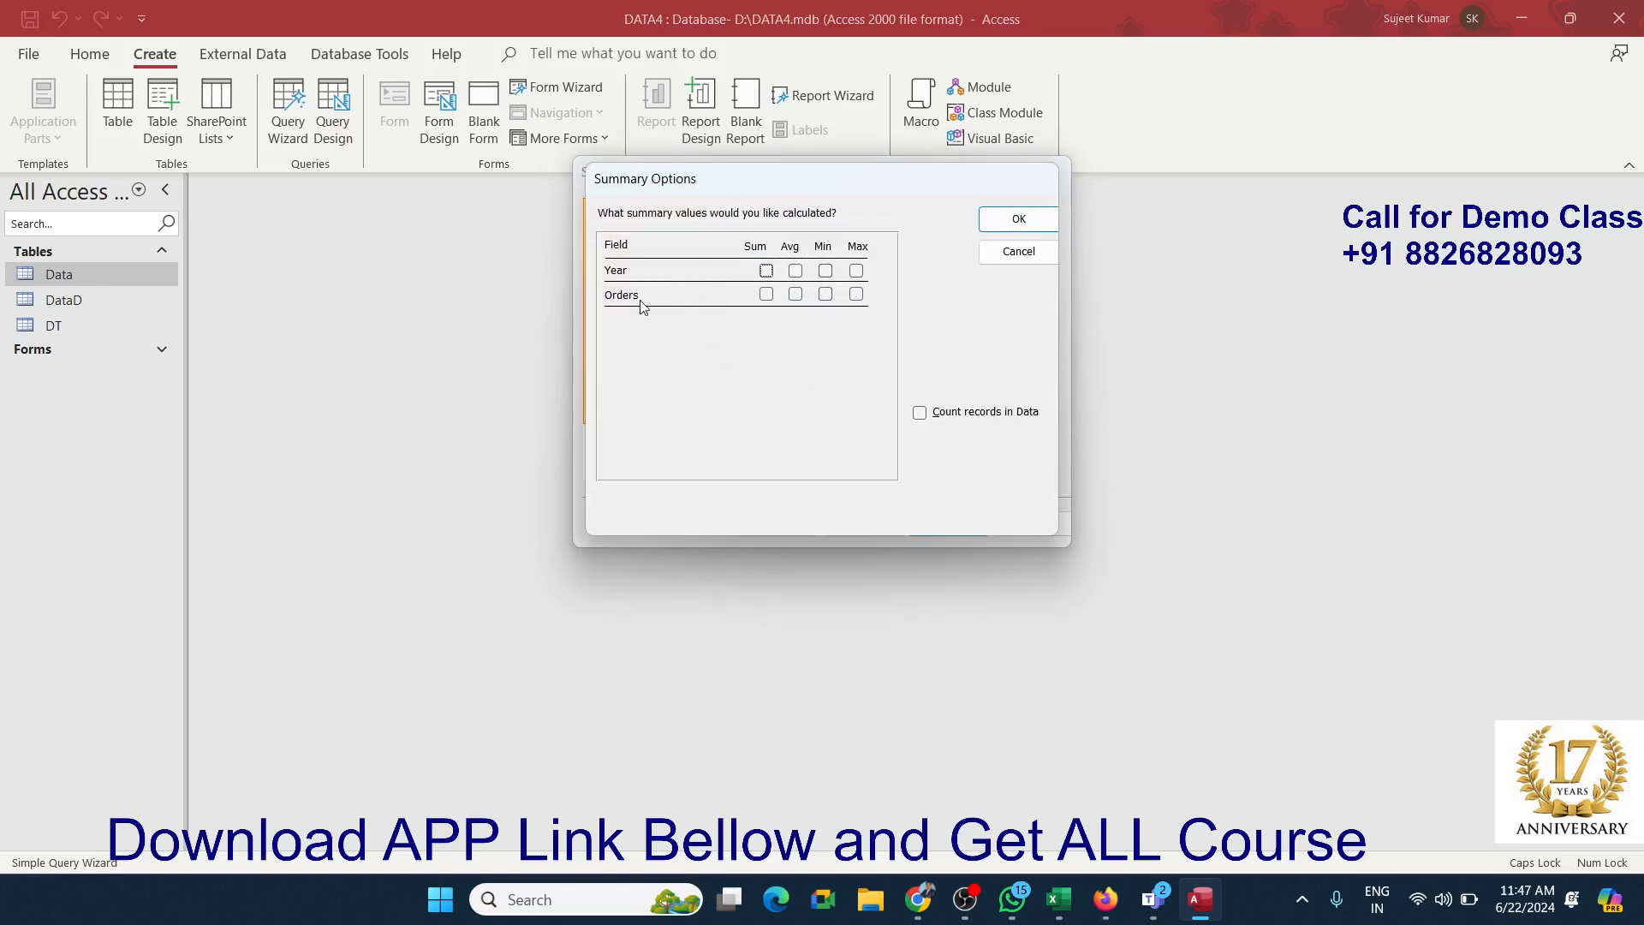
click(767, 294)
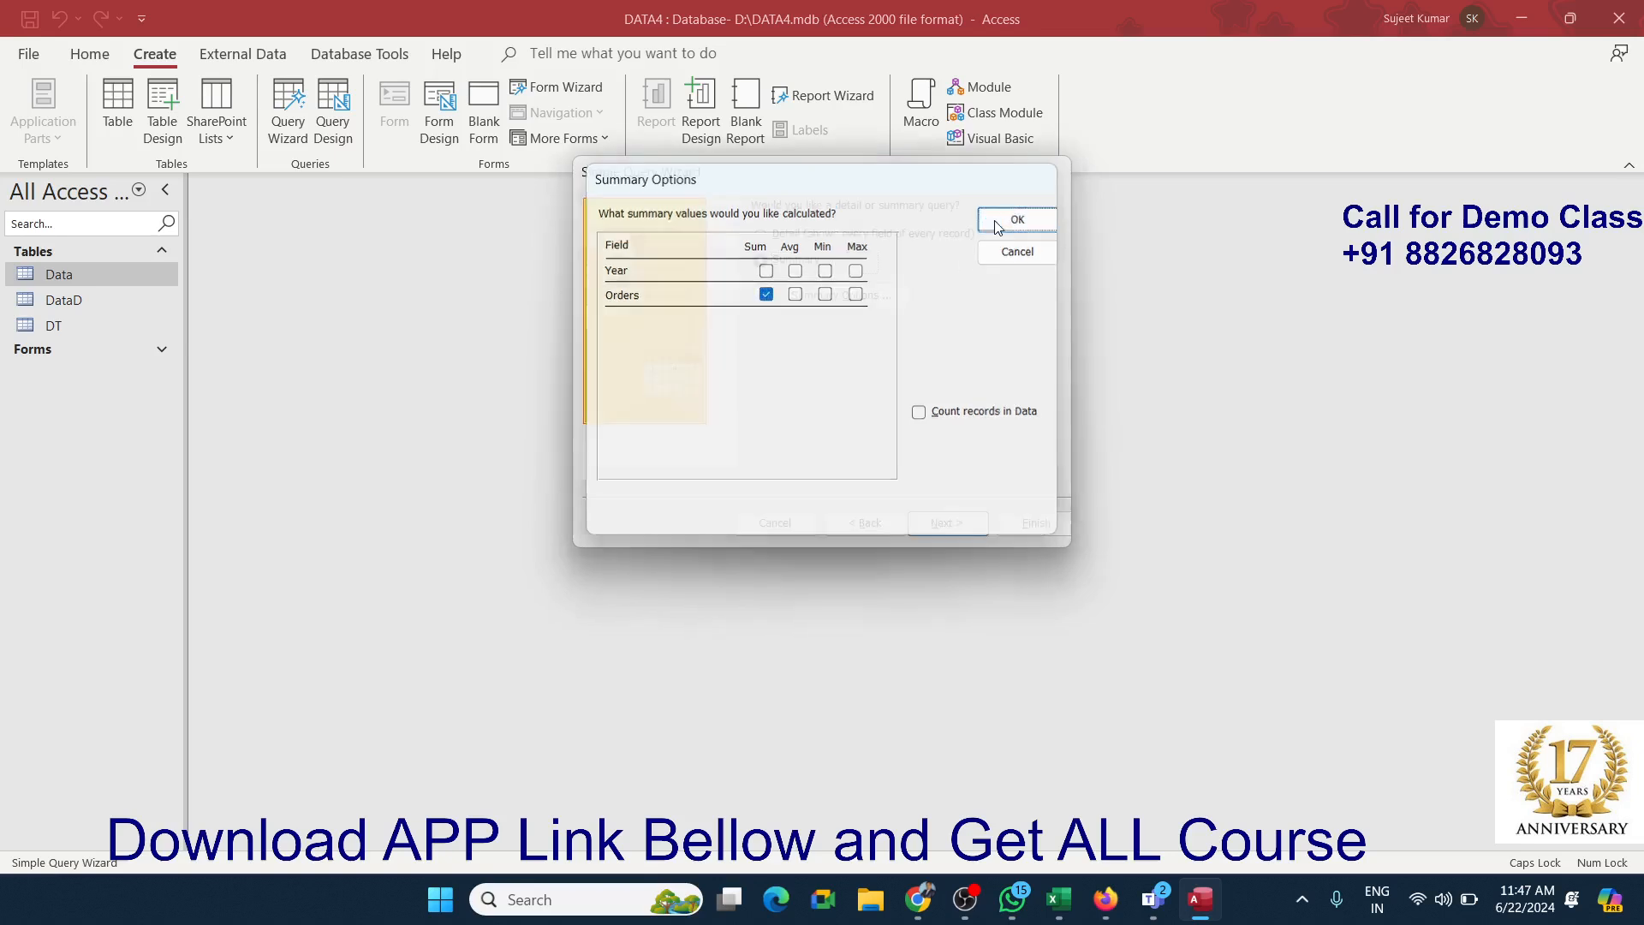
click(1019, 220)
click(945, 523)
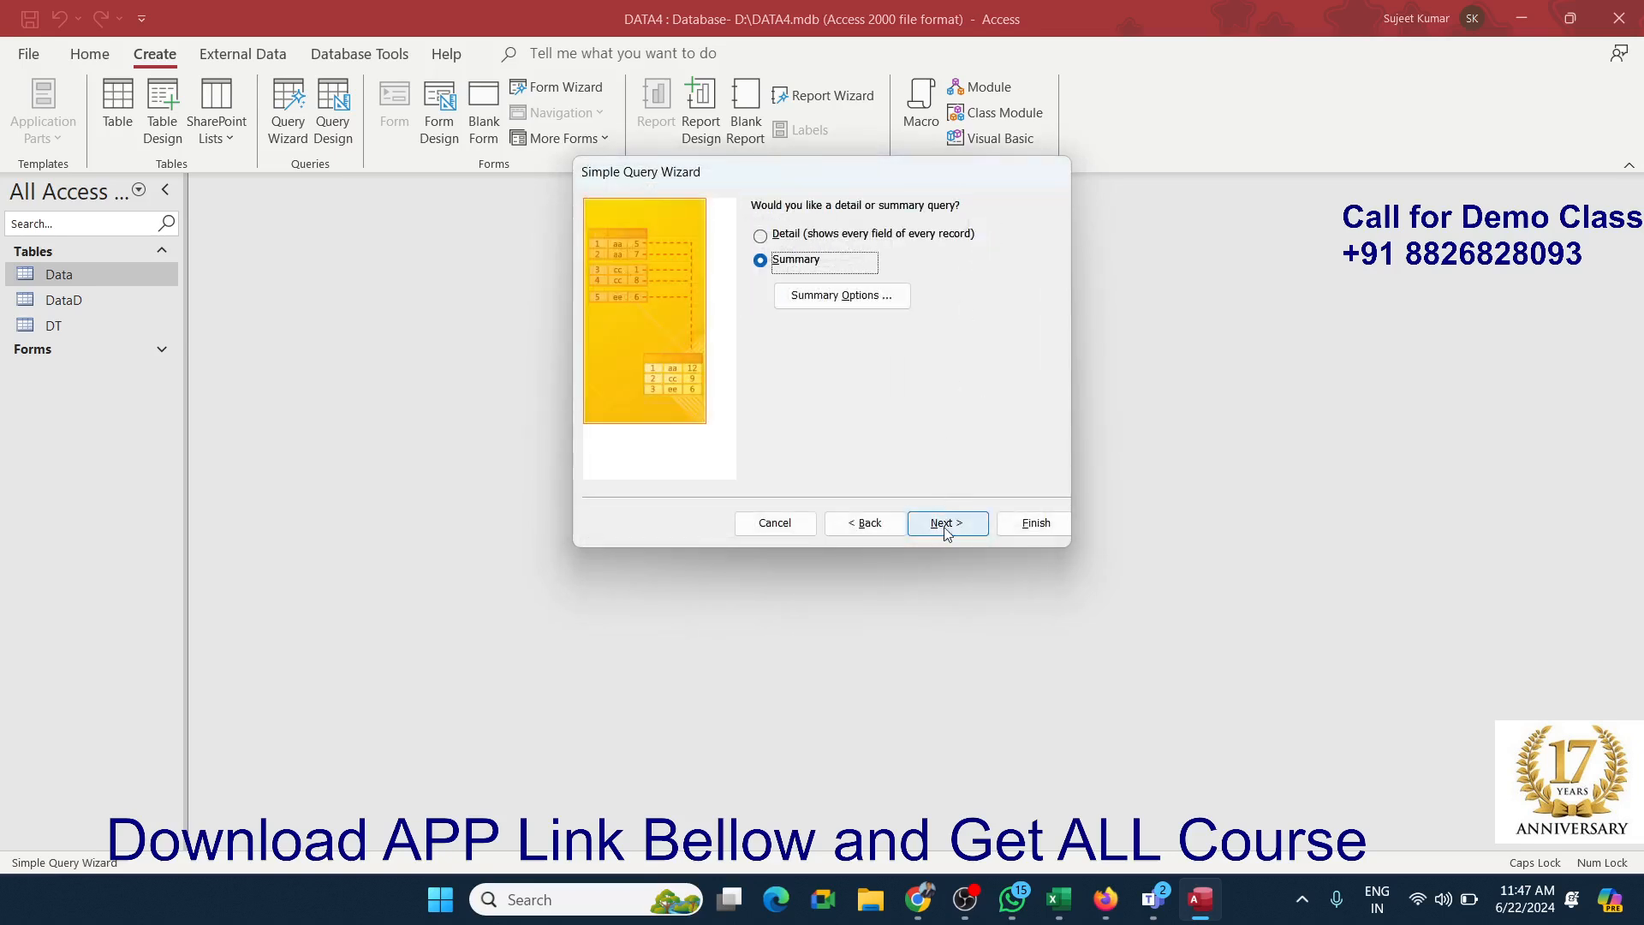
click(1017, 523)
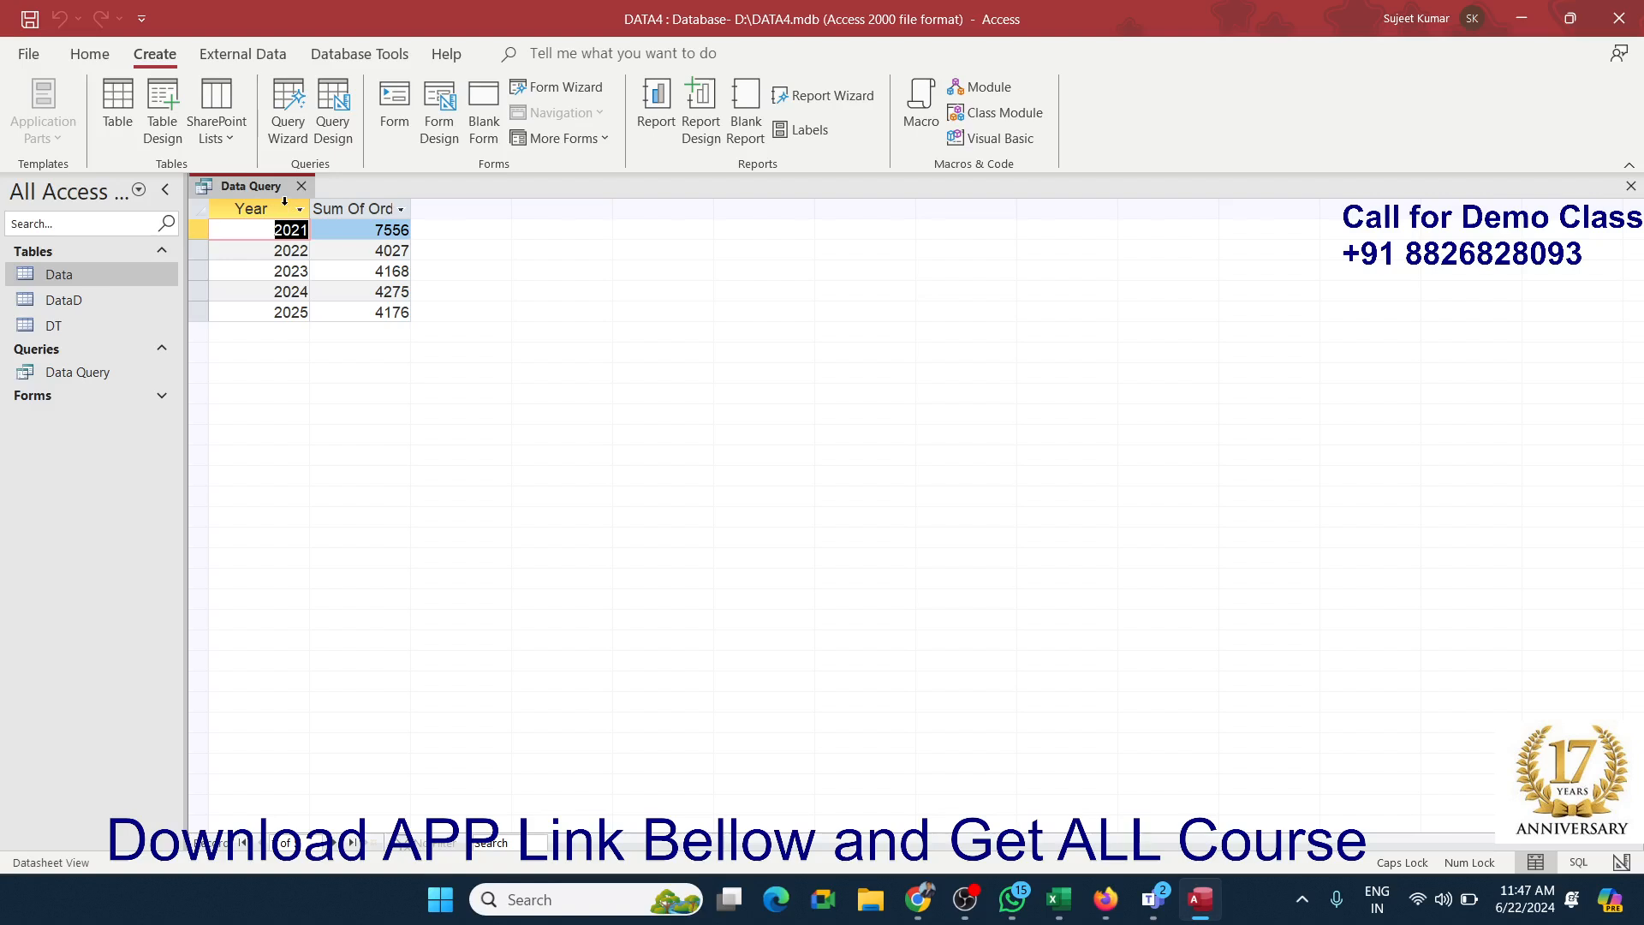
Step: Examine the yearly order sums in Data Query and compare them with the Data table's records, leaving only the table open
key(ctrl+a)
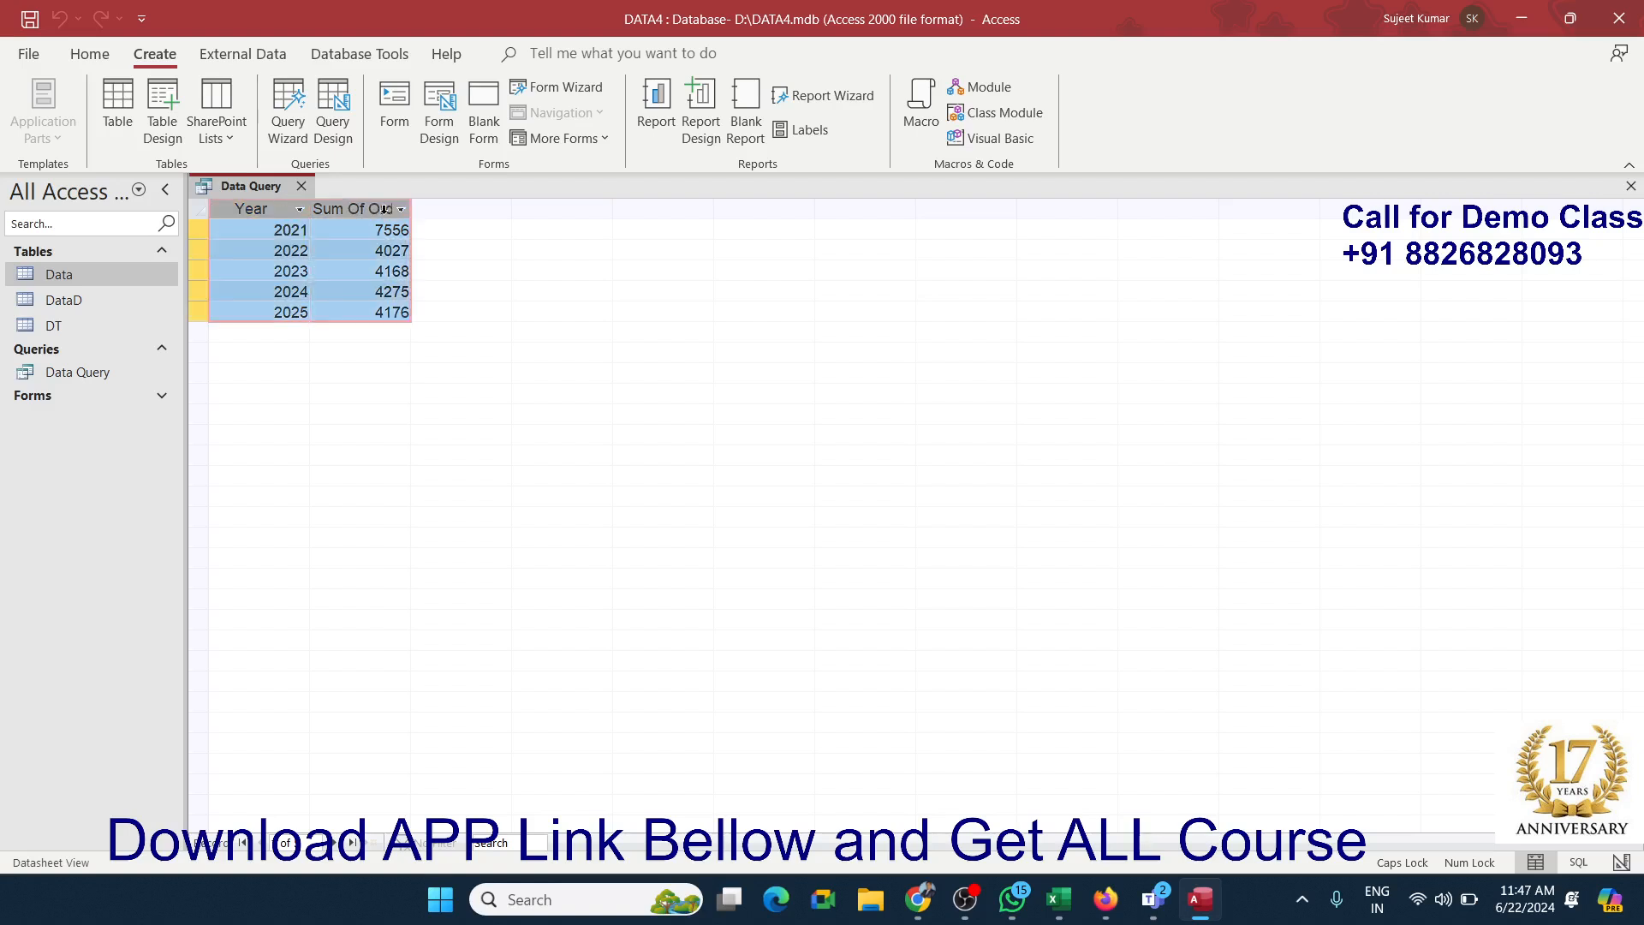
click(301, 186)
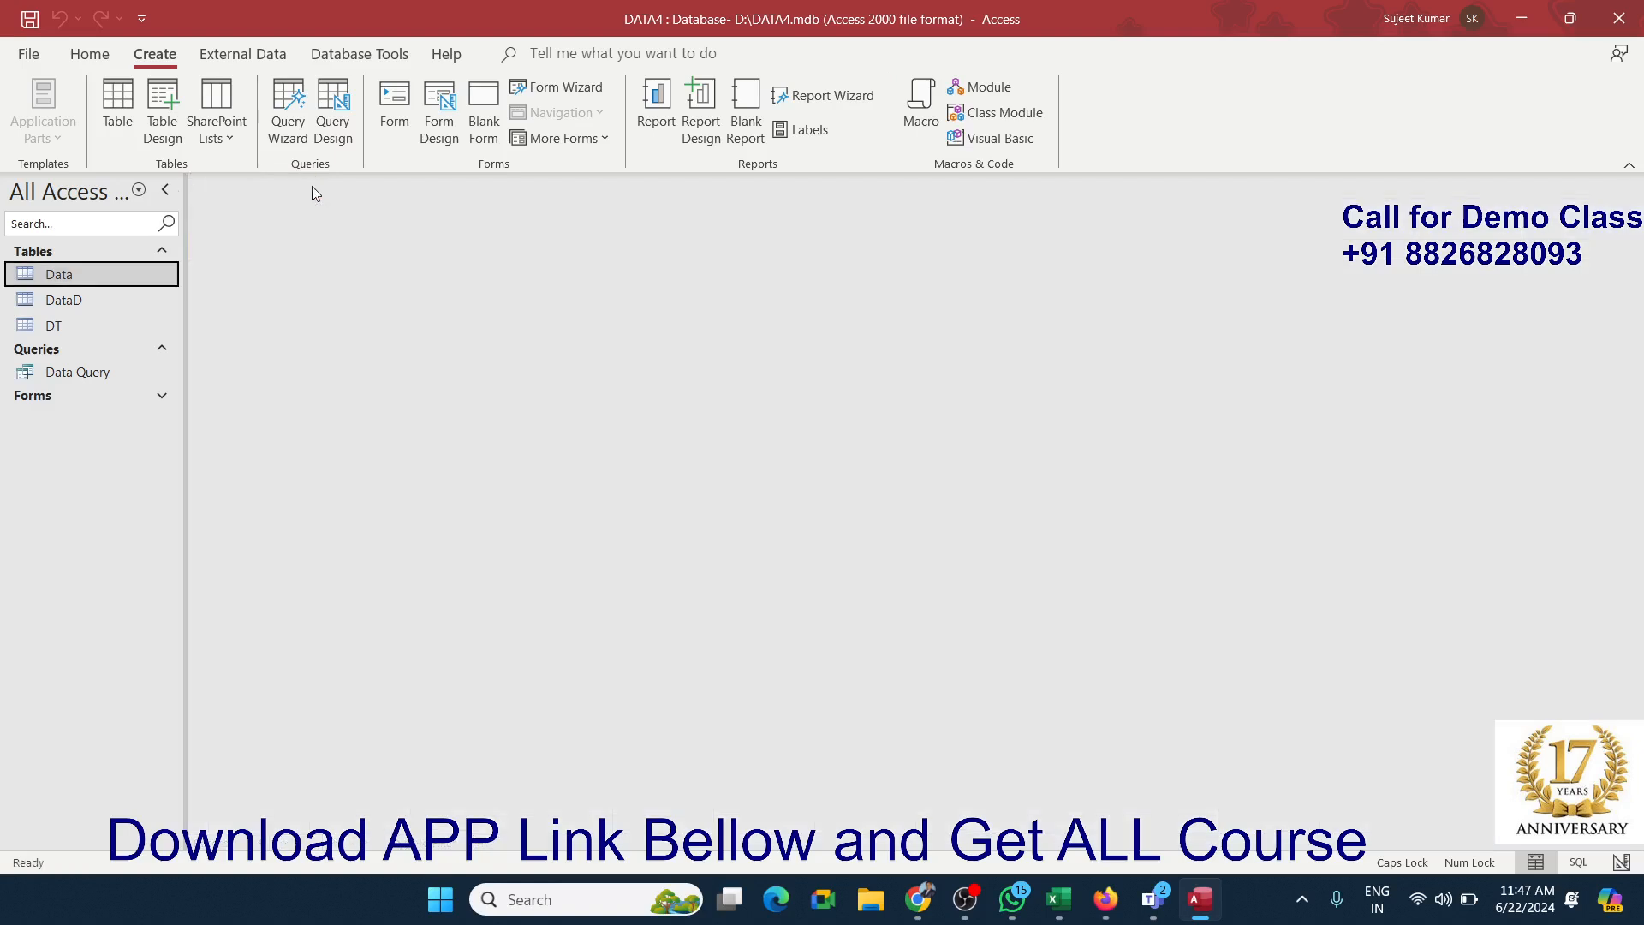
double_click(123, 277)
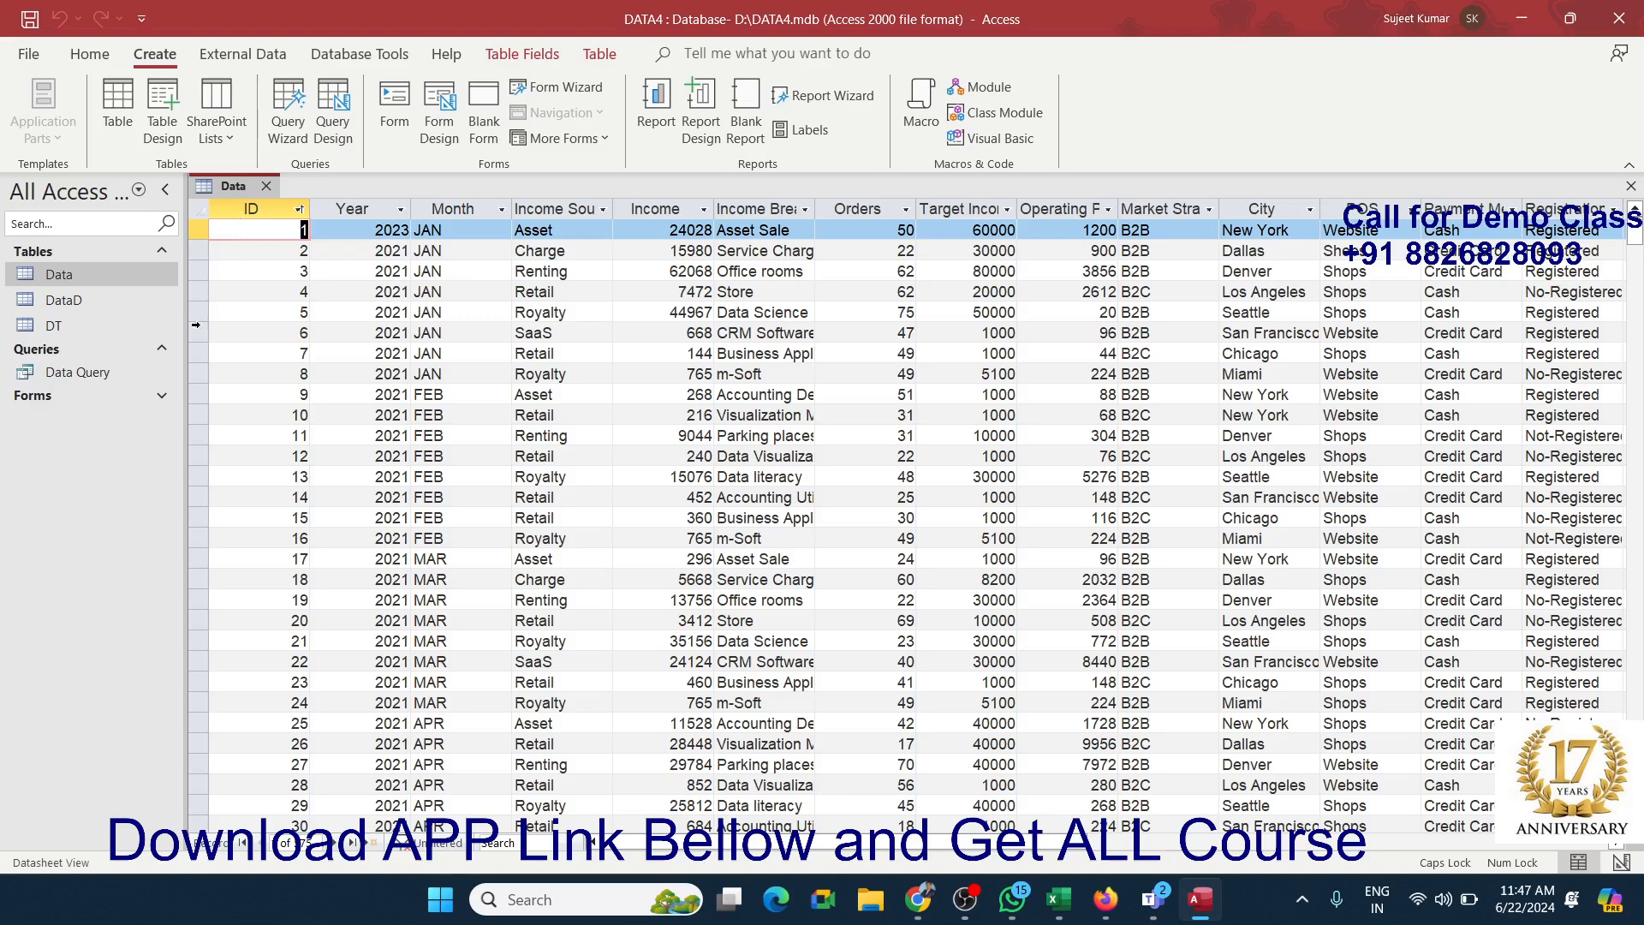
double_click(110, 378)
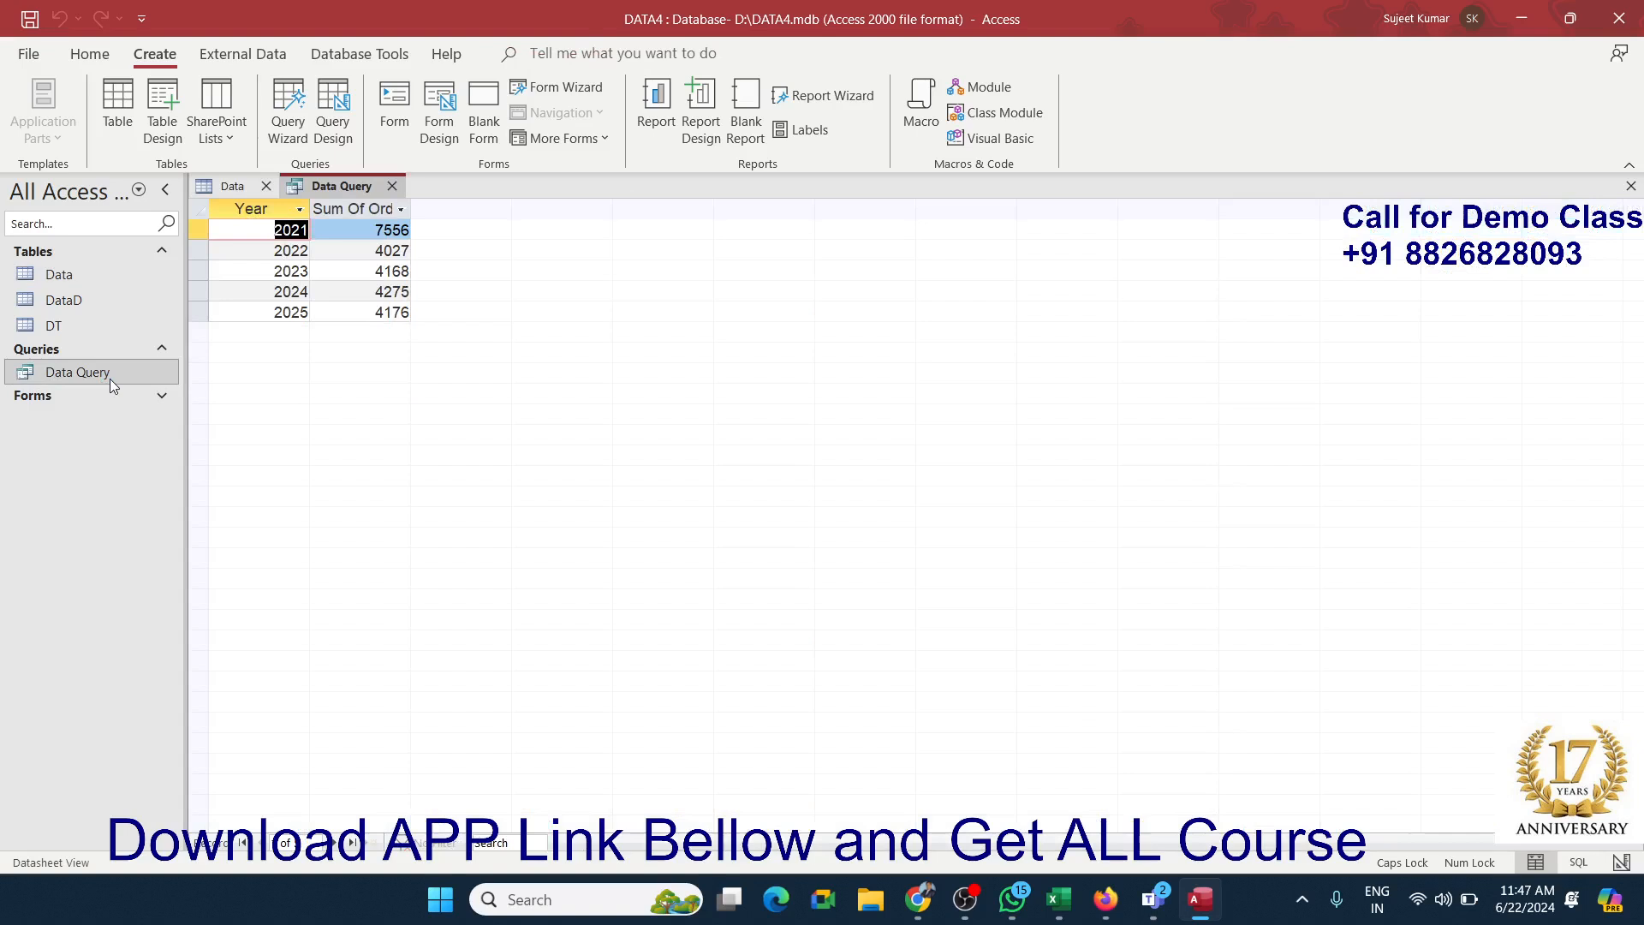
click(392, 187)
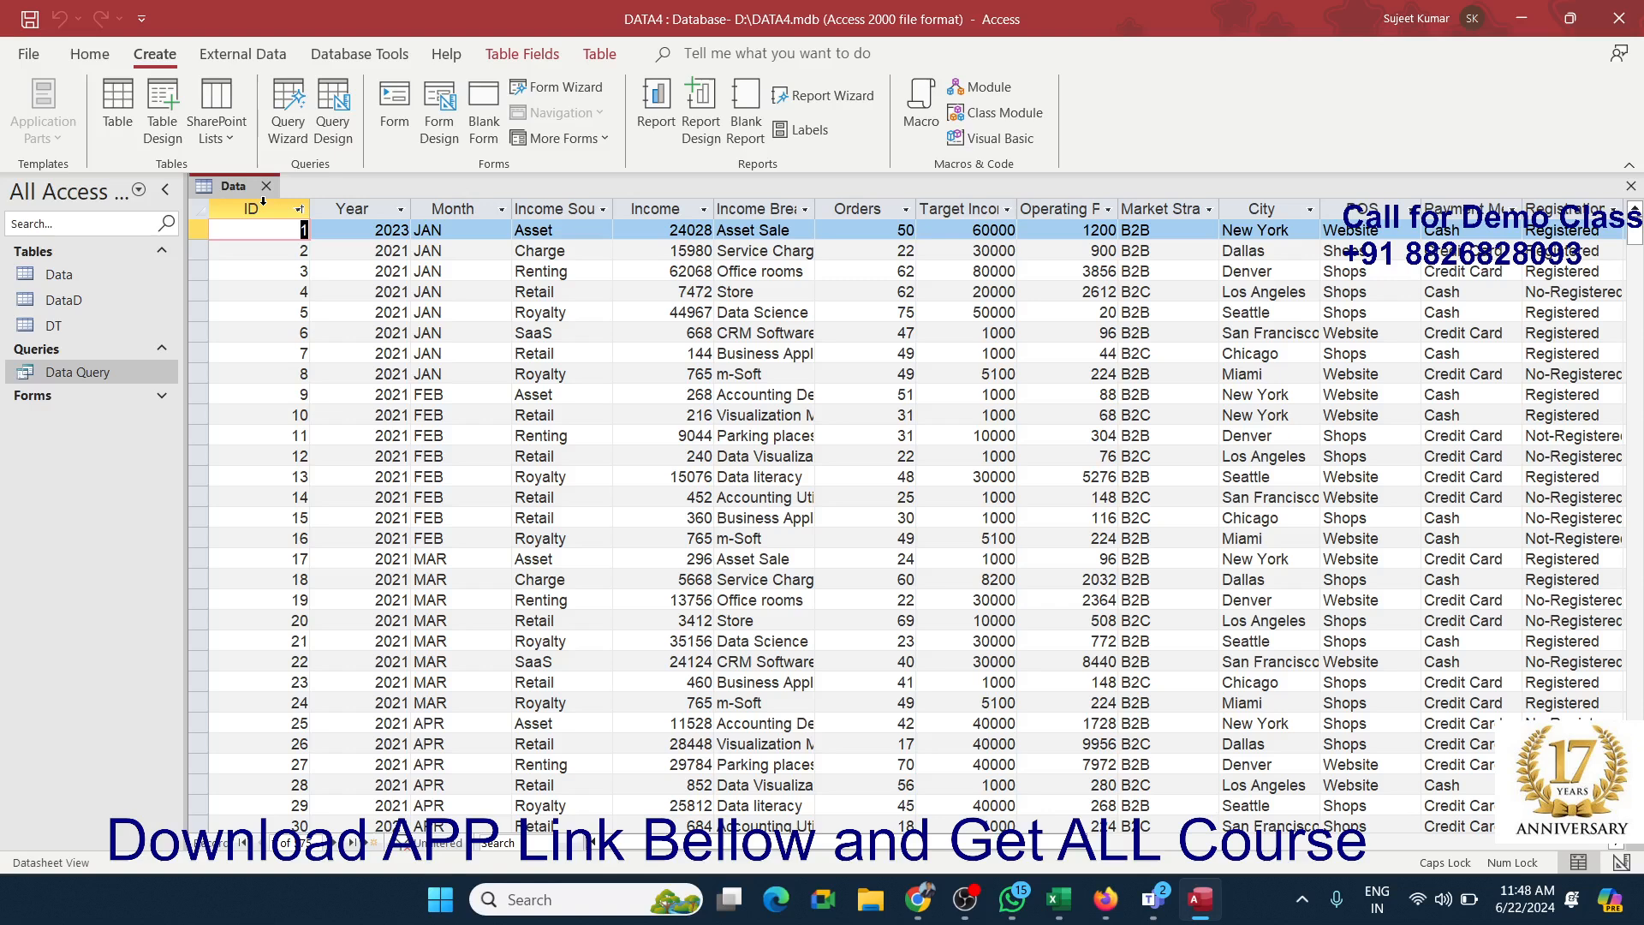
click(434, 271)
click(566, 317)
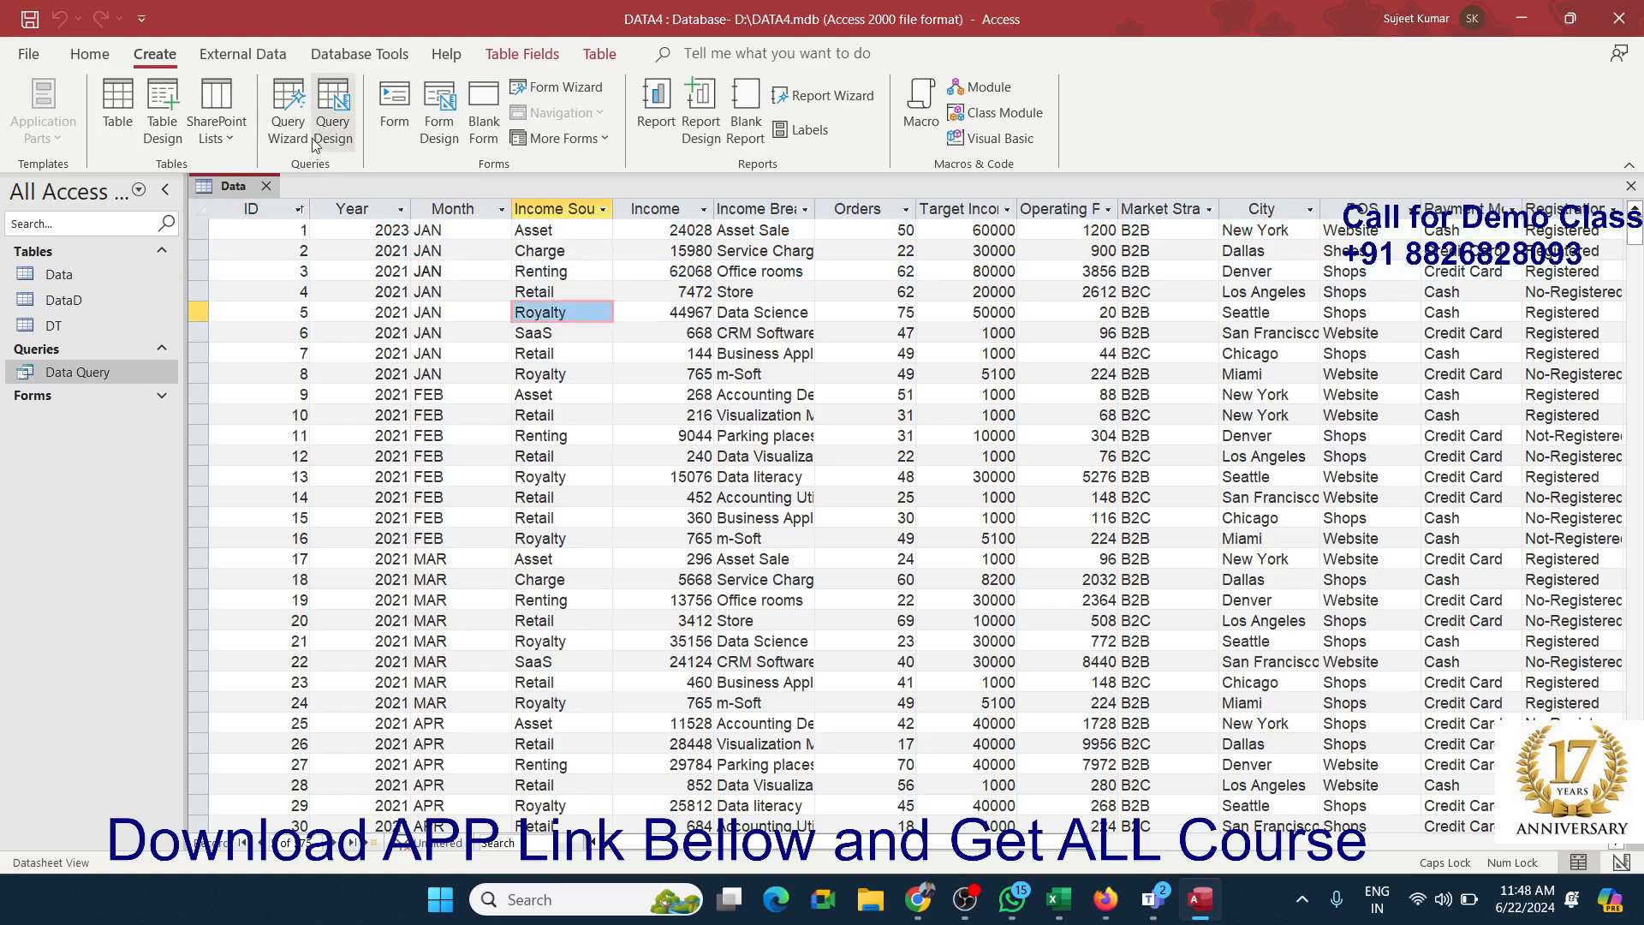
click(290, 115)
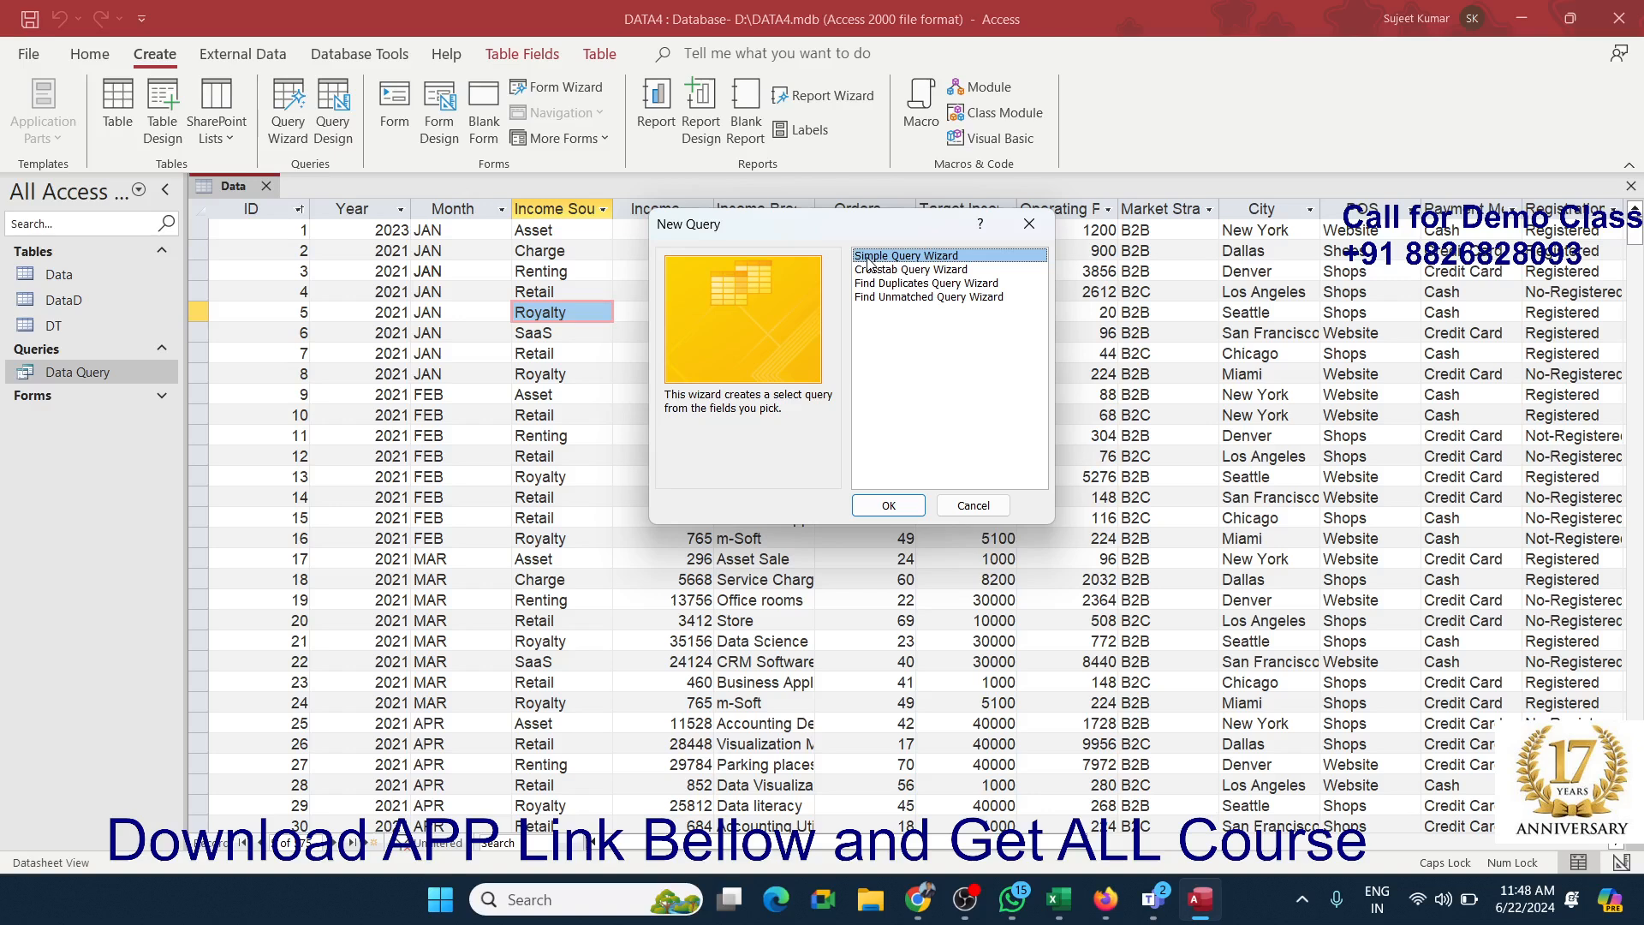
click(889, 507)
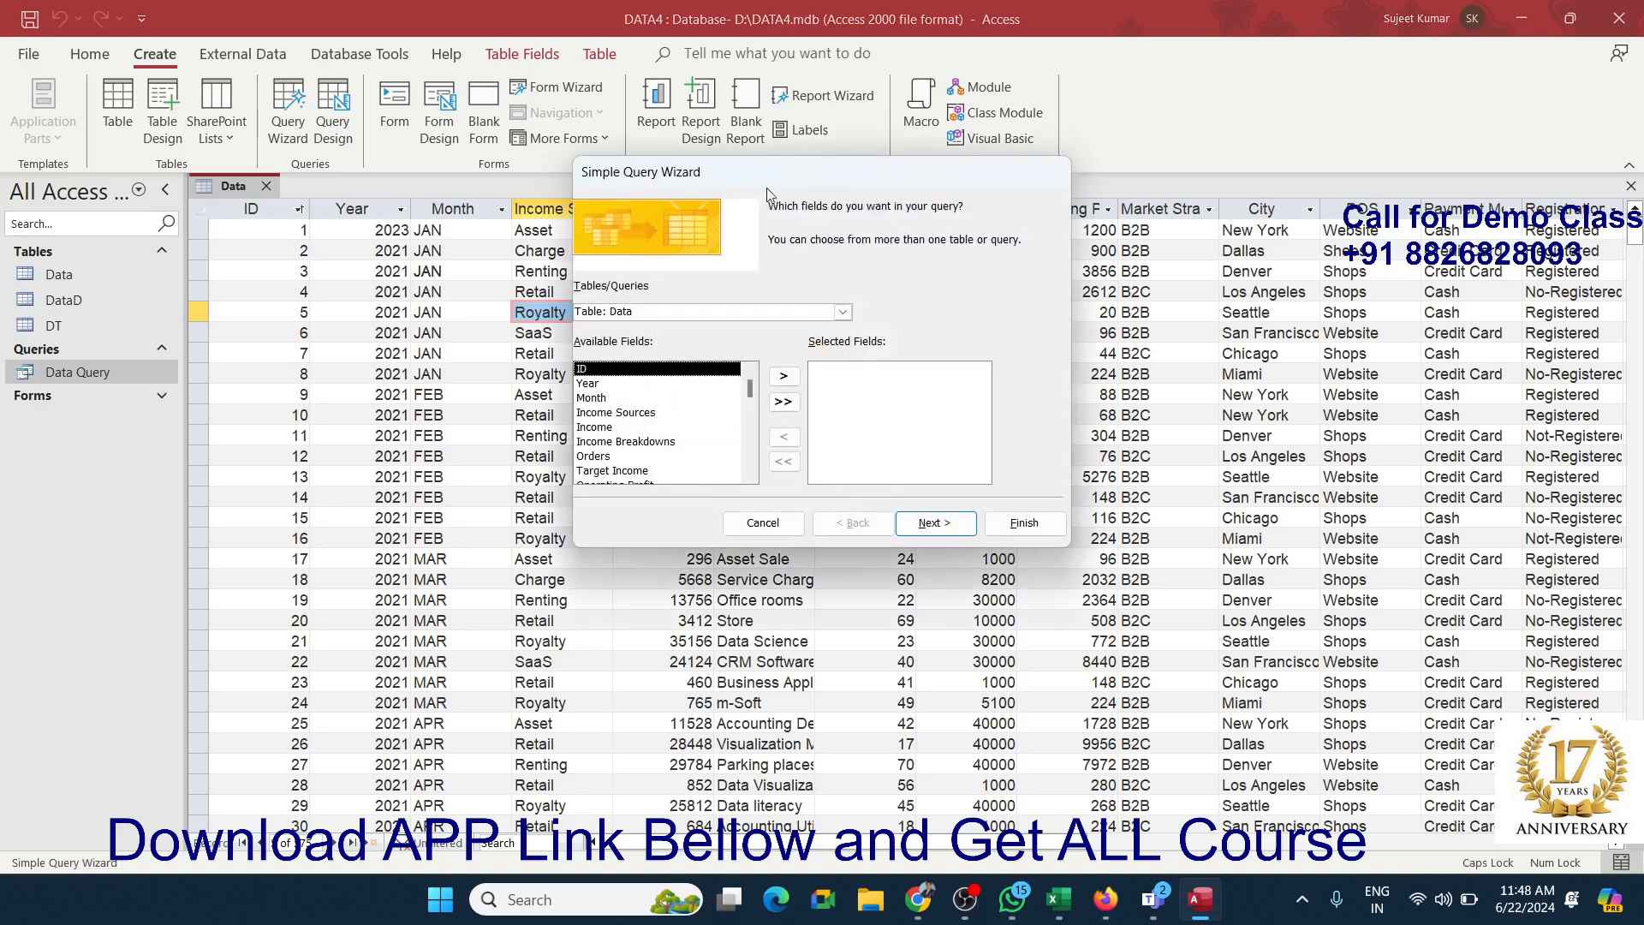
drag(767, 194, 485, 279)
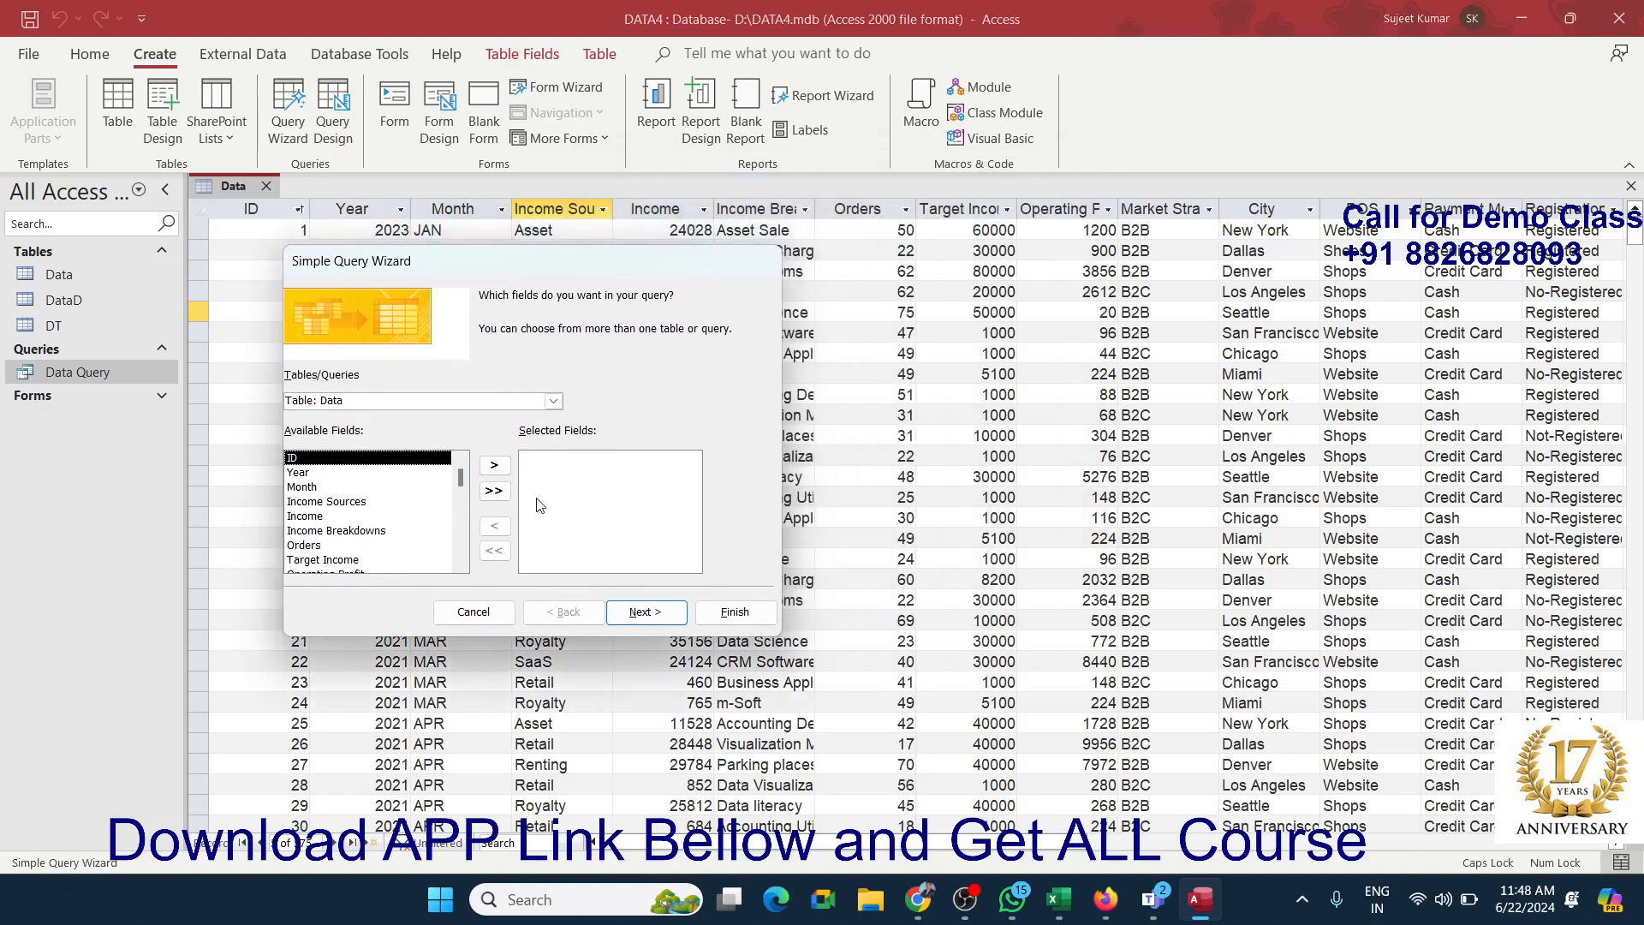
click(473, 612)
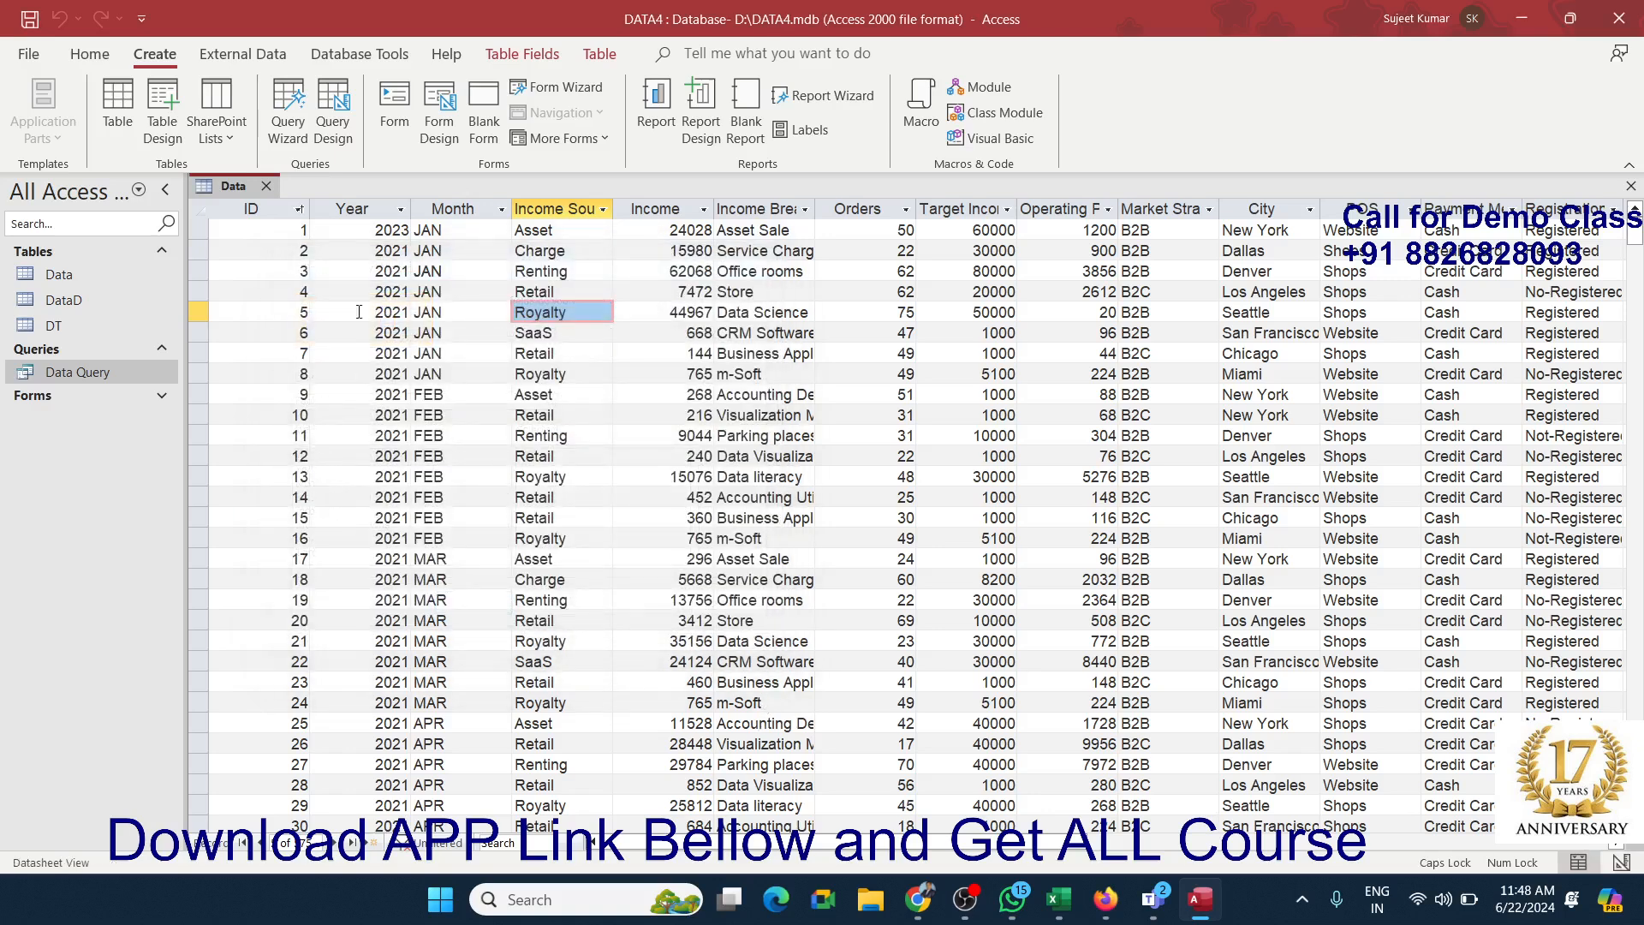
Step: Start a crosstab query with the Query Wizard, using the Data table as its source
click(294, 138)
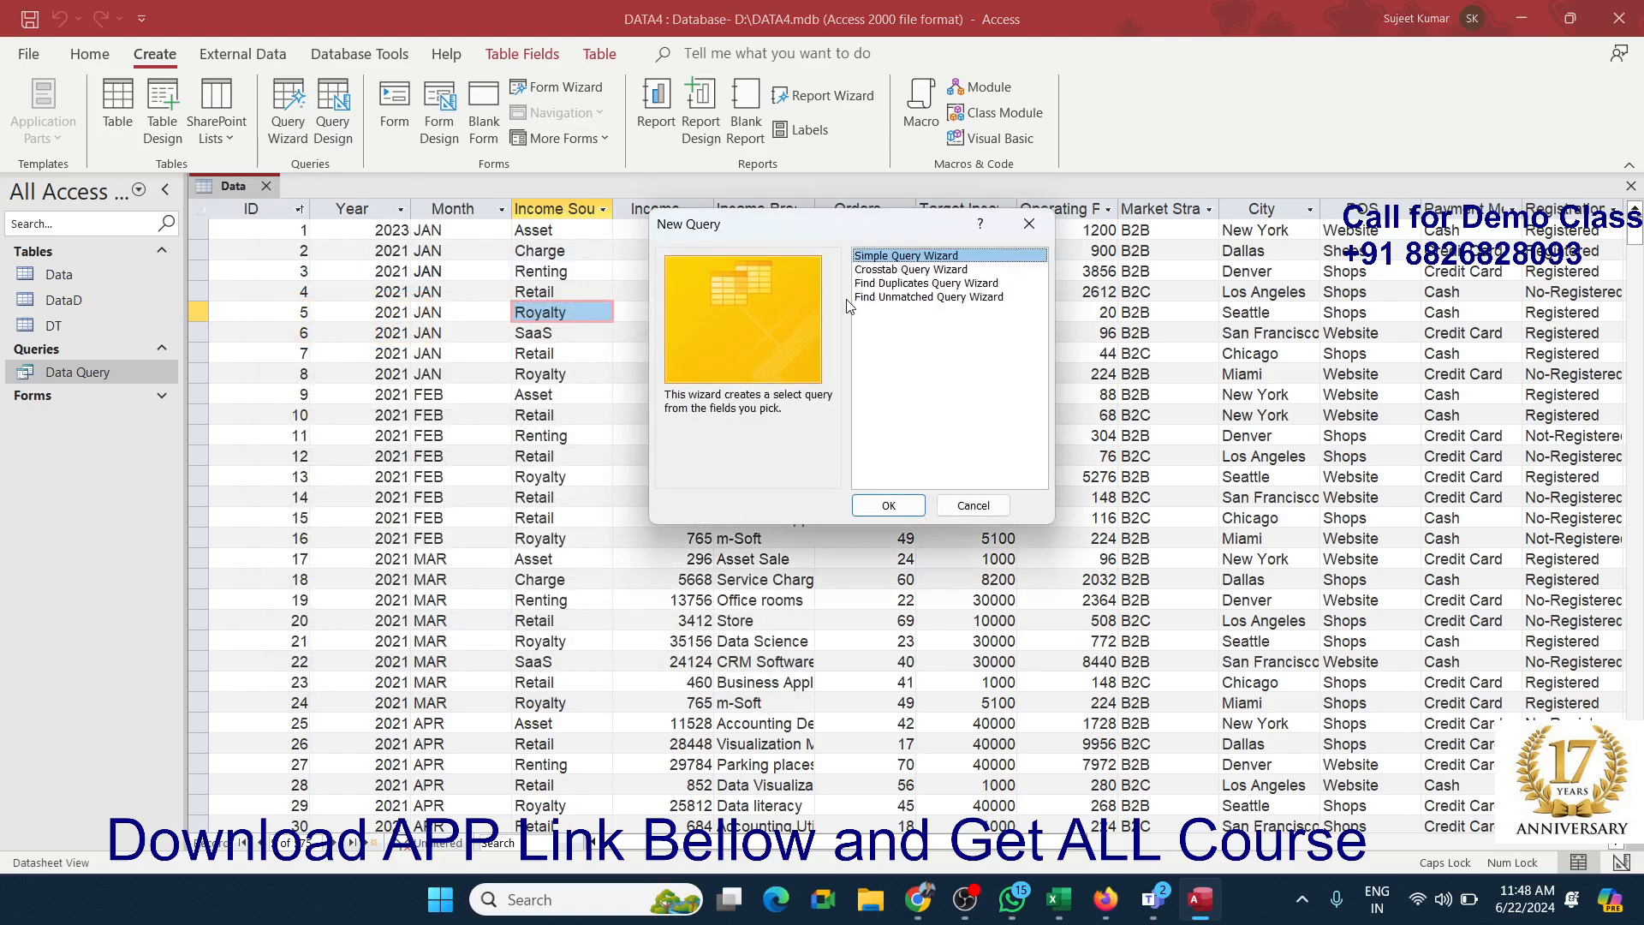
click(878, 271)
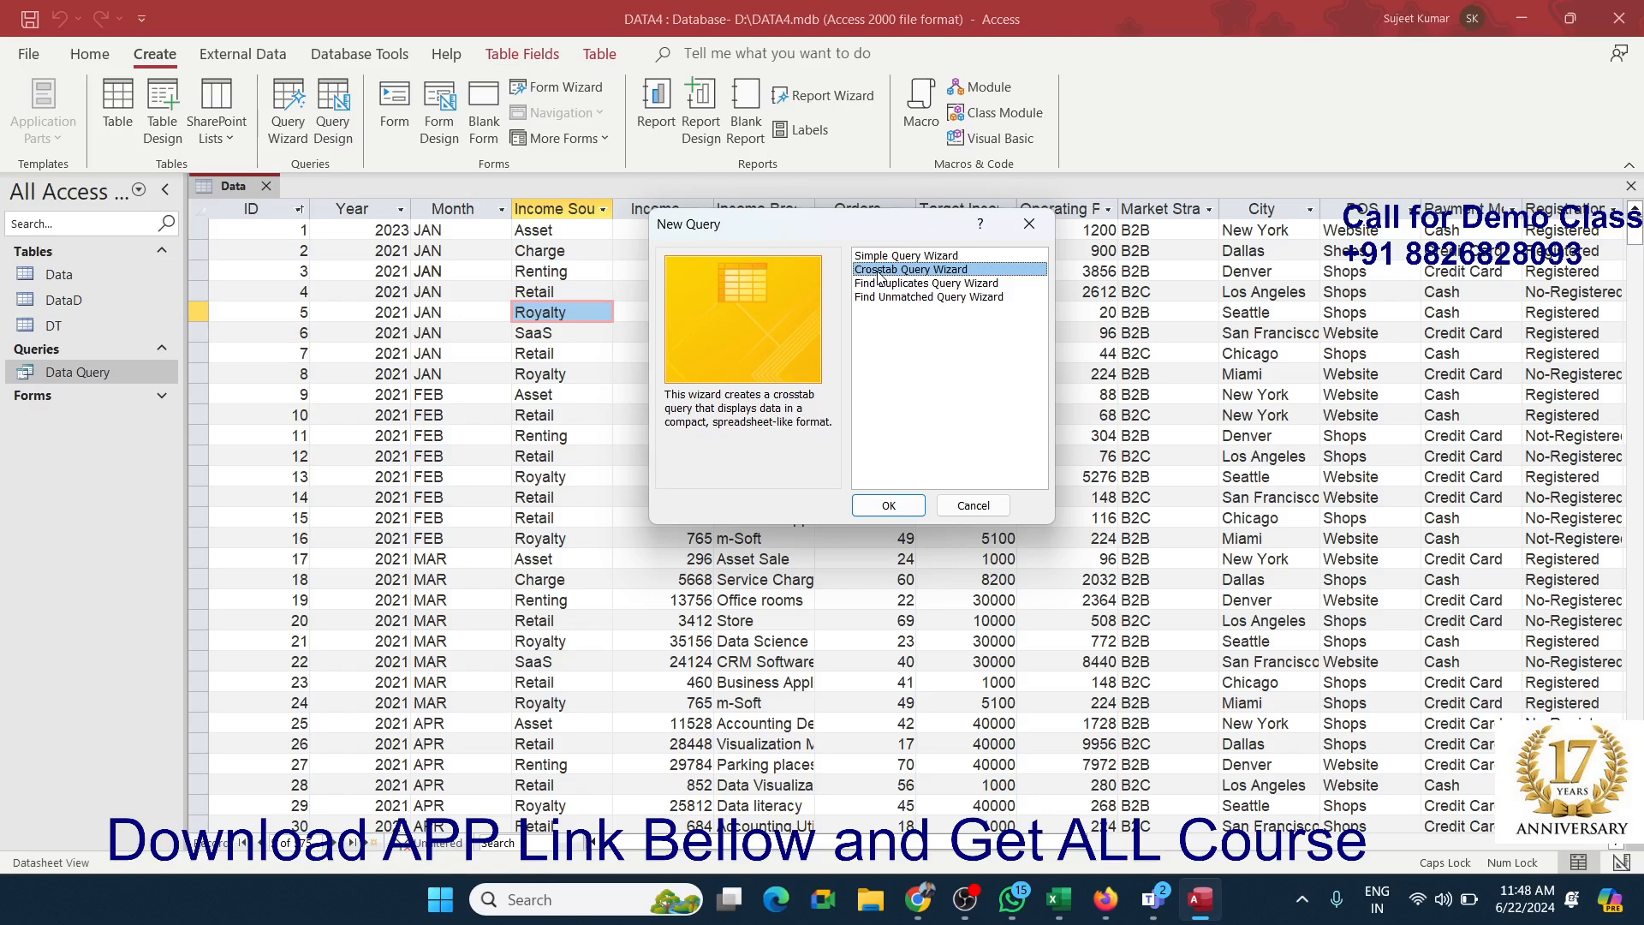
click(913, 503)
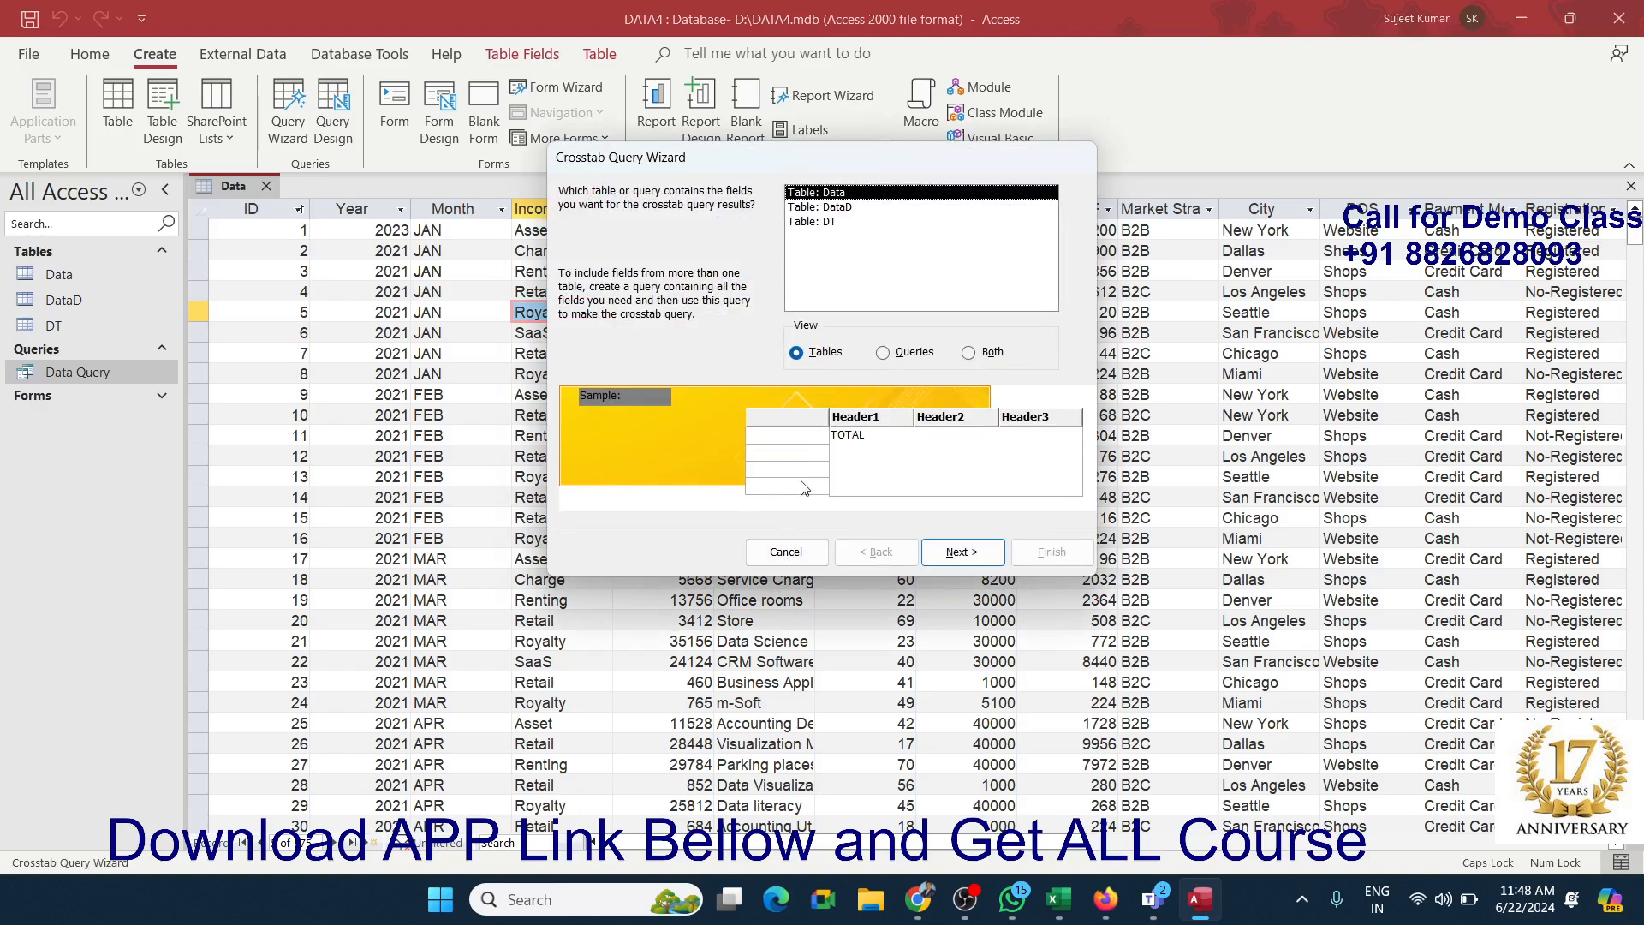
click(835, 194)
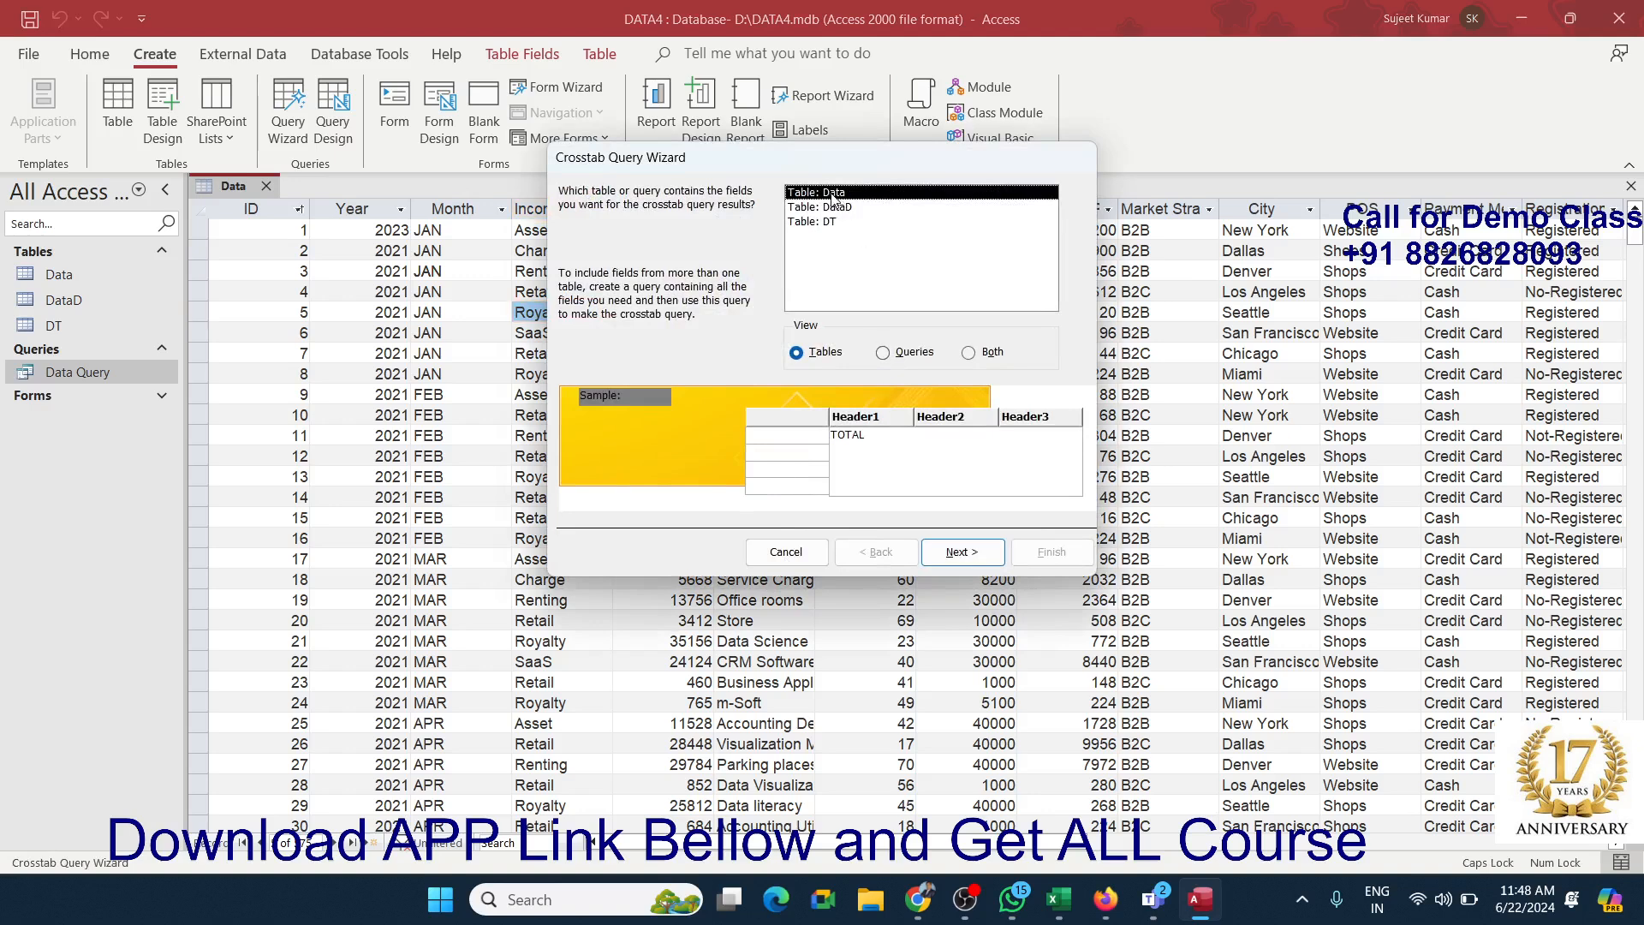
click(962, 553)
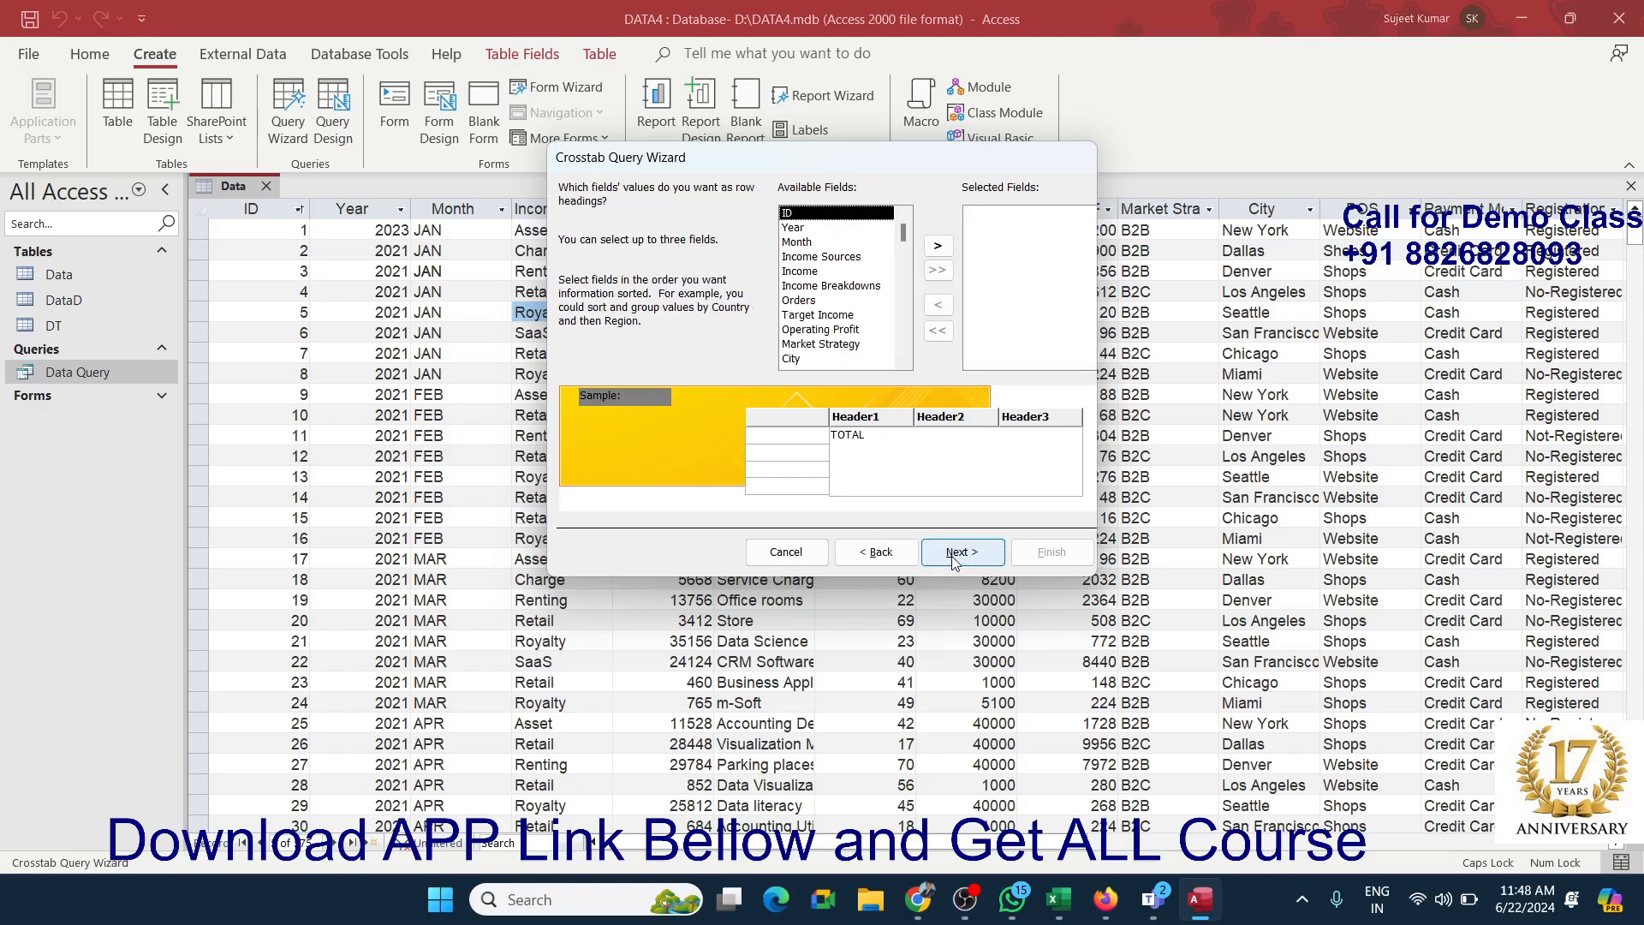
Step: Use the Year field as the crosstab's row headings and the Month field as its column headings
click(801, 229)
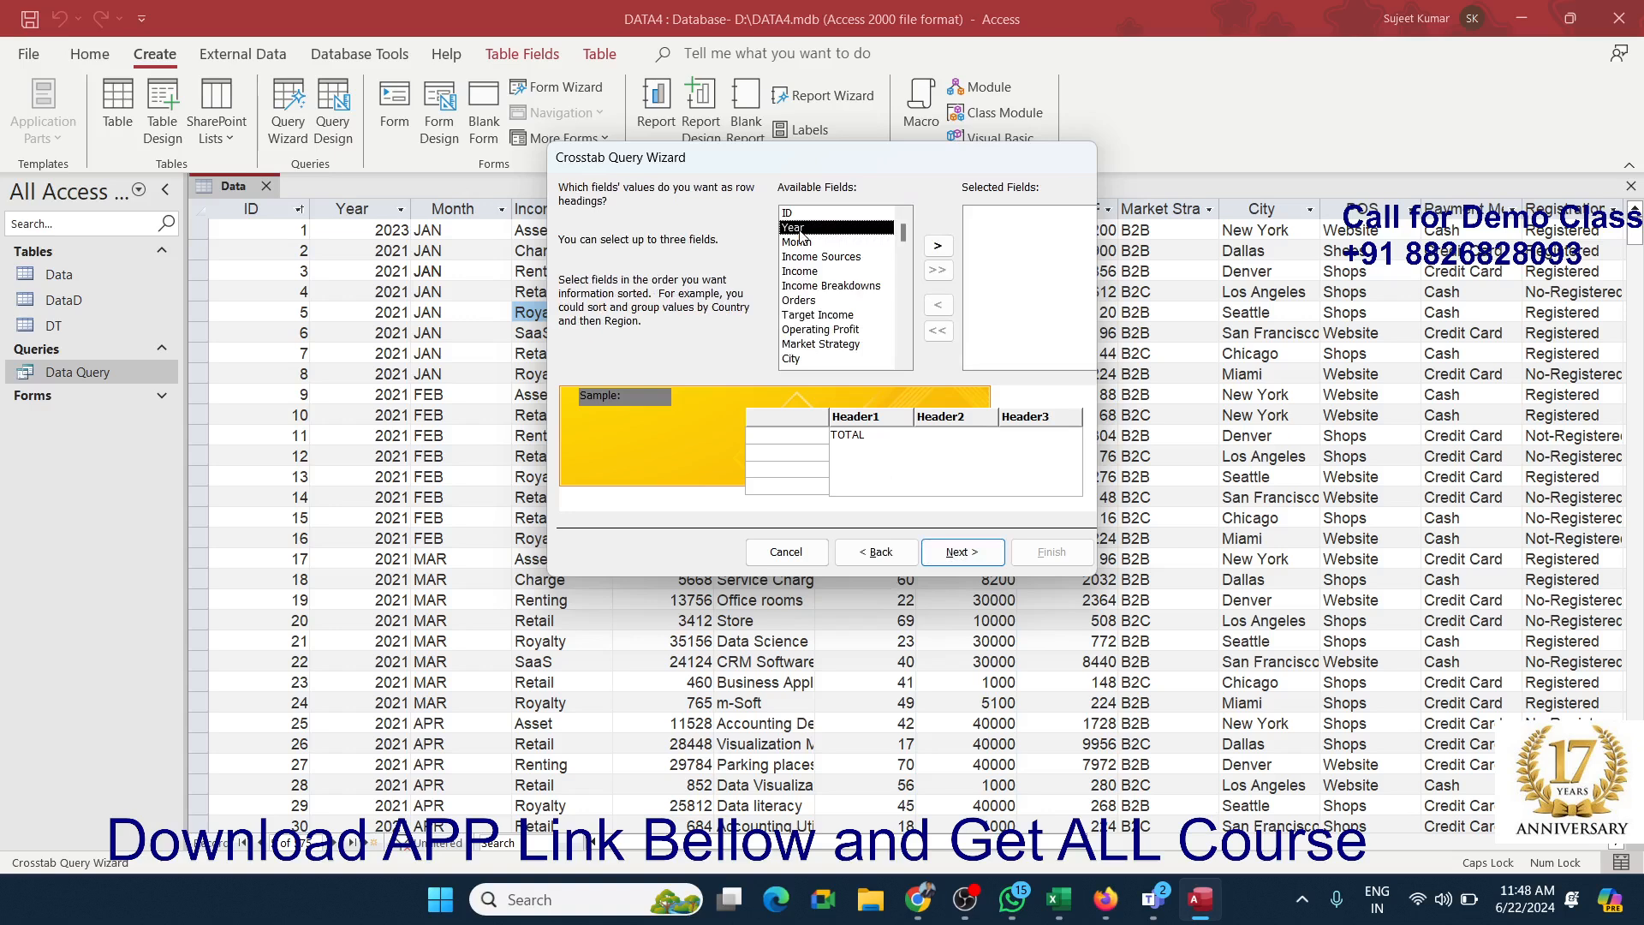
click(938, 246)
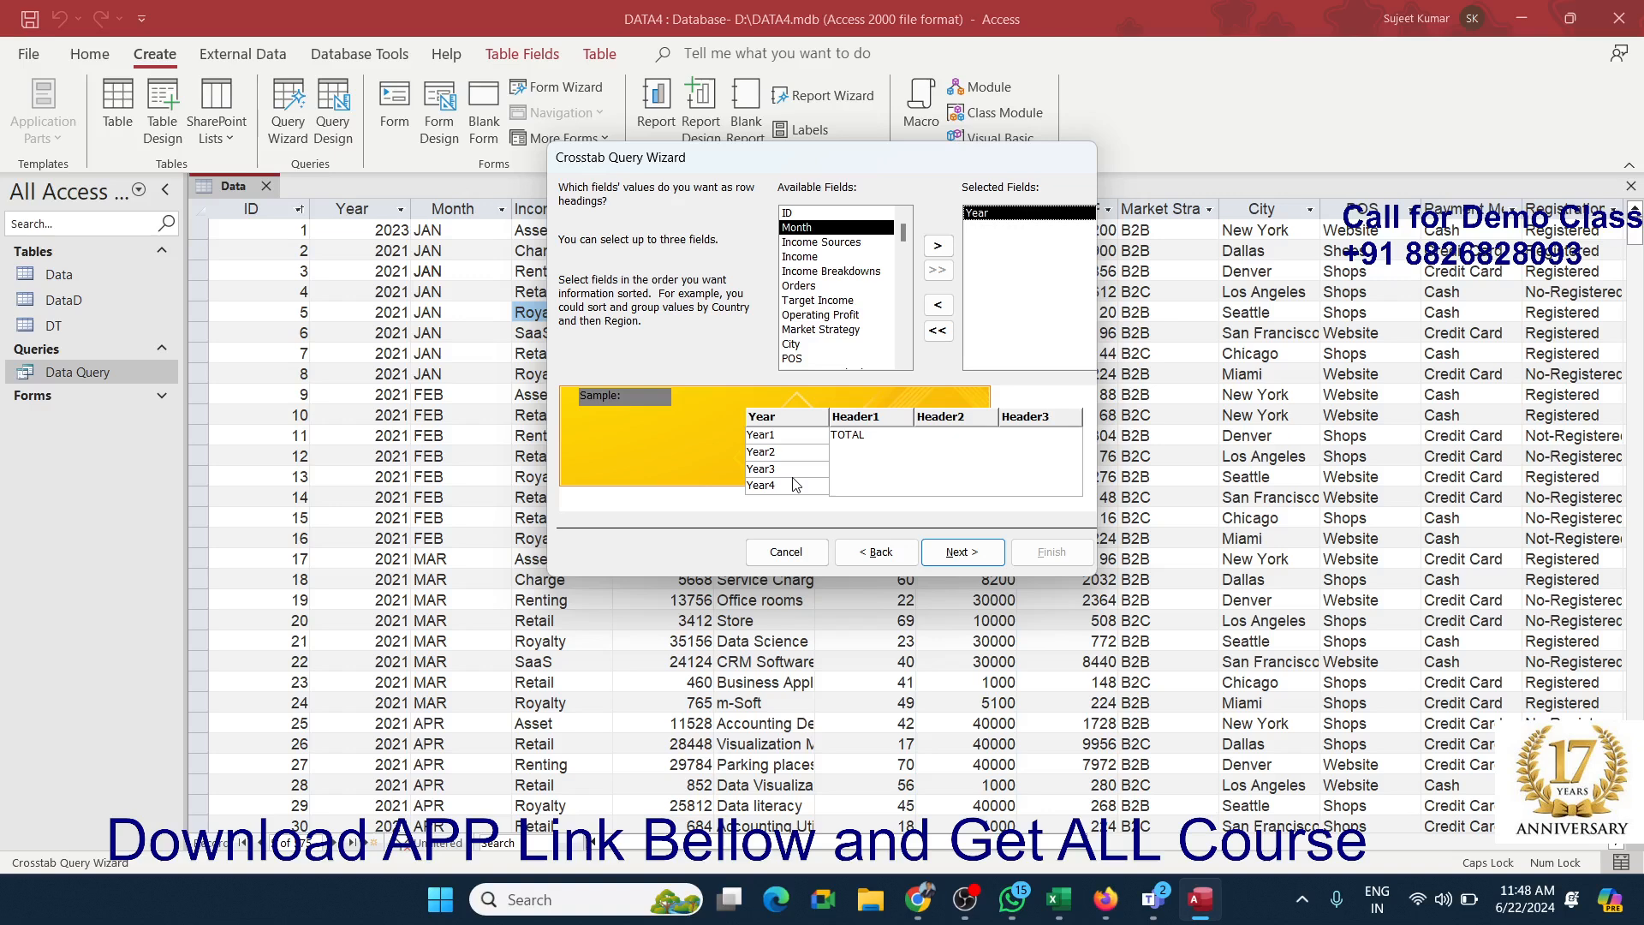
click(950, 553)
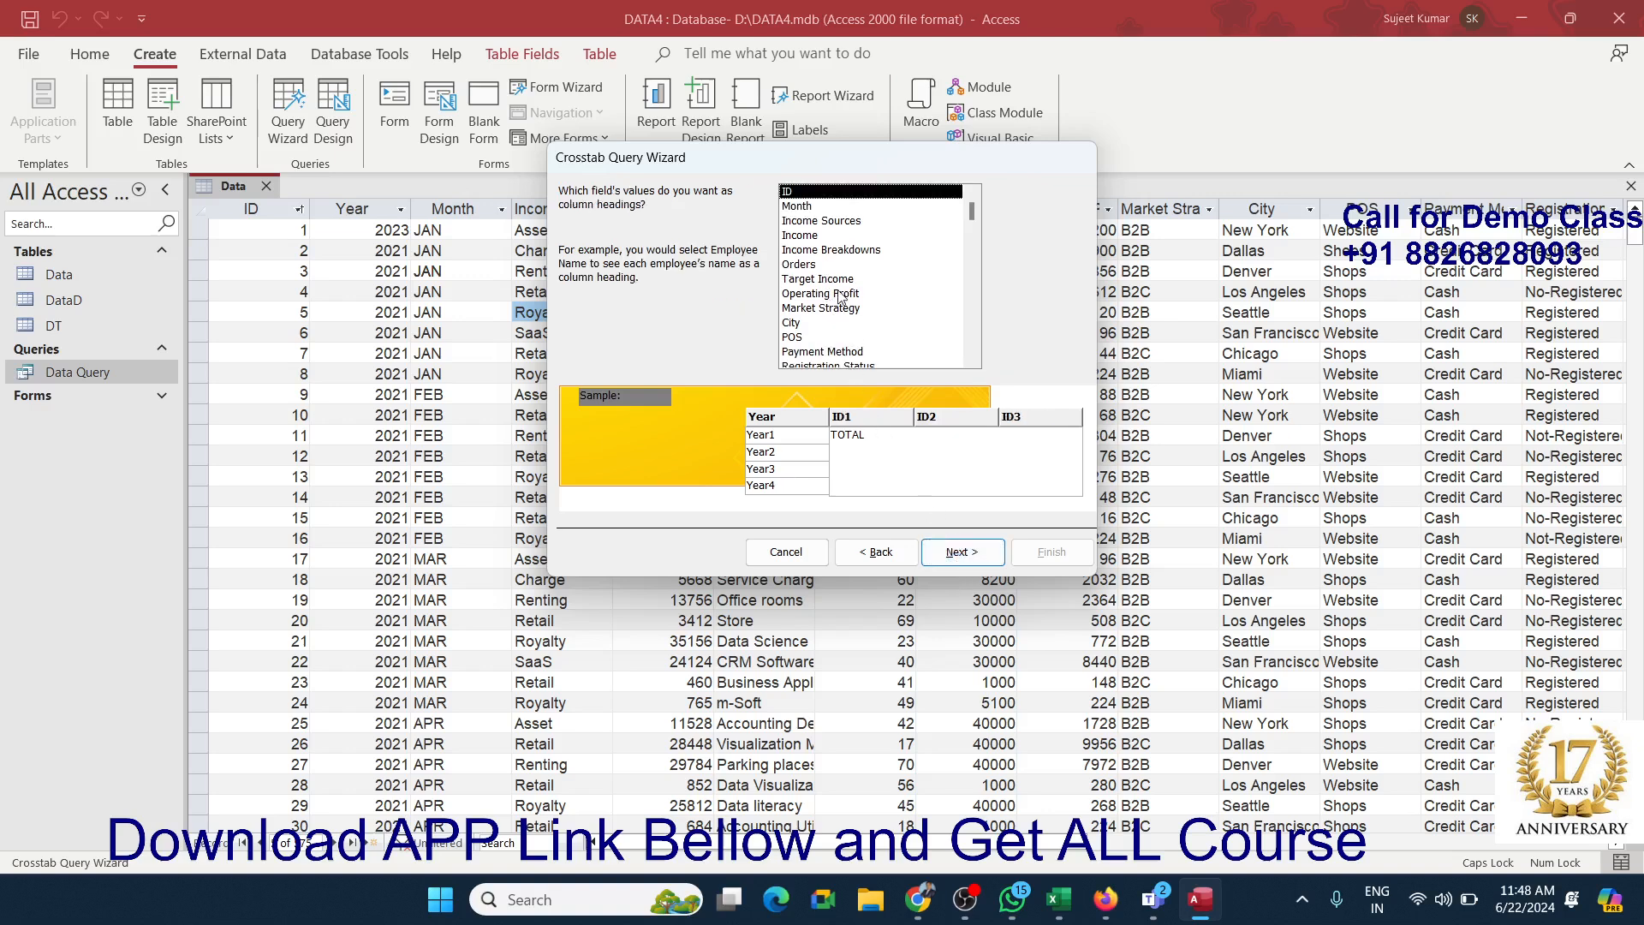
click(809, 206)
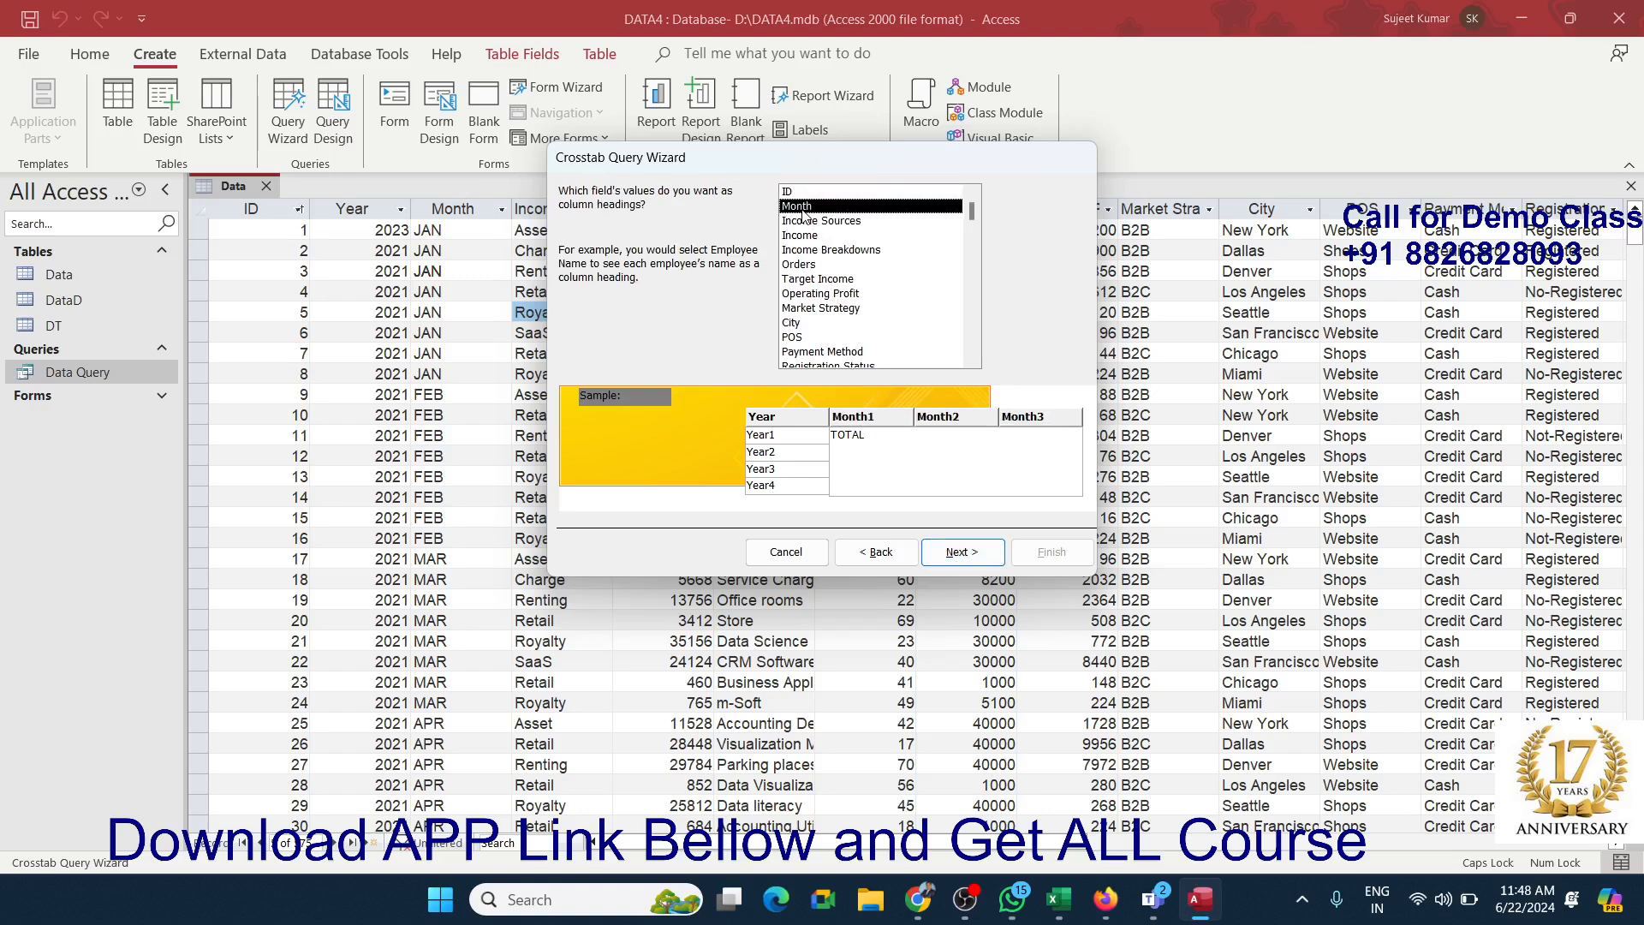
click(956, 553)
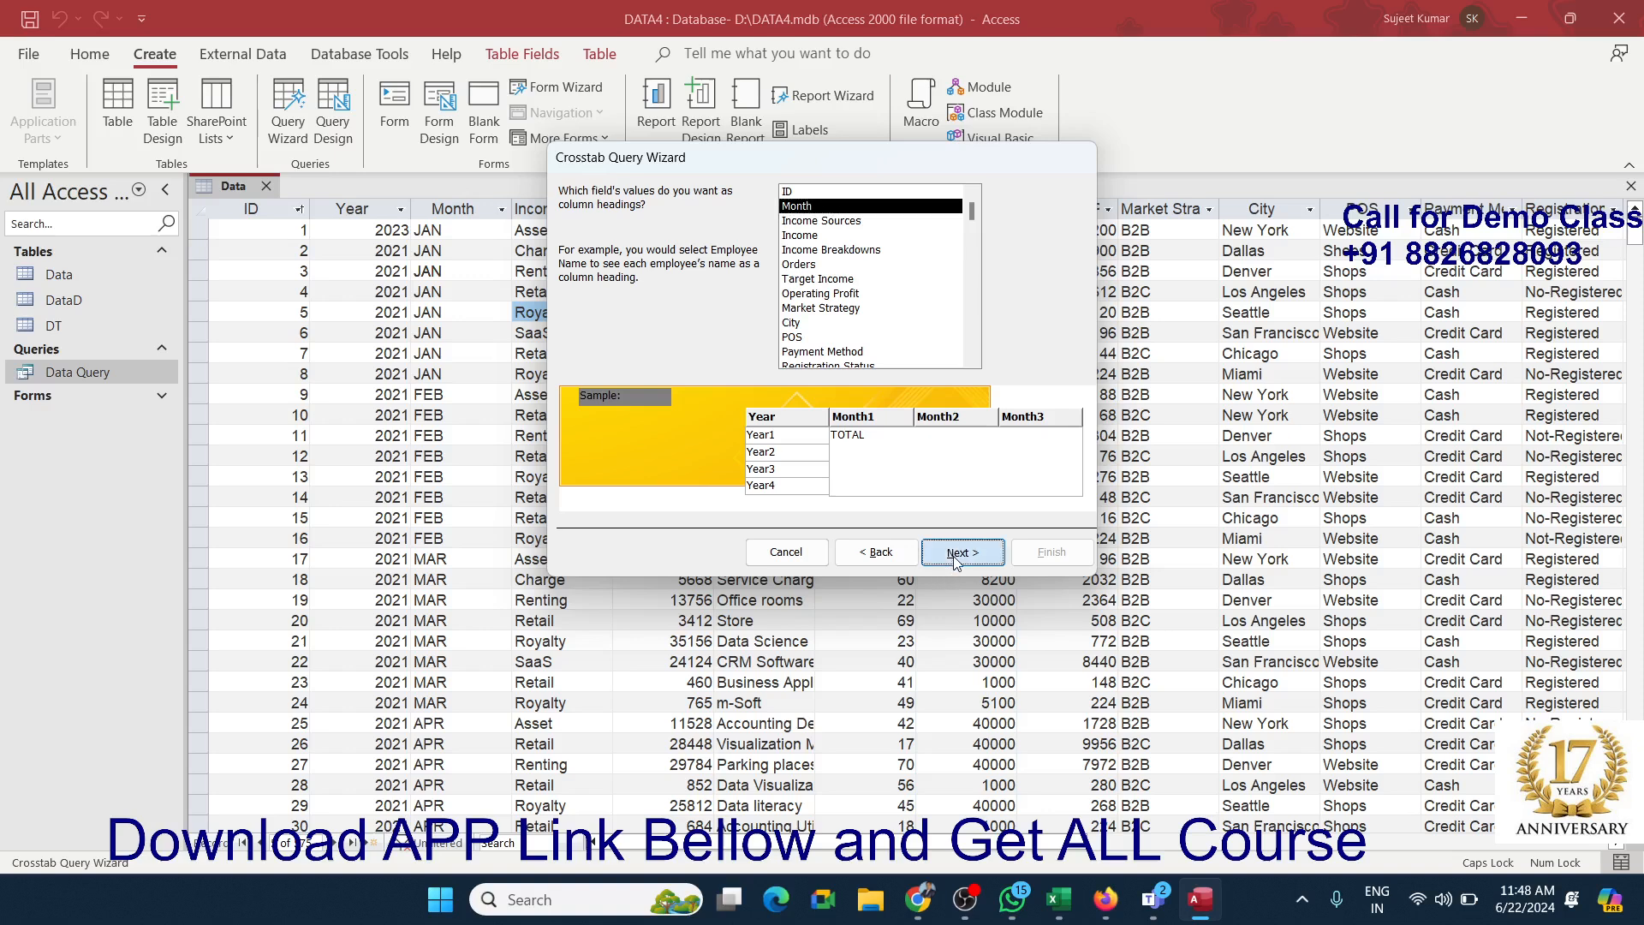
Step: Calculate the Sum of Orders at each intersection and finish the wizard, reviewing the monthly columns before closing the result
click(828, 272)
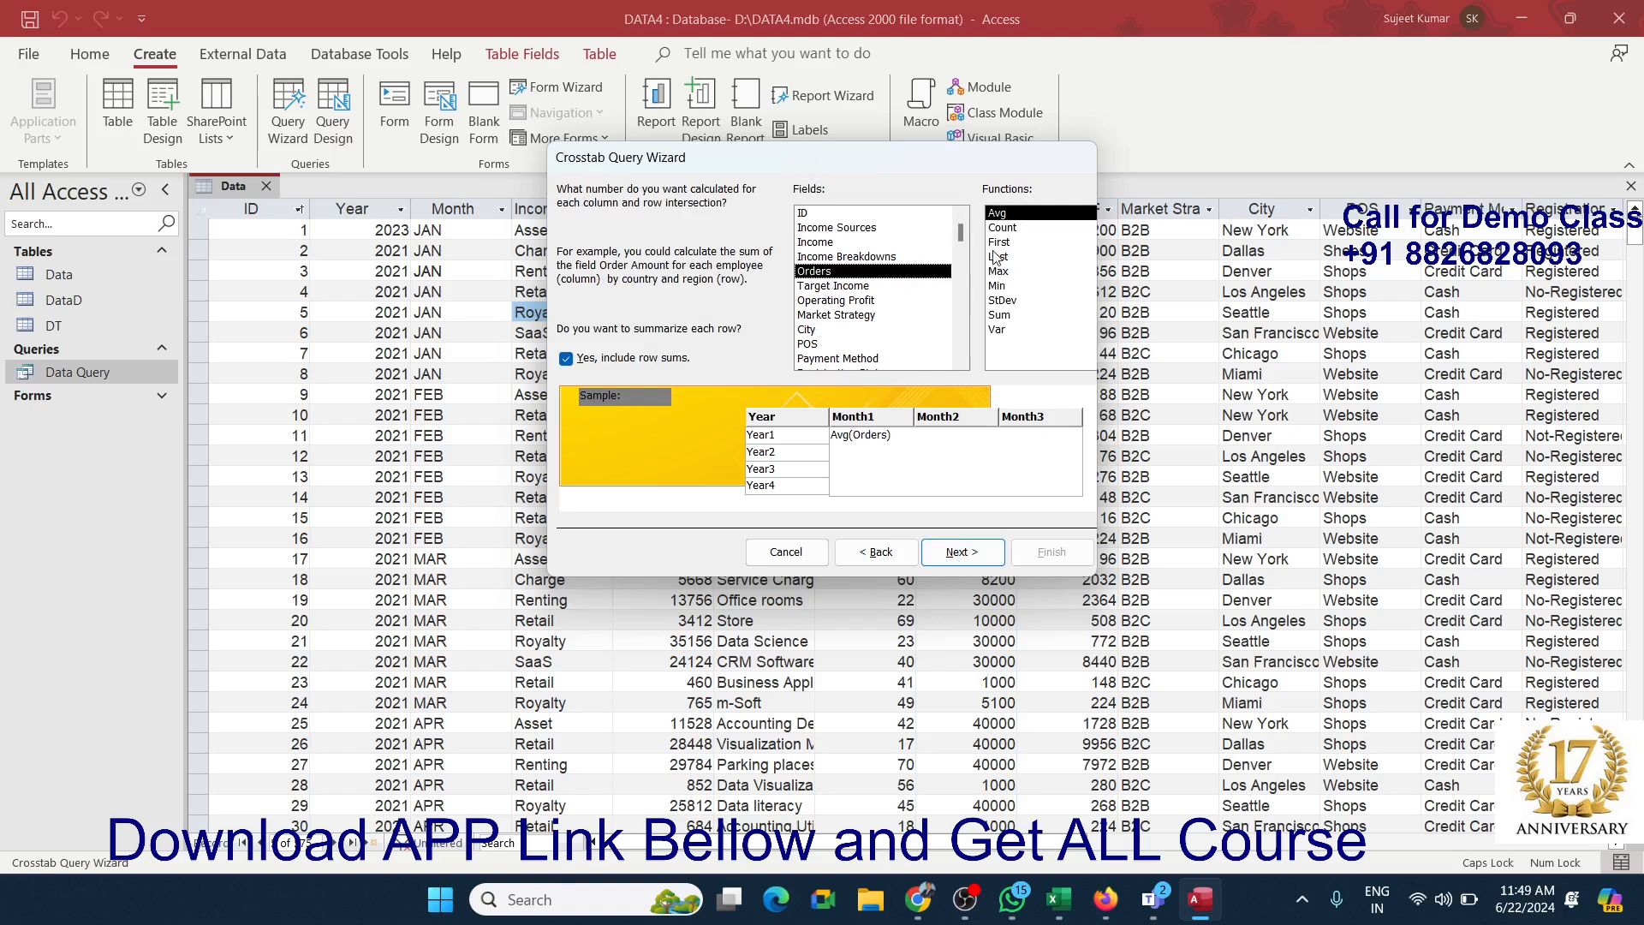
click(1016, 316)
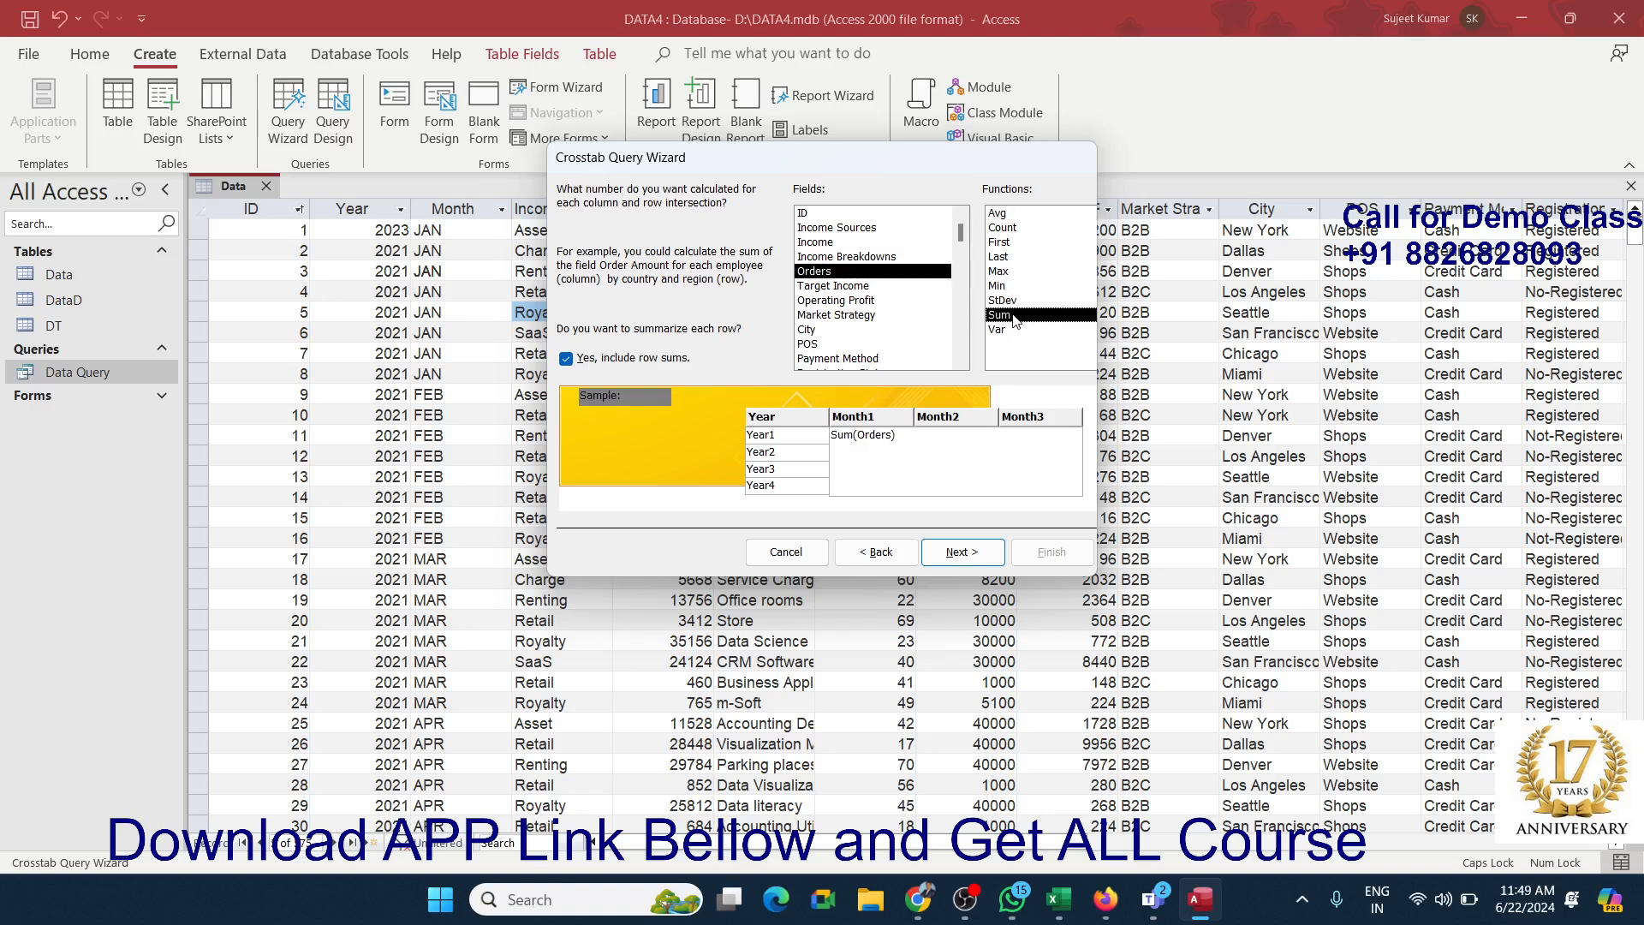
click(959, 553)
click(1050, 552)
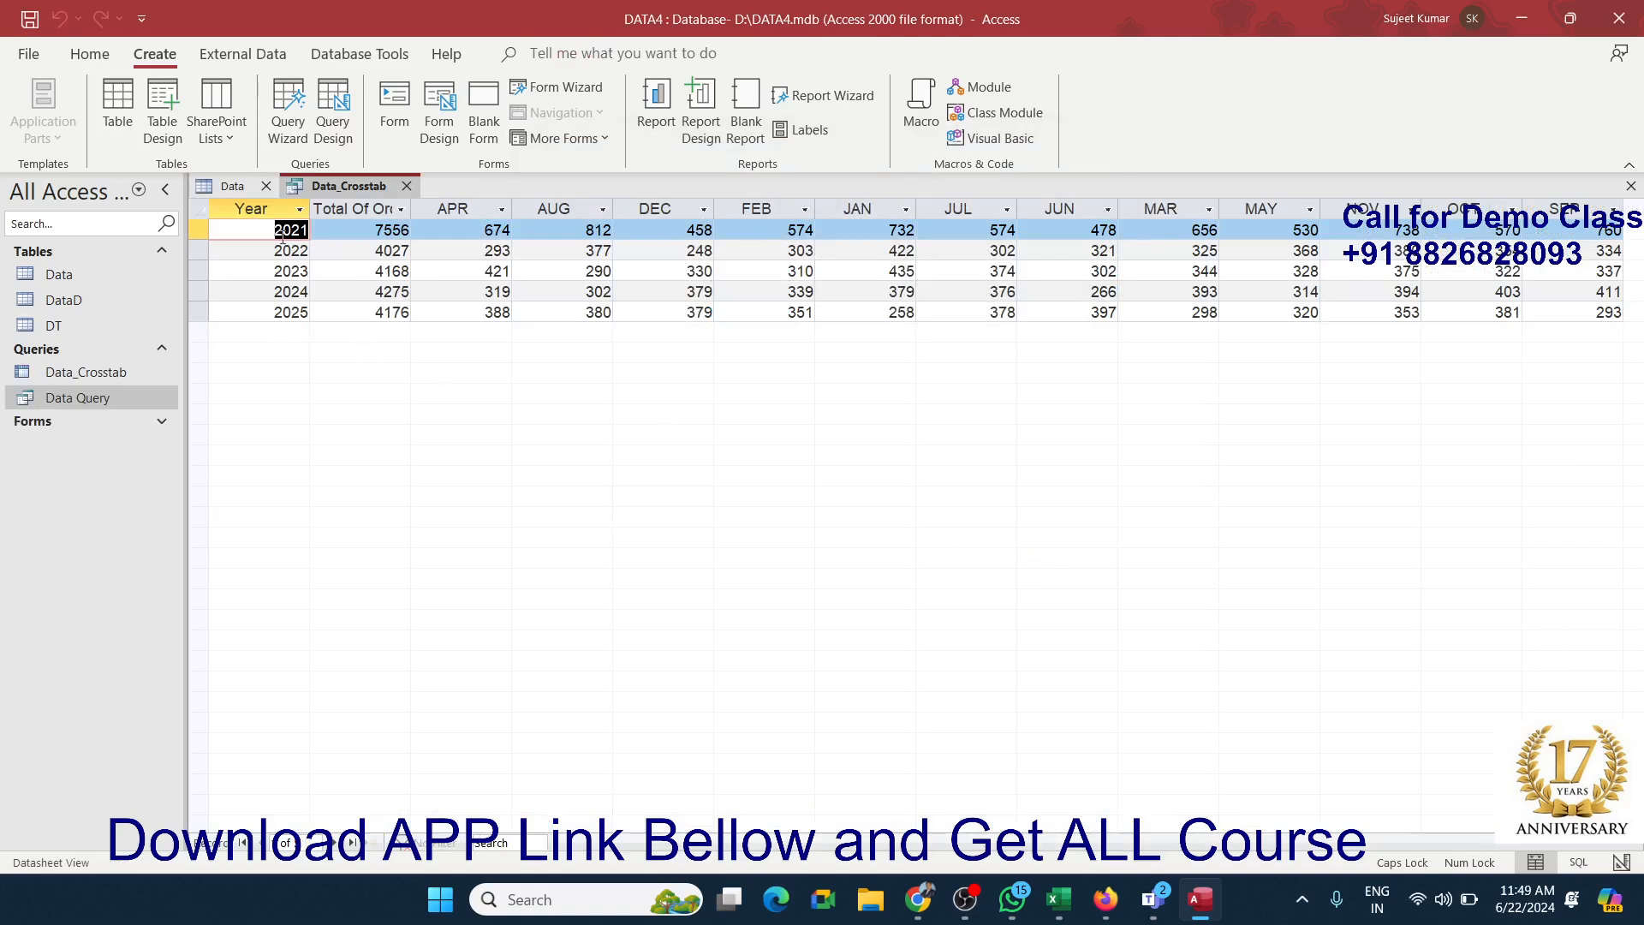
drag(458, 203, 1612, 203)
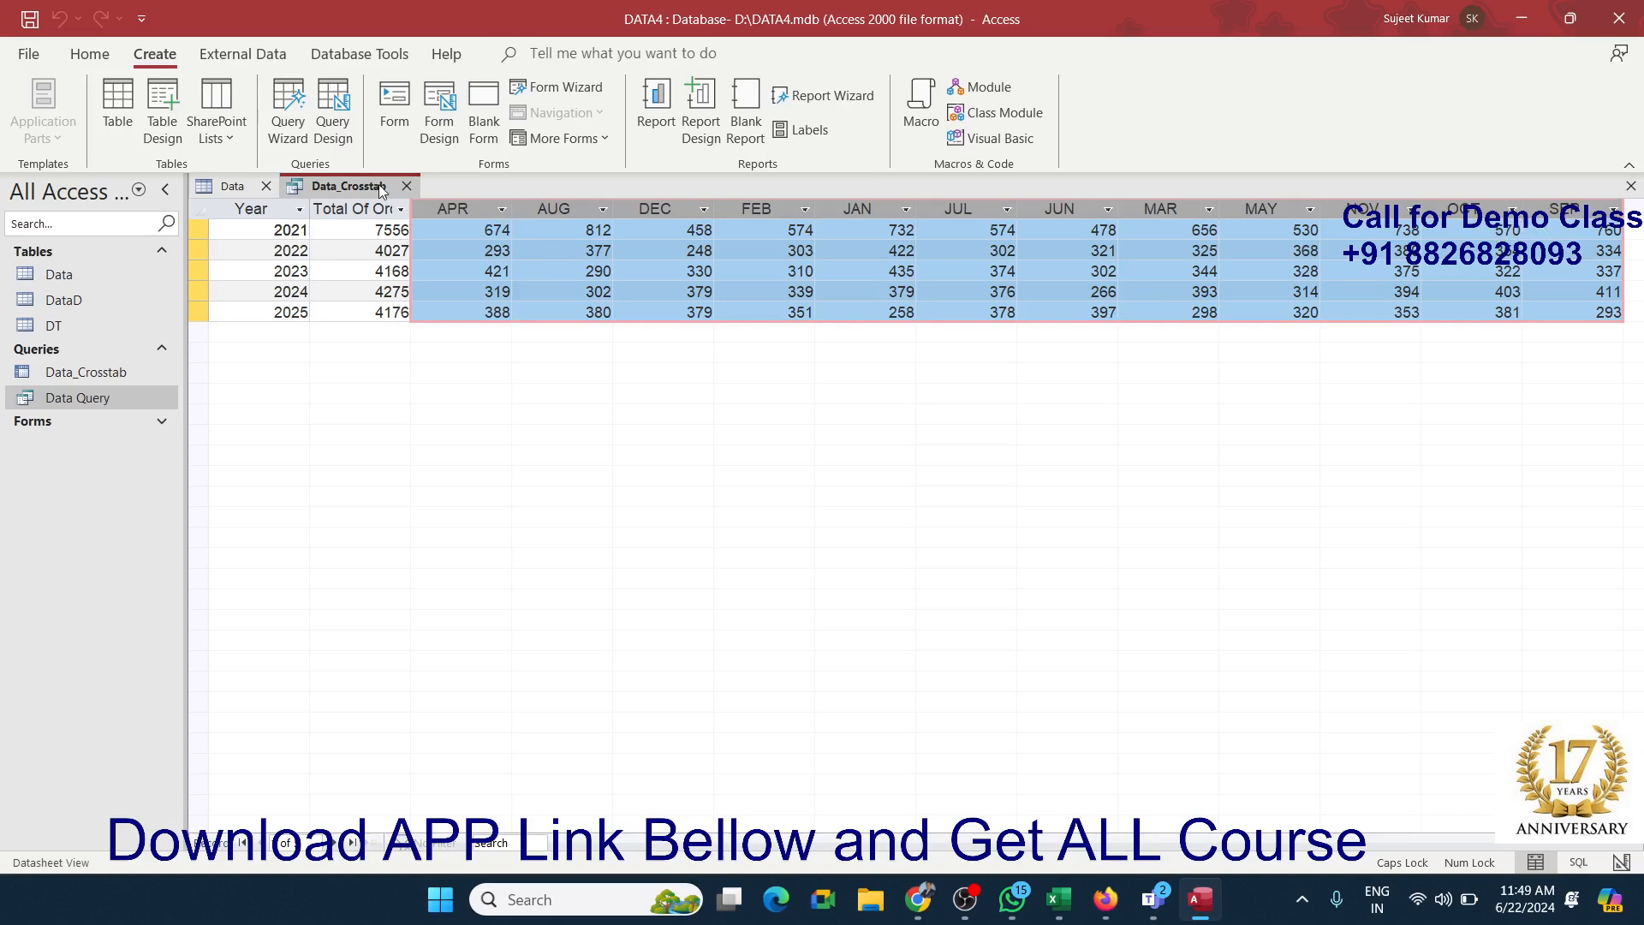
click(408, 186)
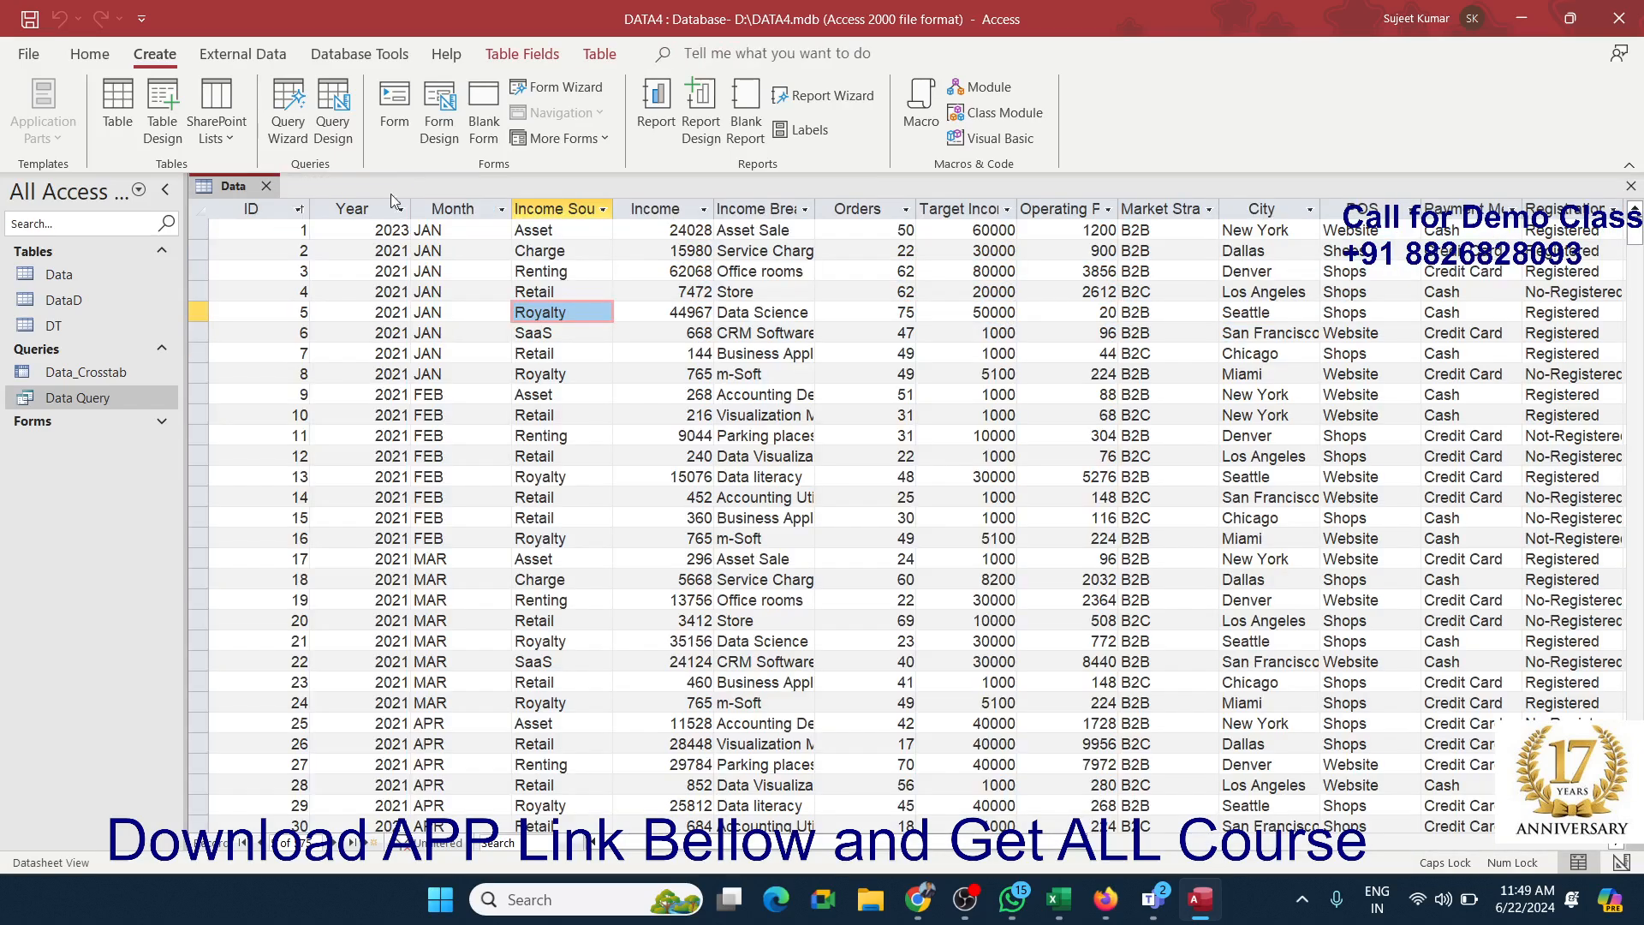
Step: Compare the descriptions of the query wizard types, especially Find Duplicates and Find Unmatched, and leave without creating a query
click(289, 128)
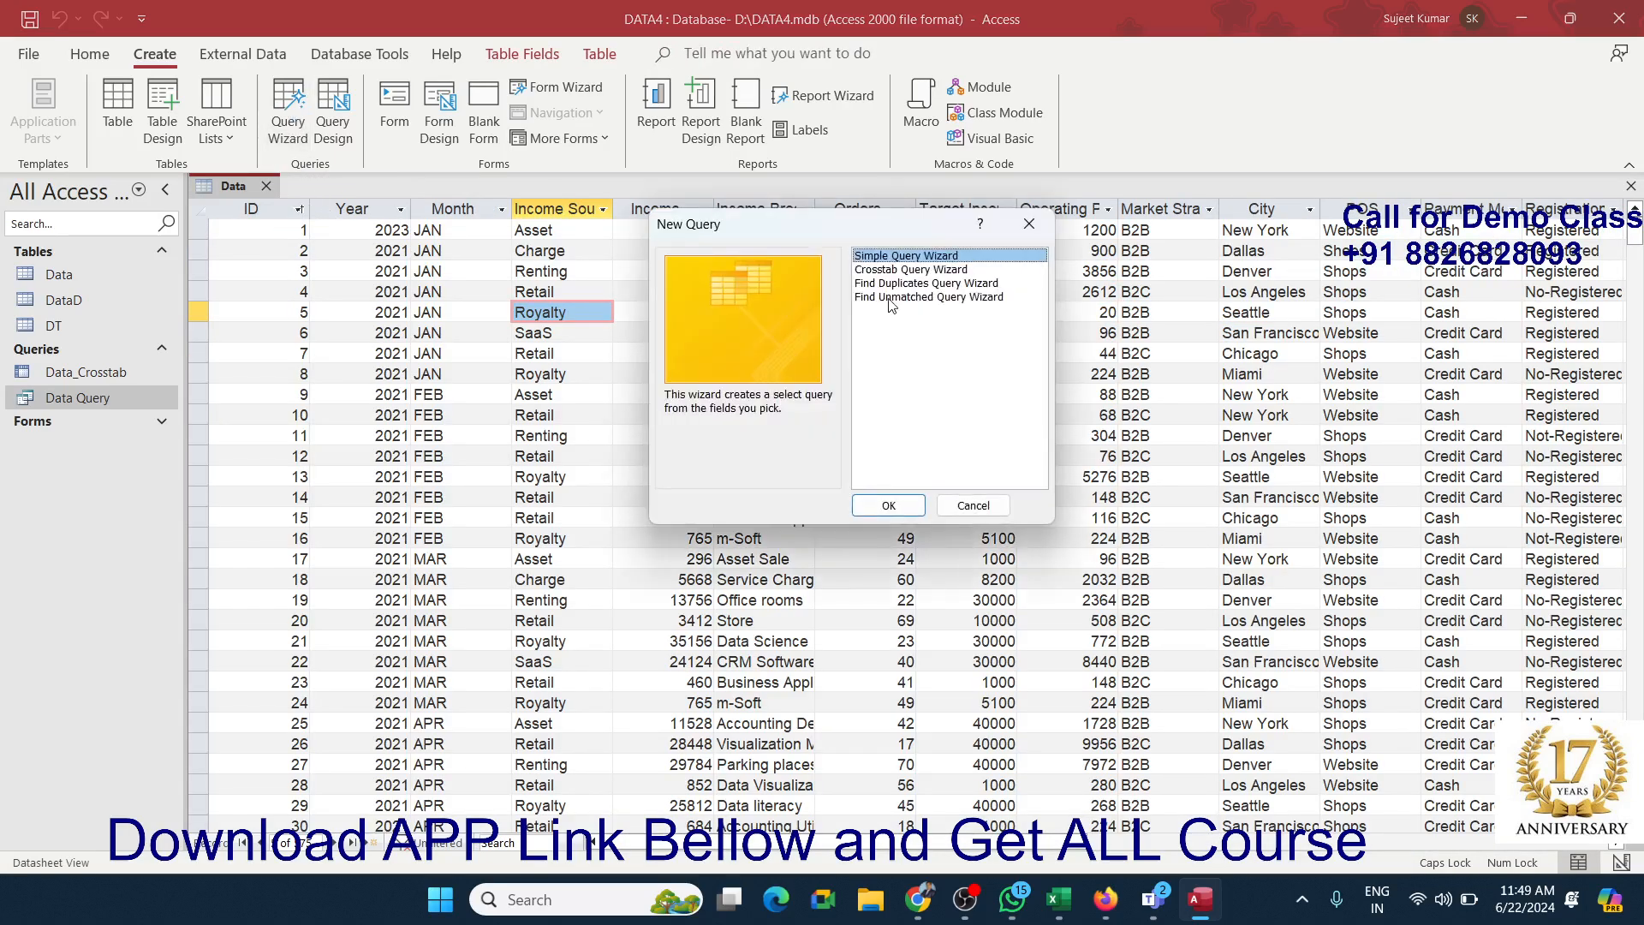
click(888, 270)
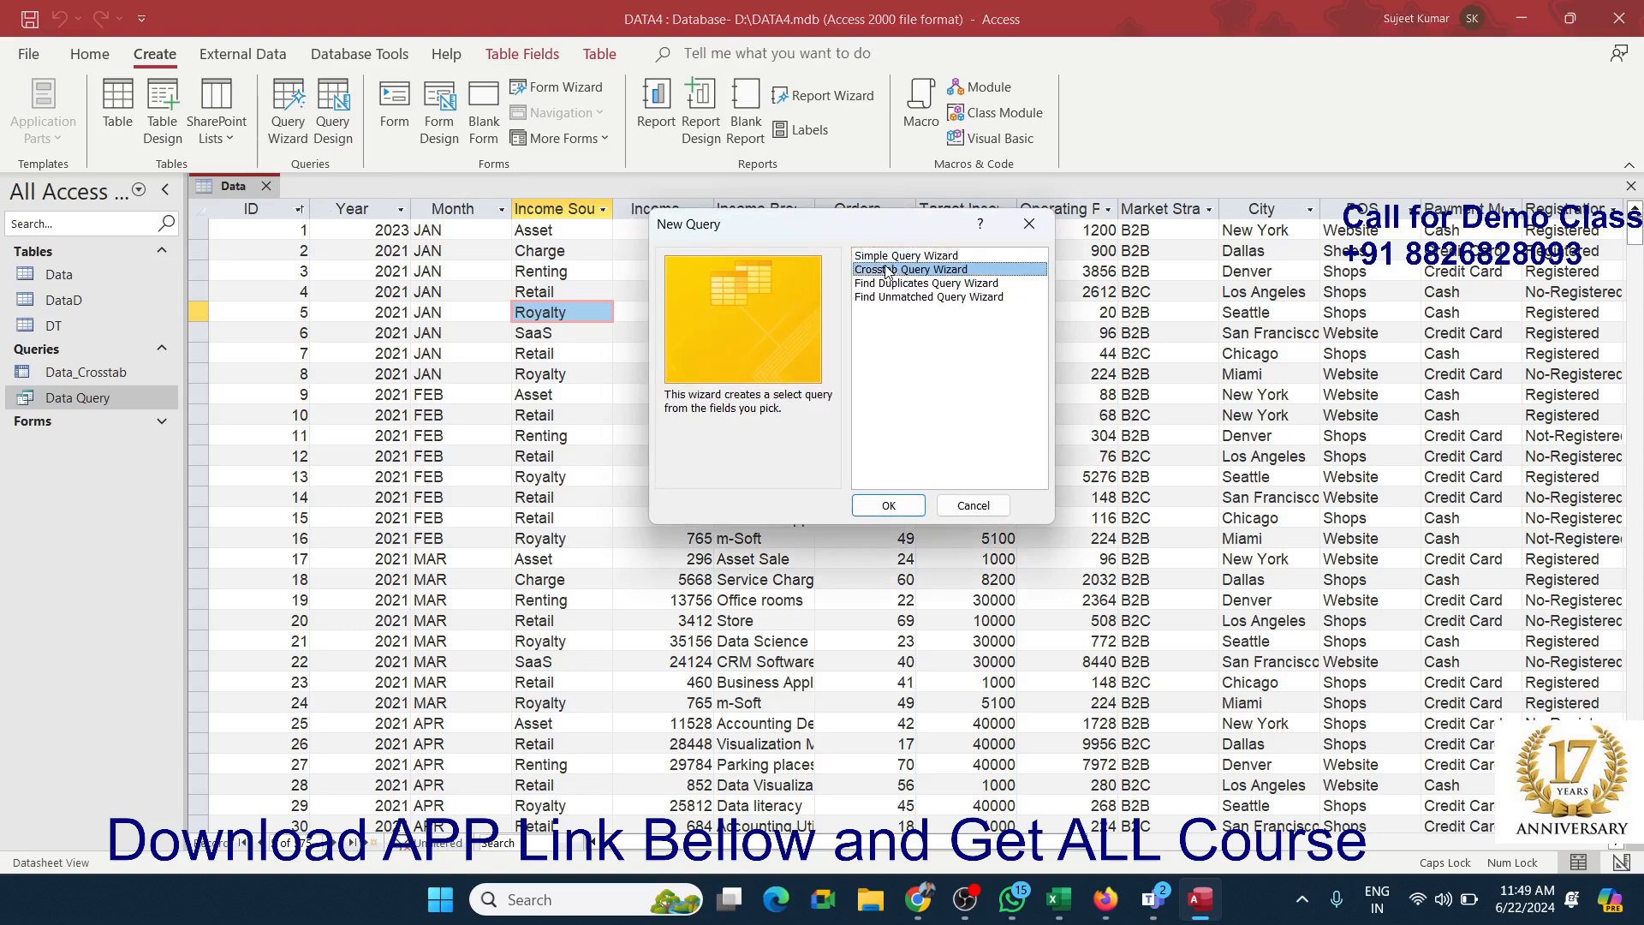
click(882, 284)
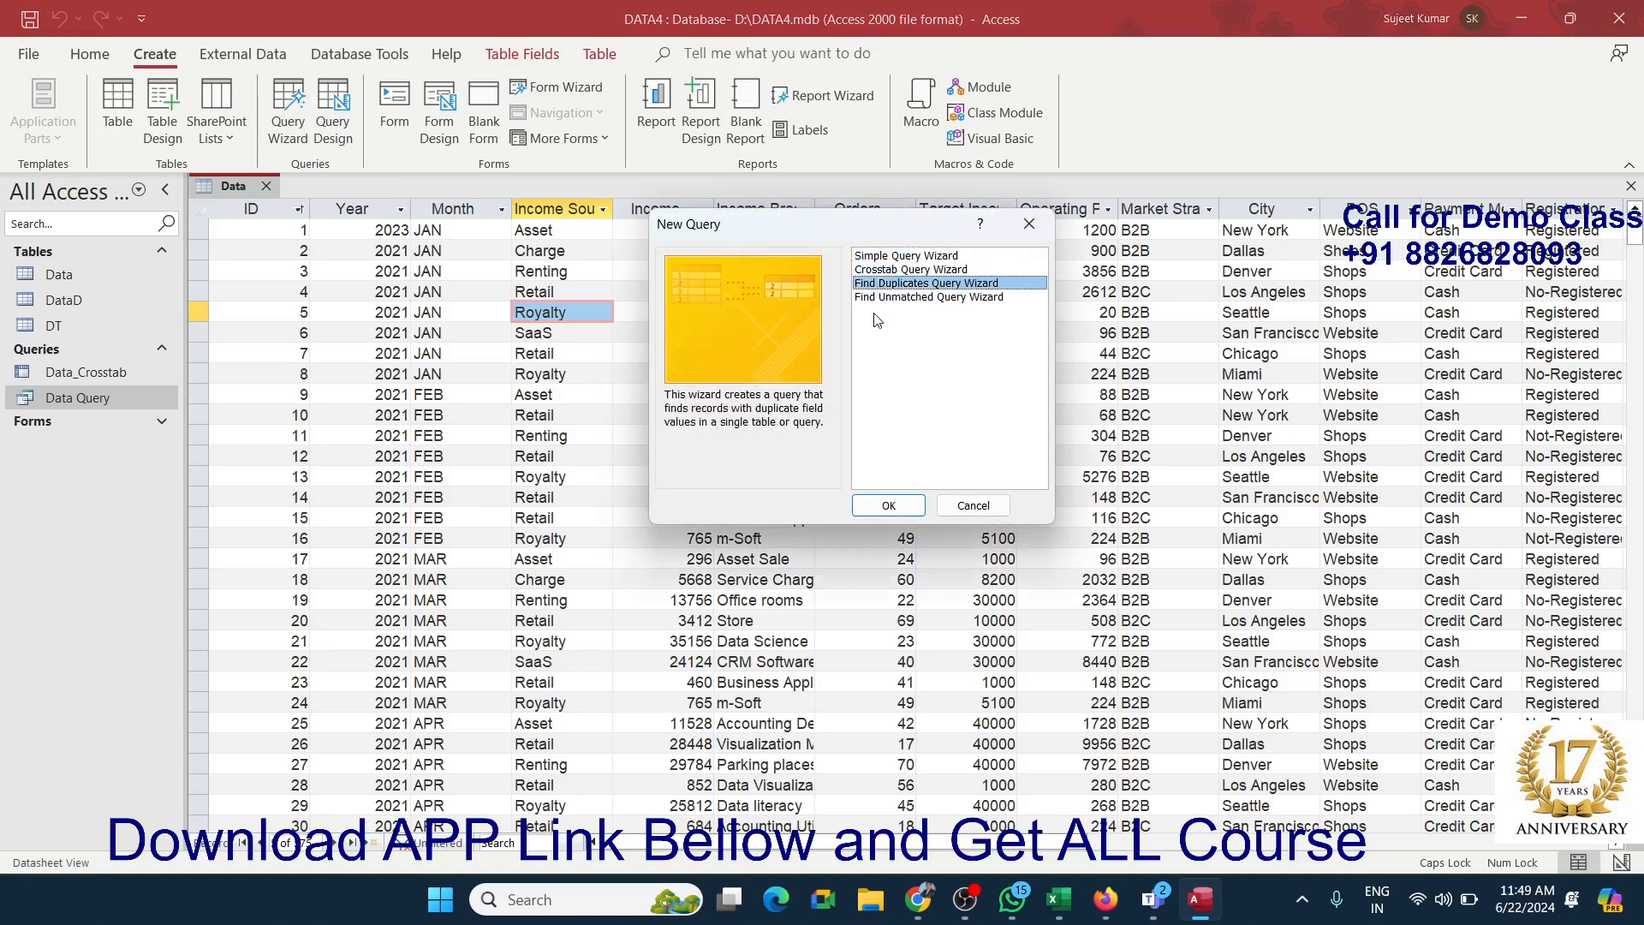
click(879, 299)
click(881, 287)
click(880, 296)
click(882, 287)
click(884, 298)
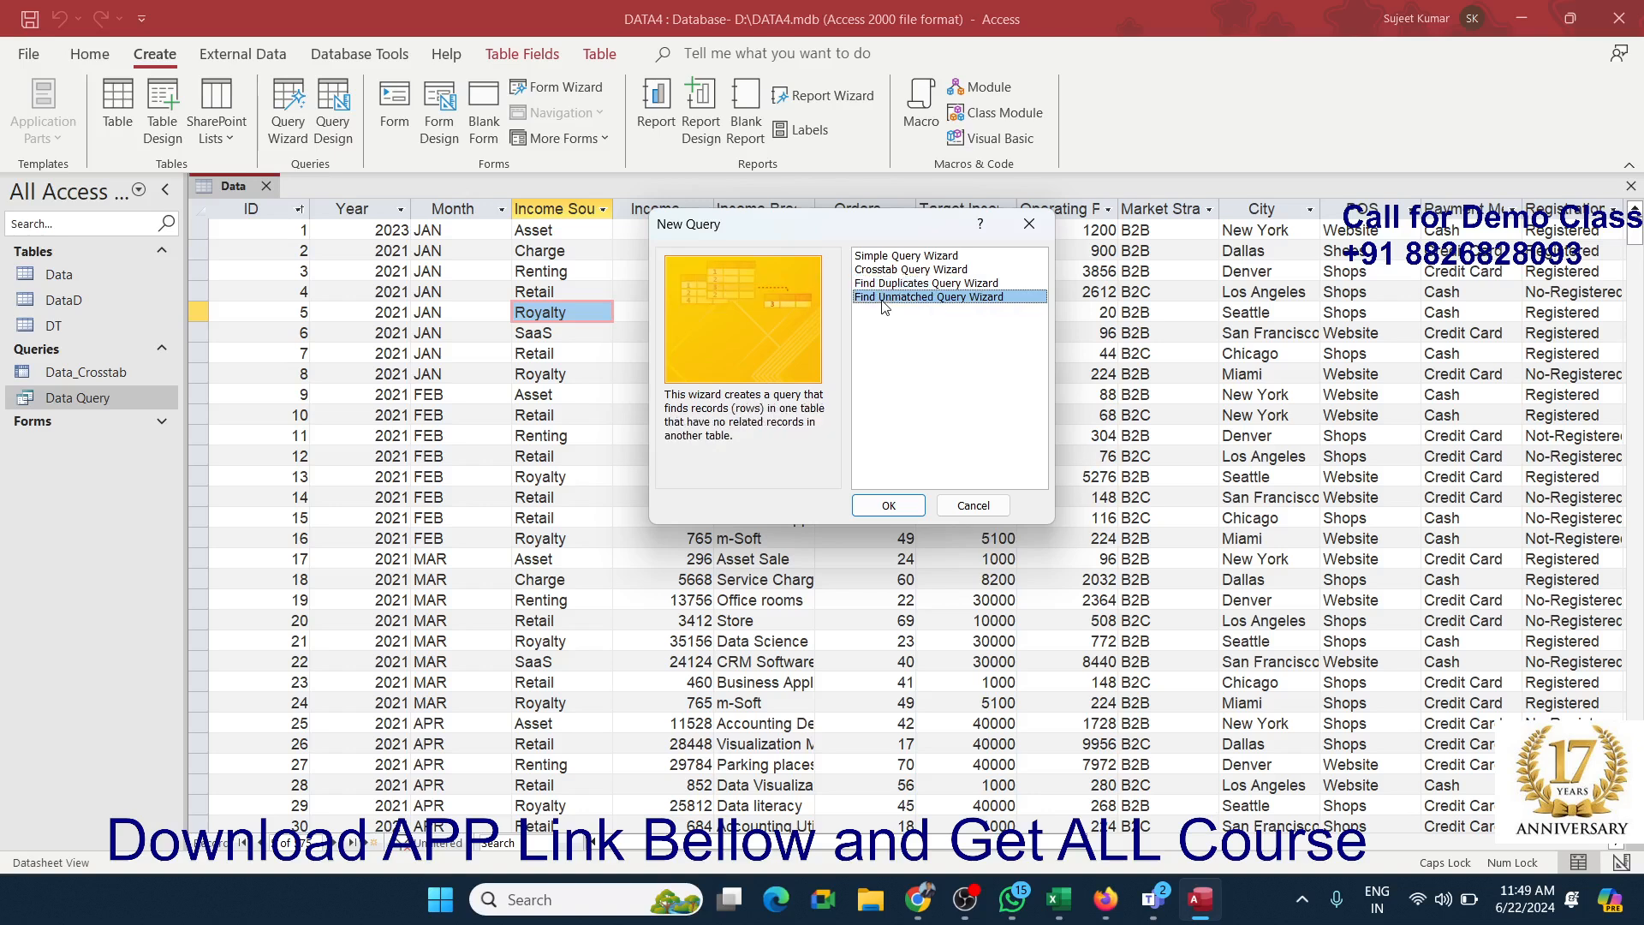
click(890, 286)
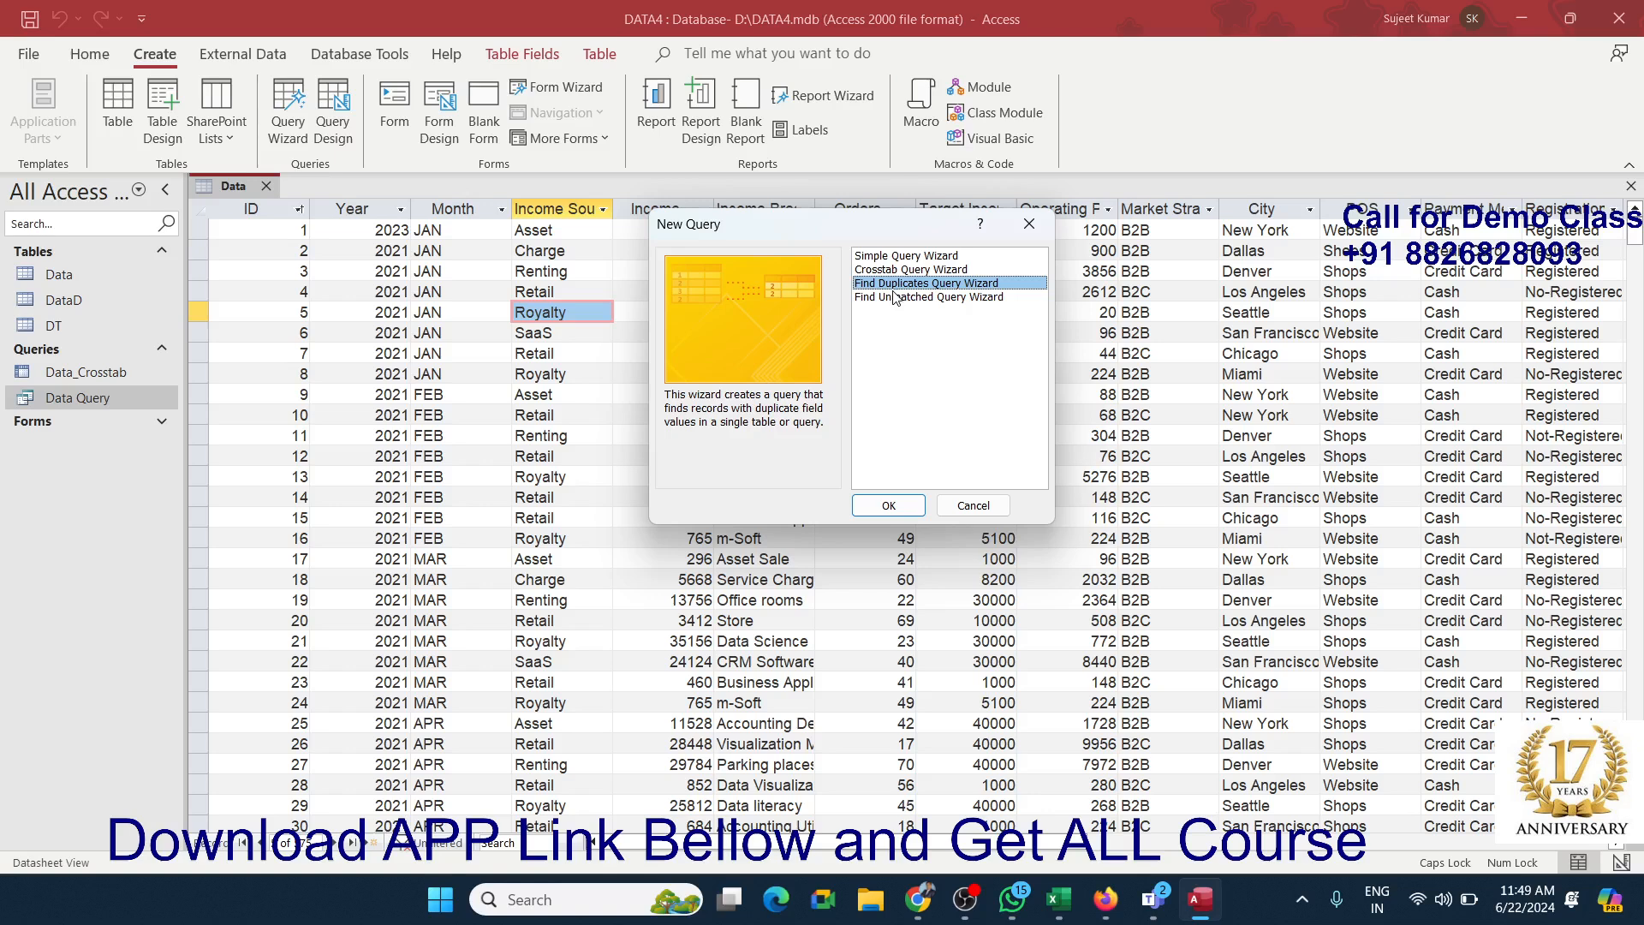
click(1002, 508)
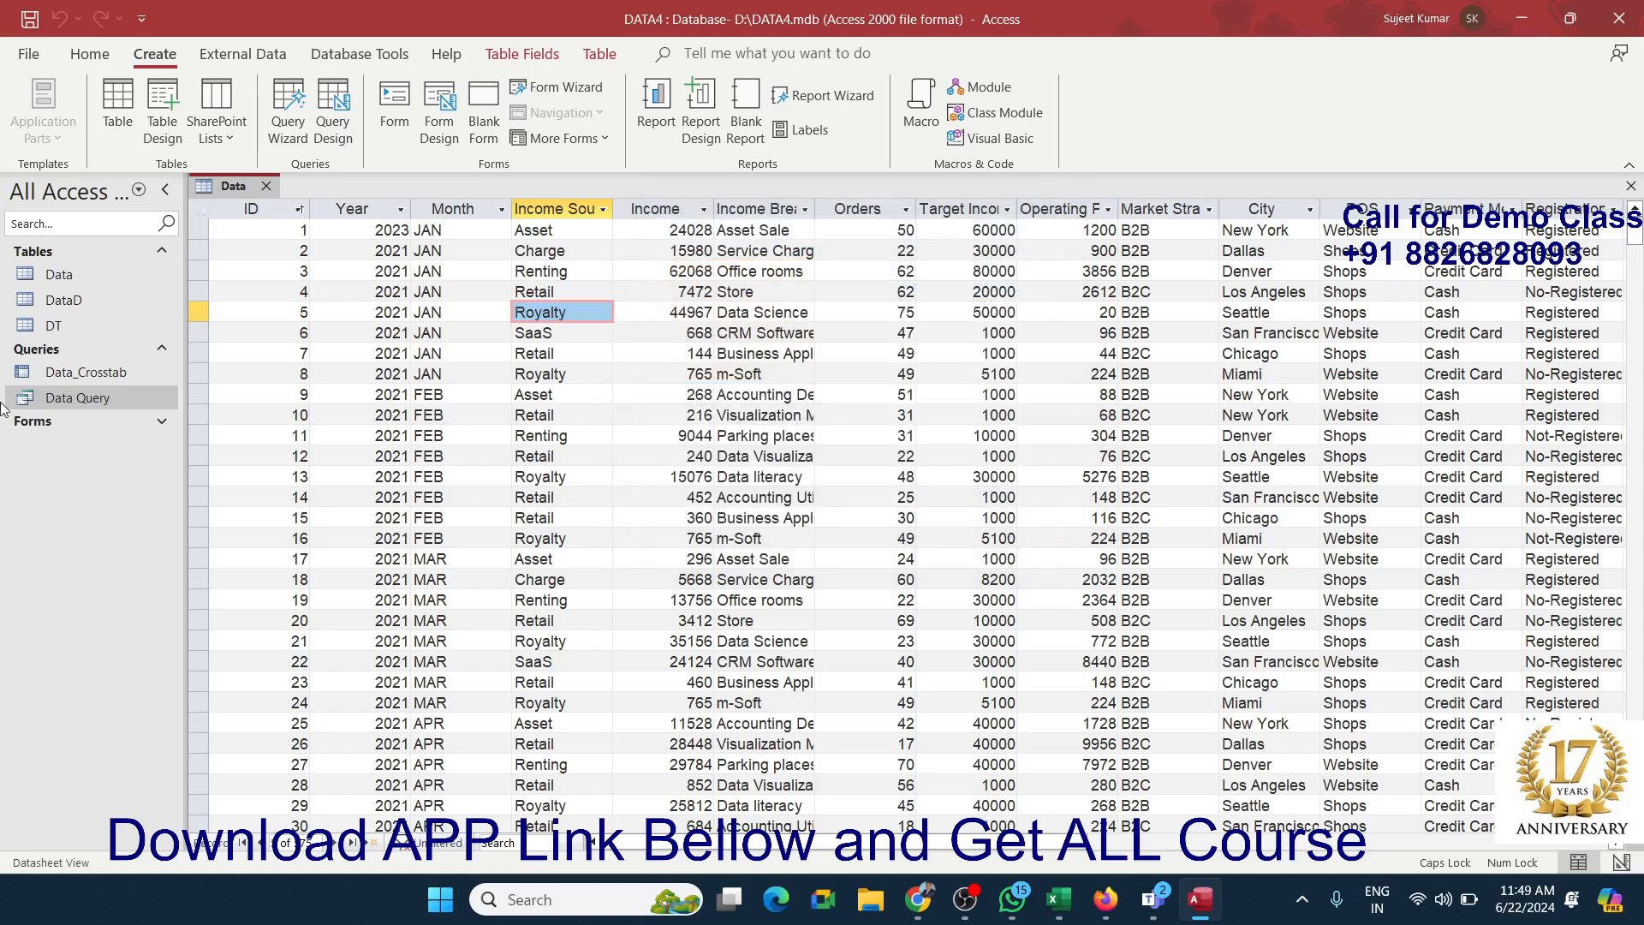
click(60, 401)
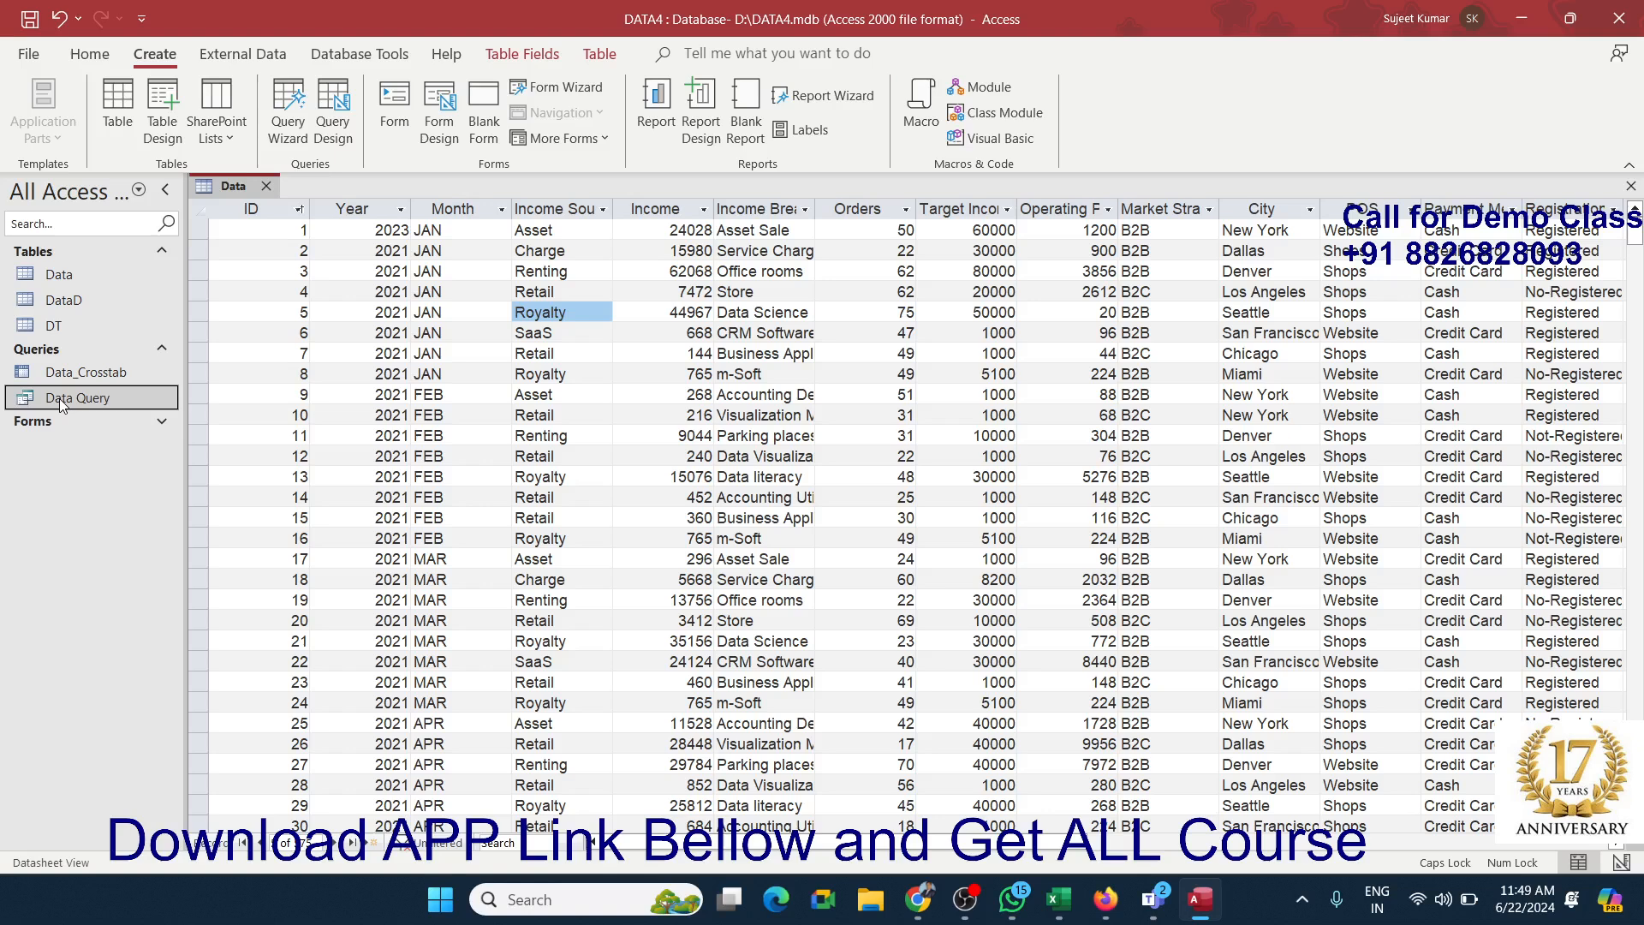
click(339, 130)
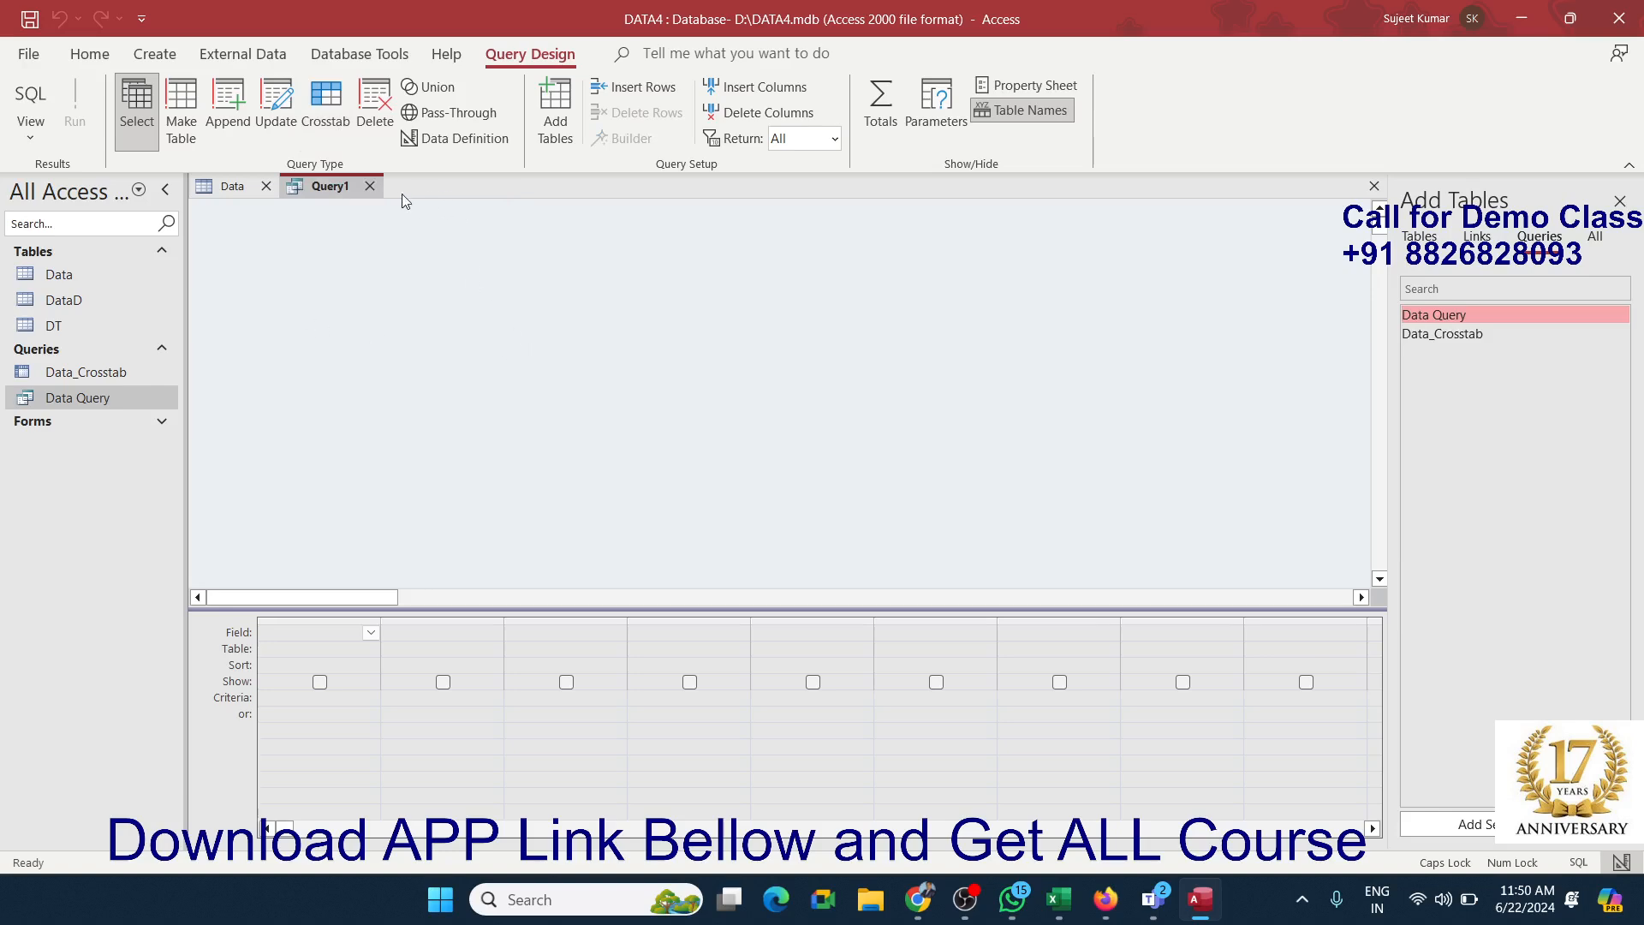
click(370, 186)
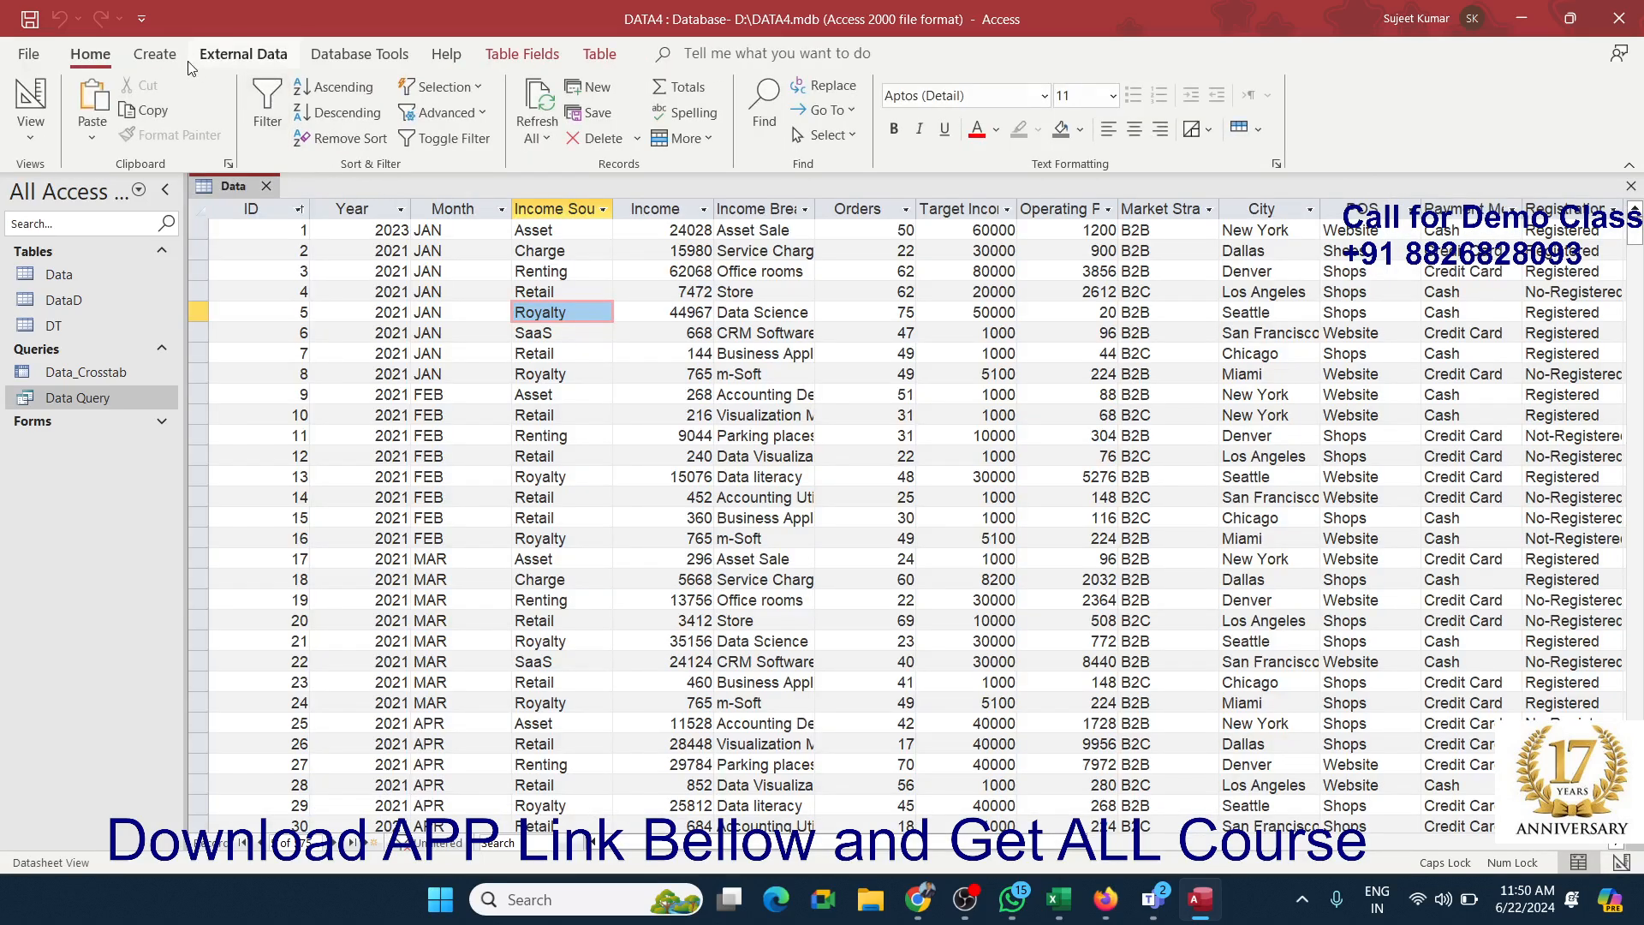
Step: Start a new query in design view, add the Data table, and enlarge its field list to show every field
click(157, 55)
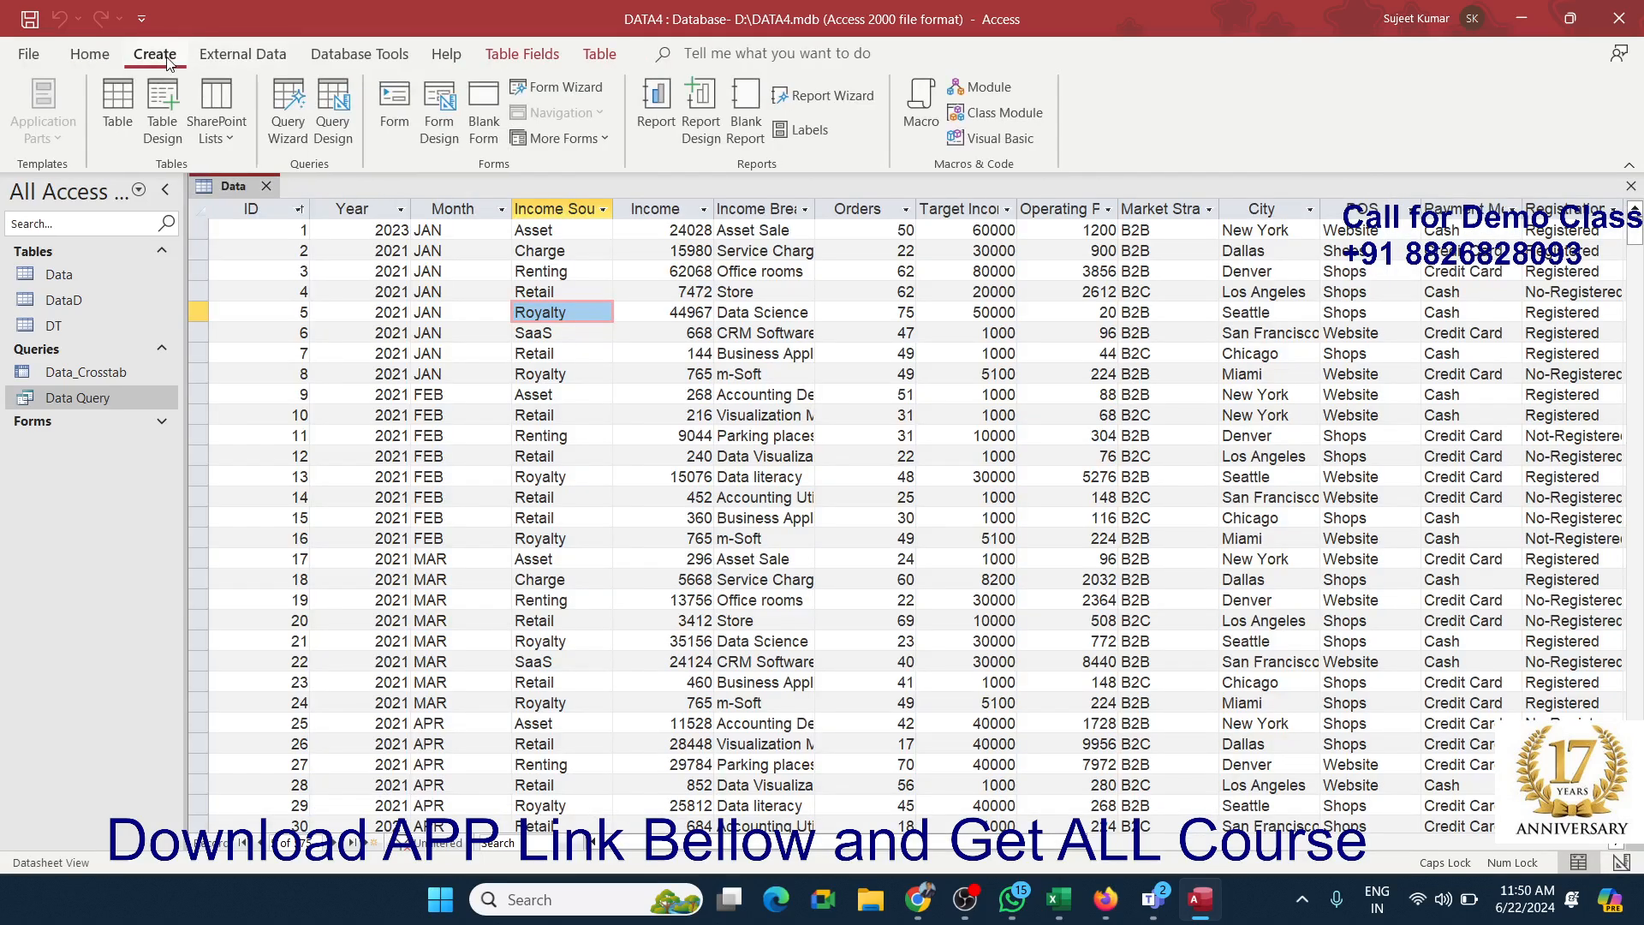
click(334, 144)
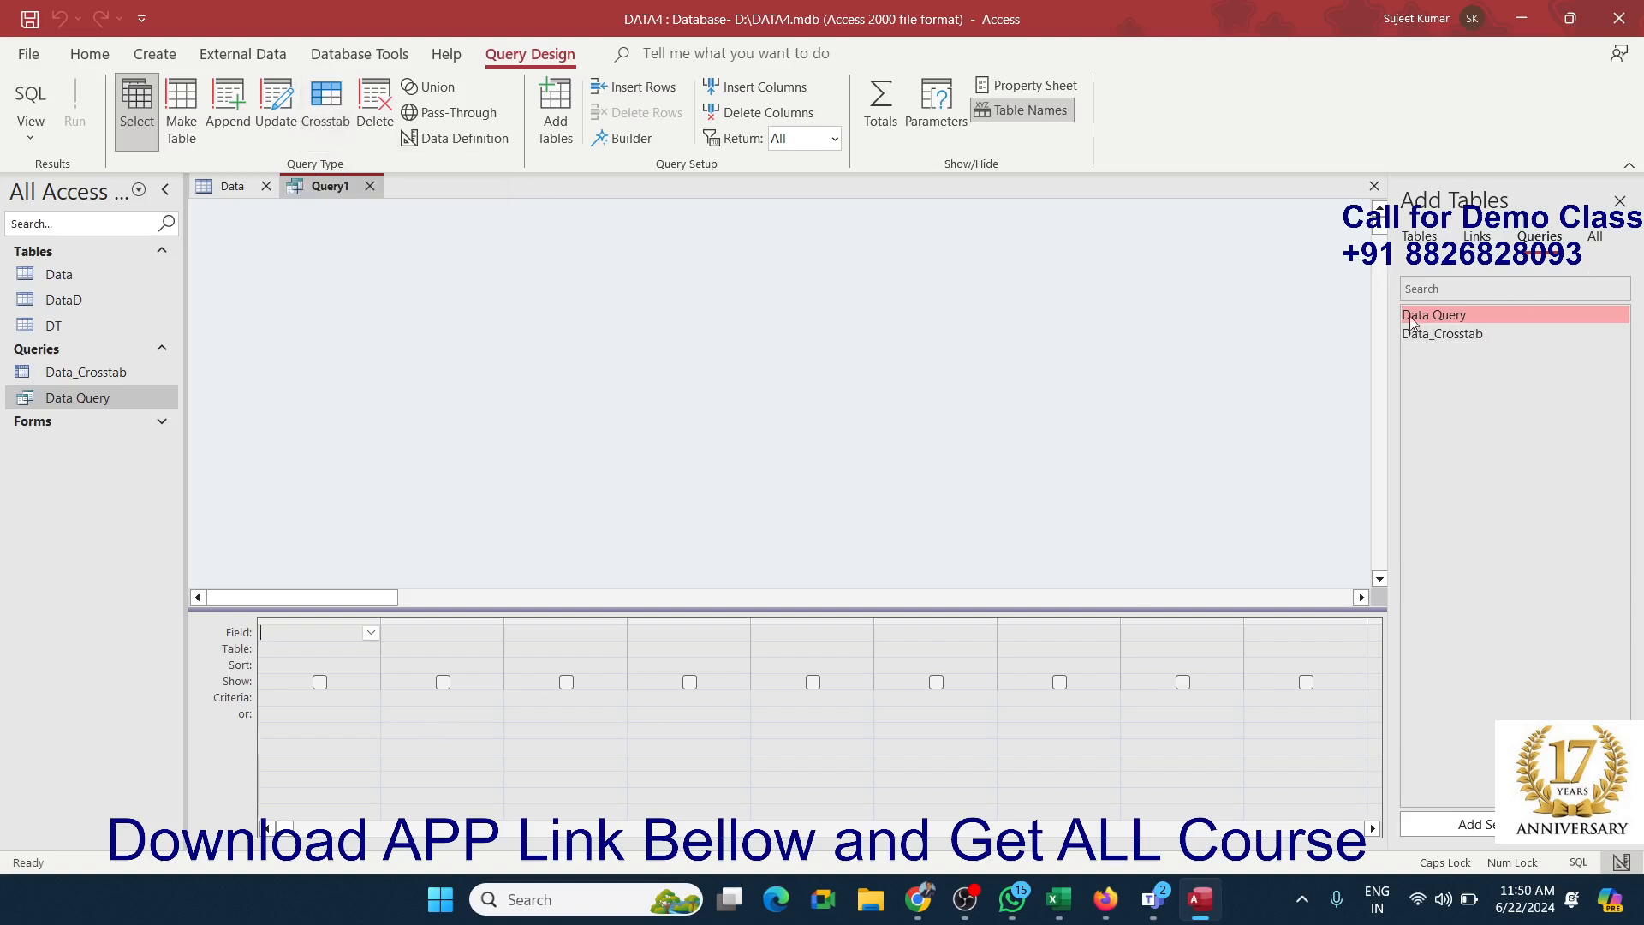
click(1419, 236)
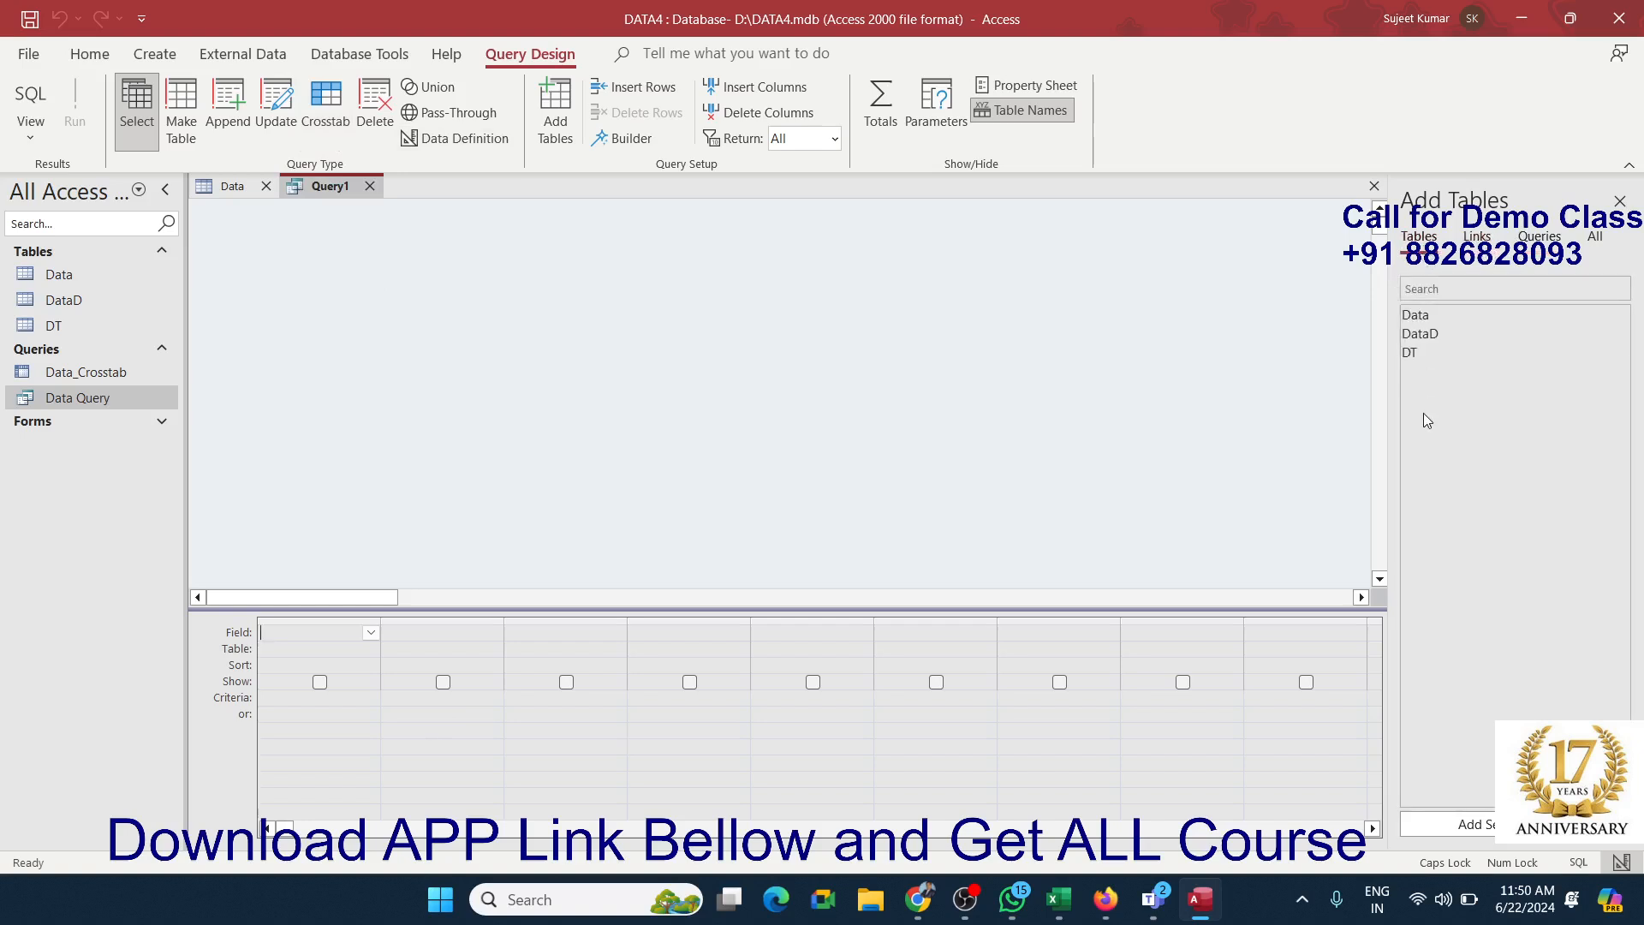
click(1425, 314)
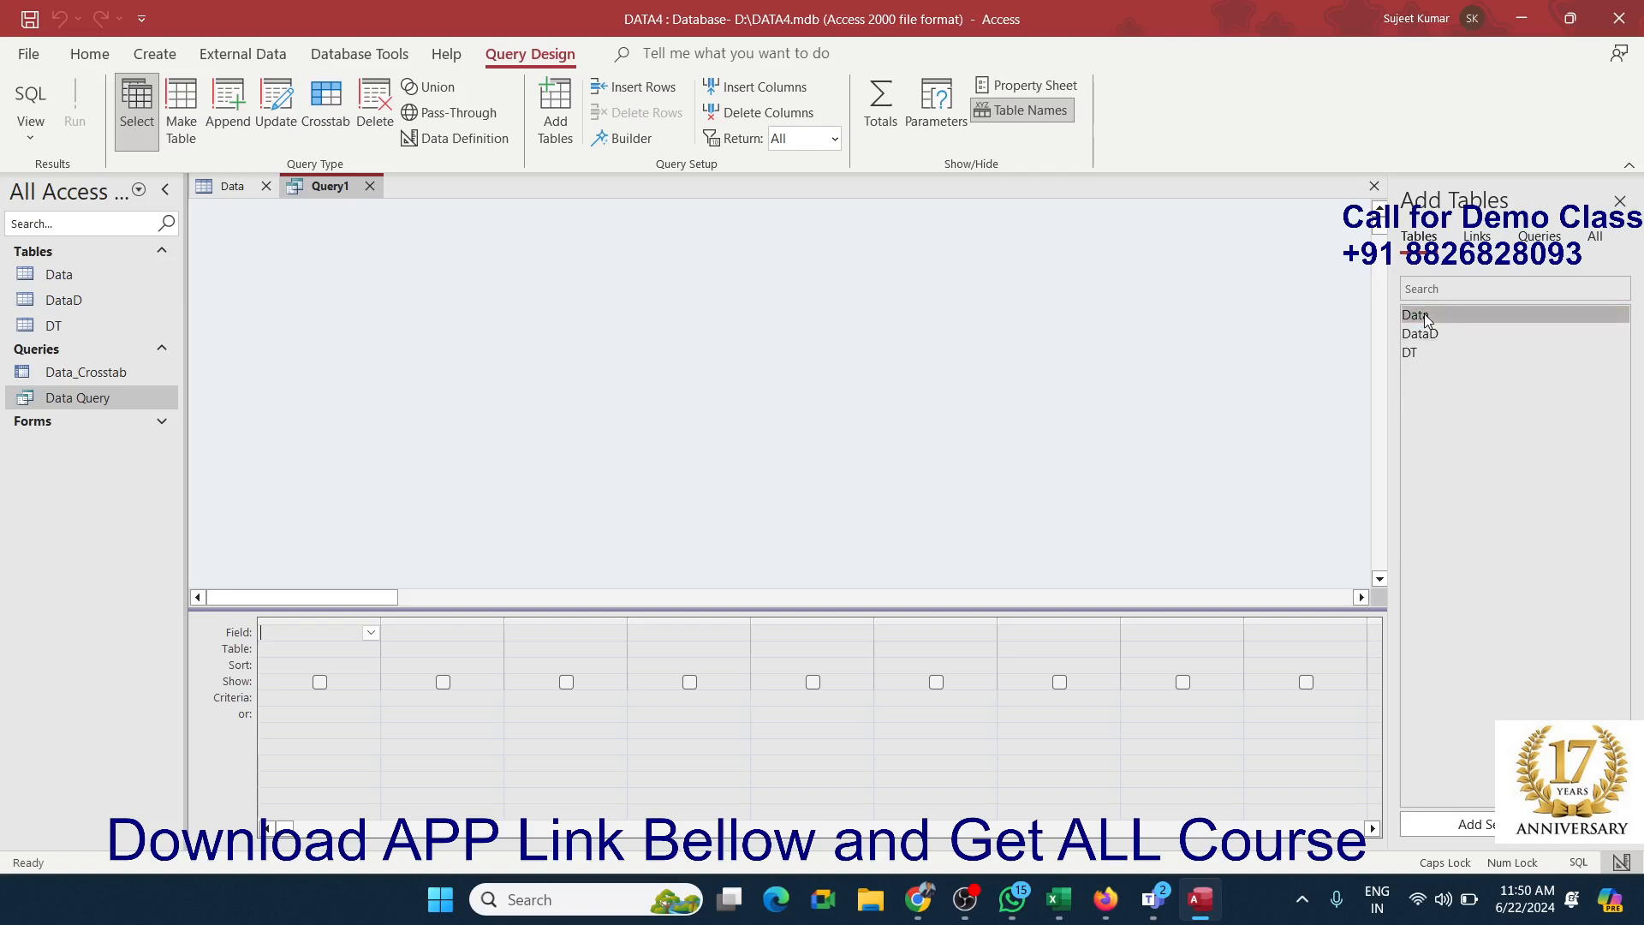
drag(1425, 313, 463, 235)
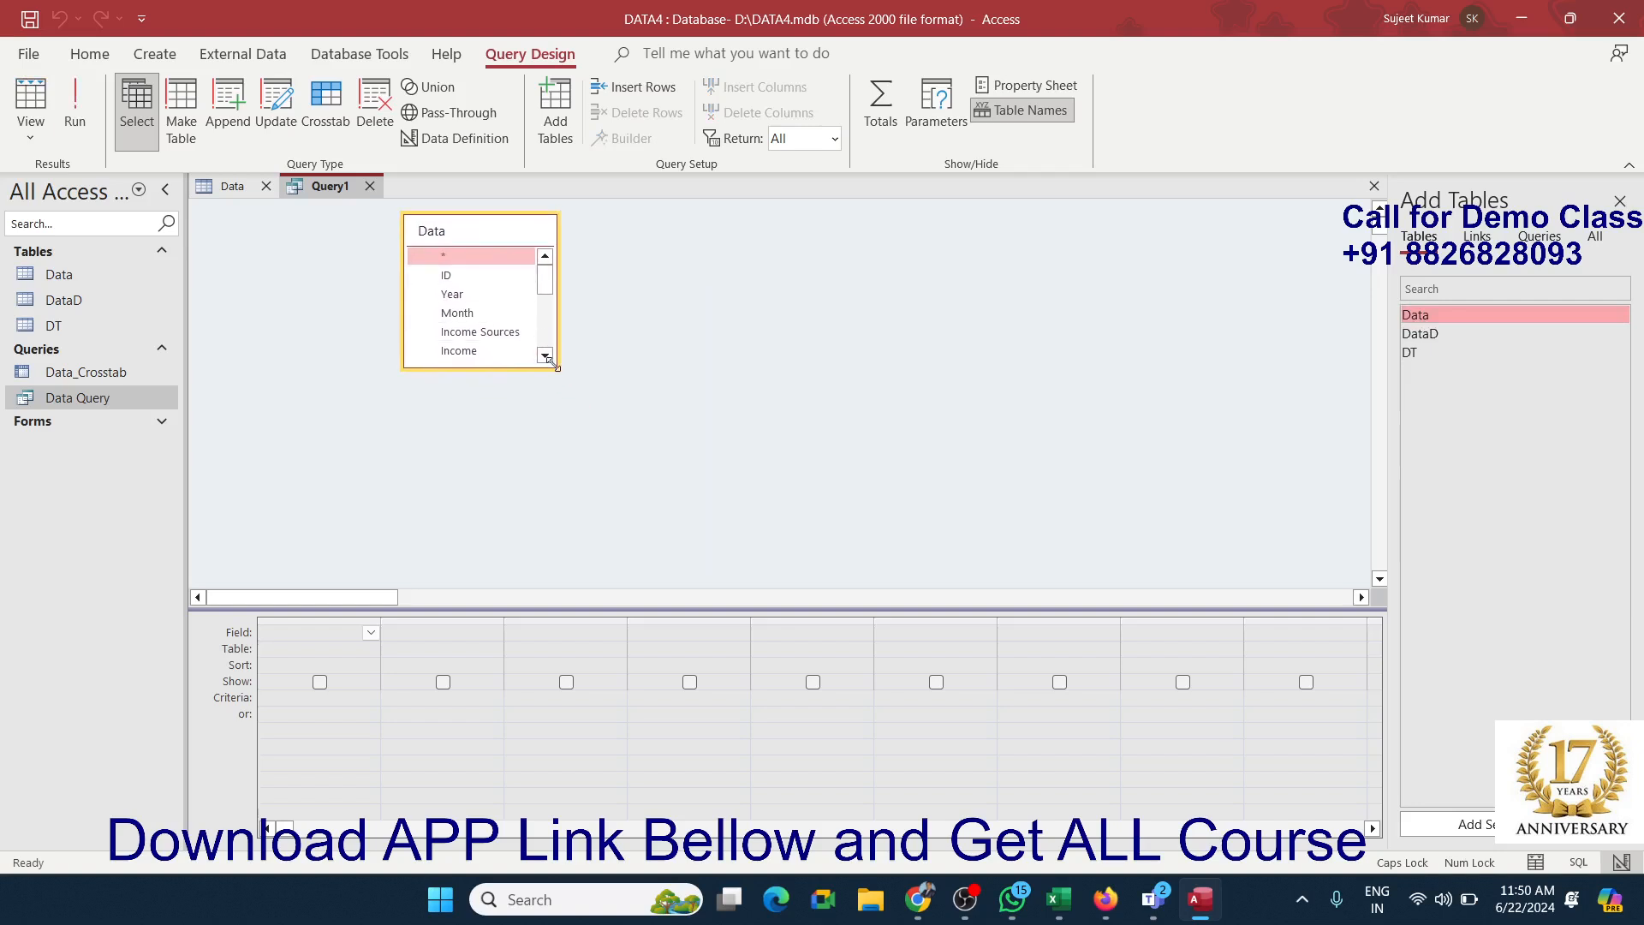
drag(552, 364, 591, 420)
drag(715, 527, 761, 585)
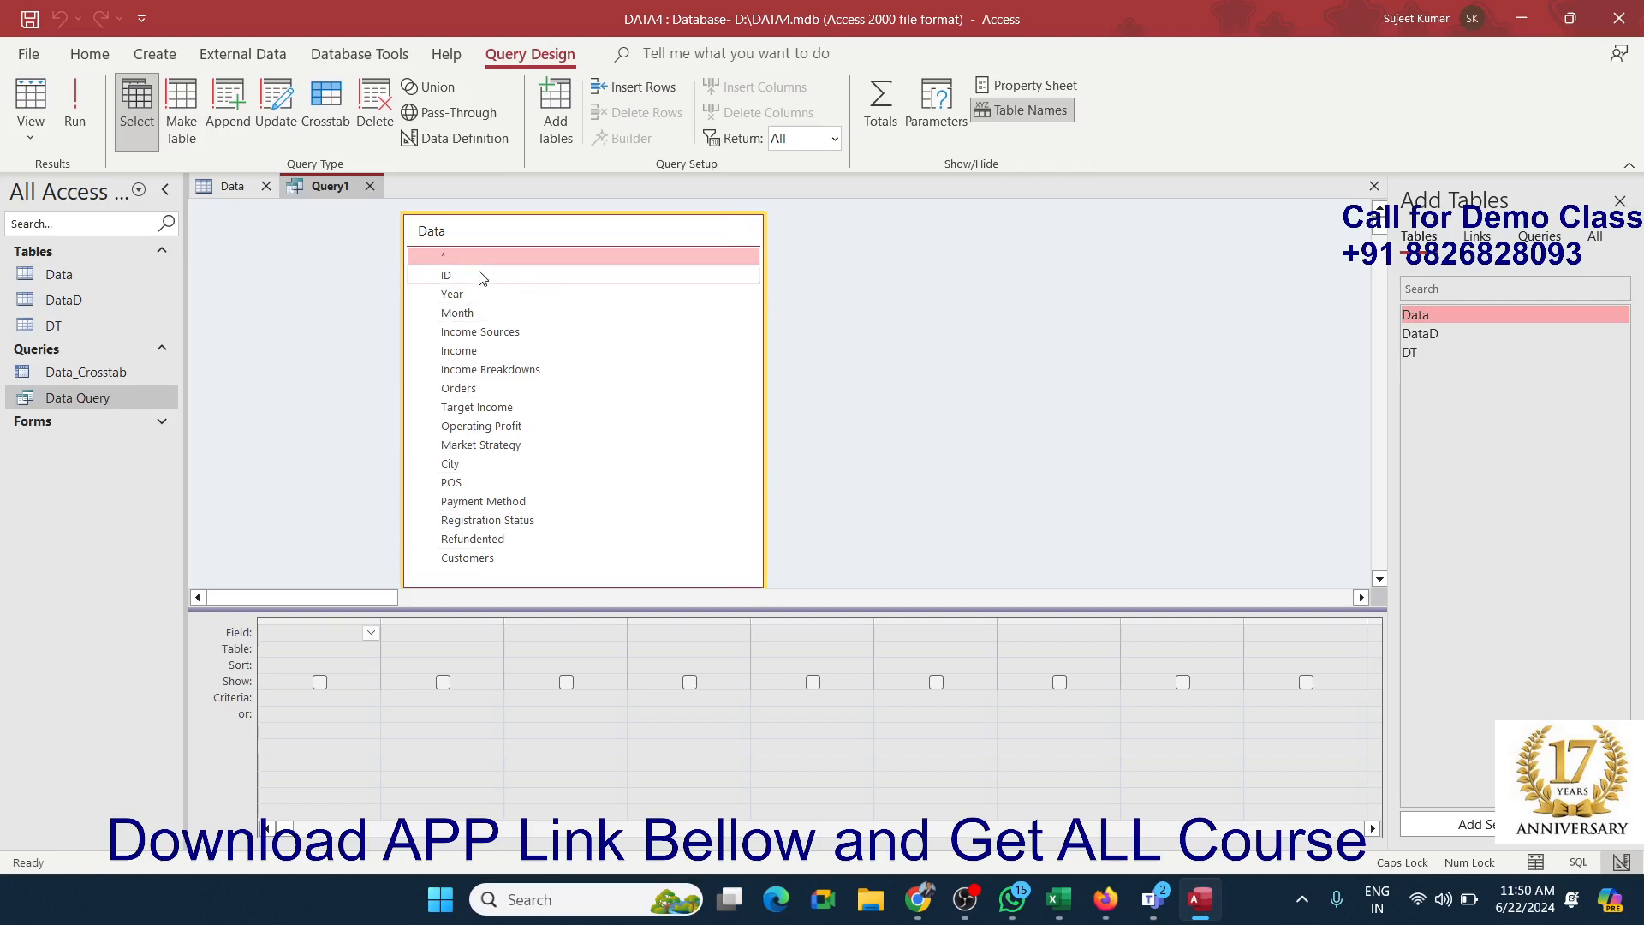
Step: Add all fields of the Data table to the design grid, followed by a separate Year column
click(456, 258)
double_click(457, 259)
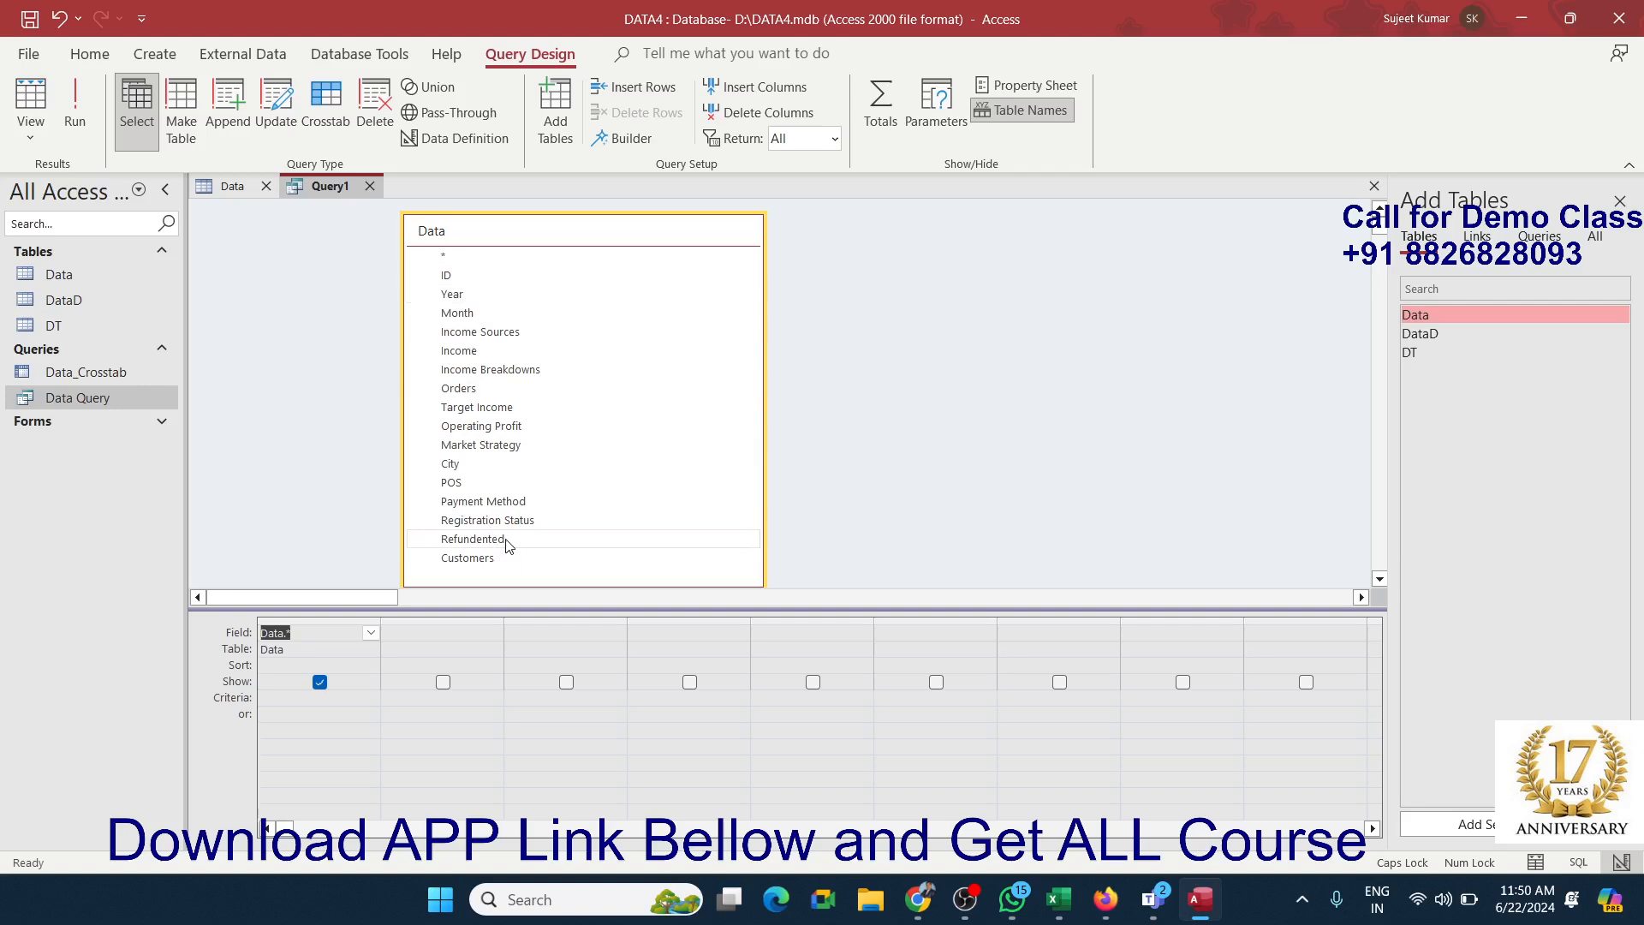
click(471, 634)
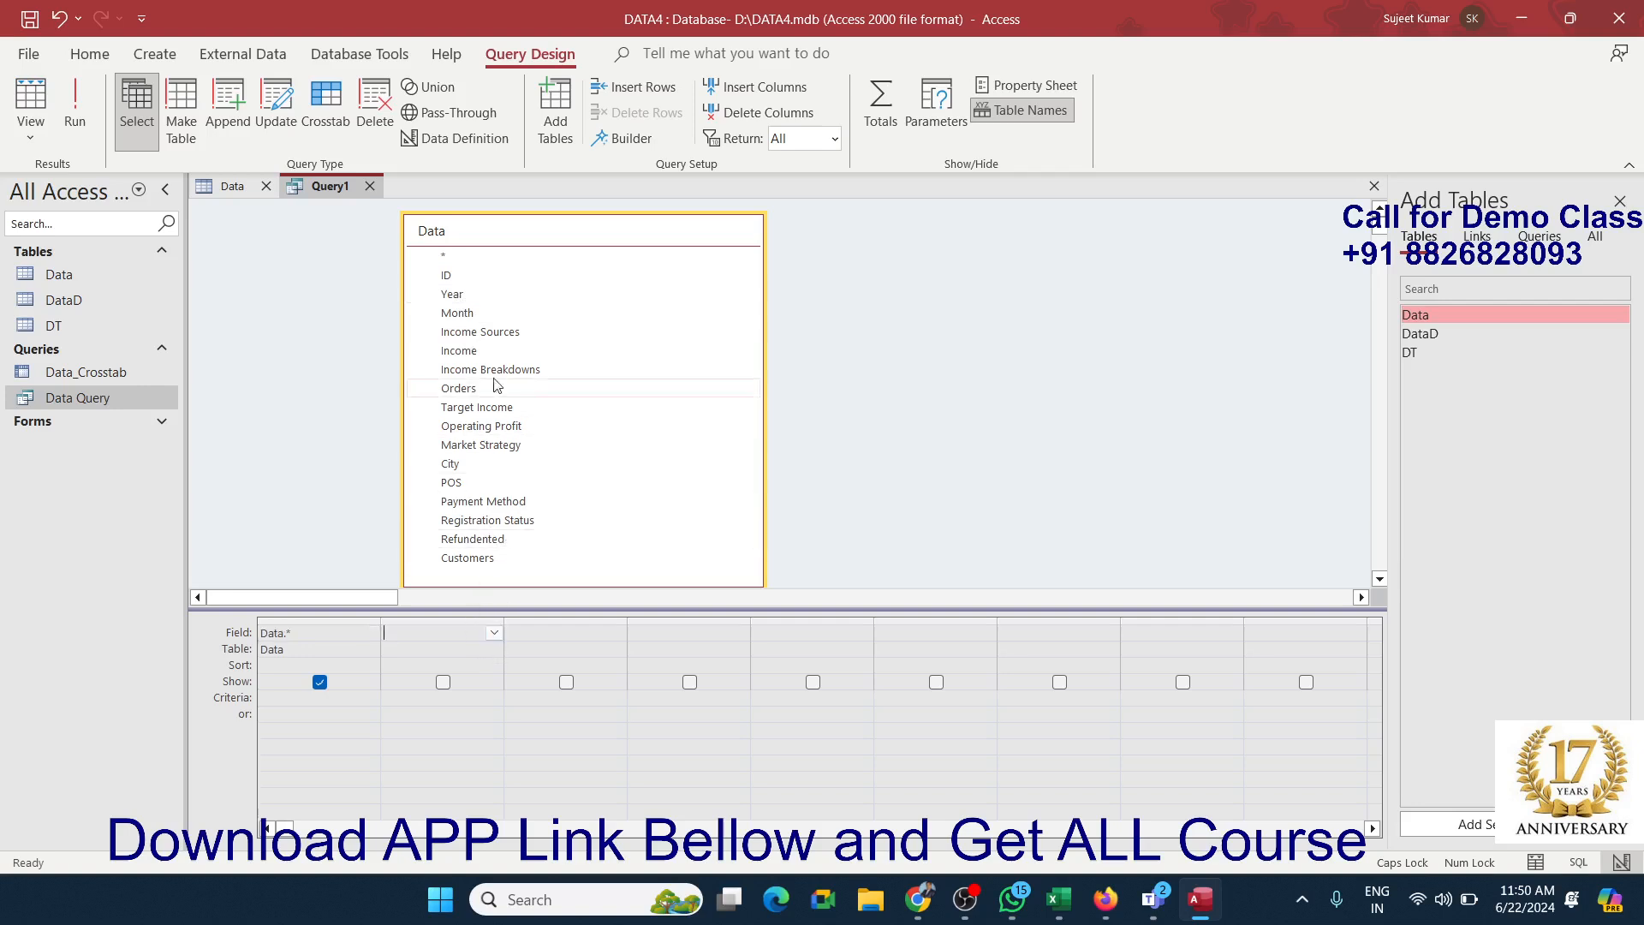
double_click(452, 294)
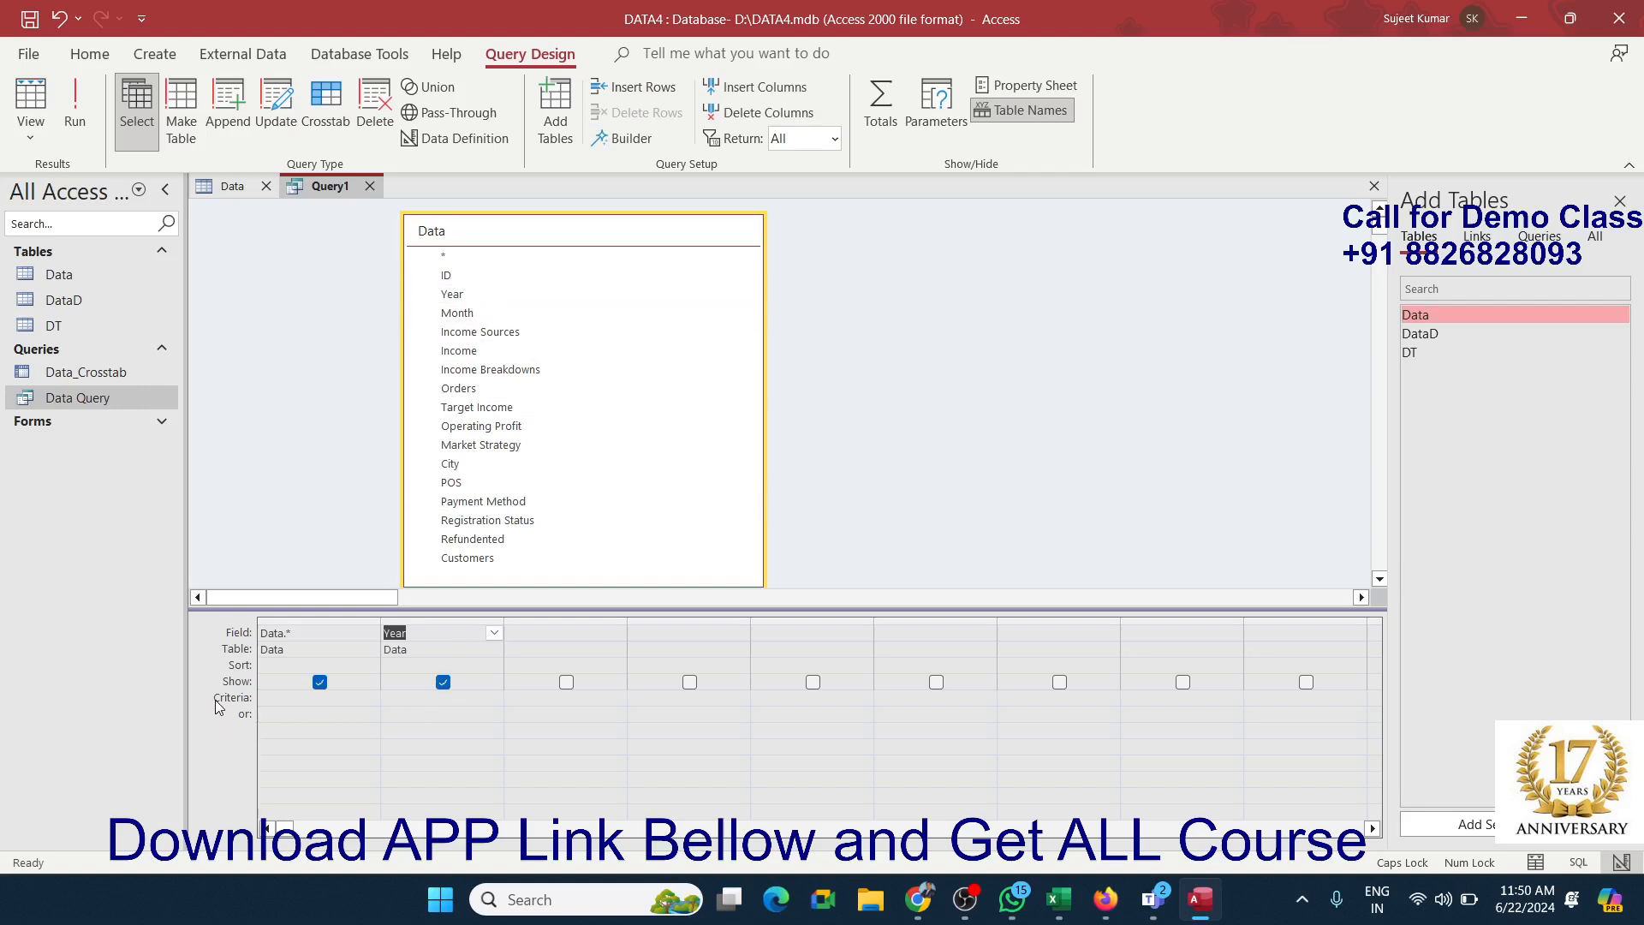
Step: Set the Year column's criteria to 2023 and exclude that column from the query output
click(413, 704)
text(2)
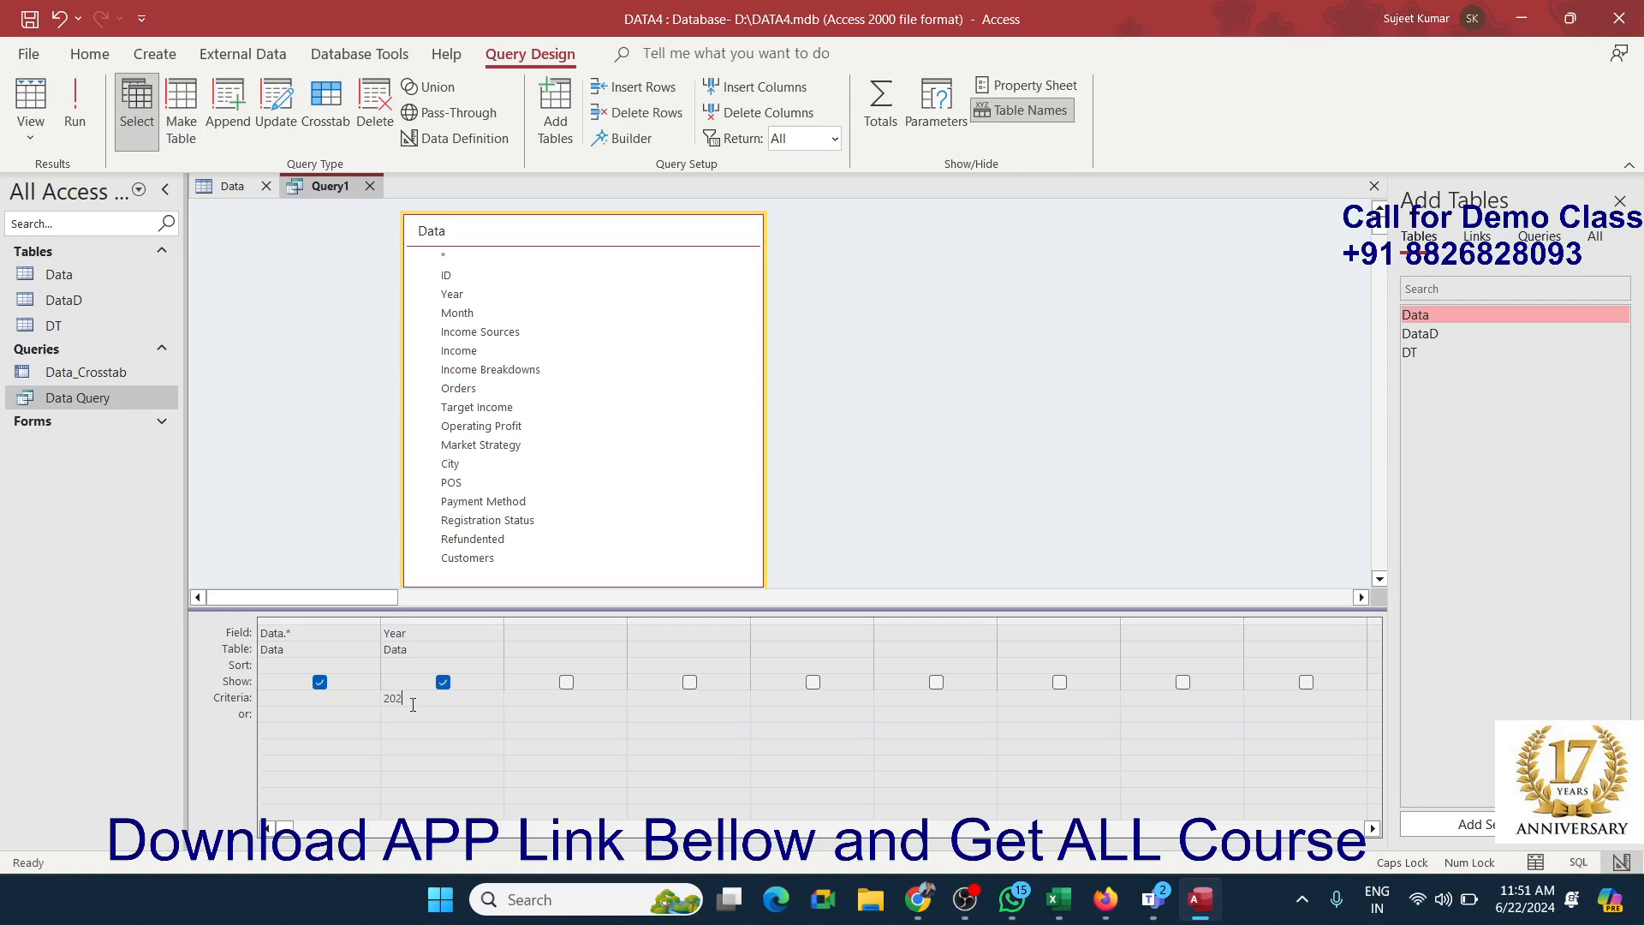
text(003)
click(322, 631)
click(443, 682)
Step: Close the query design and save it under the name Query1
click(370, 186)
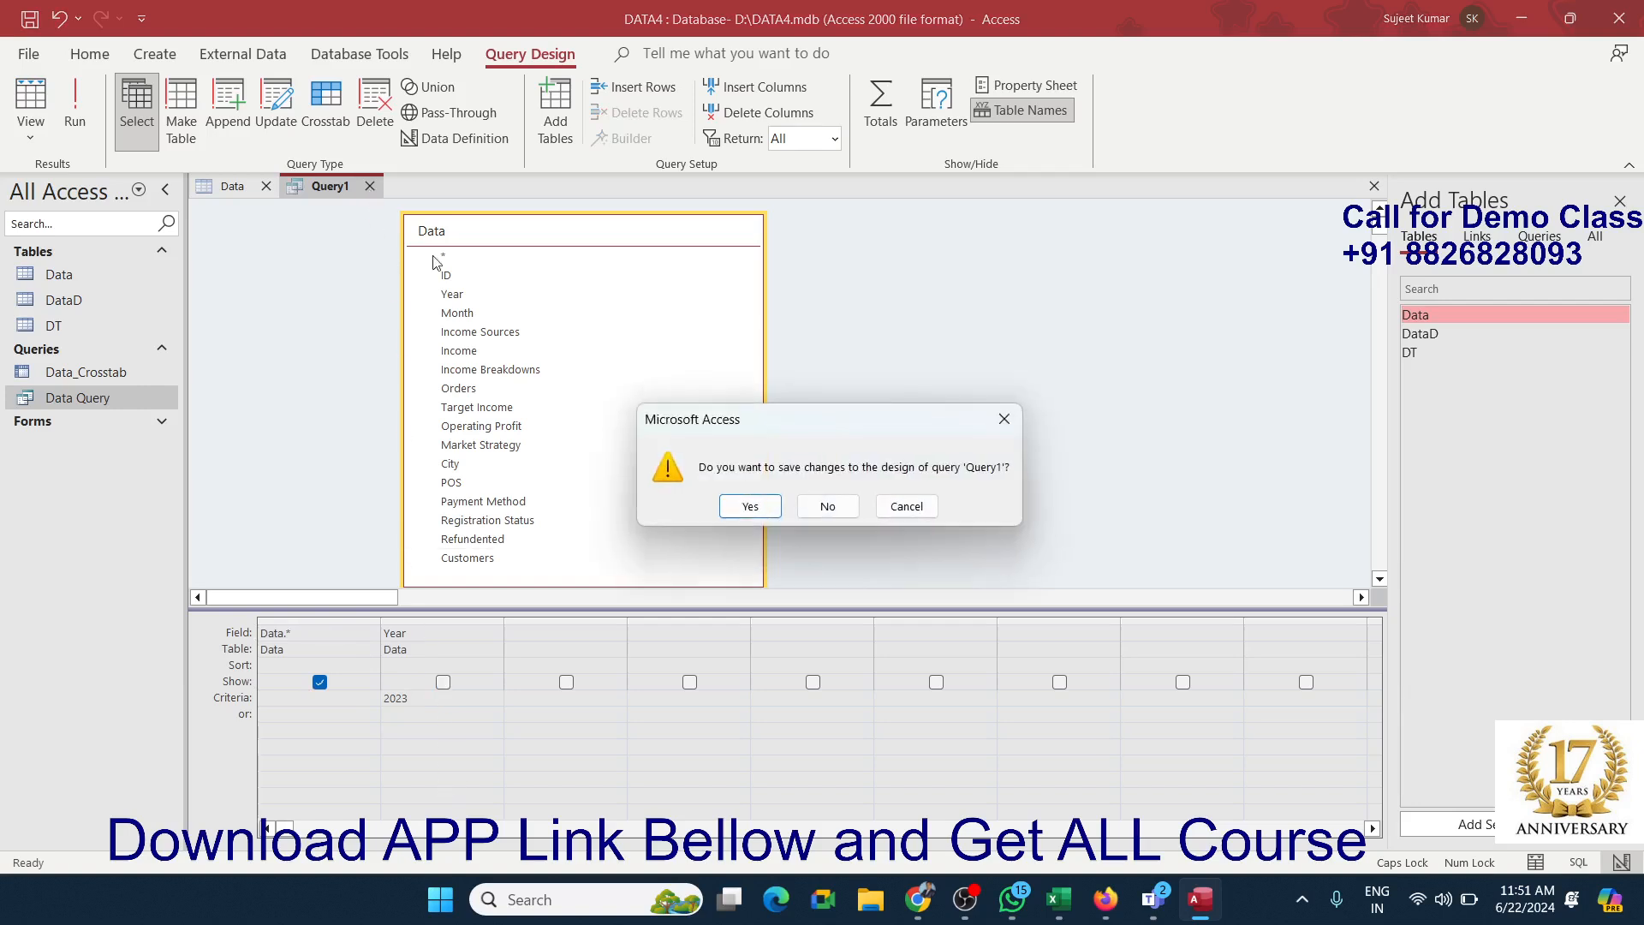
click(747, 506)
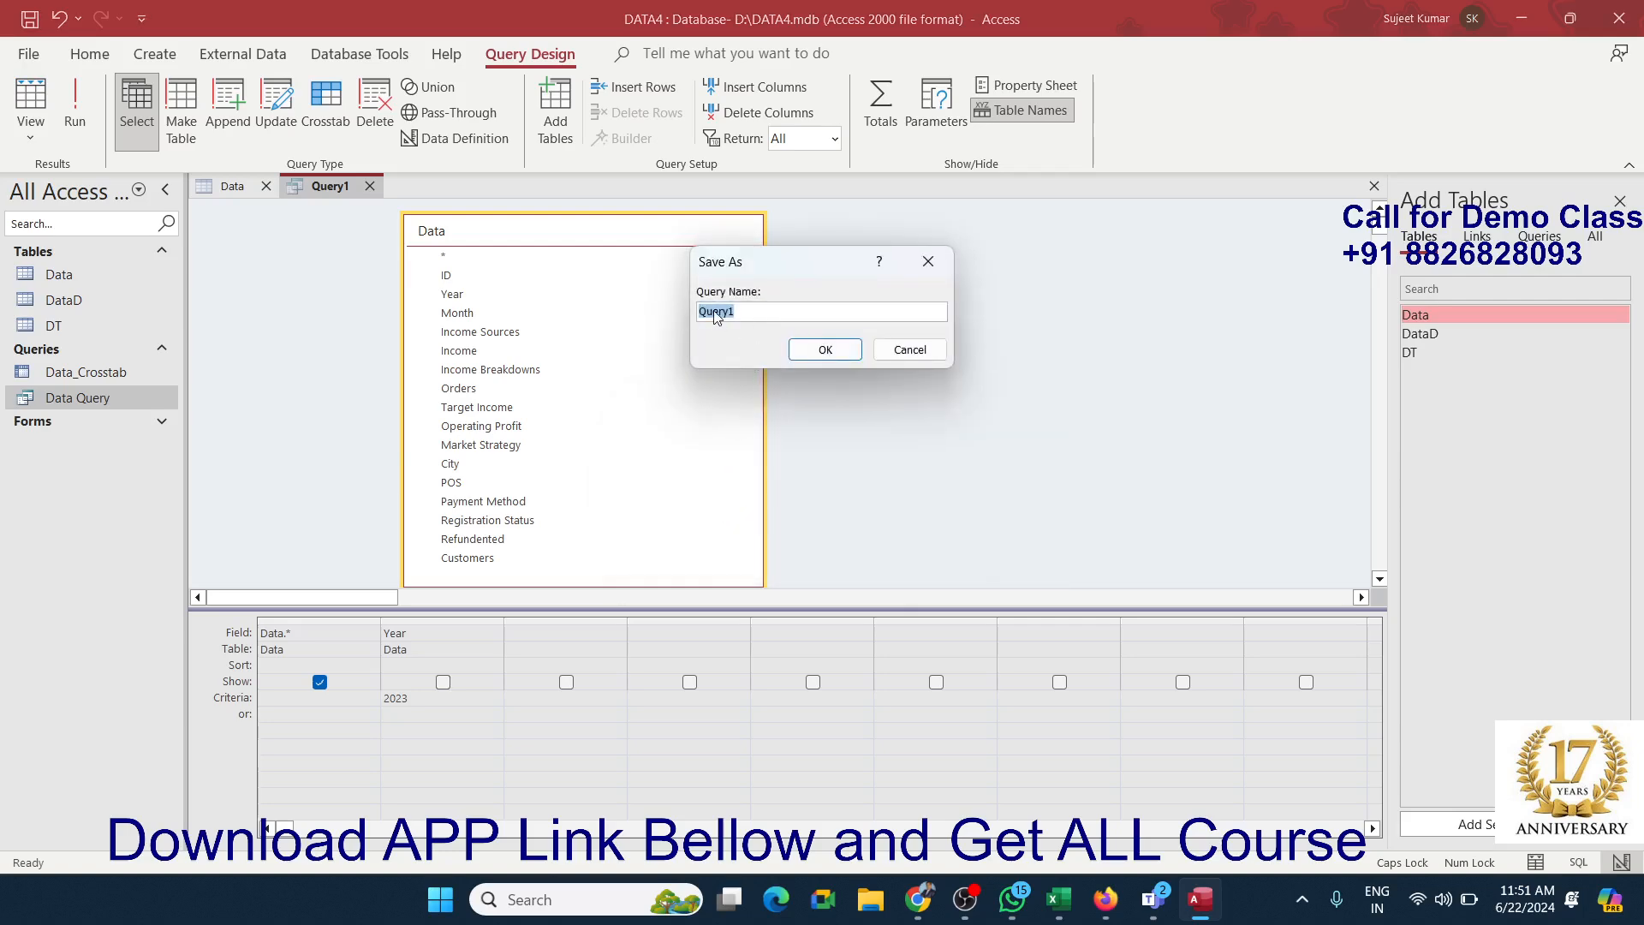
click(842, 356)
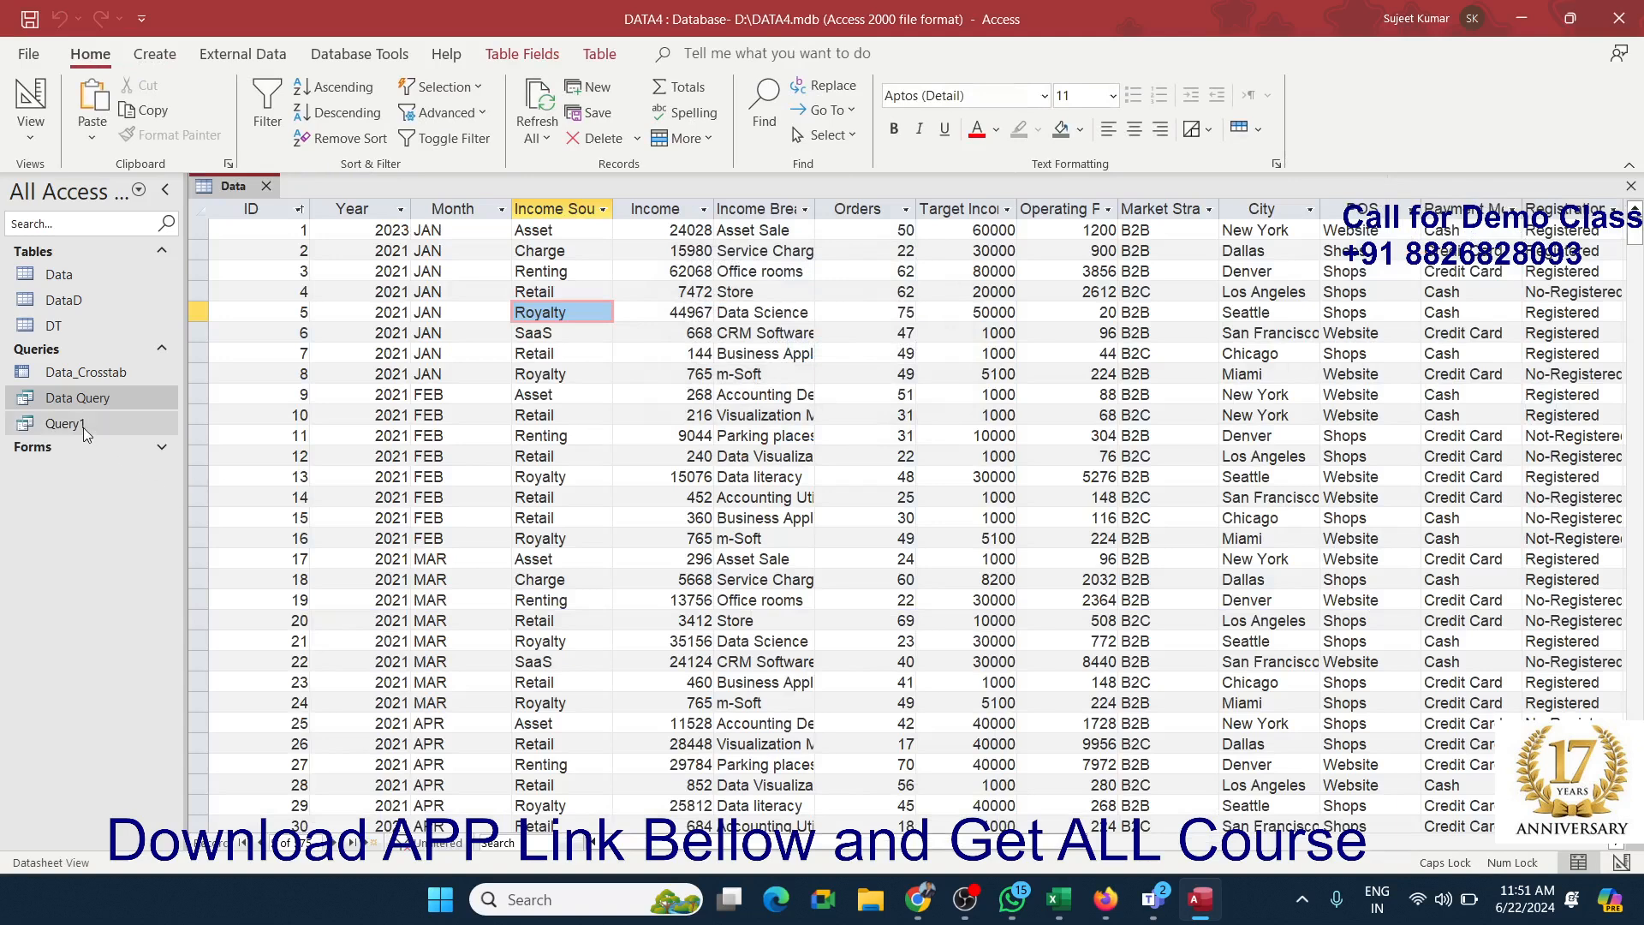
Step: Open Query1 and check the Year values throughout its records against the criteria
double_click(83, 428)
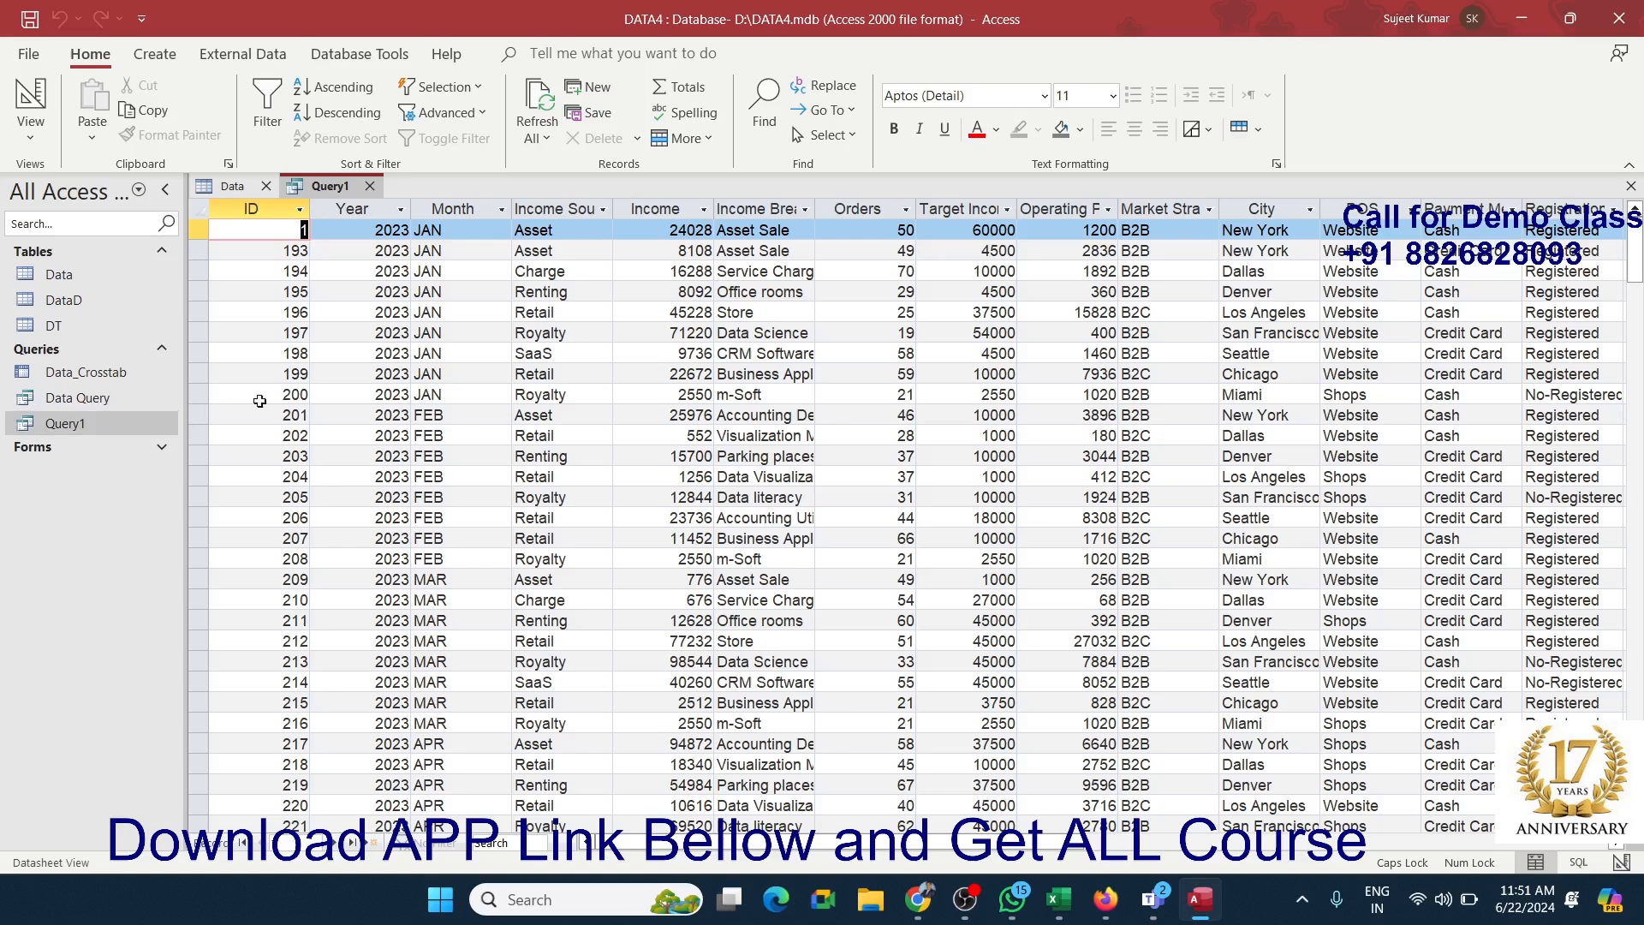
click(548, 356)
click(895, 450)
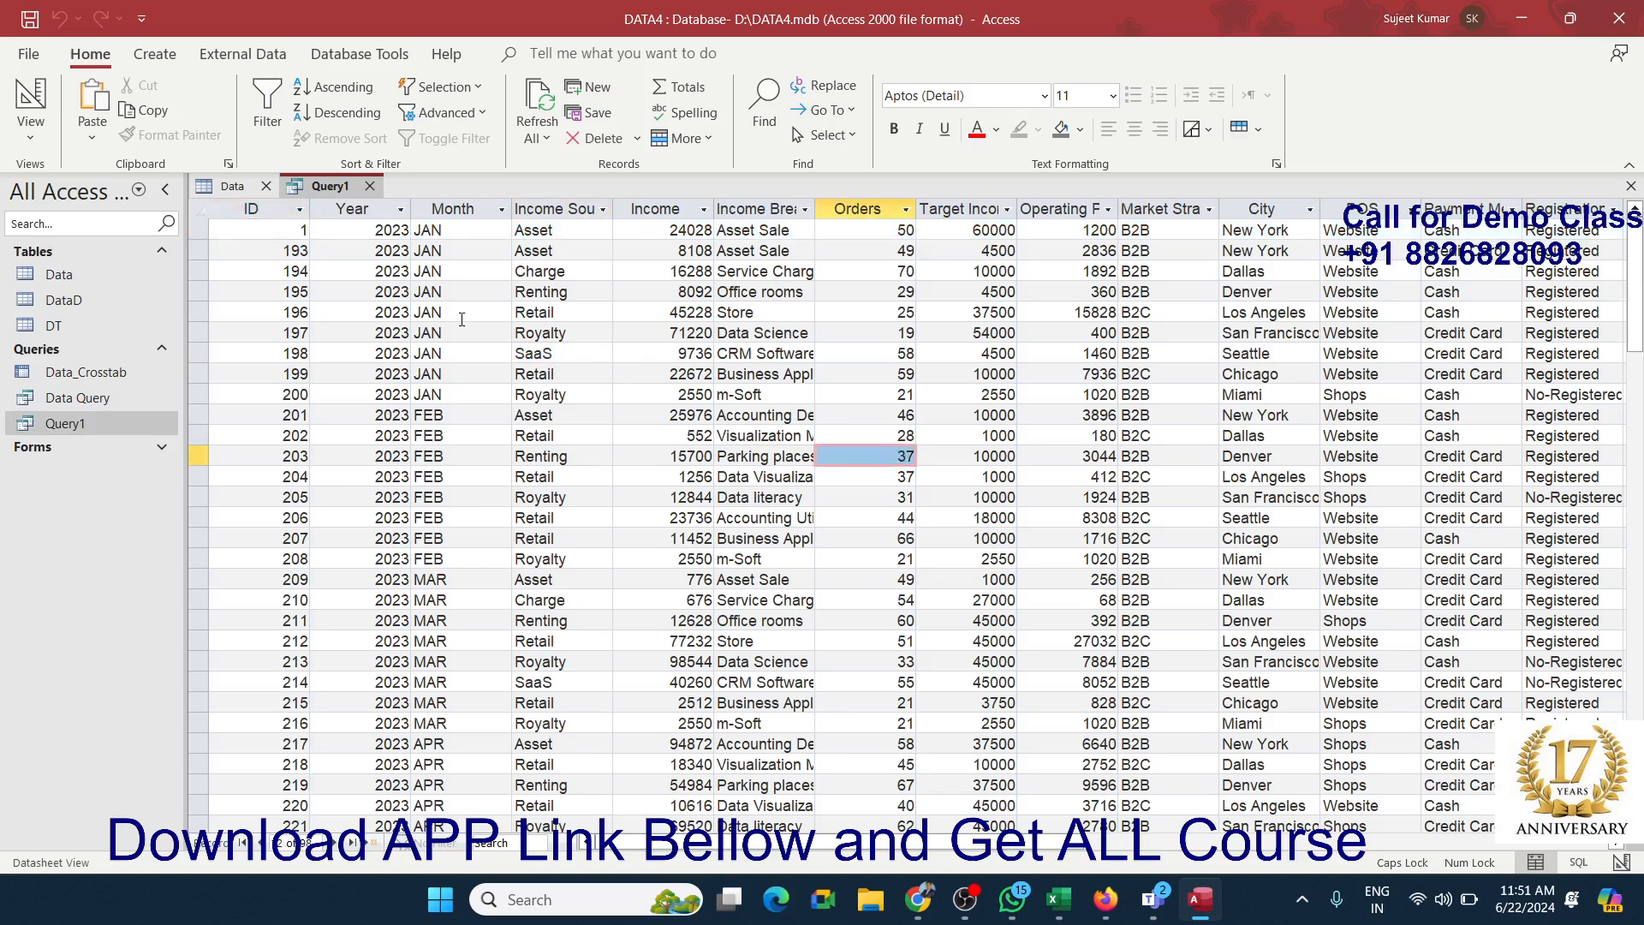
click(385, 250)
scroll(389, 326, down, 20)
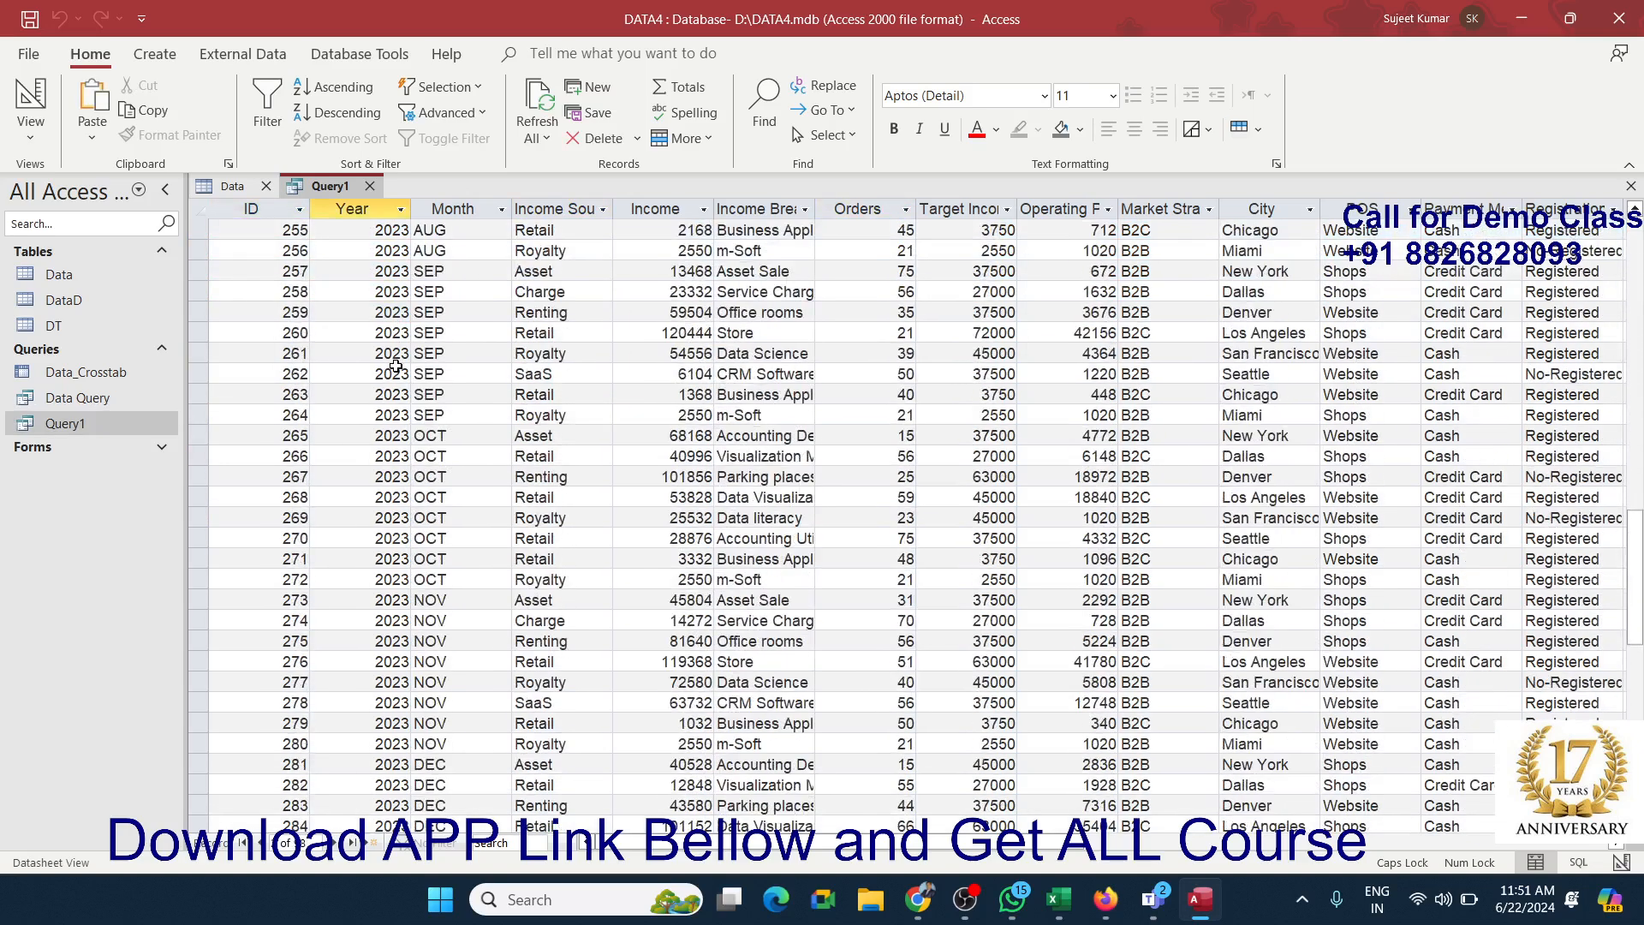
Step: Look through the rest of Query1's records, and close both Query1 and the Data table
scroll(396, 366, down, 12)
scroll(398, 365, up, 20)
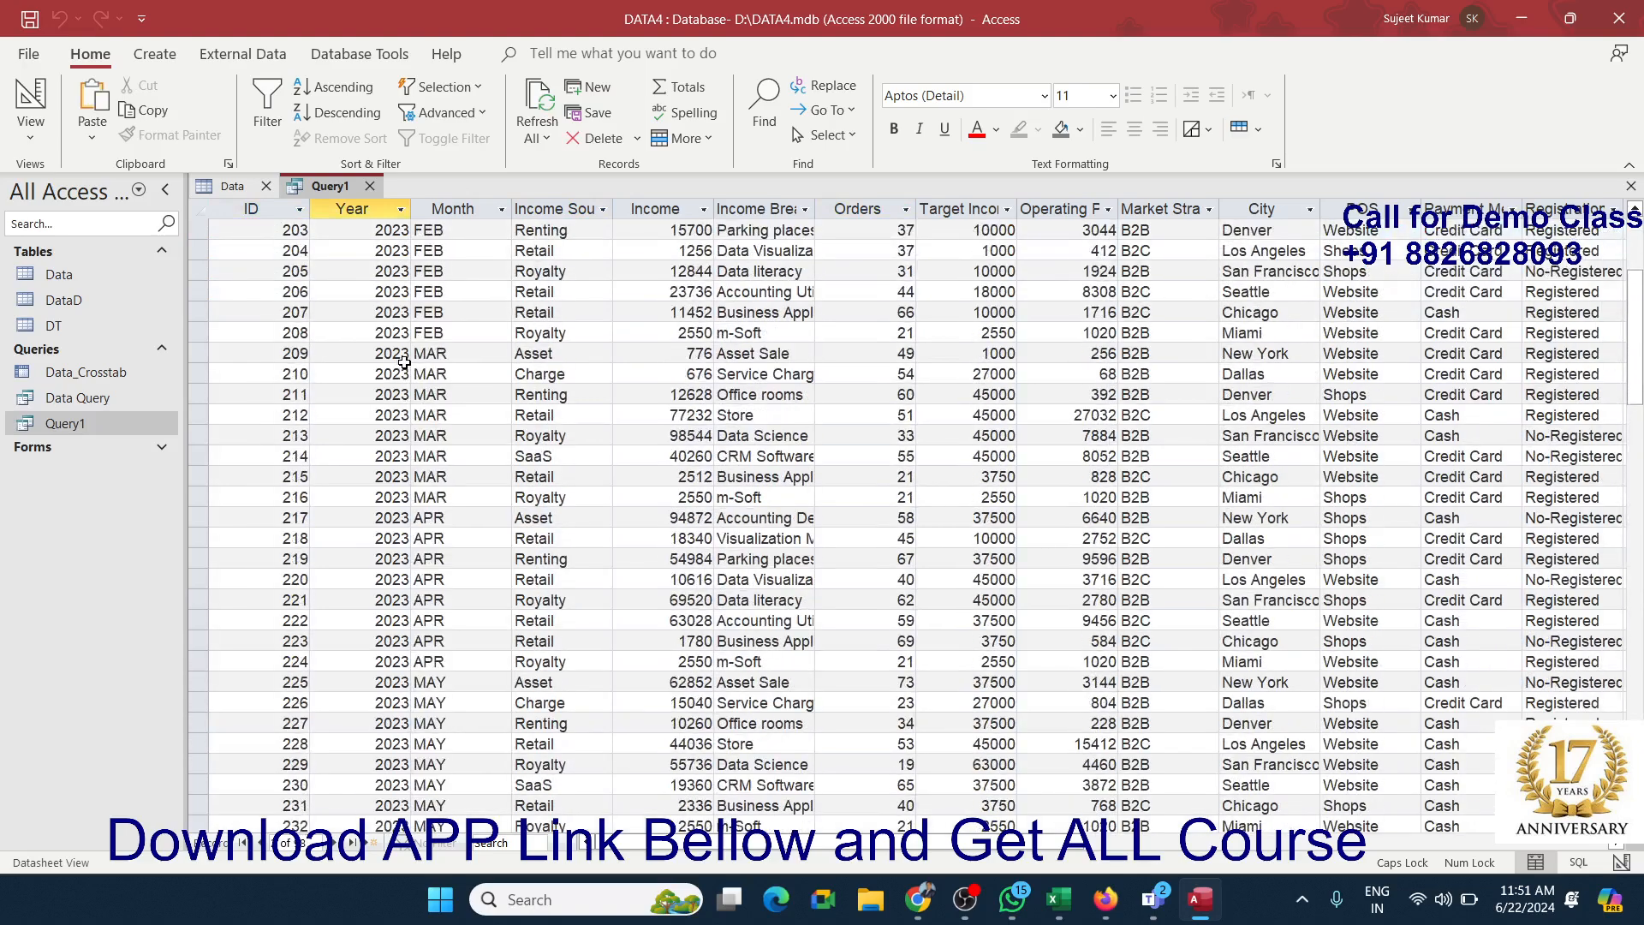
scroll(403, 363, up, 3)
click(371, 186)
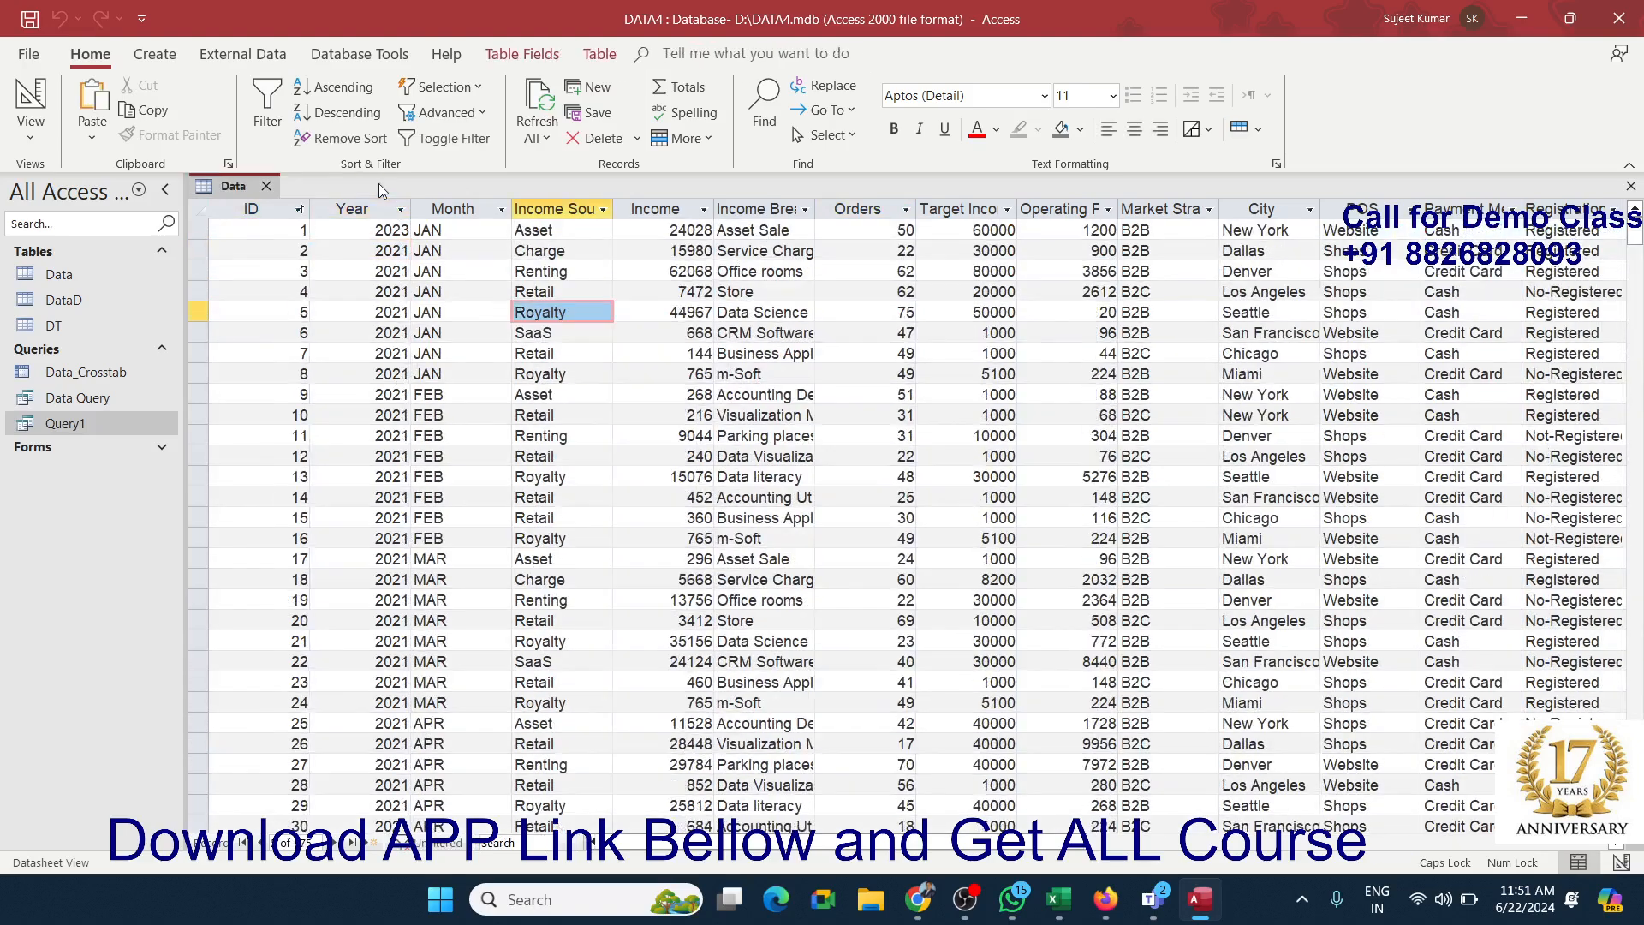
click(266, 186)
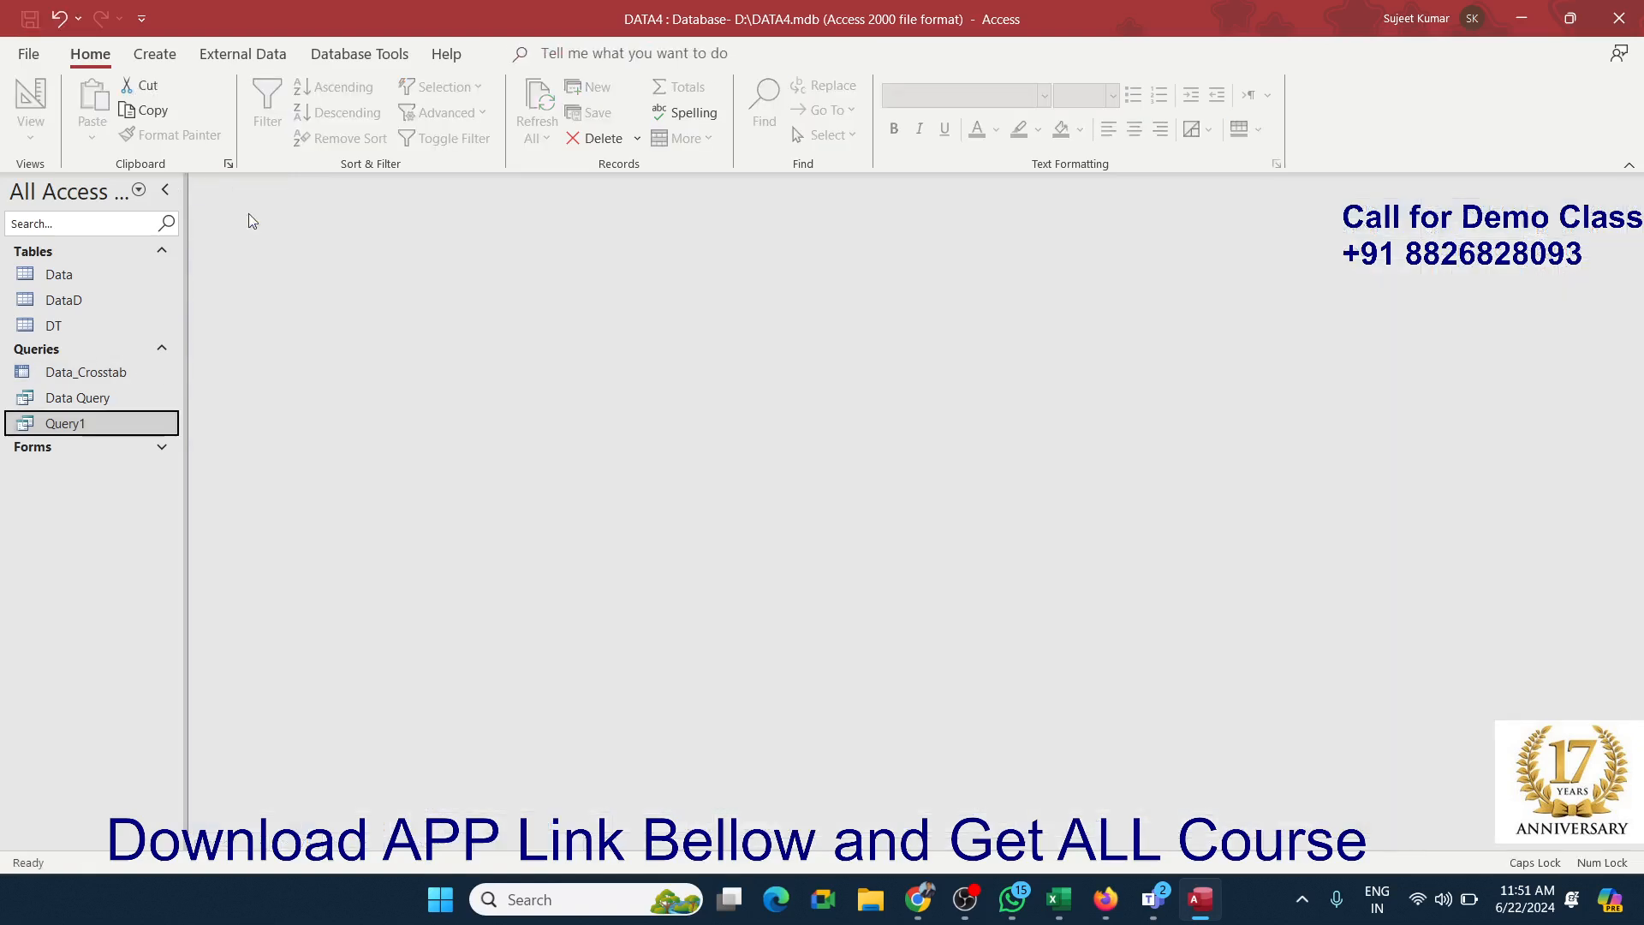
Step: Open Query1 in Design View and review its all-fields column and the Year column in the design grid
right_click(147, 421)
click(199, 465)
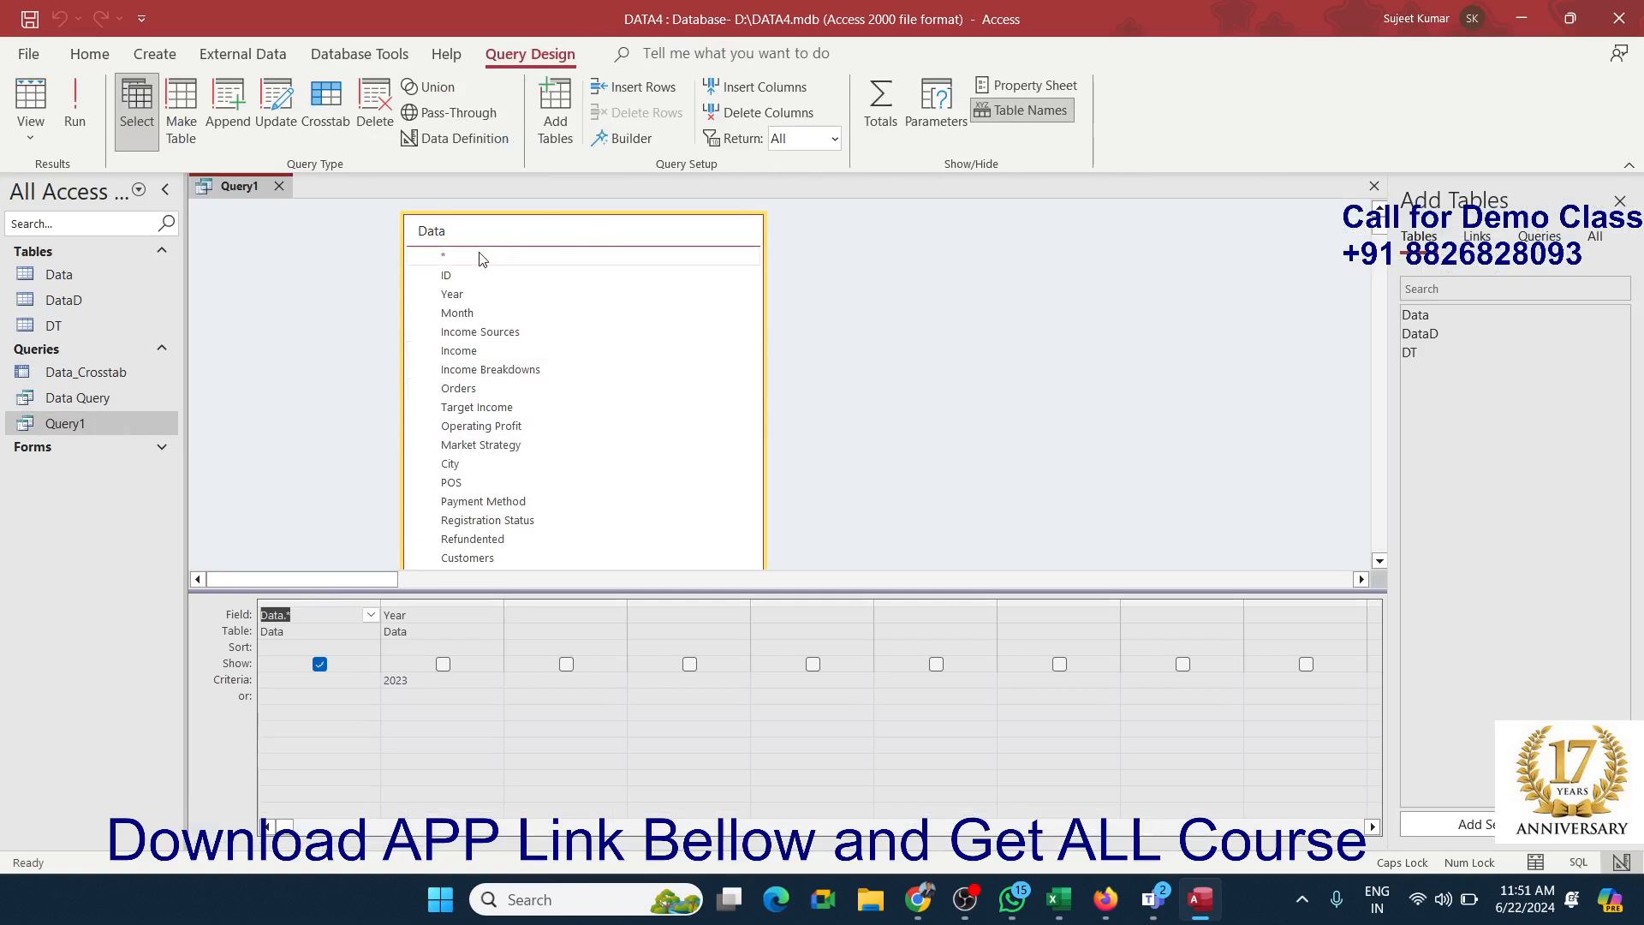
click(319, 610)
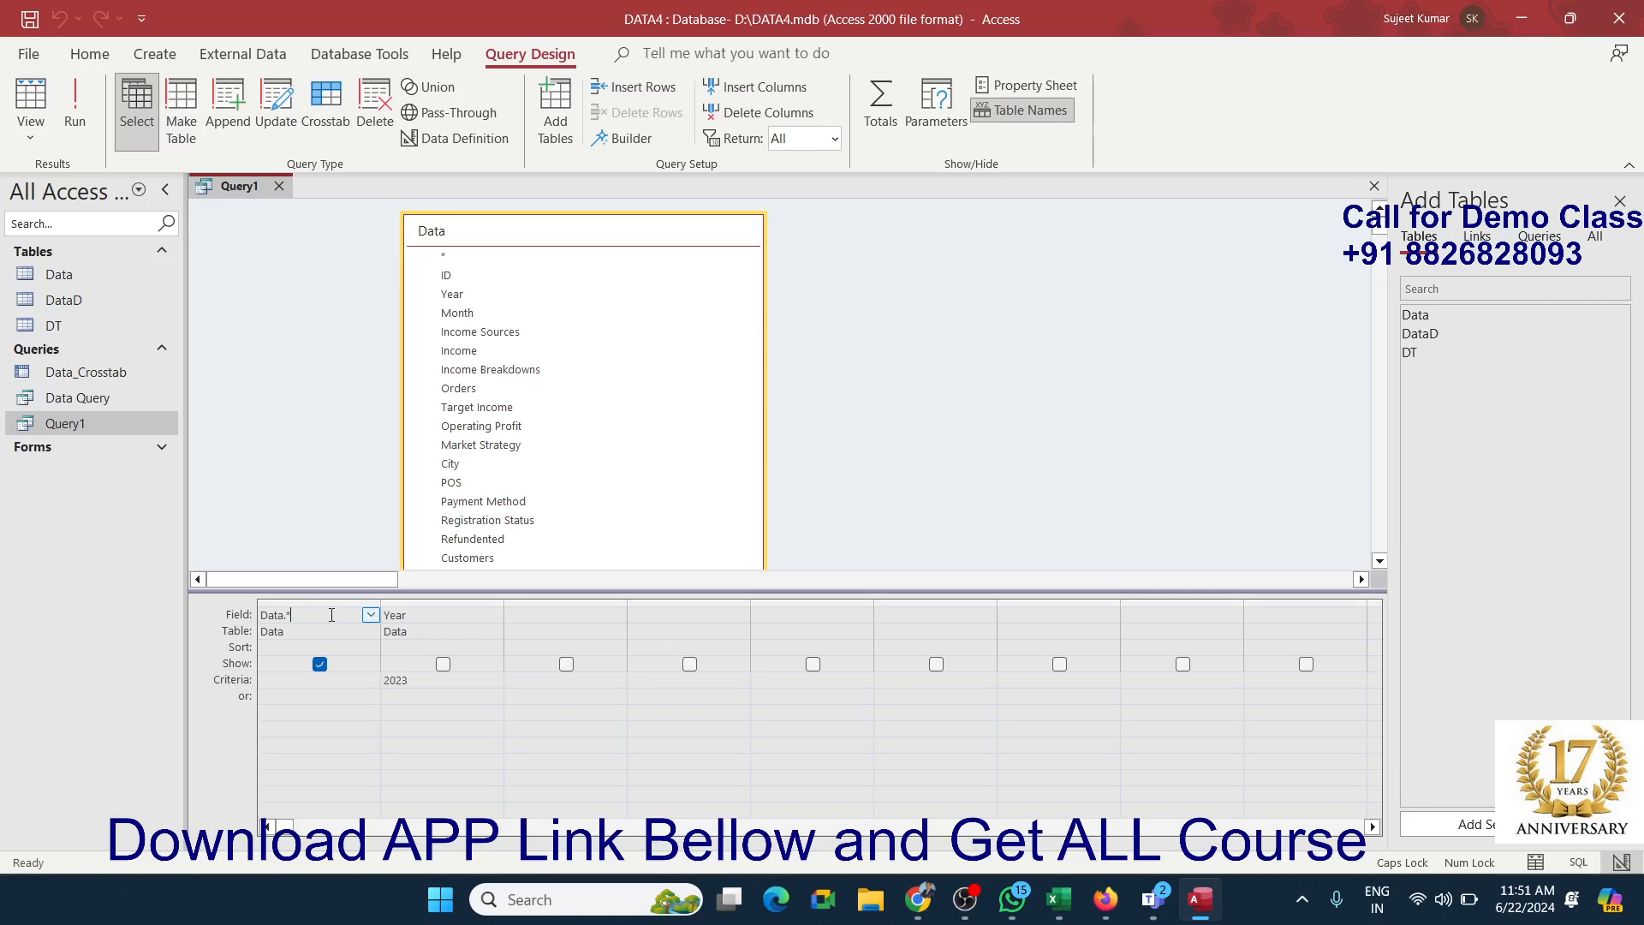
click(467, 621)
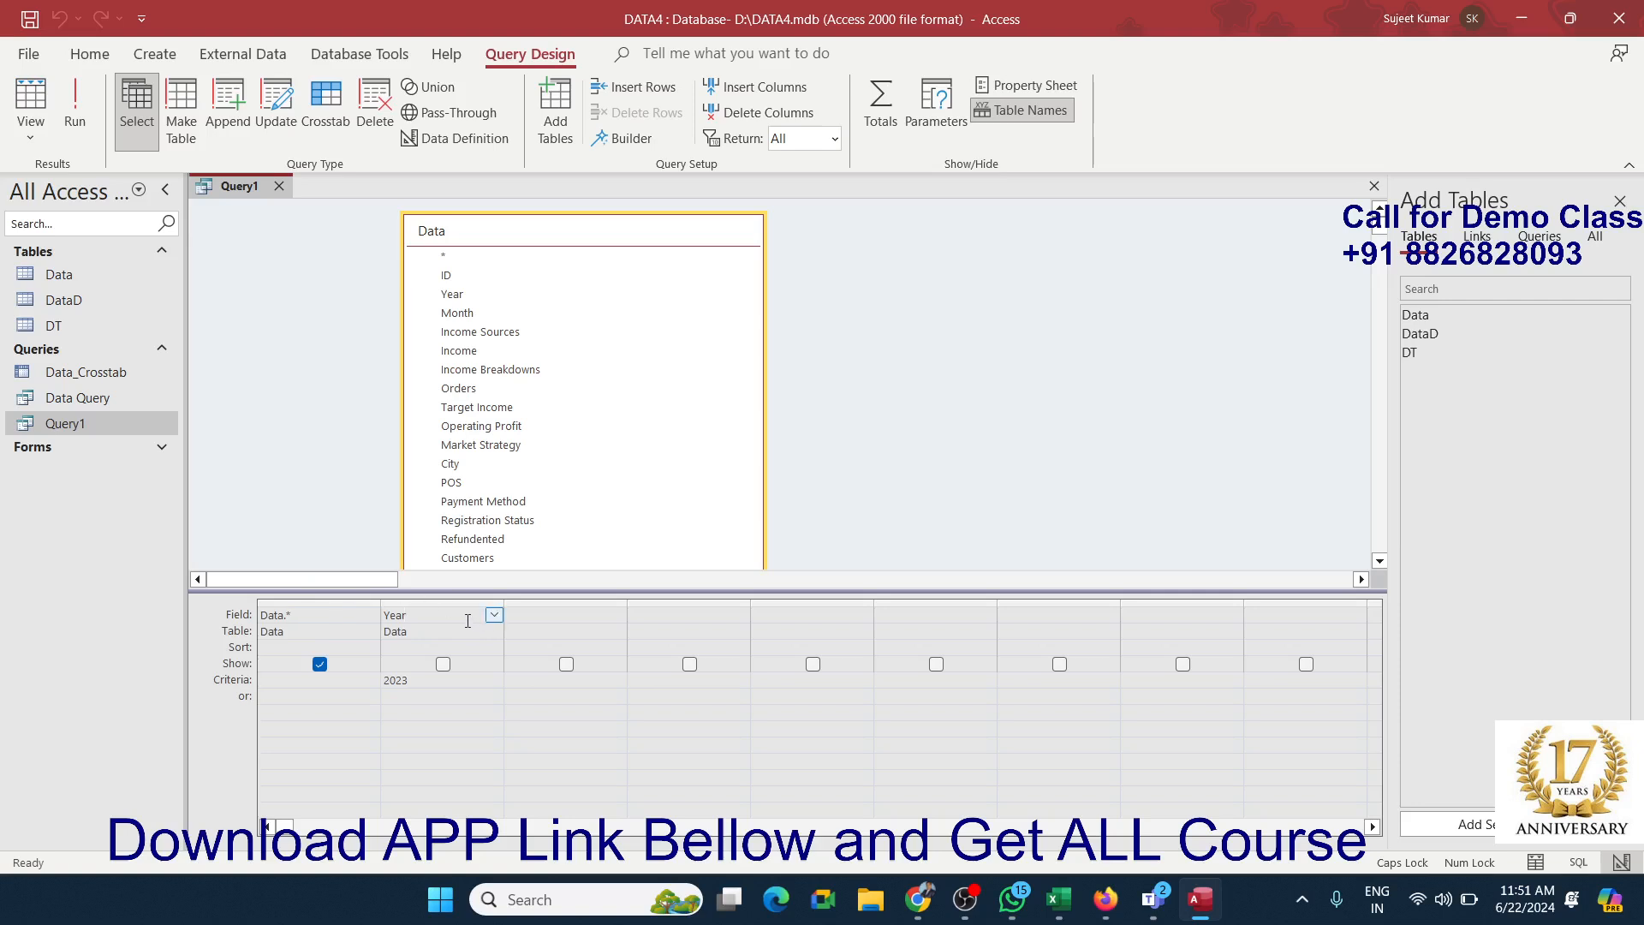
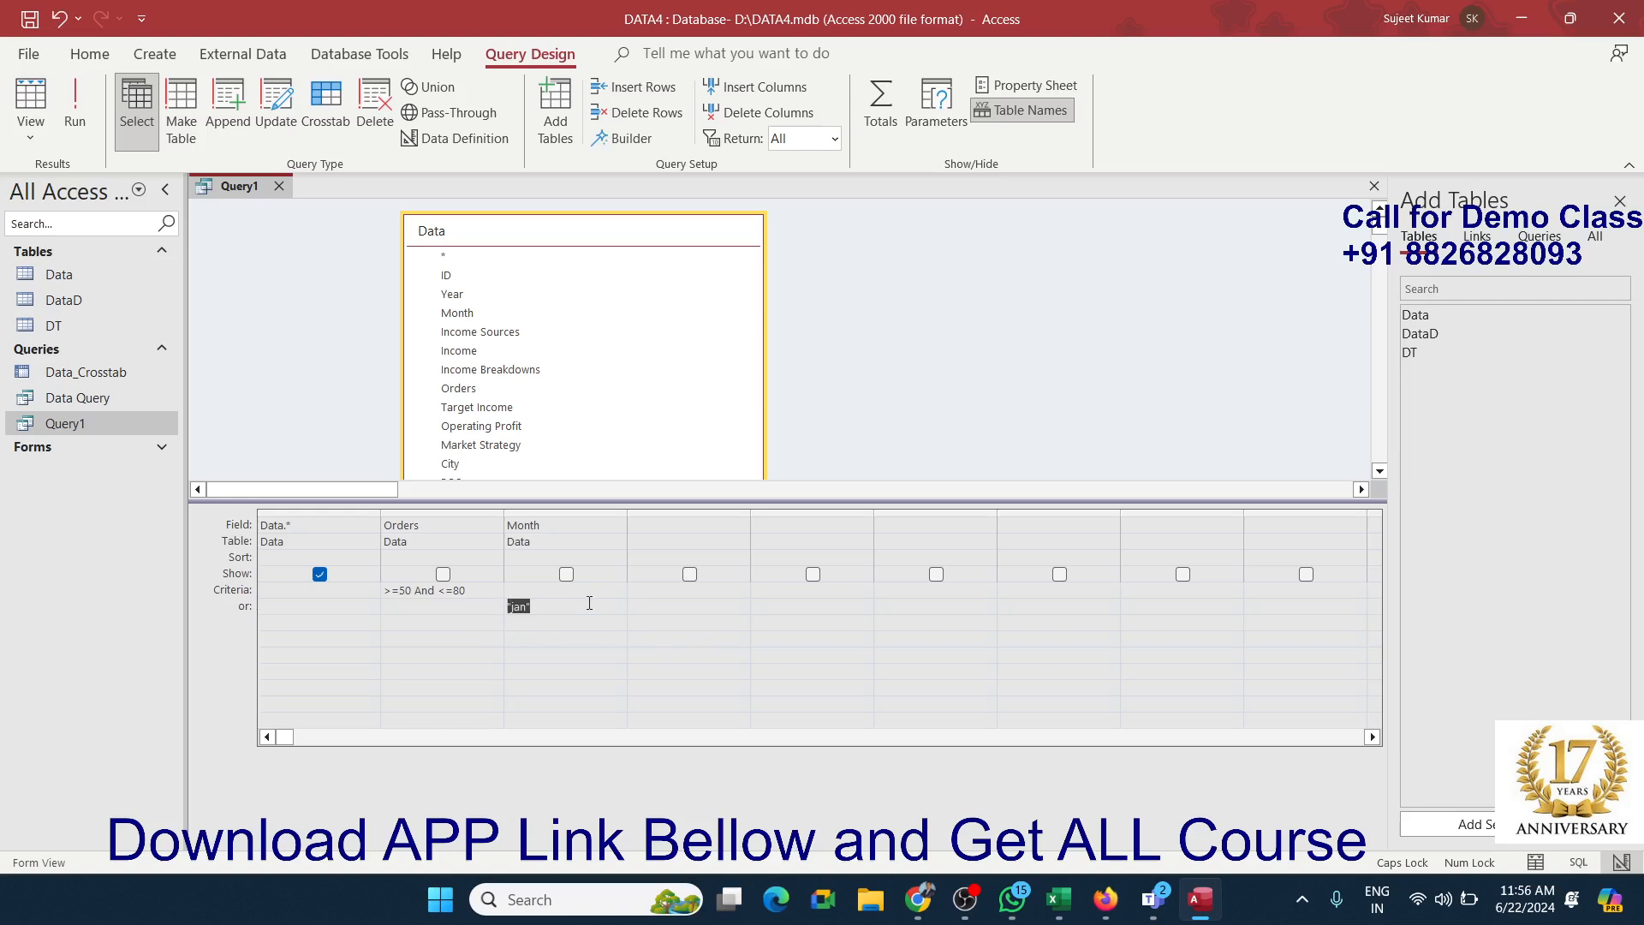
Step: Clear Month's alternative criterion, set its main criteria to jan Or feb Or mar alongside the Orders condition, and save and close Query1
key(Delete)
drag(475, 591, 385, 597)
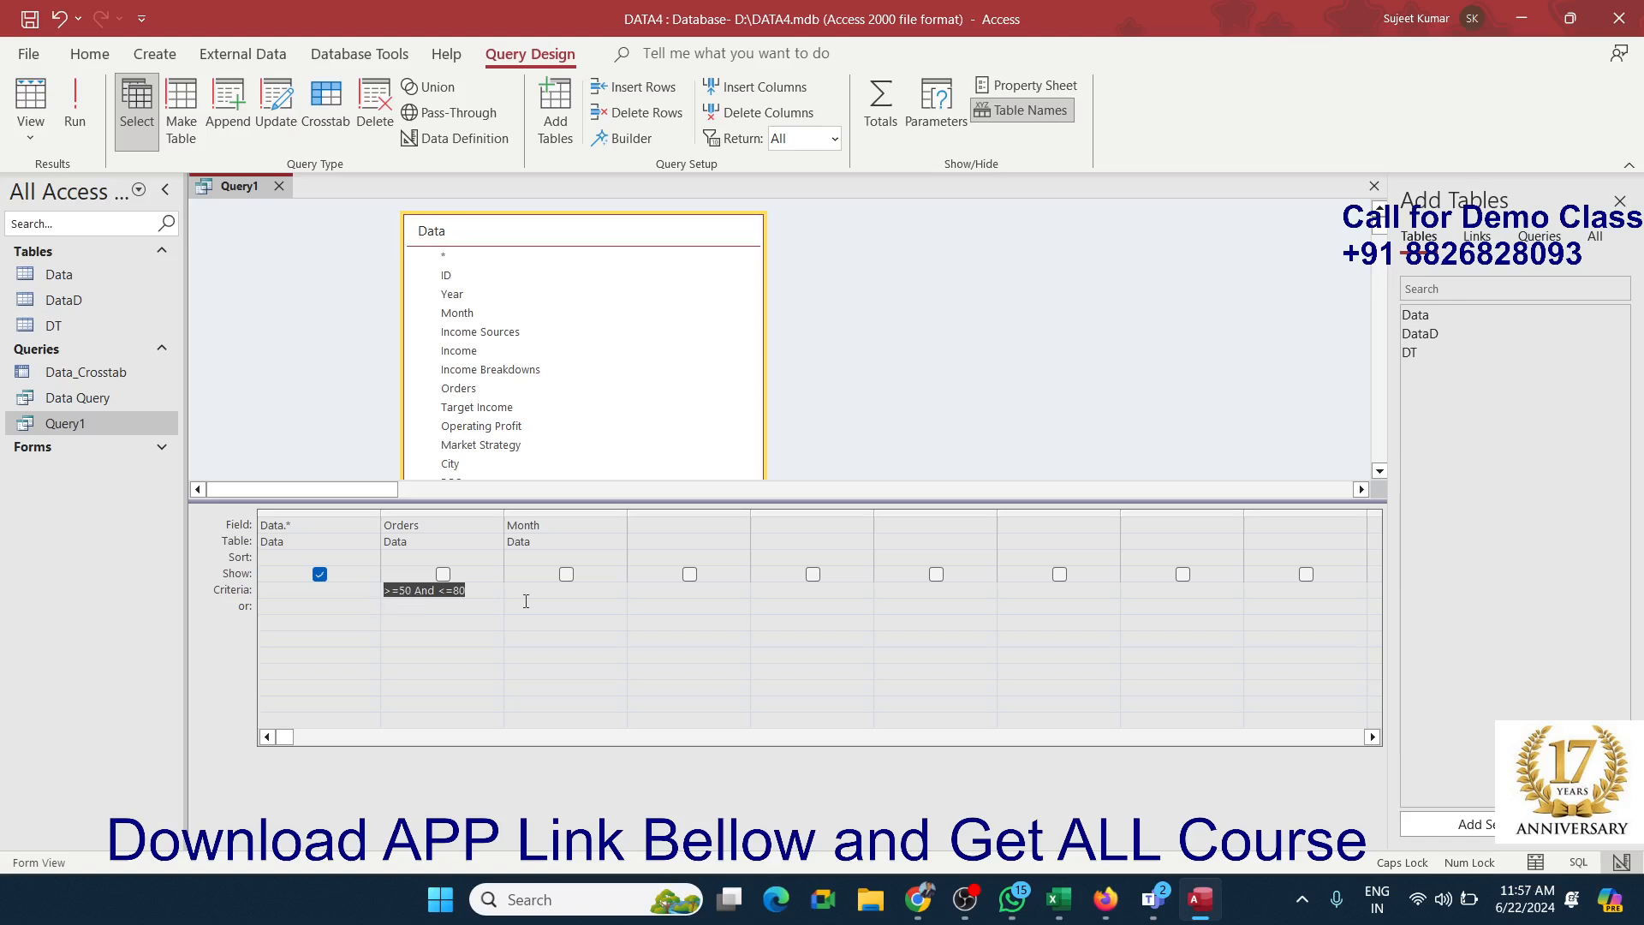
click(525, 589)
text(jan O)
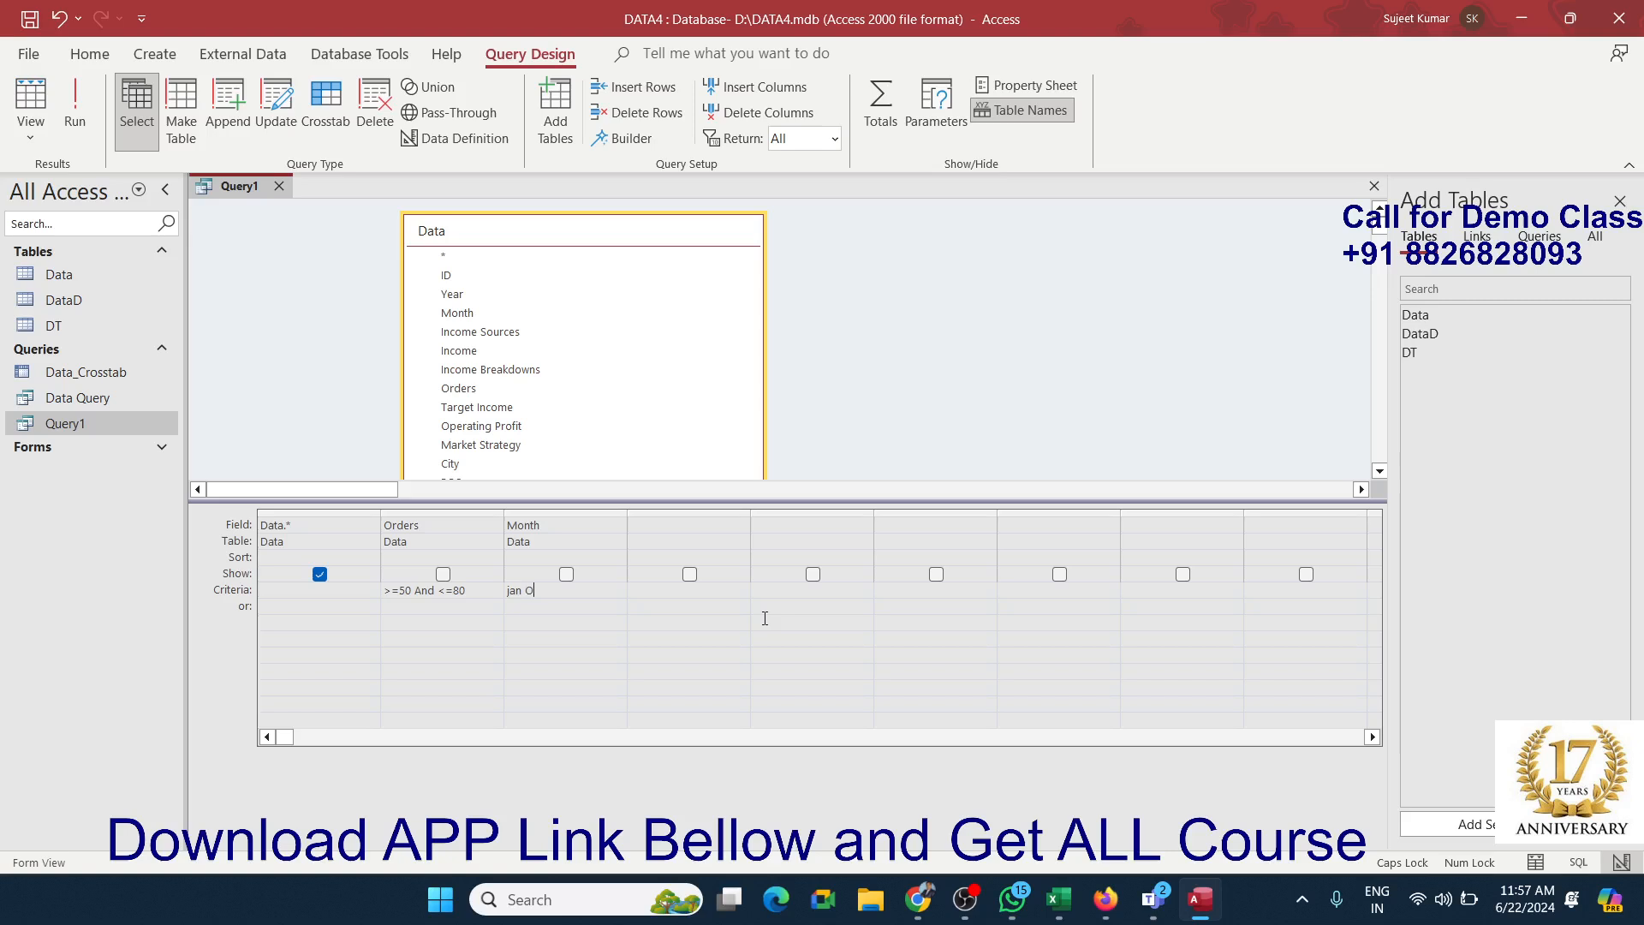
text(R feb OR mar)
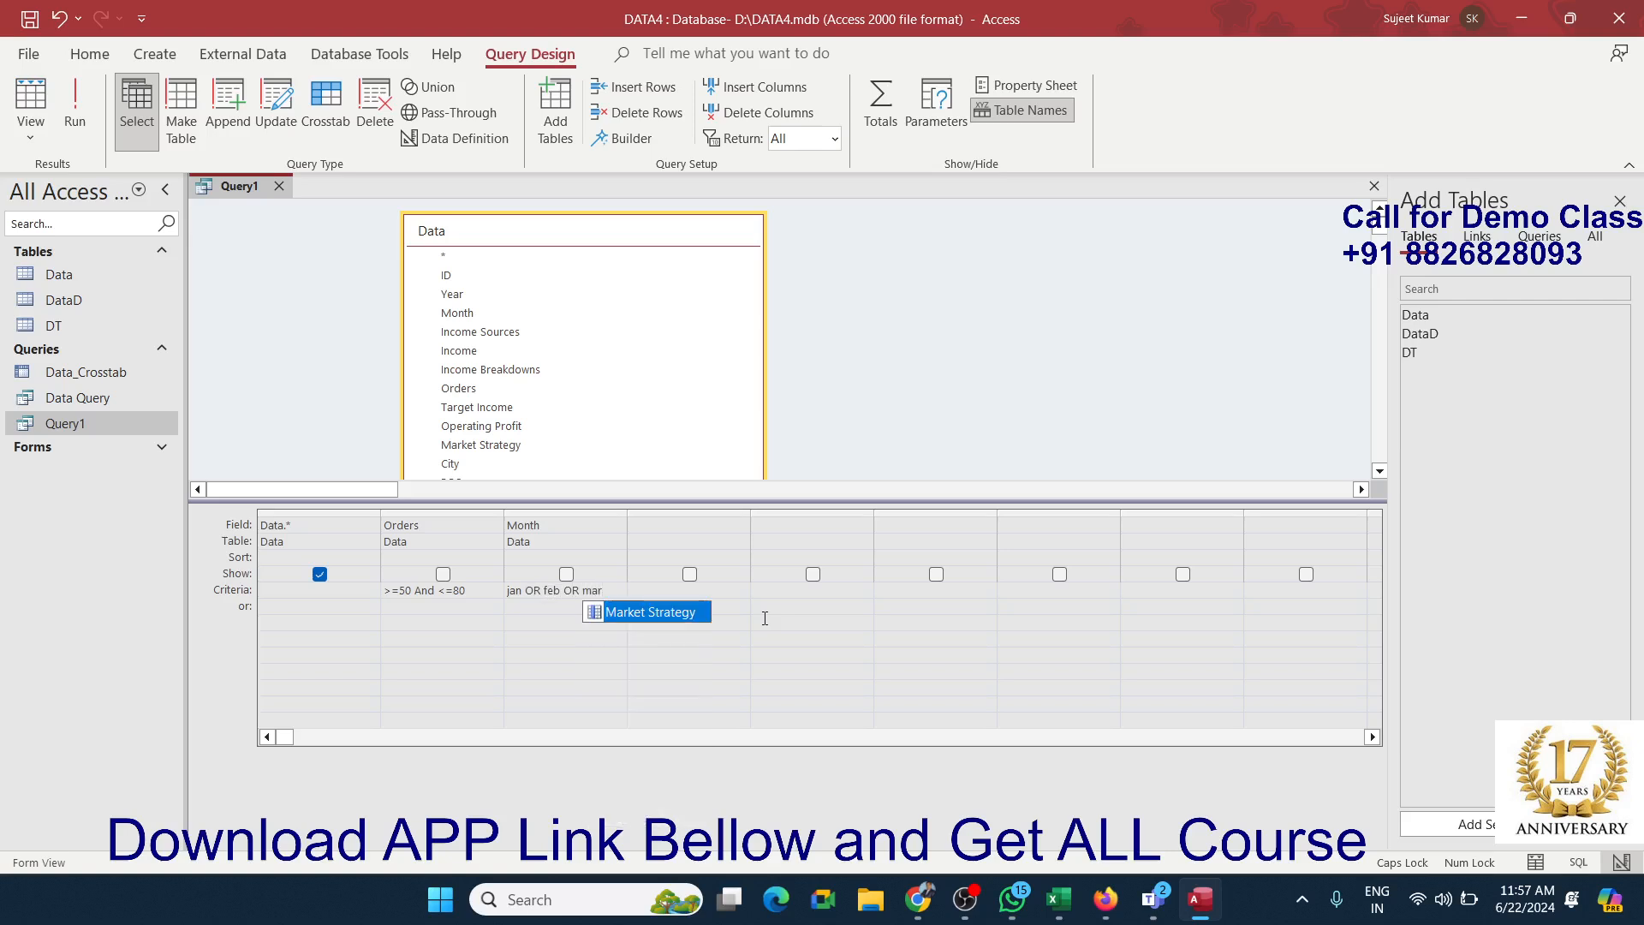
click(650, 675)
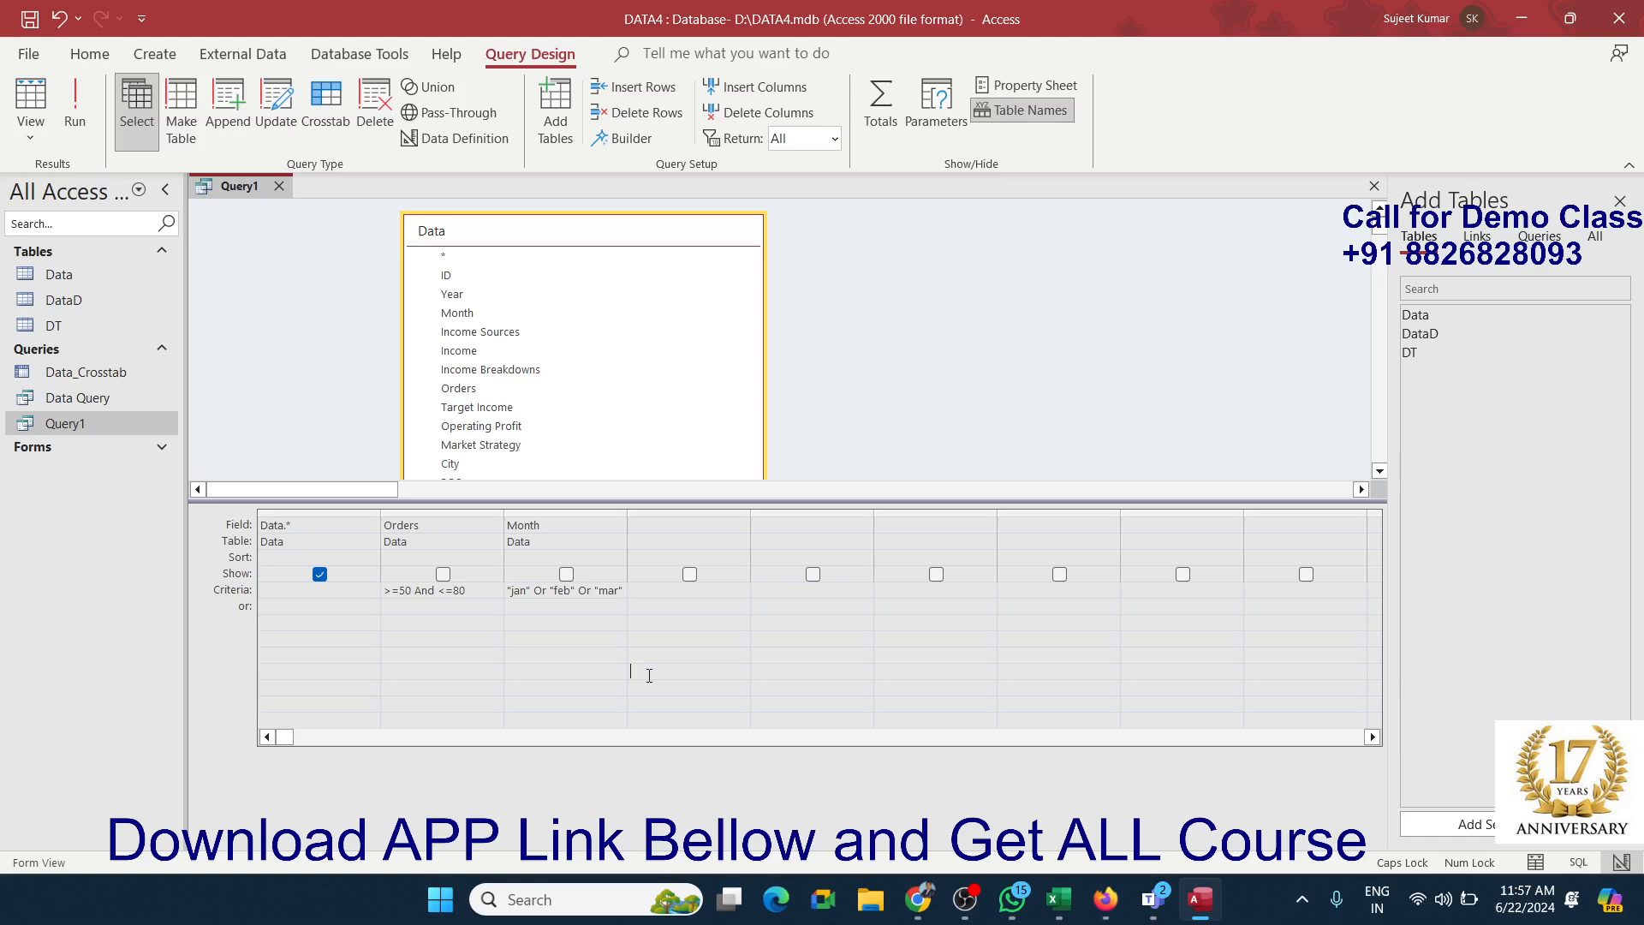
click(231, 589)
click(531, 607)
key(Down)
click(278, 186)
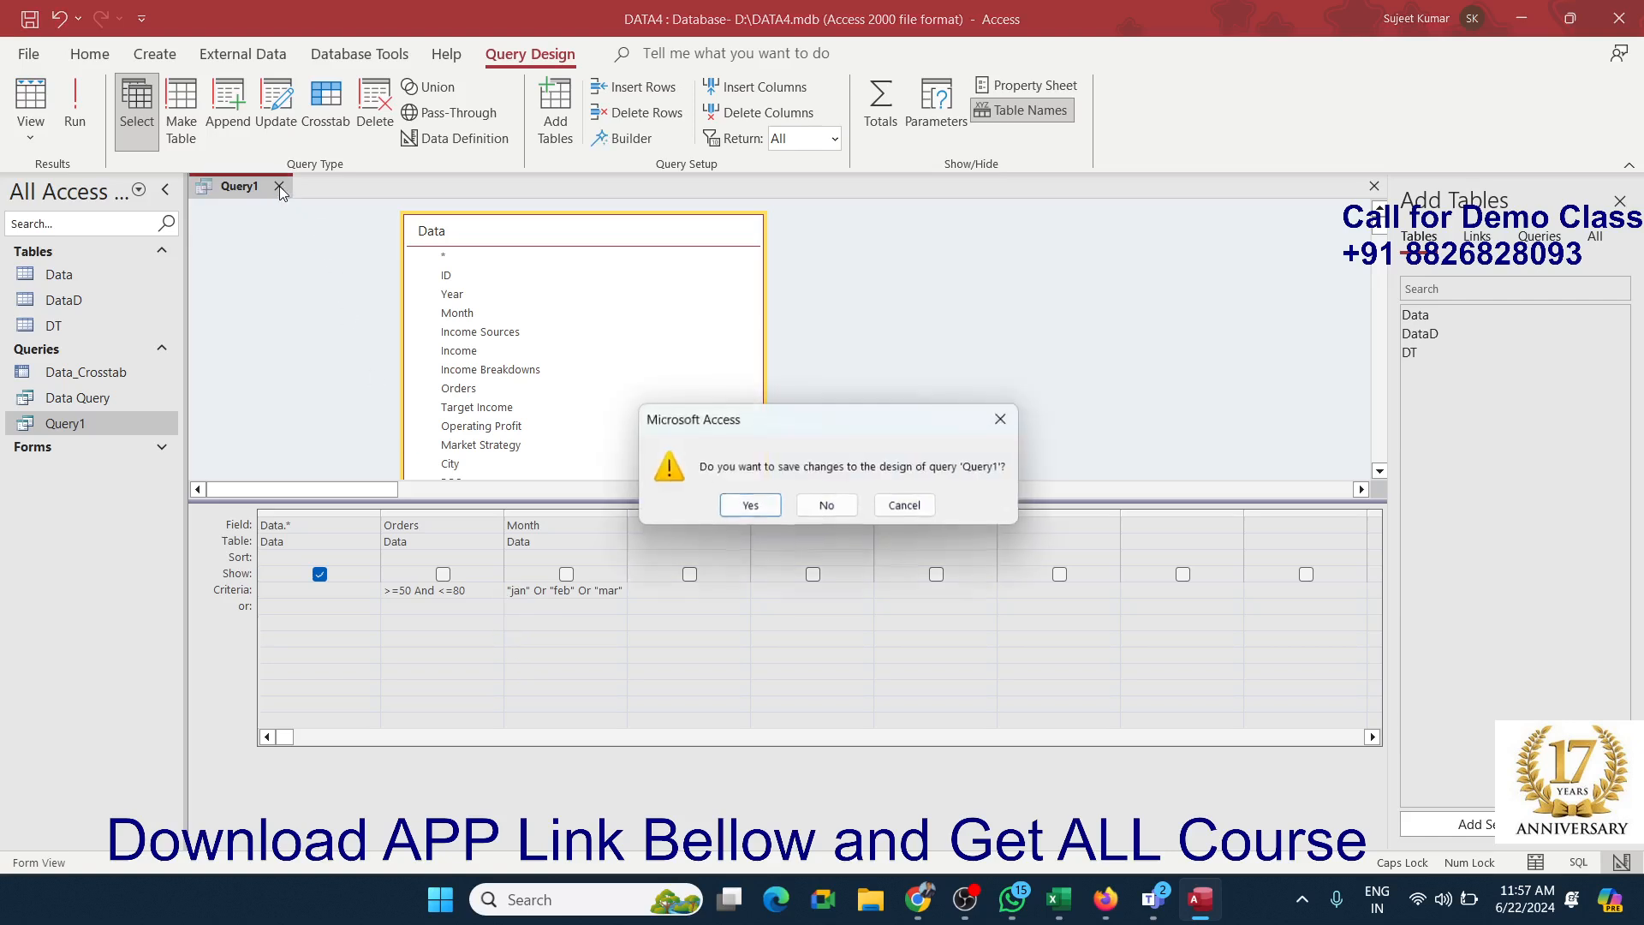
click(750, 506)
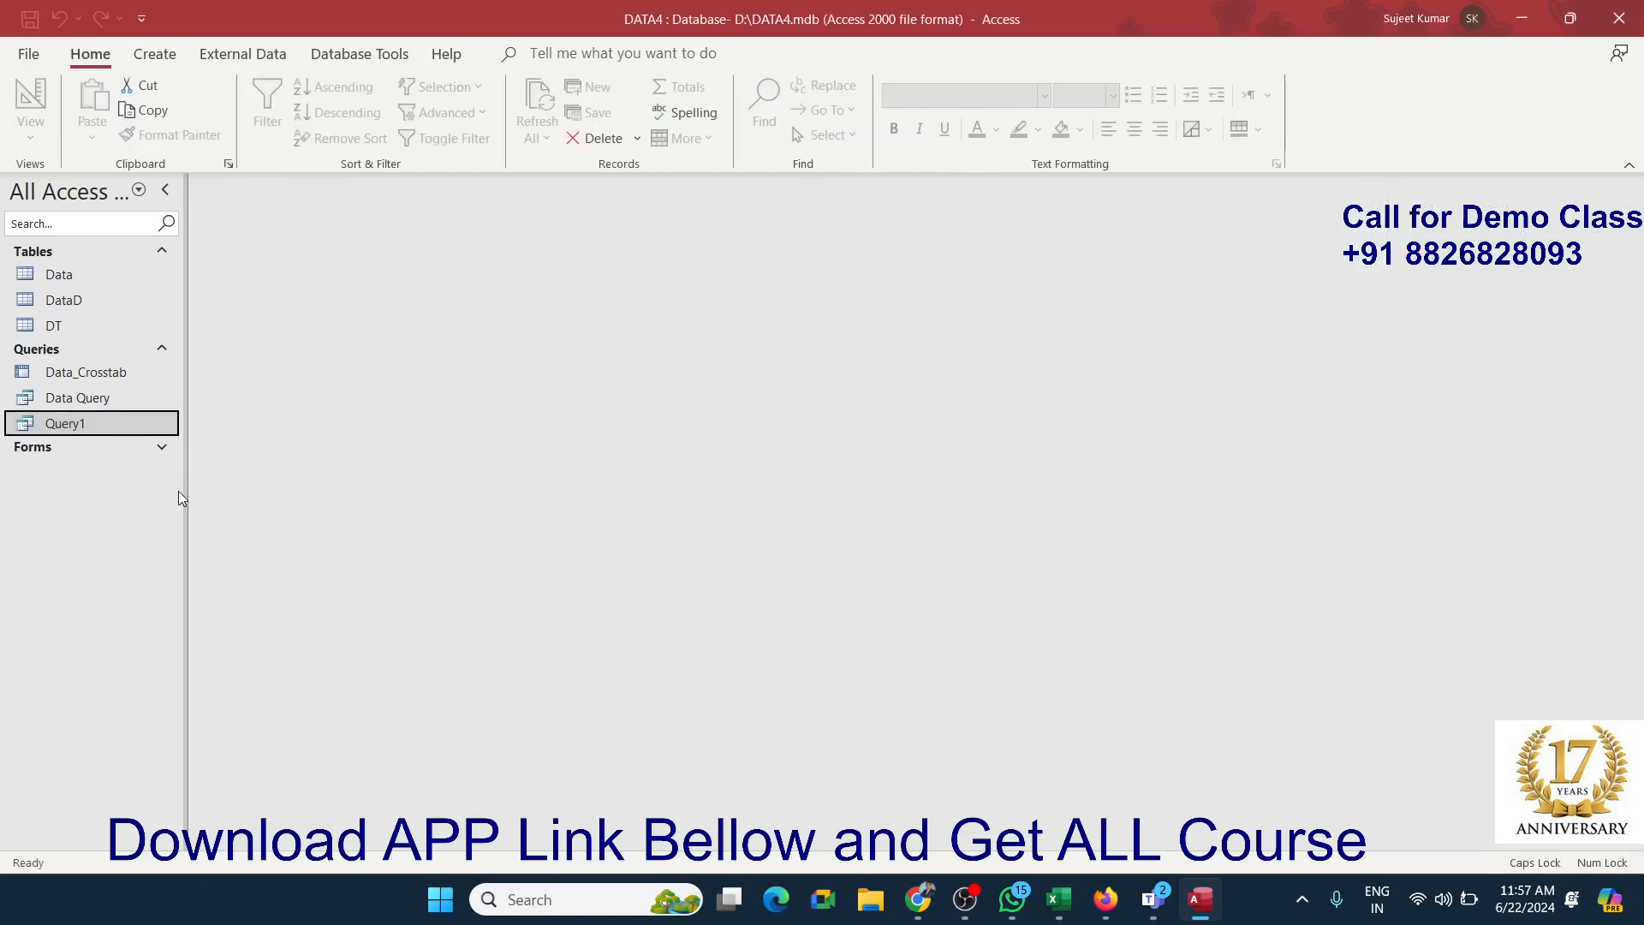
Step: Open Query1, check its Month and Orders values against the criteria, and close the datasheet
double_click(144, 426)
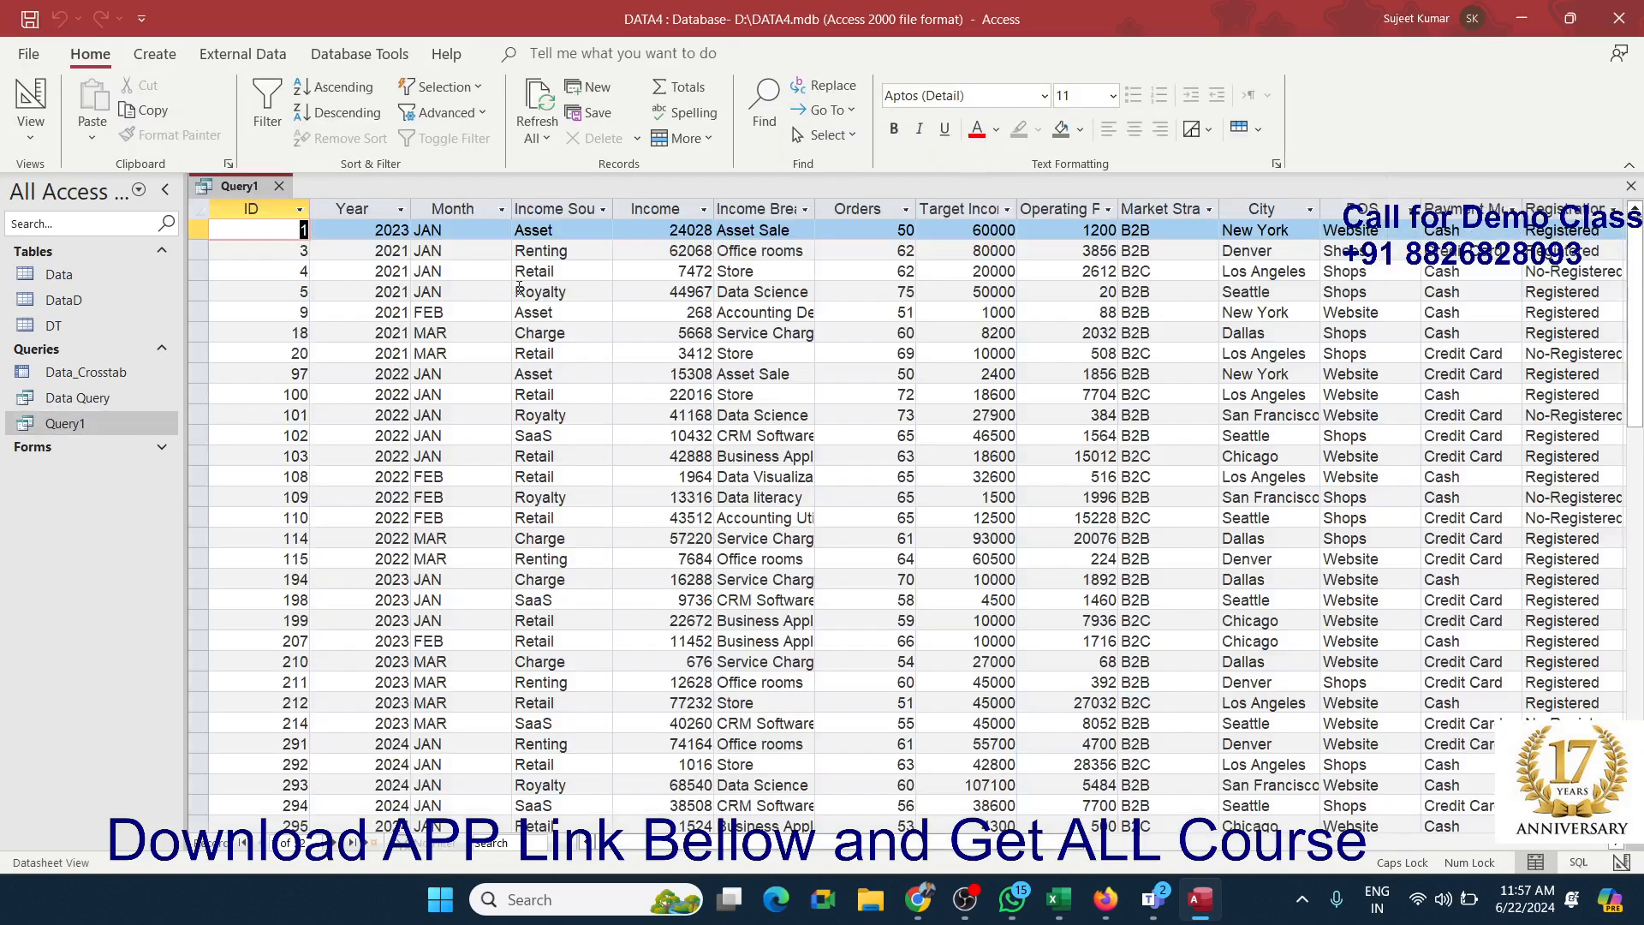
click(454, 250)
double_click(437, 497)
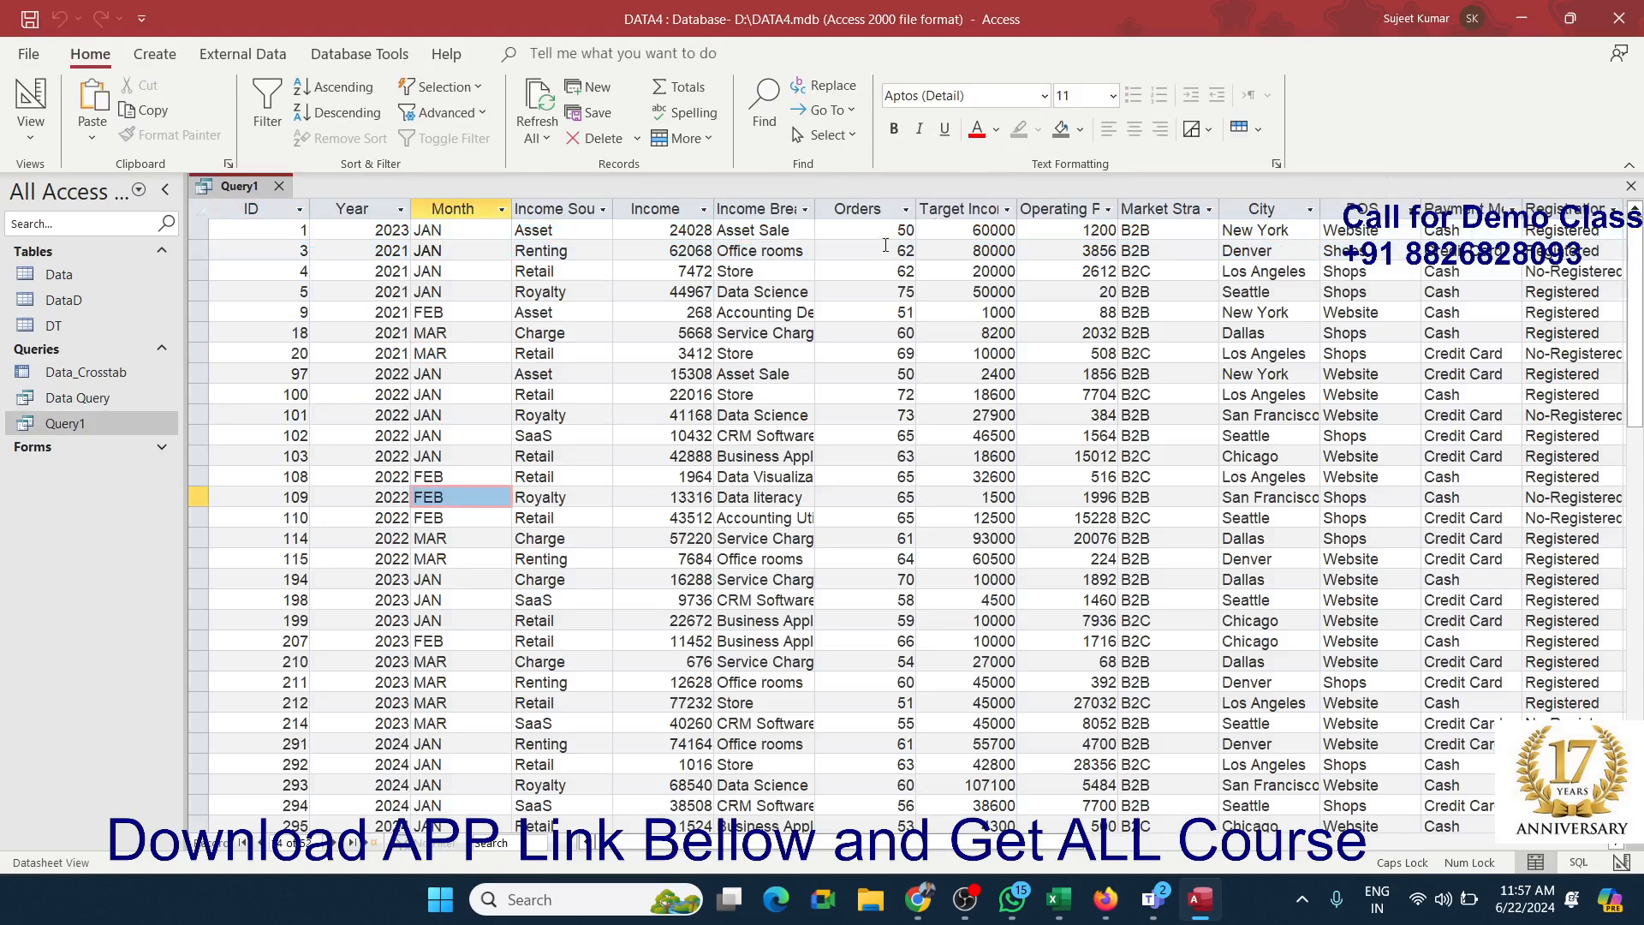
click(867, 208)
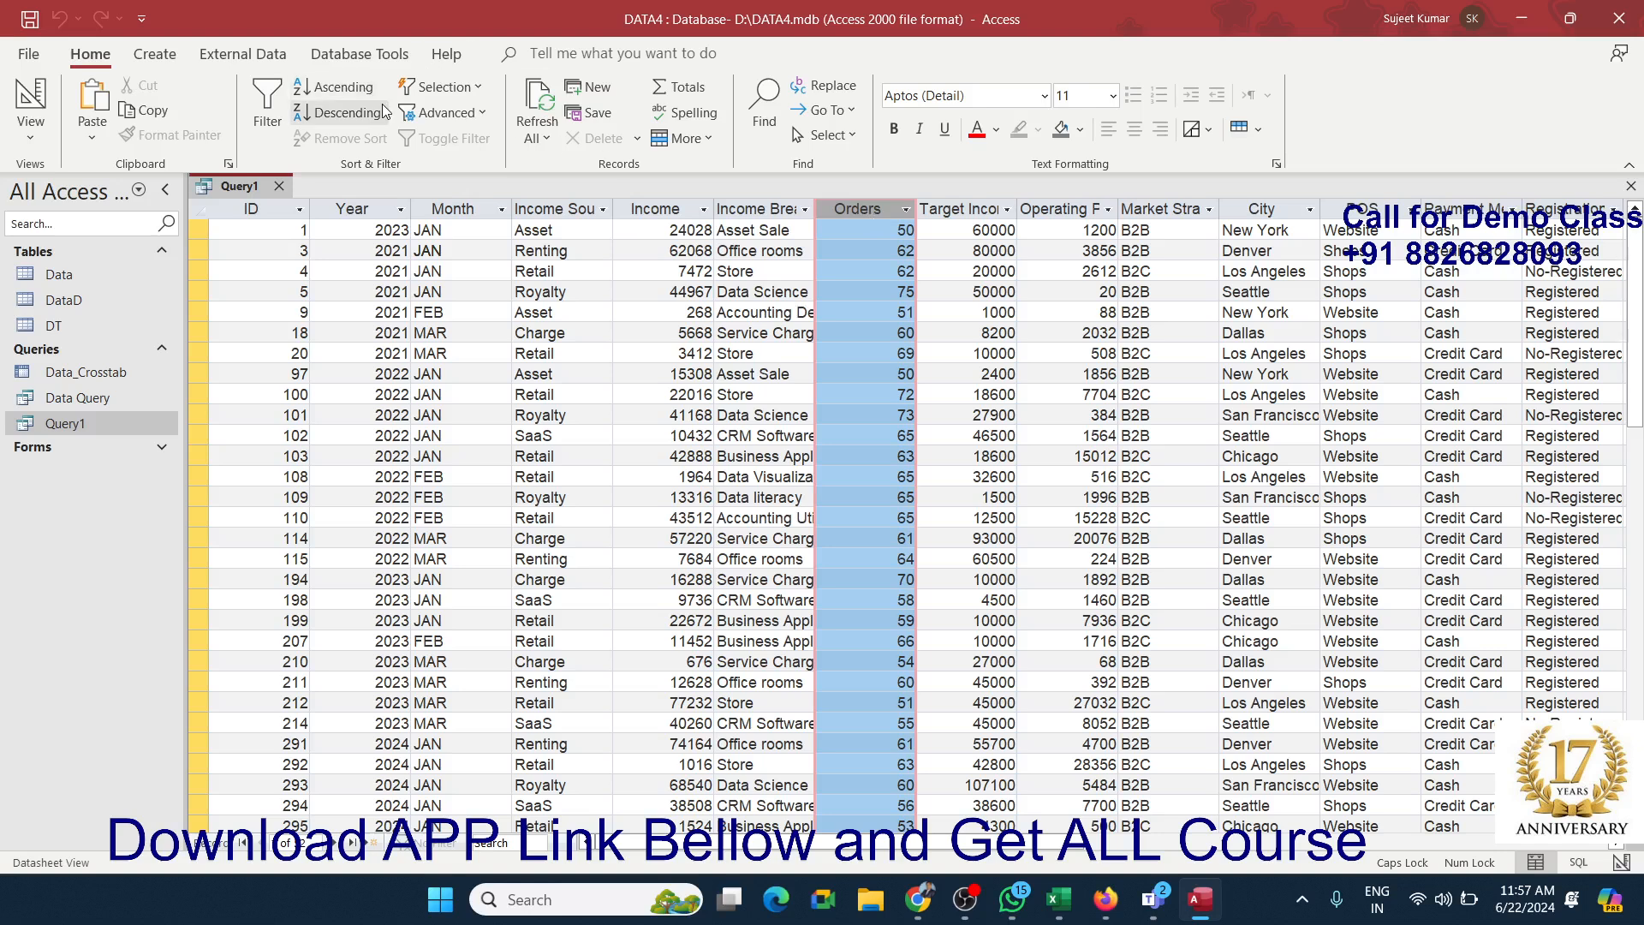
click(279, 186)
Step: Reopen Query1 in Design View to review its field and criteria setup, and close it without changes
right_click(112, 426)
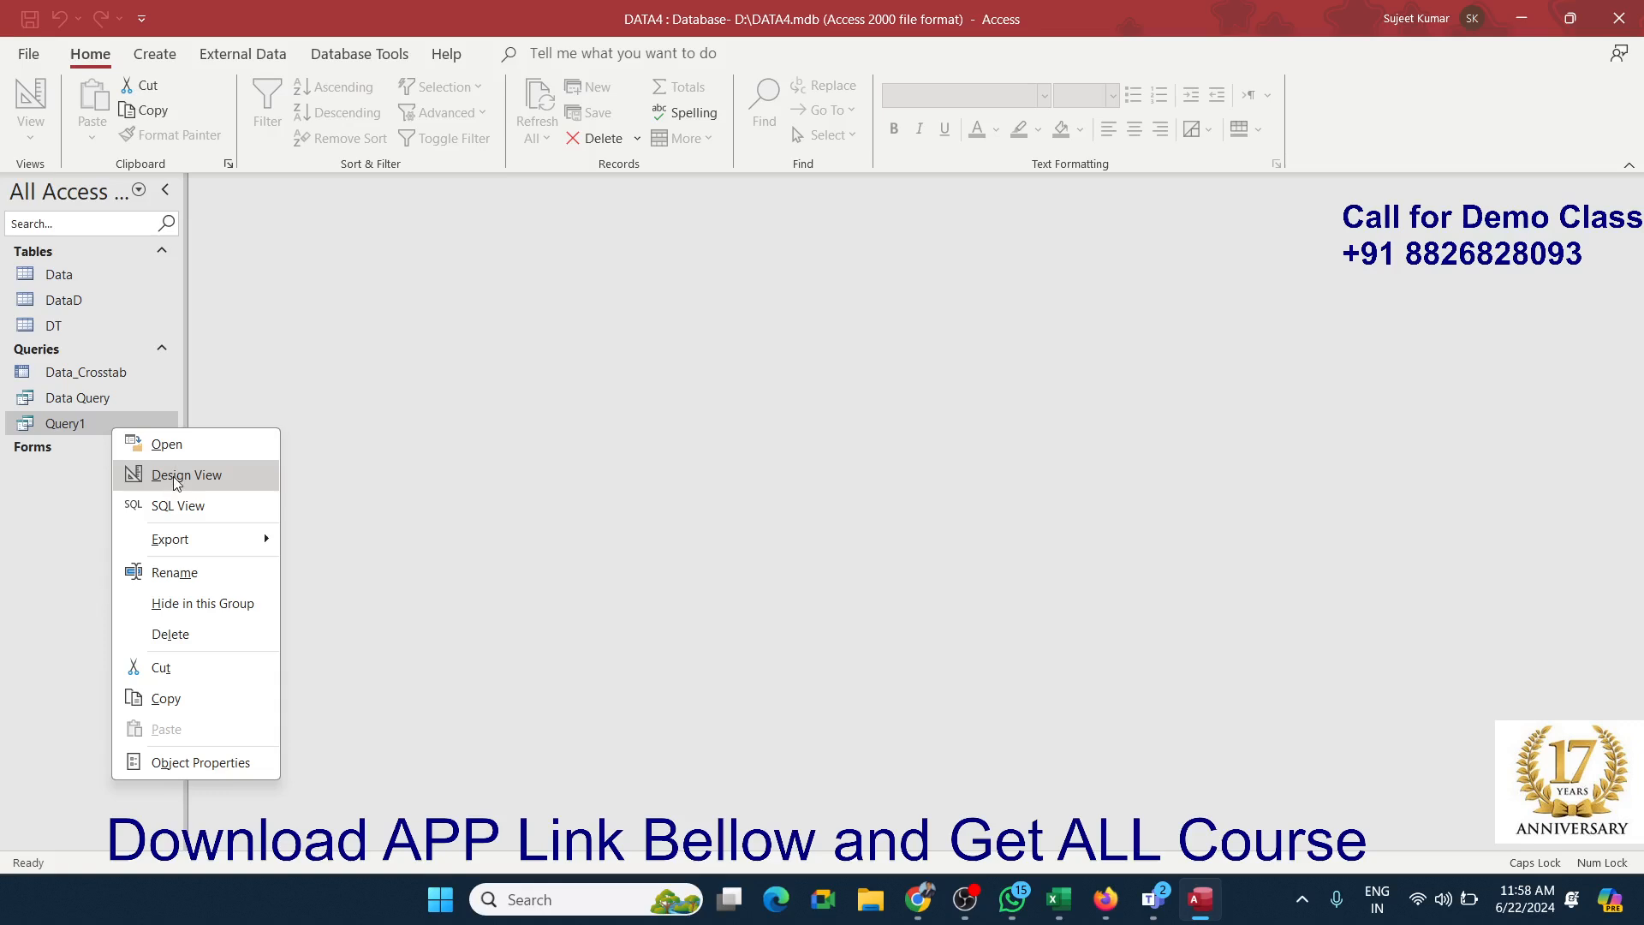
click(175, 479)
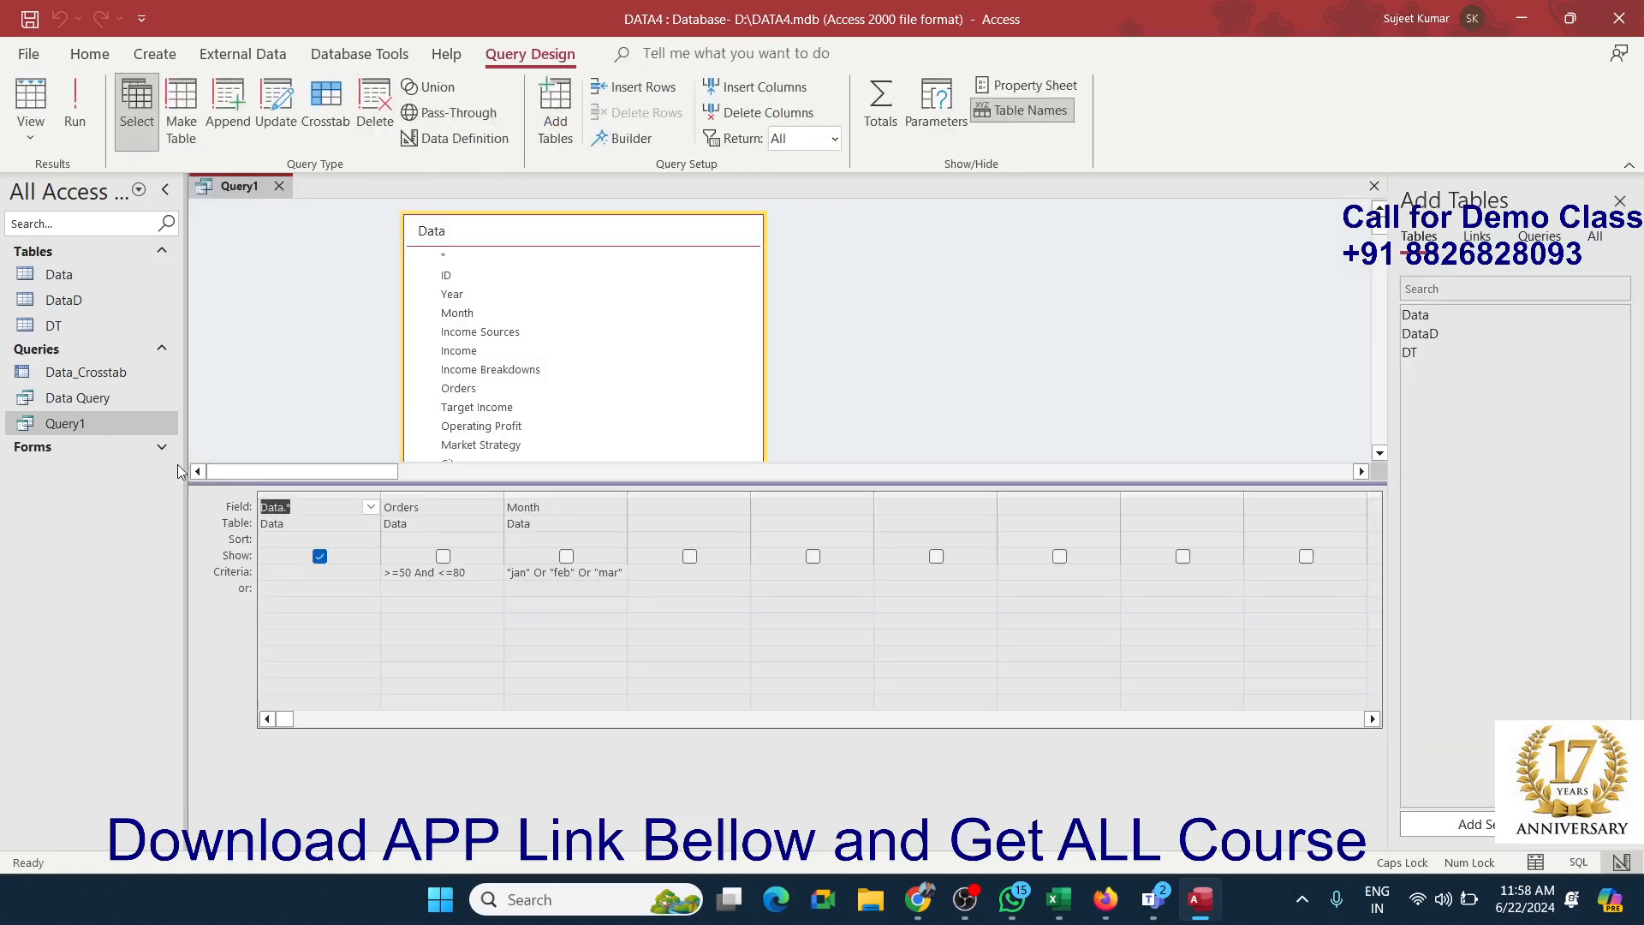
click(315, 502)
click(275, 189)
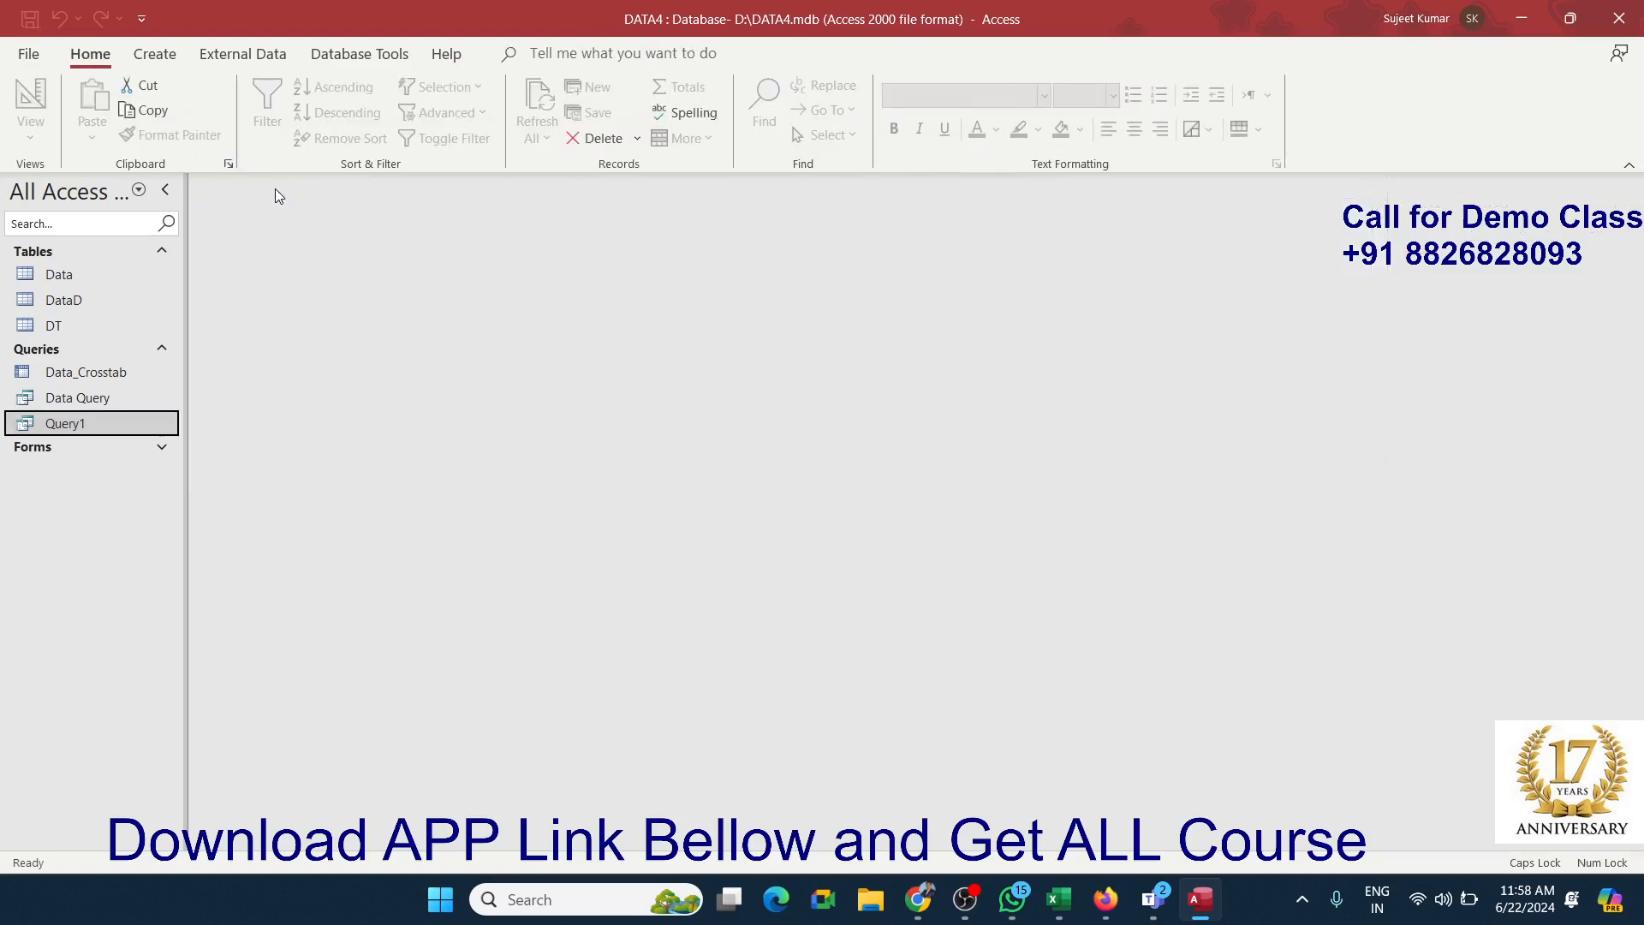
Step: Start a new query in Query Design, add the Data table, and enlarge its field list
click(155, 55)
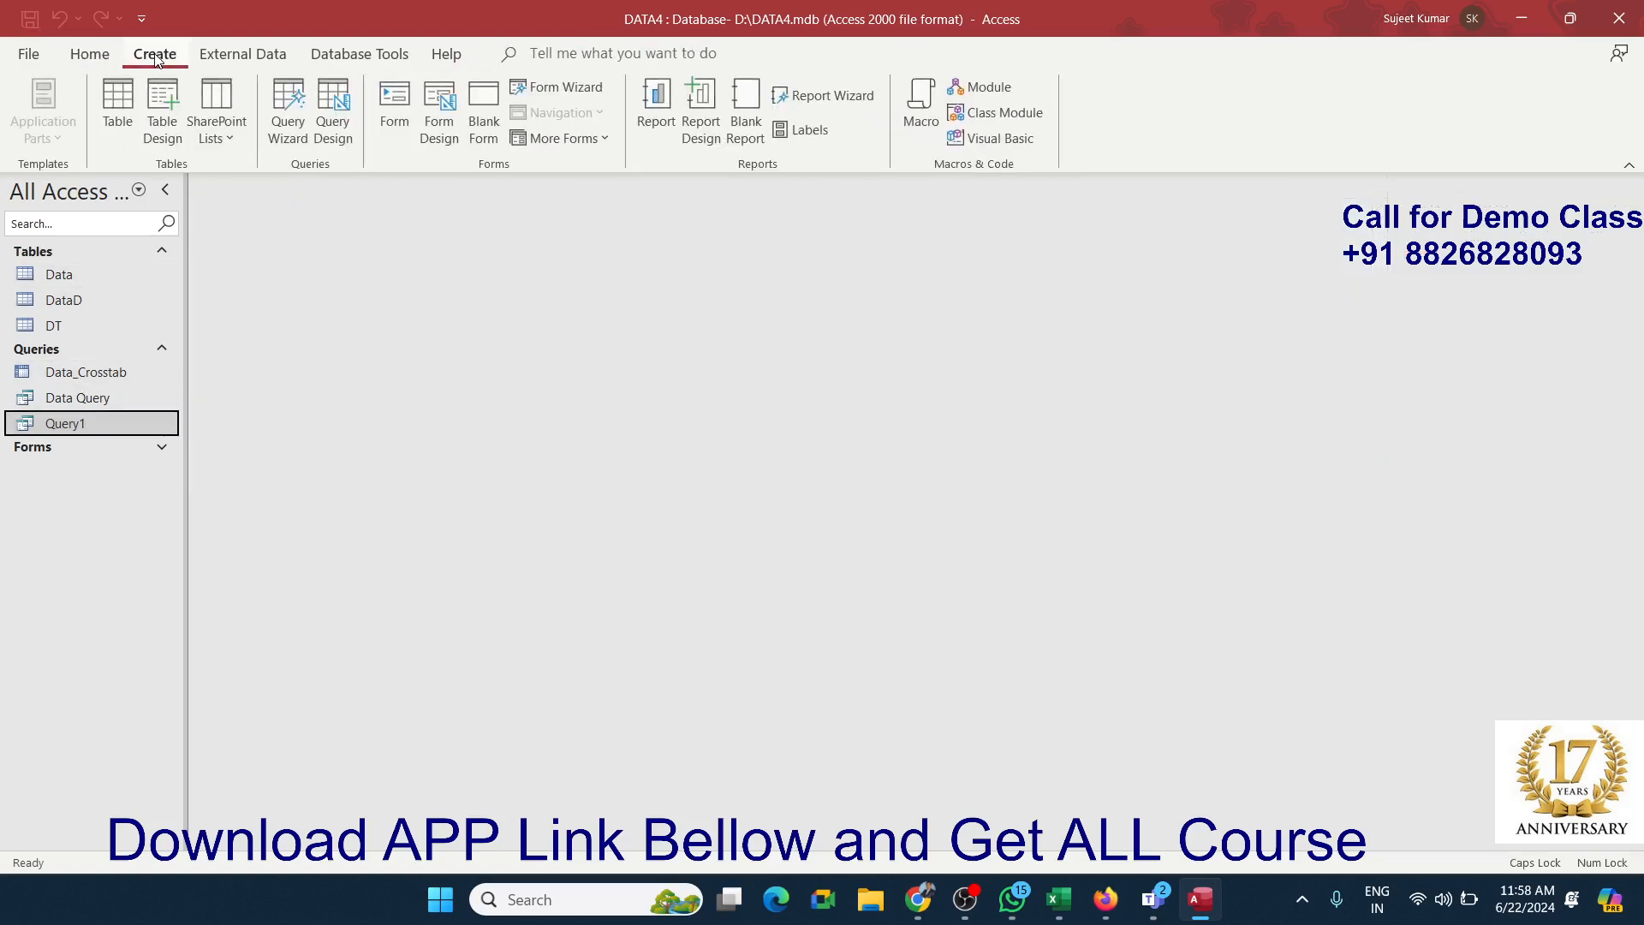
click(340, 144)
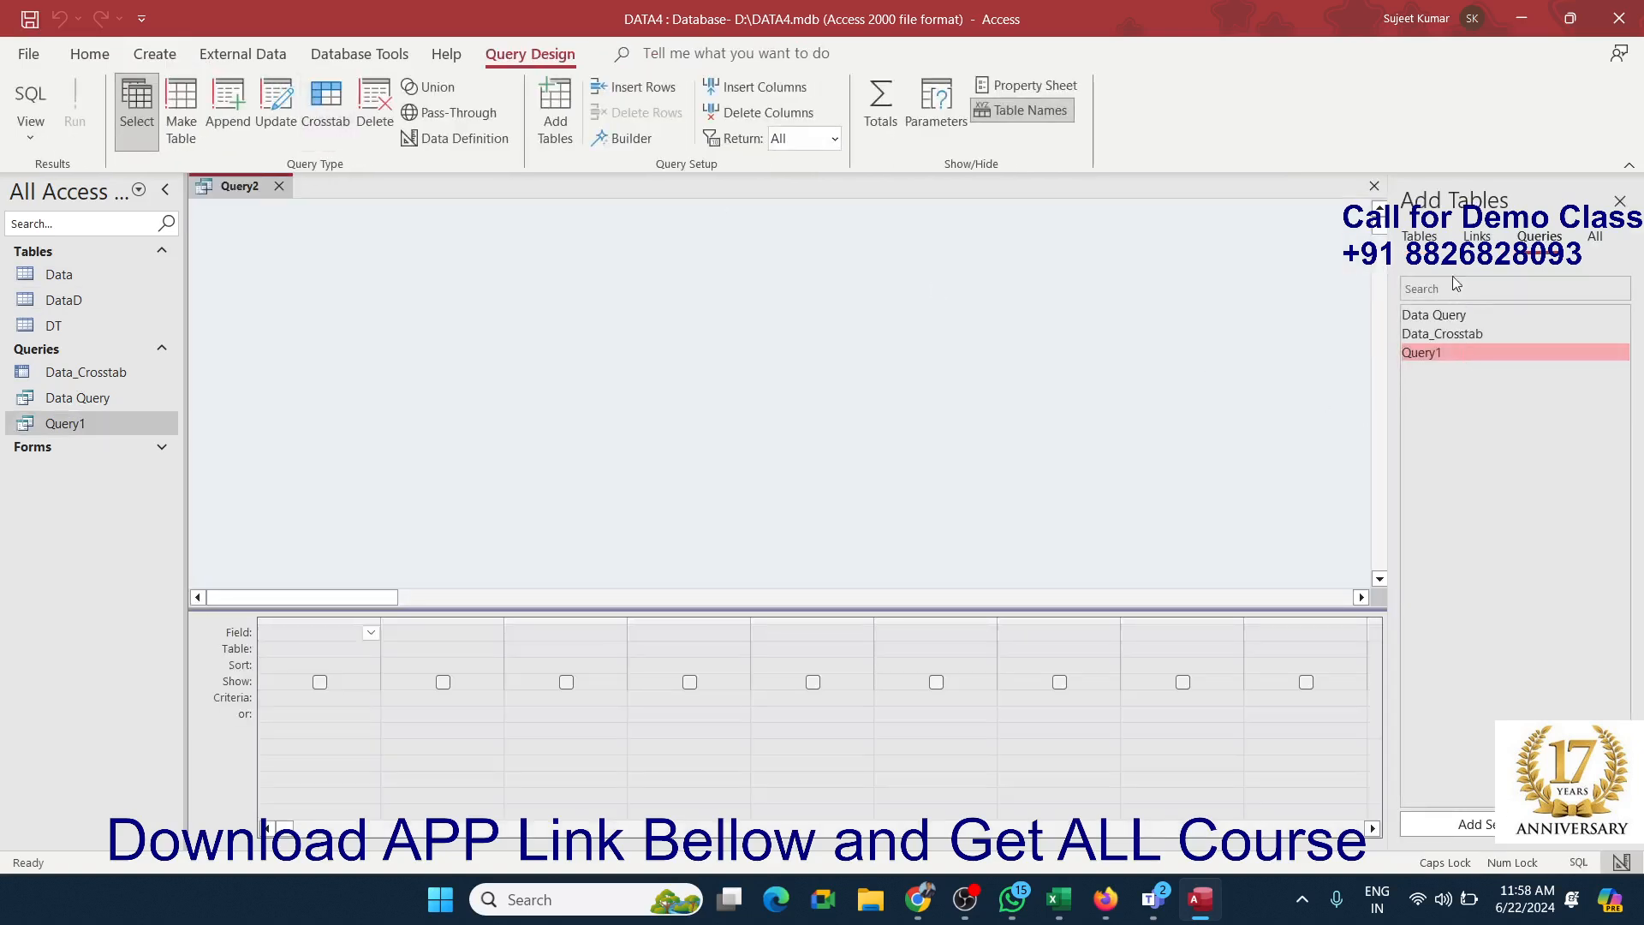
click(1419, 237)
drag(1422, 314, 514, 240)
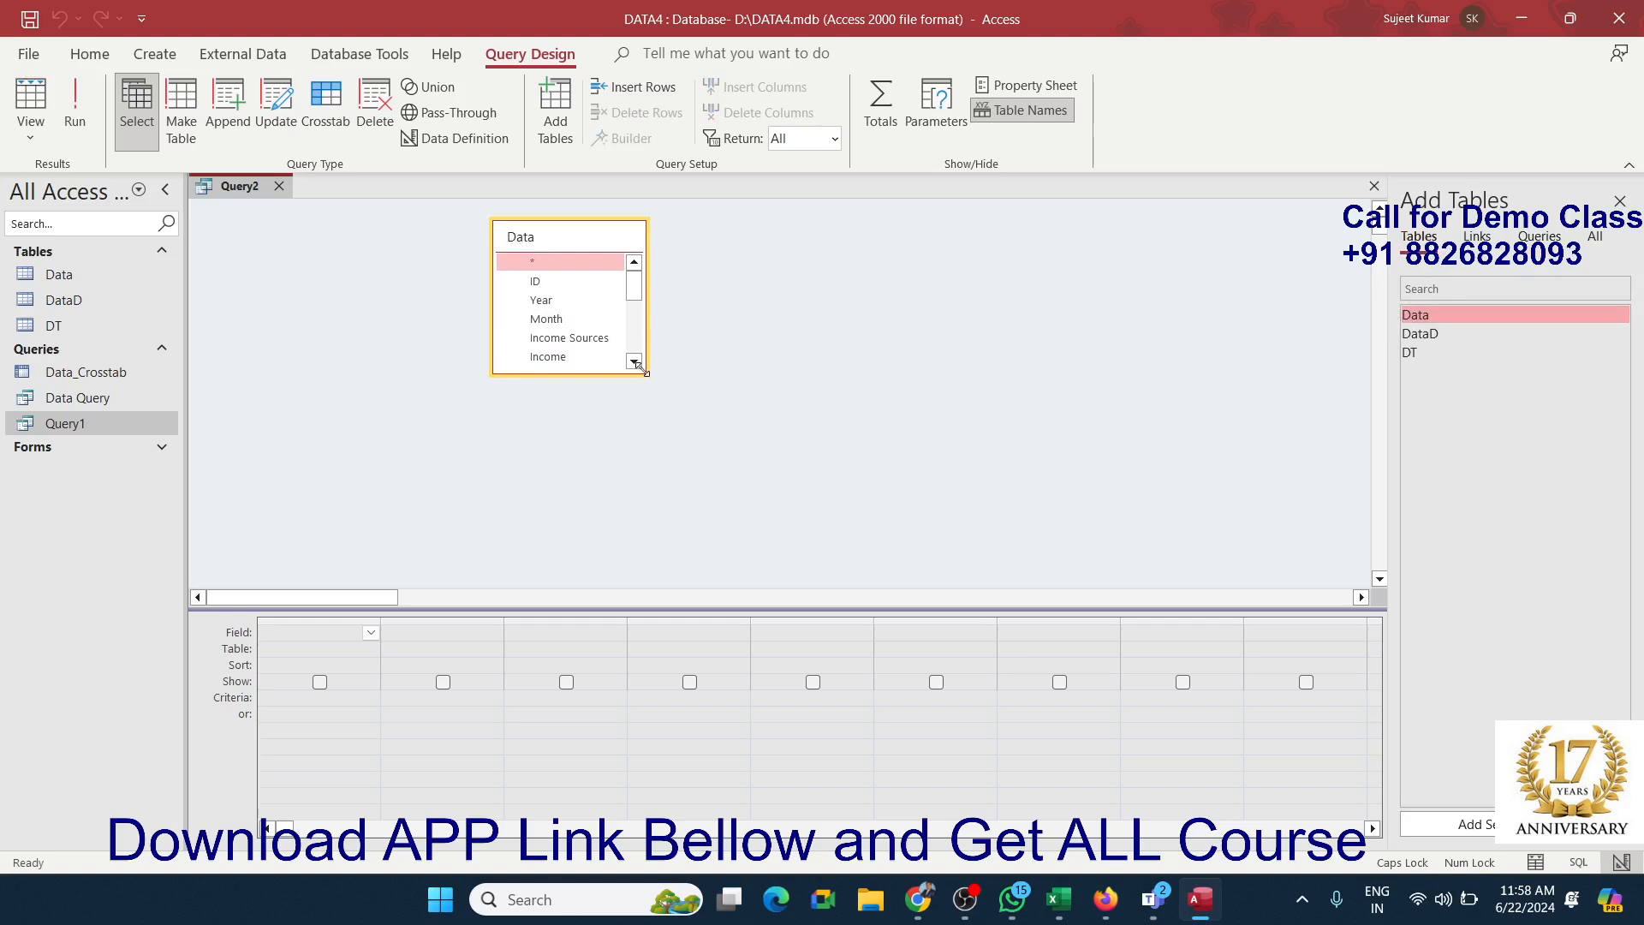
drag(644, 372, 786, 555)
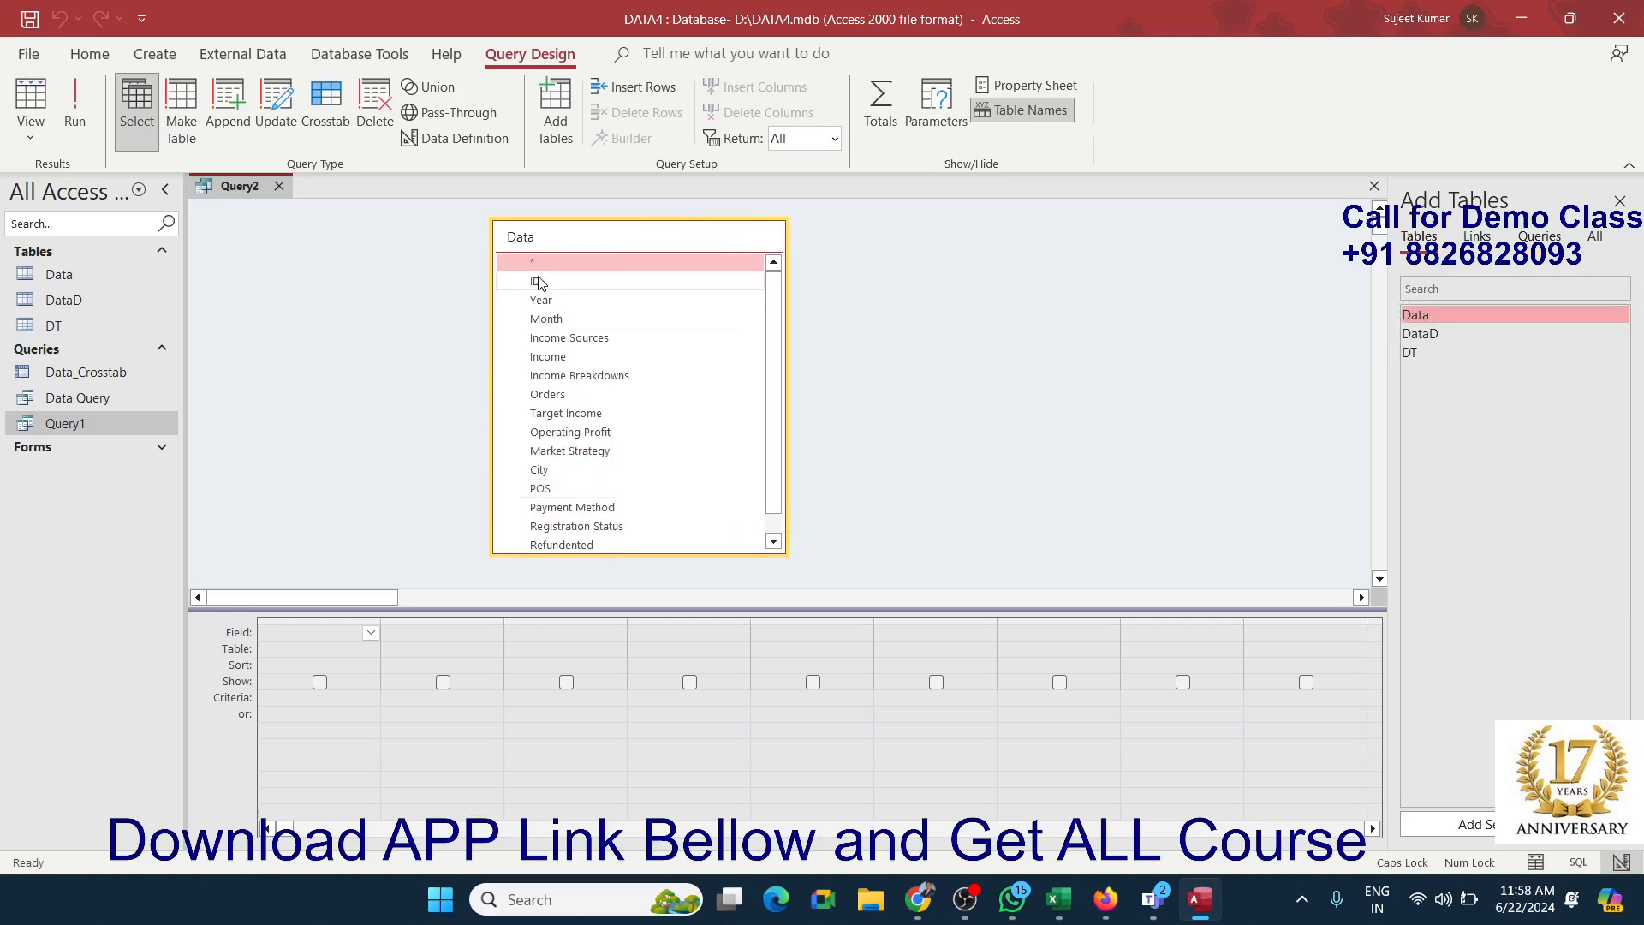
Step: Add the ID, Year, Month, Income, Orders, Target Income, Operating Profit, City and Payment Method fields to the design grid
double_click(537, 283)
double_click(565, 301)
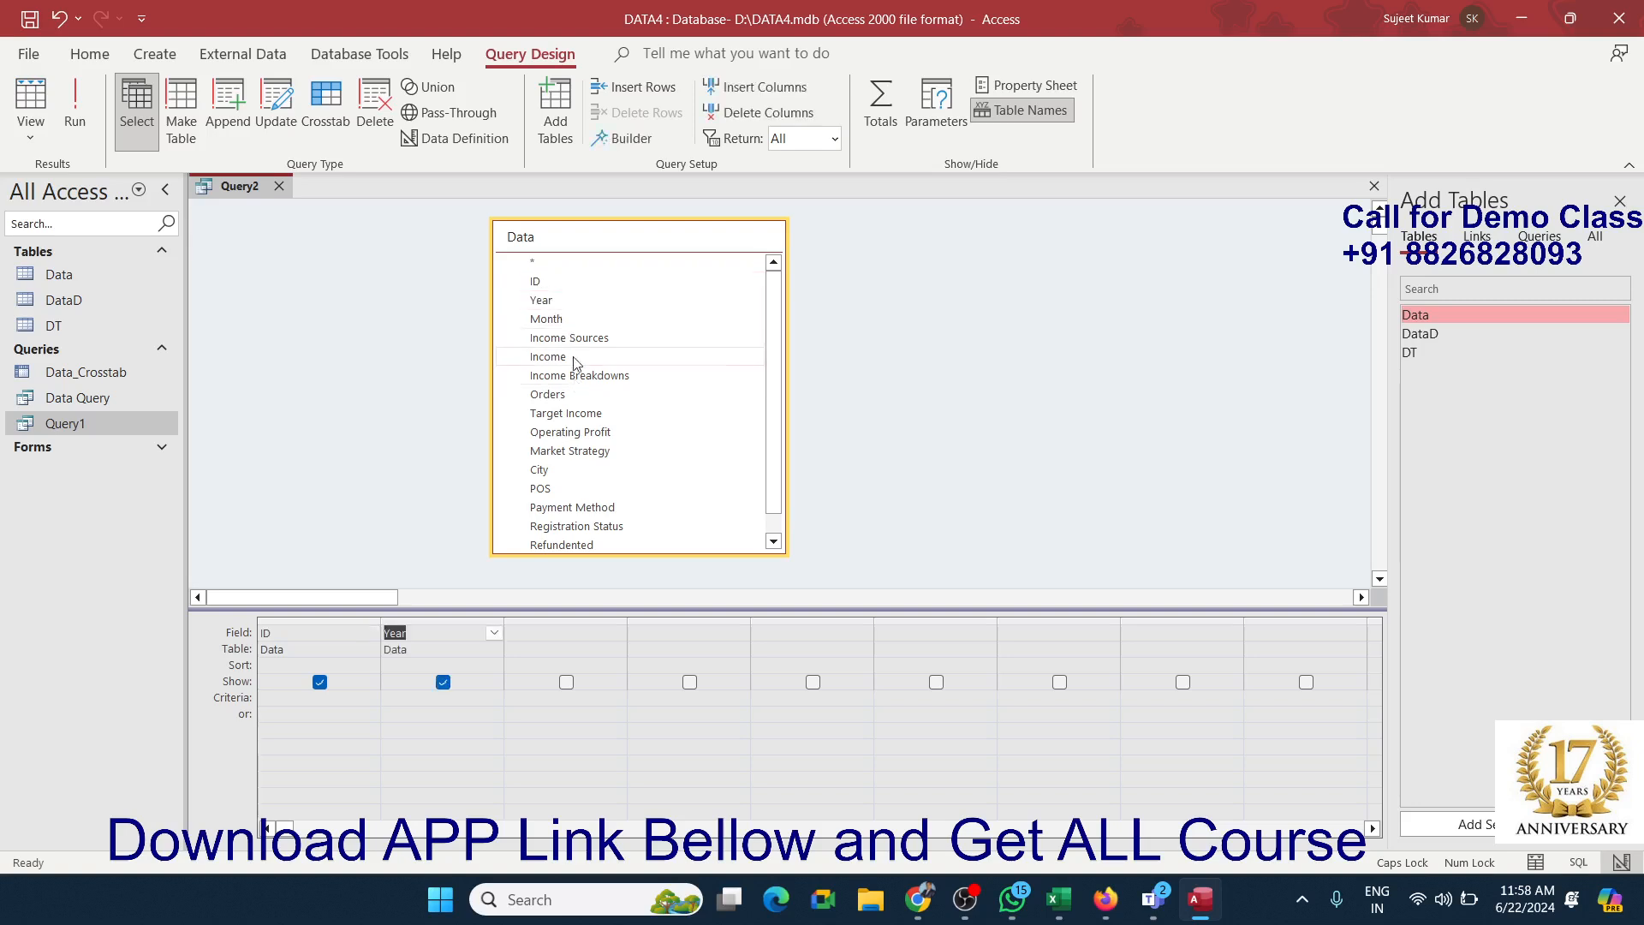
click(553, 324)
double_click(552, 323)
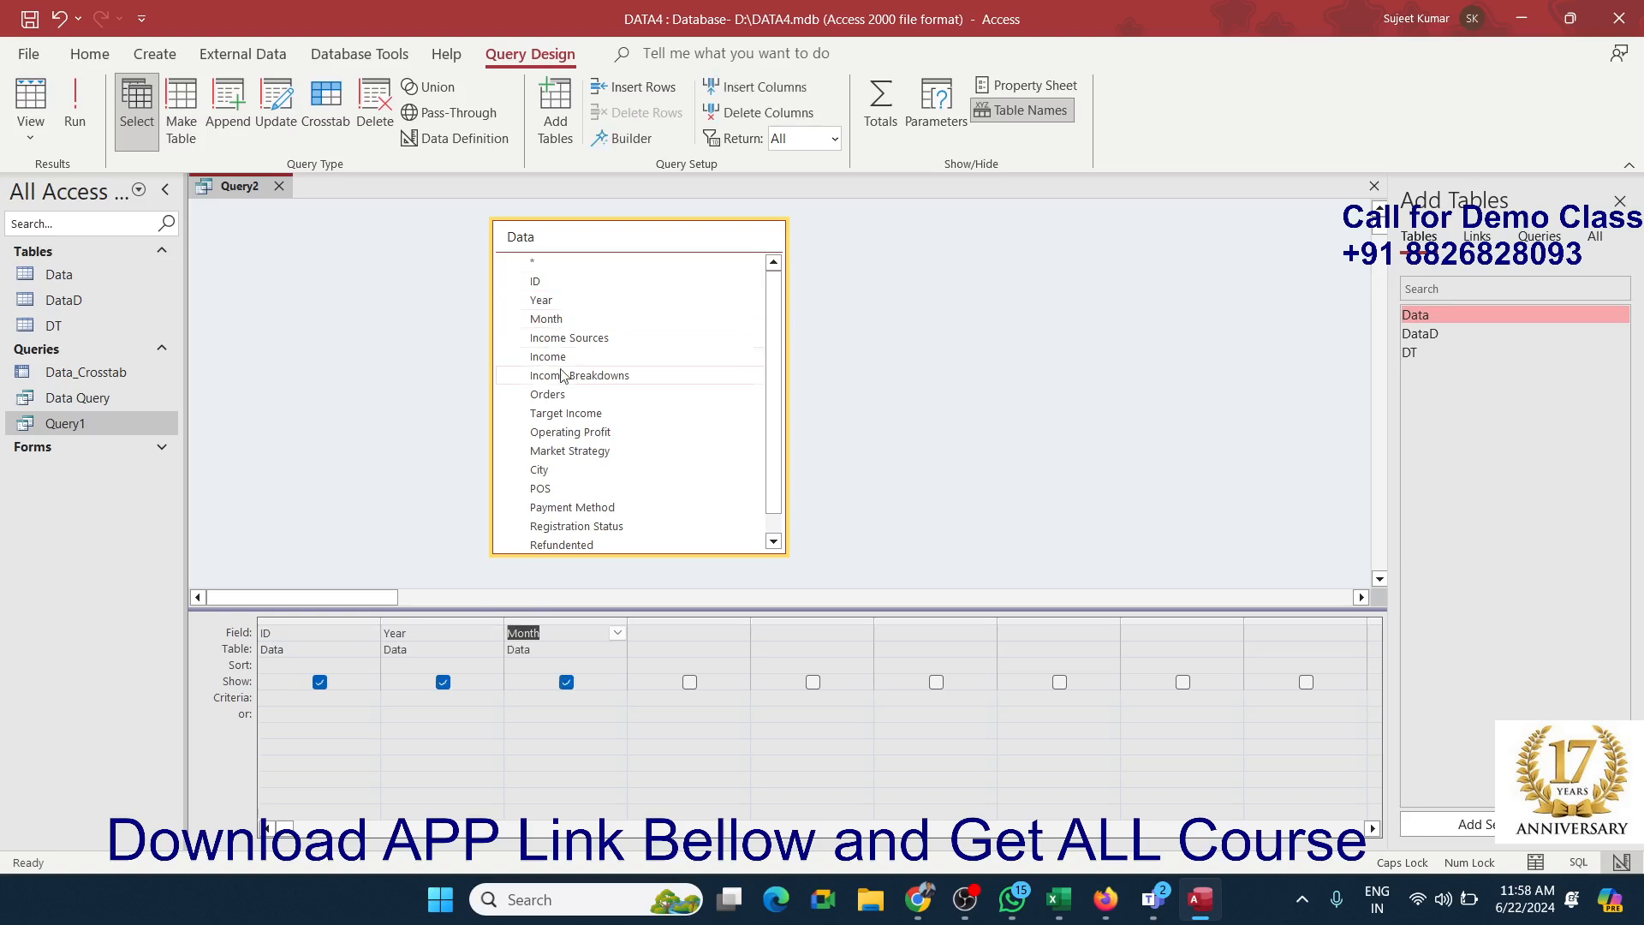
double_click(564, 358)
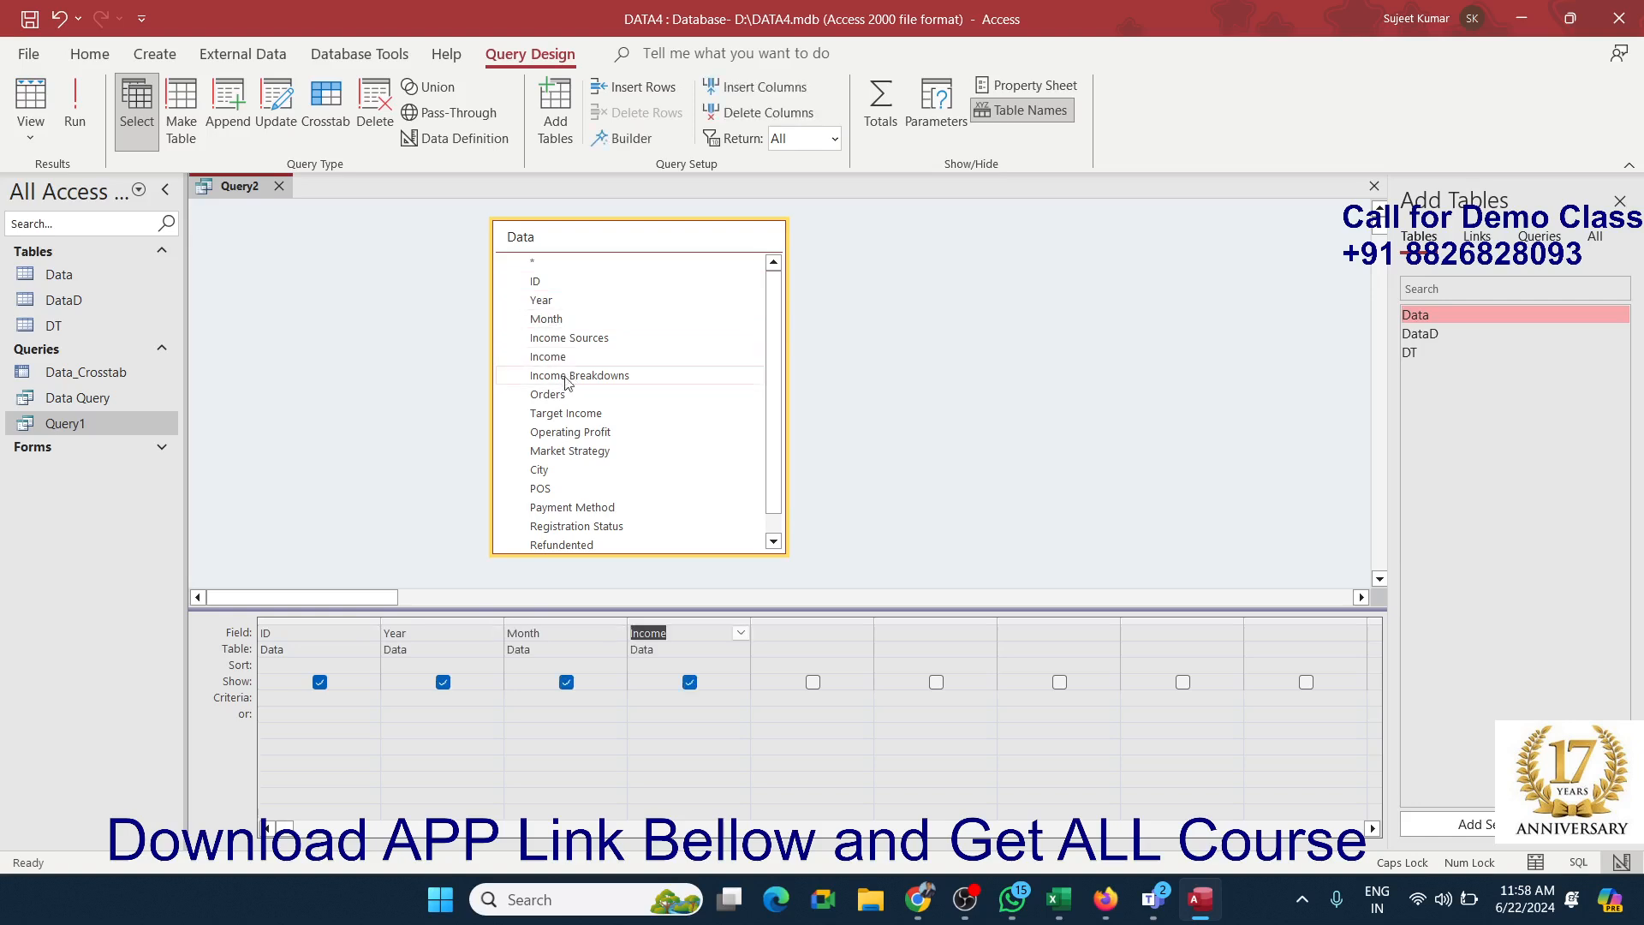
double_click(566, 396)
double_click(567, 416)
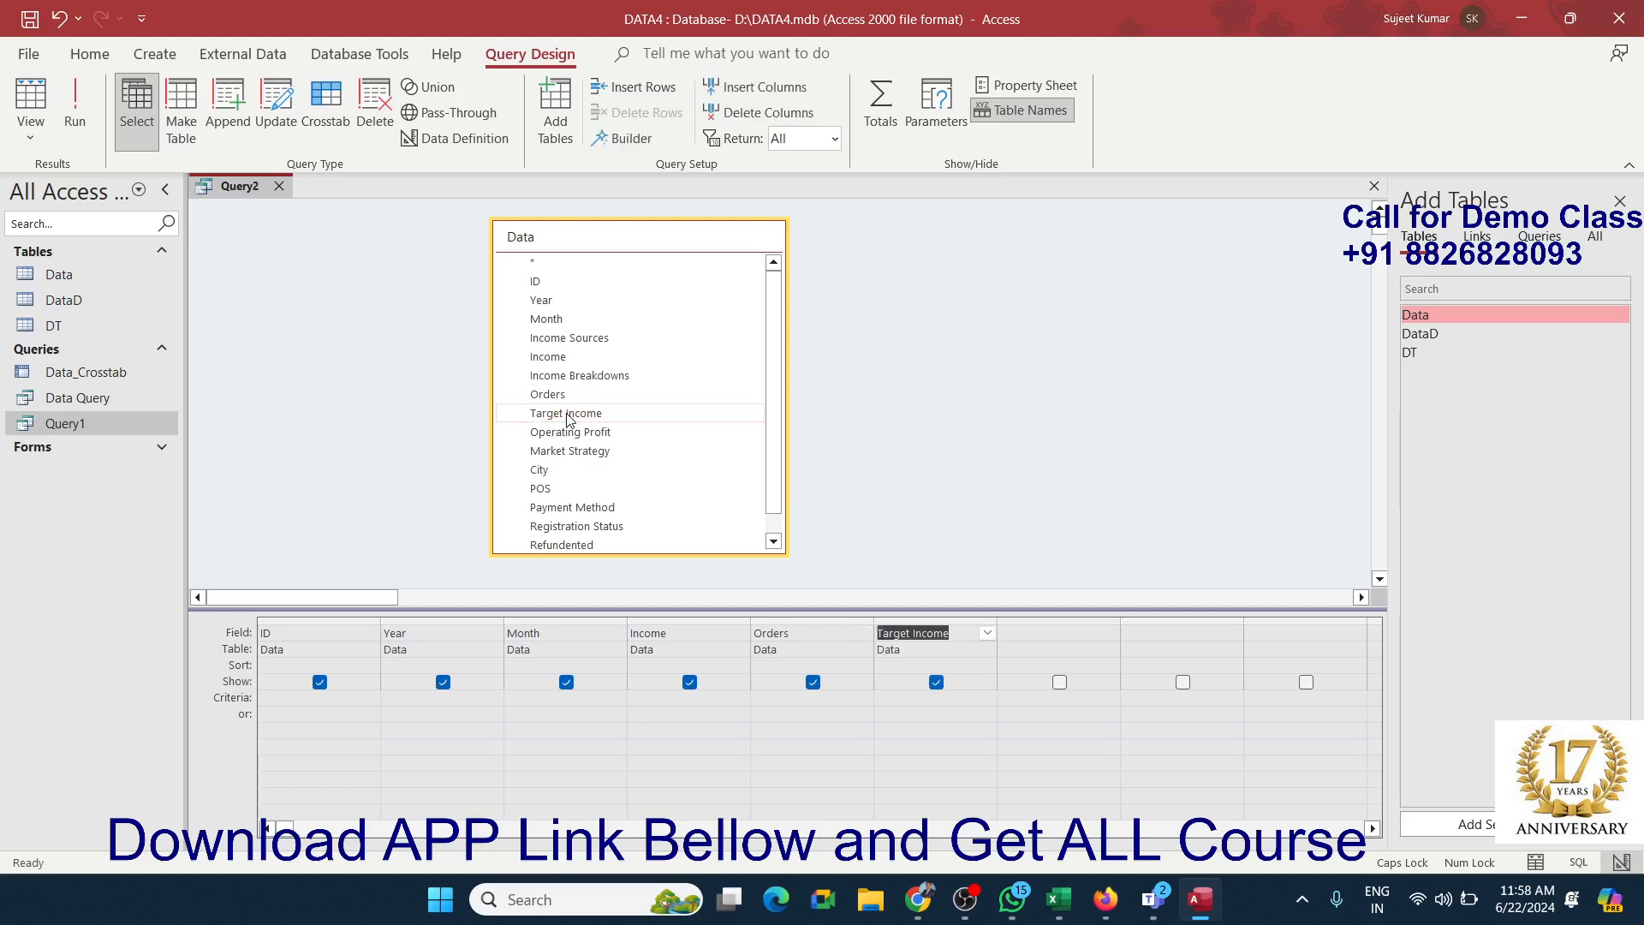
double_click(572, 434)
double_click(553, 473)
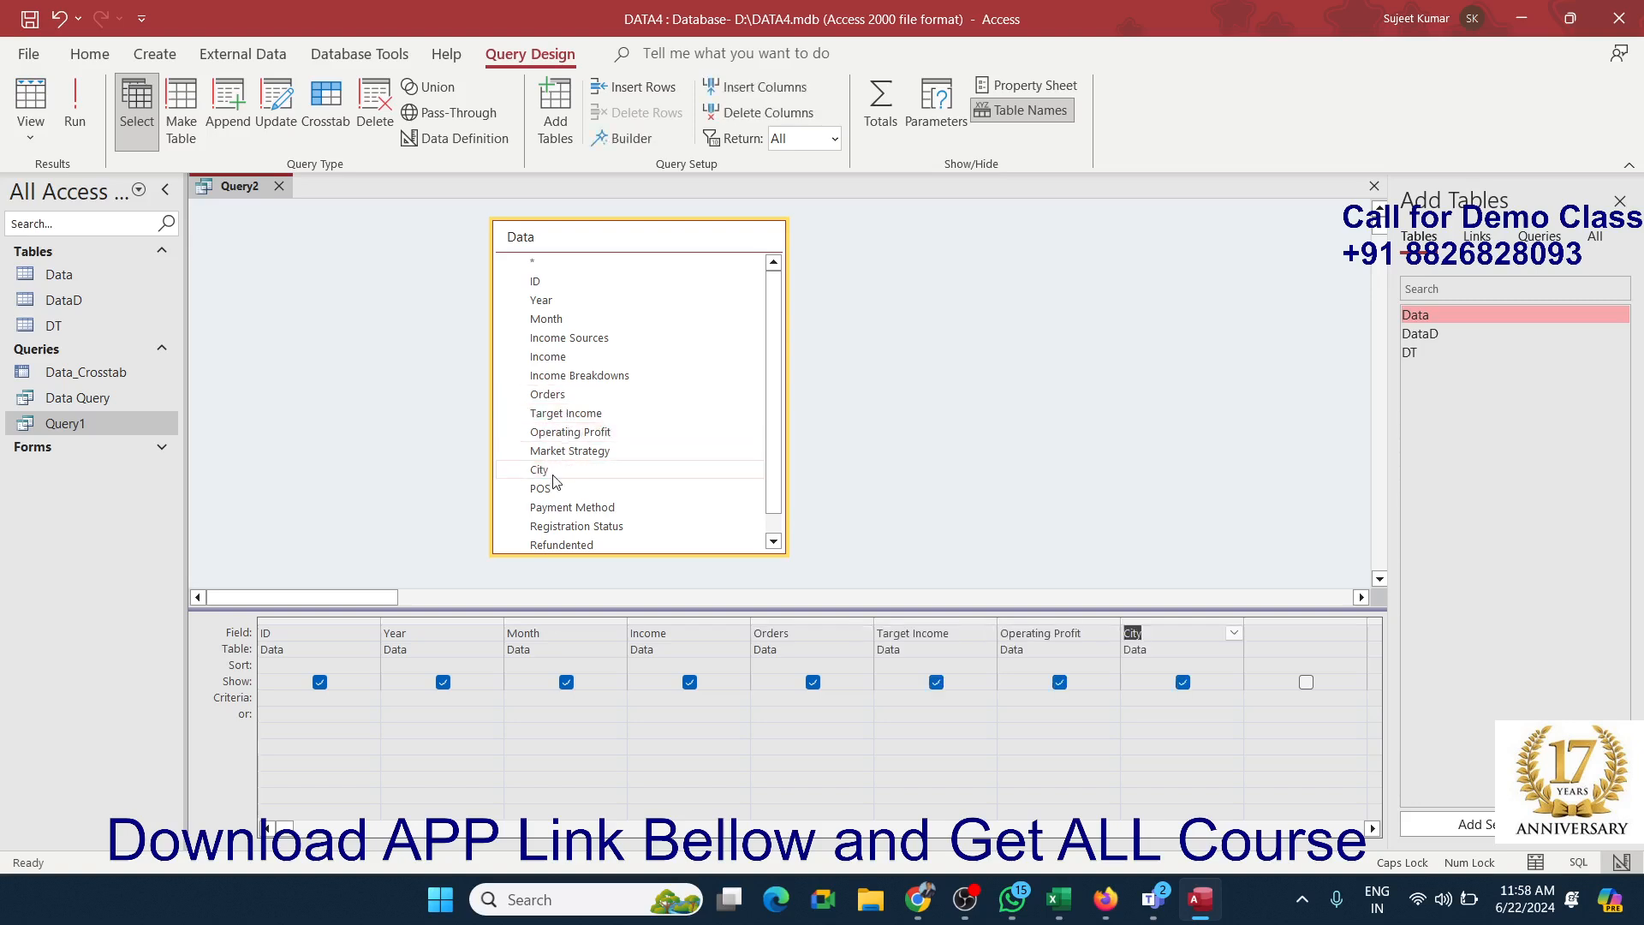
double_click(569, 509)
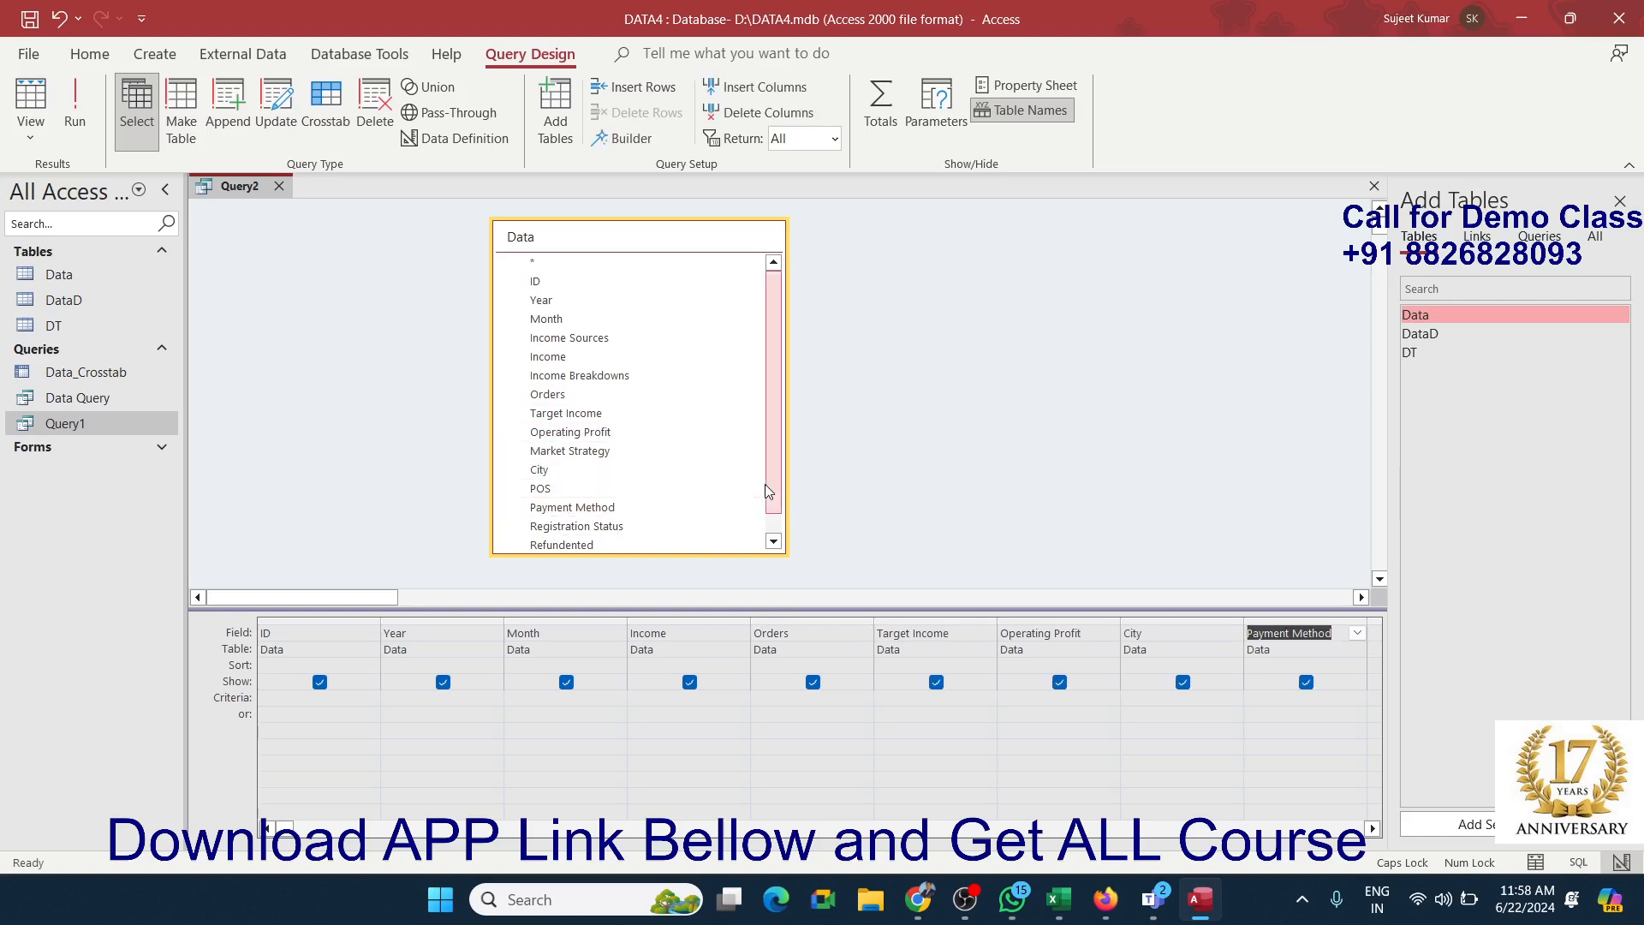
click(905, 399)
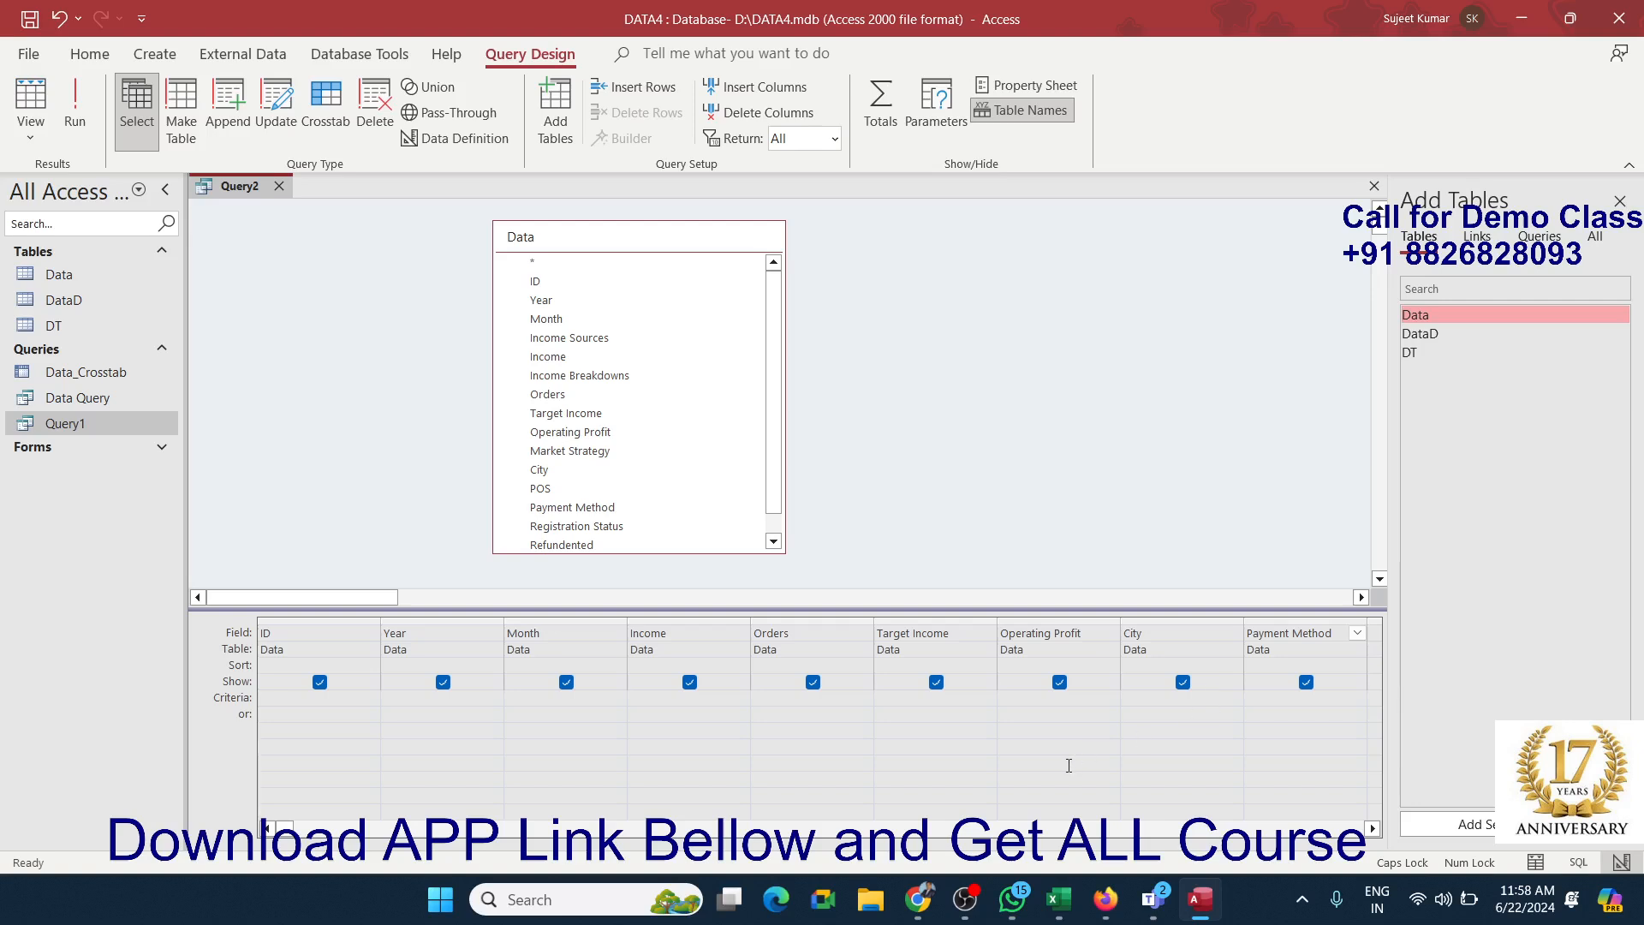
Step: Set the Payment Method column's criteria to Online
click(1305, 699)
text(oNLINE)
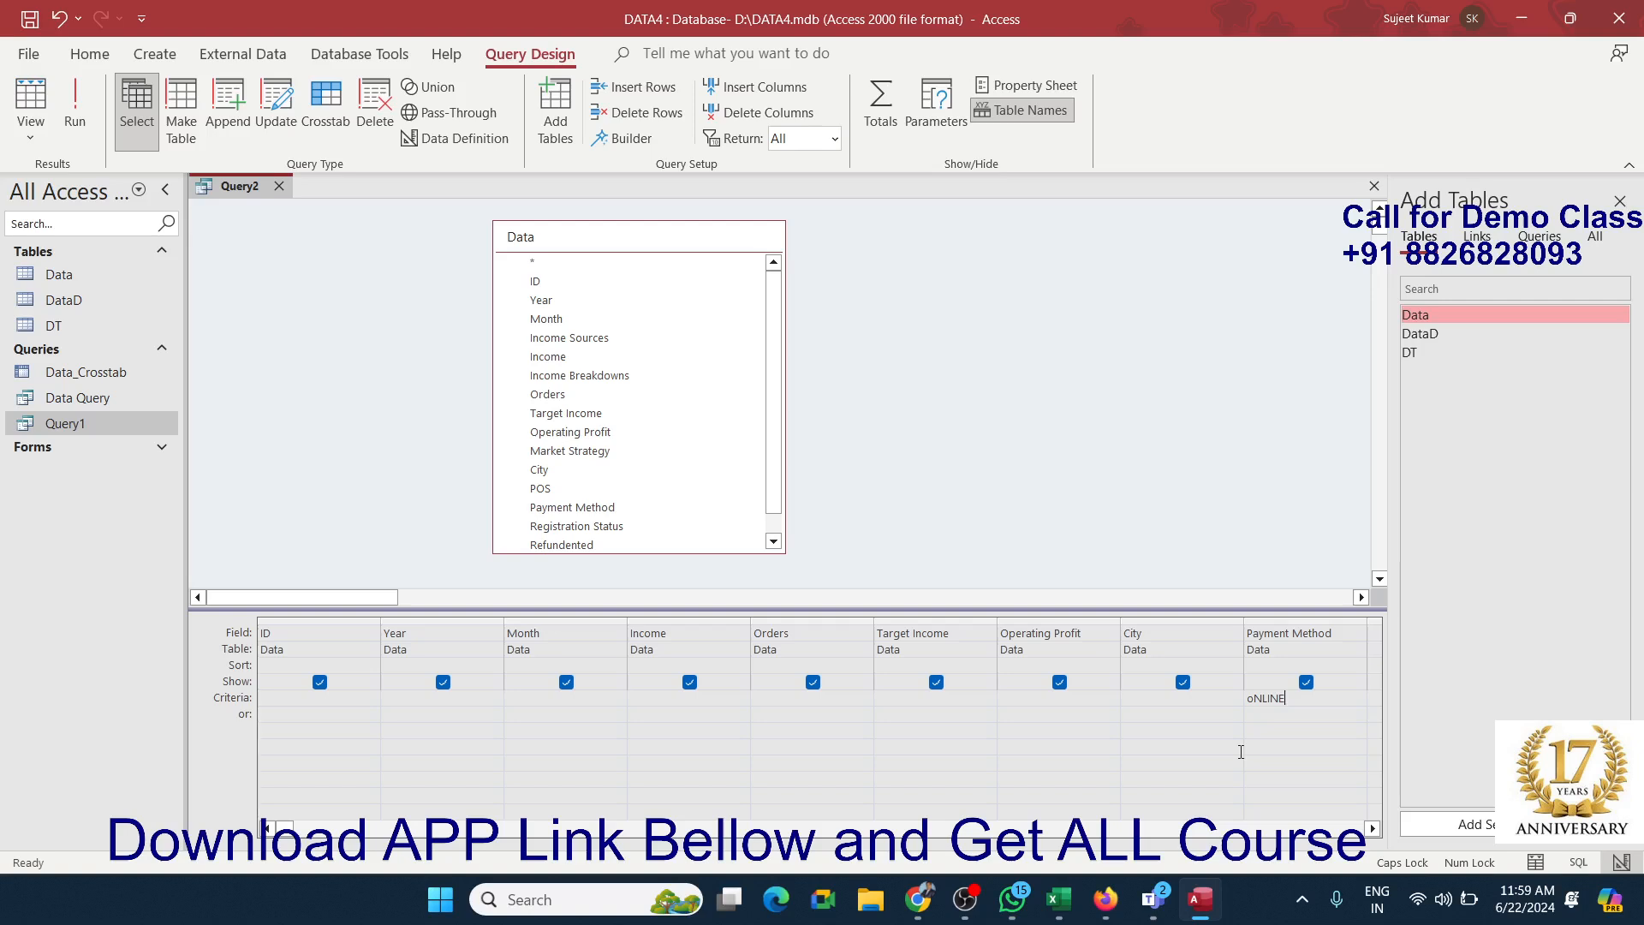
key(BackSpace)
key(BackSpace)
key(BackSpace)
key(BackSpace)
key(BackSpace)
key(BackSpace)
text(oN)
key(BackSpace)
key(BackSpace)
key(Caps_Lock)
text(Onlie)
key(BackSpace)
text(ne)
click(1204, 730)
Step: Close the query design, saving it under the name Query2, and open Query2 in Datasheet View
click(283, 187)
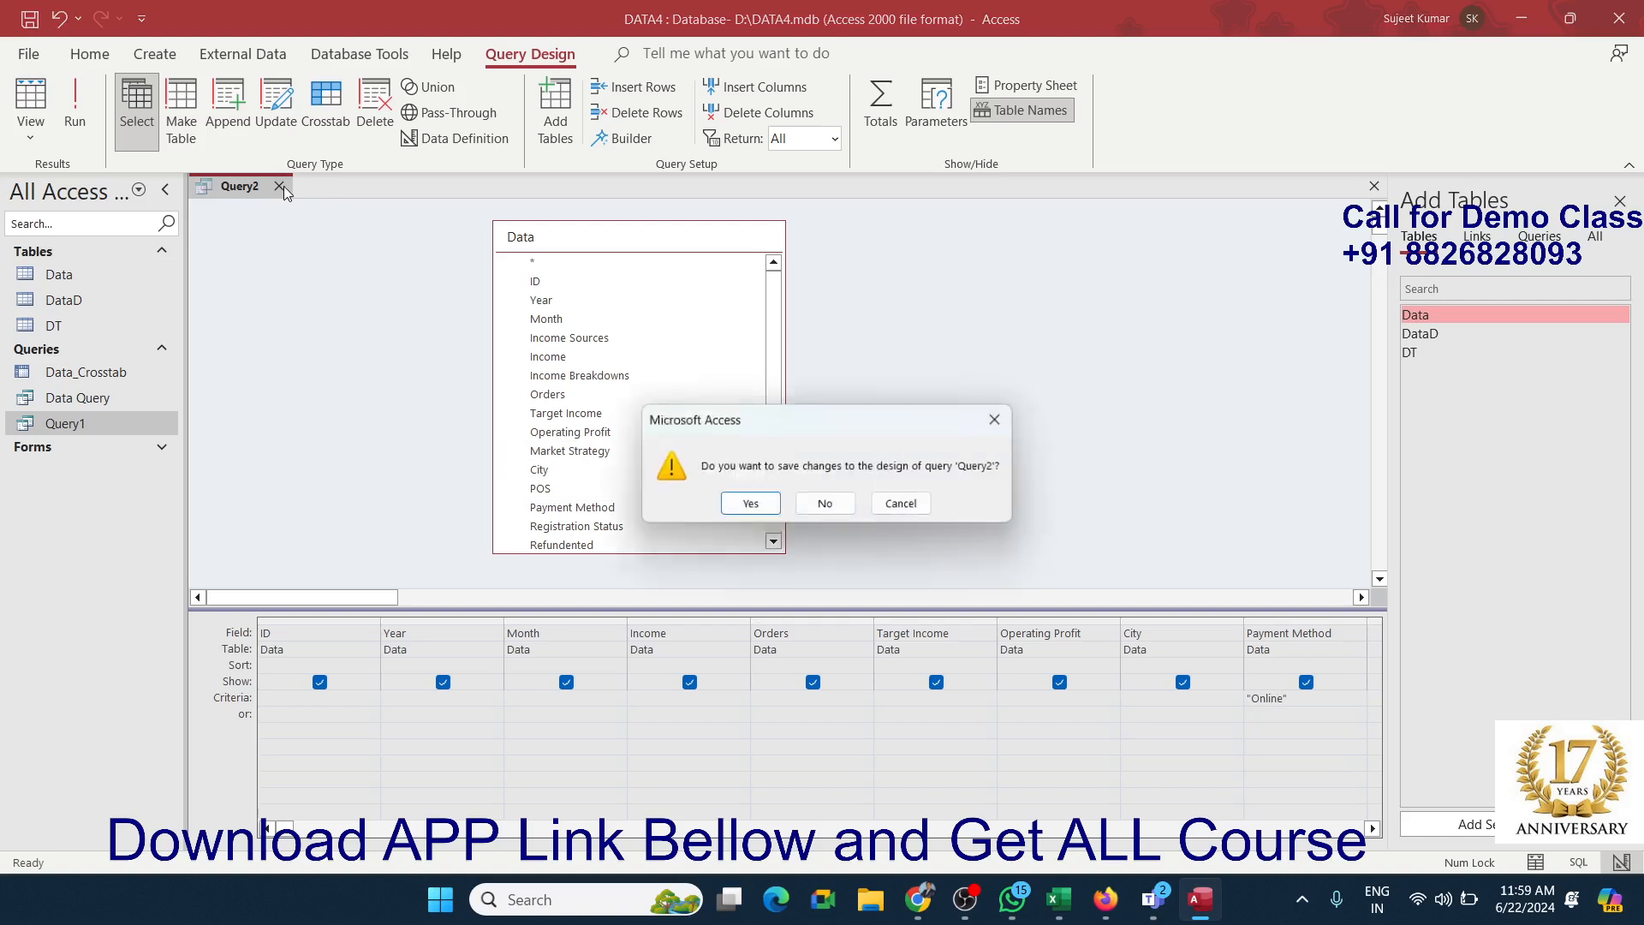
click(750, 503)
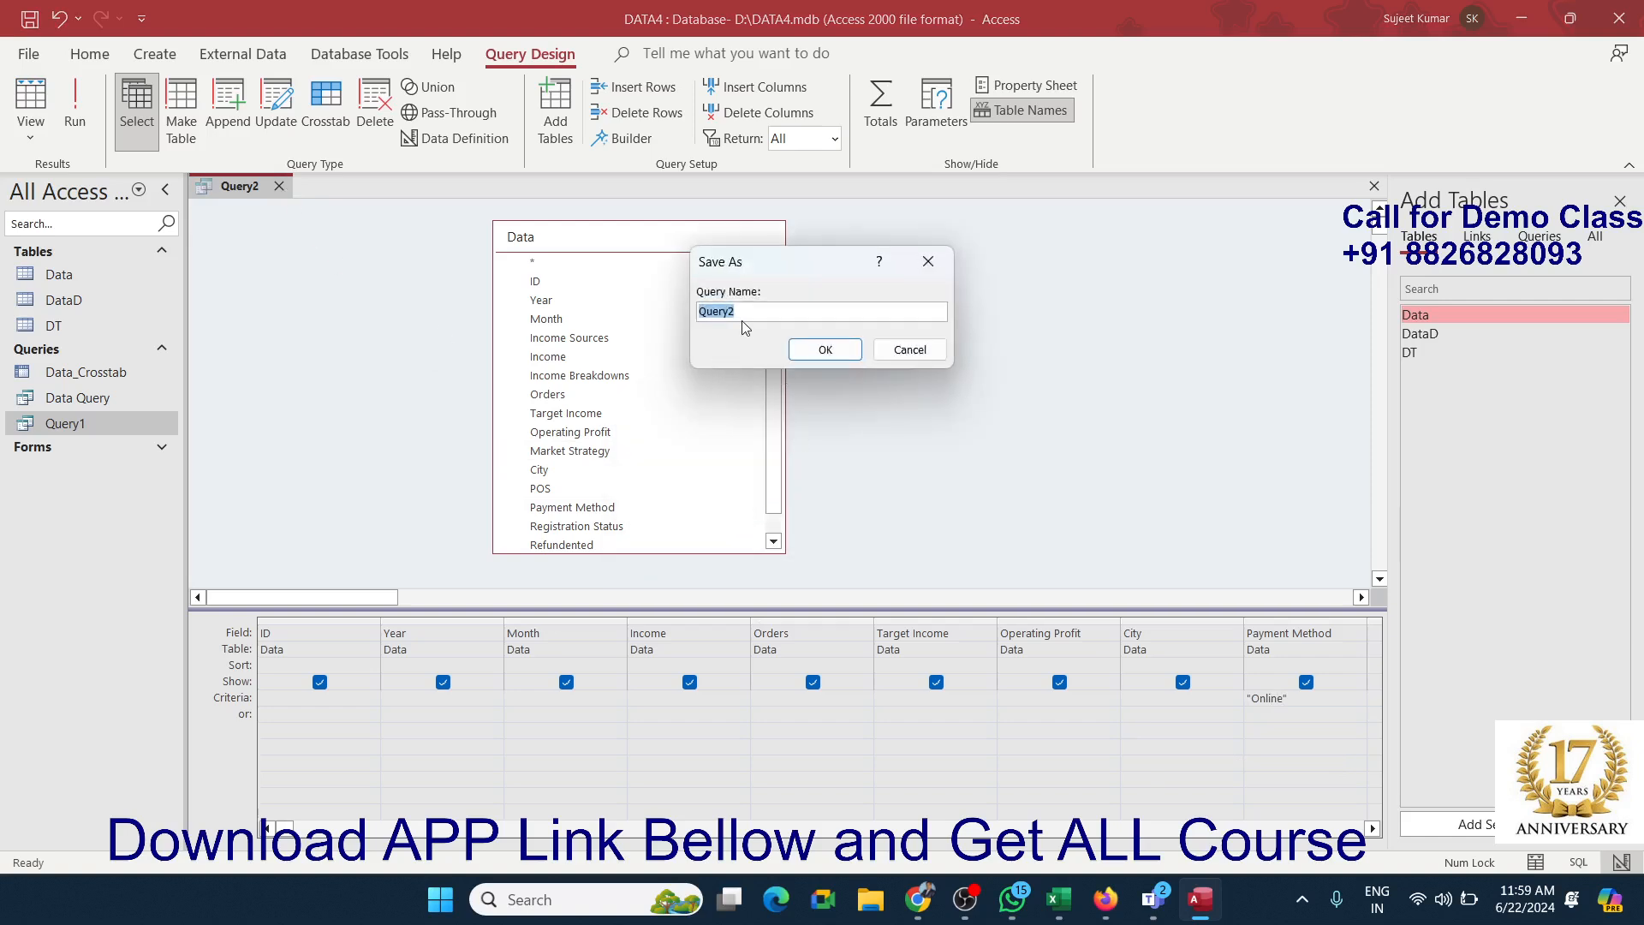
click(823, 351)
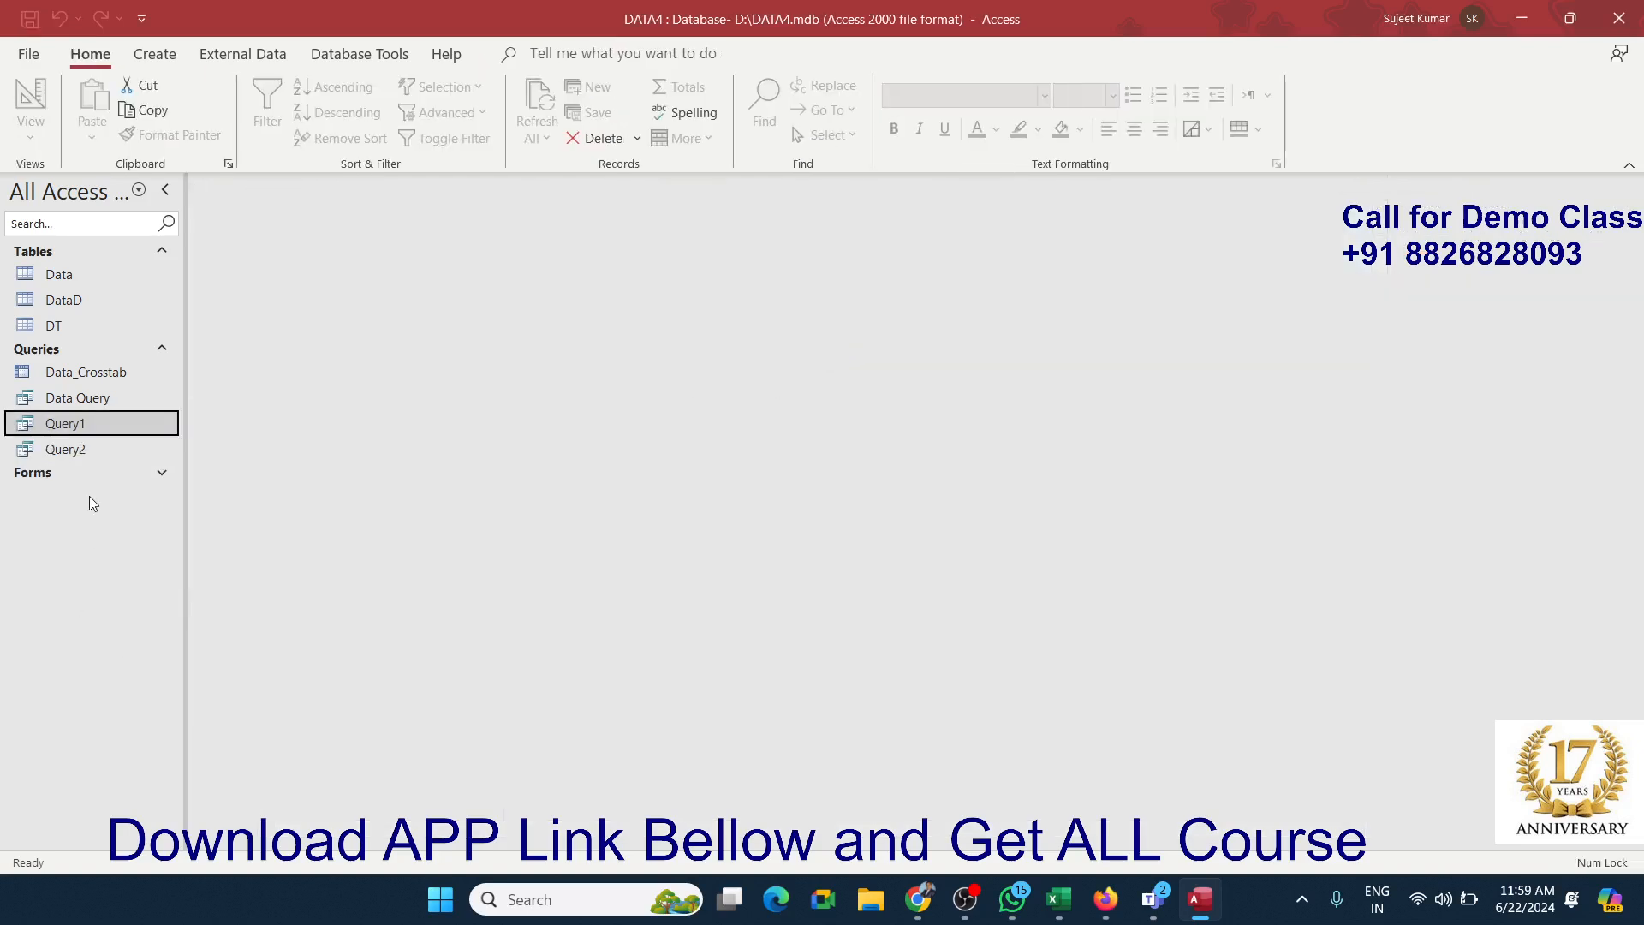
double_click(84, 449)
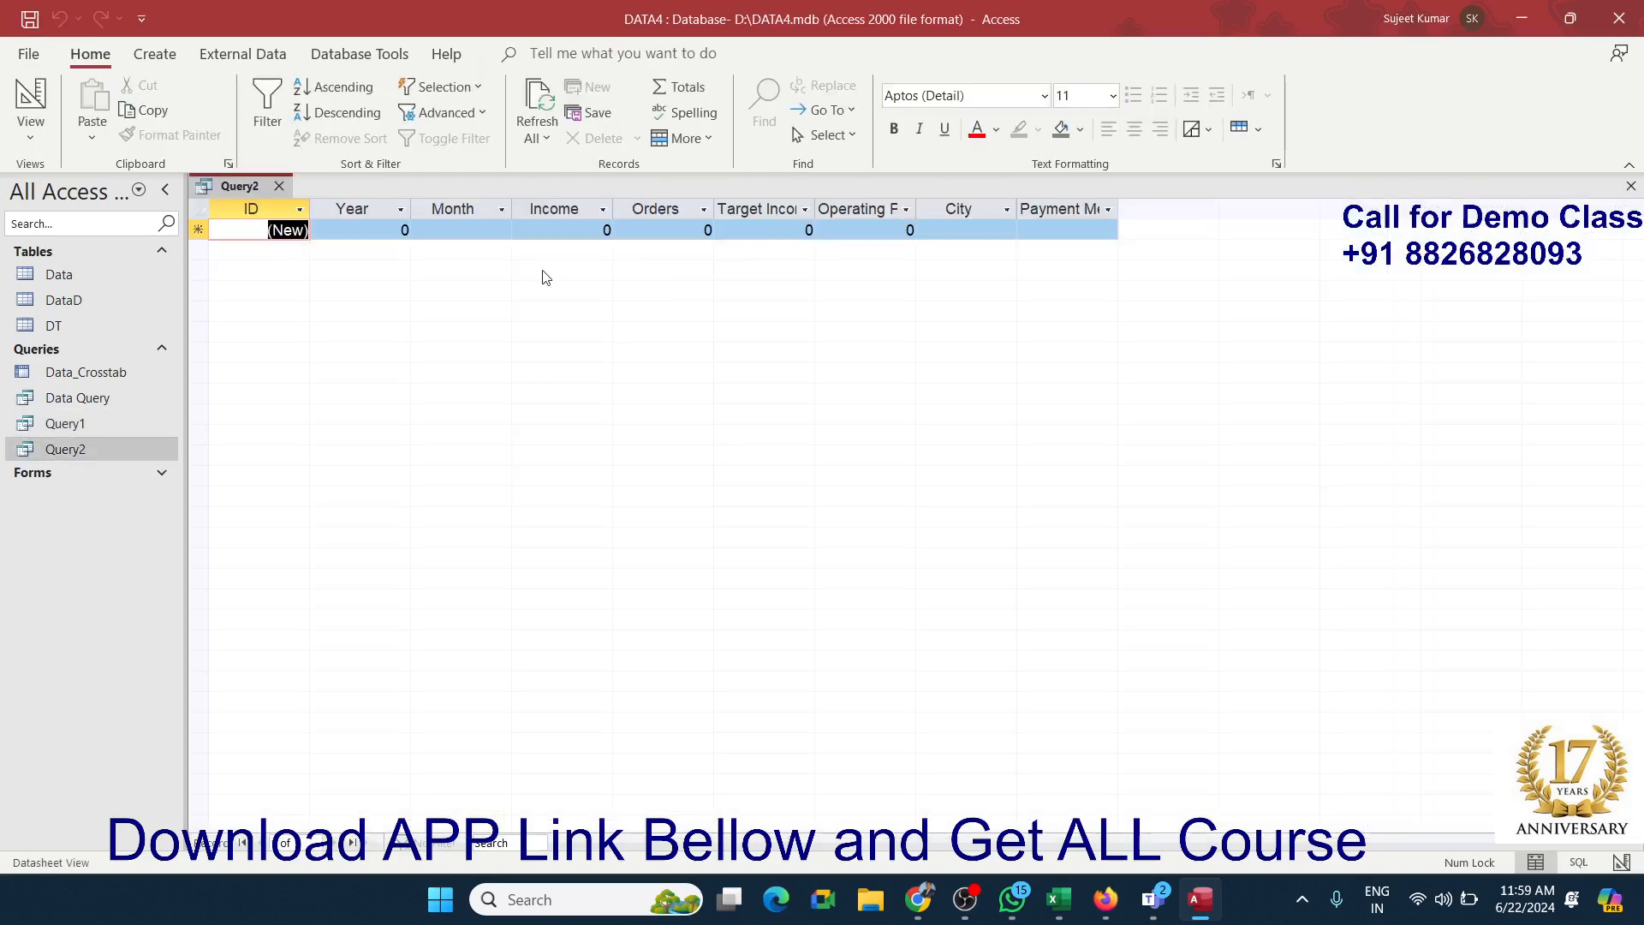
Step: Check the Payment Method values in Query1, and set Query2's Payment Method criteria to Cash, closing its design with the change saved
double_click(87, 424)
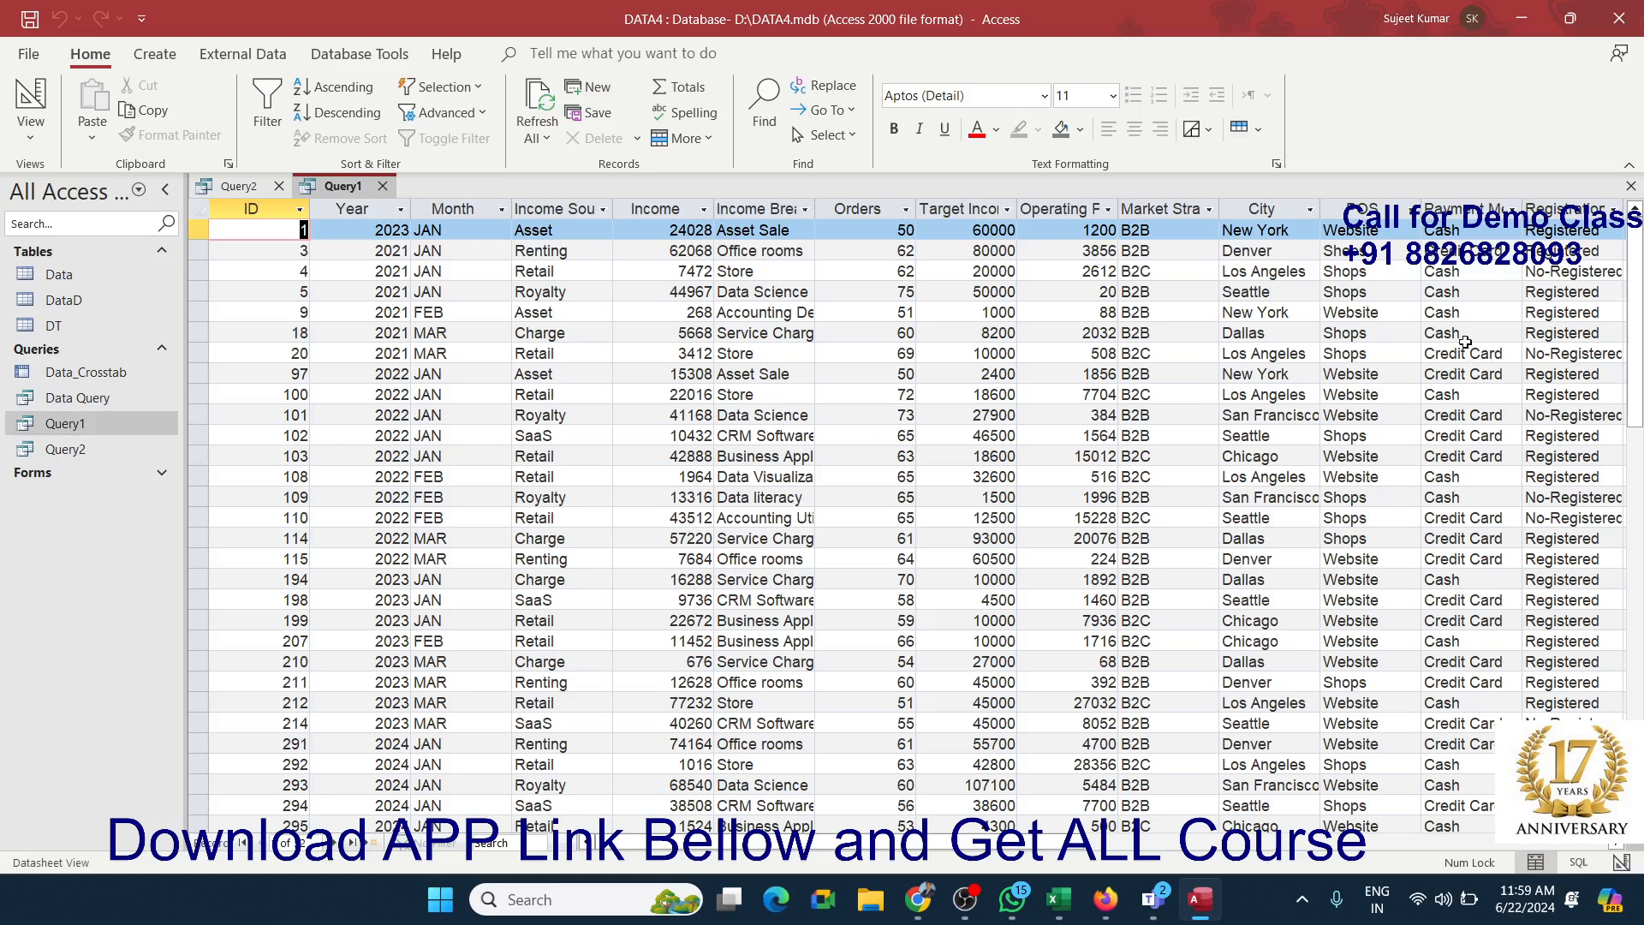
click(1446, 312)
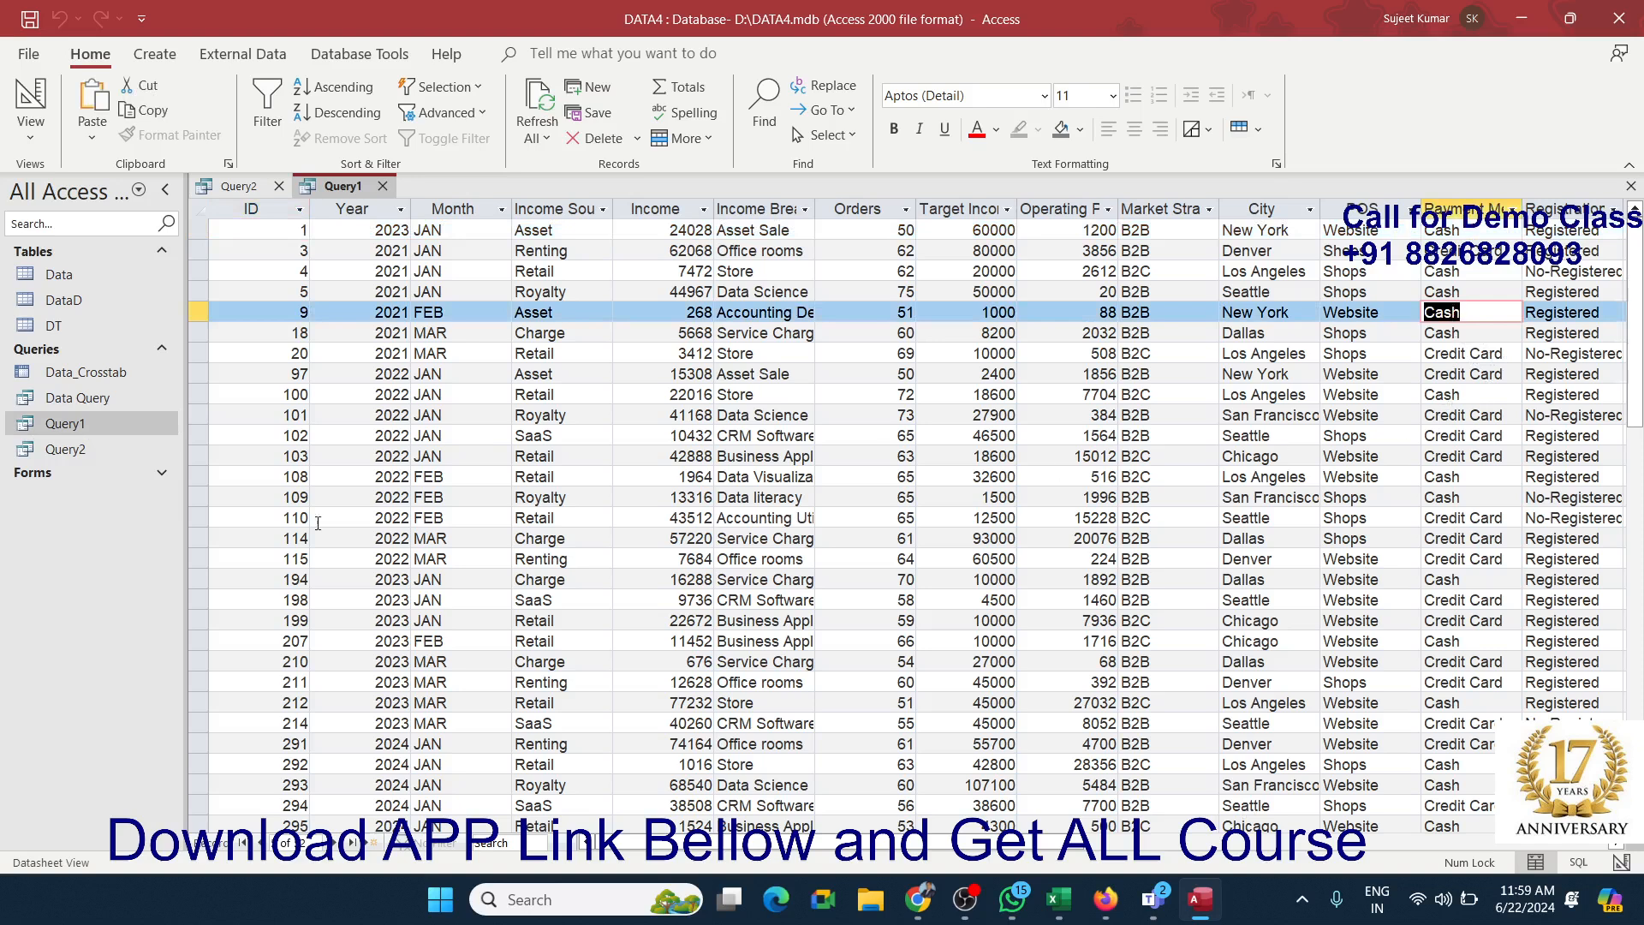
right_click(122, 446)
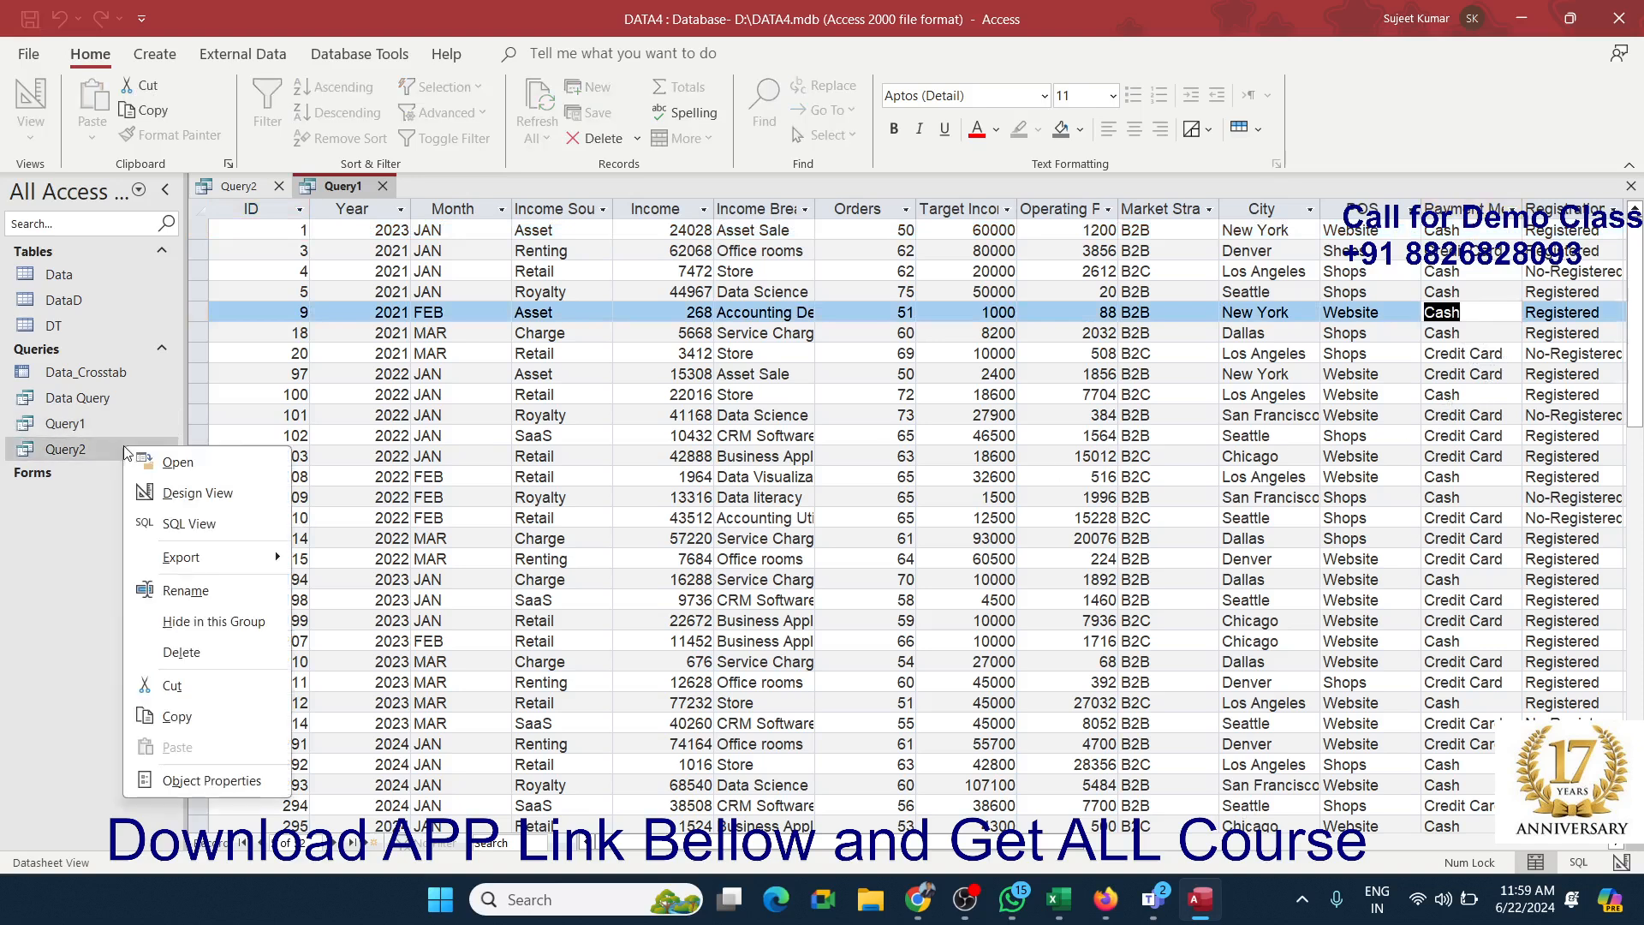
click(180, 494)
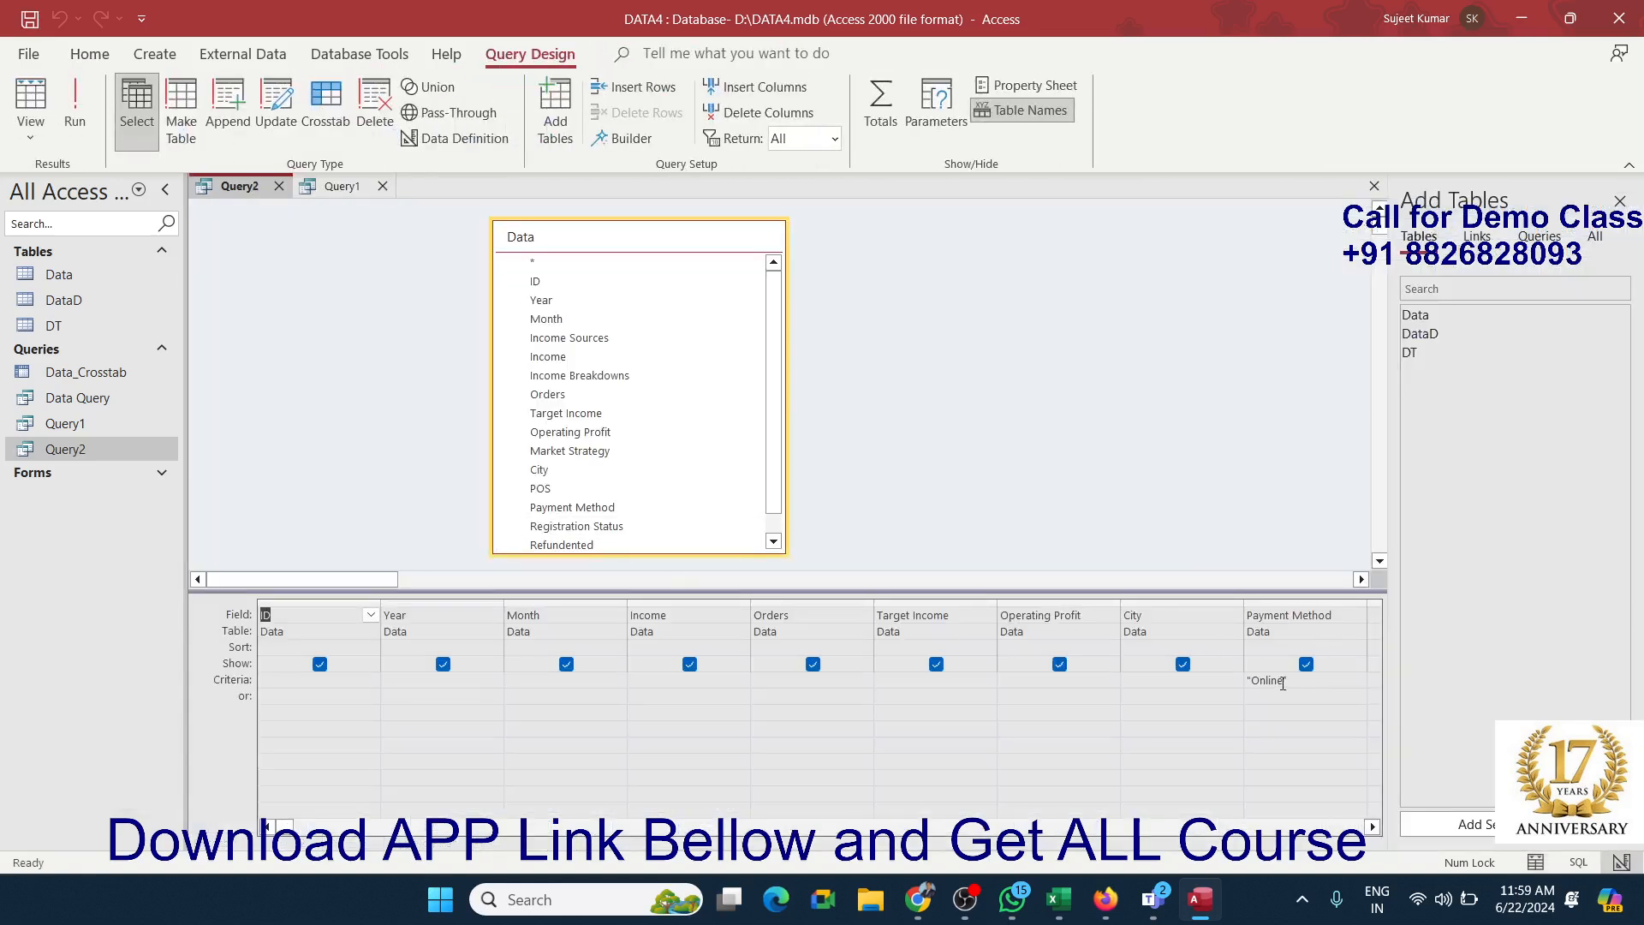
drag(1298, 685, 1245, 681)
text(Cash)
click(1125, 695)
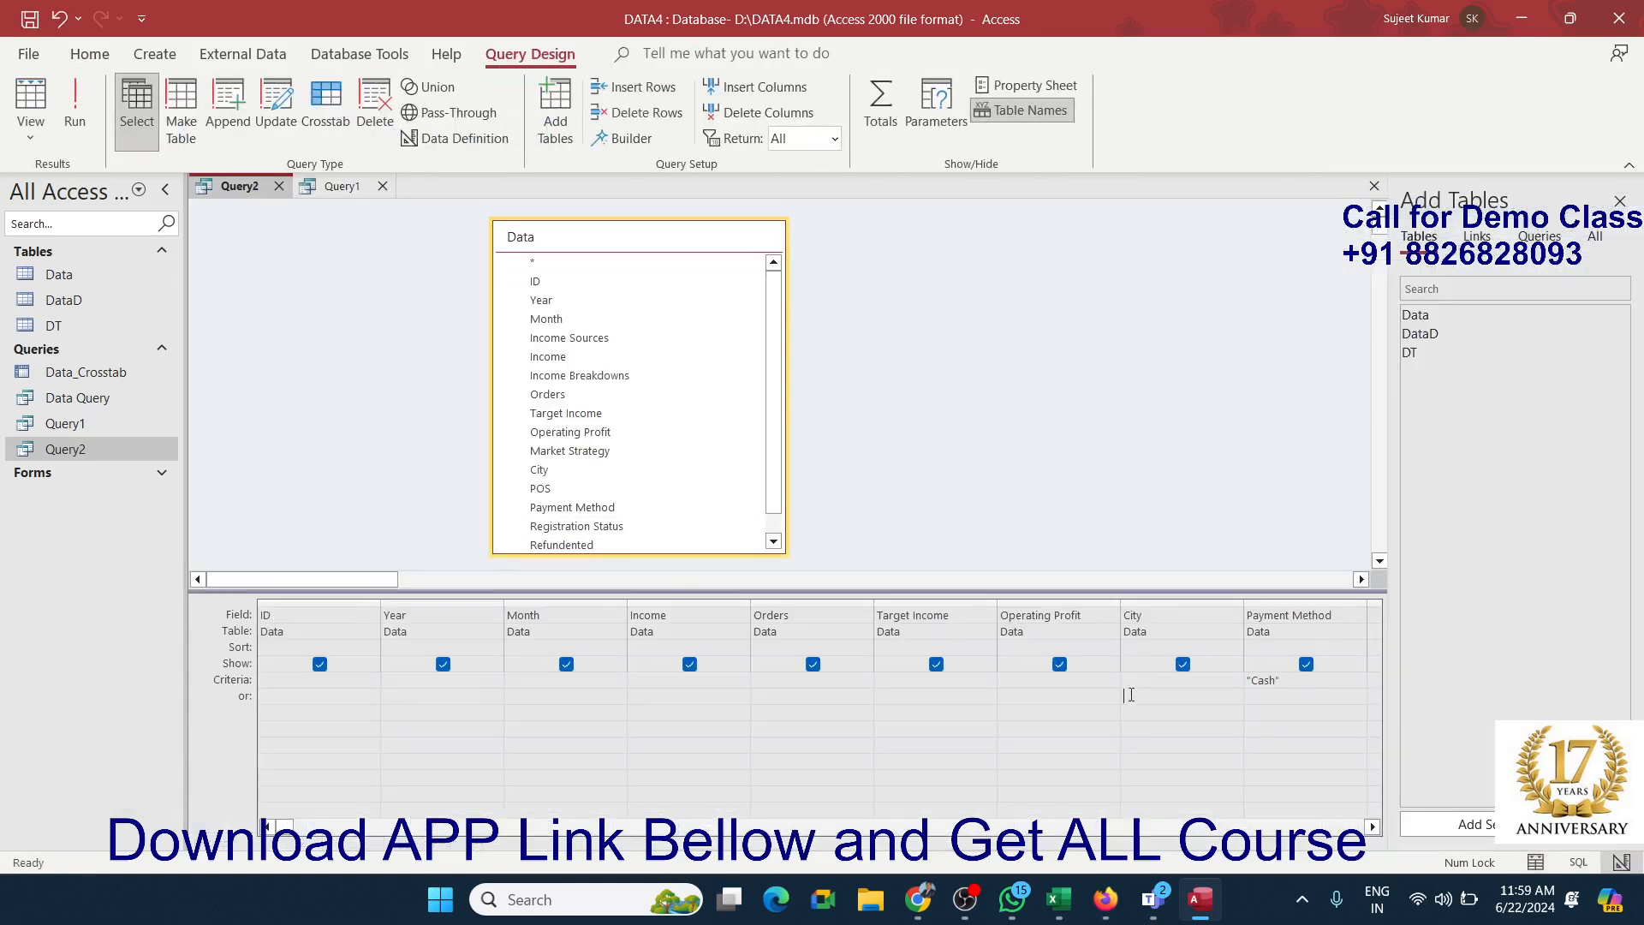
click(279, 186)
click(750, 506)
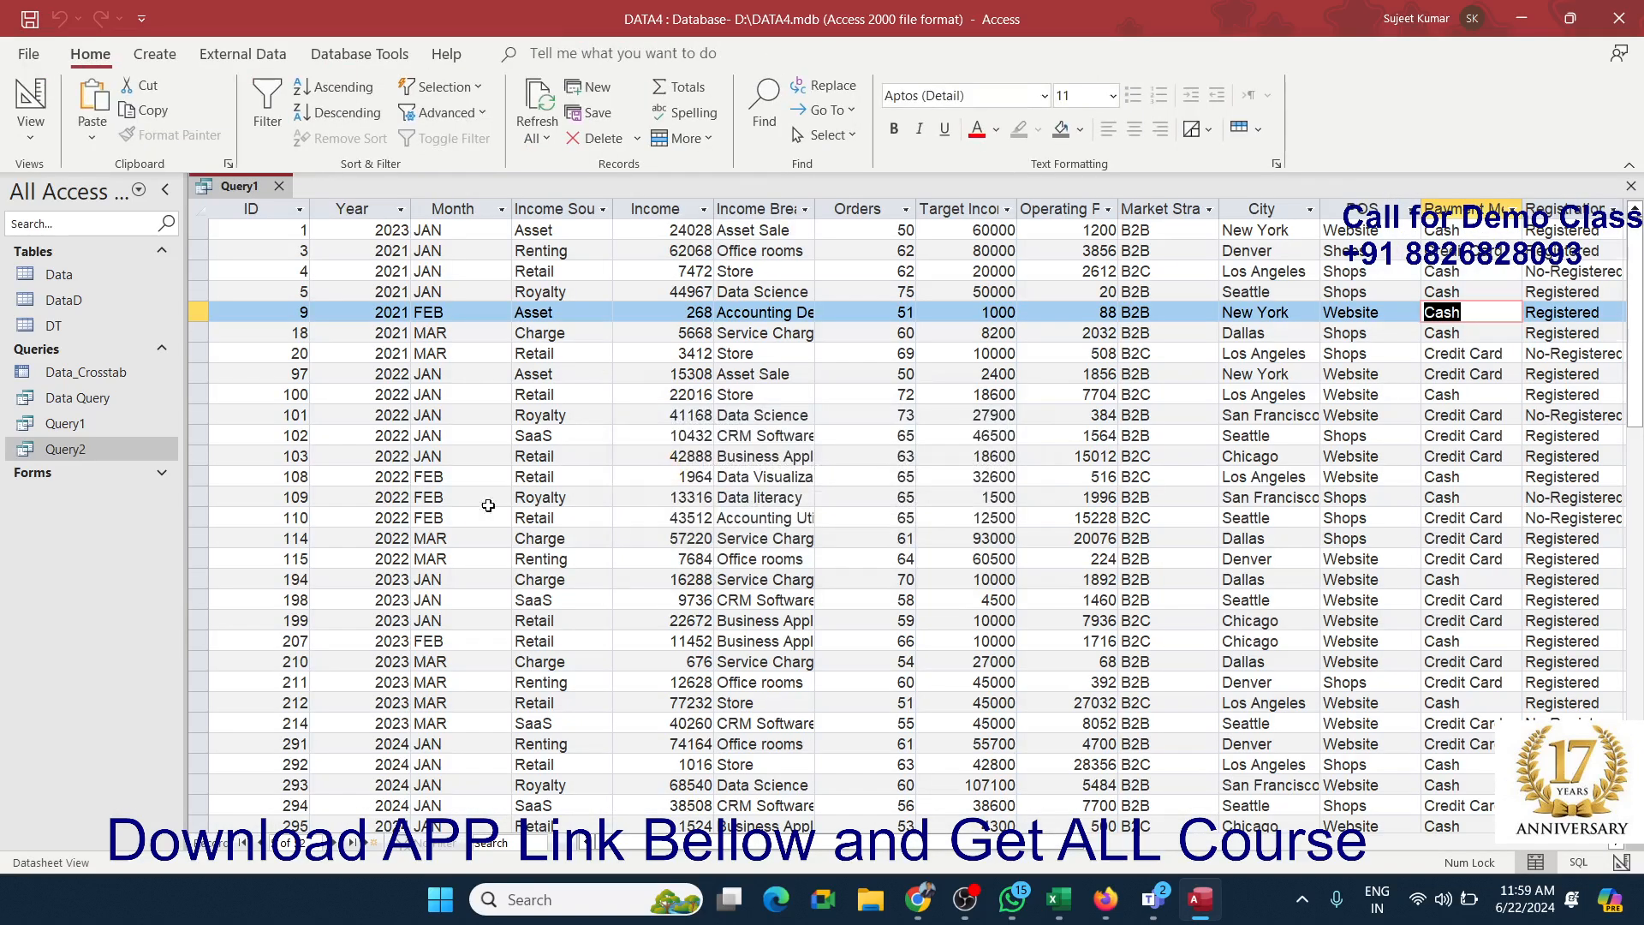
Step: Open Query2 in Datasheet View, look through the Payment Method column of its records, and close it
double_click(113, 450)
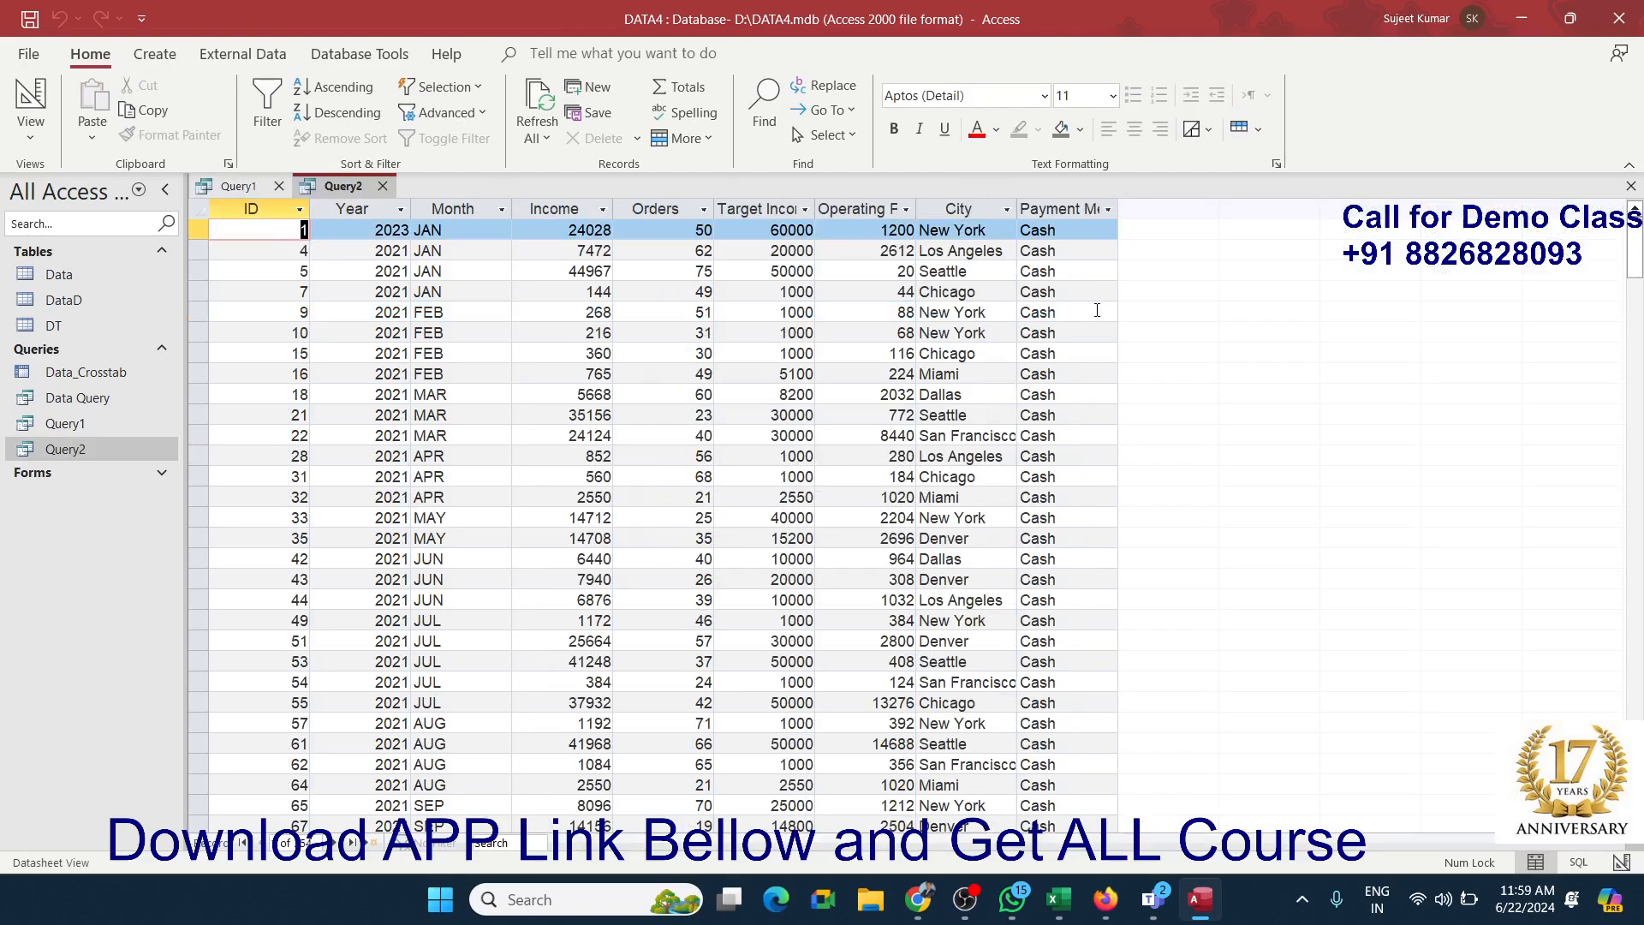
click(1055, 271)
scroll(1053, 324, down, 20)
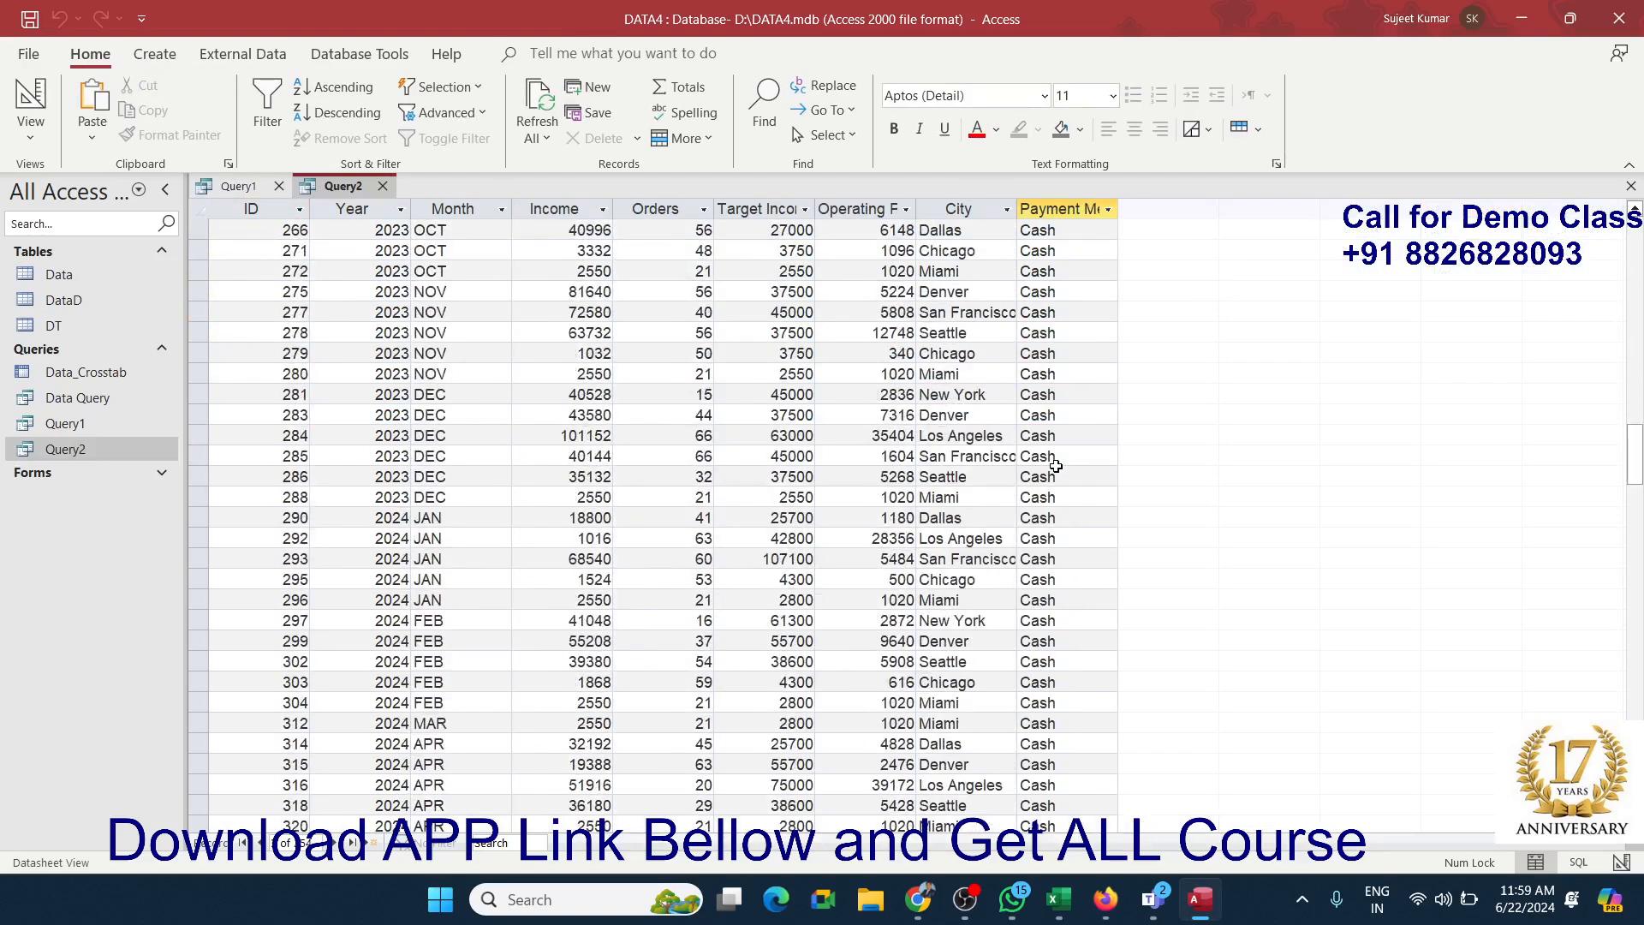
scroll(1055, 466, up, 20)
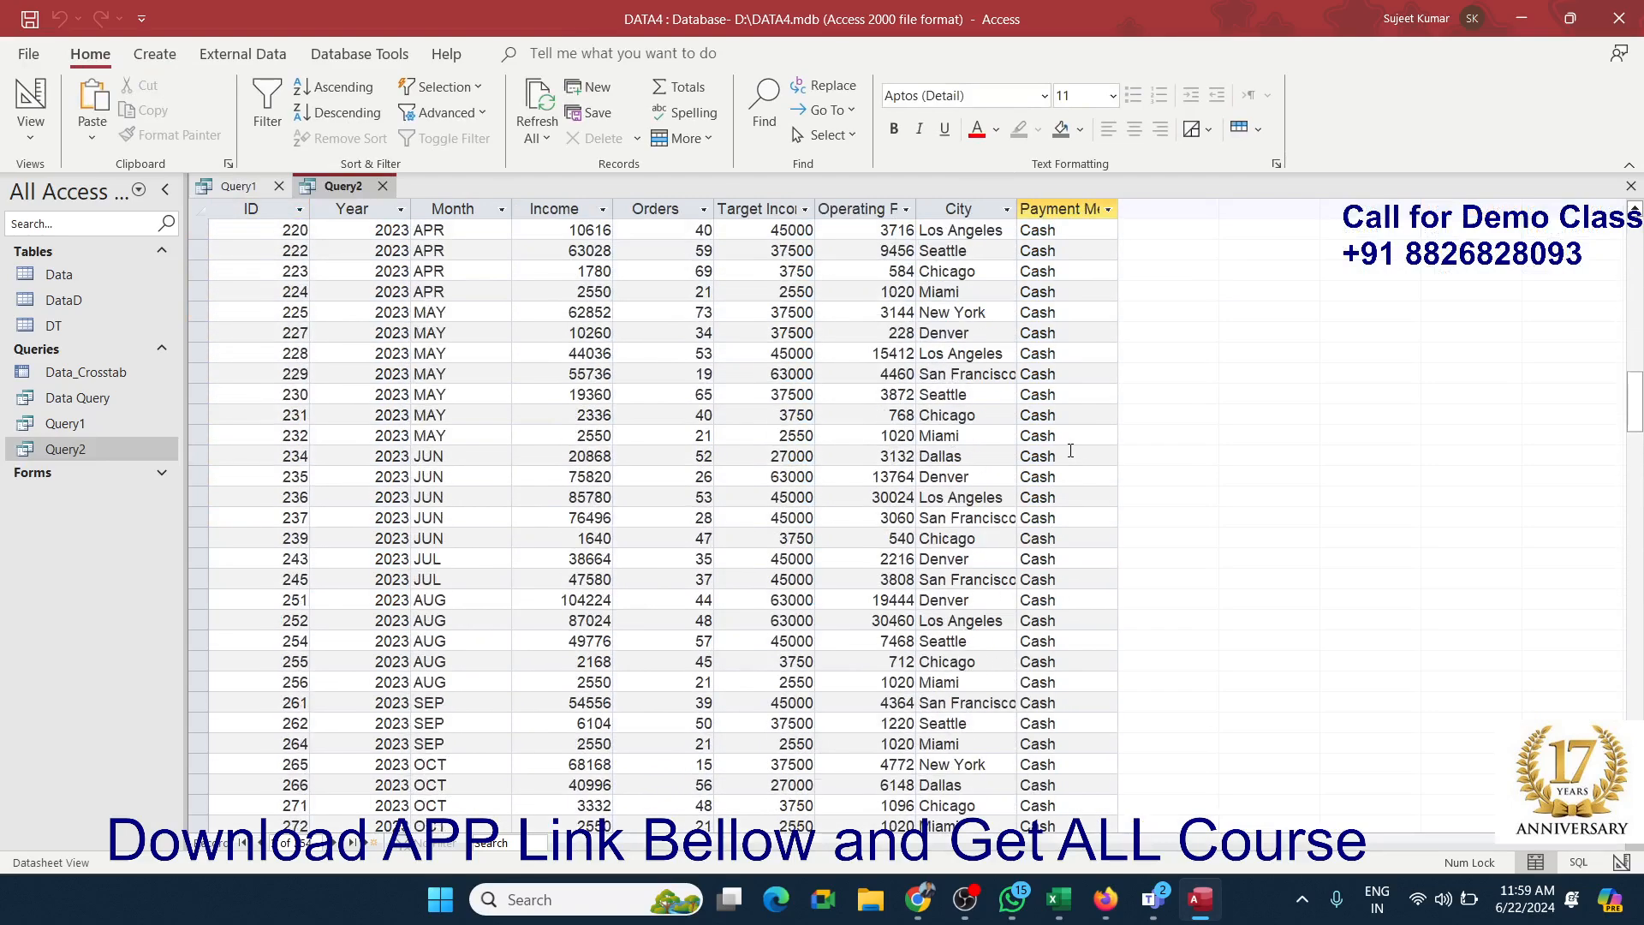
scroll(1070, 451, up, 20)
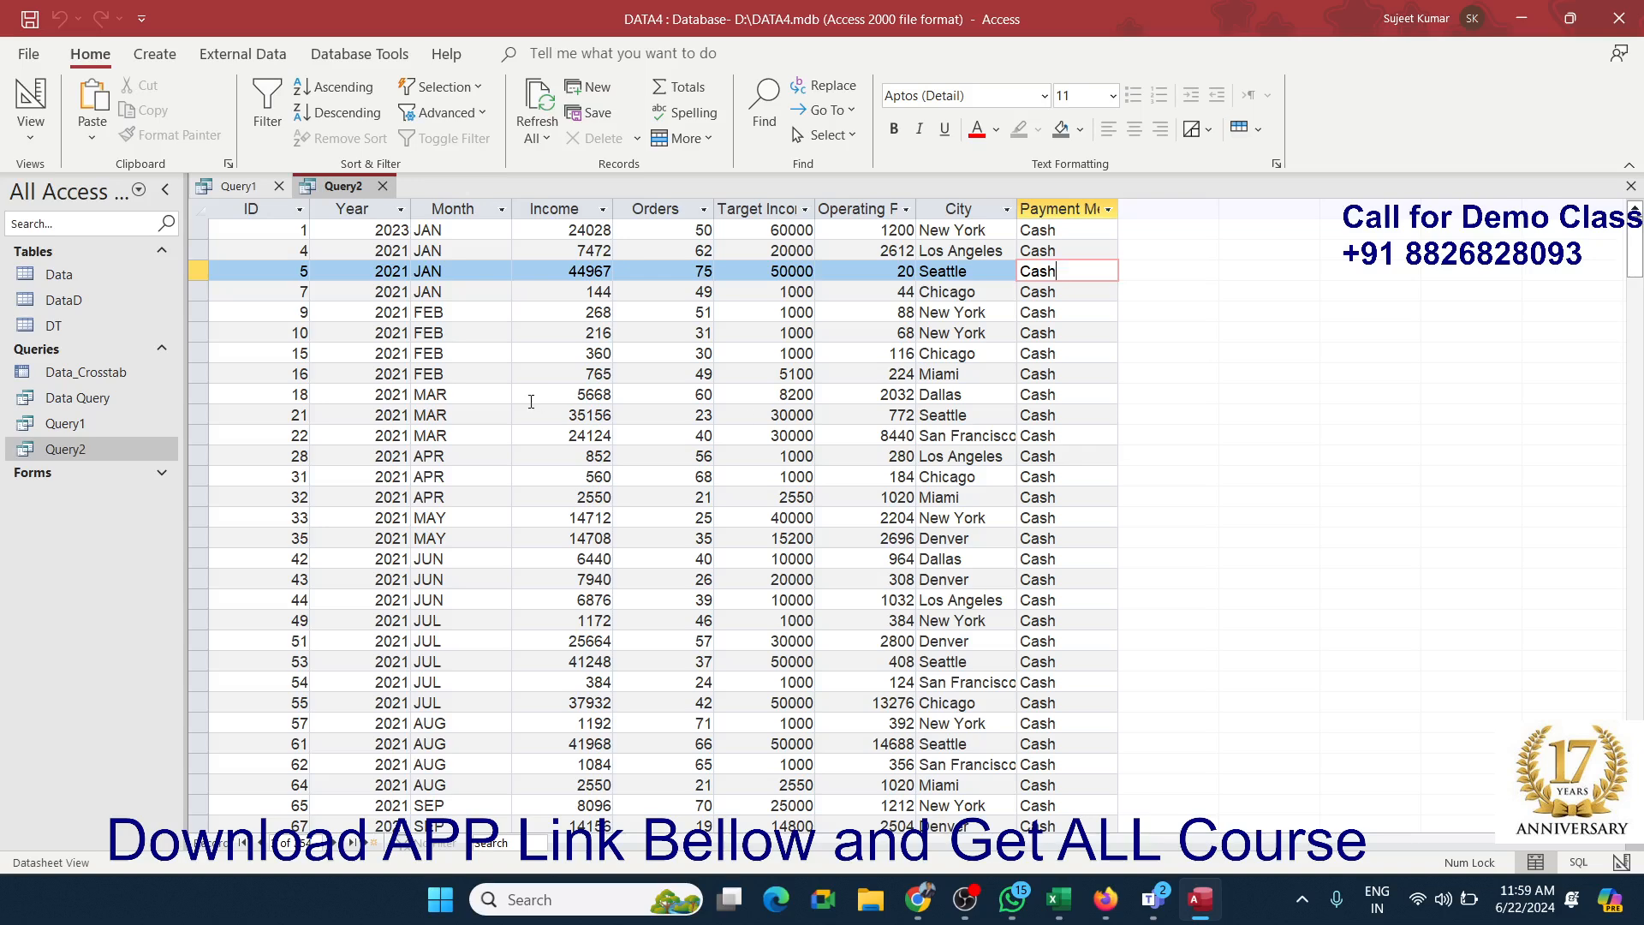
click(383, 186)
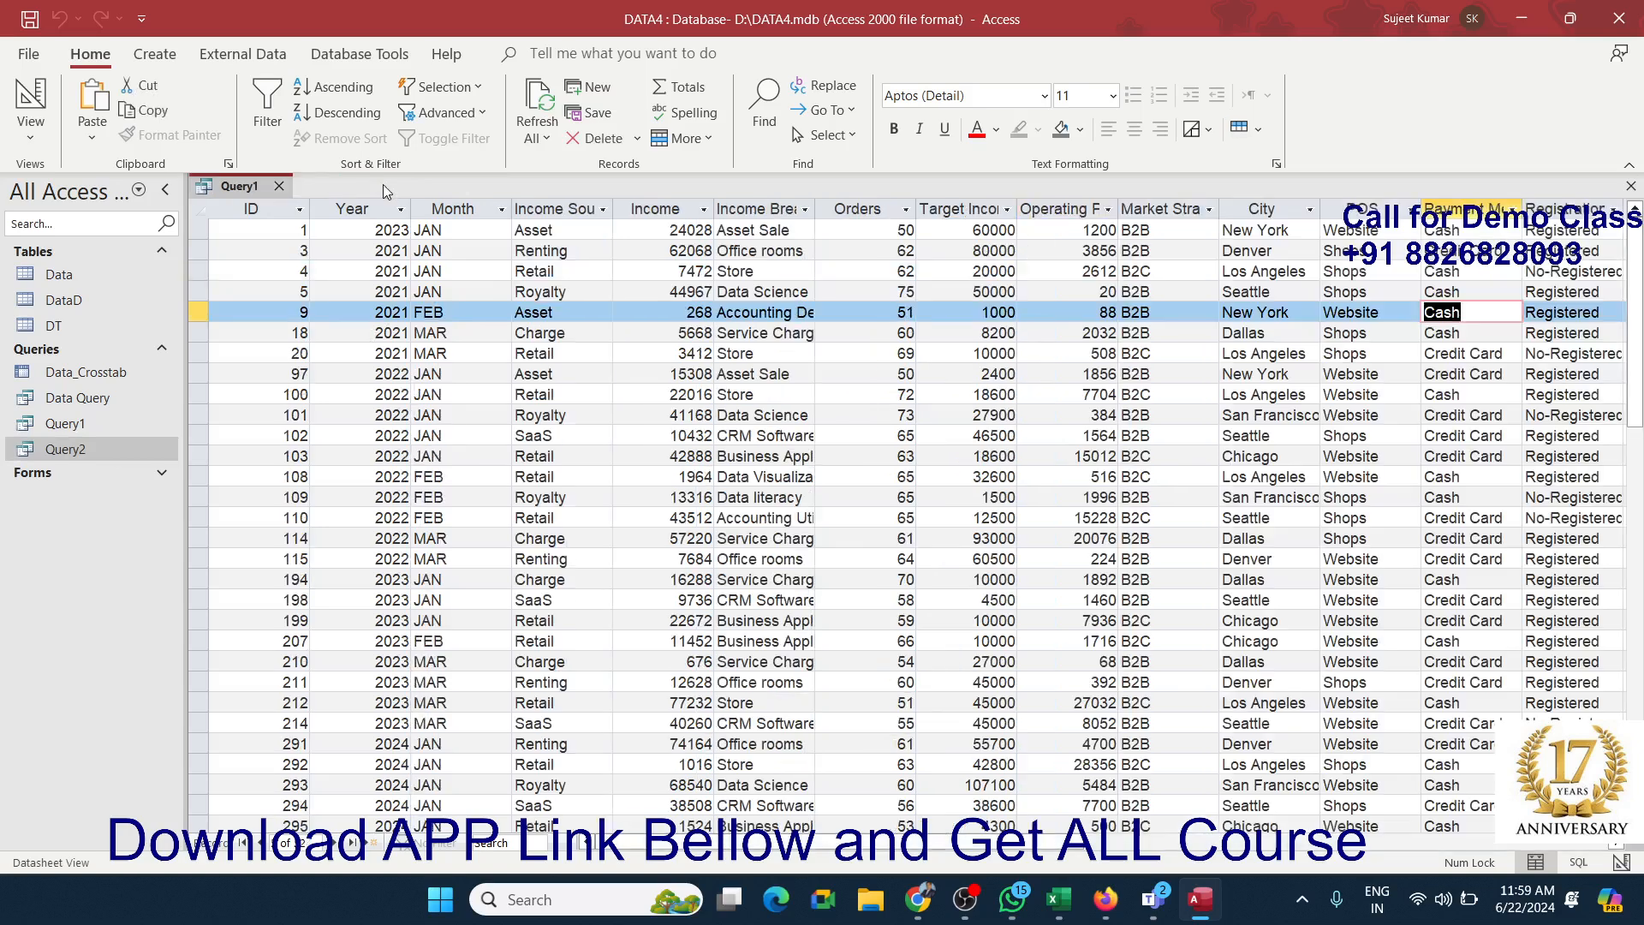
Step: In Query2's Design View, replace the Payment Method criteria with the parameter prompt [Please Enter Payments Mode]
right_click(124, 444)
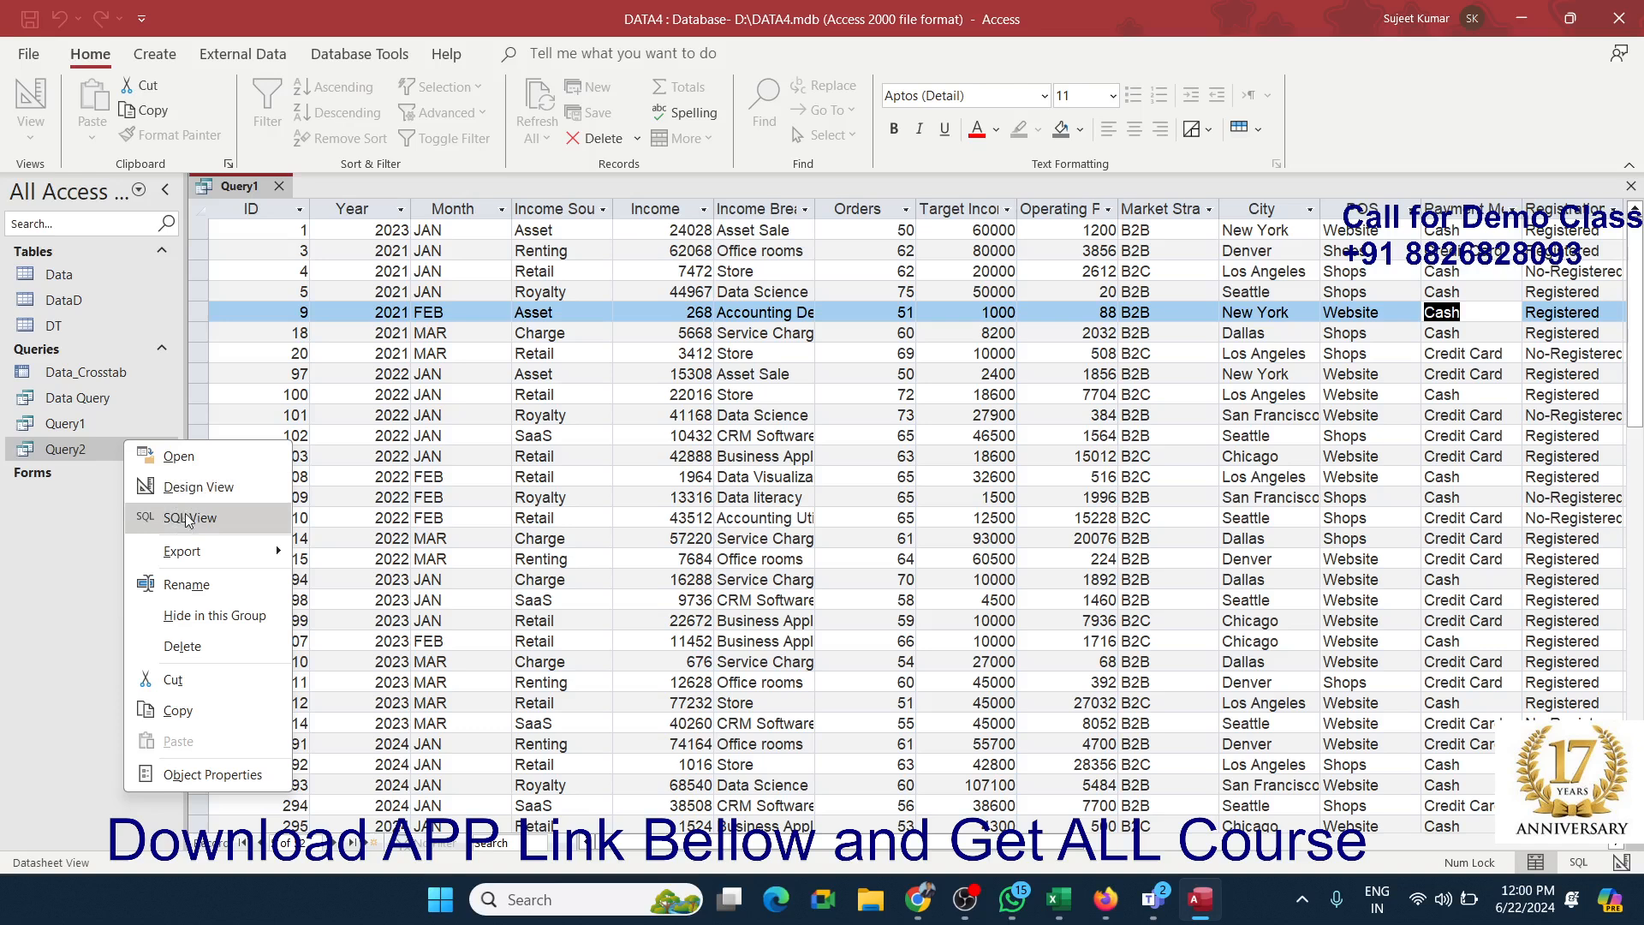
click(192, 490)
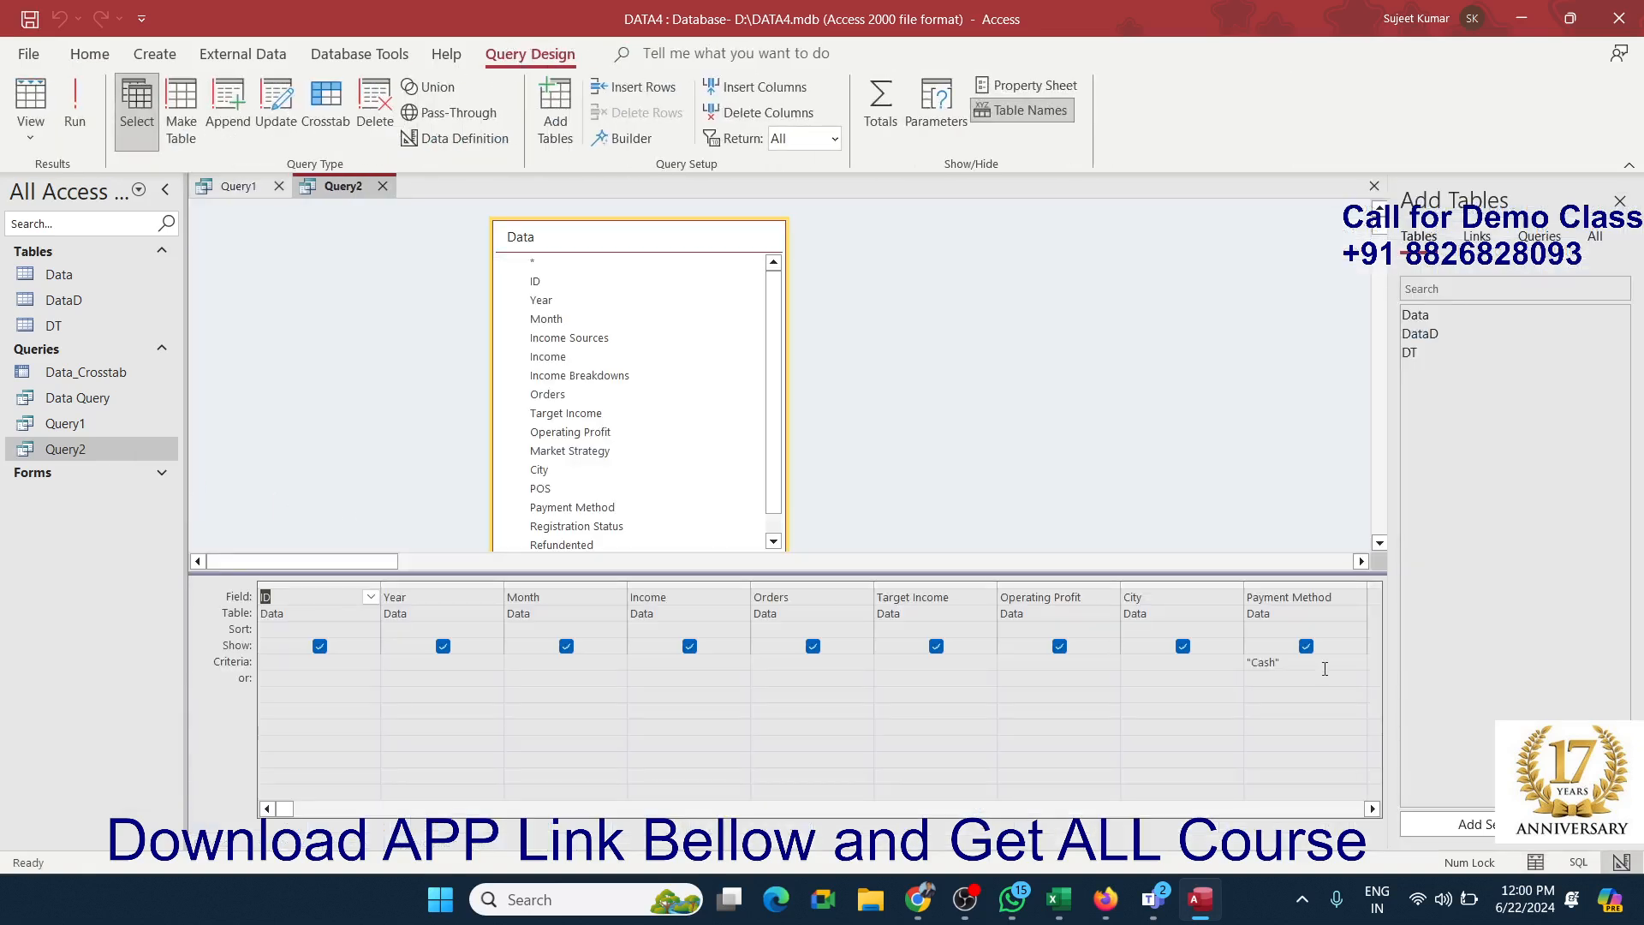
drag(1325, 669, 1077, 669)
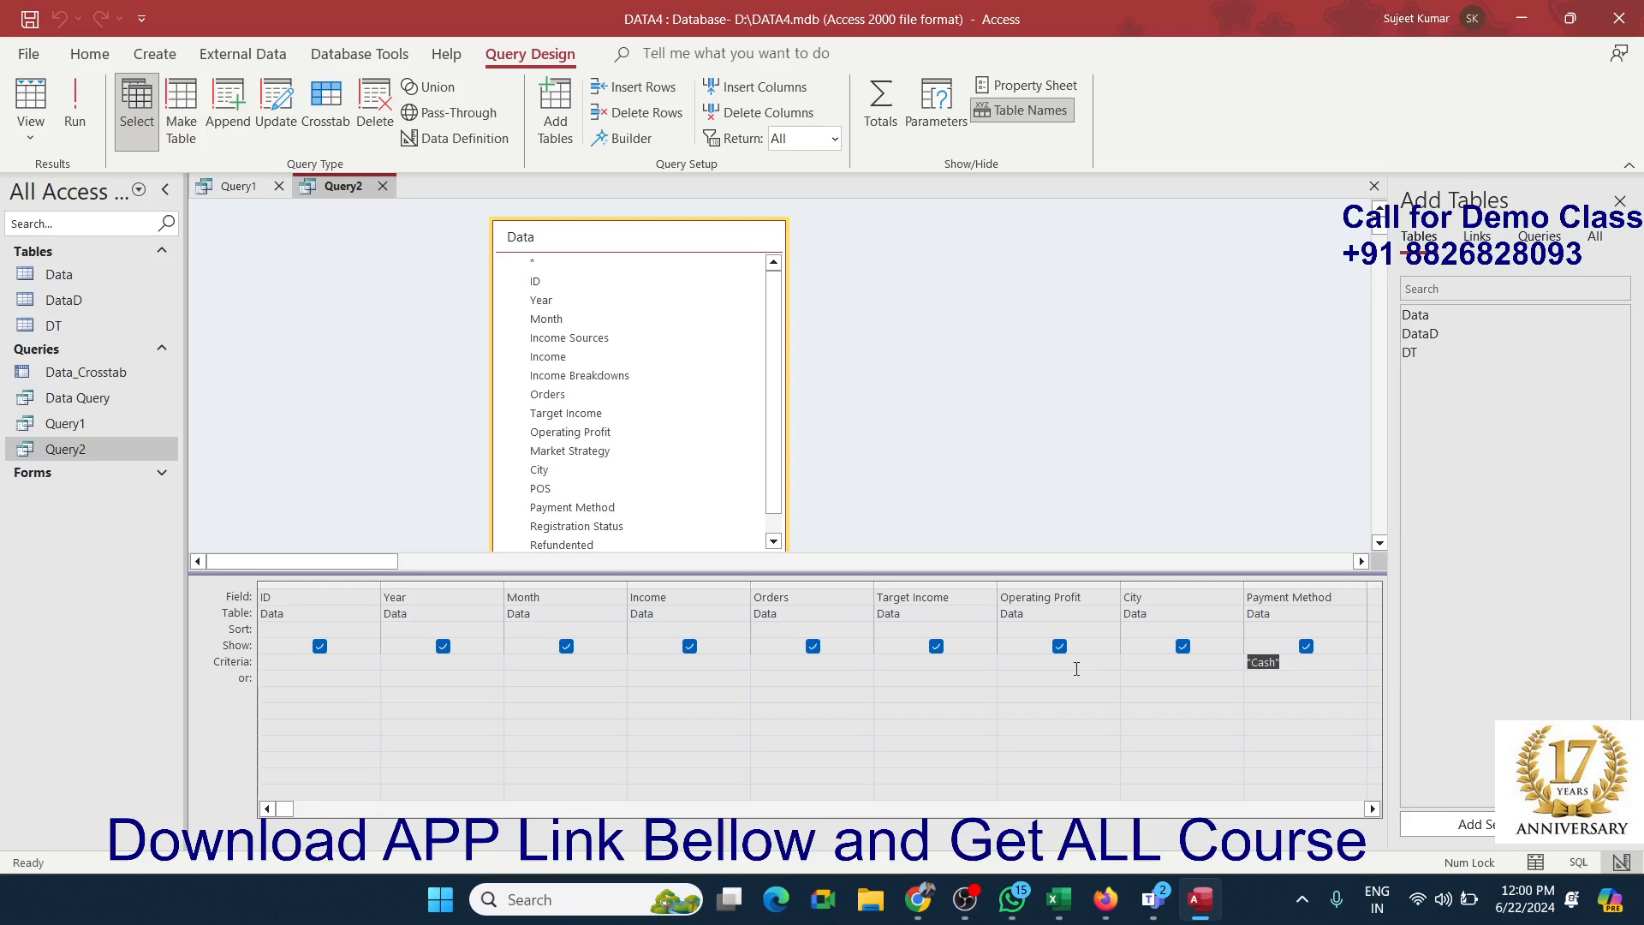
key(Delete)
text([Please )
text(Enter )
text(Pay)
text(ments M)
text(ode)
click(877, 743)
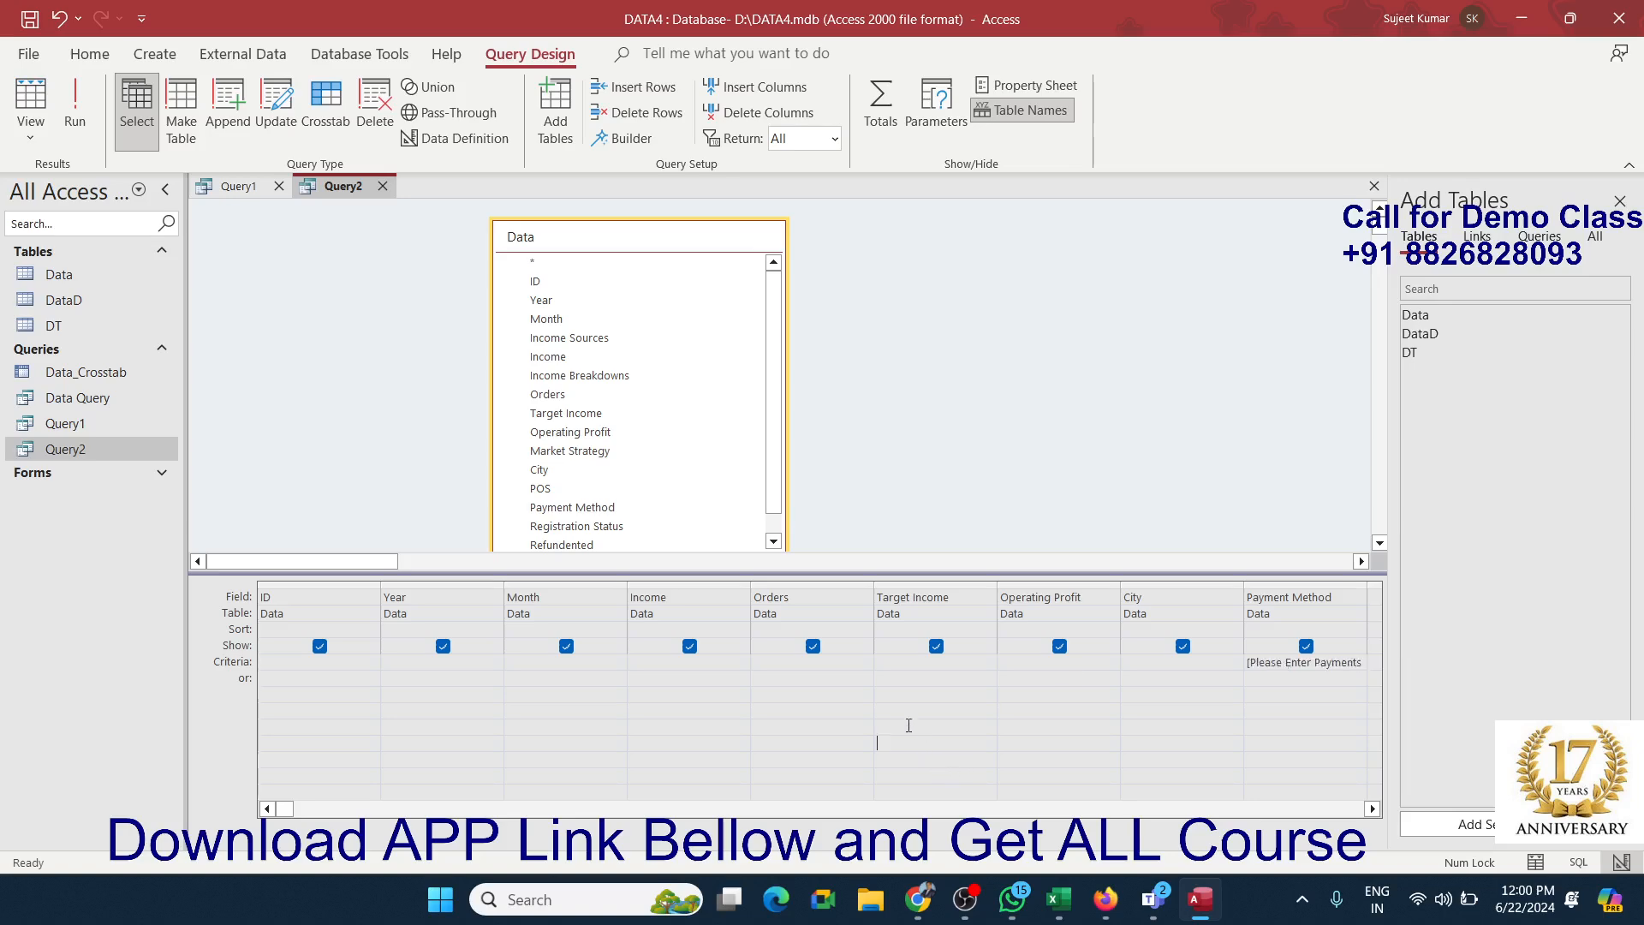
Step: Close Query2's design with its changes saved, and close Query1
click(383, 185)
click(743, 498)
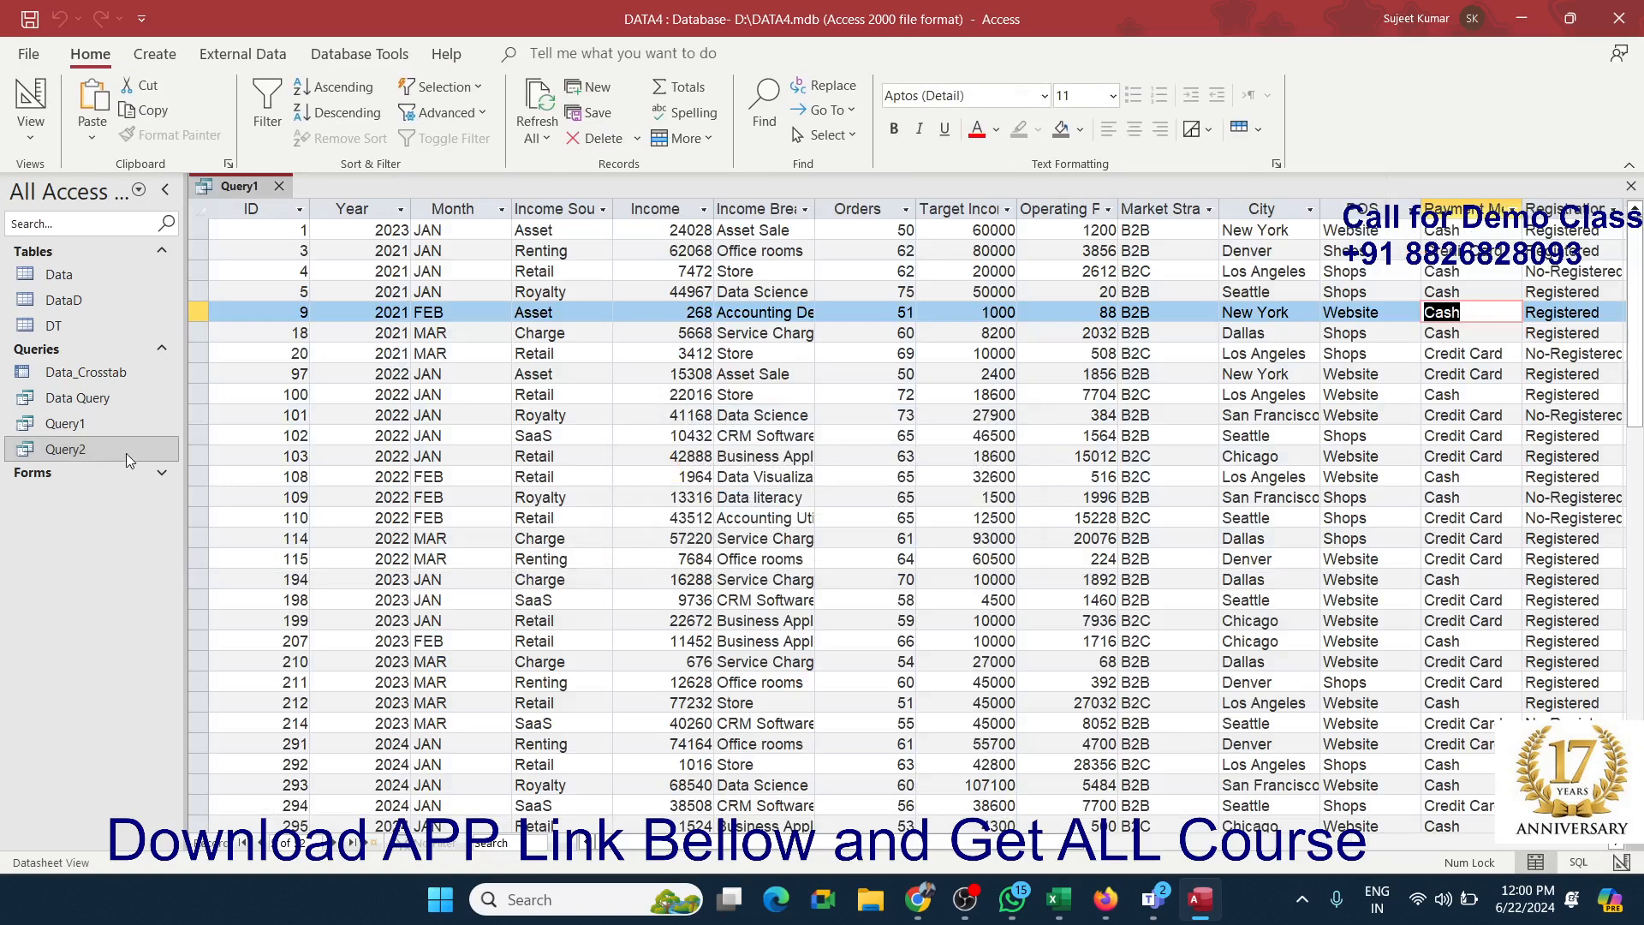
click(280, 185)
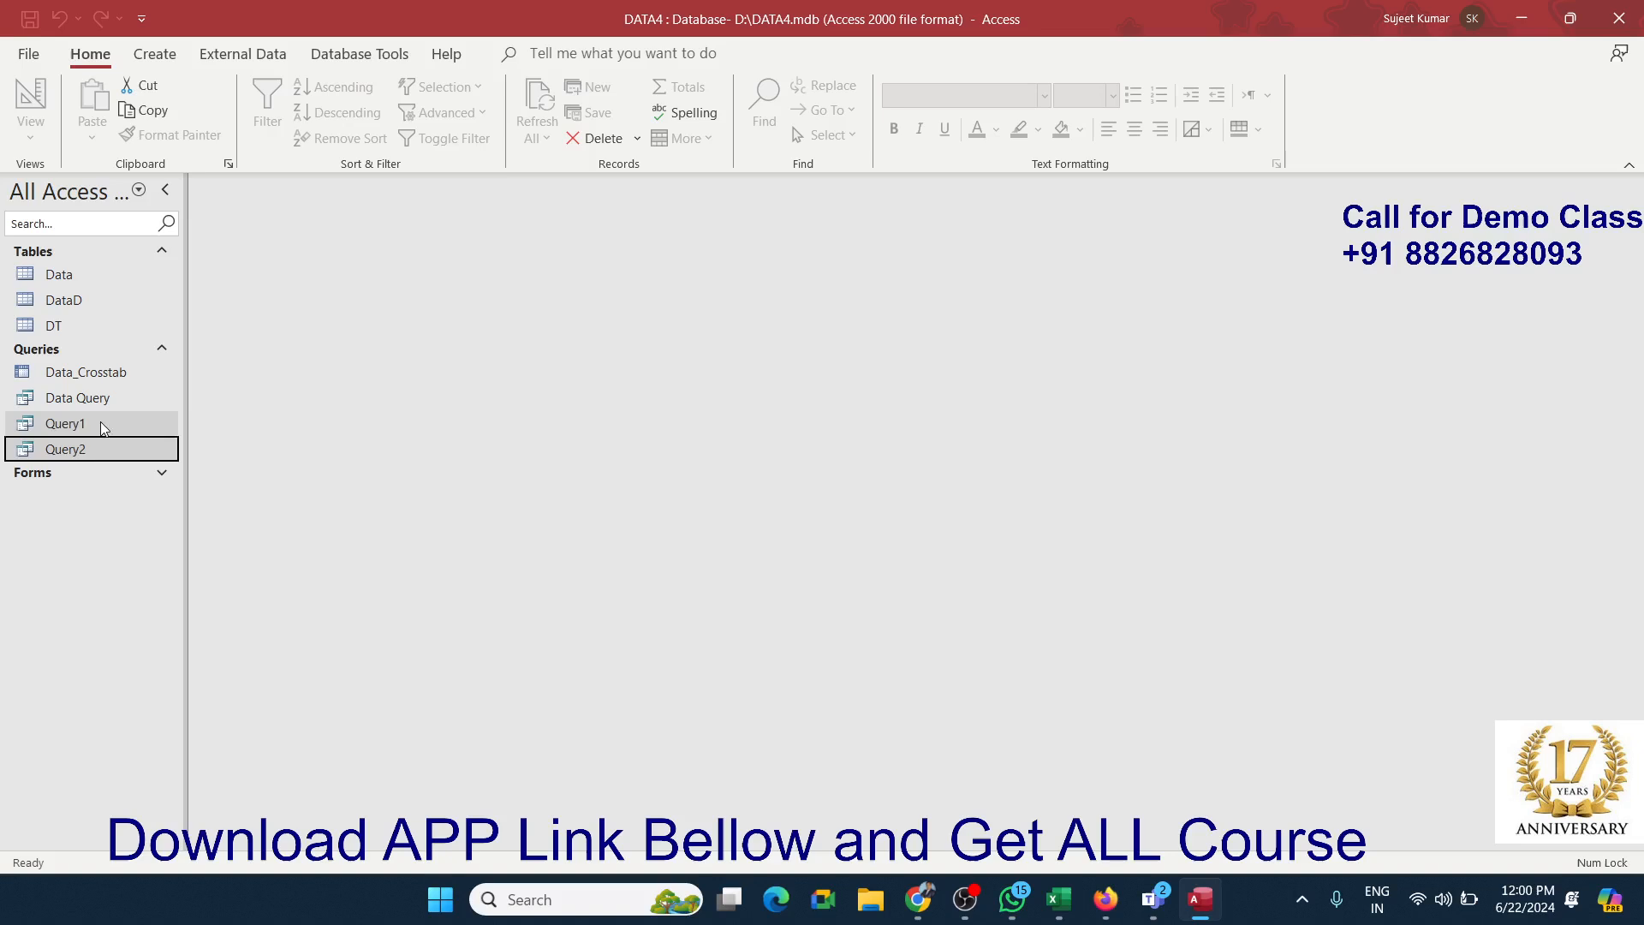
Step: Run Query2 with Cash as the payments mode, look through the returned records, and close the query
double_click(89, 449)
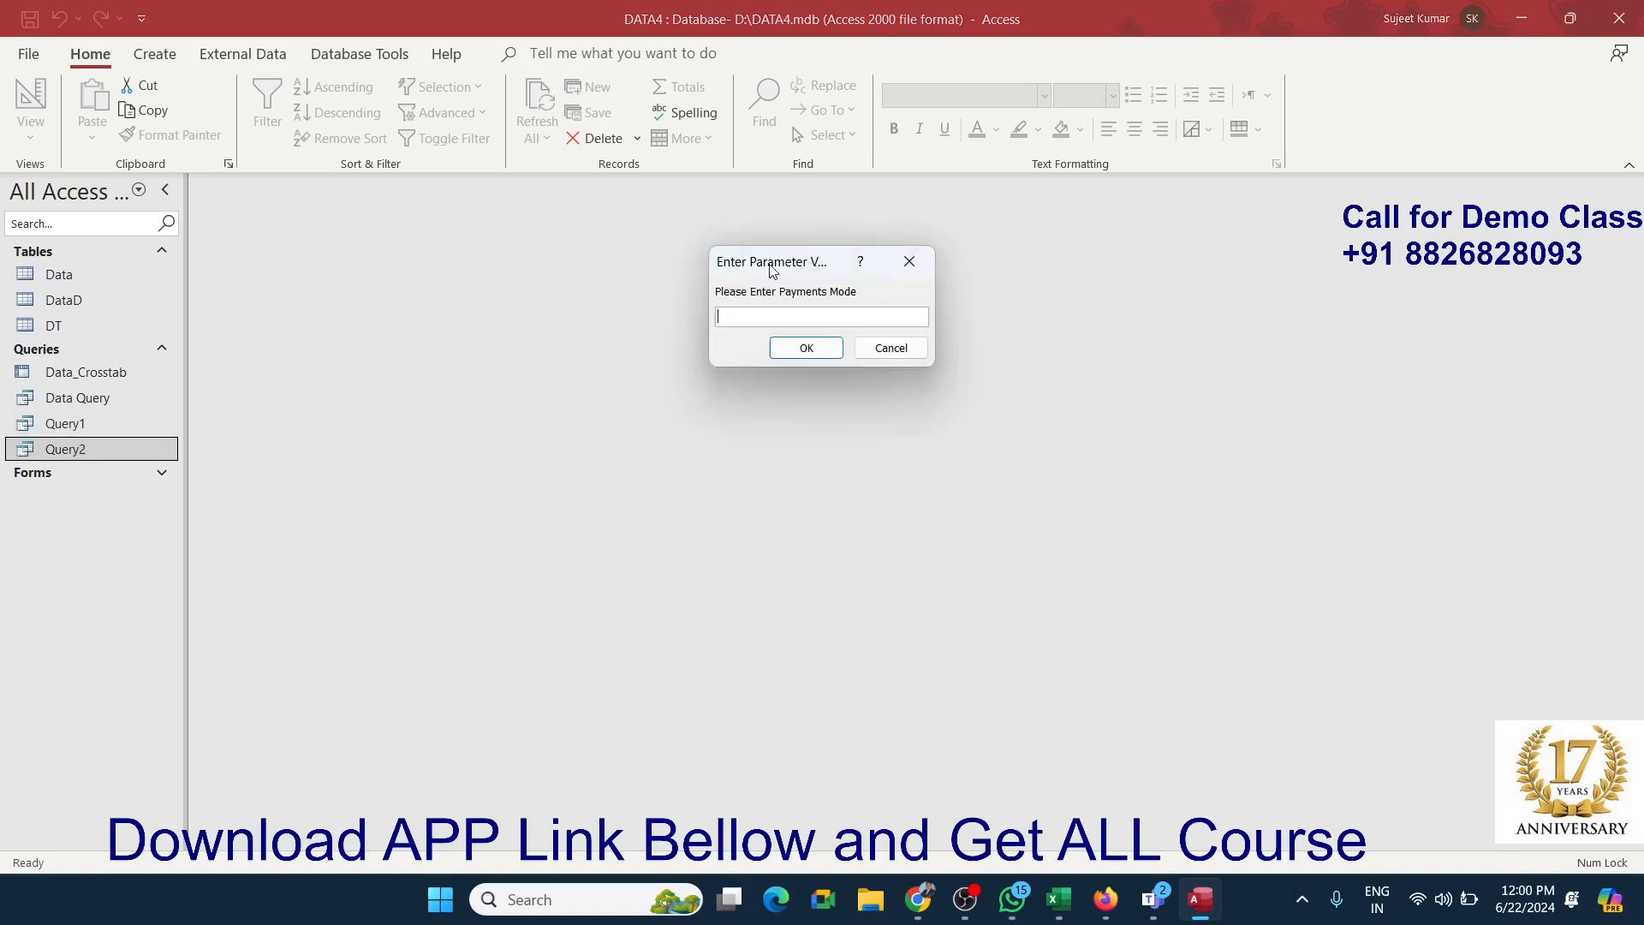
drag(771, 264, 330, 323)
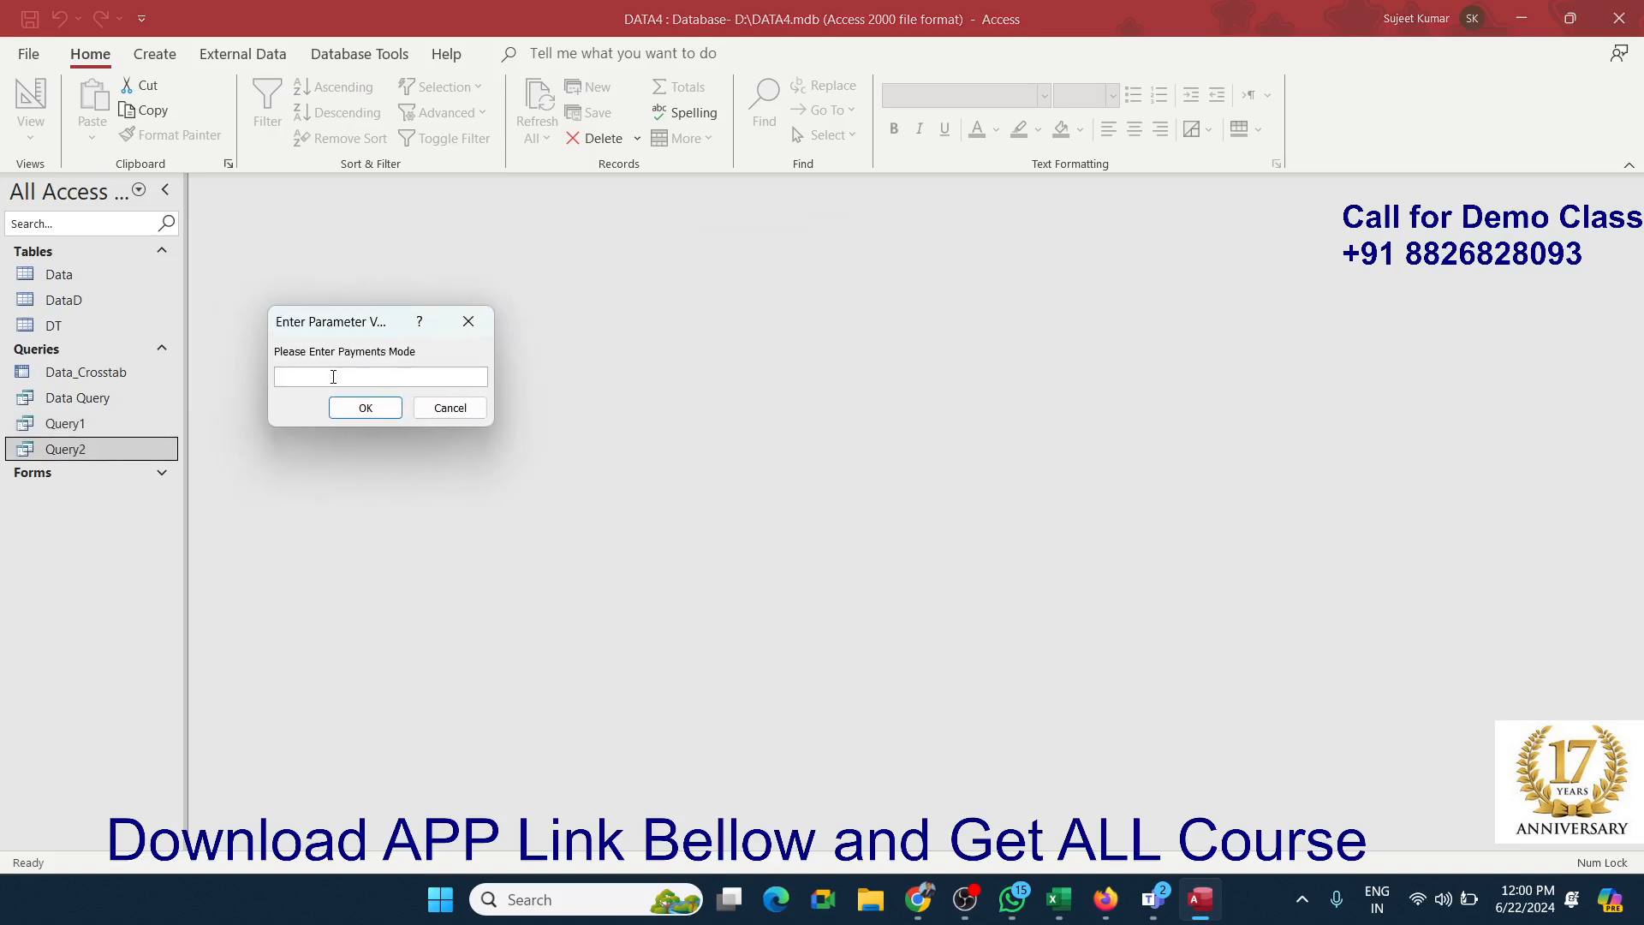
text(Cash)
click(366, 408)
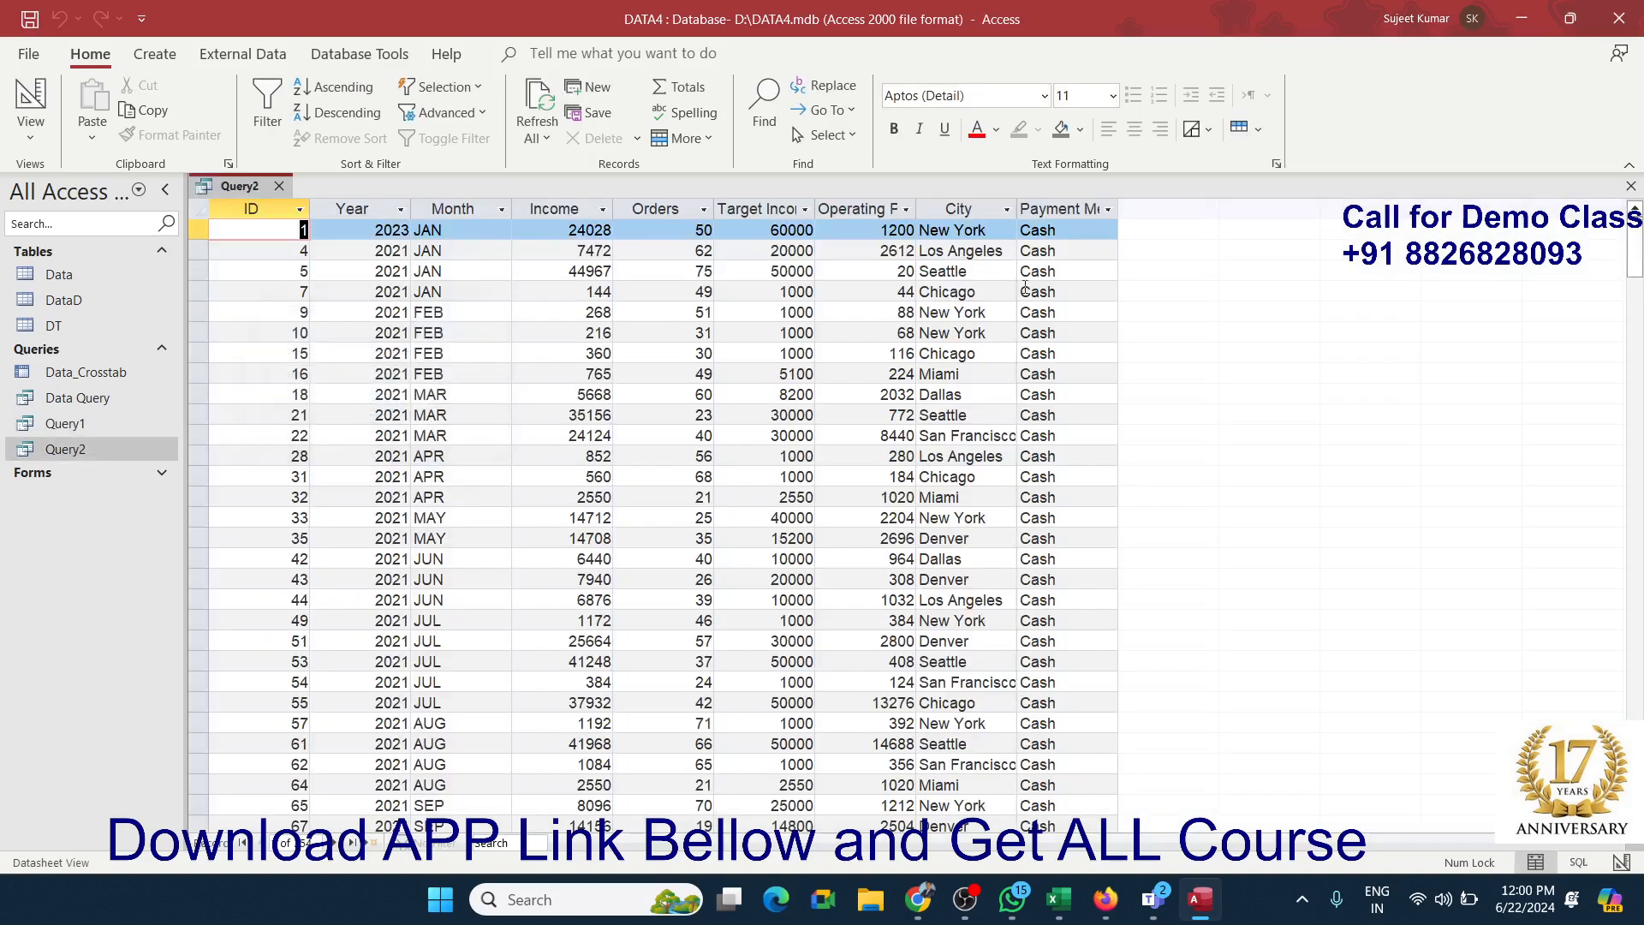
click(1025, 288)
scroll(987, 447, down, 20)
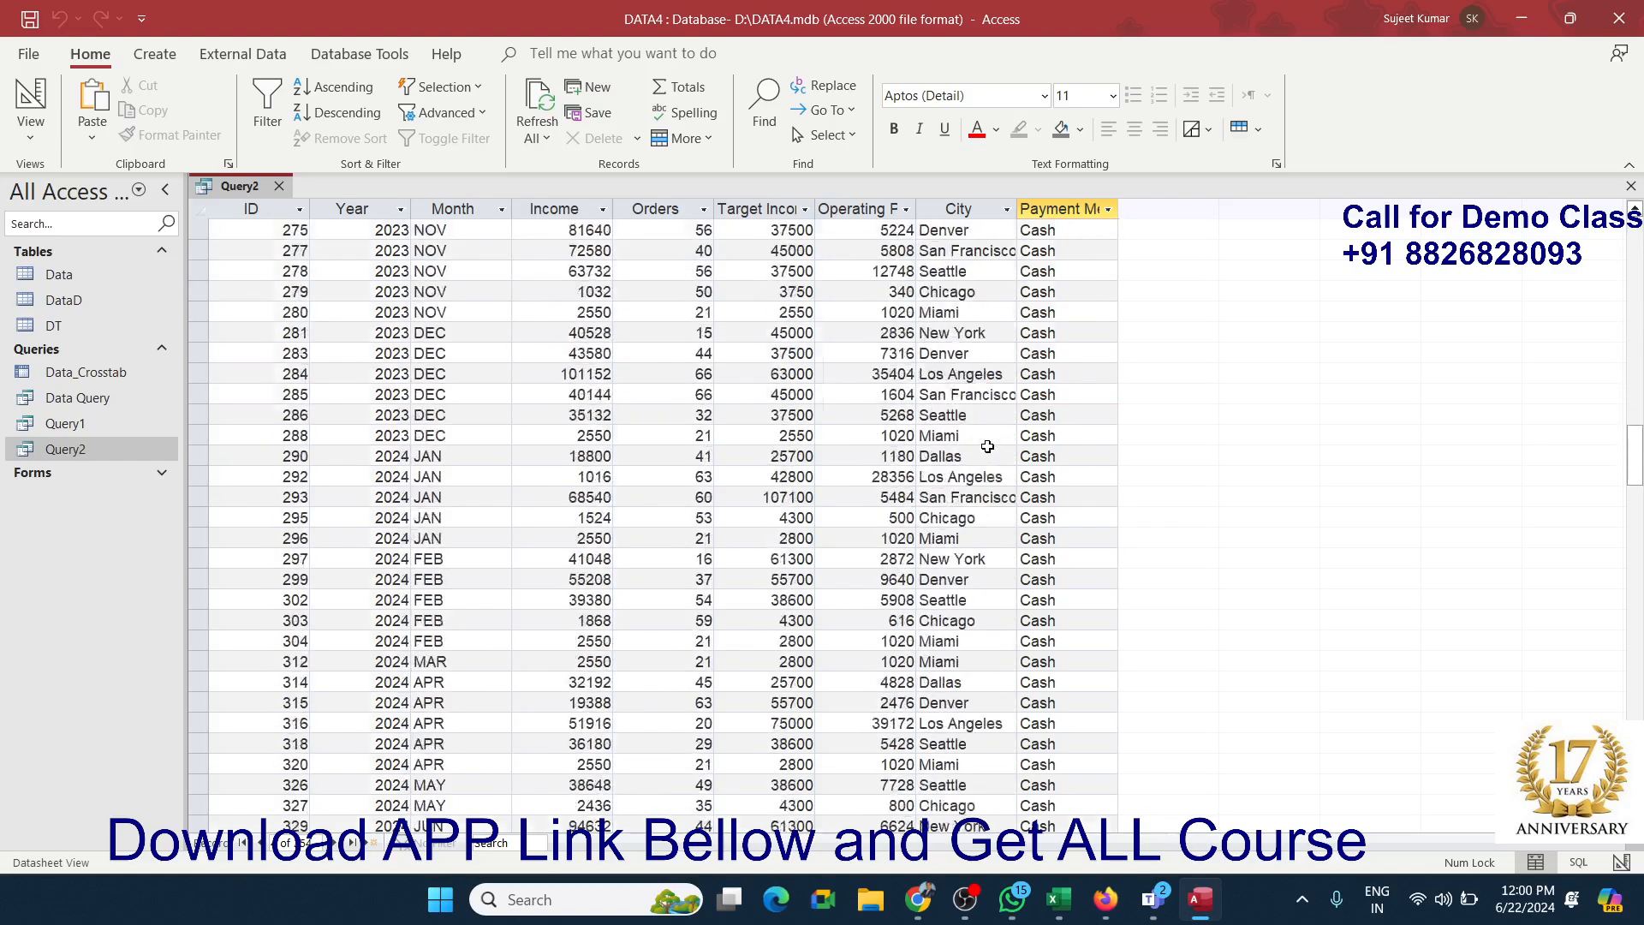
scroll(987, 446, down, 20)
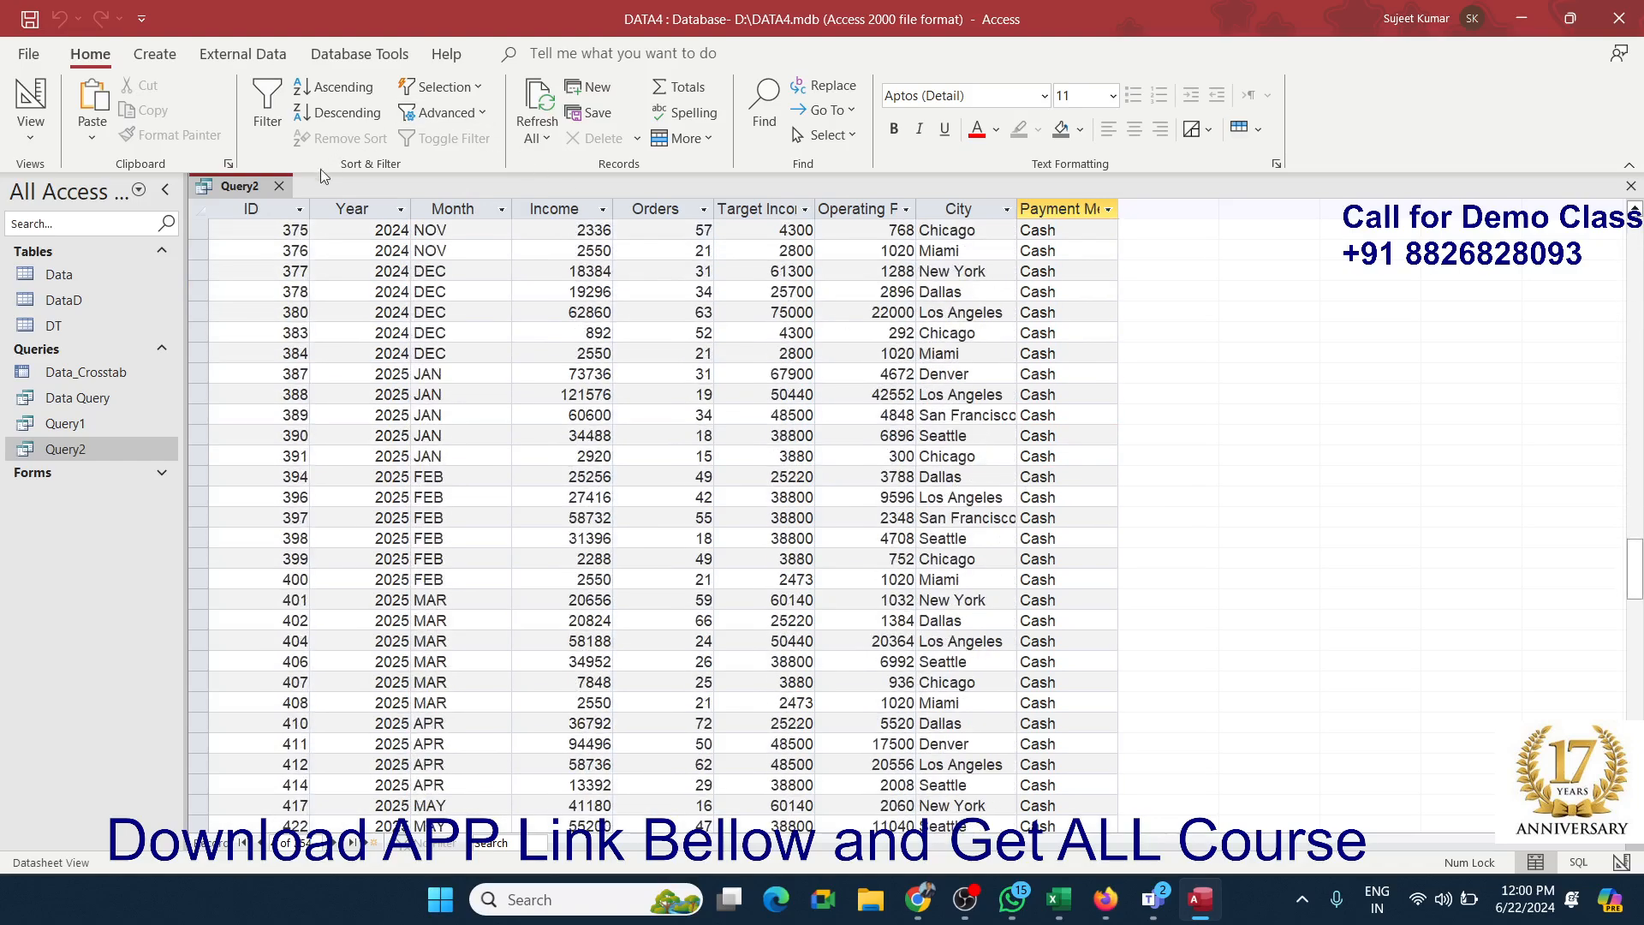
click(279, 186)
Step: Run Query2 with Credit Card as the payments mode, examine the Payment Method column, and close the query
double_click(111, 448)
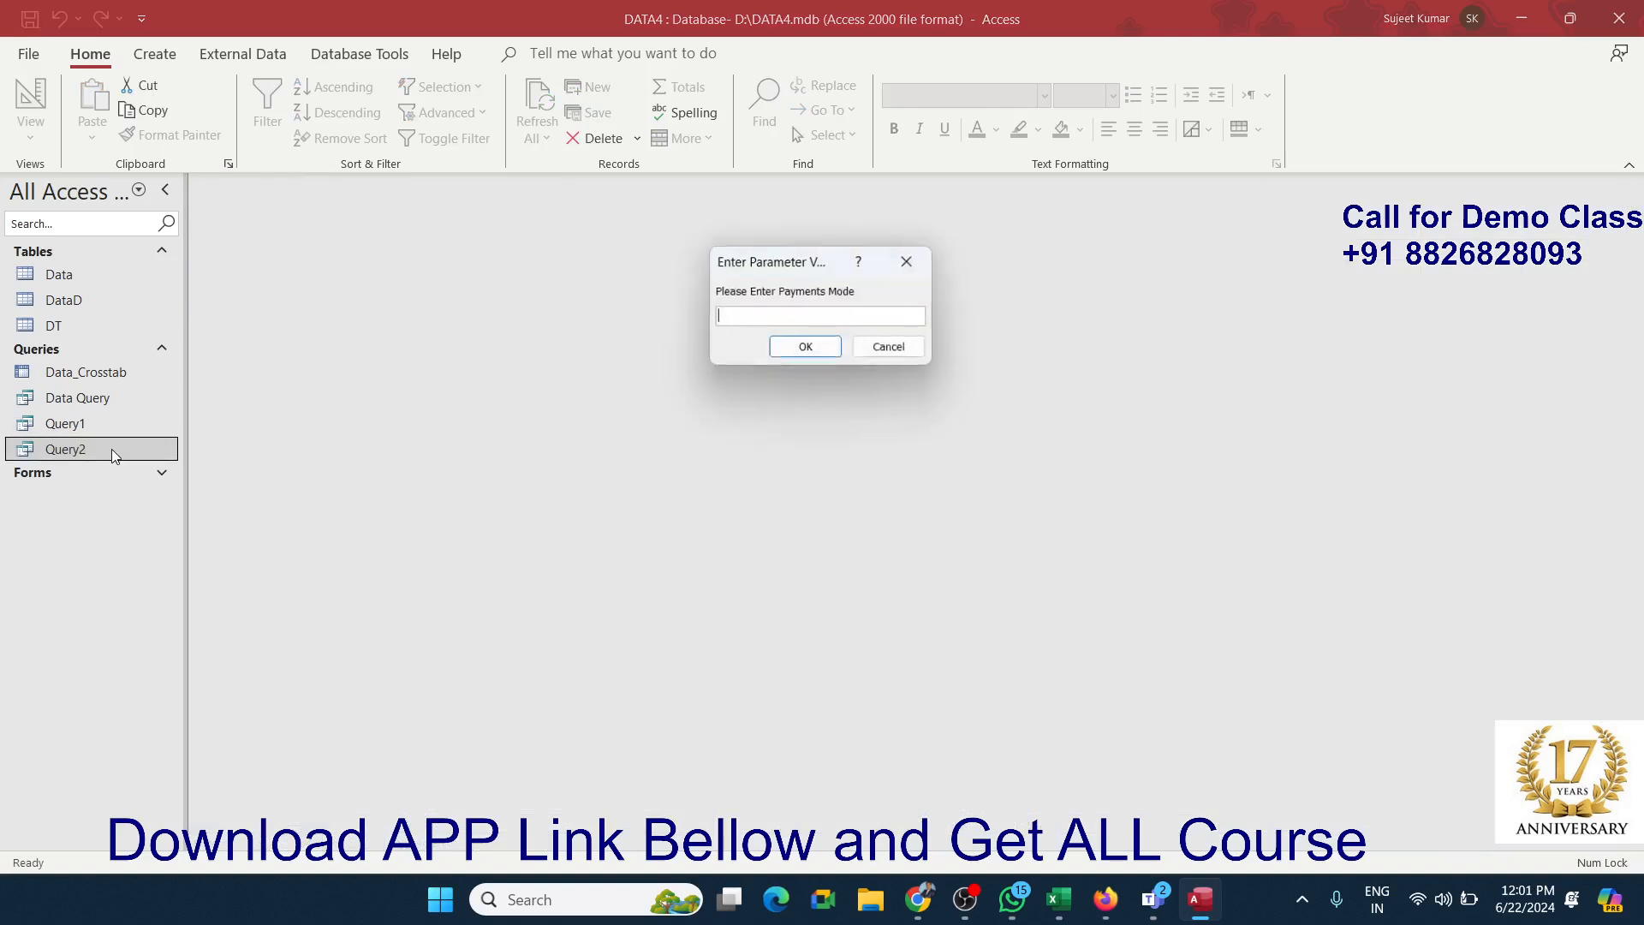
text(C)
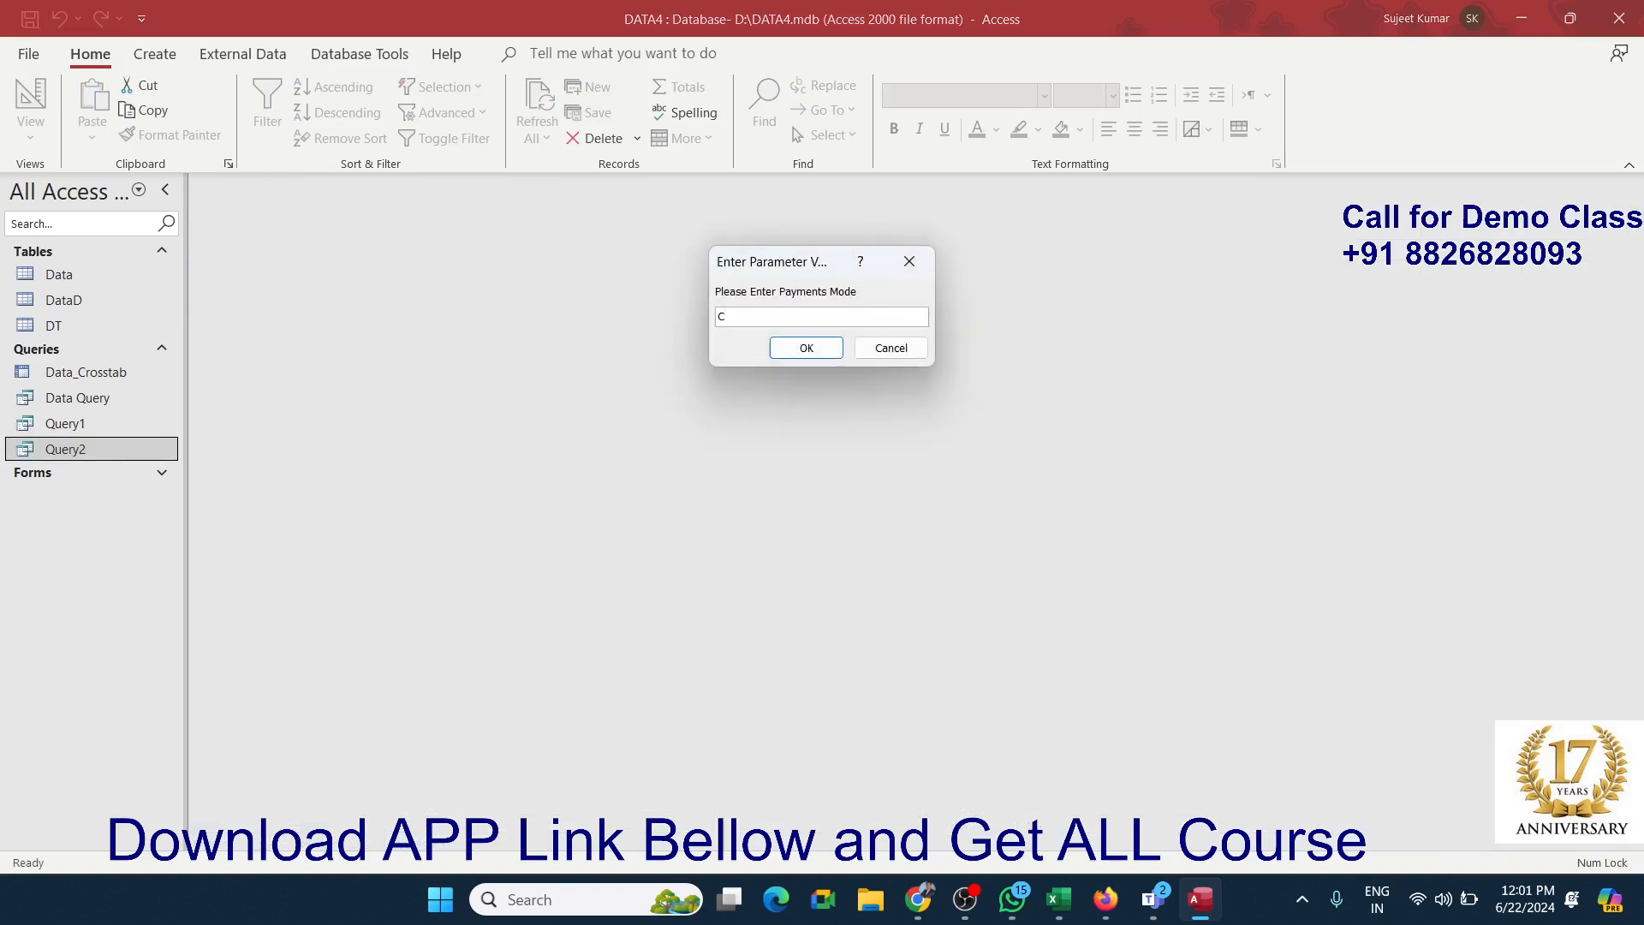
text(redit Card)
click(828, 356)
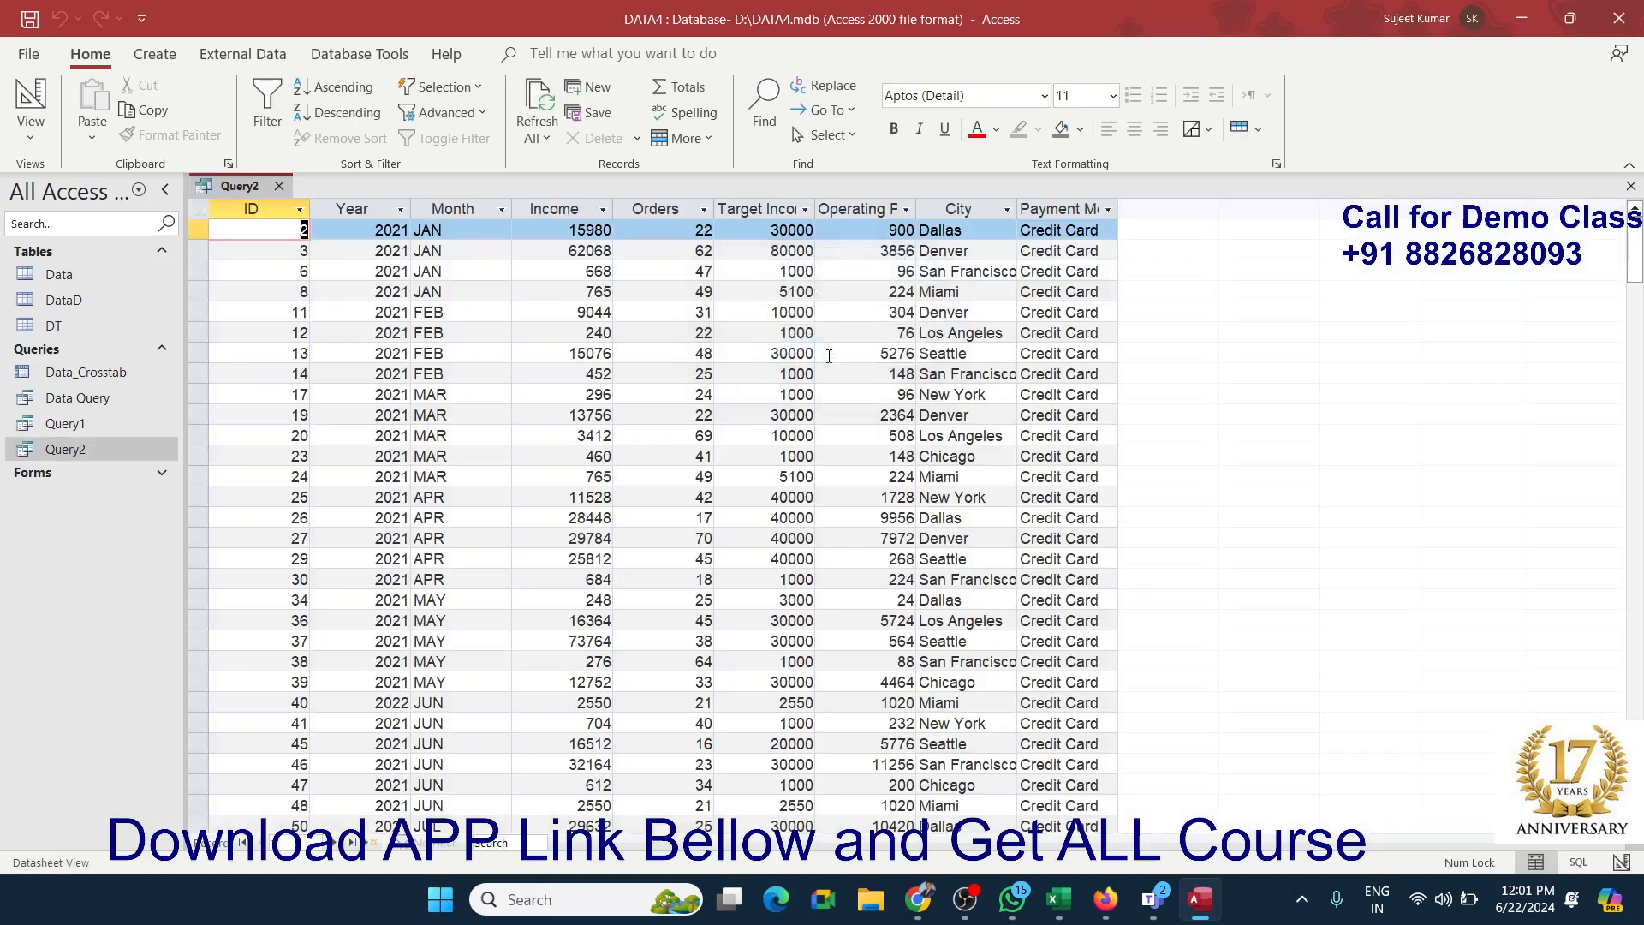
click(1070, 312)
drag(1059, 394, 1043, 420)
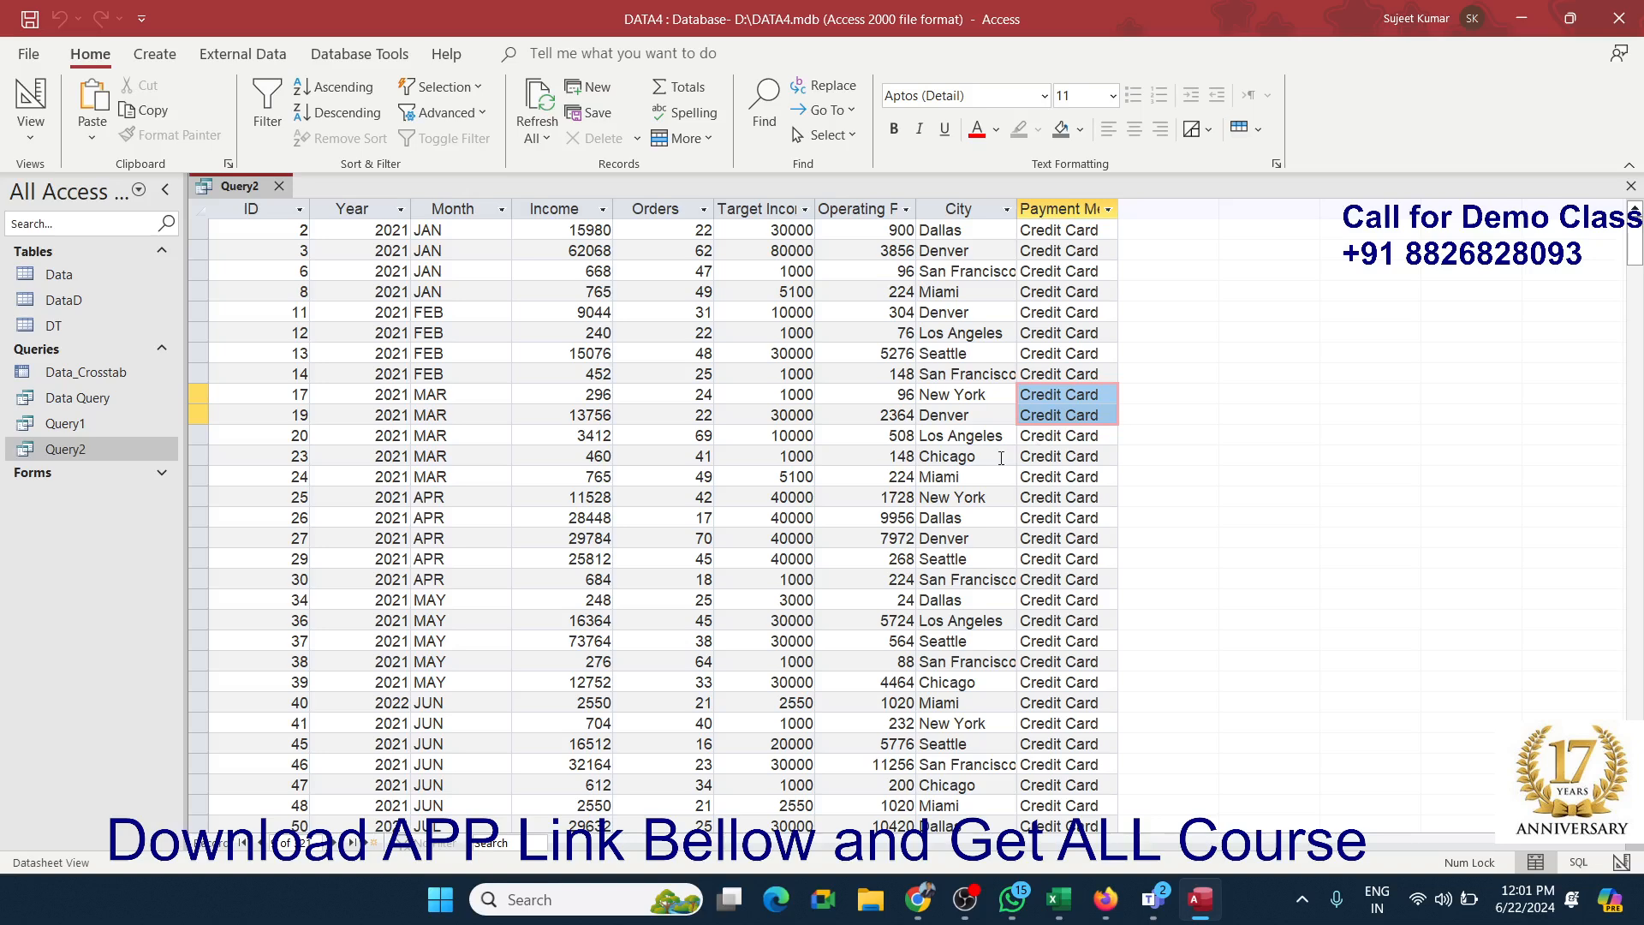
click(280, 187)
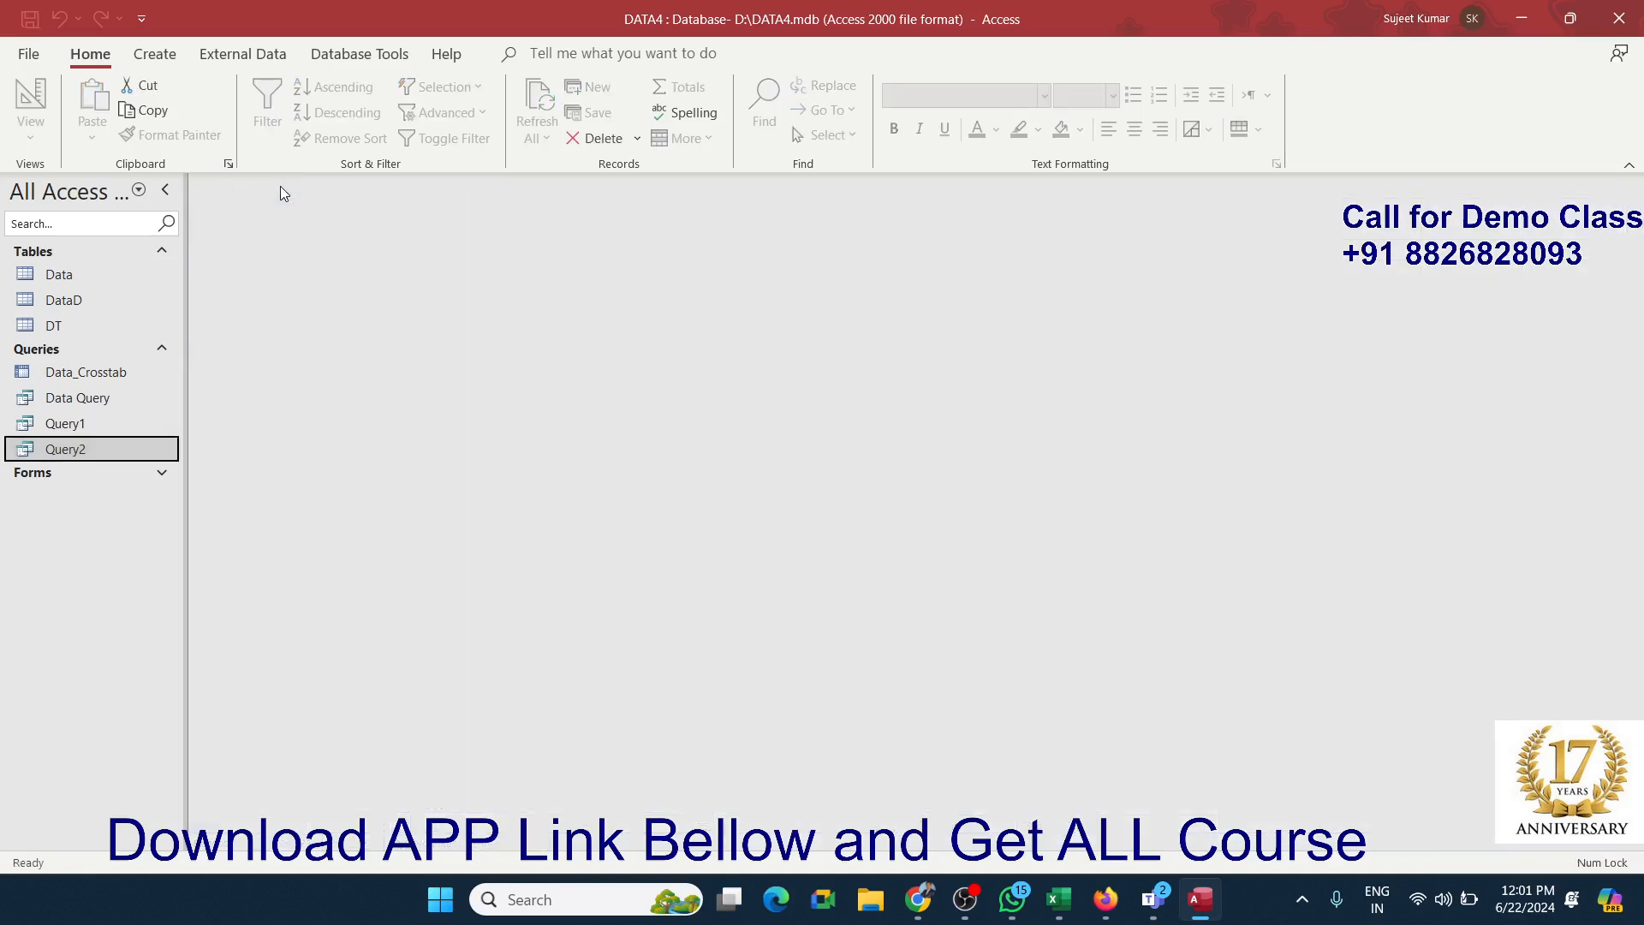
Step: In the Data table, change the Payment Method of record ID 8 to Card and of record ID 19 to Debit Card
double_click(74, 281)
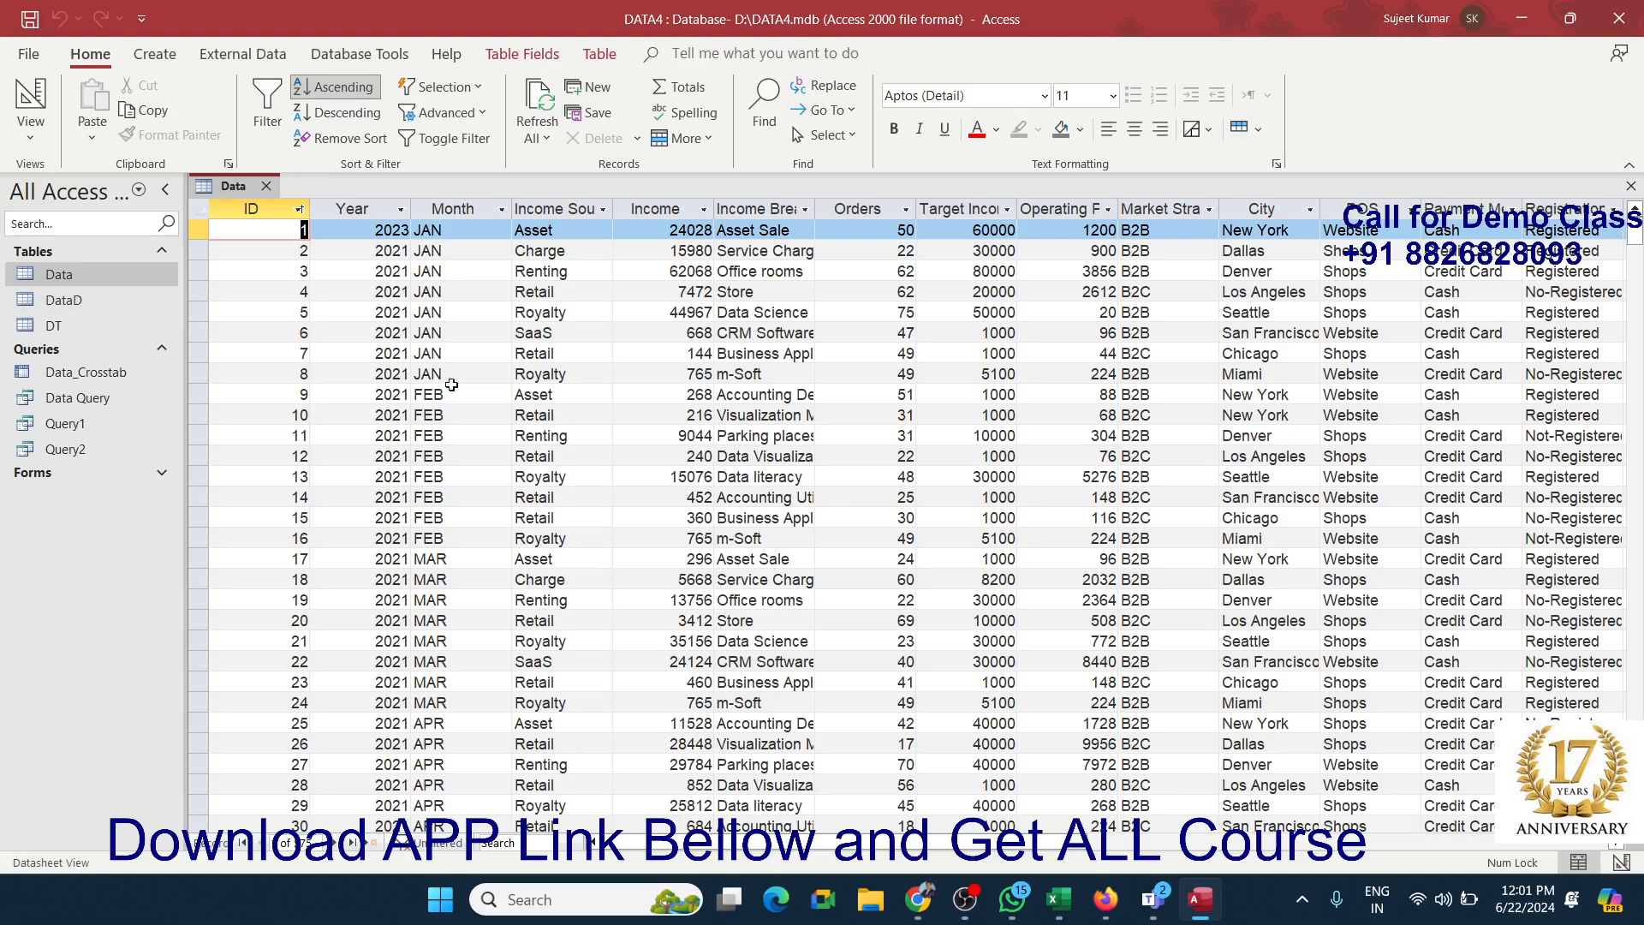
double_click(1445, 374)
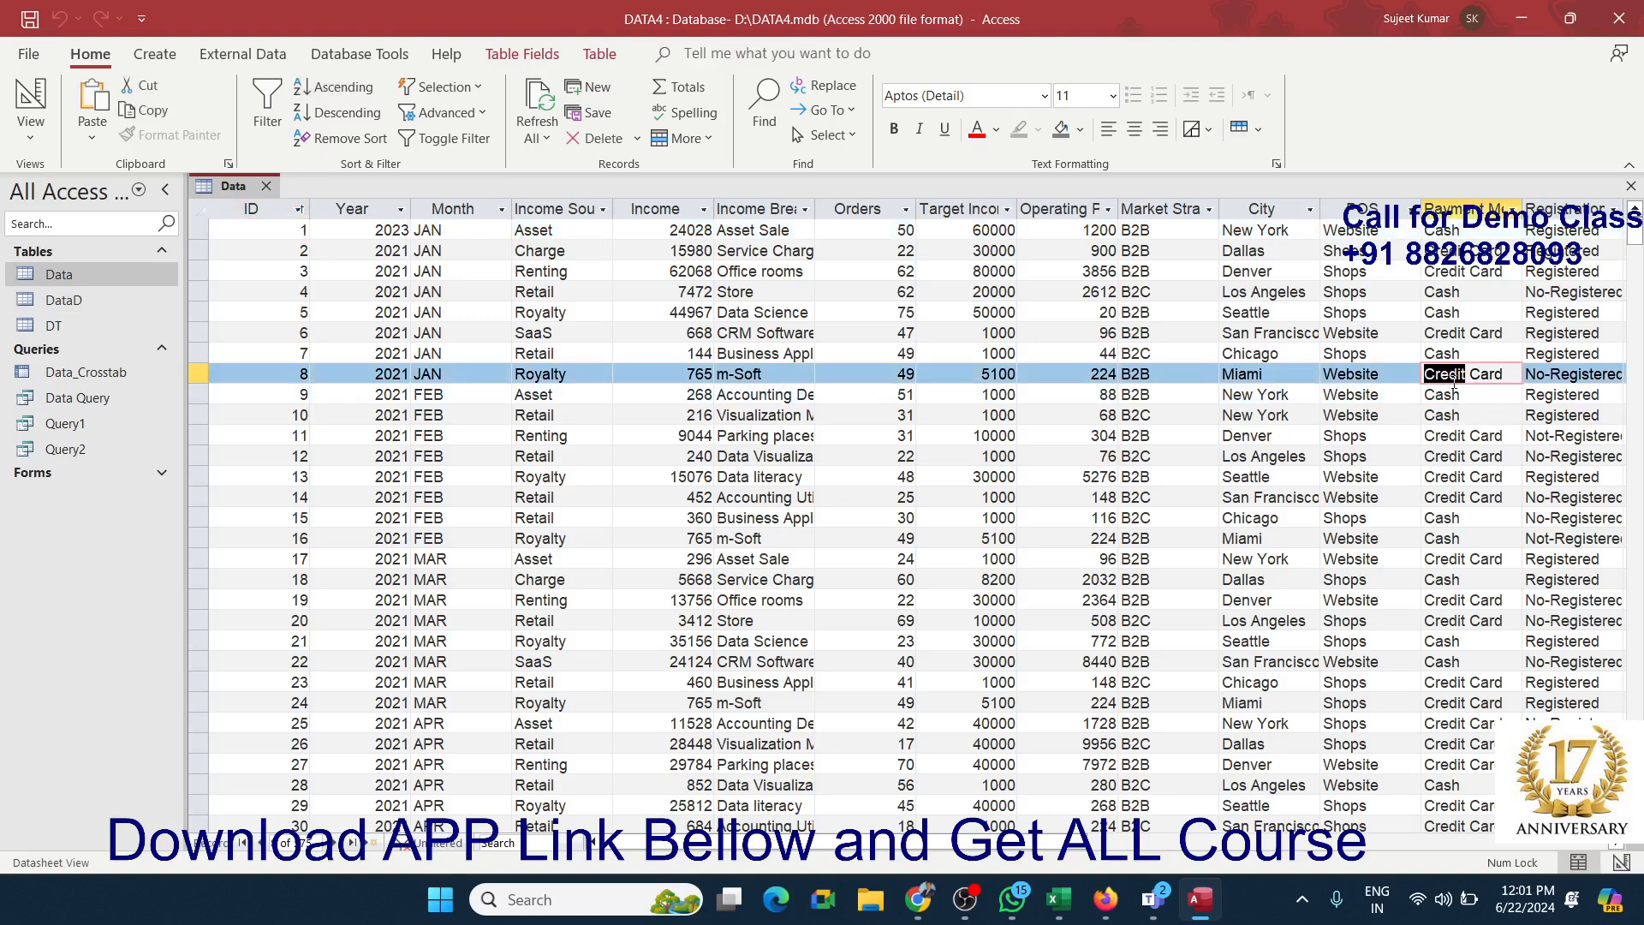
key(Delete)
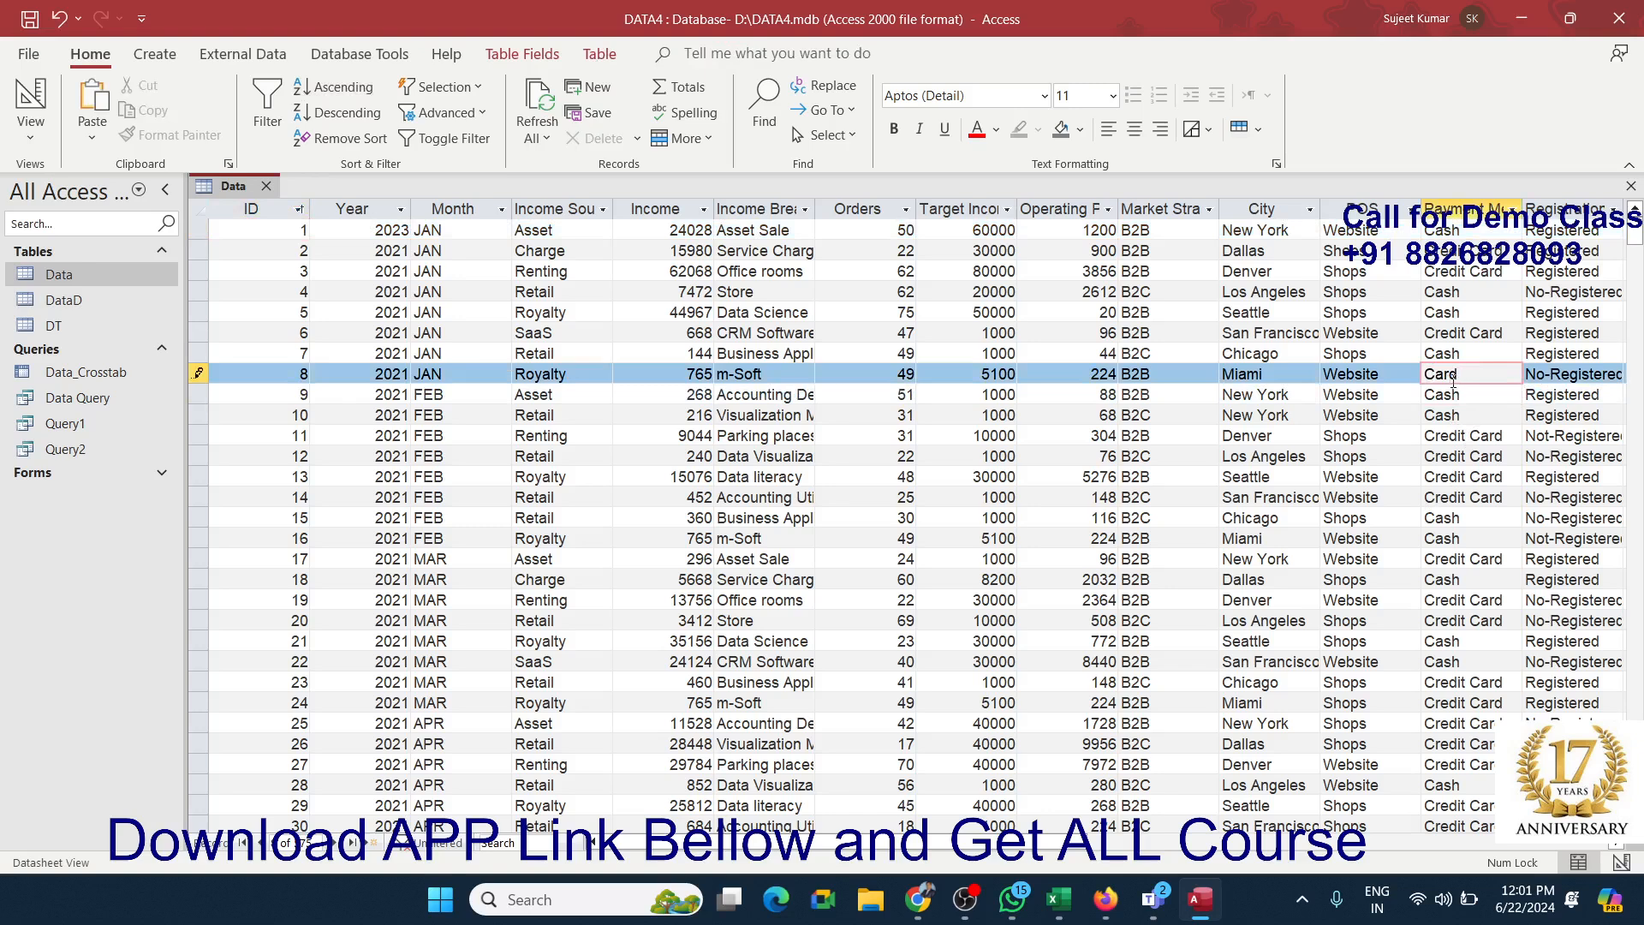
click(1404, 540)
double_click(1448, 600)
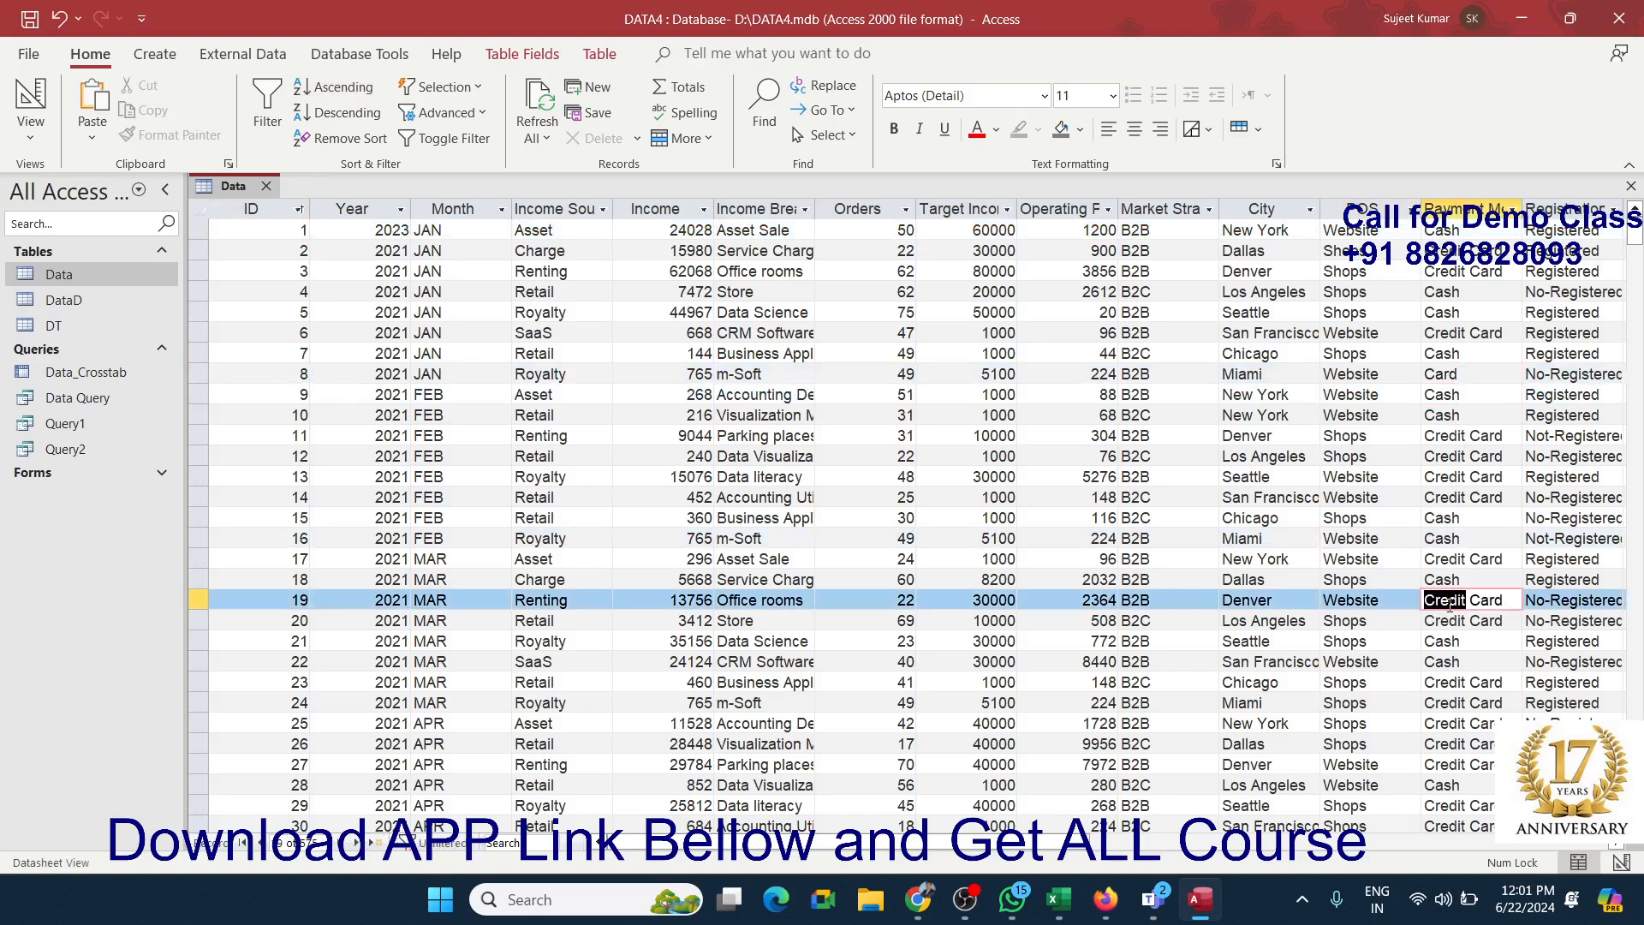
text(Debit)
click(1312, 681)
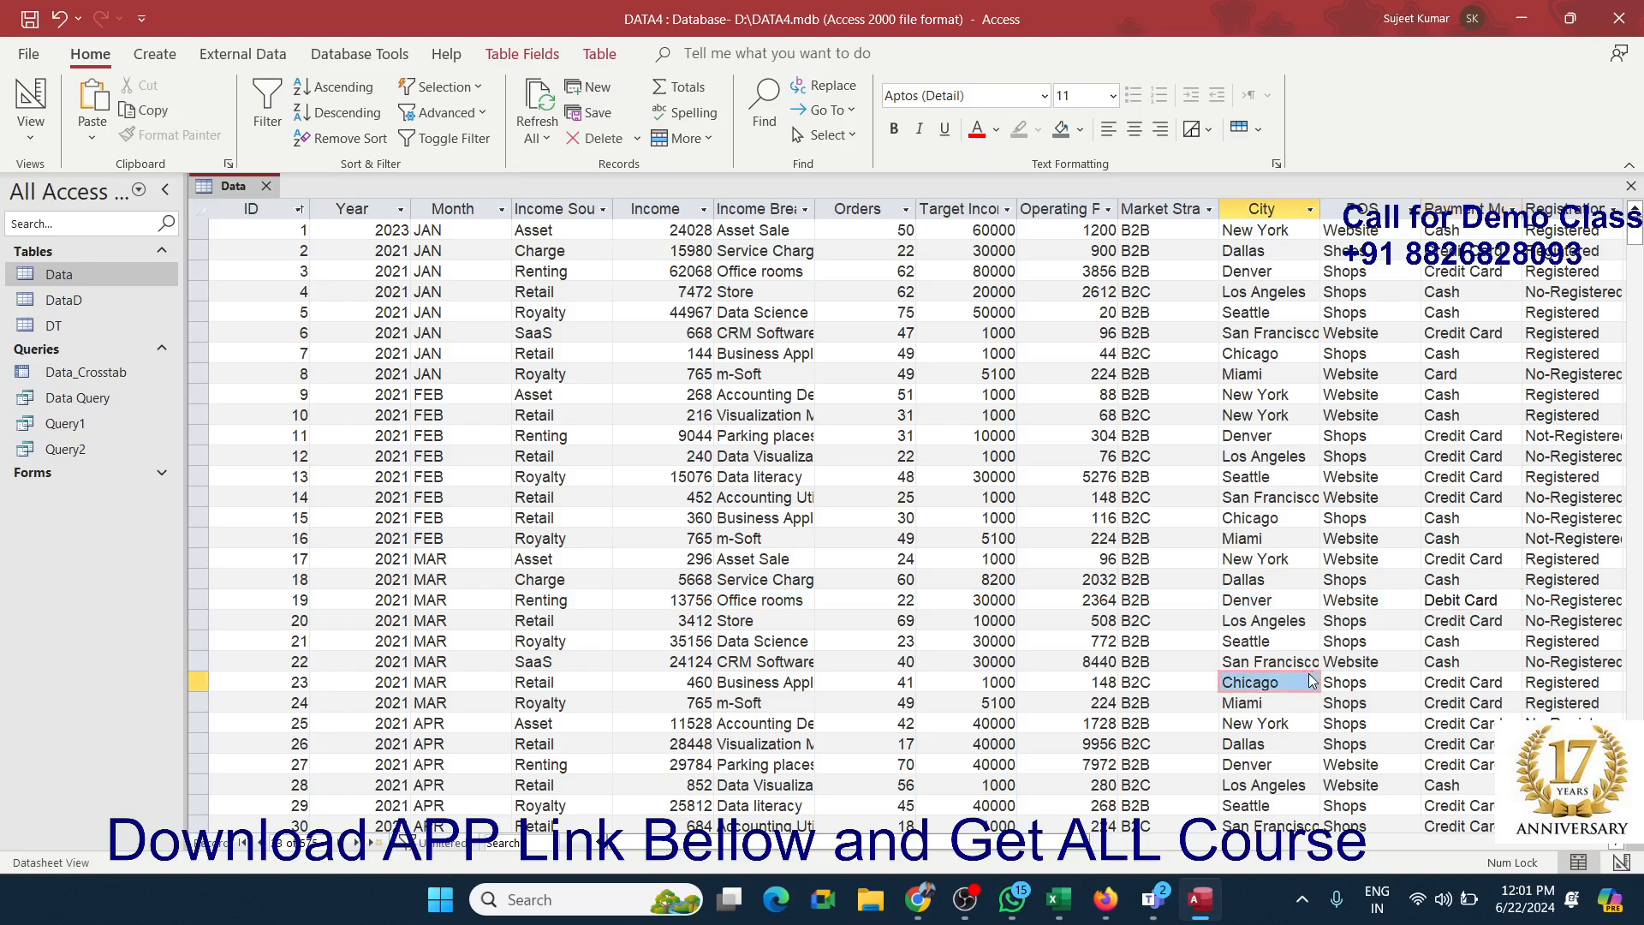
click(40, 450)
double_click(40, 450)
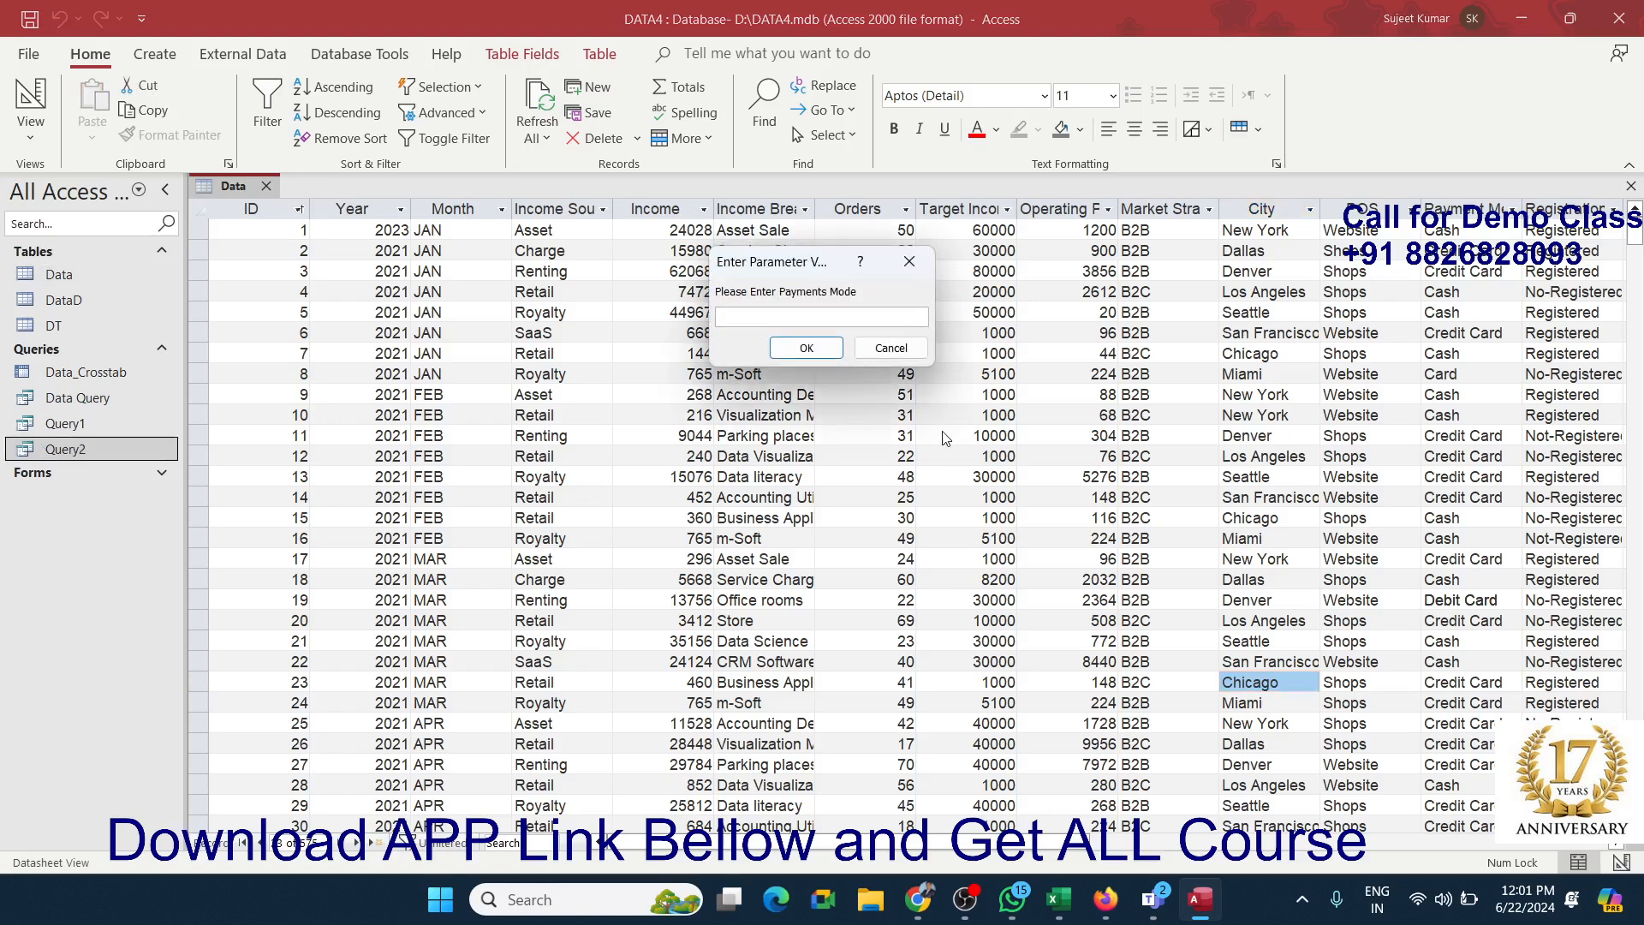
click(891, 351)
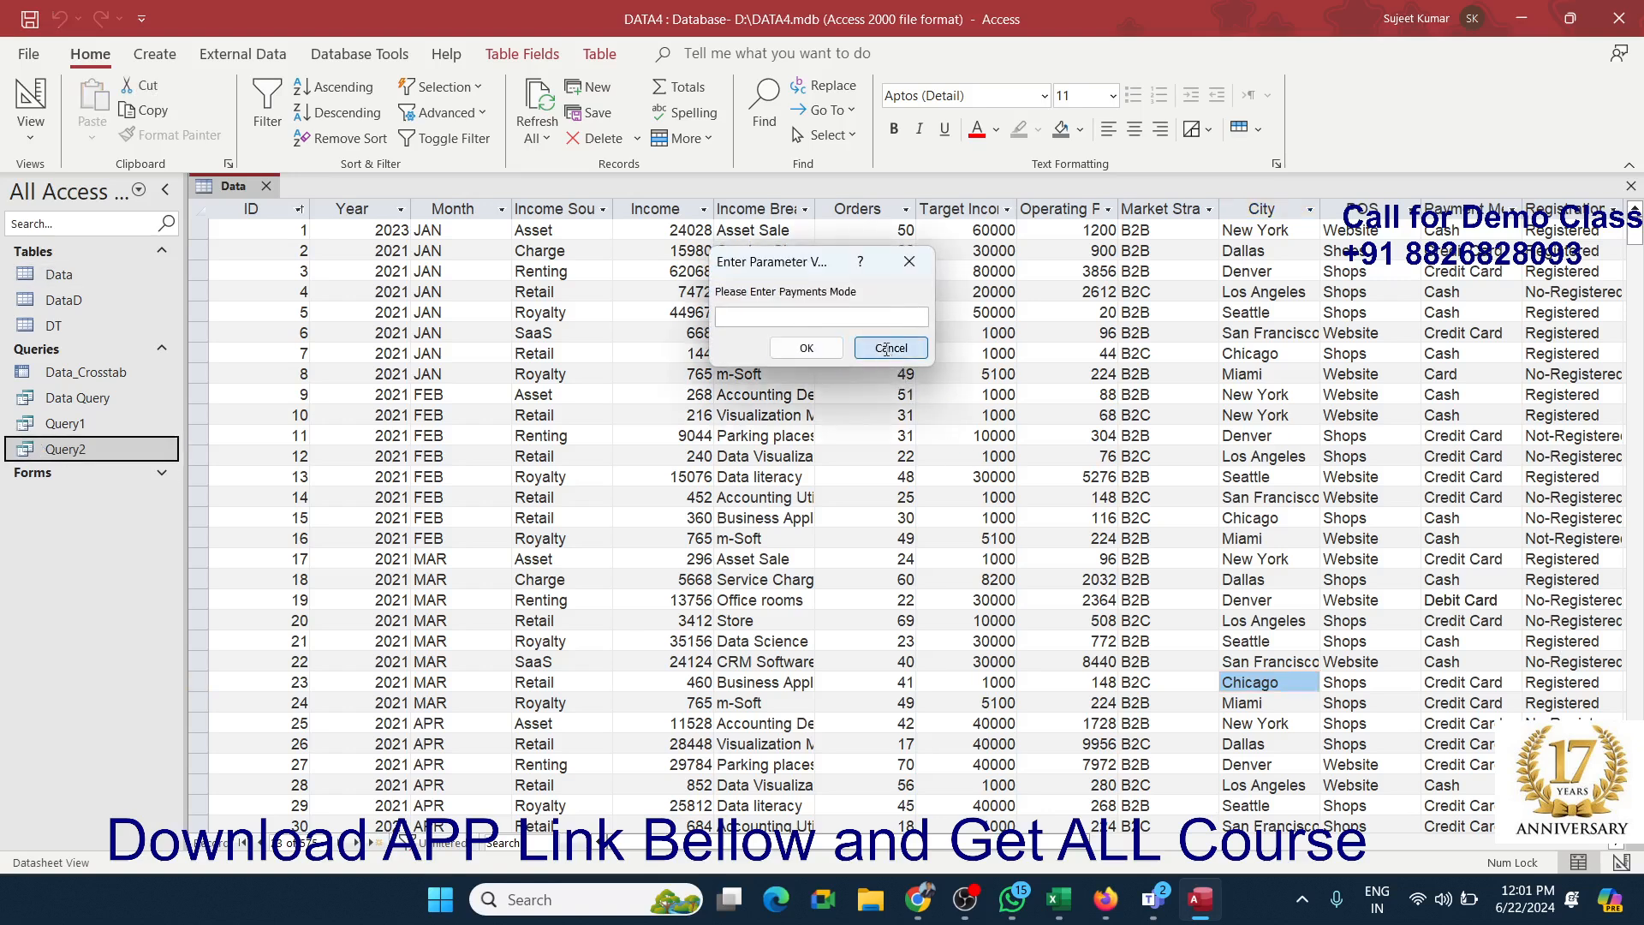
Step: Open Query2 in Design View and replace the Payment Method criterion with Like "Card"
right_click(92, 453)
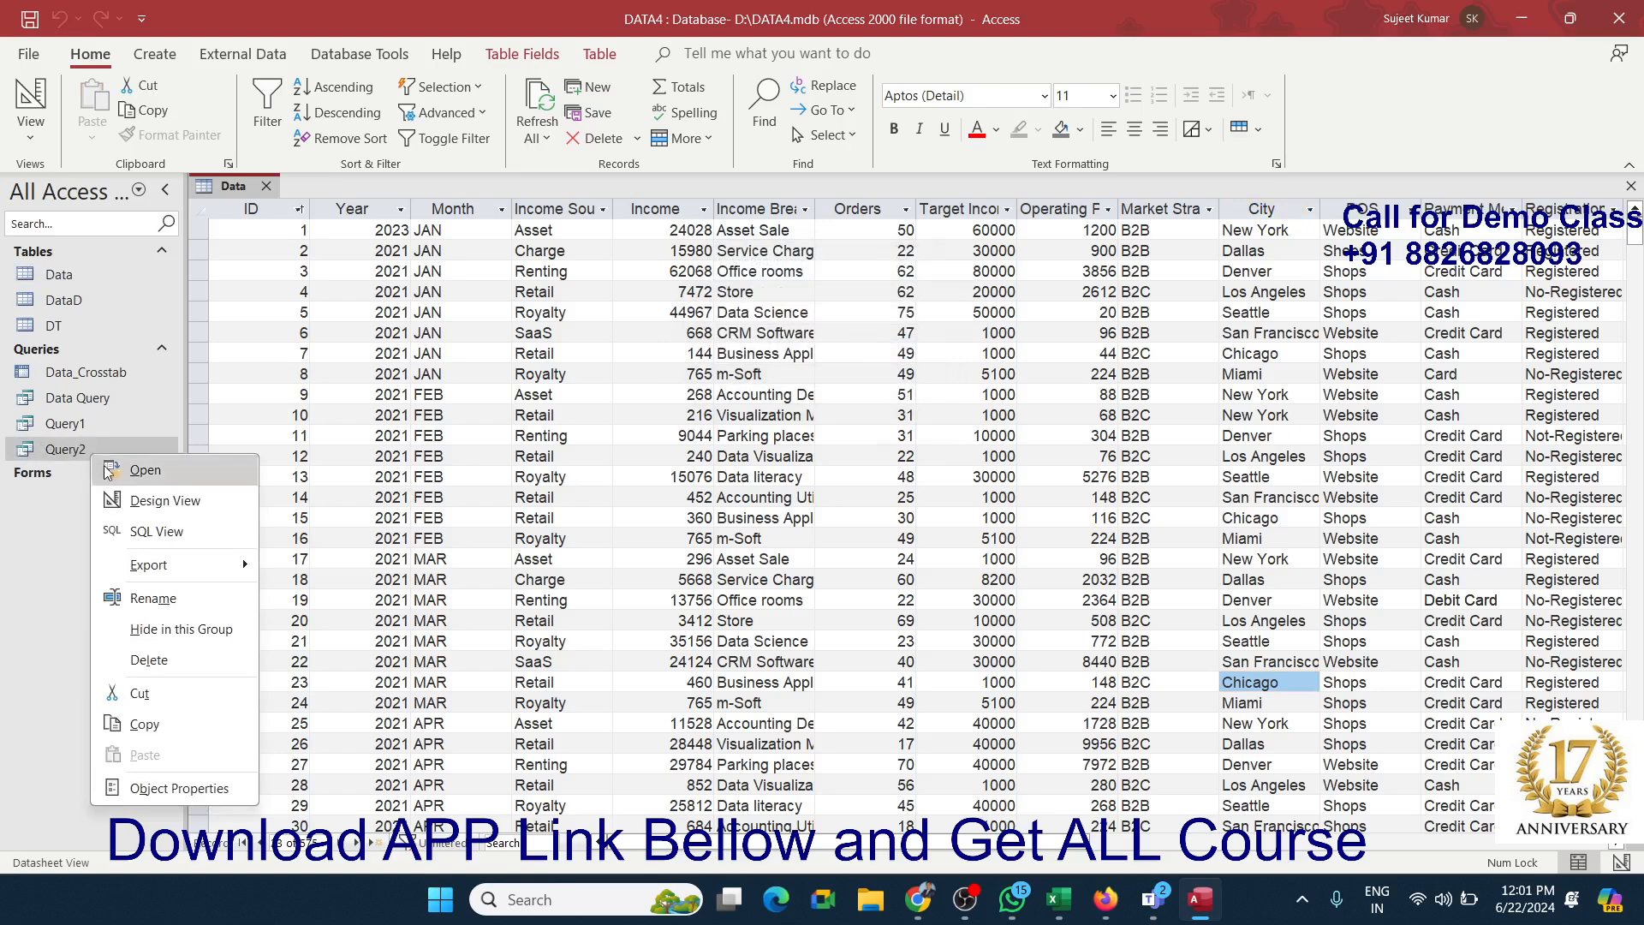
click(153, 503)
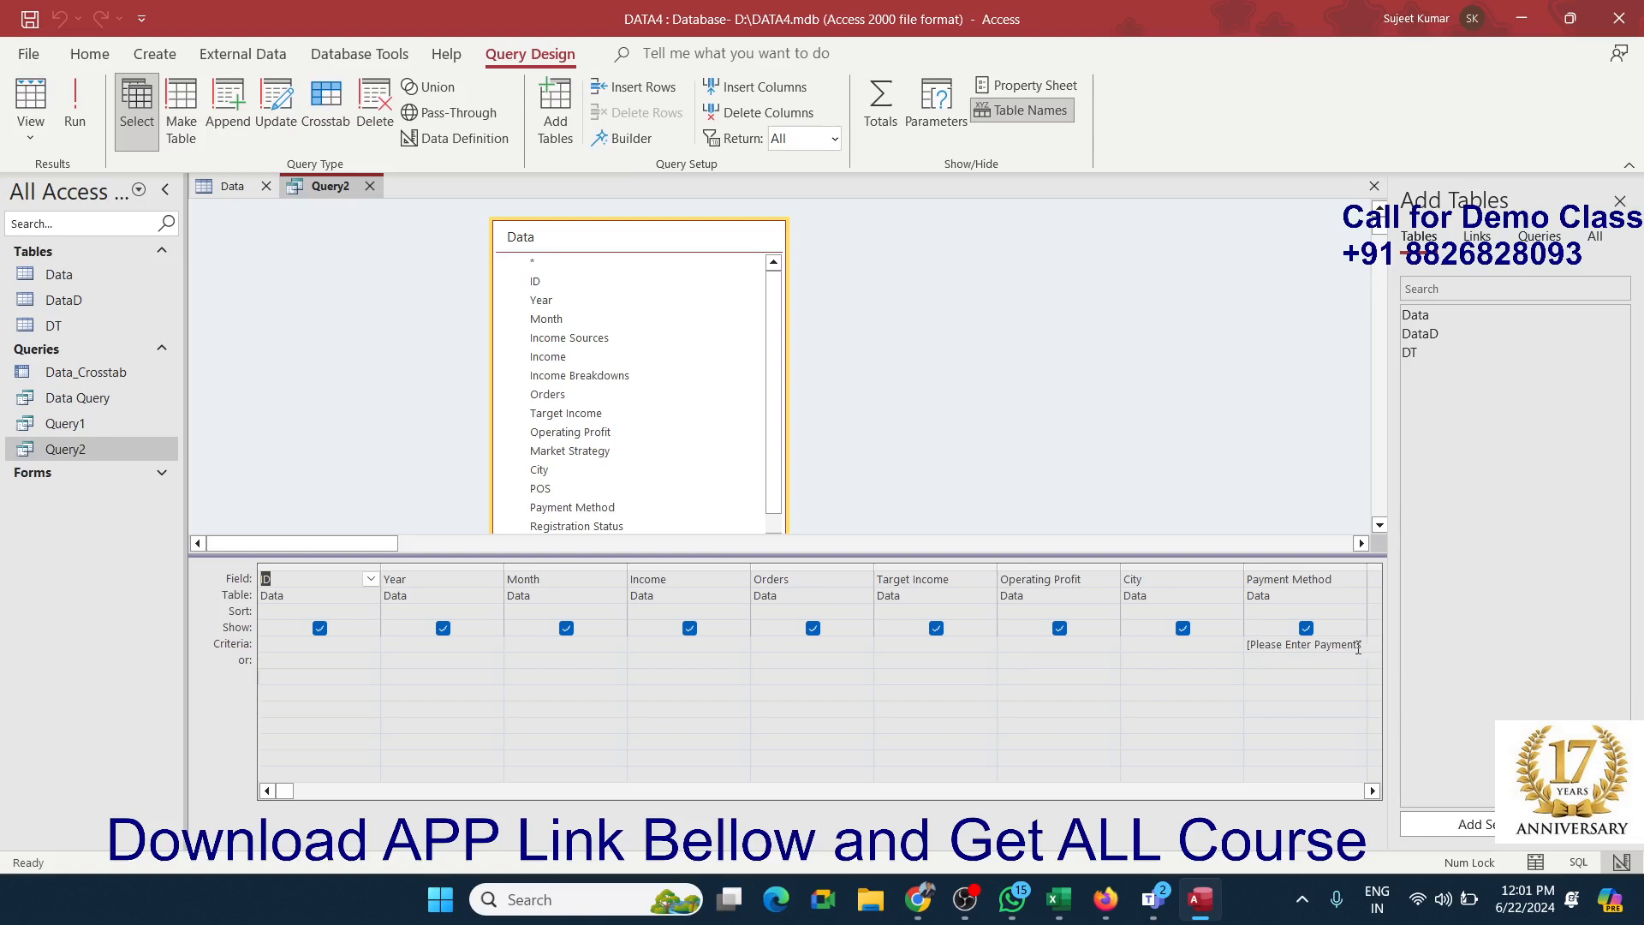
double_click(1358, 646)
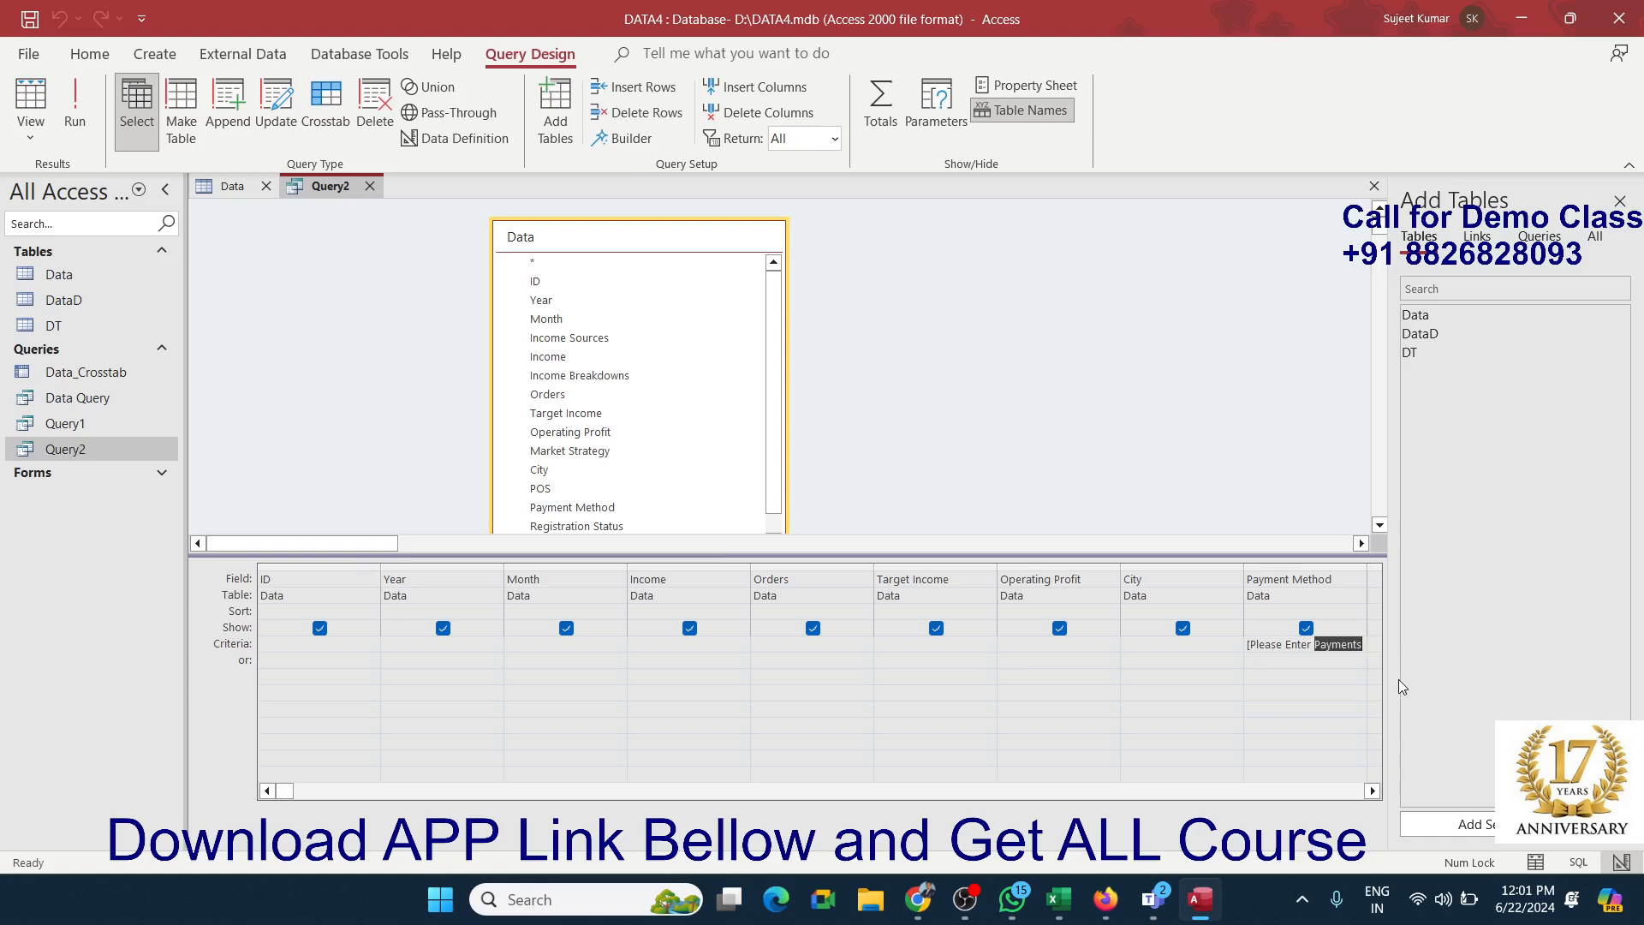
key(BackSpace)
key(BackSpace)
key(BackSpace)
key(BackSpace)
key(BackSpace)
key(BackSpace)
key(BackSpace)
key(BackSpace)
key(BackSpace)
key(BackSpace)
key(BackSpace)
key(BackSpace)
key(BackSpace)
key(BackSpace)
key(BackSpace)
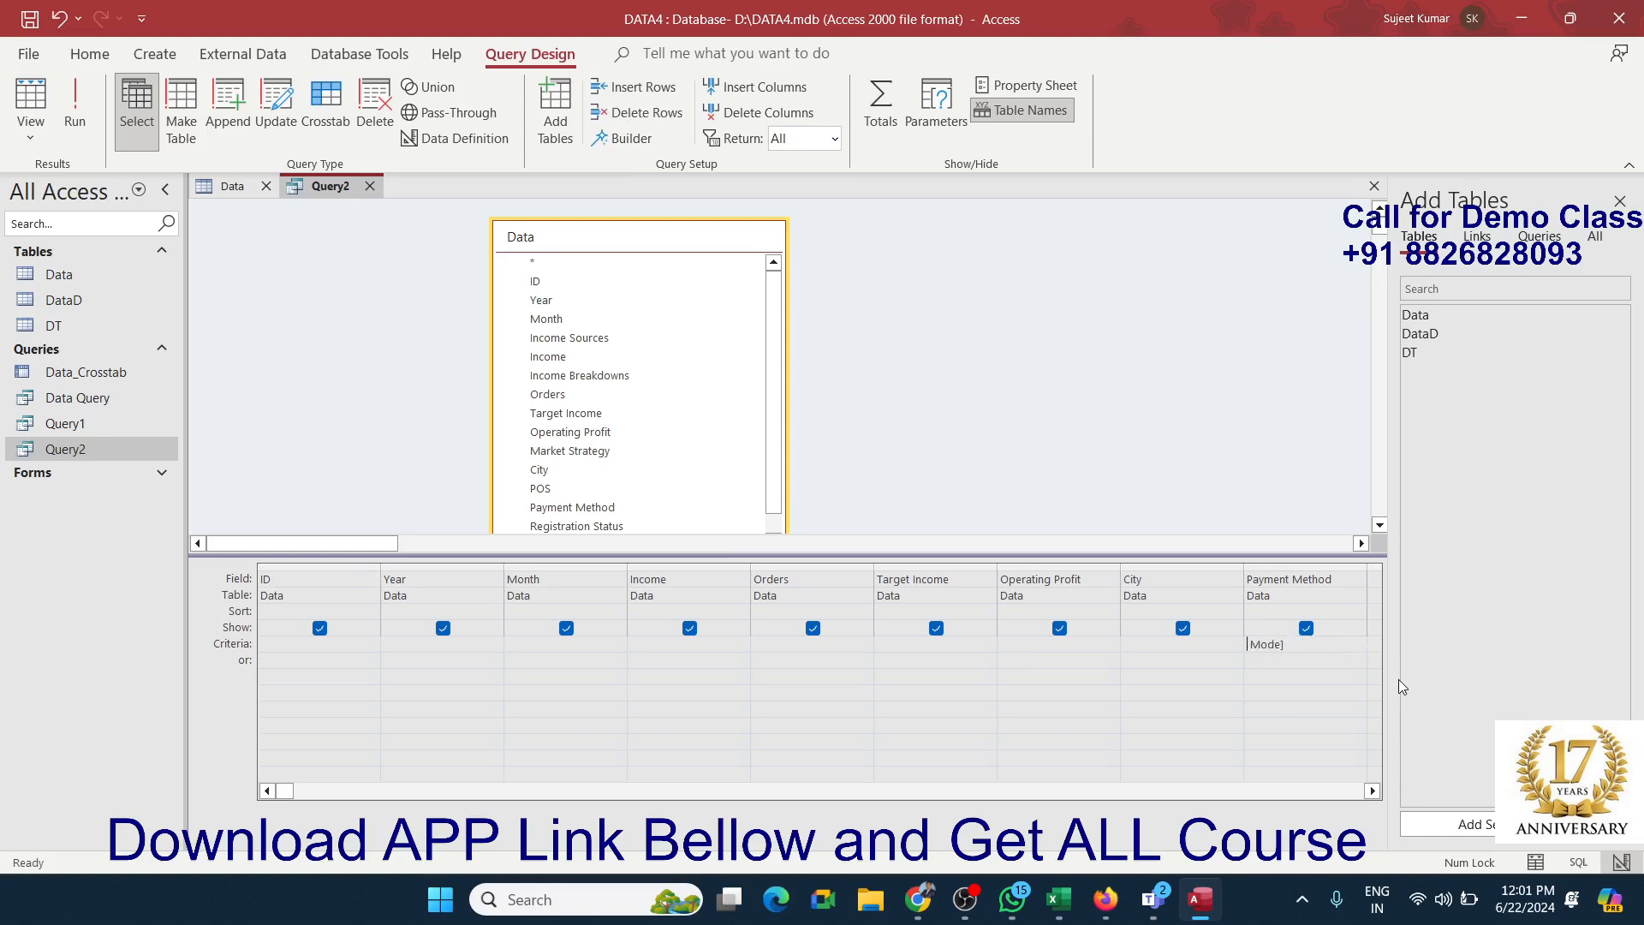
key(Delete)
key(Delete)
key(Delete)
key(Delete)
text(Like)
text(Carde)
text(=)
key(BackSpace)
key(BackSpace)
click(1270, 706)
Step: Close Query2's design with its changes saved, and run the query
click(369, 186)
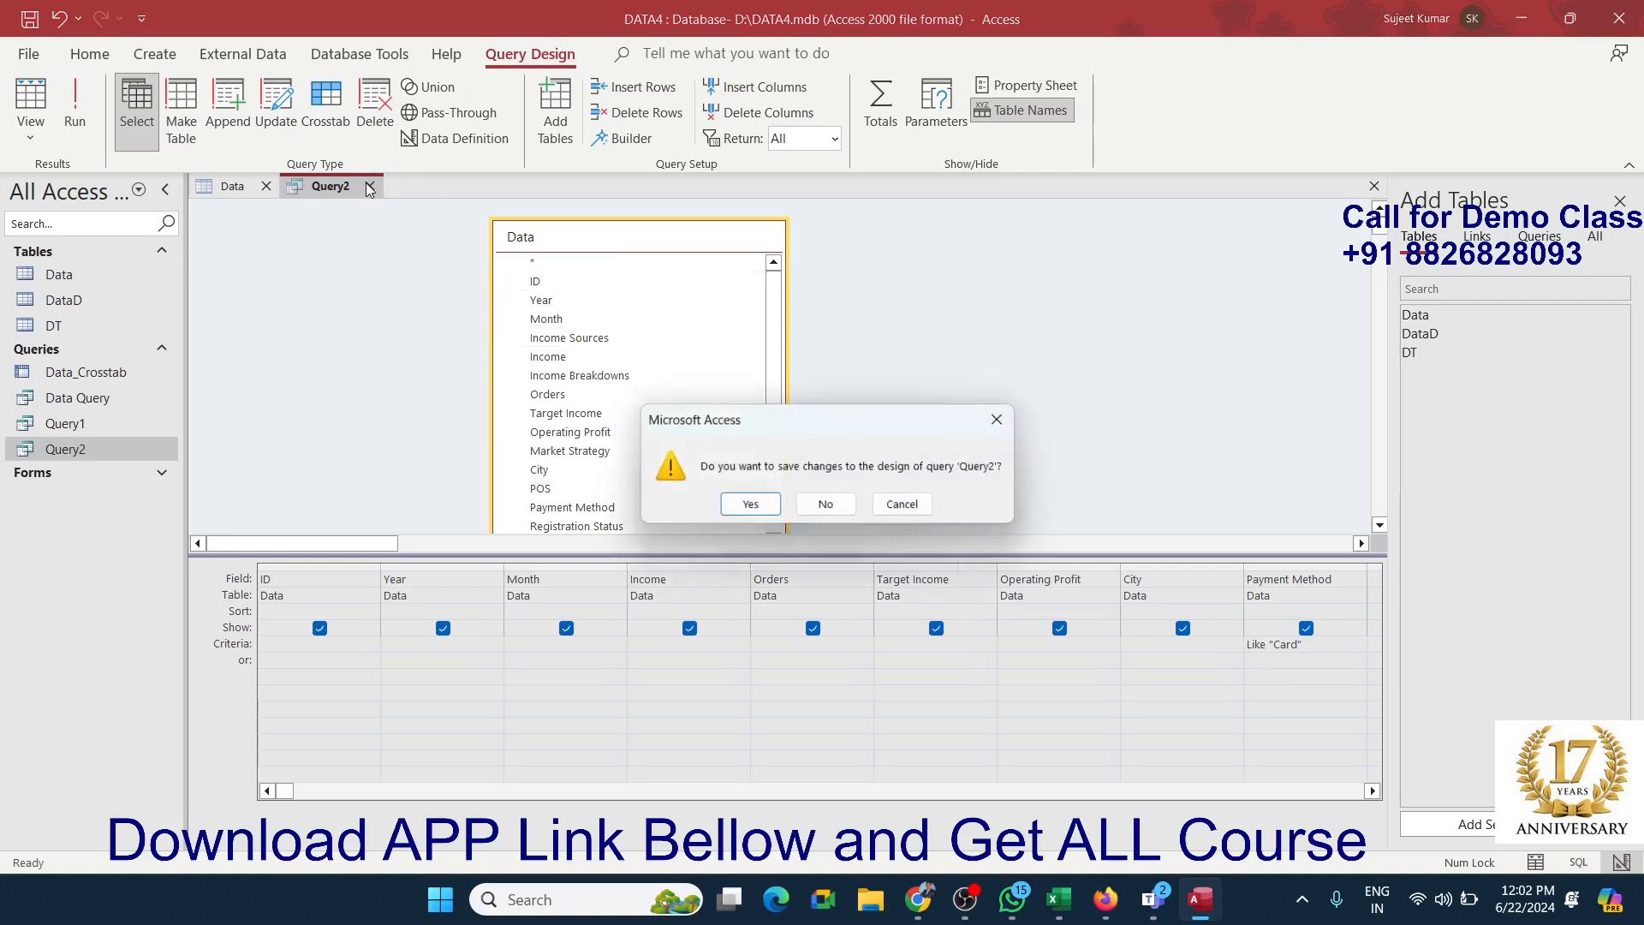
click(747, 506)
double_click(156, 450)
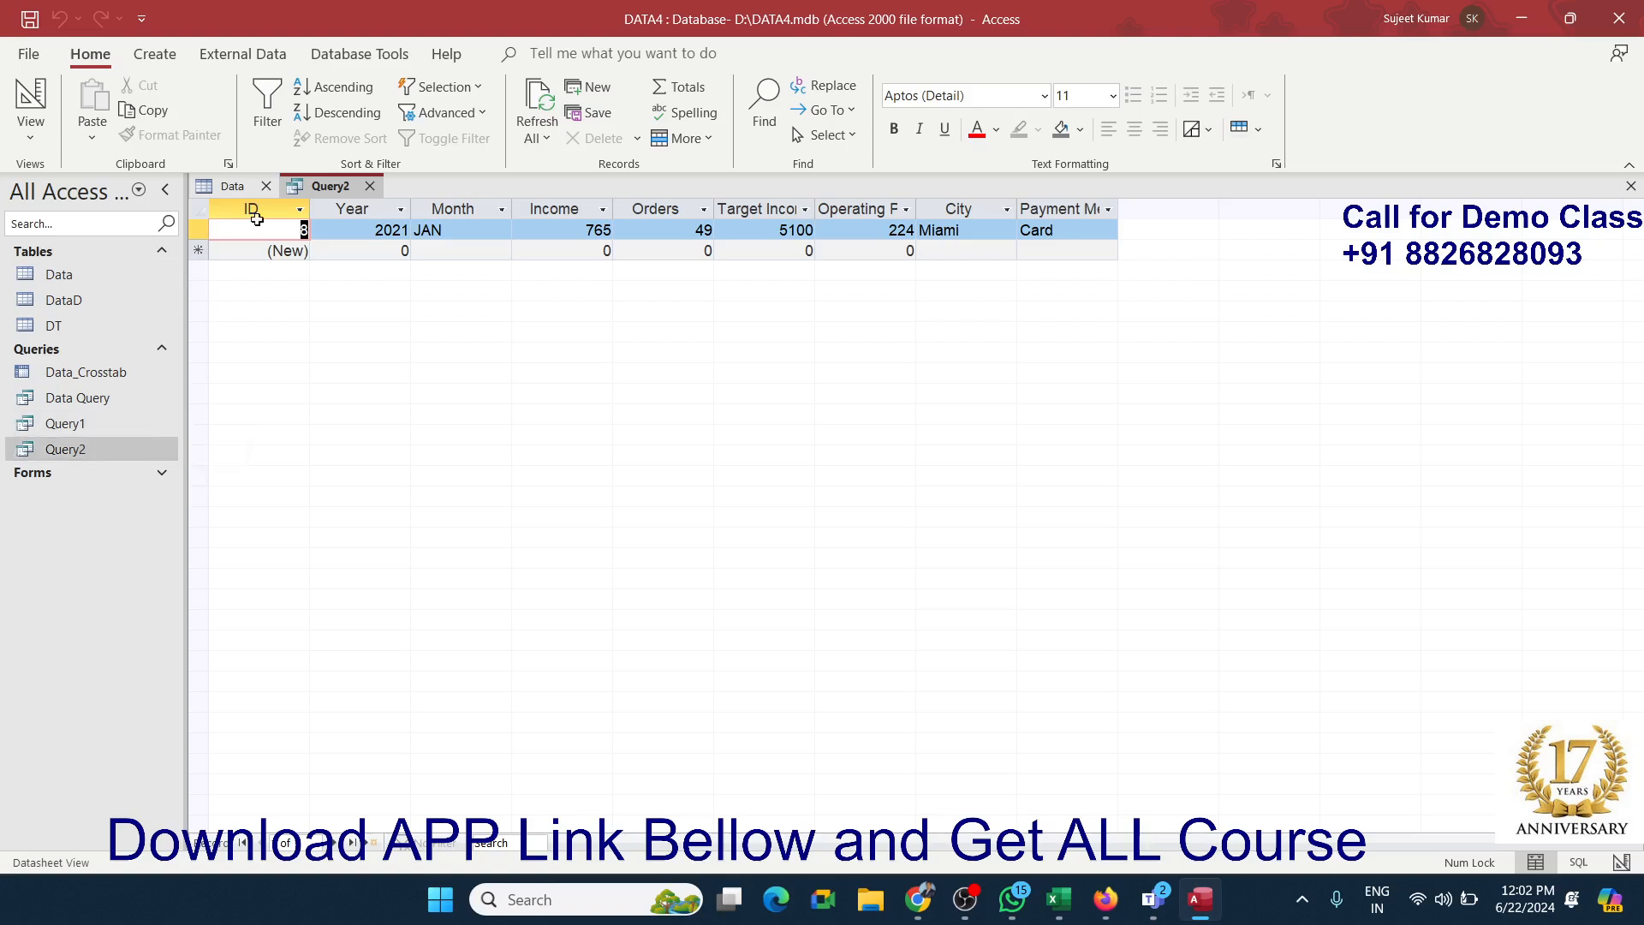
Step: Switch Query2 to Design View and change the Payment Method criterion to Like "*Card*"
click(31, 126)
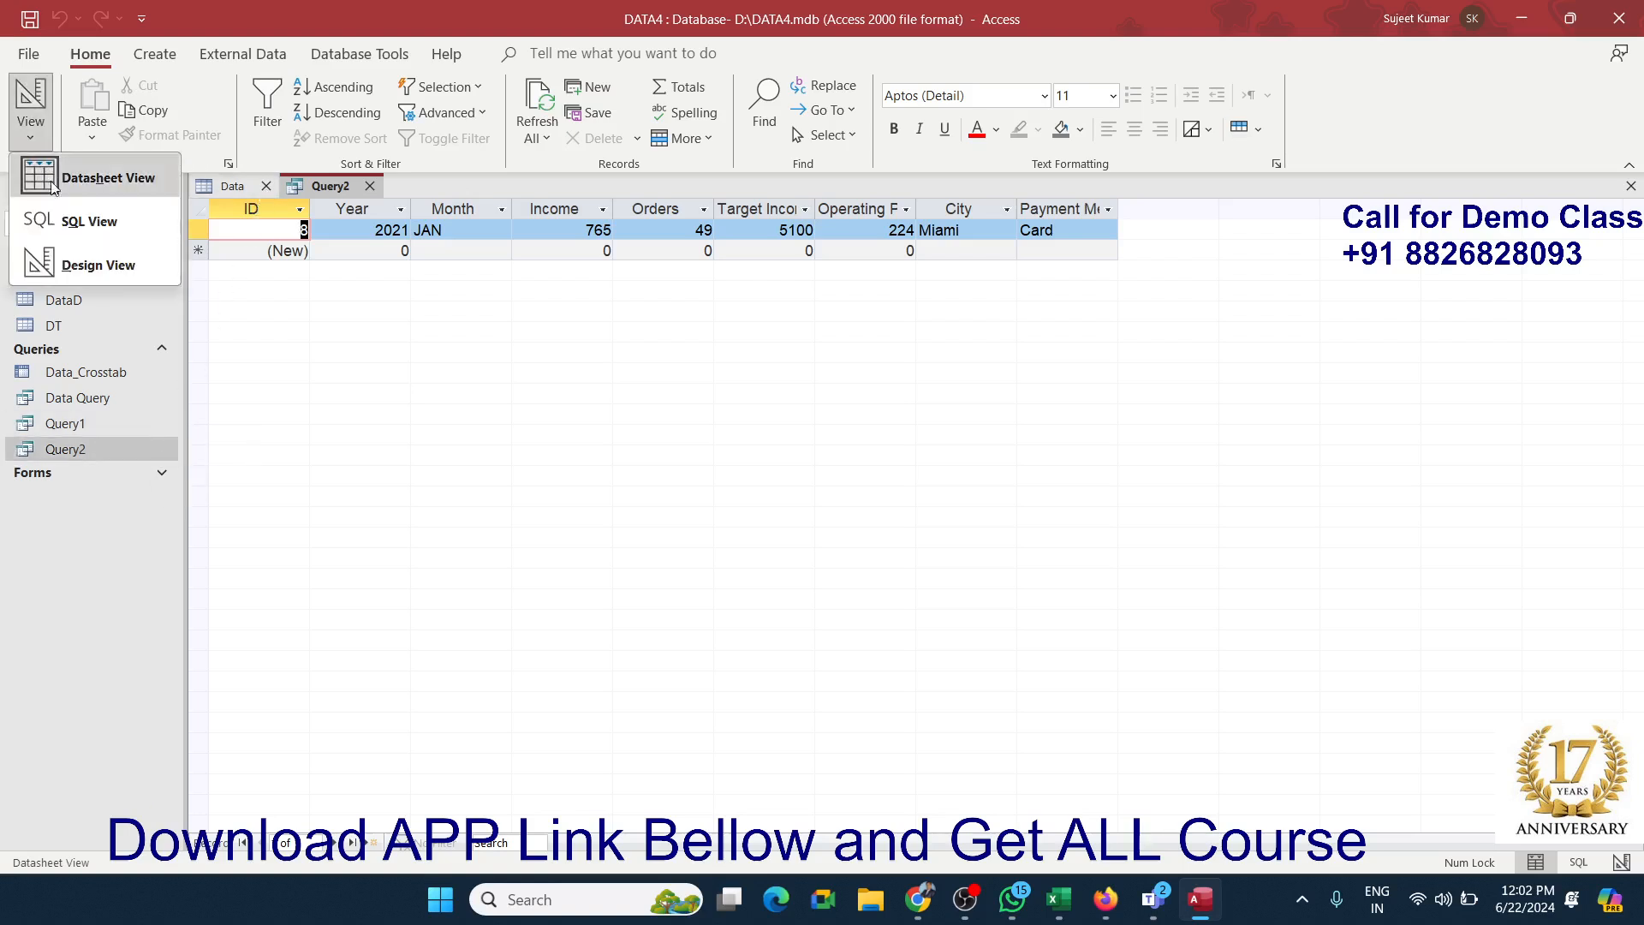
click(73, 264)
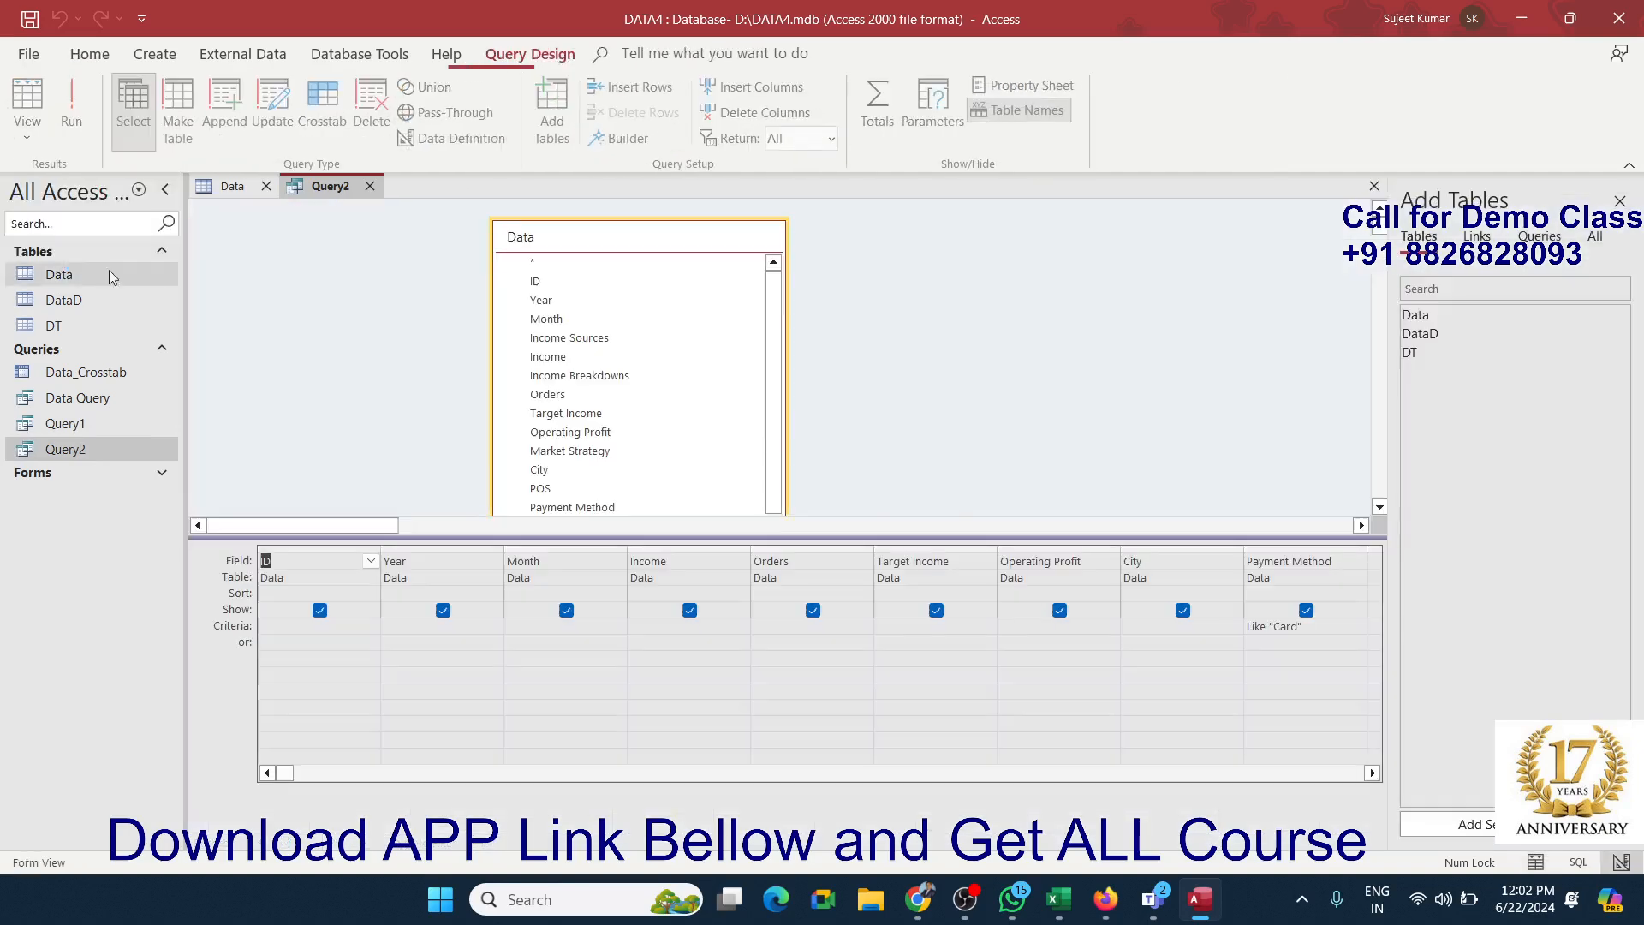
click(1274, 626)
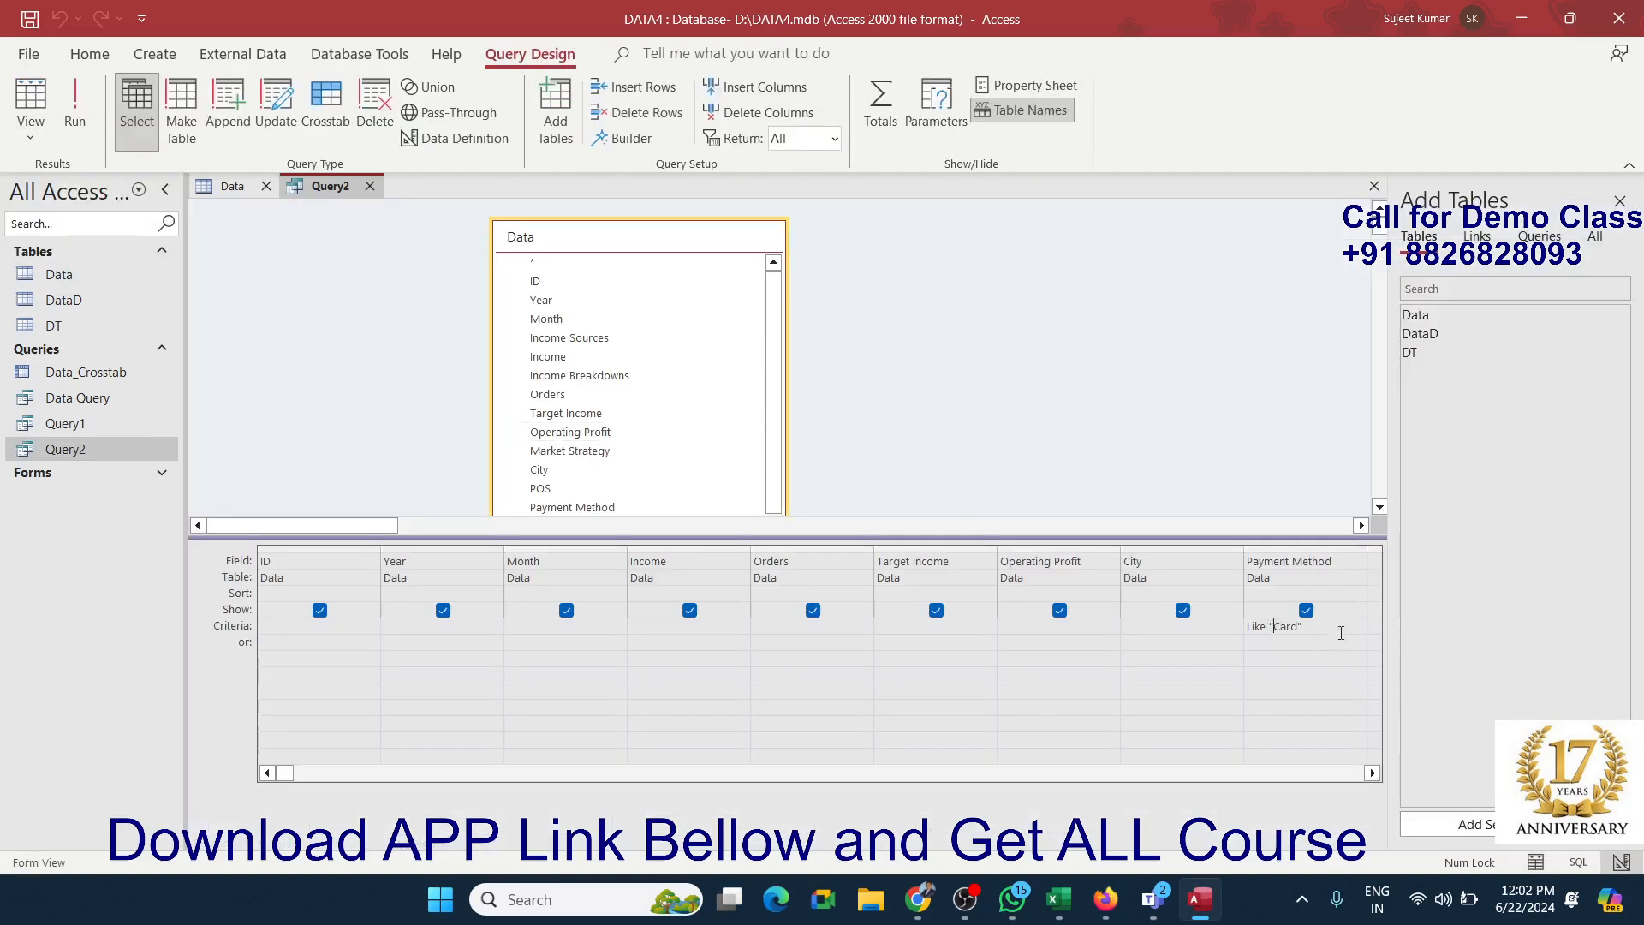
text(*)
Step: Save the design of Query2, run it to examine the card types in the Payment Method column, and close it
click(369, 186)
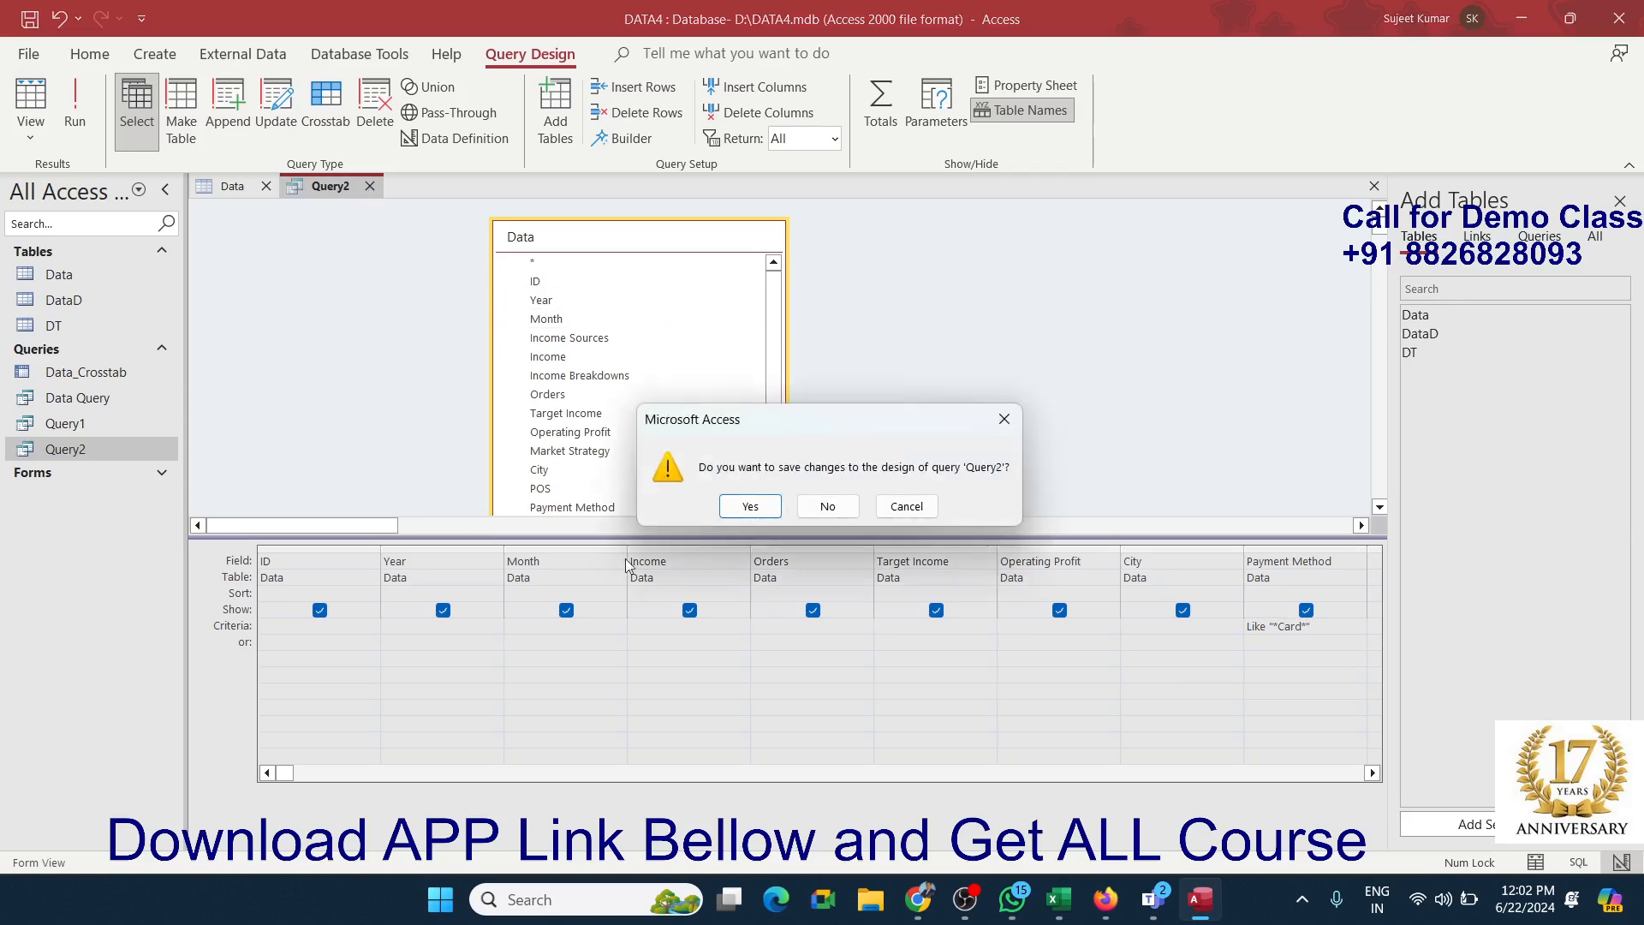
click(751, 506)
double_click(105, 451)
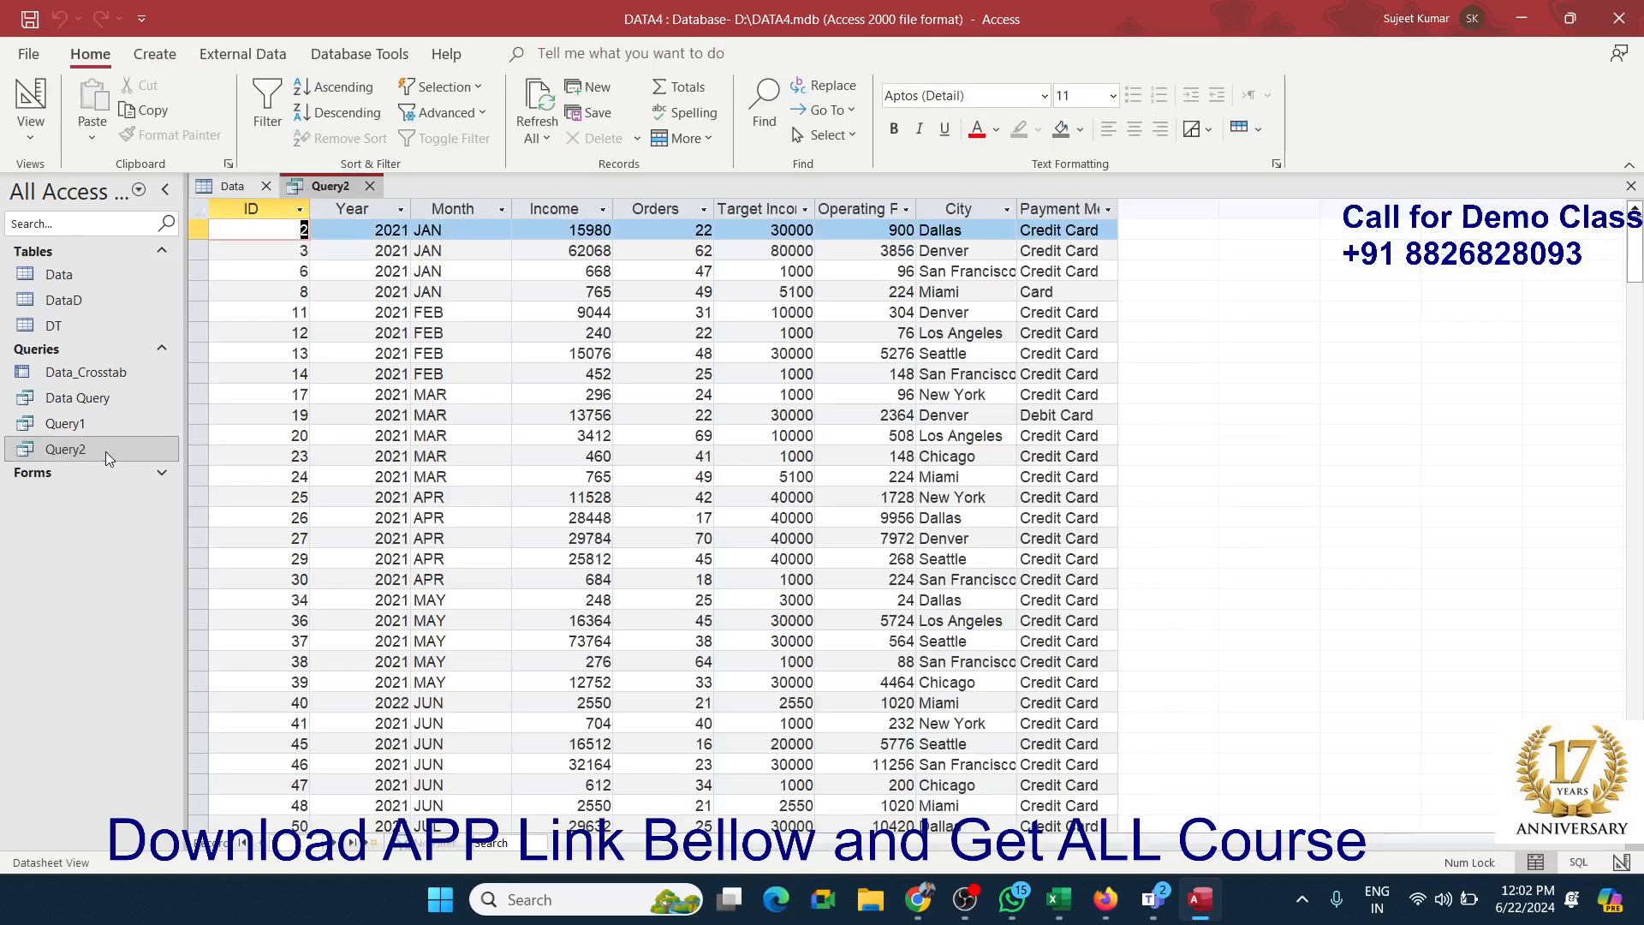
click(1062, 249)
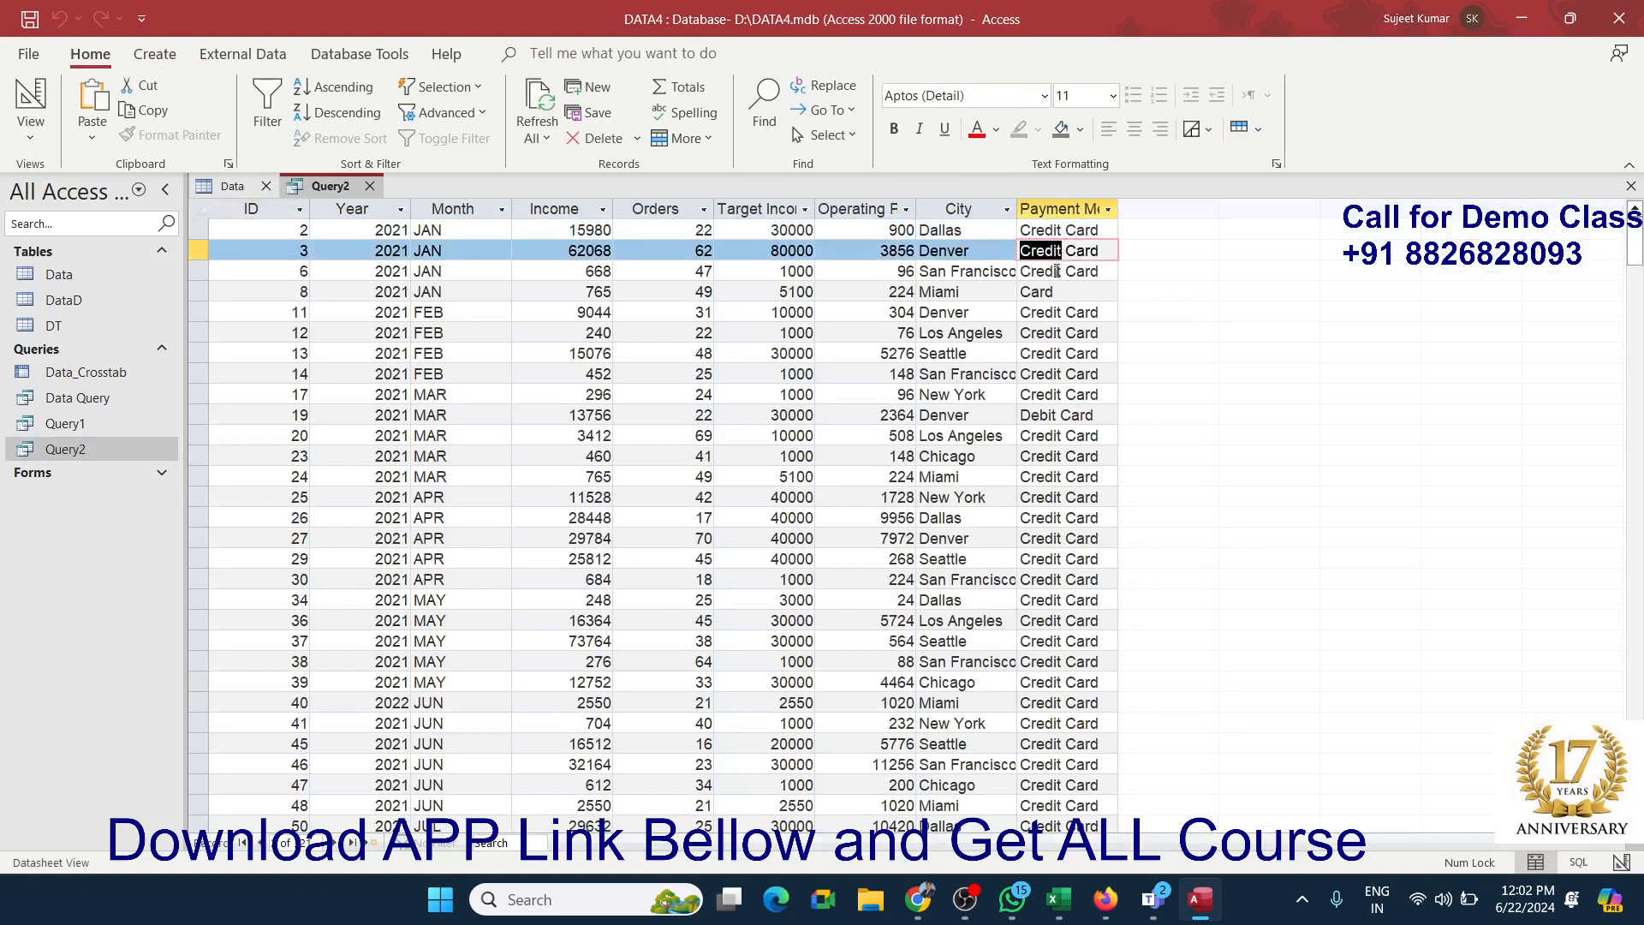
double_click(1038, 292)
double_click(1052, 355)
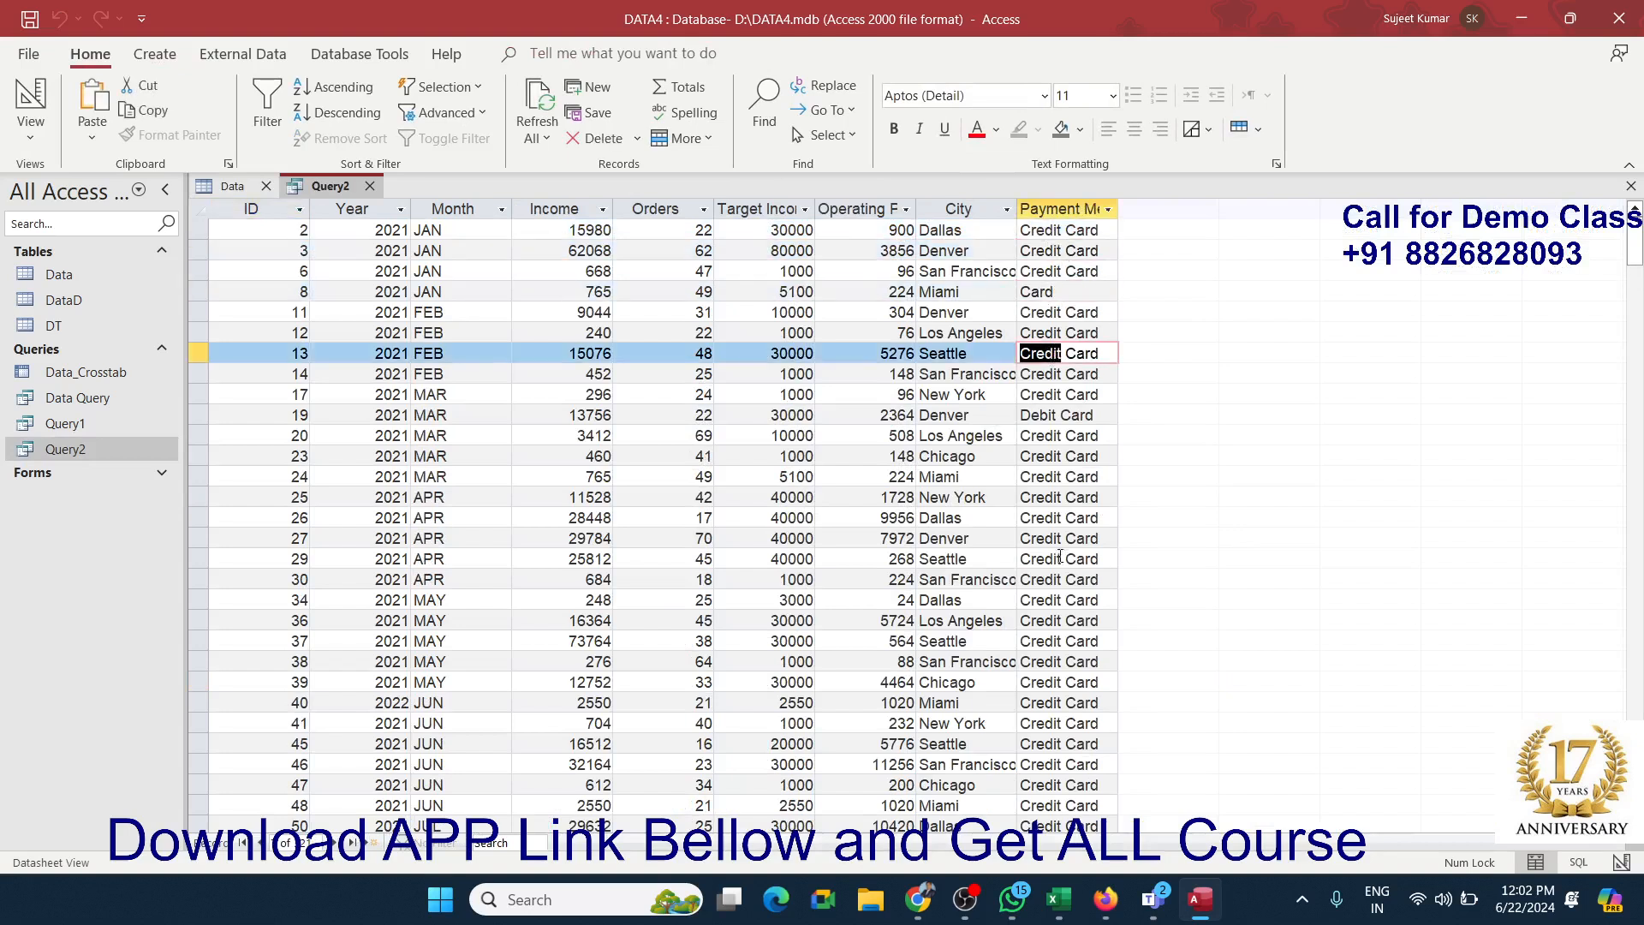
double_click(1038, 416)
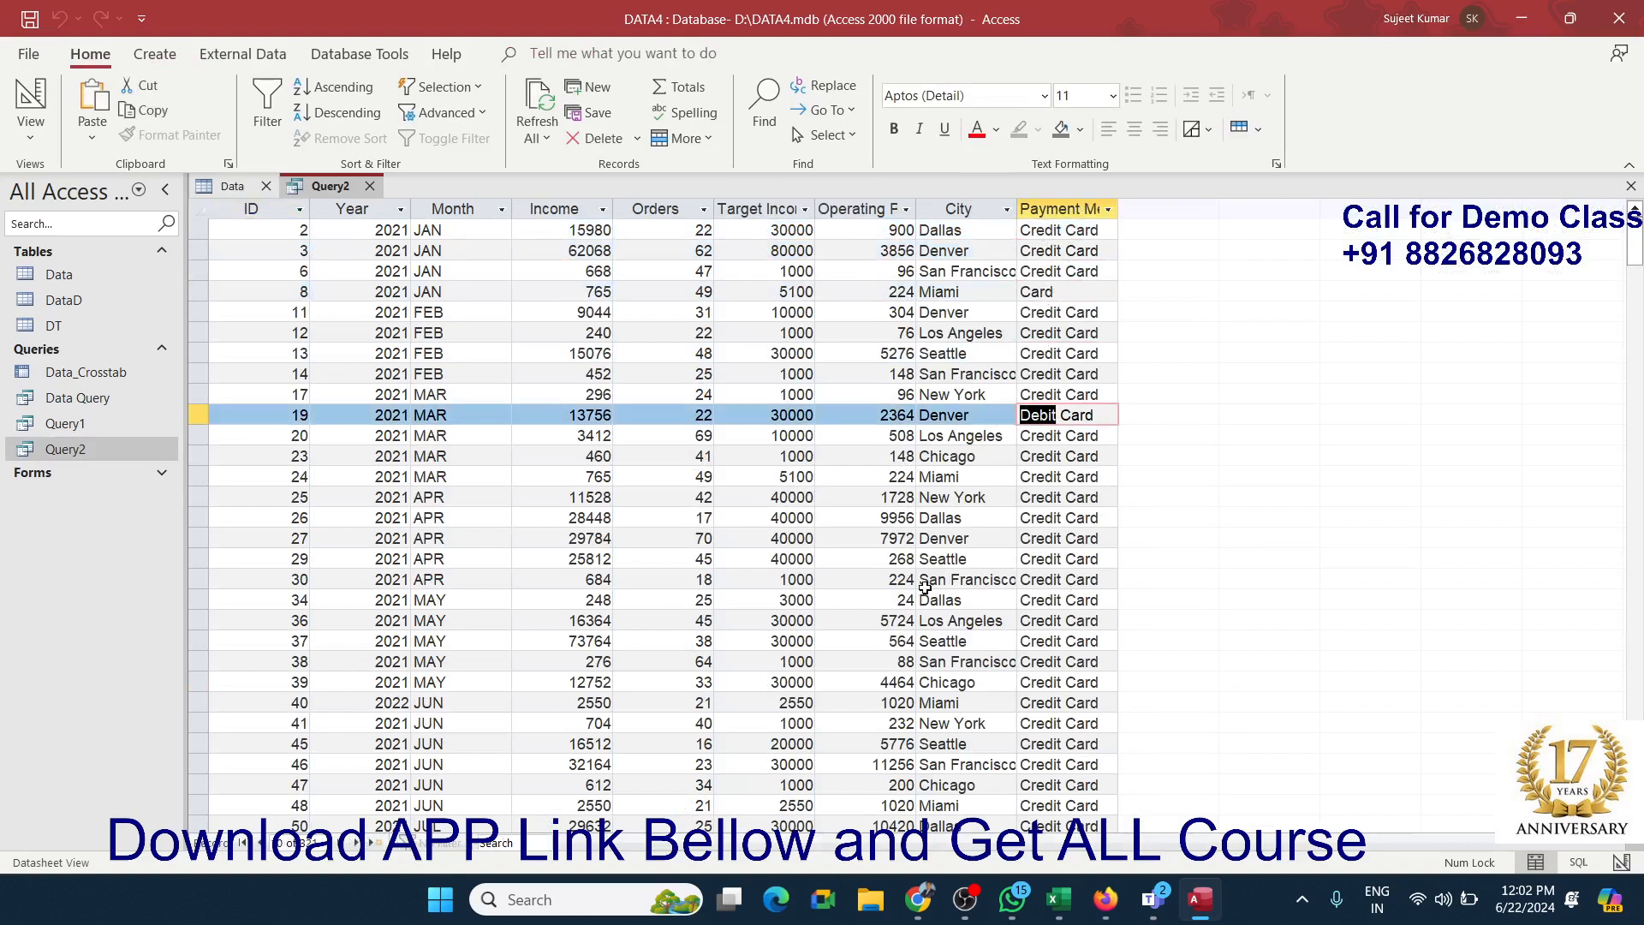
click(369, 186)
Step: Reopen Query2 in Design View and edit the Payment Method criterion to Like "*Card"
right_click(76, 451)
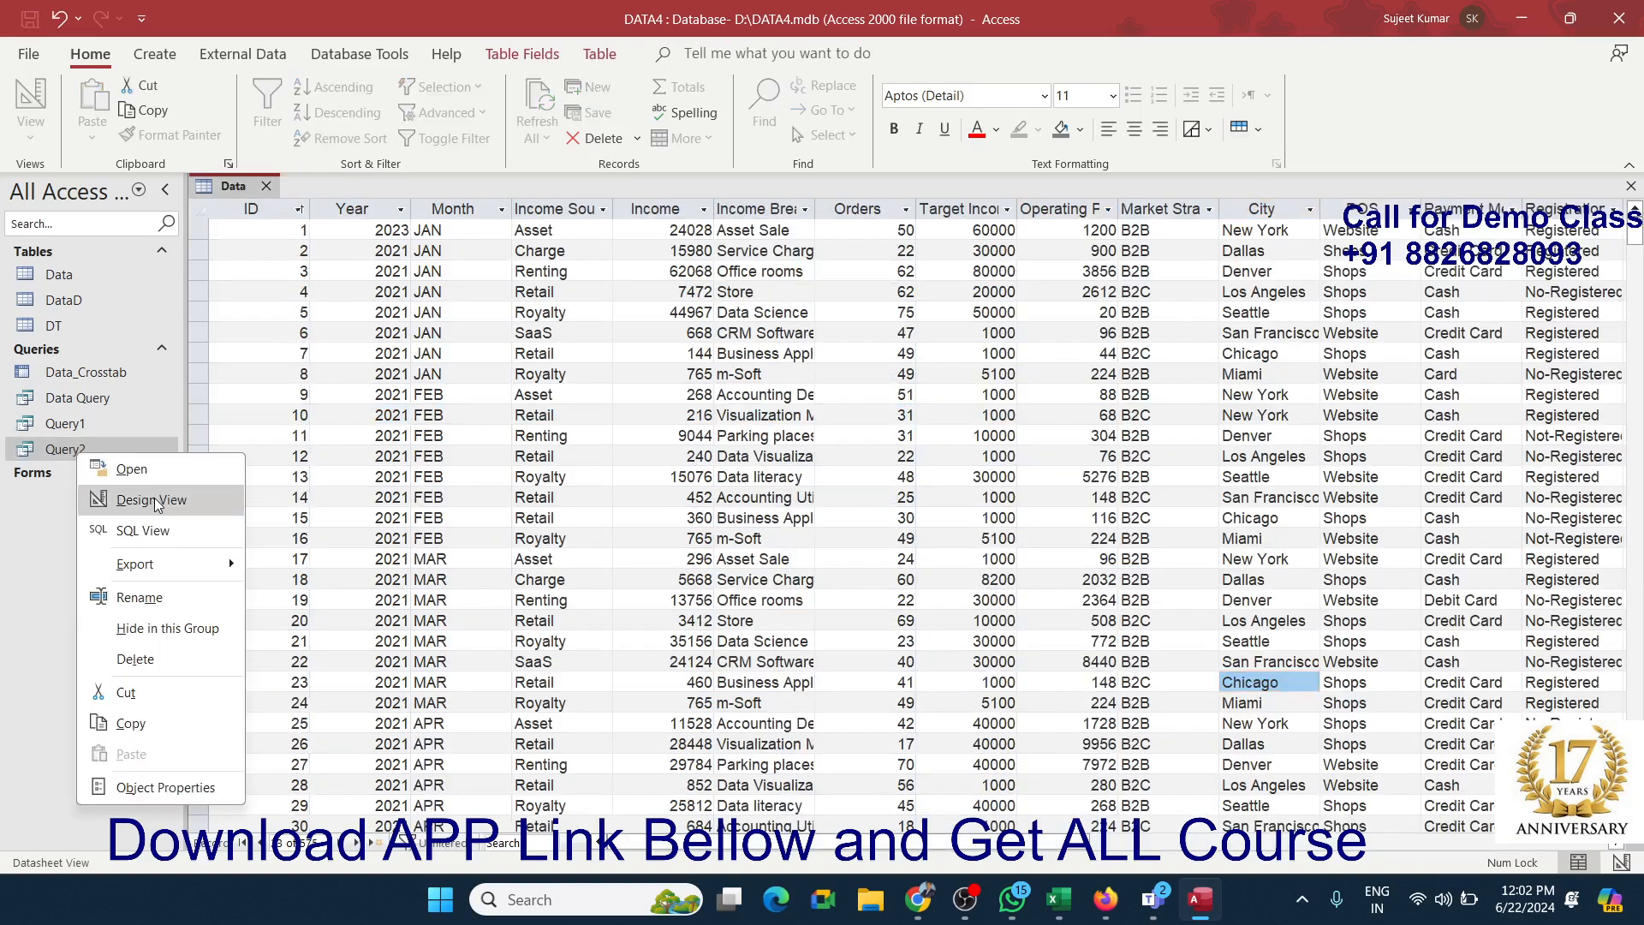
click(152, 501)
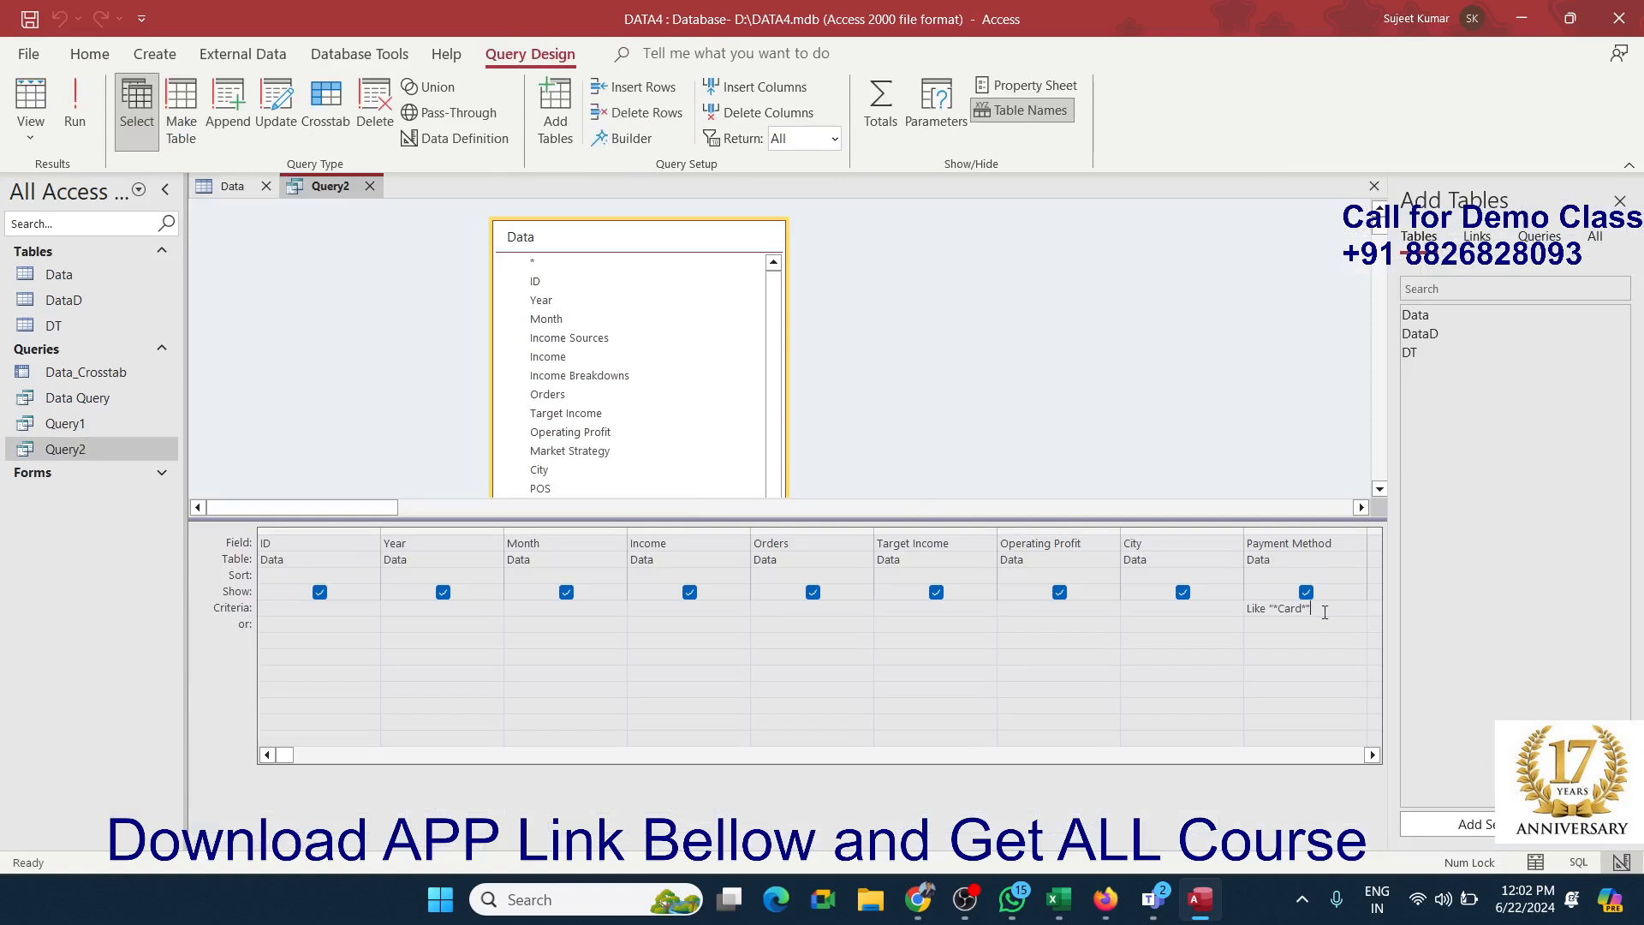
double_click(1262, 610)
click(1282, 609)
click(1280, 607)
key(BackSpace)
key(Right)
key(Left)
key(BackSpace)
text(*)
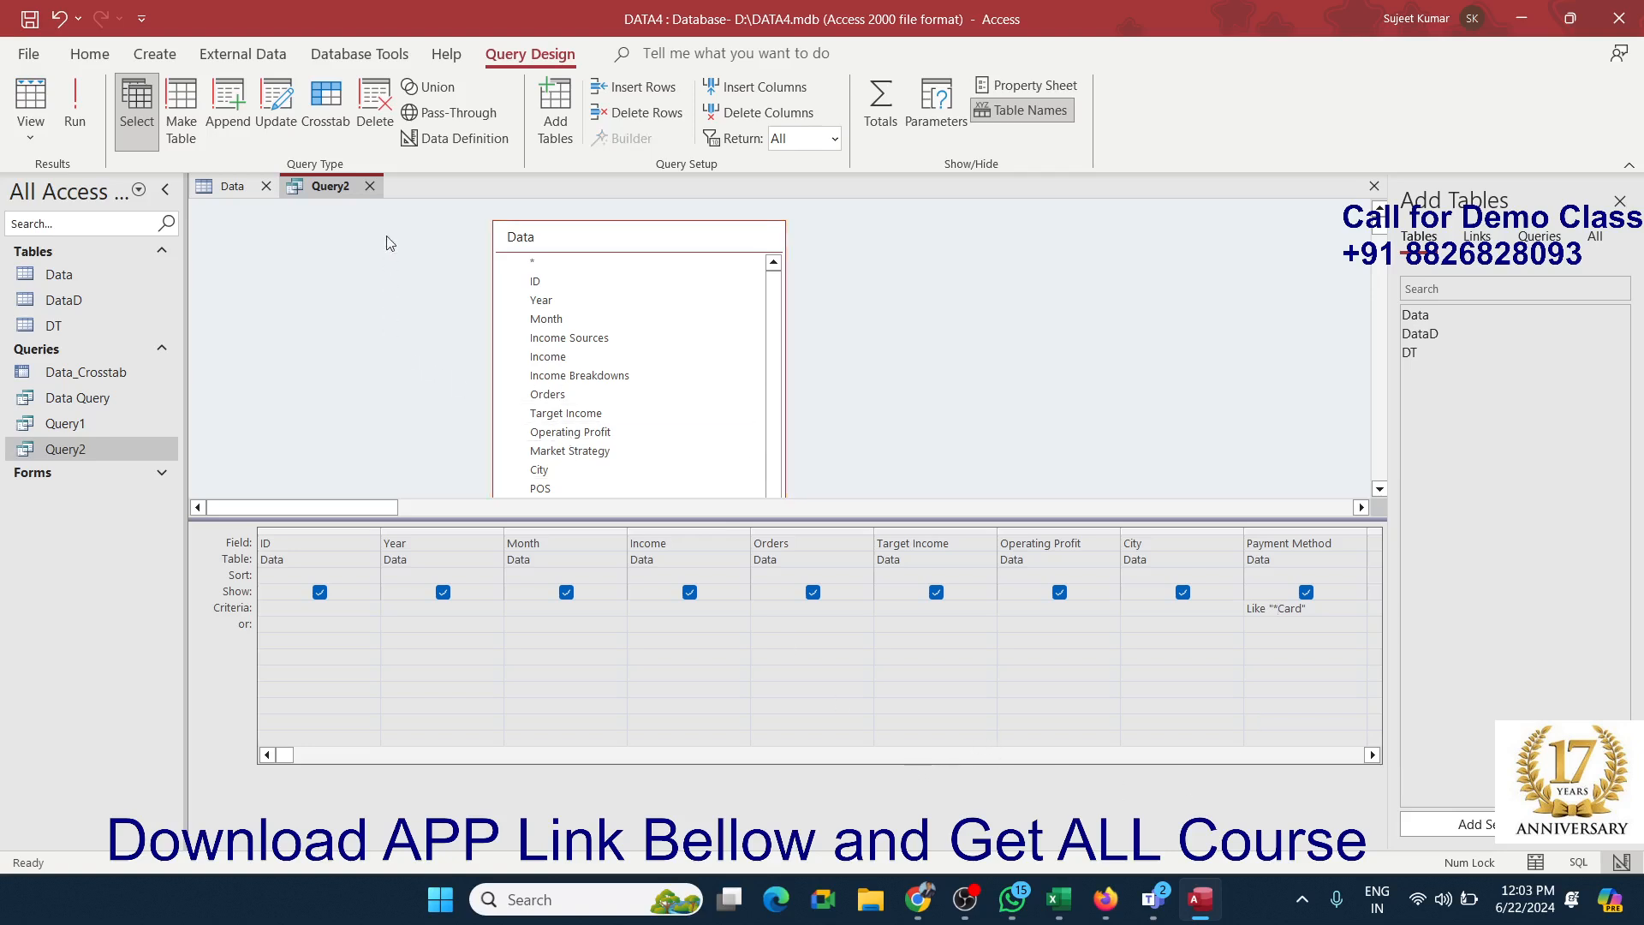
Step: Save Query2's edited design, review several Payment Method entries in its results, and close the datasheet
click(369, 186)
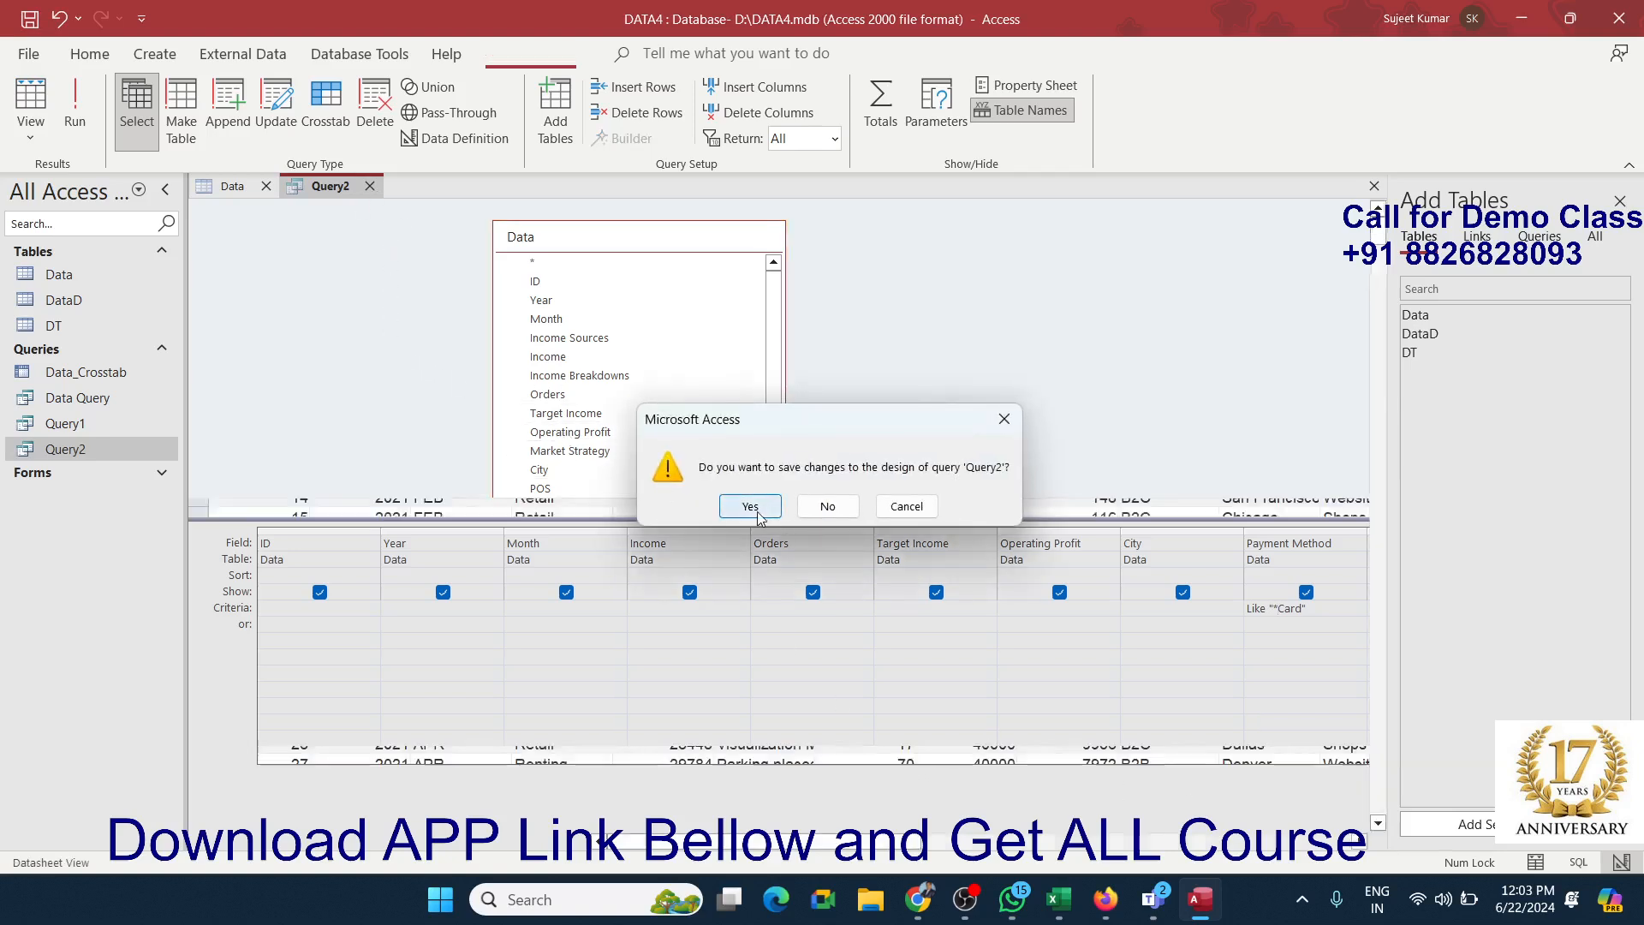
click(751, 507)
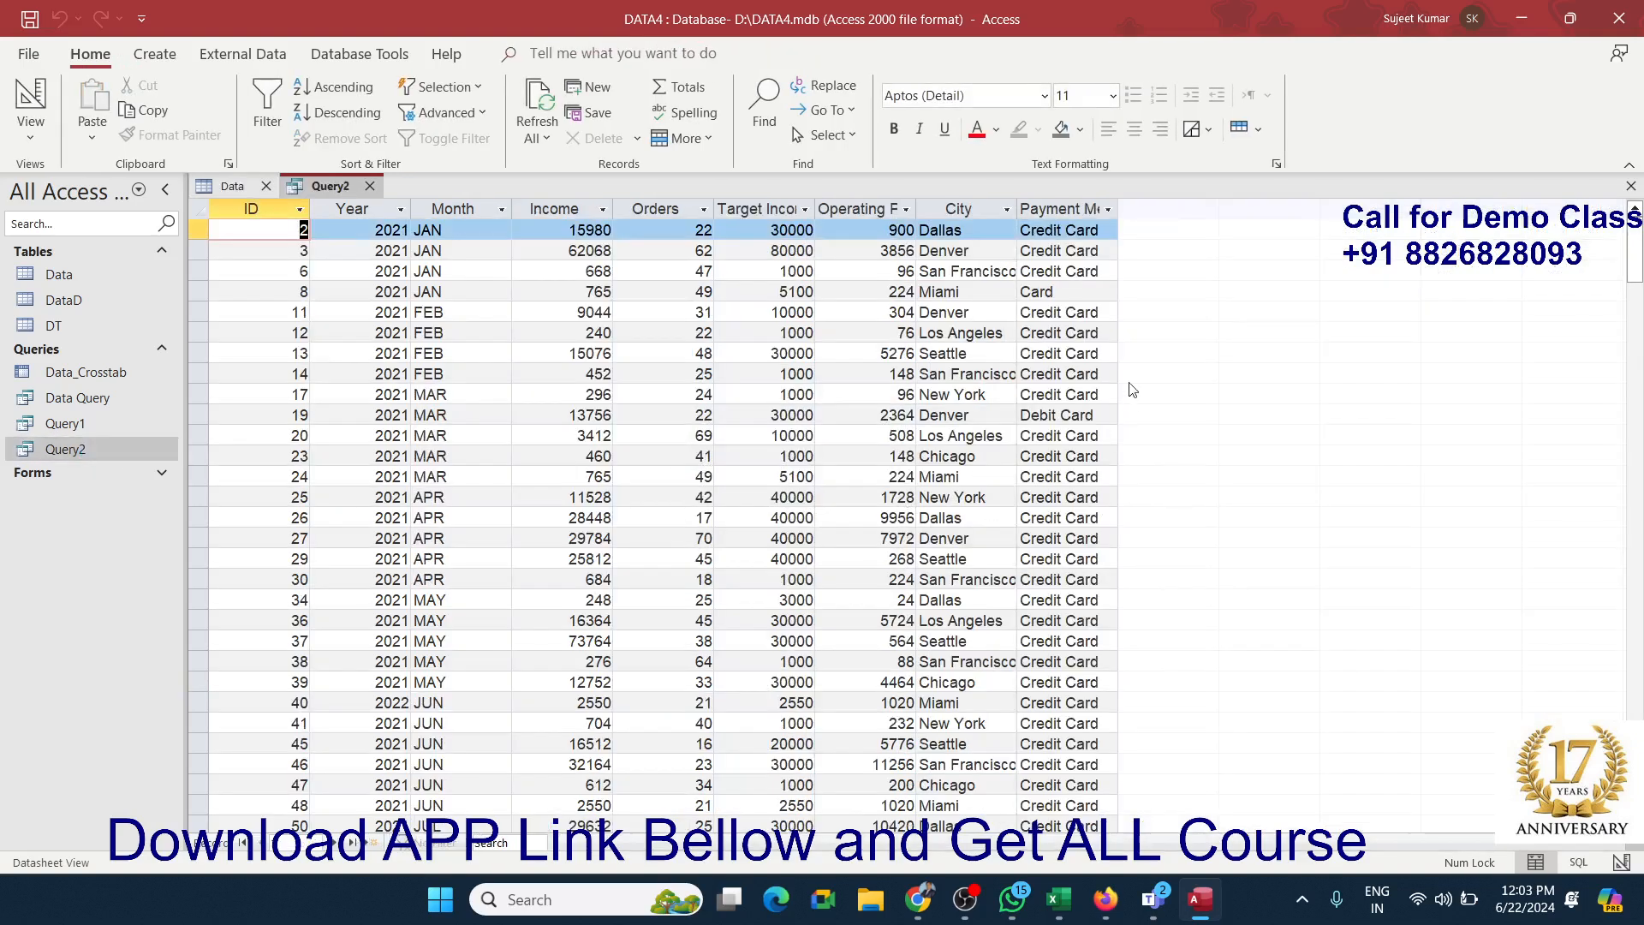
click(1071, 353)
click(1066, 497)
click(1062, 642)
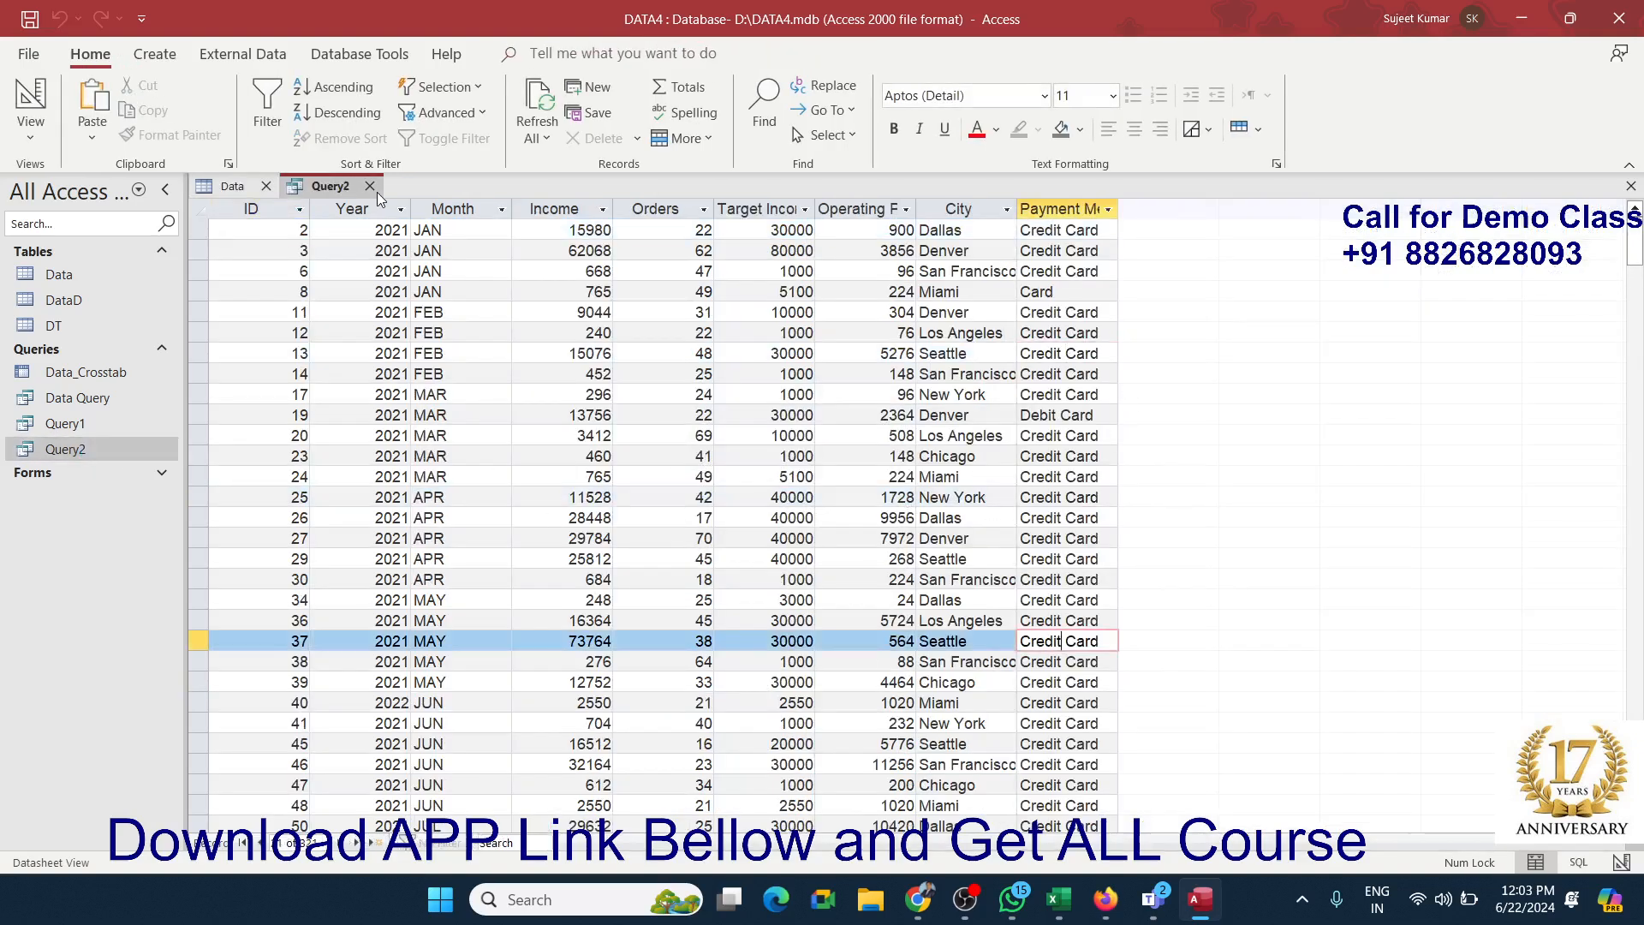
click(369, 186)
Step: Open Query2 in Design View to review its wildcard criterion, and close the design
right_click(144, 448)
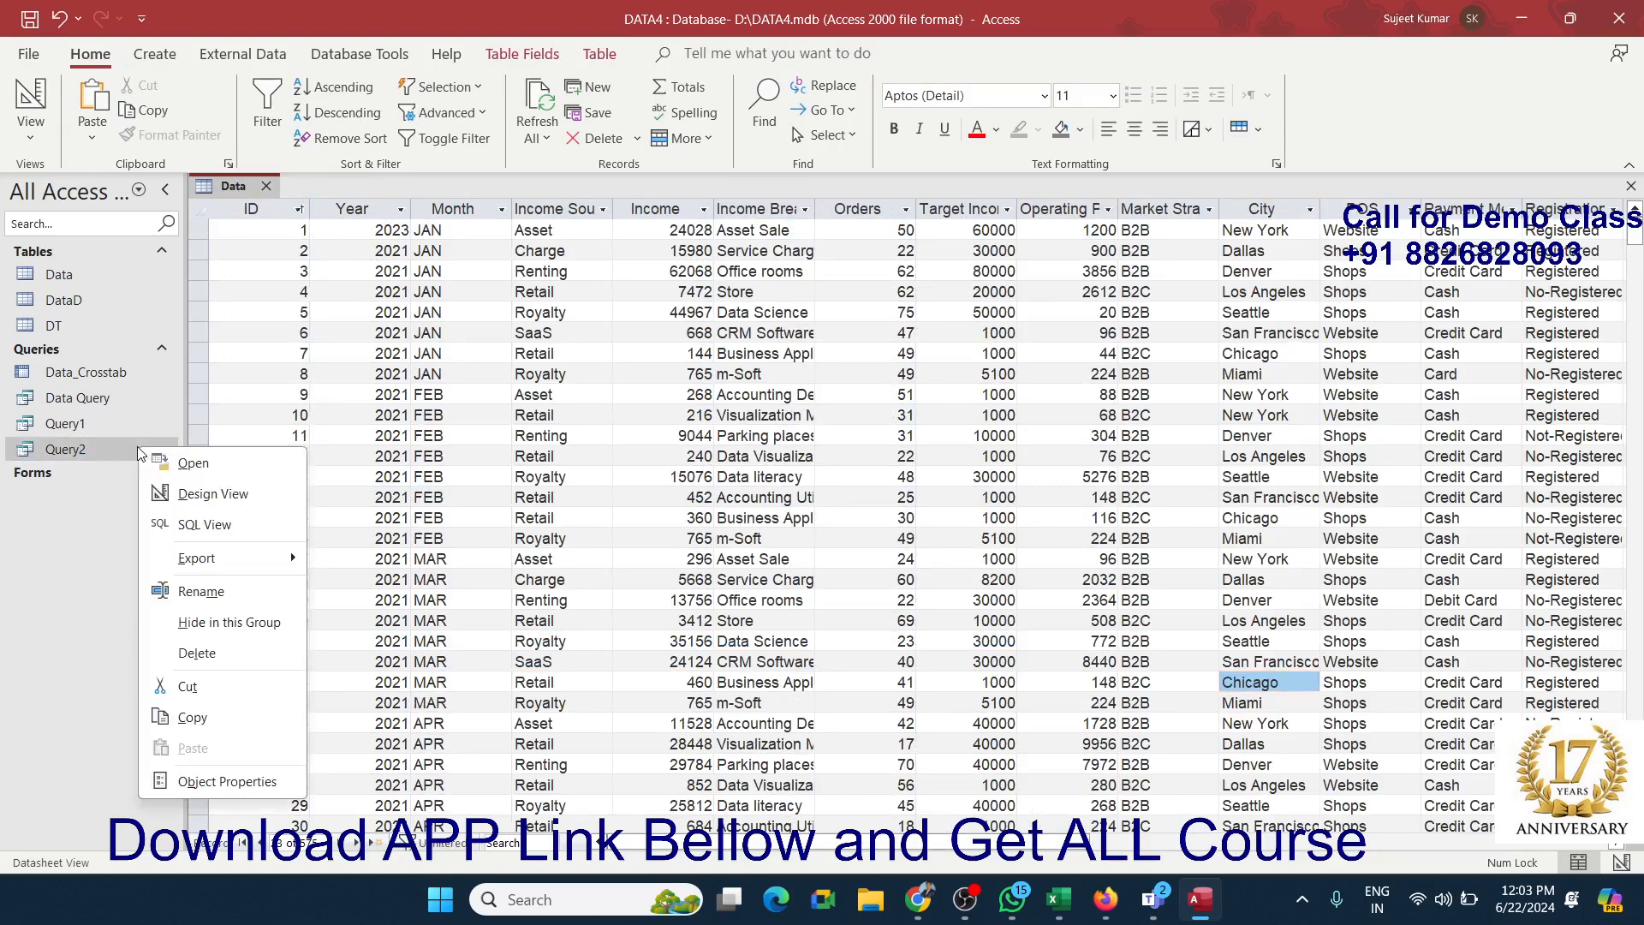
click(223, 494)
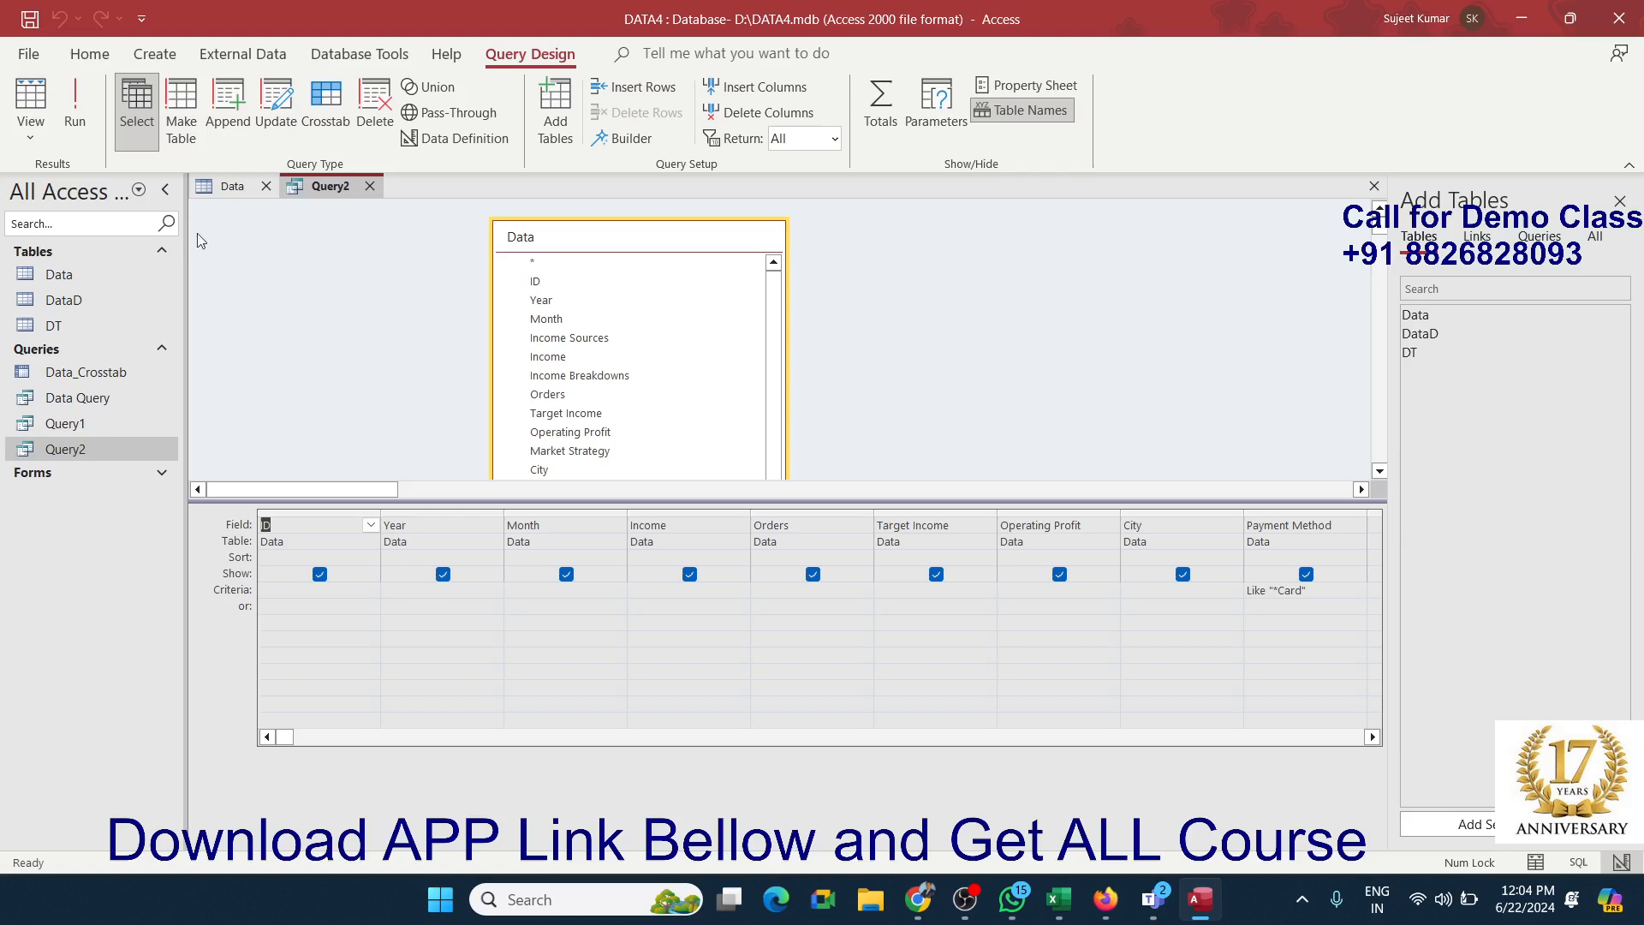
click(369, 186)
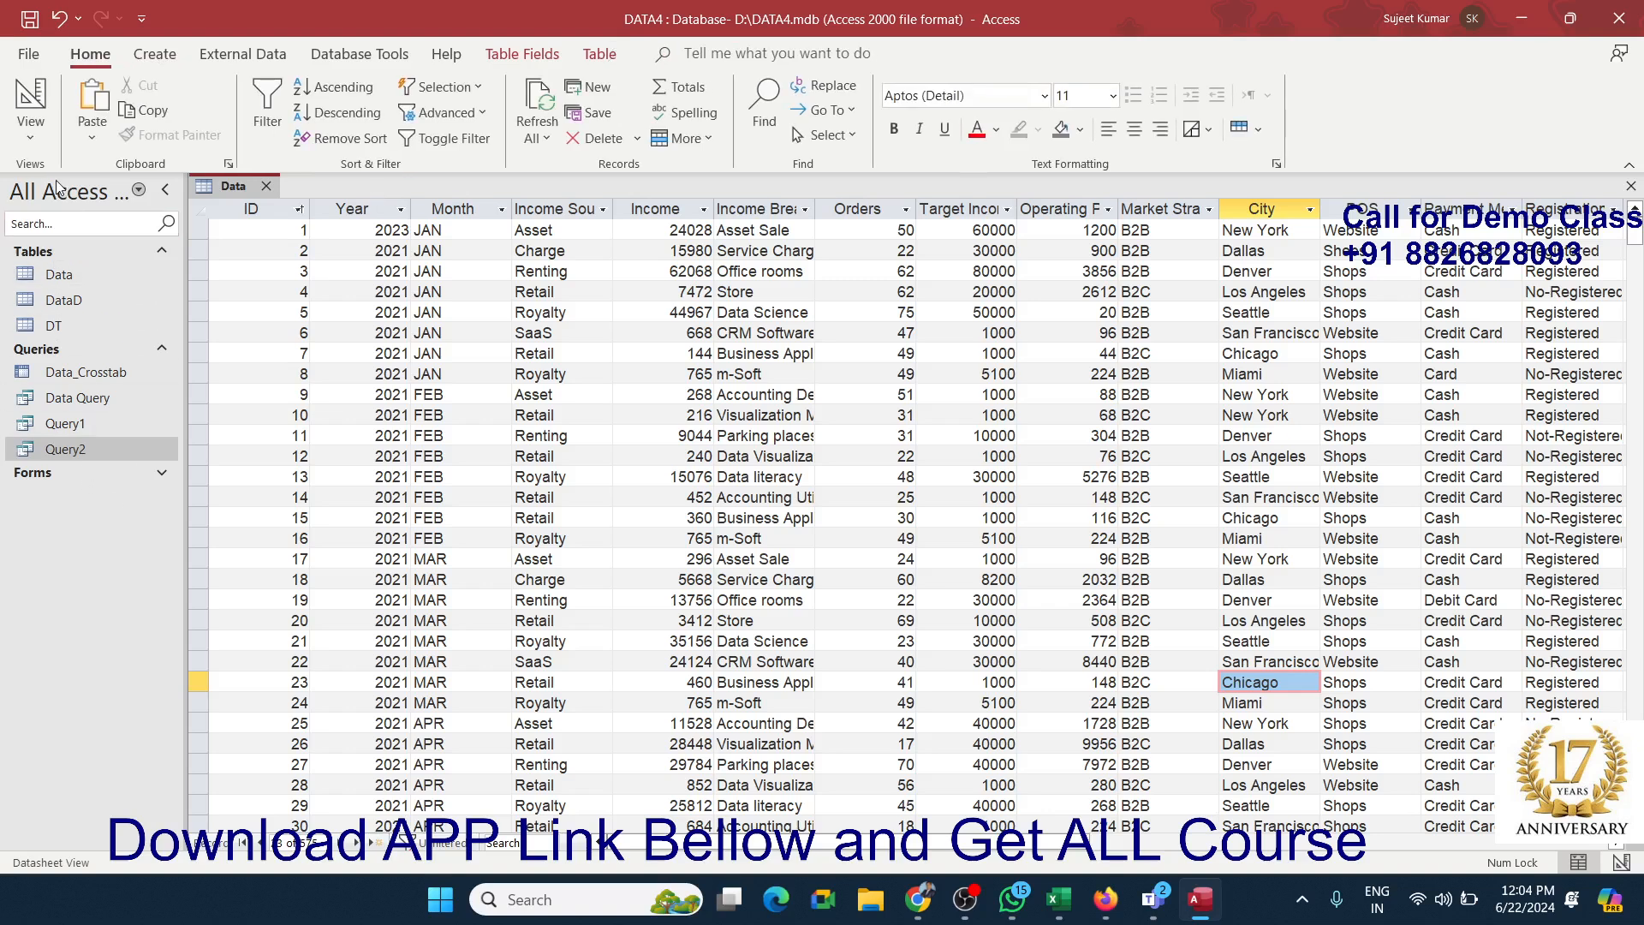
Step: Run Query2, check the Payment Method entries of record IDs 8 and 11 in the Data table, and close that table
double_click(104, 444)
click(236, 185)
click(1482, 436)
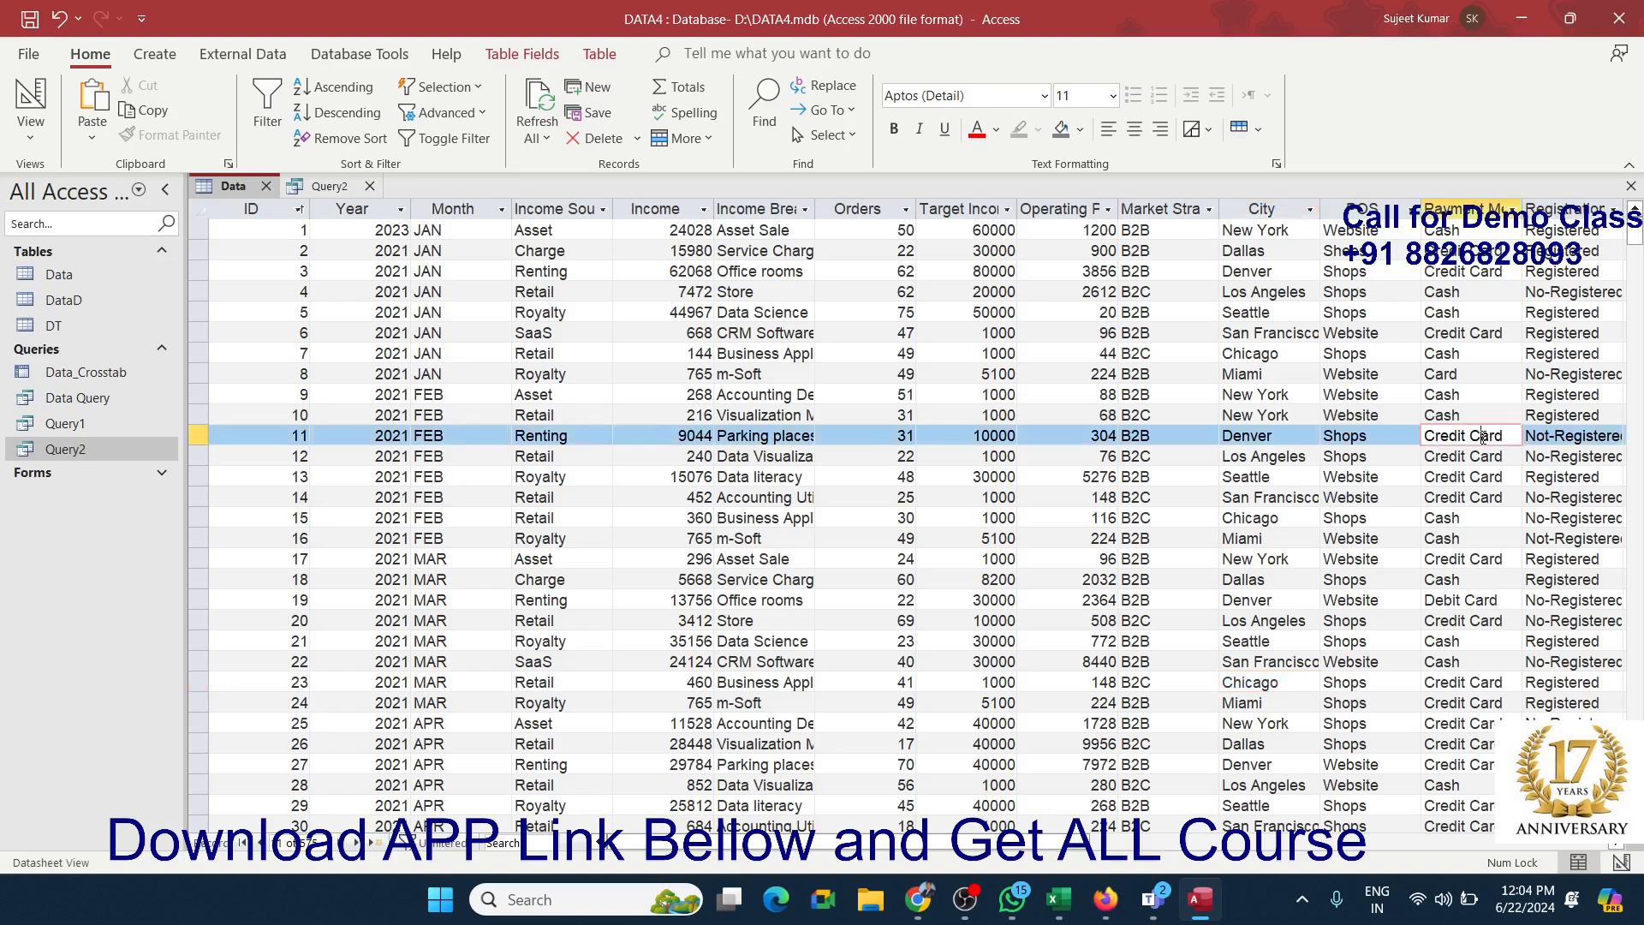
double_click(1450, 379)
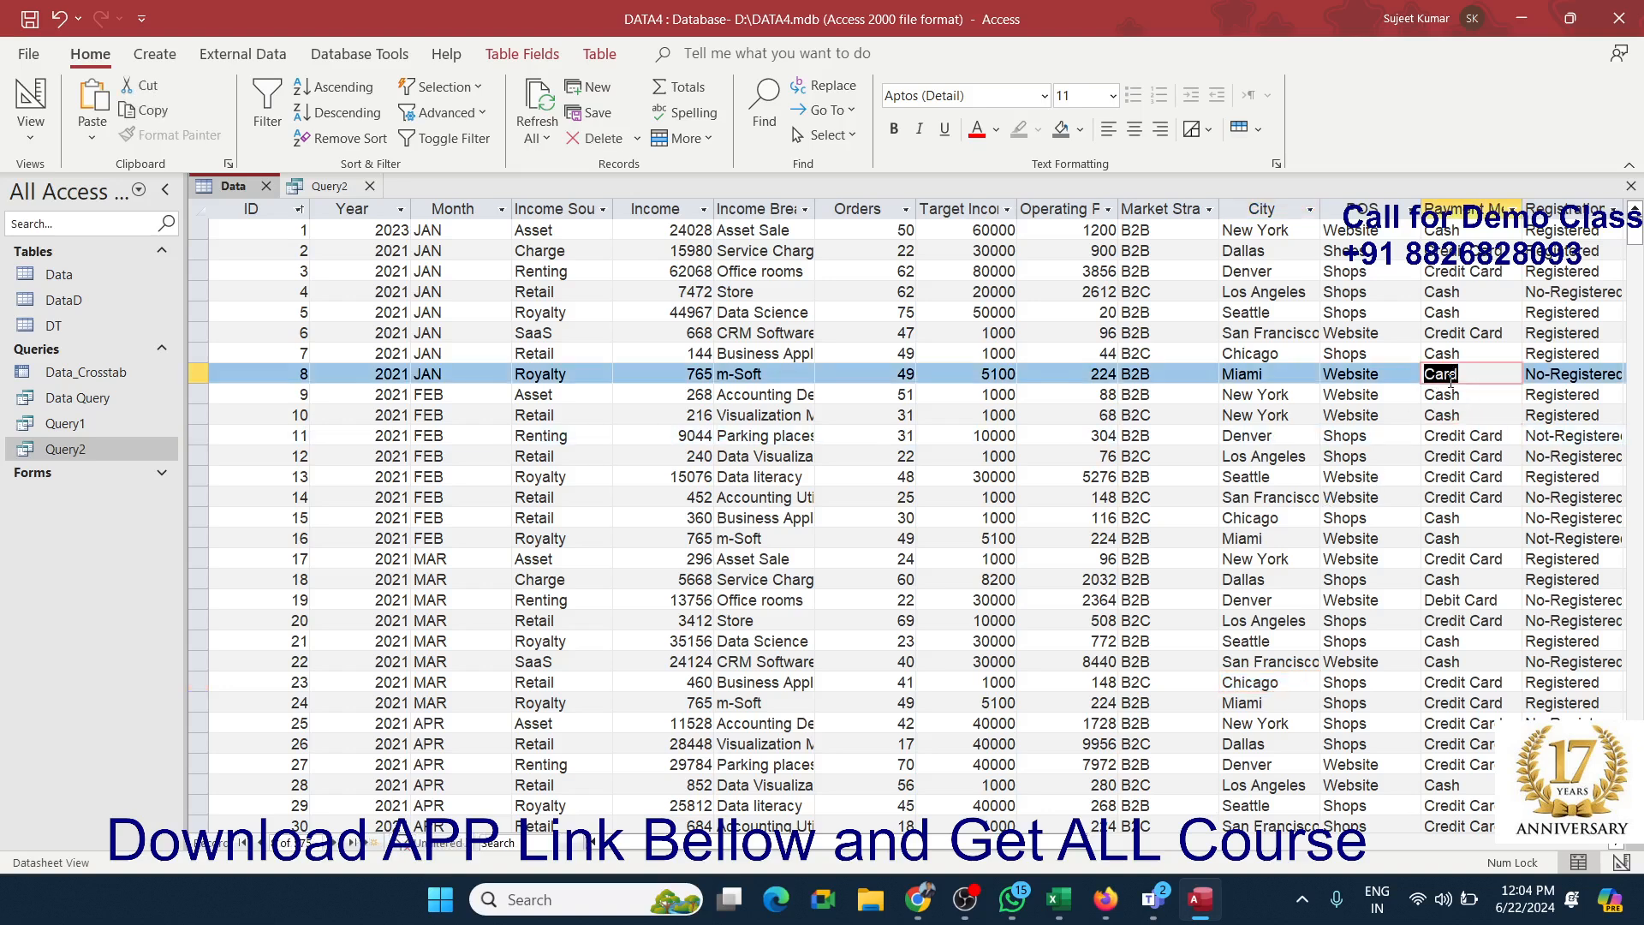
click(1445, 432)
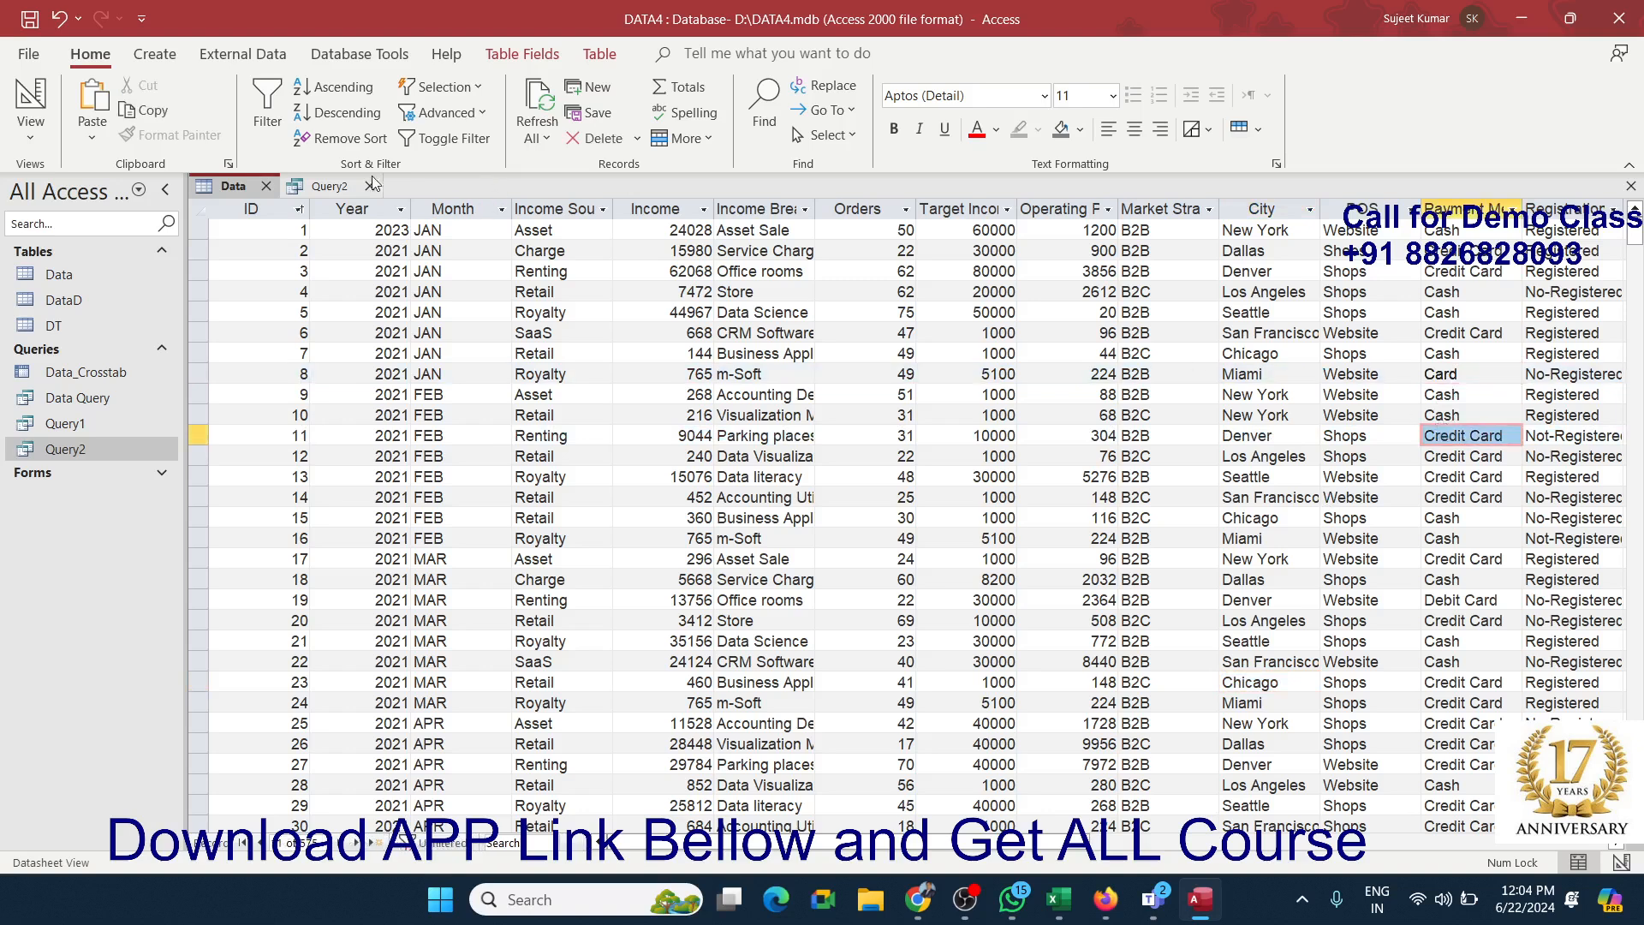
click(266, 186)
Step: Check the Payment Method of record ID 8 in Query2's results, and close the query
click(796, 394)
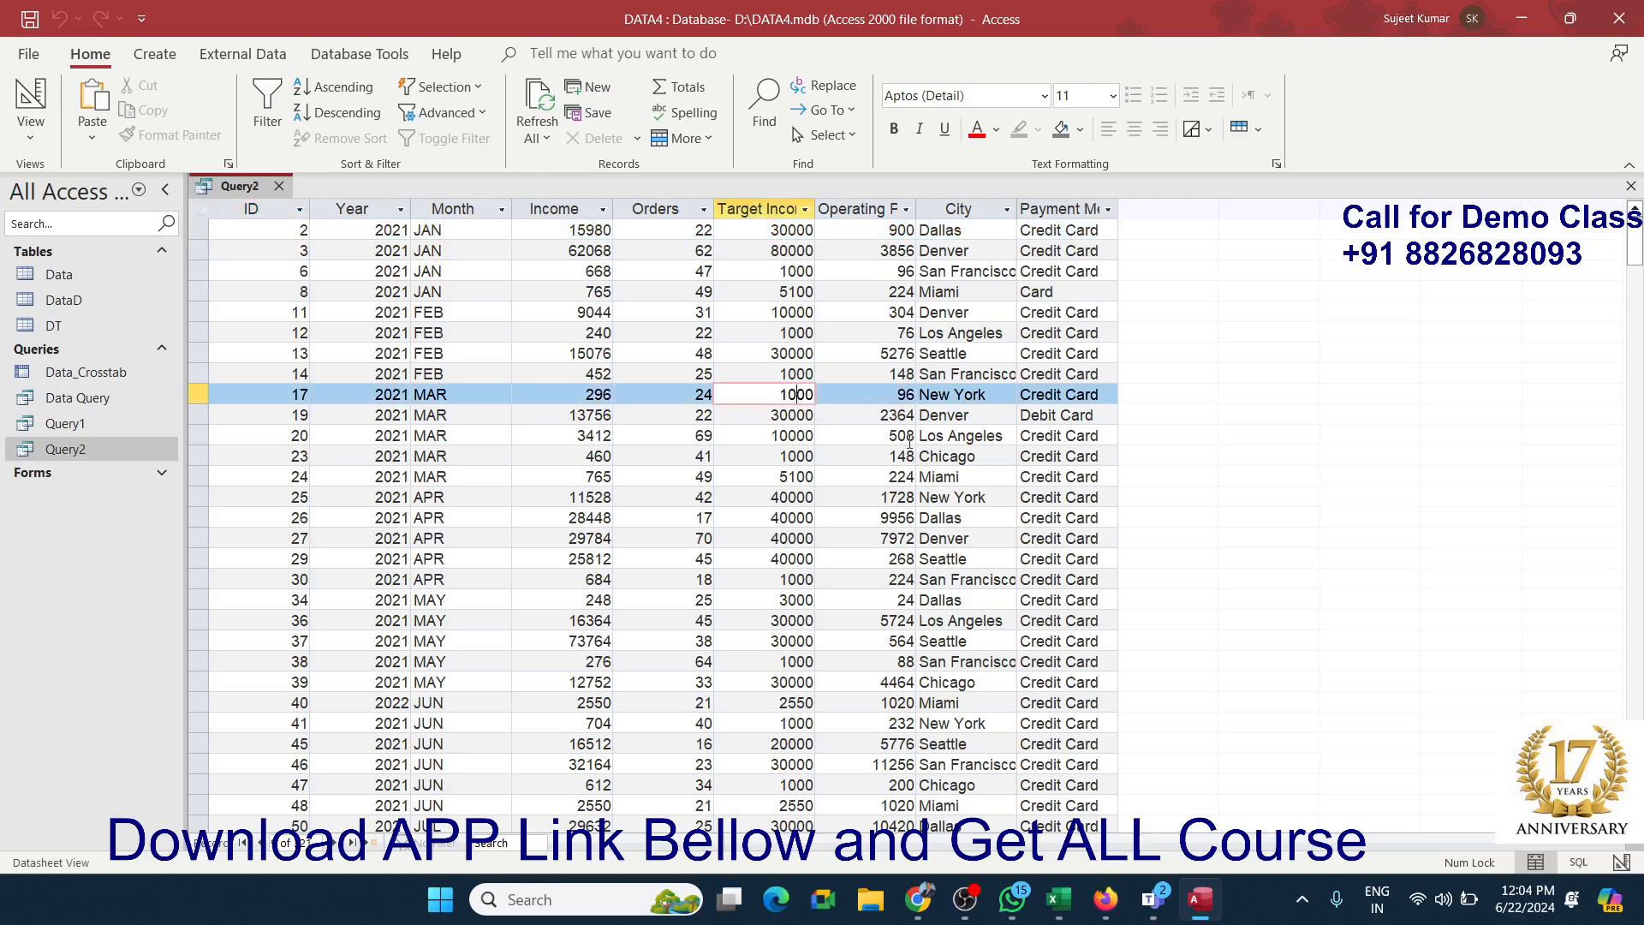
click(1056, 295)
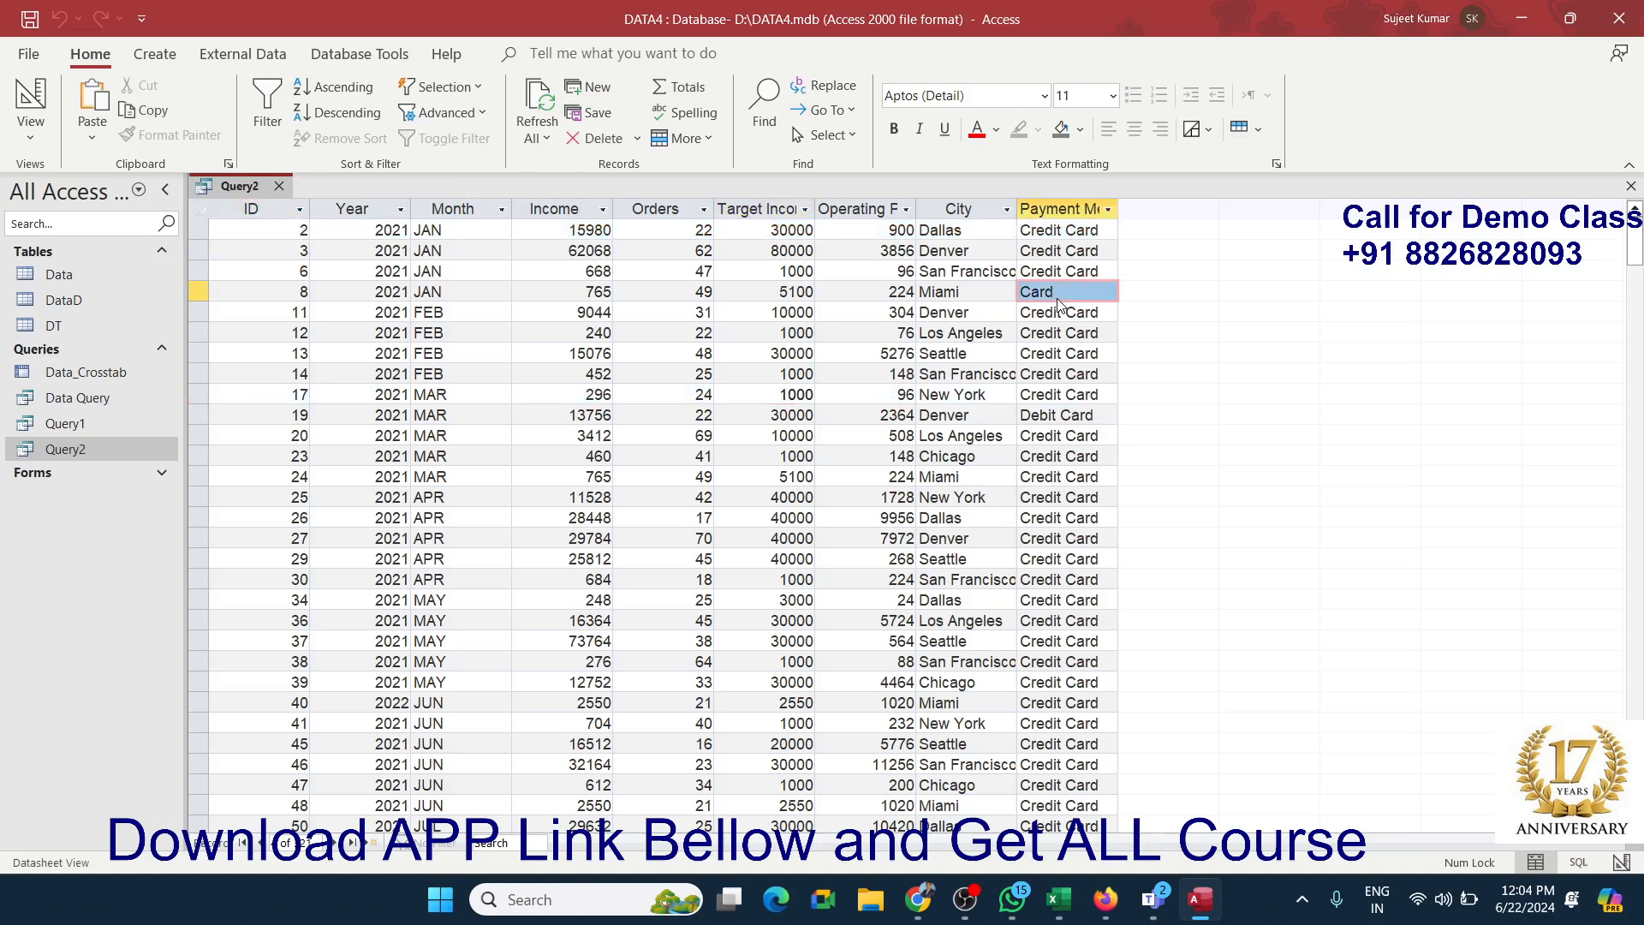
click(279, 186)
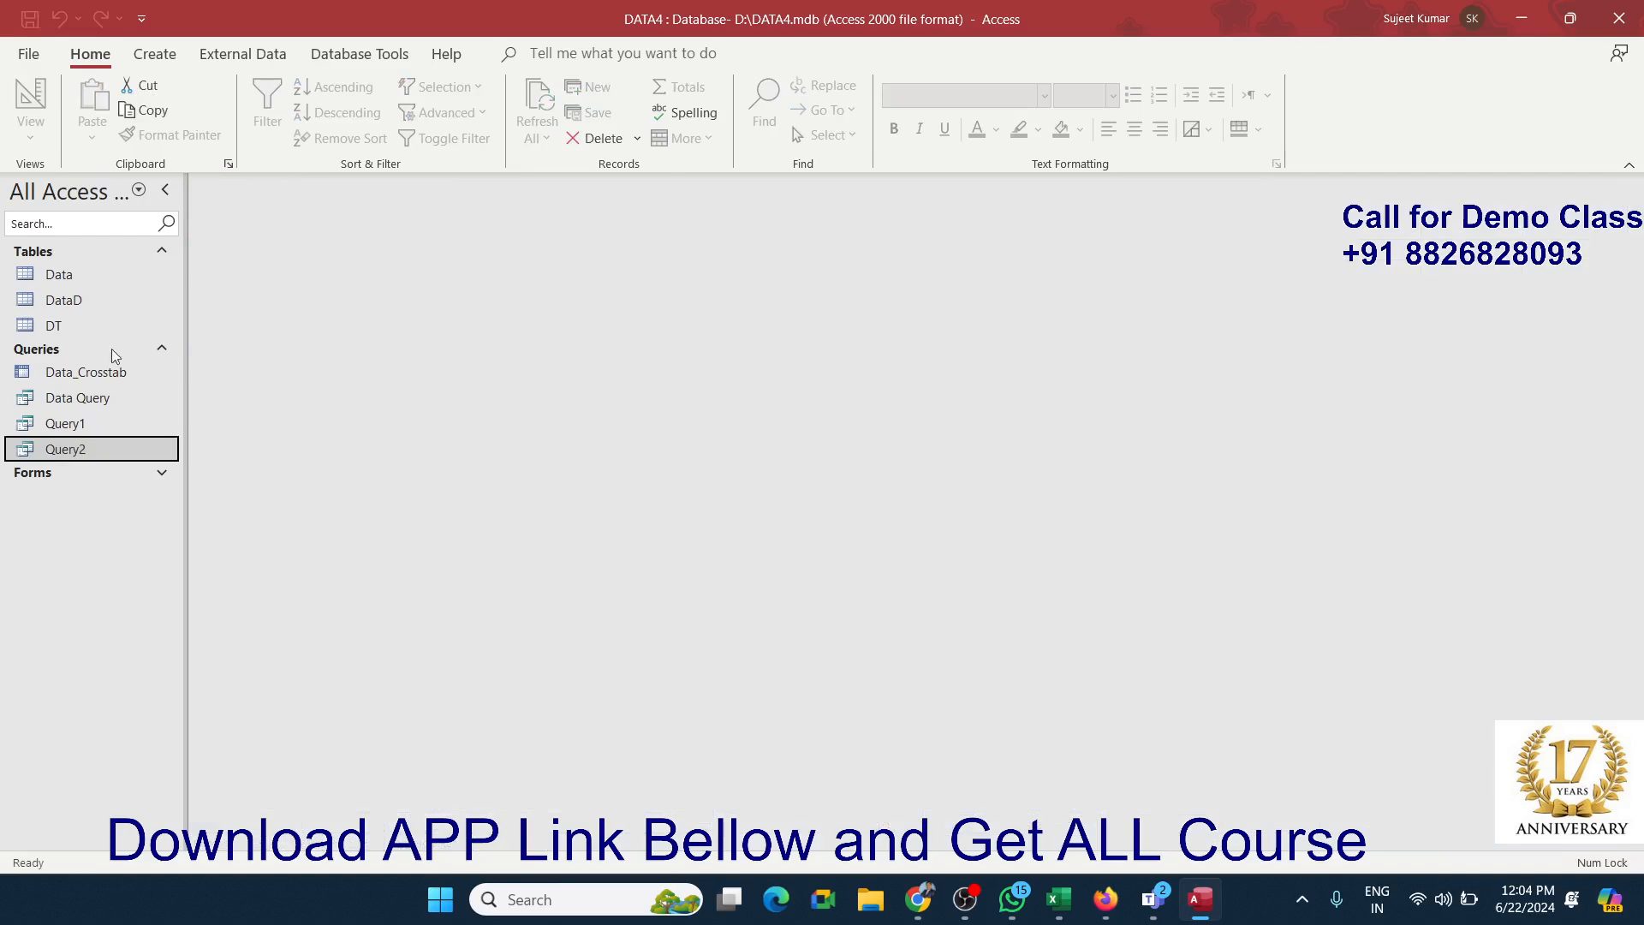
Step: Run Query2 again and look through the Payment Method column of its records
double_click(63, 451)
click(1026, 292)
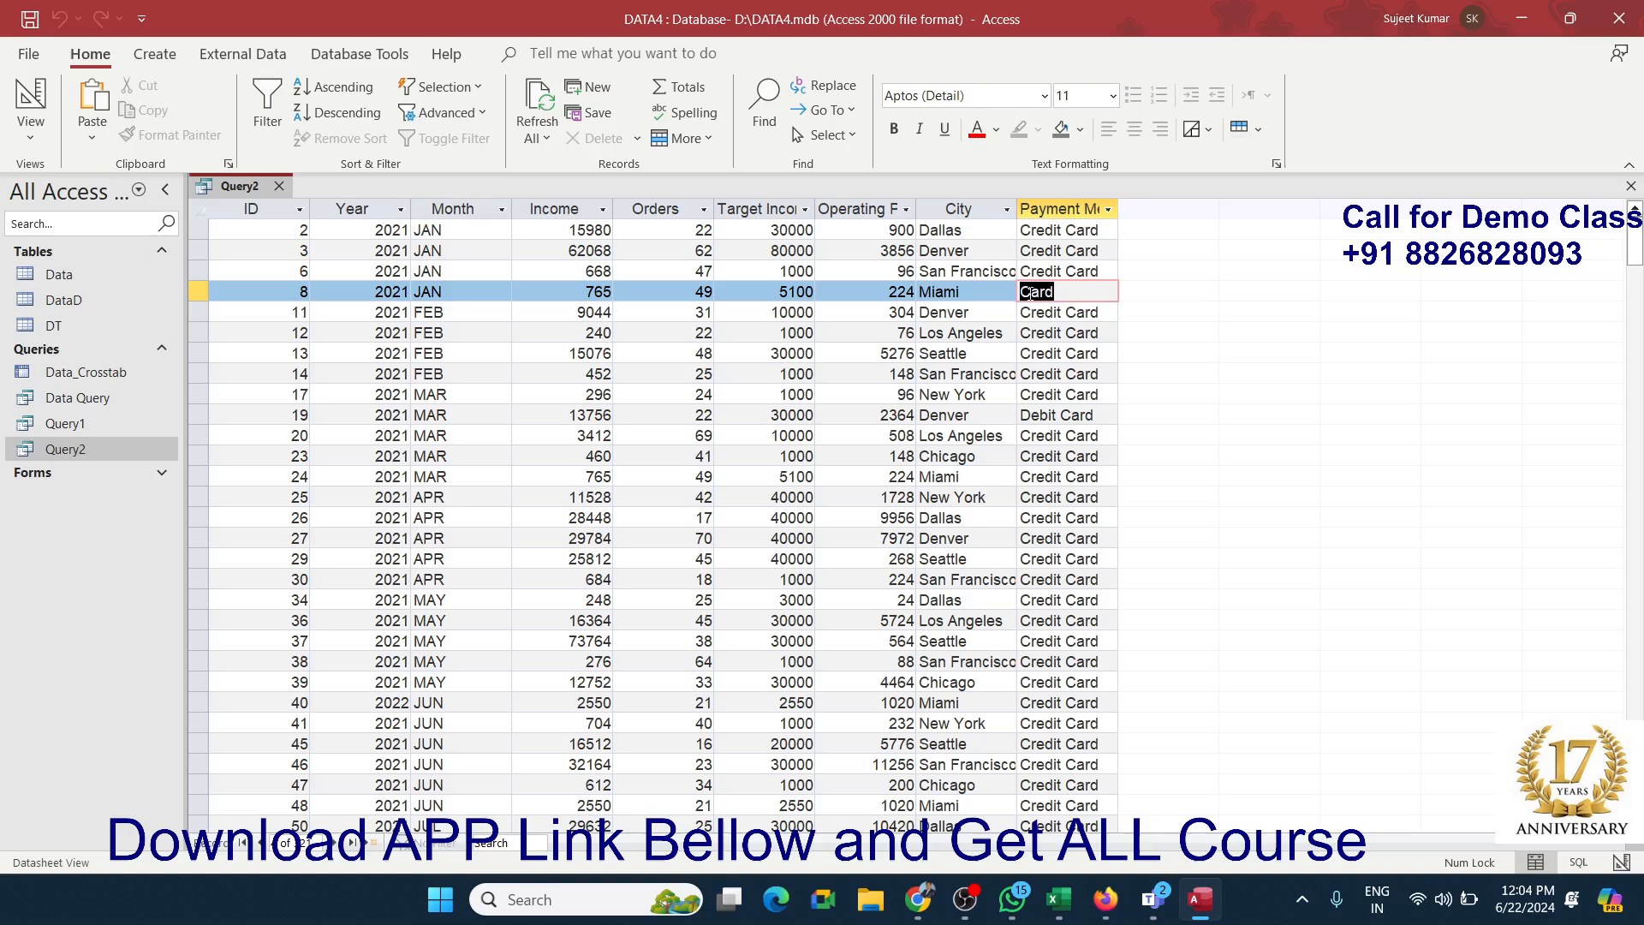
scroll(1028, 343, down, 20)
scroll(1038, 450, up, 4)
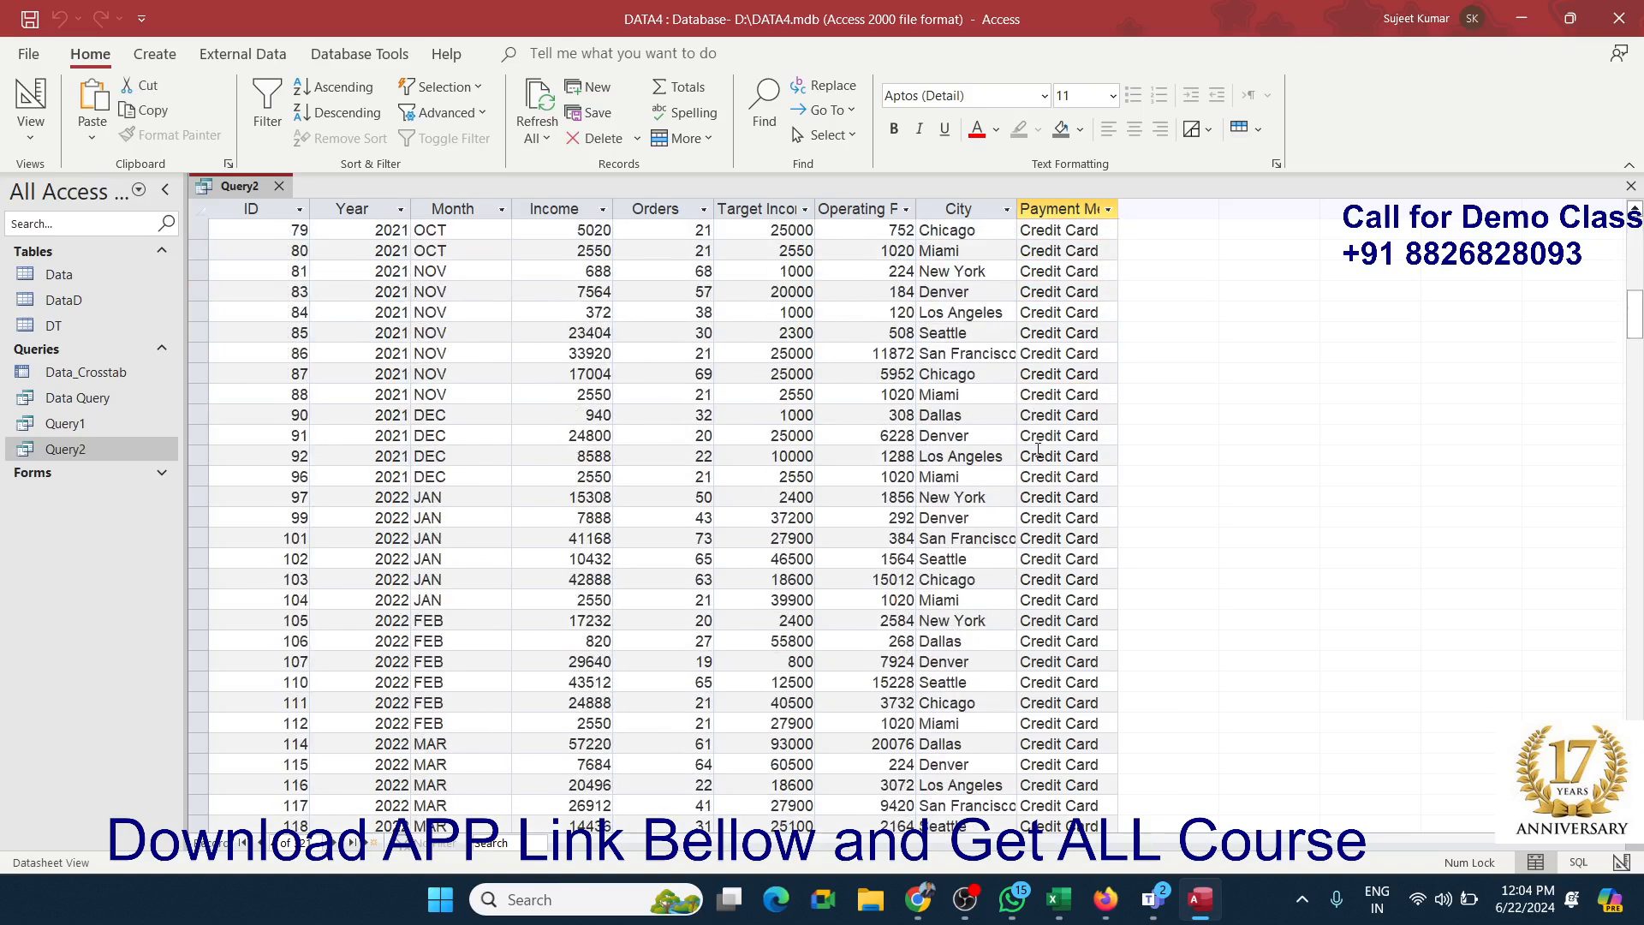
scroll(1038, 450, up, 15)
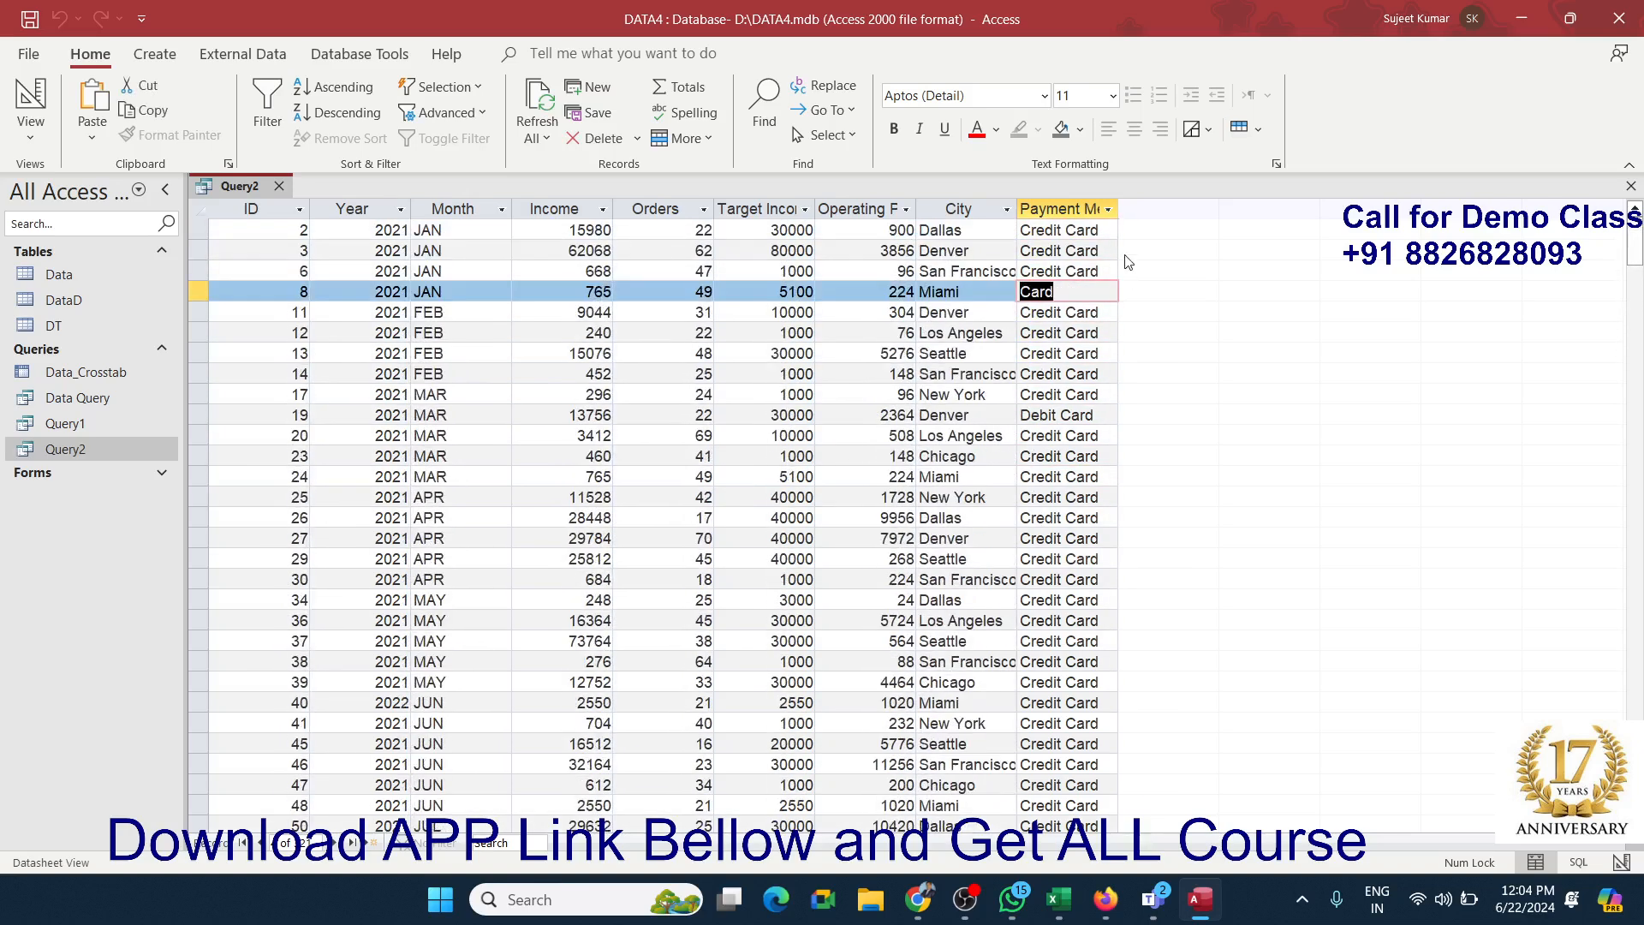
Step: Filter Query2's Payment Method column to show only Card, and close the query without saving the design changes
click(1109, 210)
click(1144, 359)
click(1144, 400)
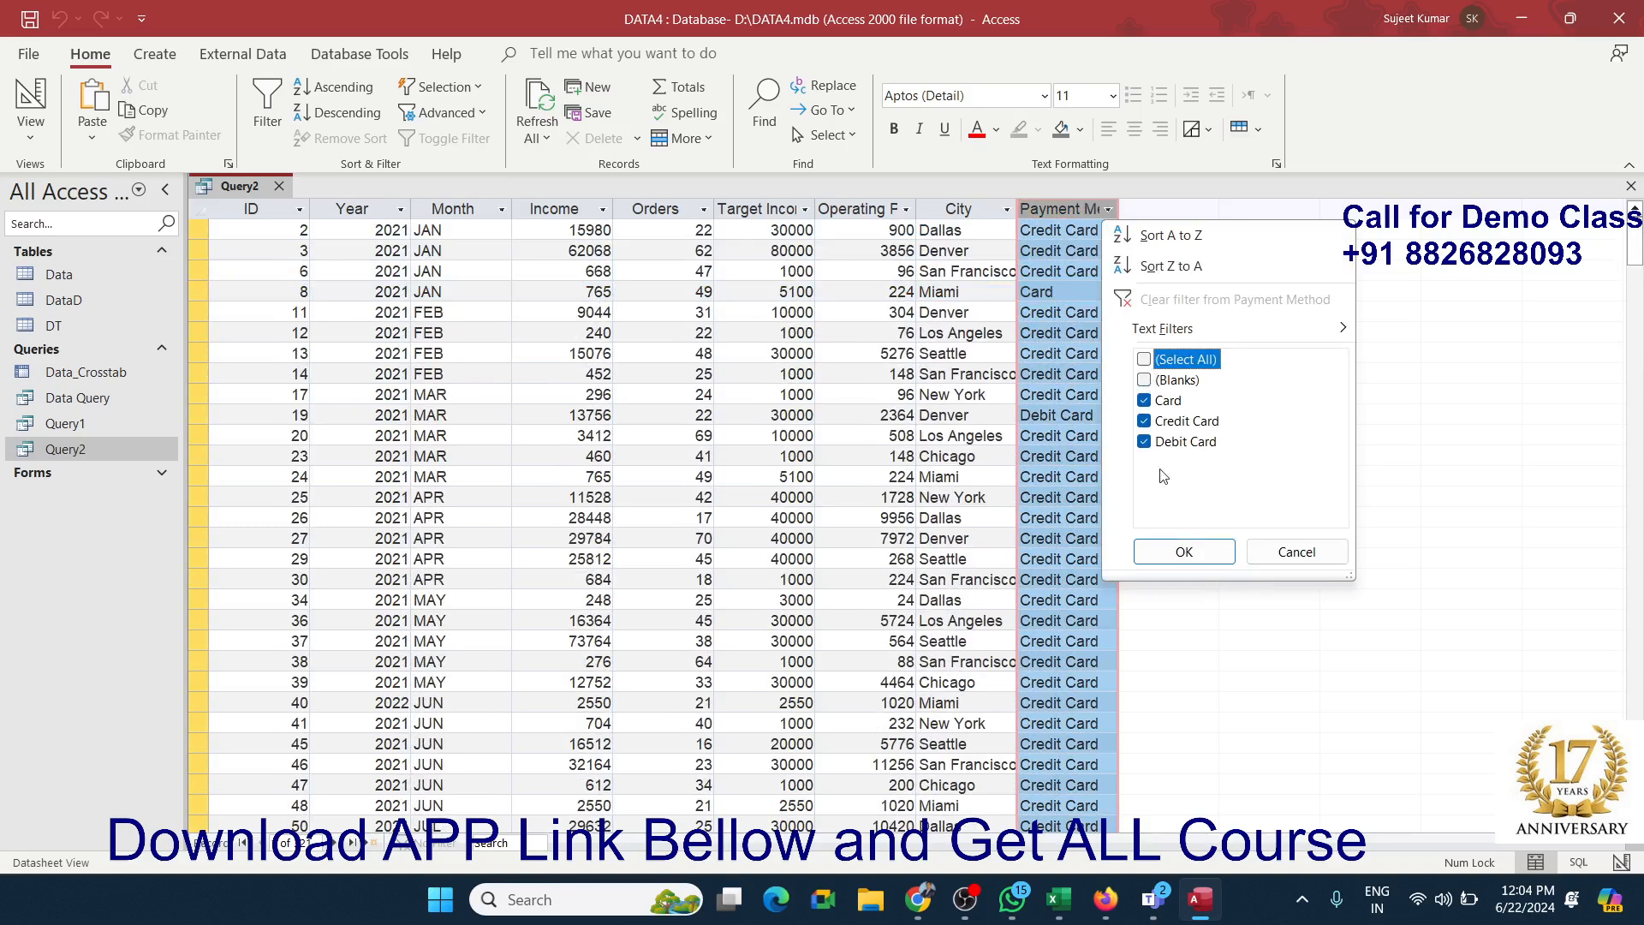
click(1185, 551)
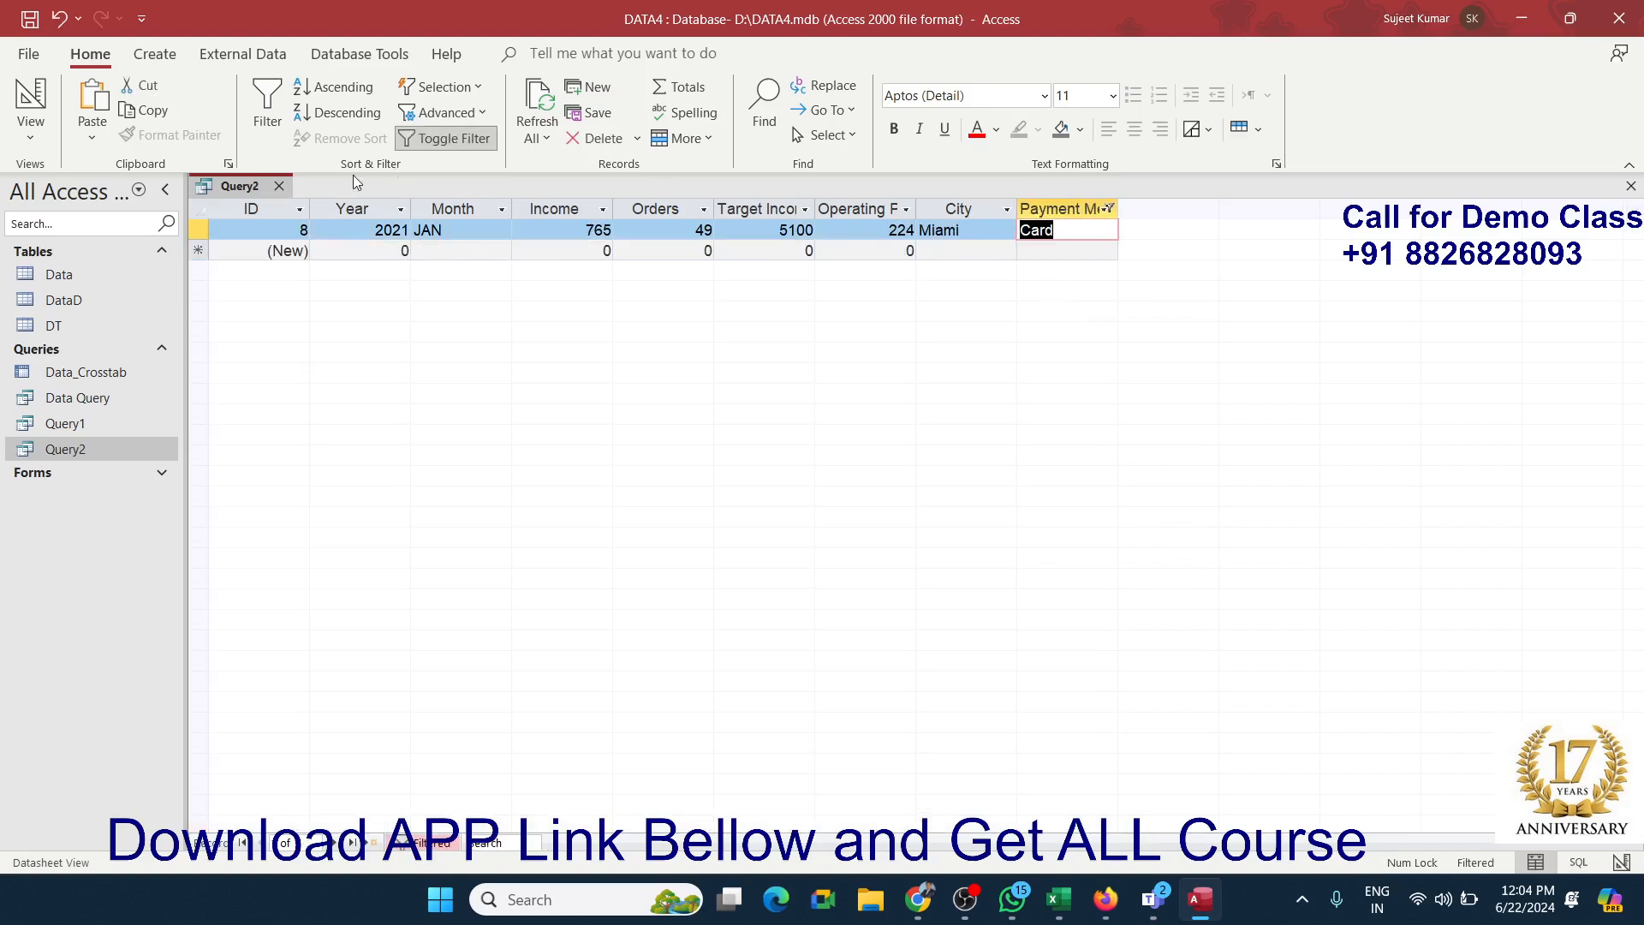
click(280, 186)
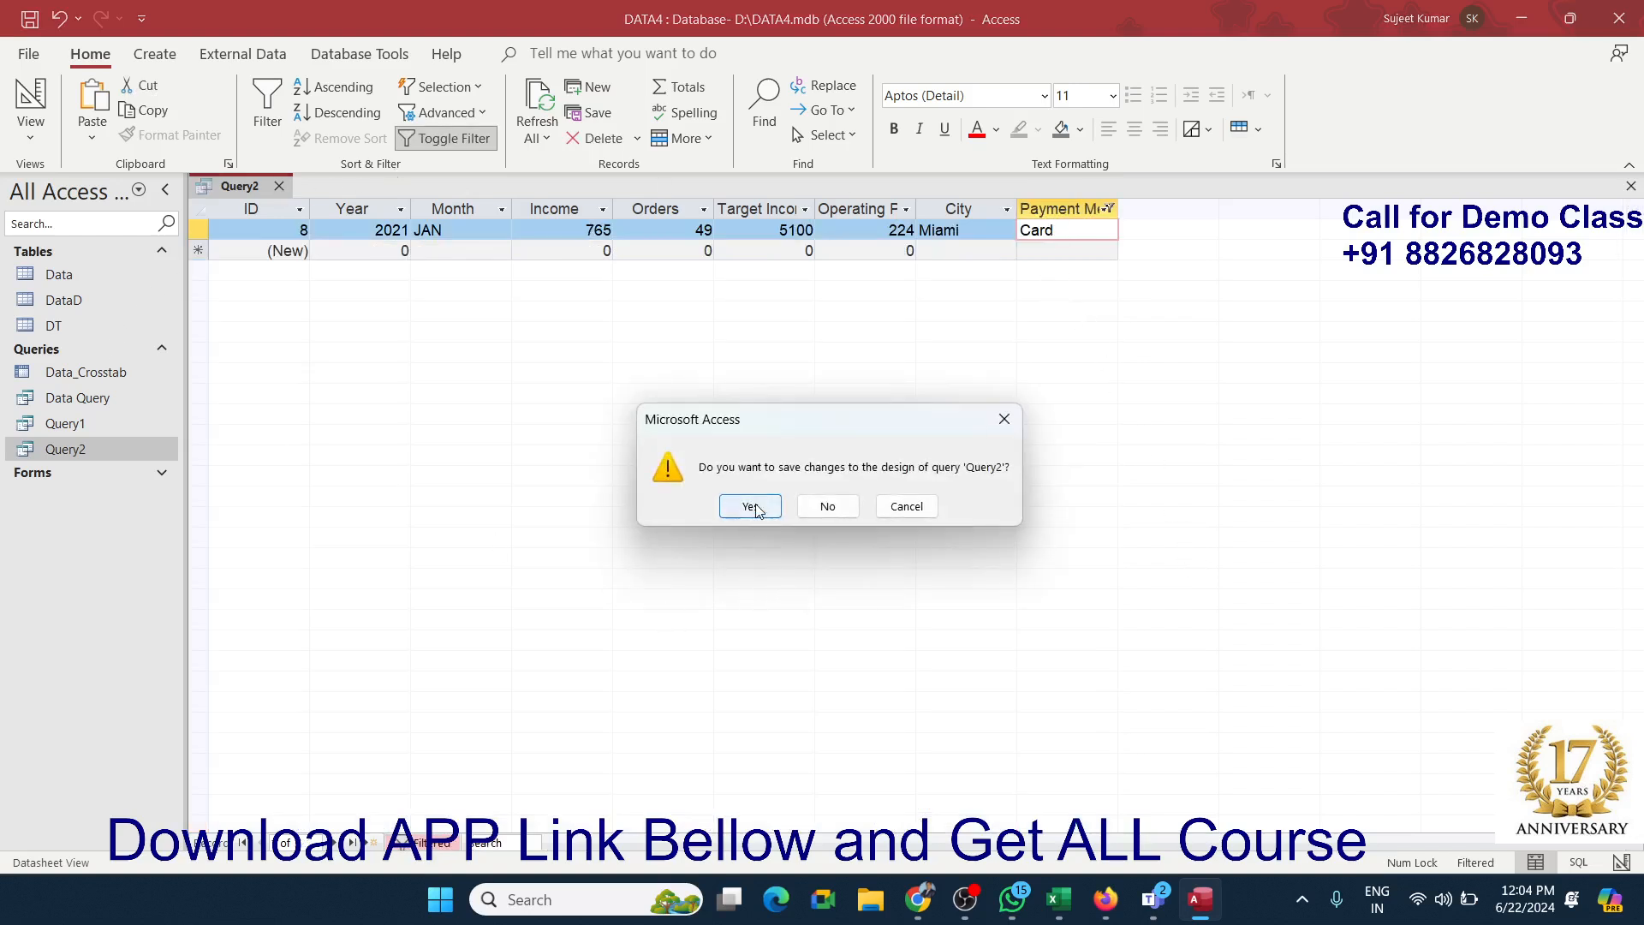
click(816, 508)
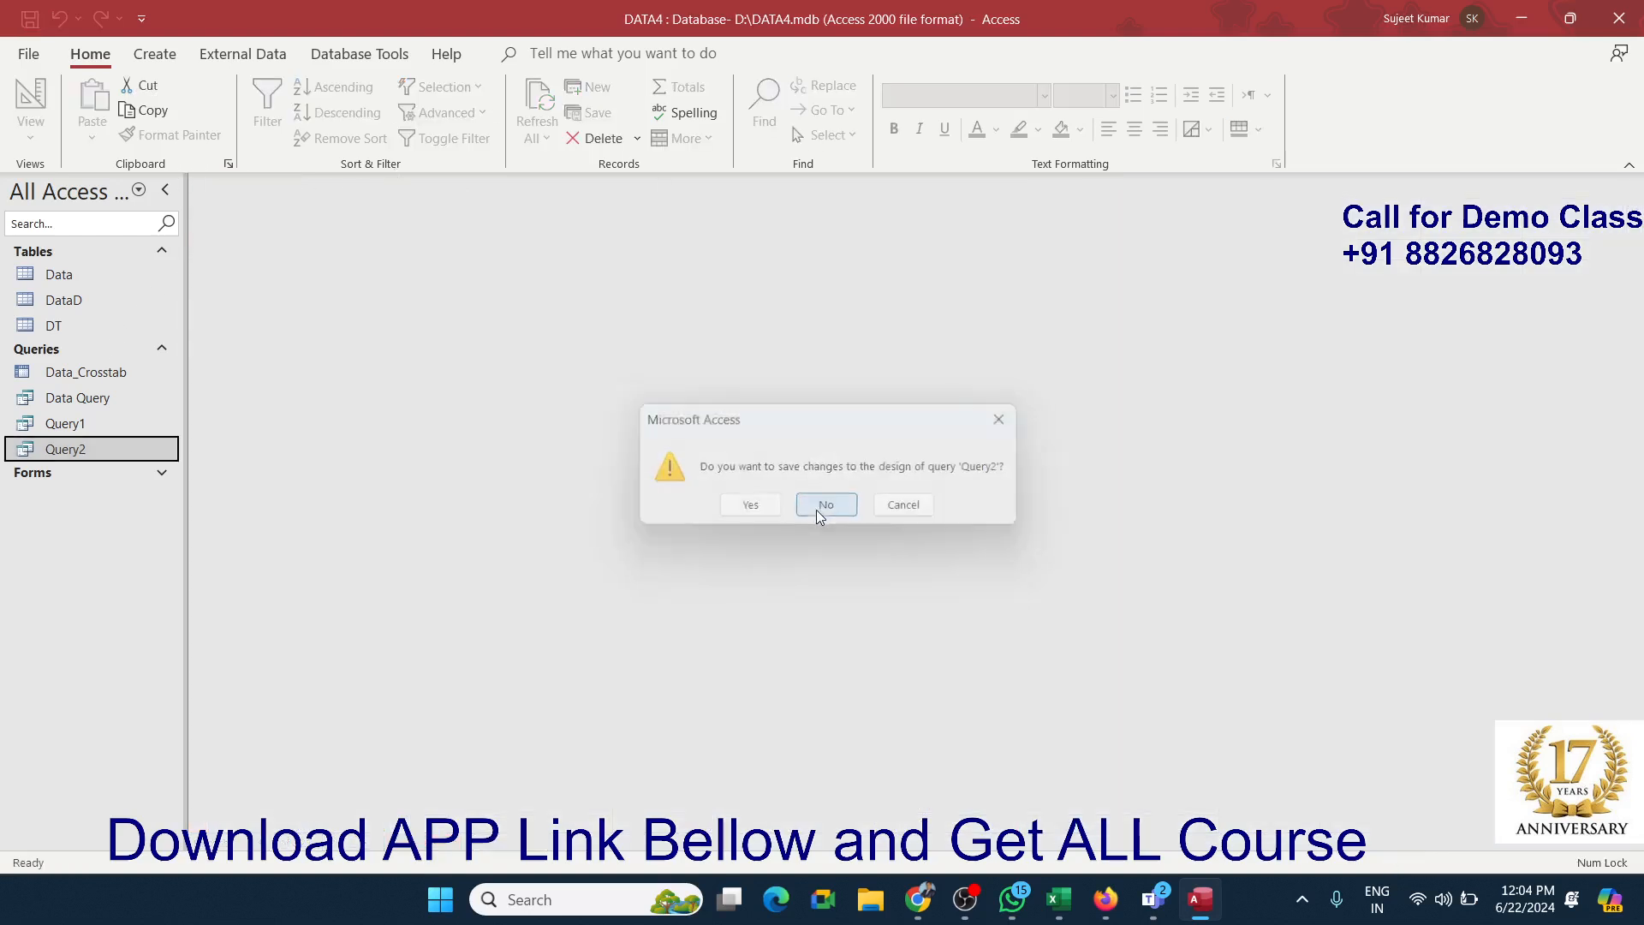
Step: In the Data table, copy the Payment Method Card from record ID 8 into record IDs 15 and 22, and close the table
double_click(45, 270)
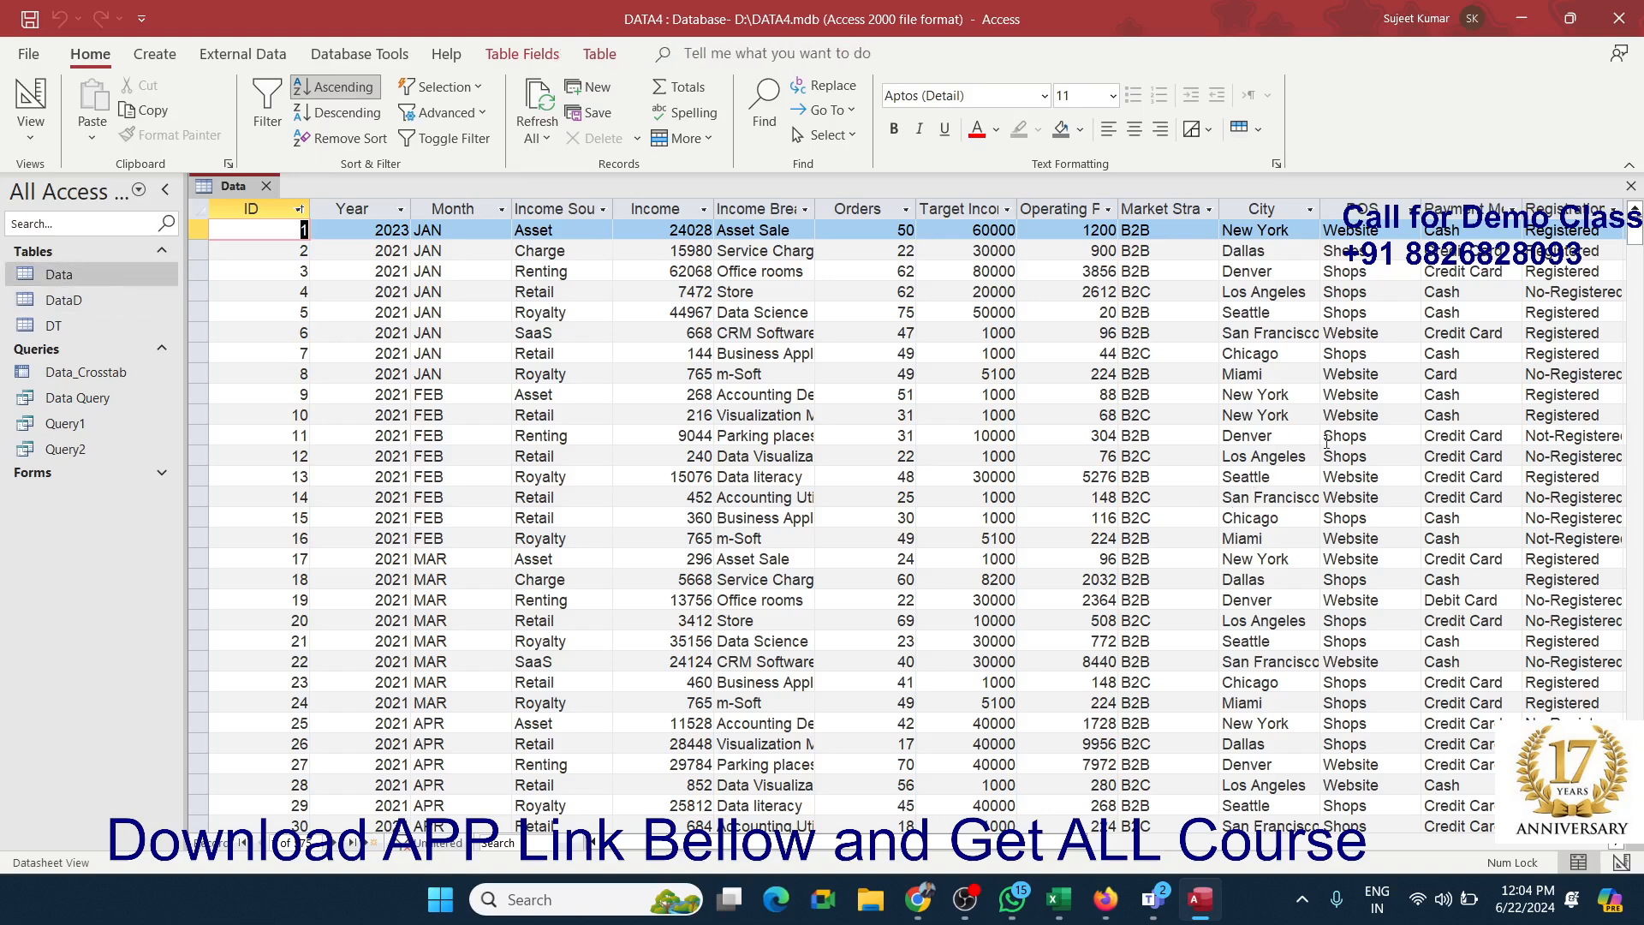
double_click(1454, 374)
key(ctrl+c)
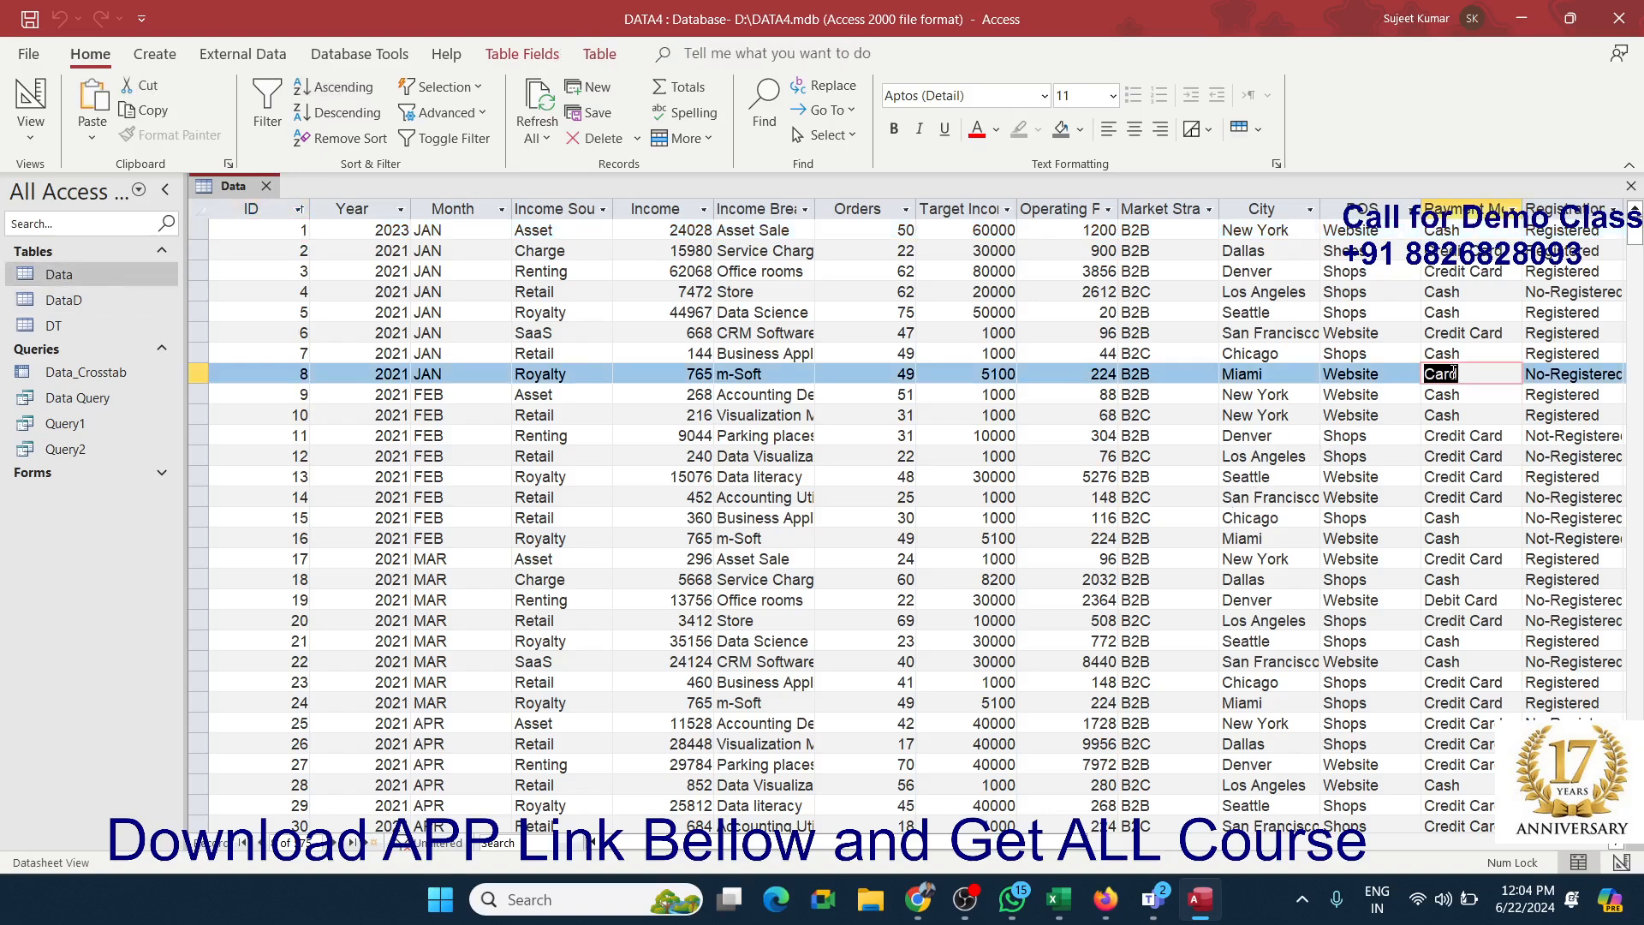
double_click(1447, 519)
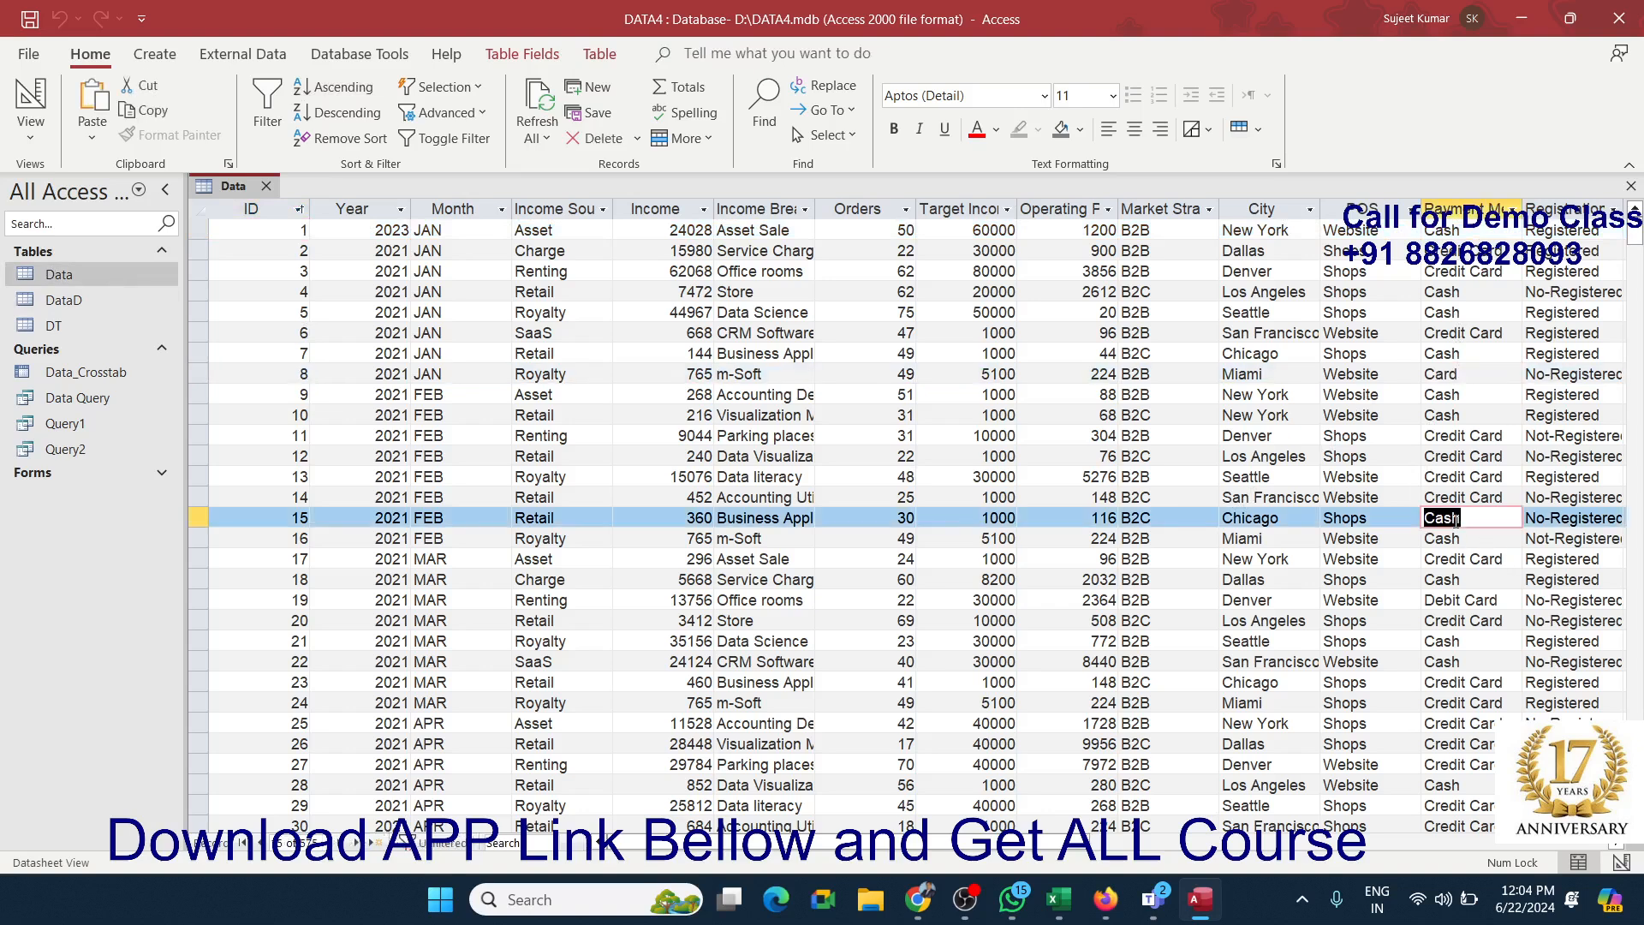
key(ctrl+v)
click(1484, 599)
double_click(1470, 662)
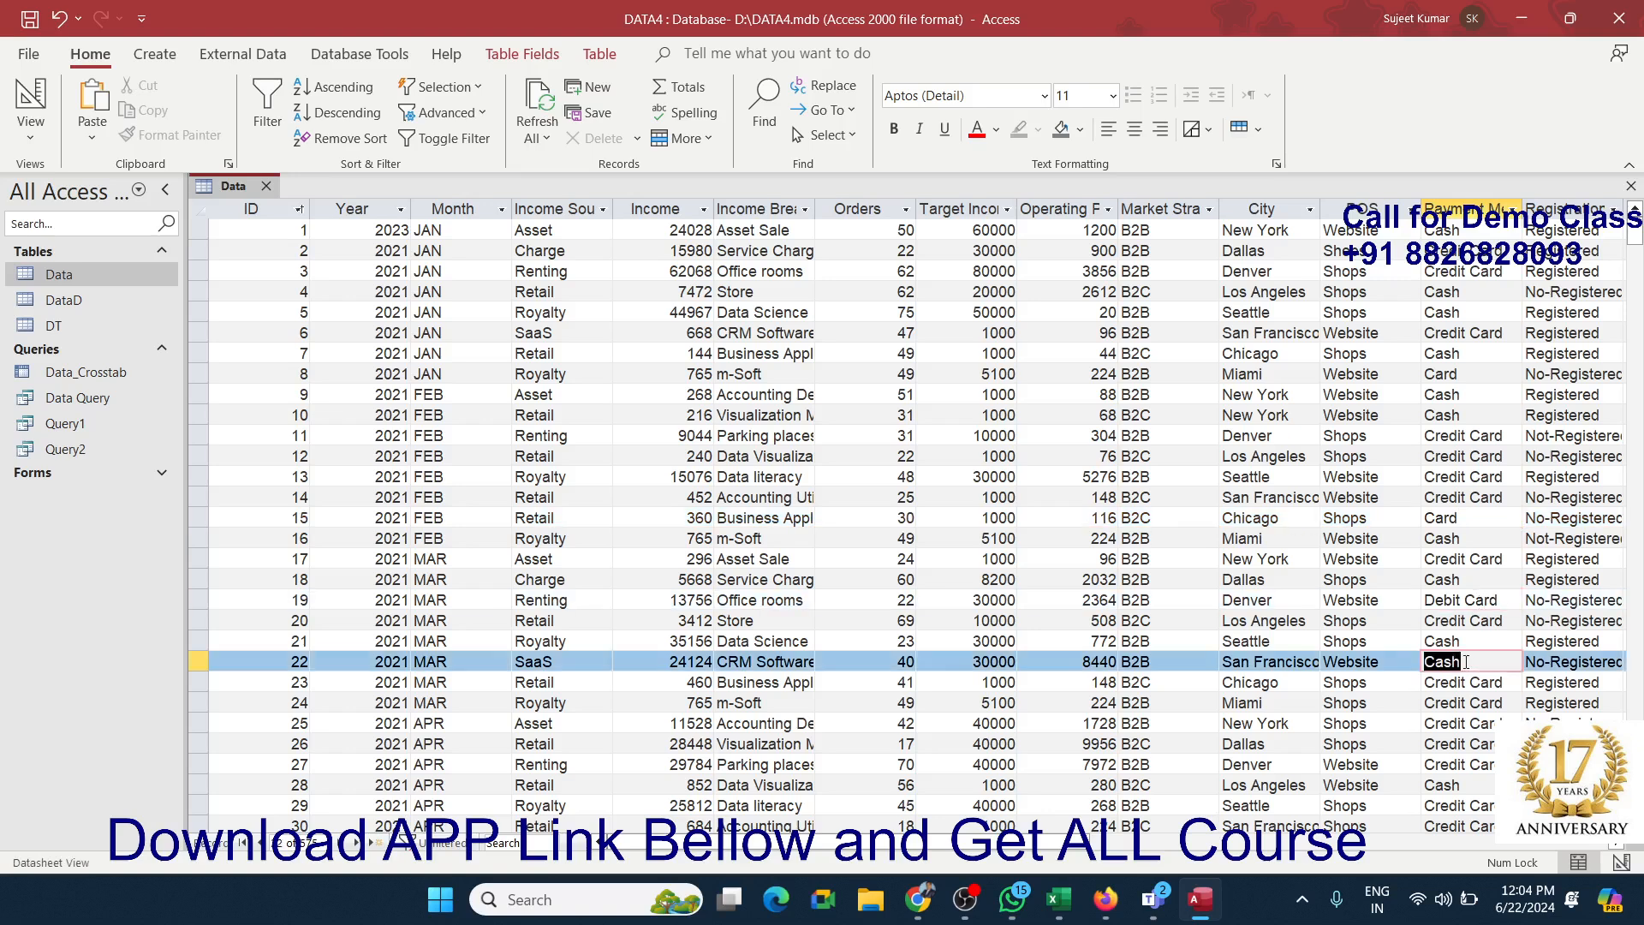
key(ctrl+v)
click(1465, 725)
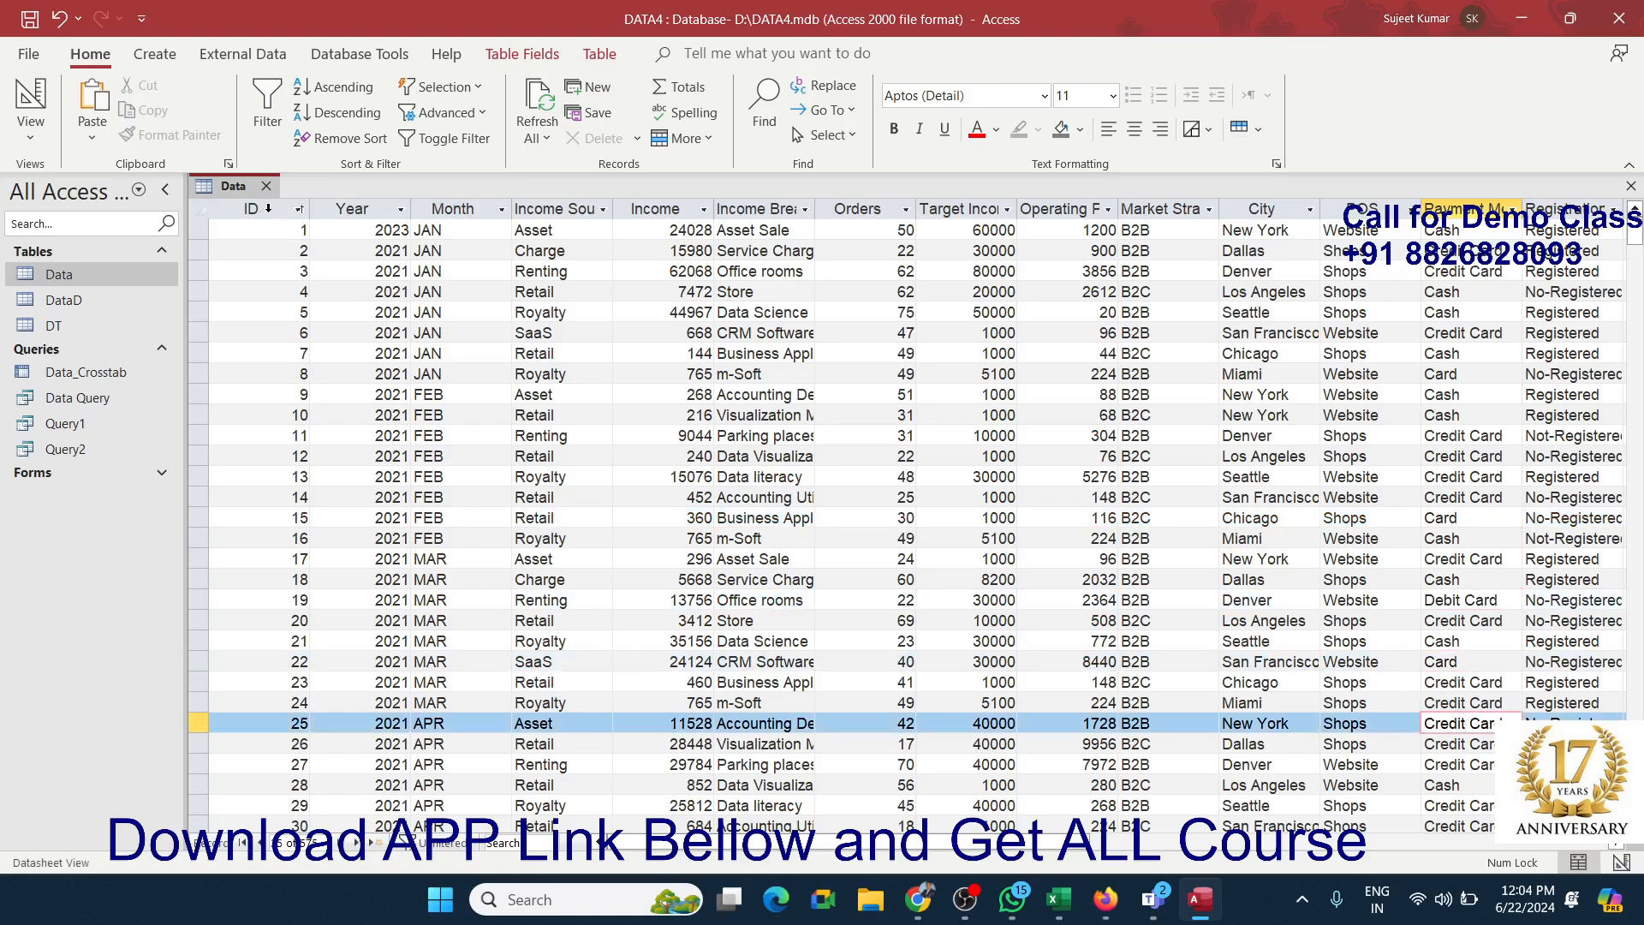
click(266, 186)
Step: Run Query2, check the Payment Method entries of record IDs 8, 15 and 22, and close the query
double_click(91, 442)
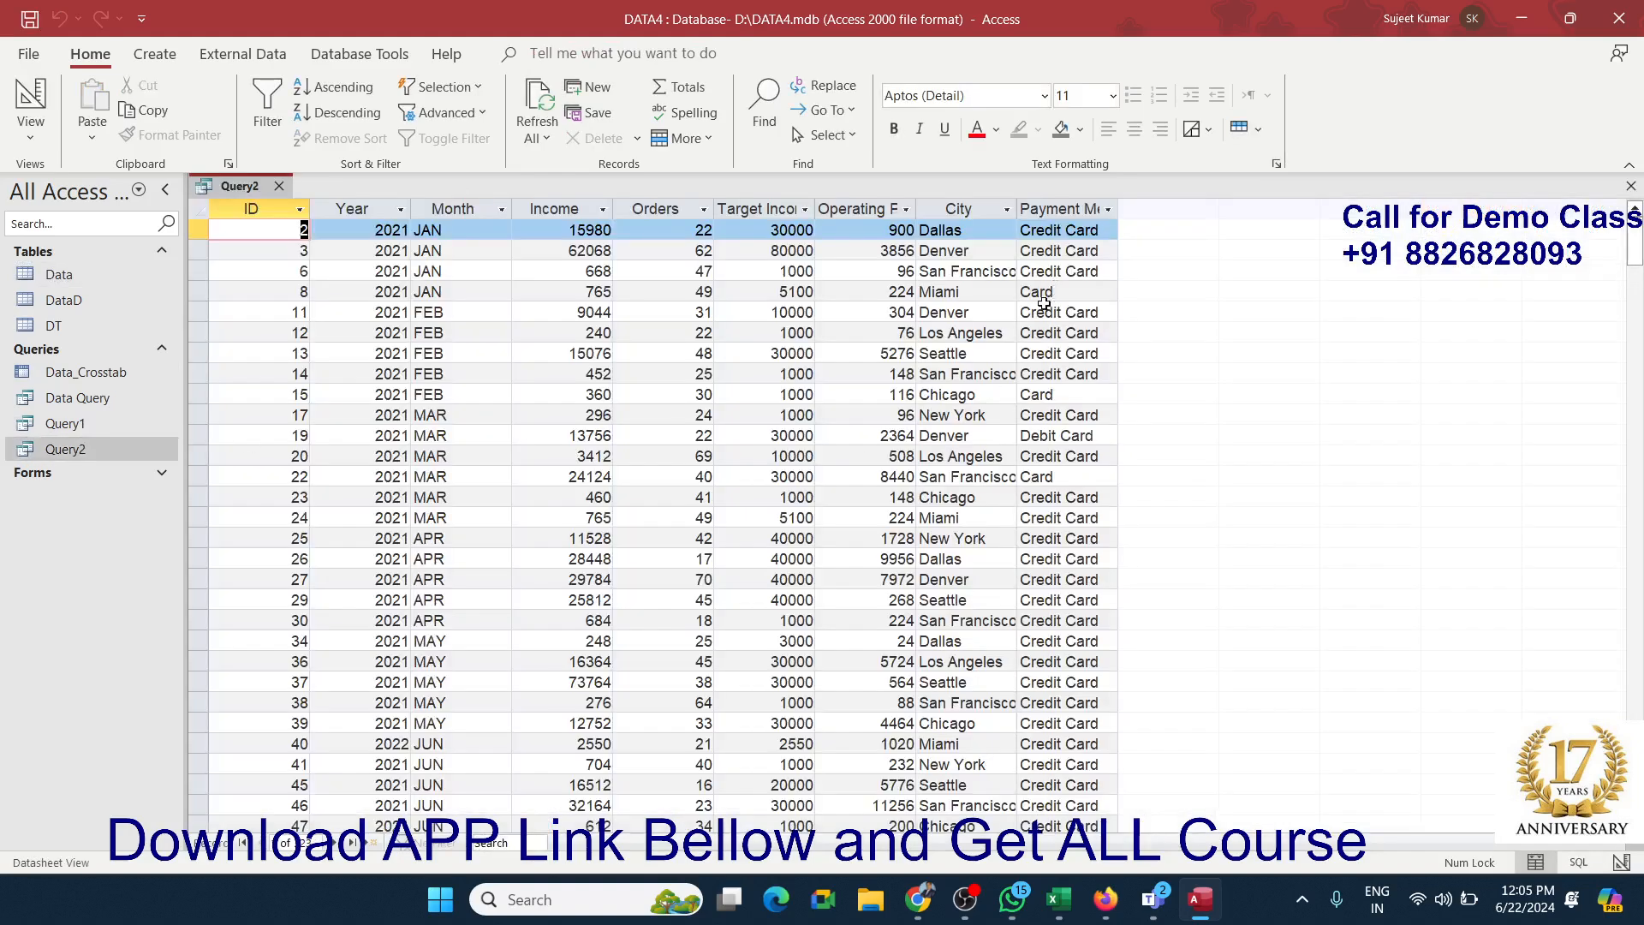
double_click(1046, 292)
double_click(1040, 394)
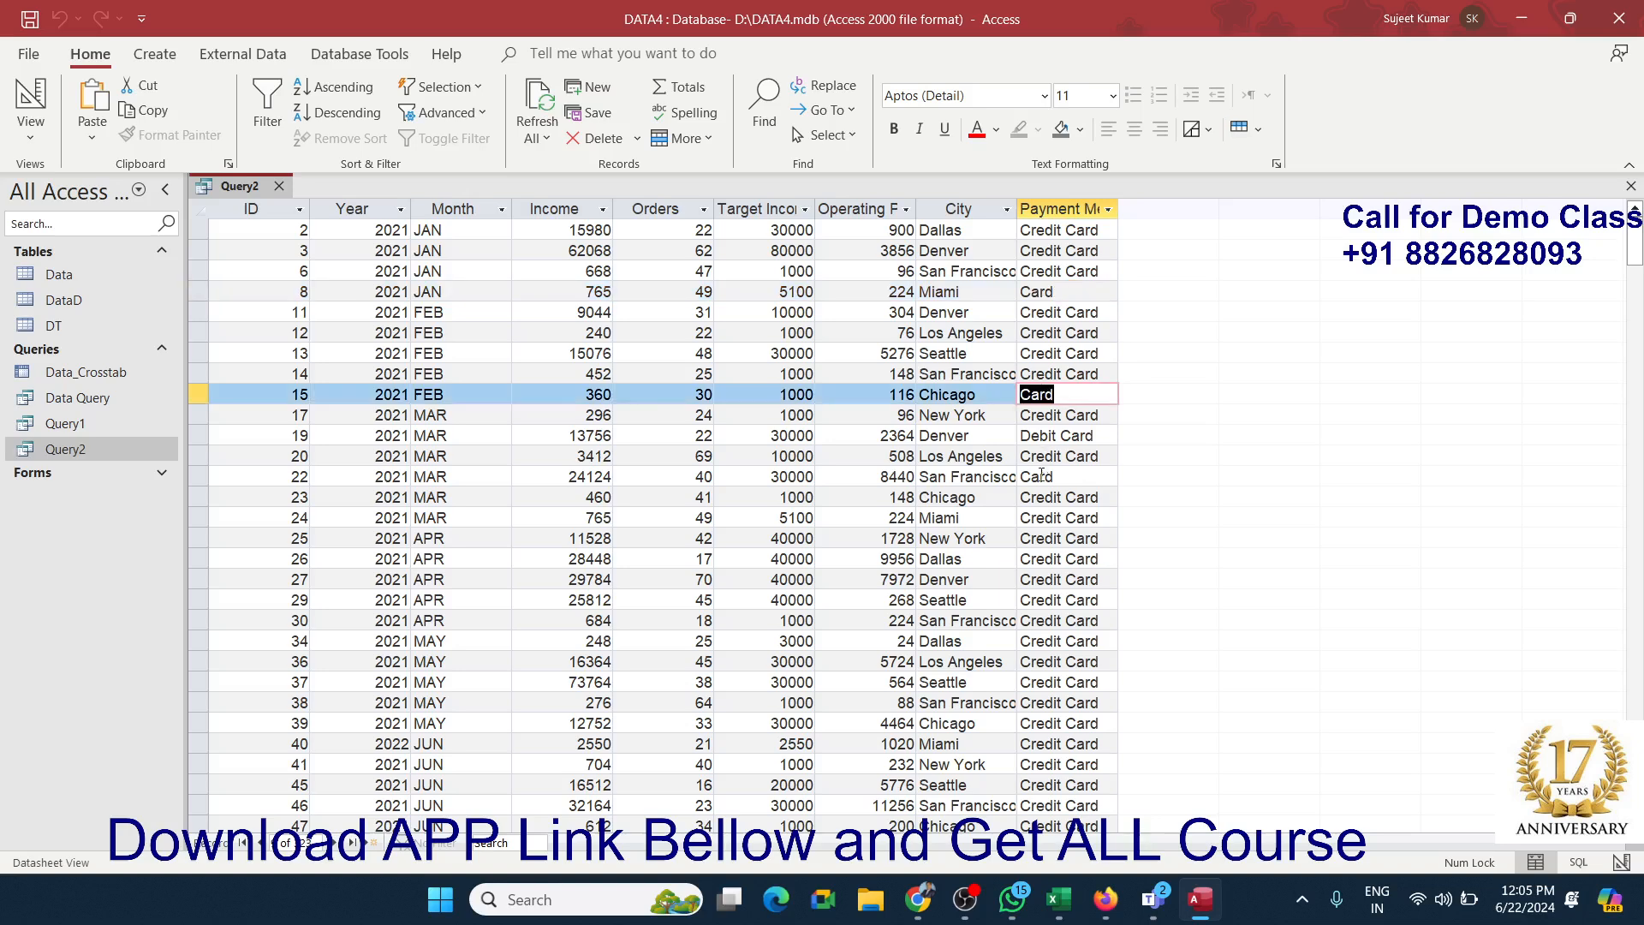
double_click(1040, 476)
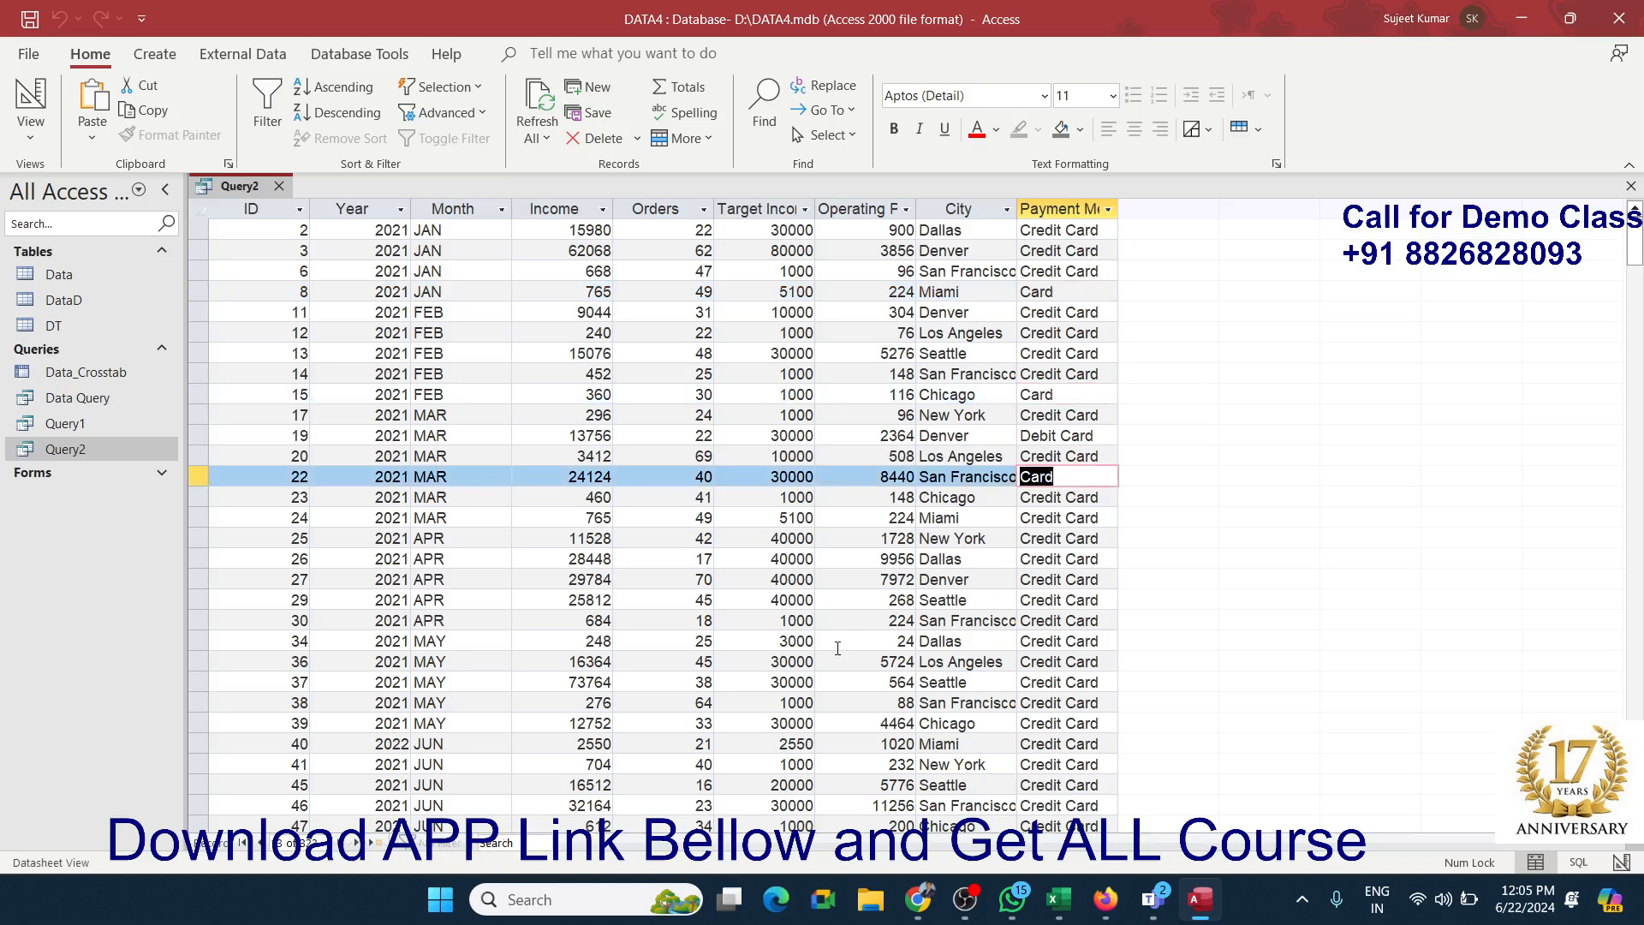
click(279, 186)
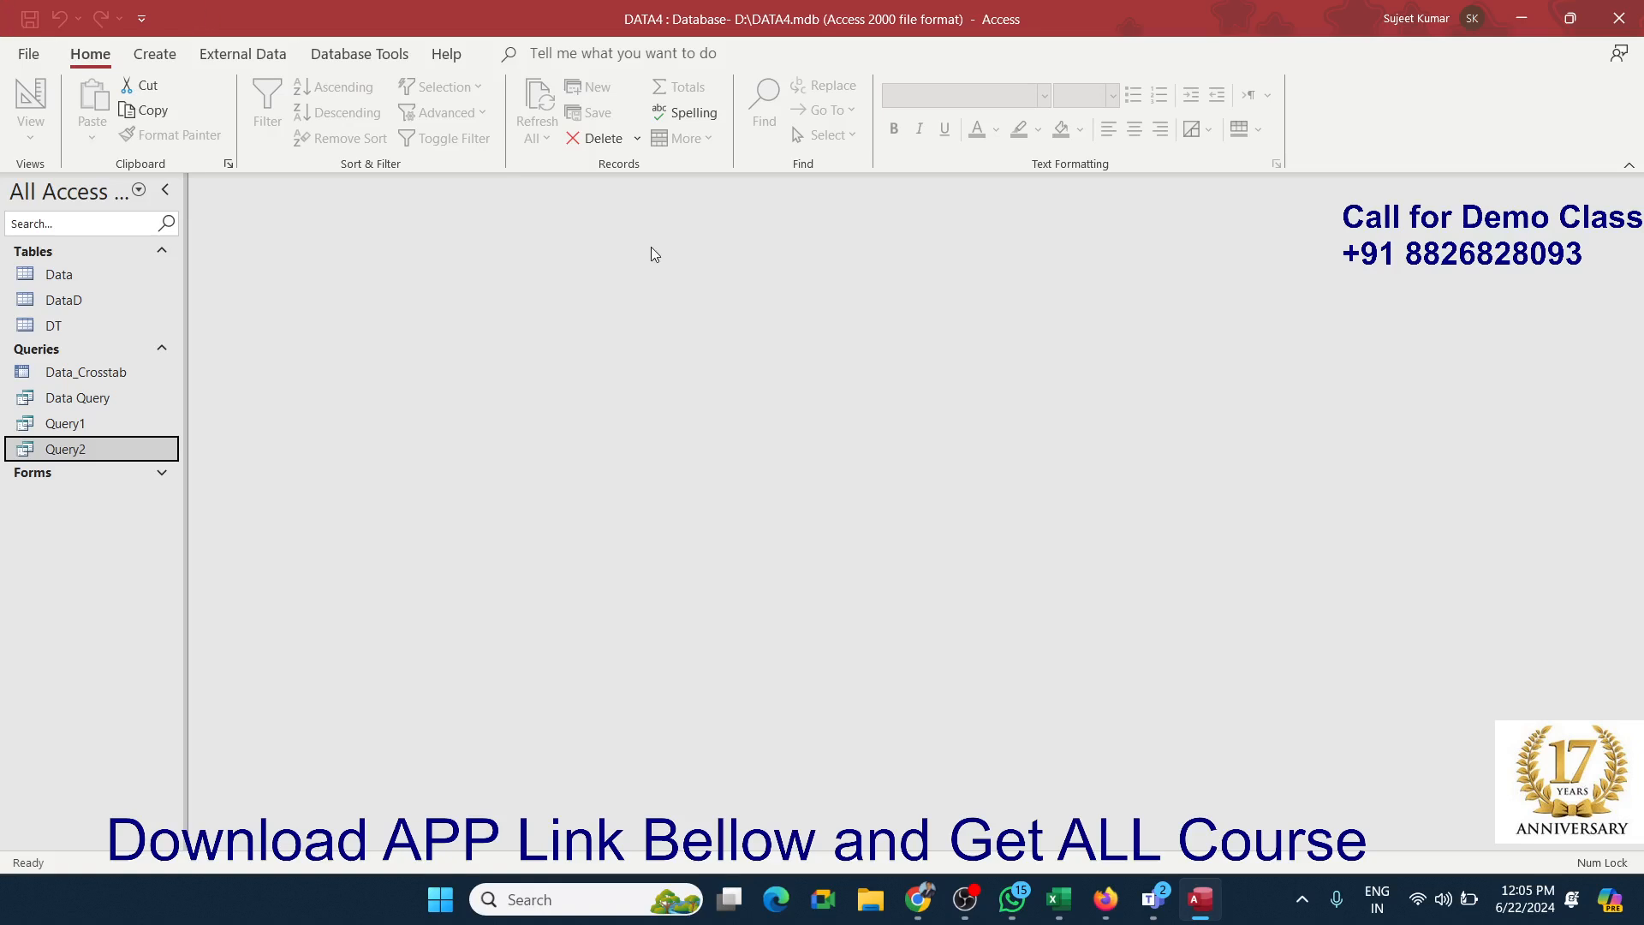
Step: Switch to Excel, create a blank workbook, and maximize its window
key(super)
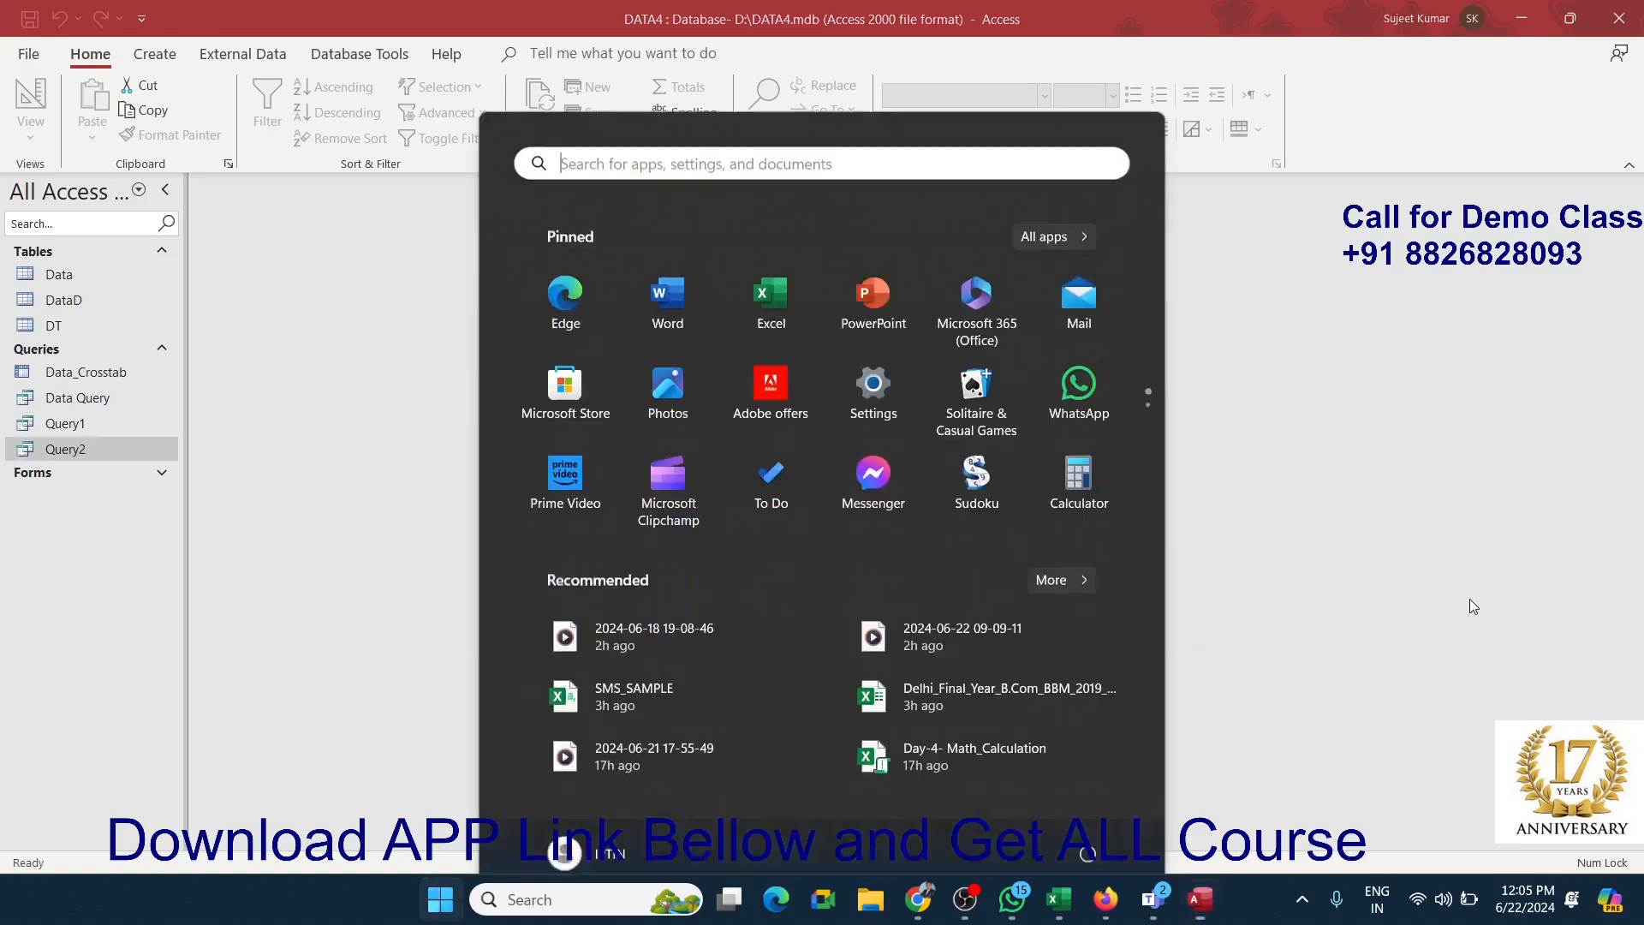
text(ex)
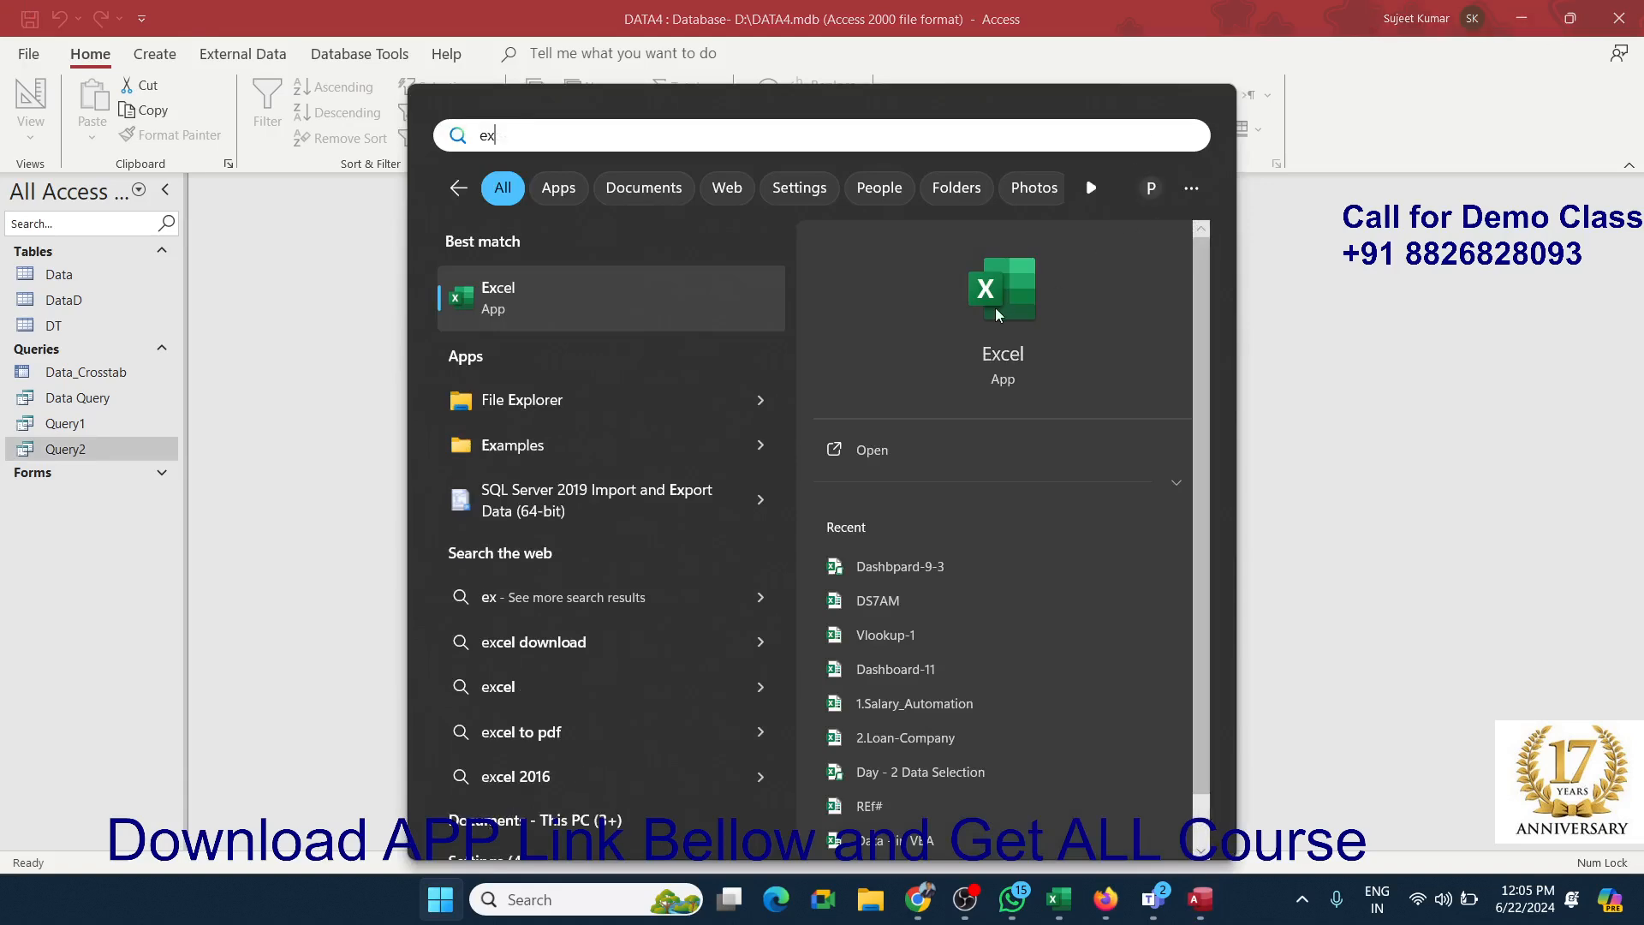
click(999, 303)
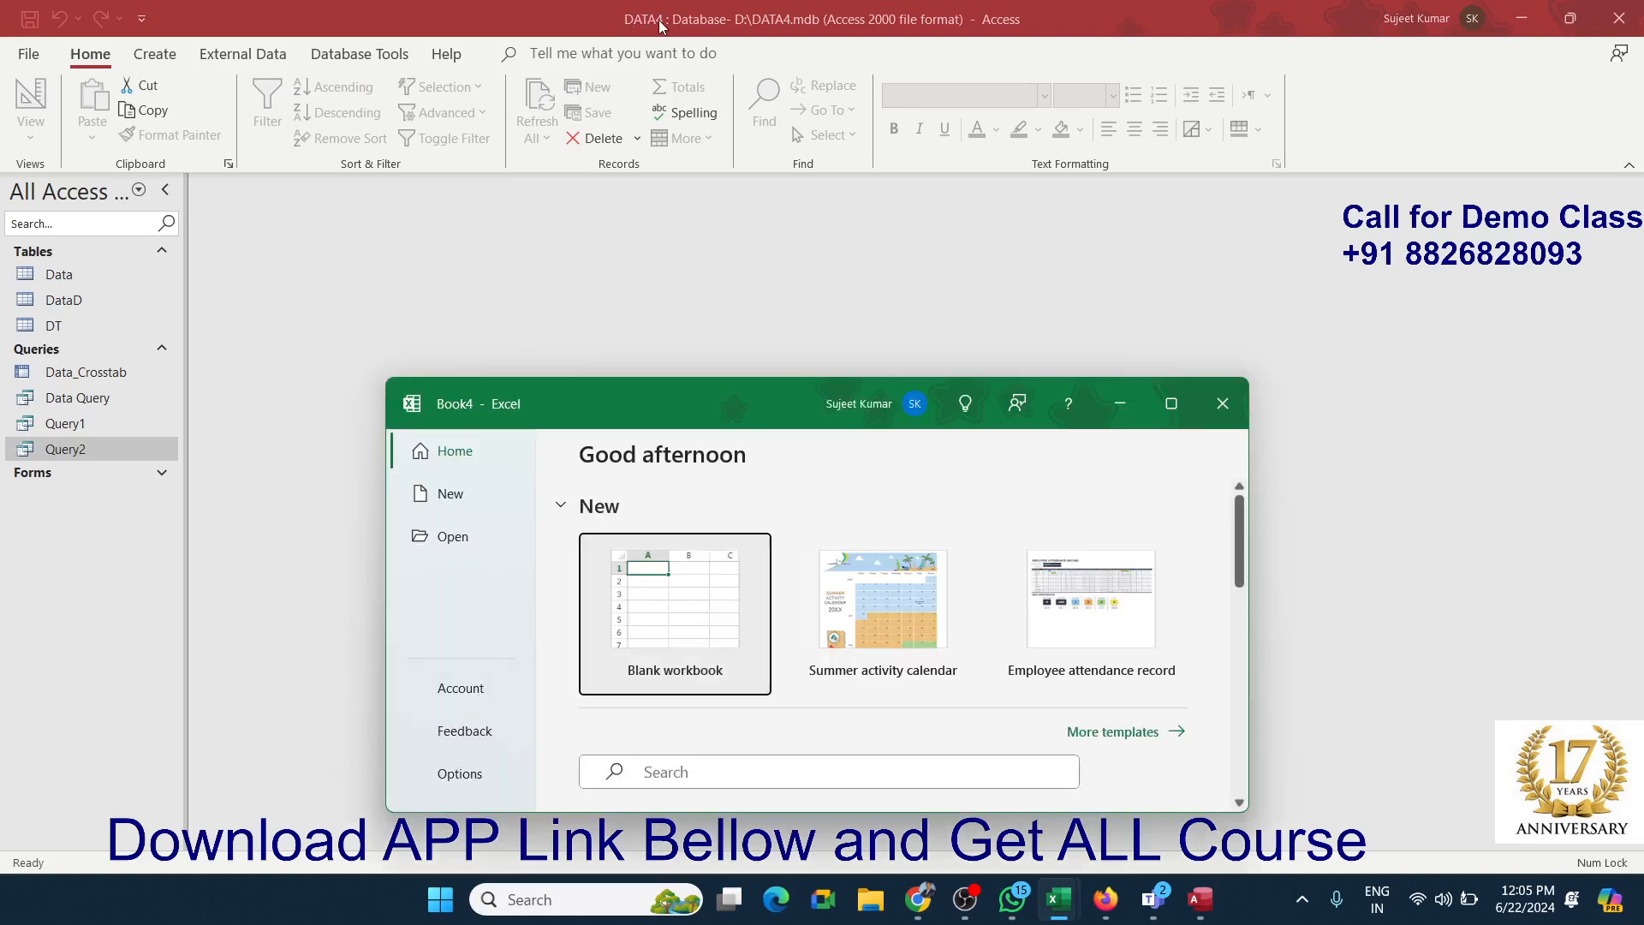
click(666, 618)
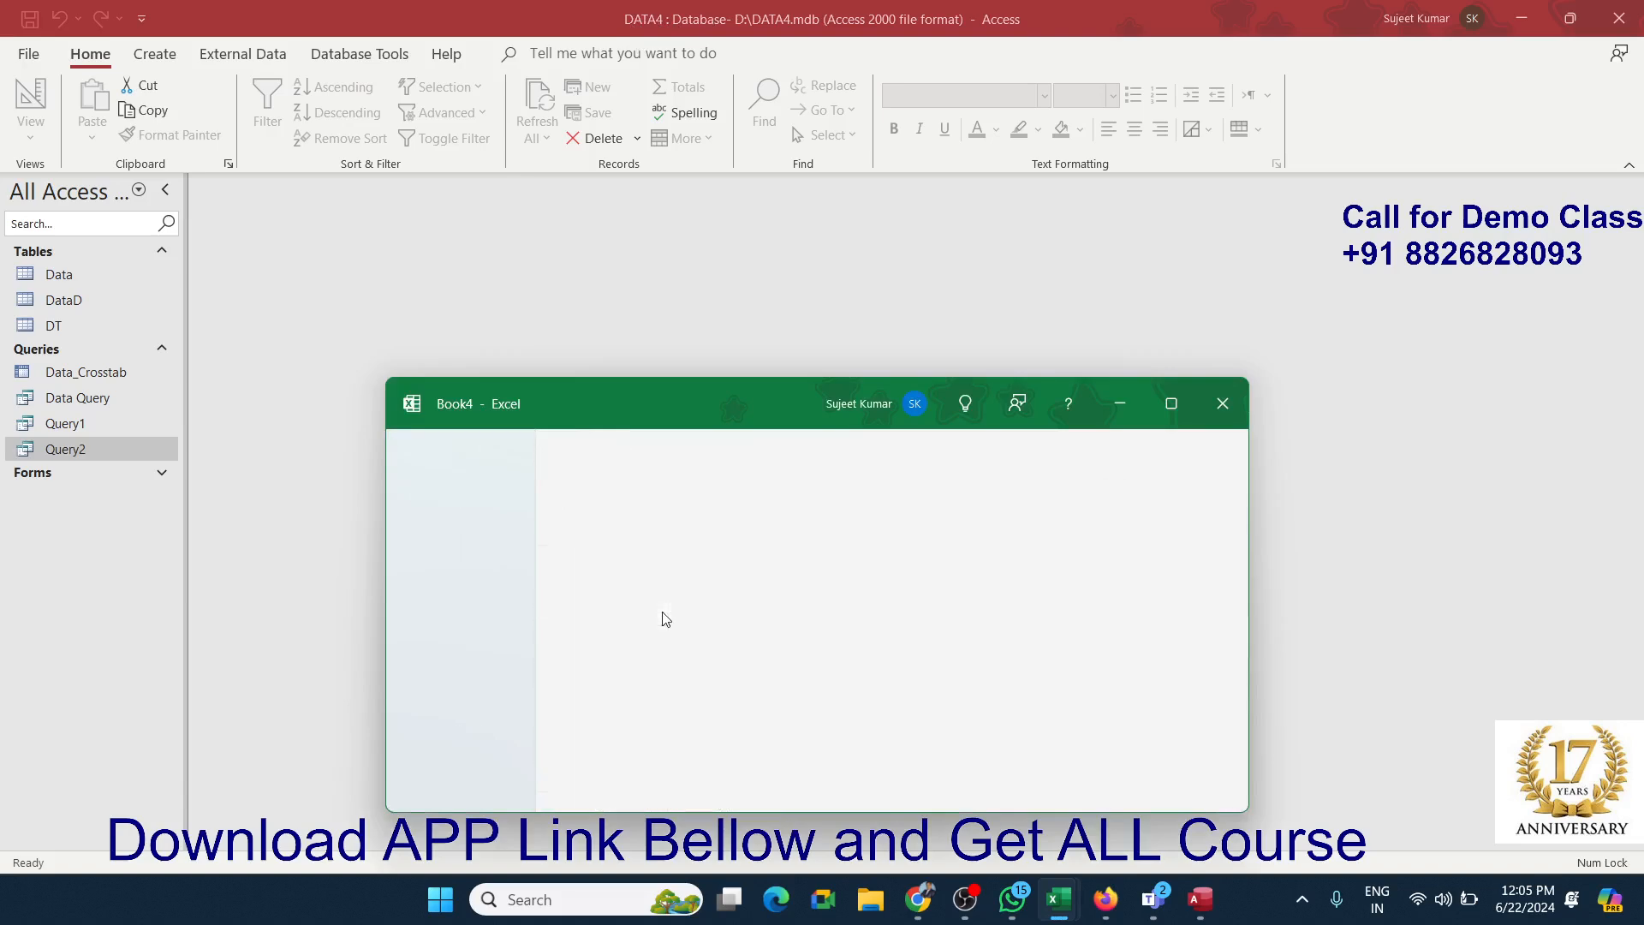
click(1168, 400)
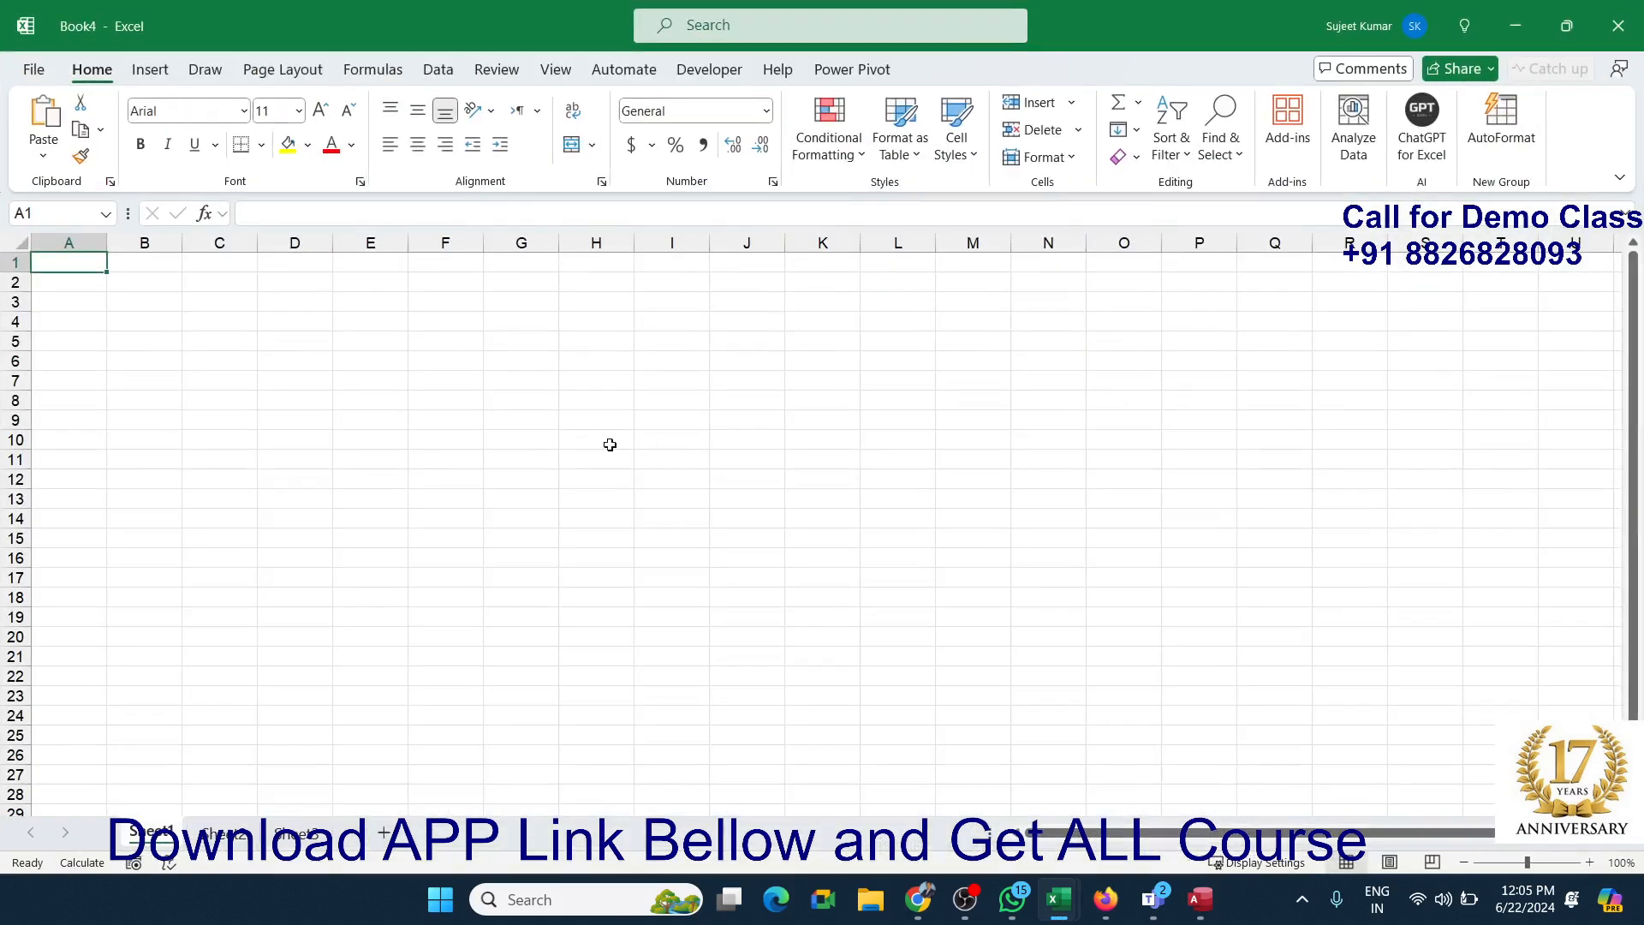
Step: Close the Delhi_Final_Year_B.Com_BBM_2019_20_Batch workbook and the DATA4 database in Access, keeping the blank workbook open
click(197, 396)
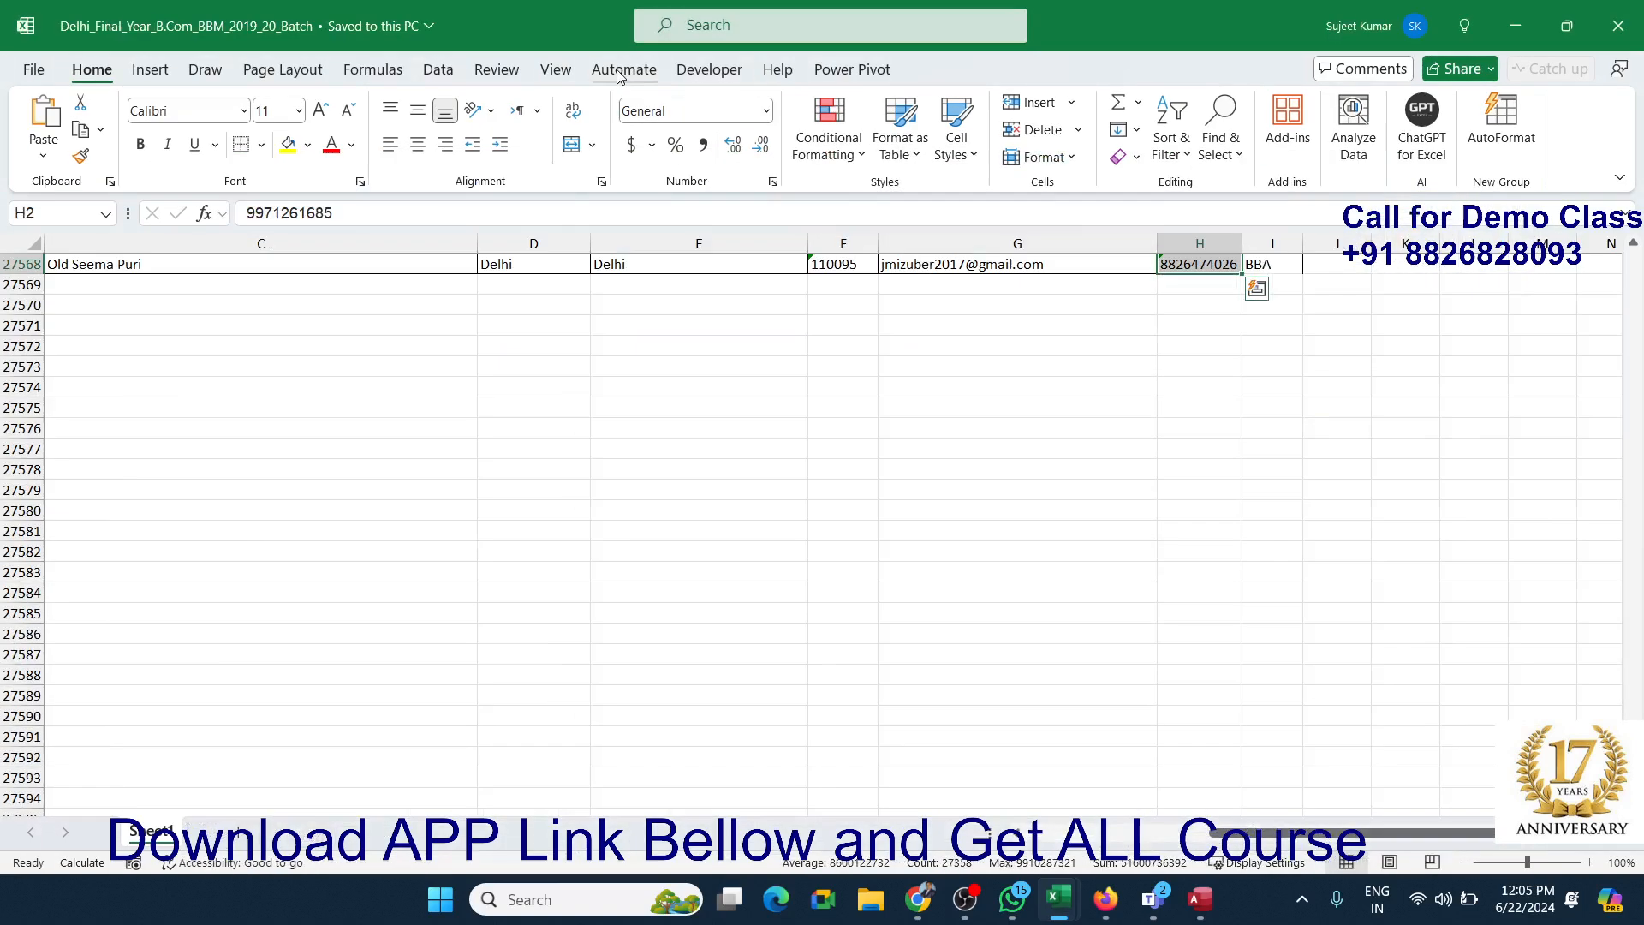
click(338, 427)
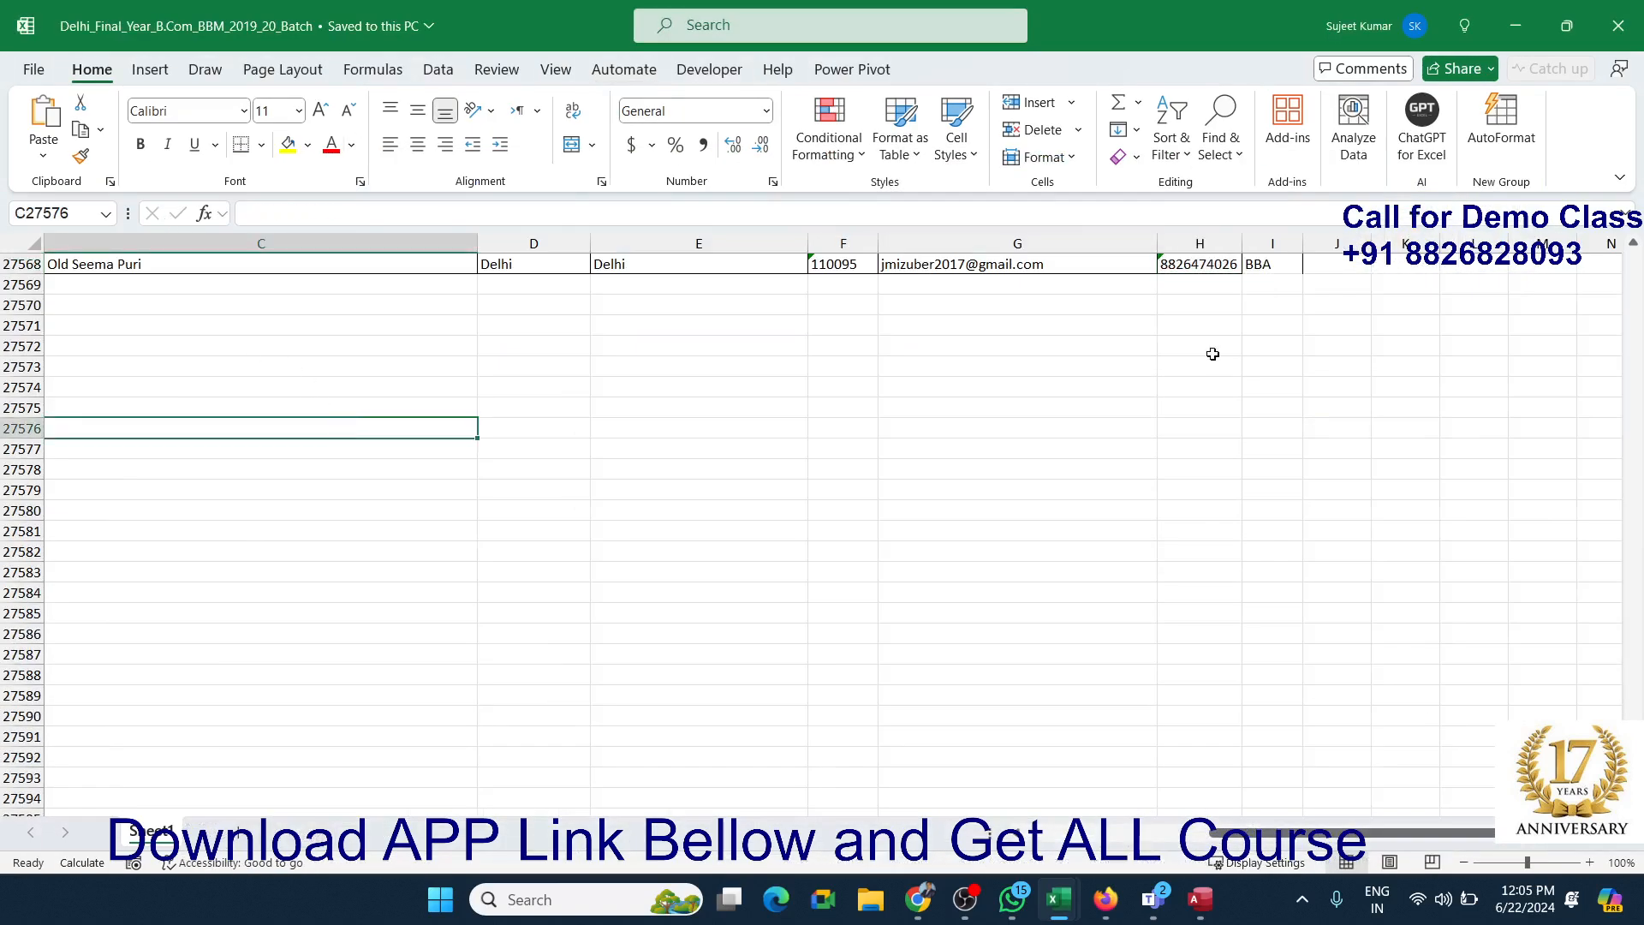
click(1618, 25)
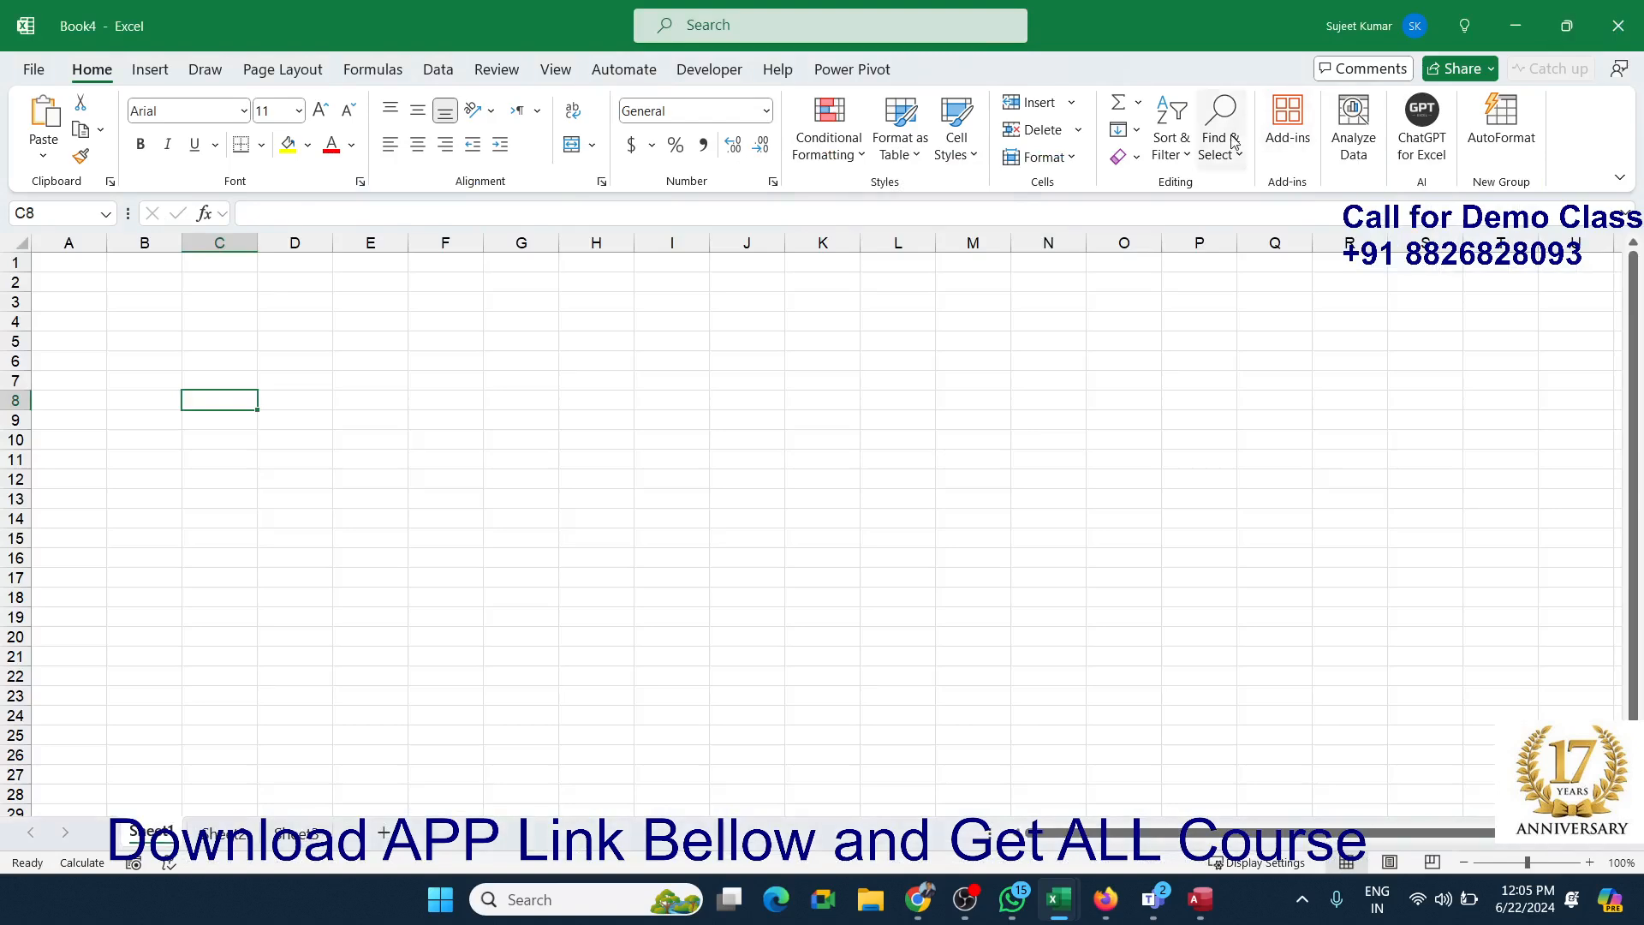
key(alt+Tab)
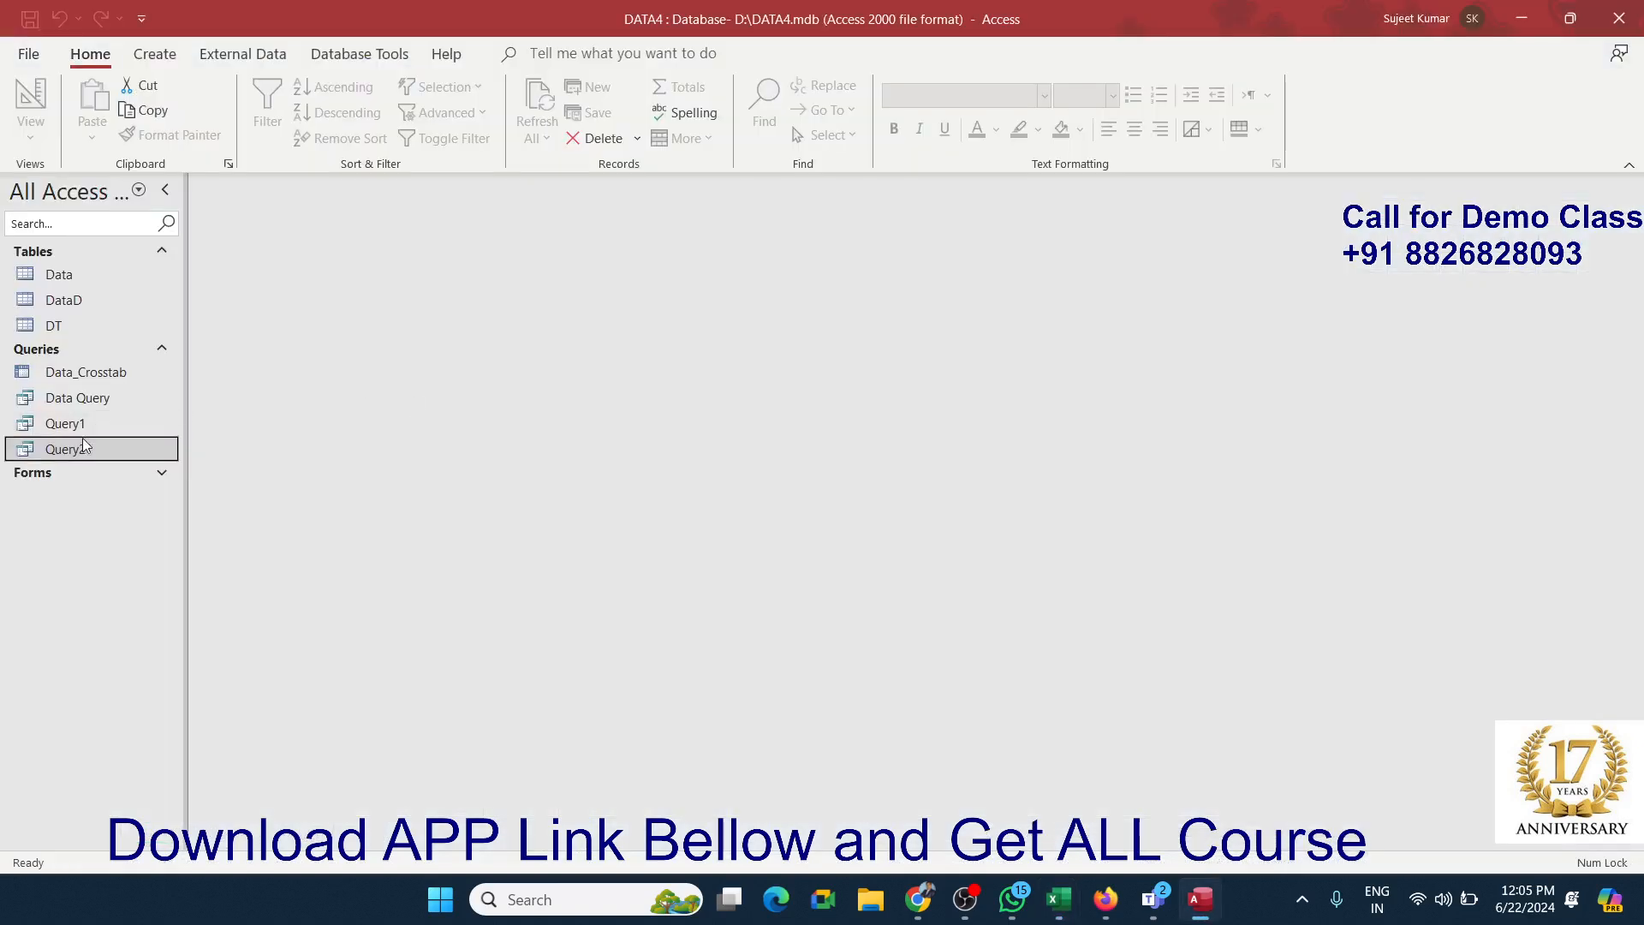
click(1615, 17)
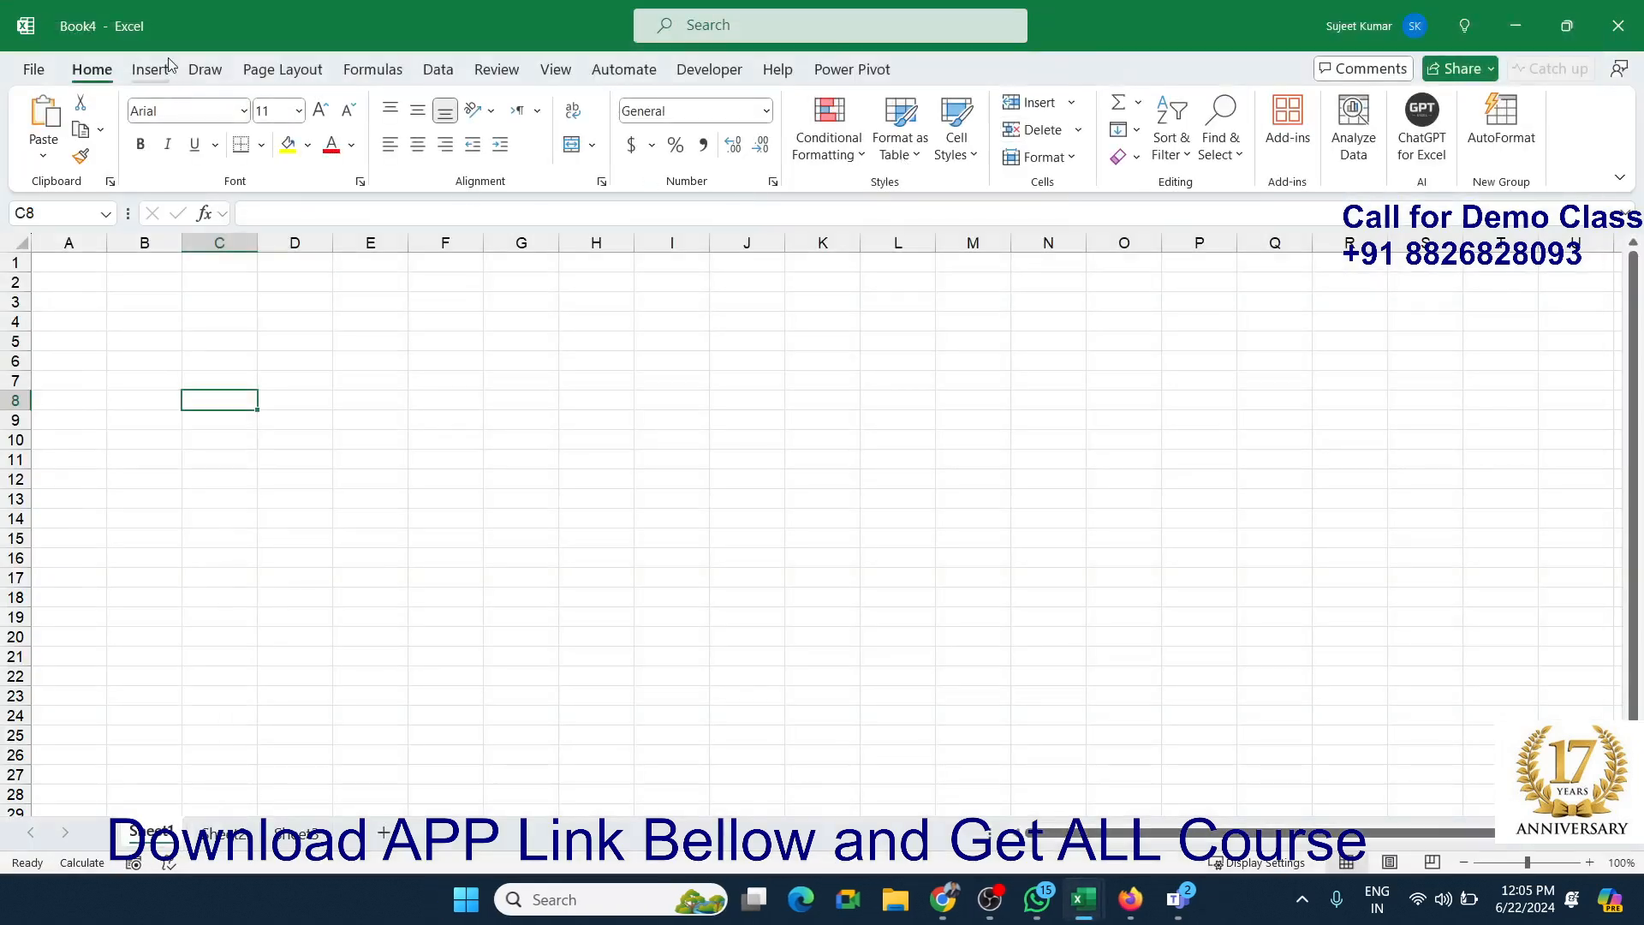
Step: Start a data import from a Microsoft Access database into Excel, using the DATA4 file in the Documents folder
click(396, 73)
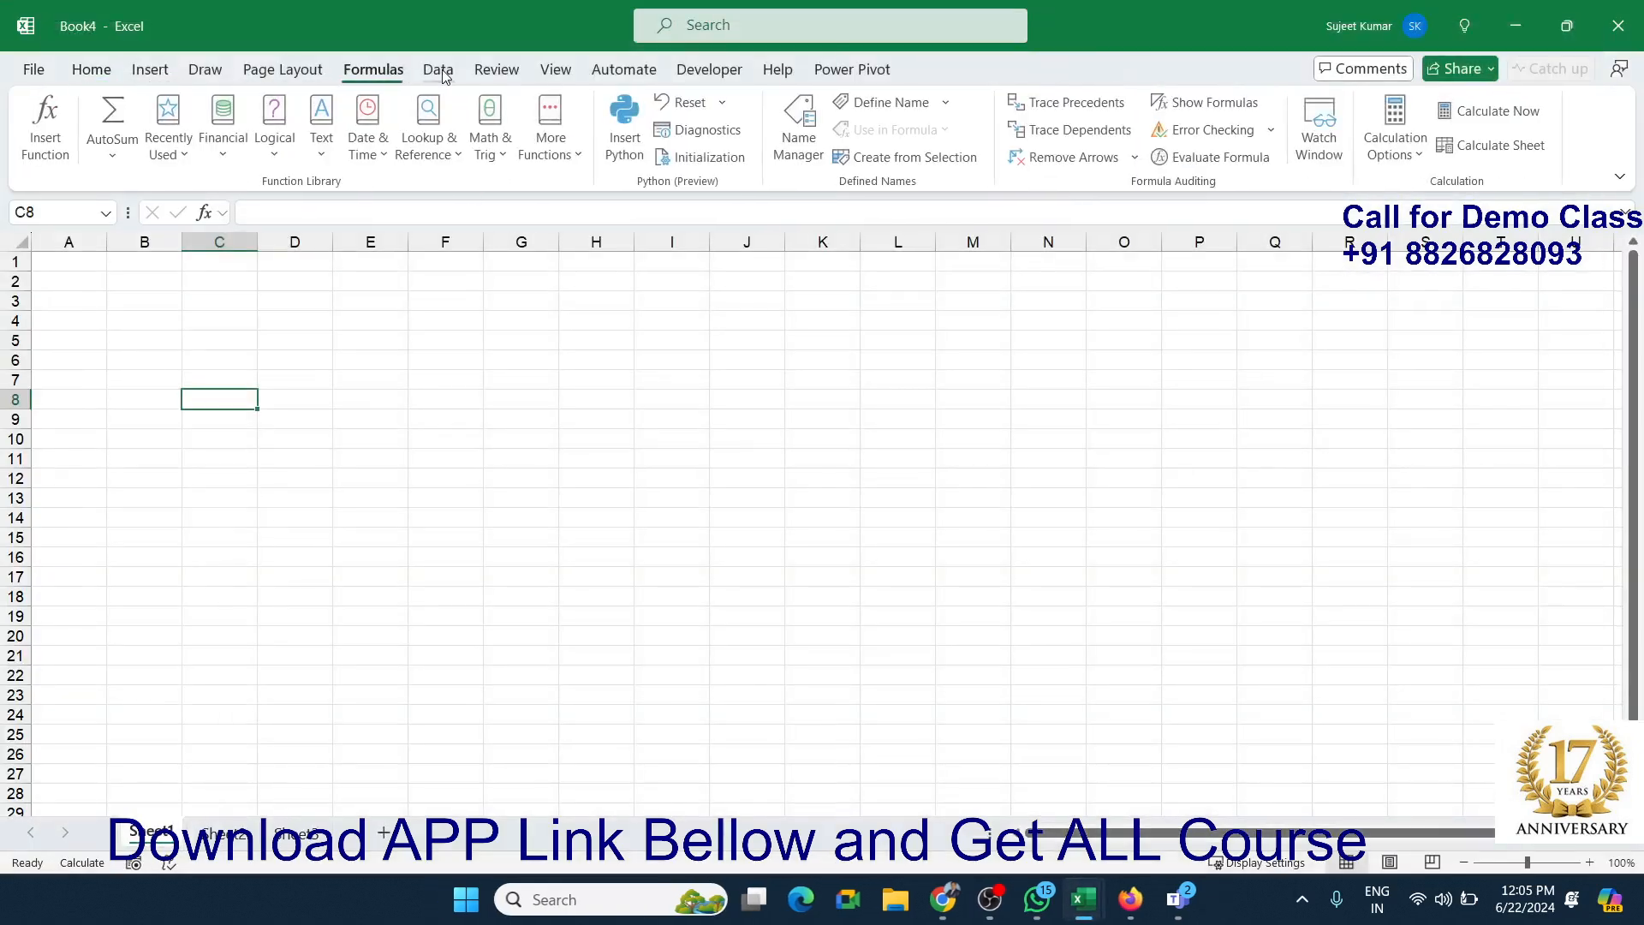
click(441, 71)
click(47, 153)
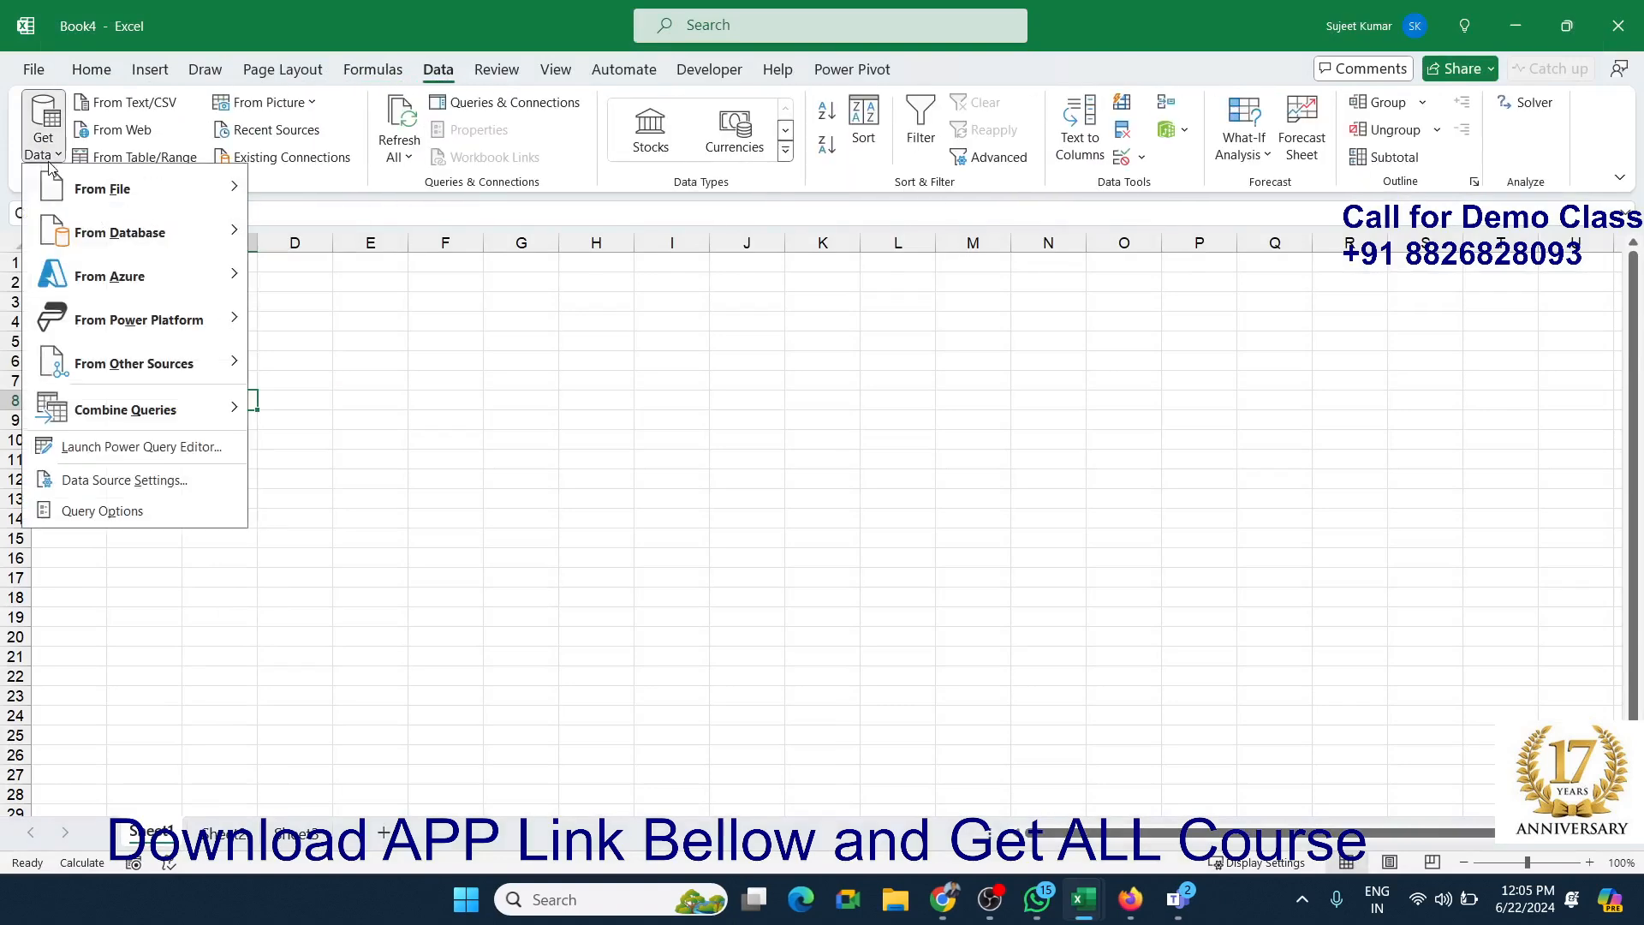
mouse_move(214, 229)
click(330, 271)
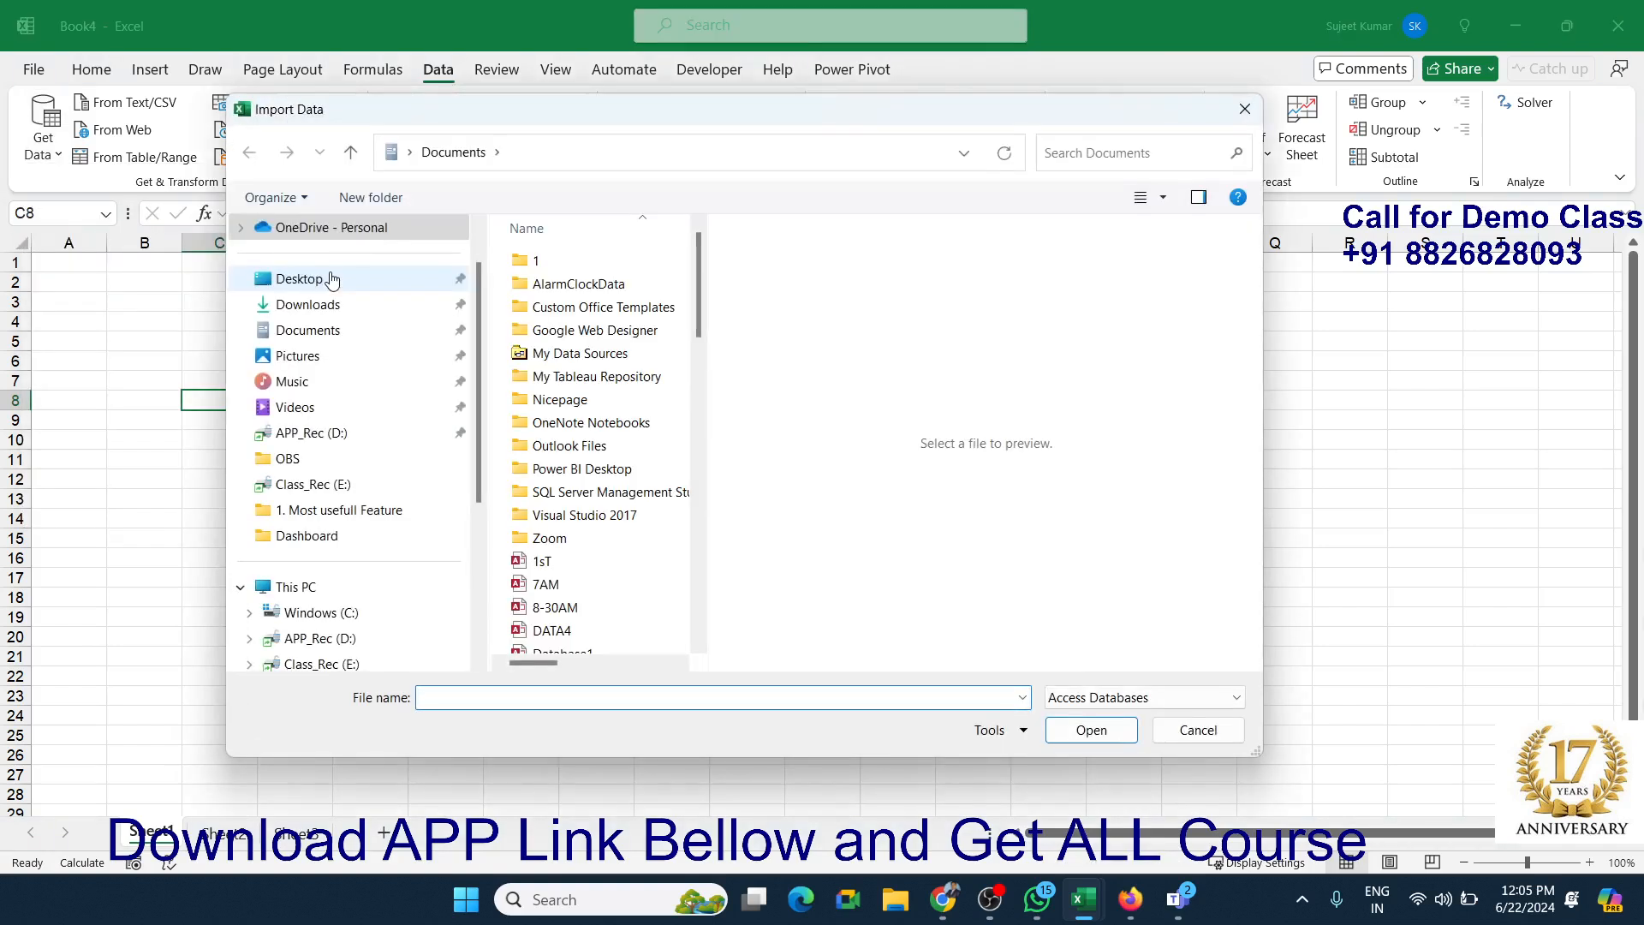
click(301, 341)
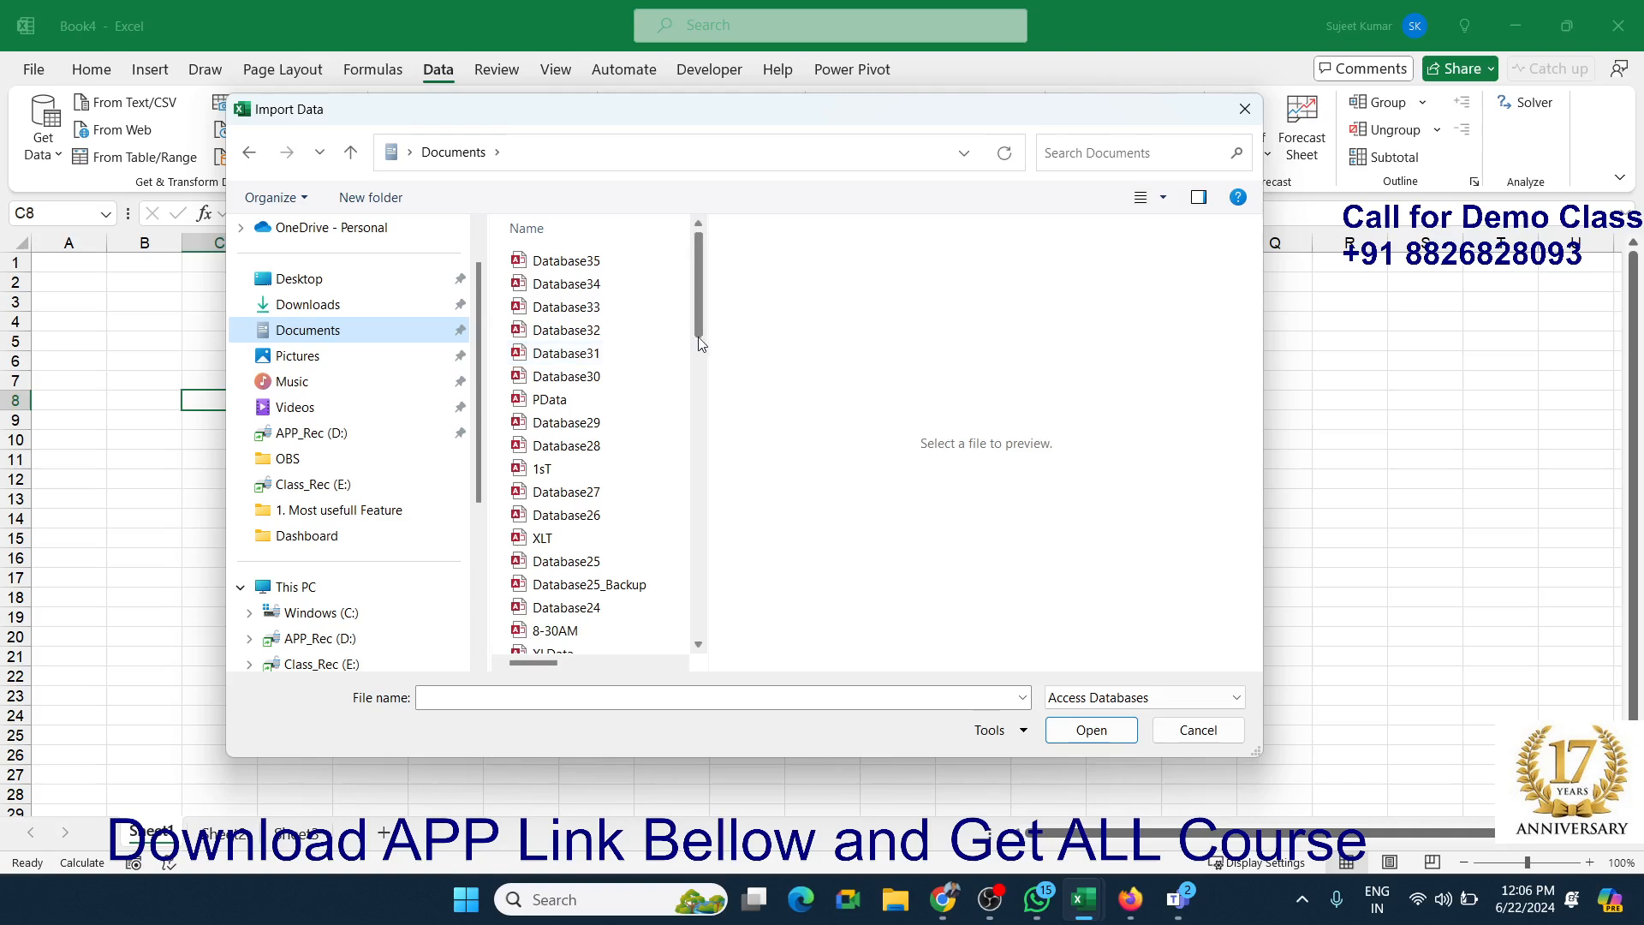
drag(699, 326, 708, 548)
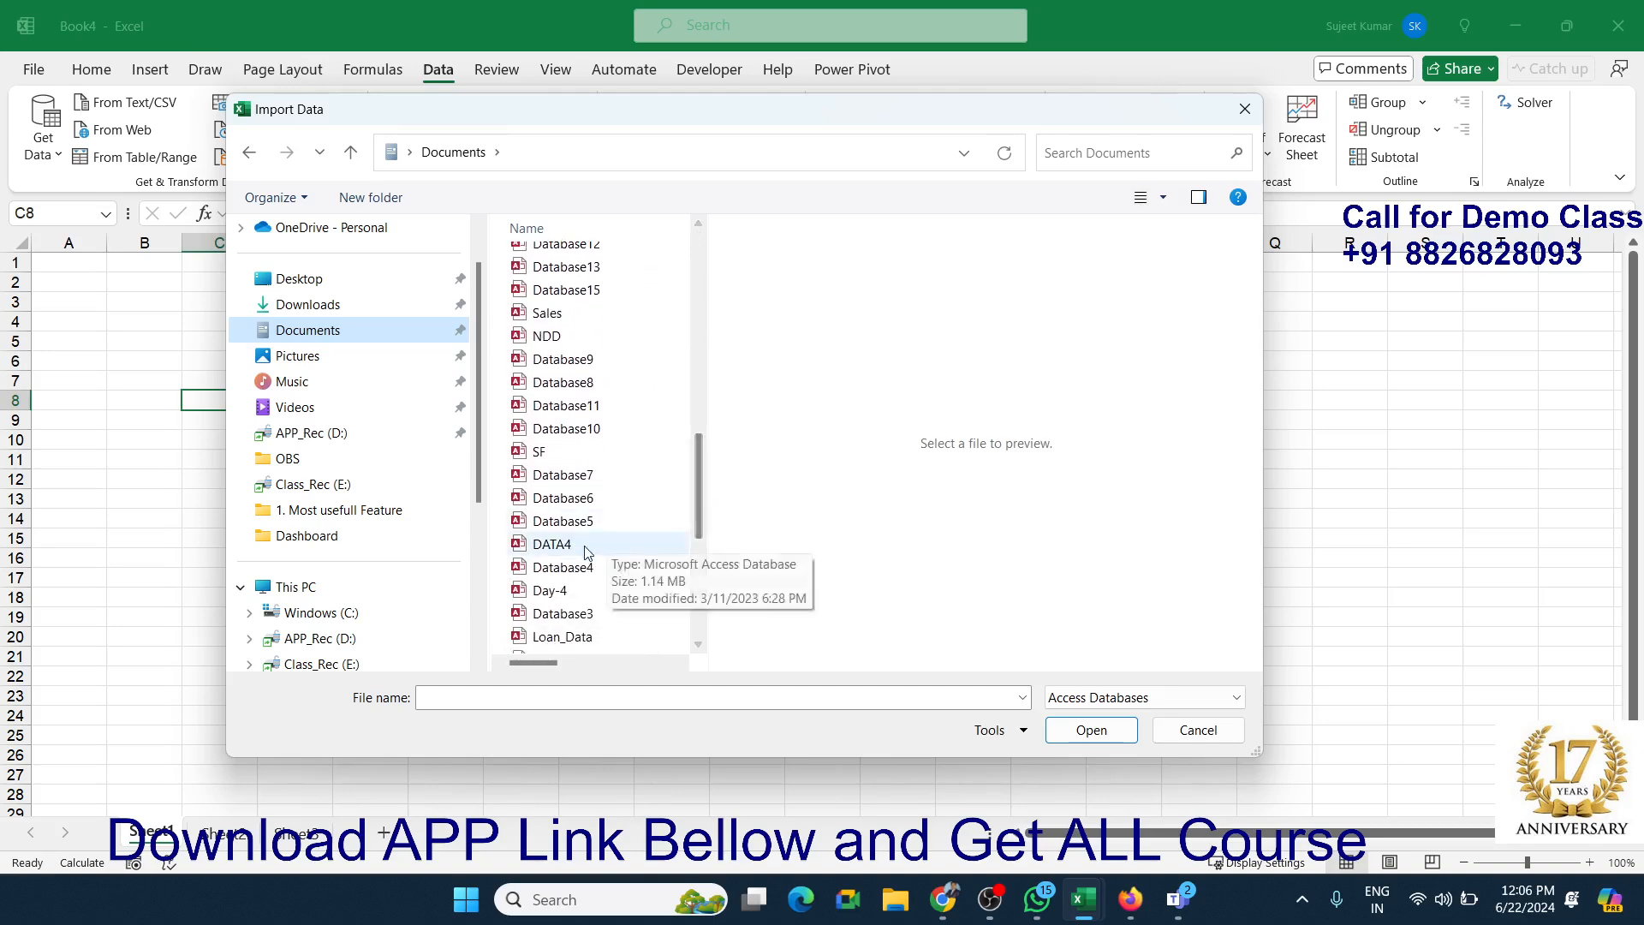
click(575, 544)
click(1054, 730)
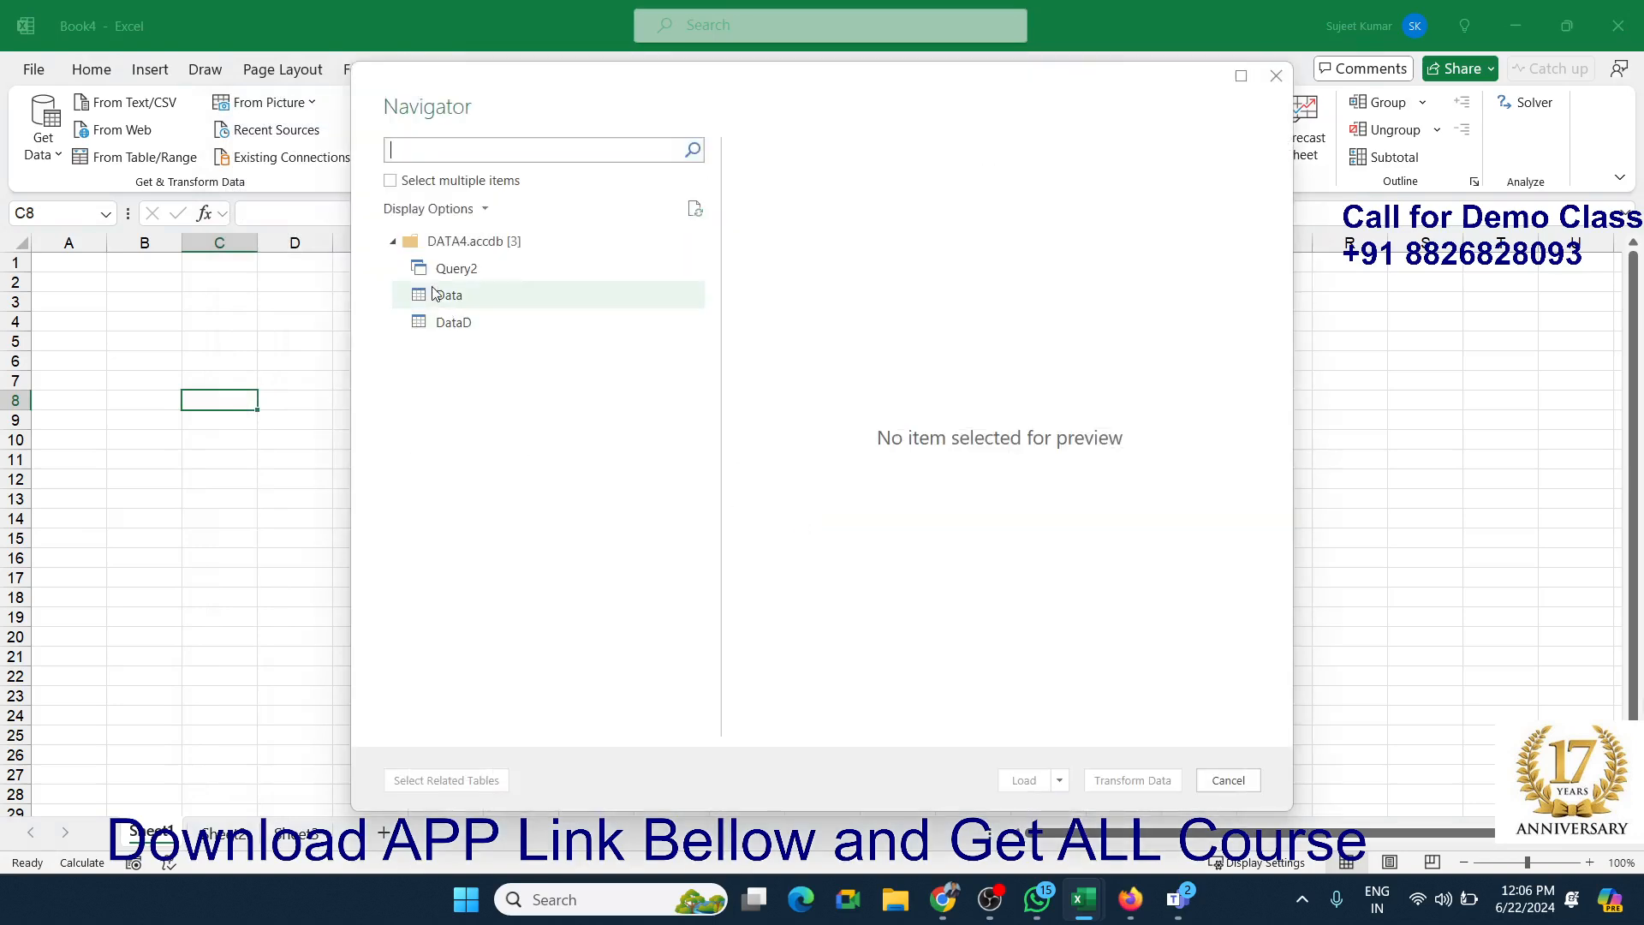
Step: Preview Query2 and the Data and DataD tables of the DATA4 database in the Navigator
click(452, 272)
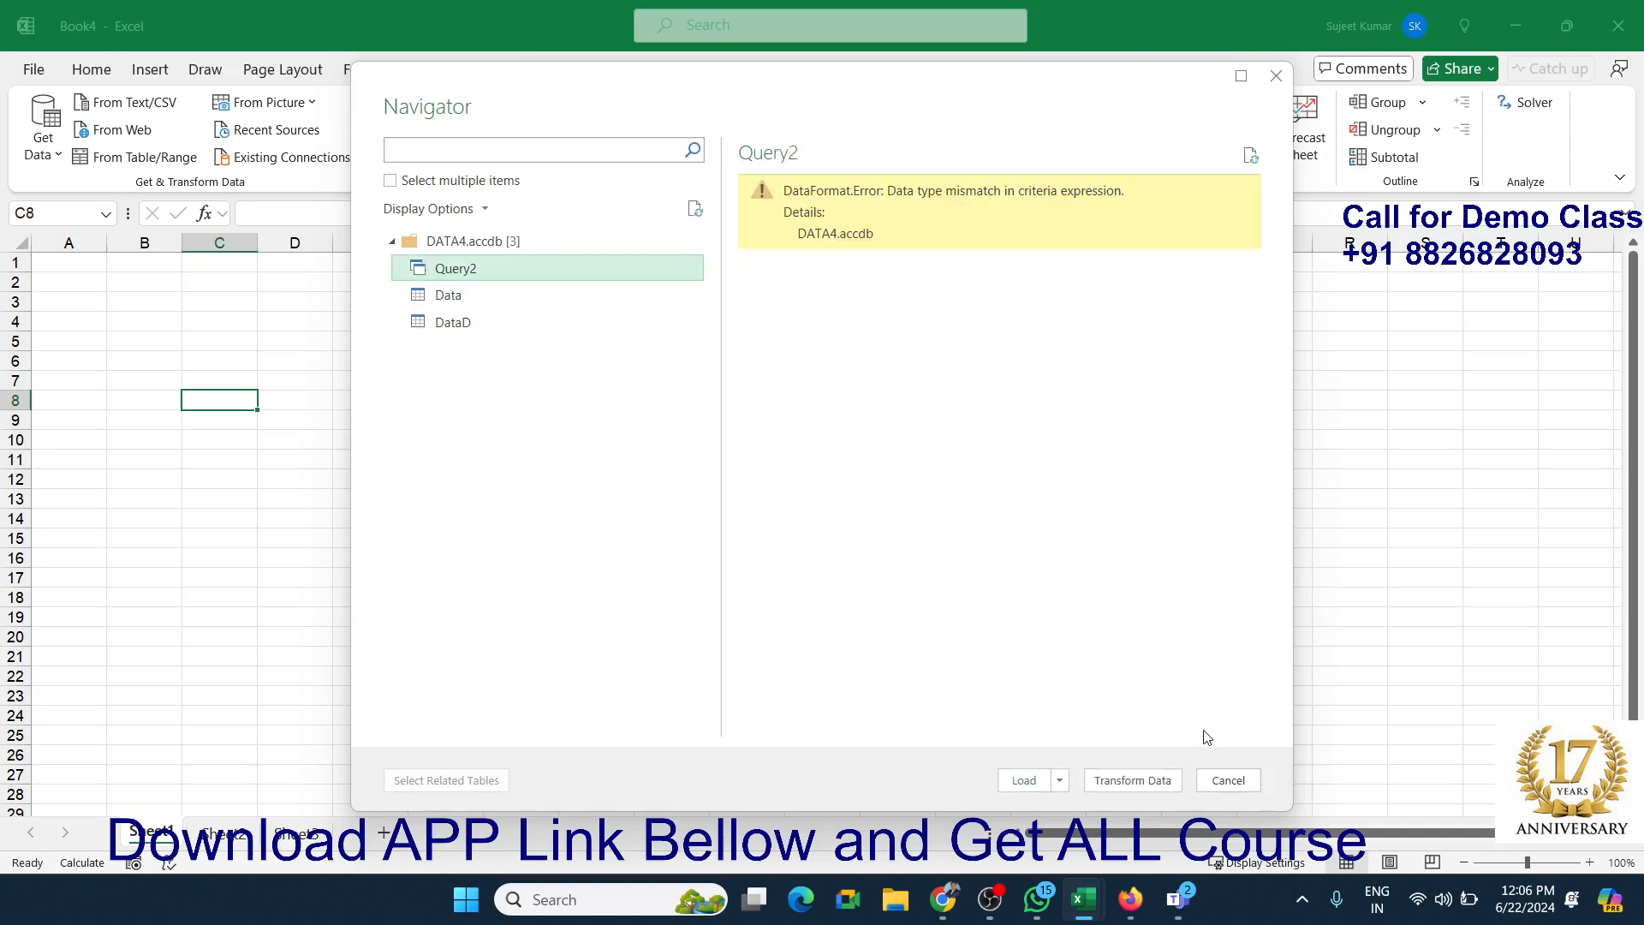
click(445, 294)
click(450, 323)
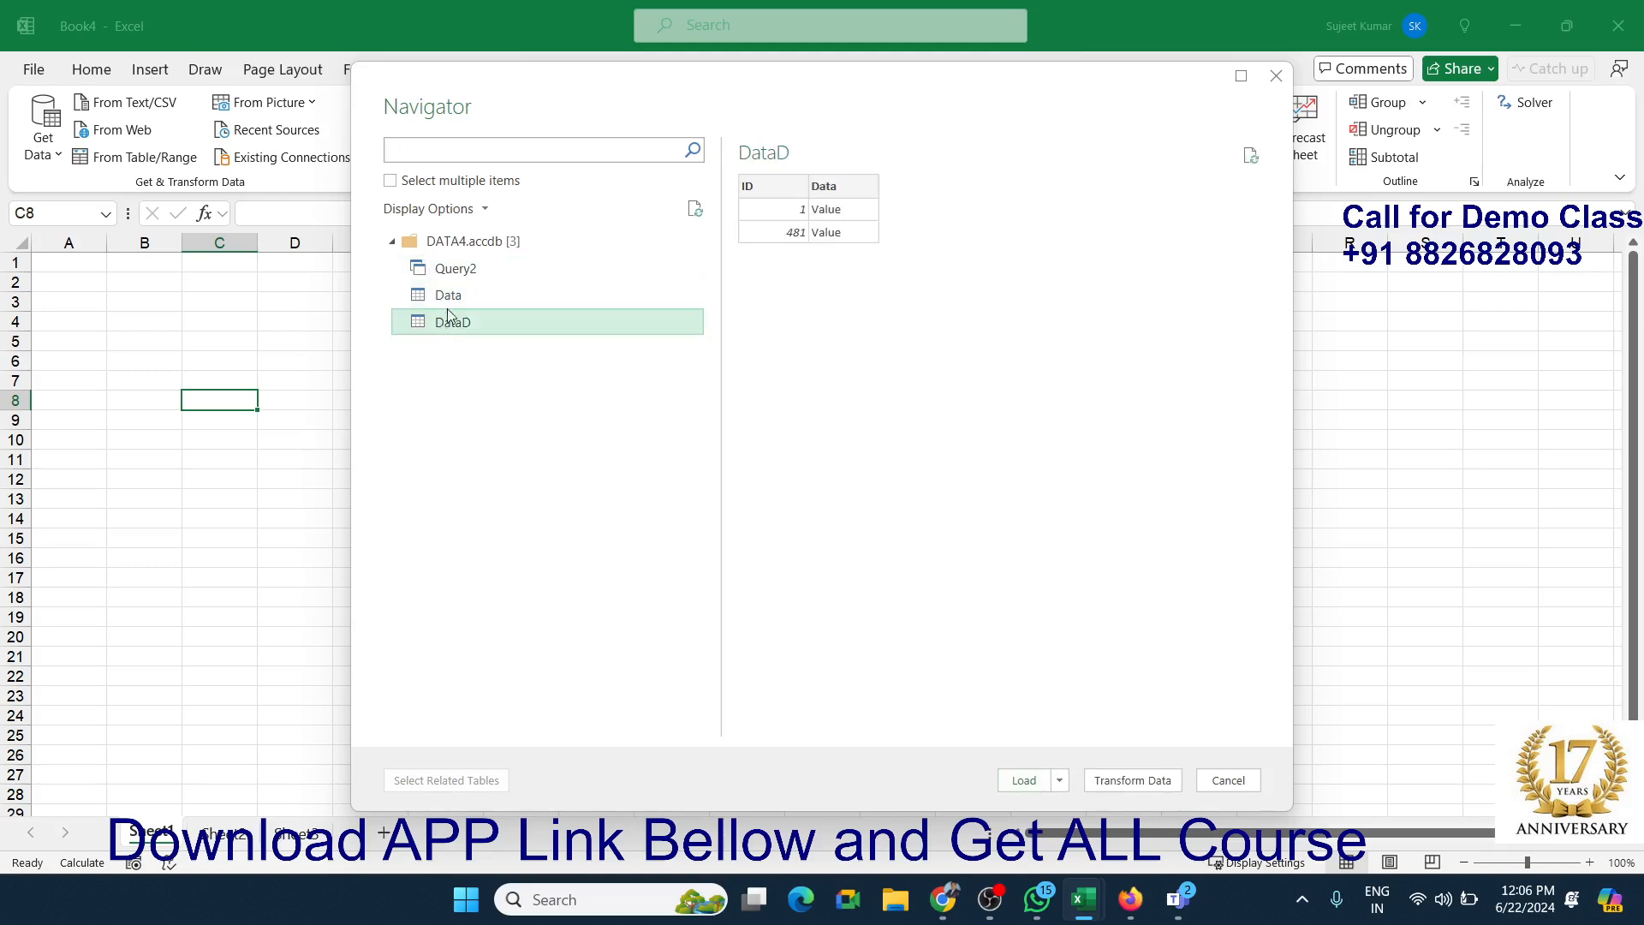
click(452, 298)
Step: Try to load Query2 from the DATA4 database into the workbook, and close the Queries & Connections pane
click(454, 272)
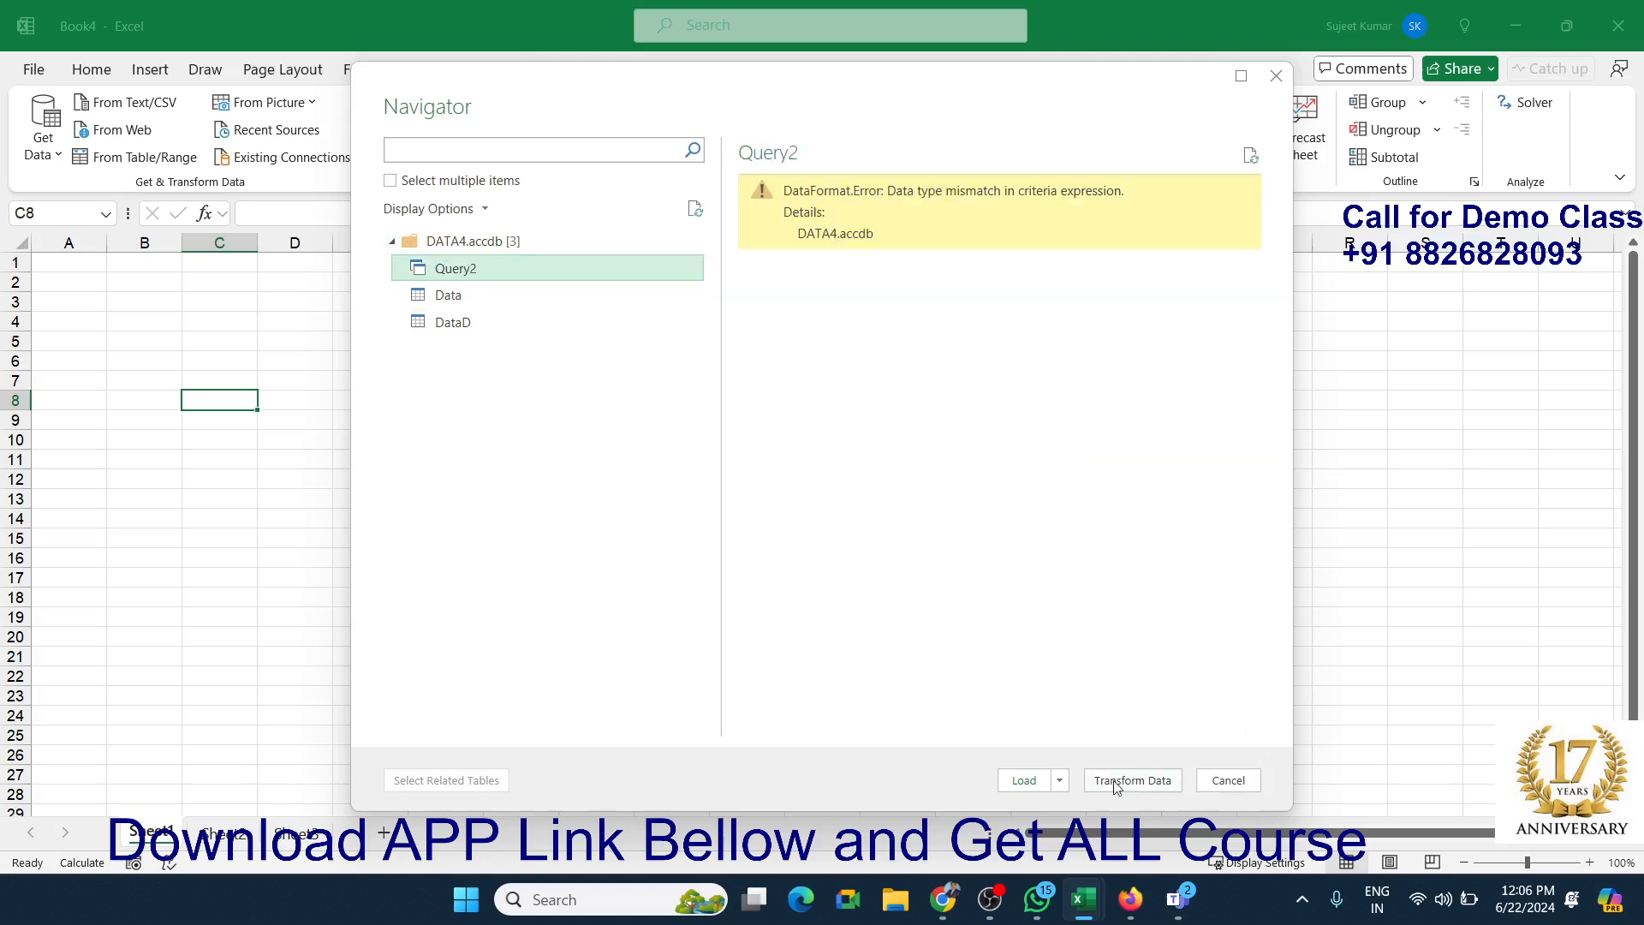
click(1022, 780)
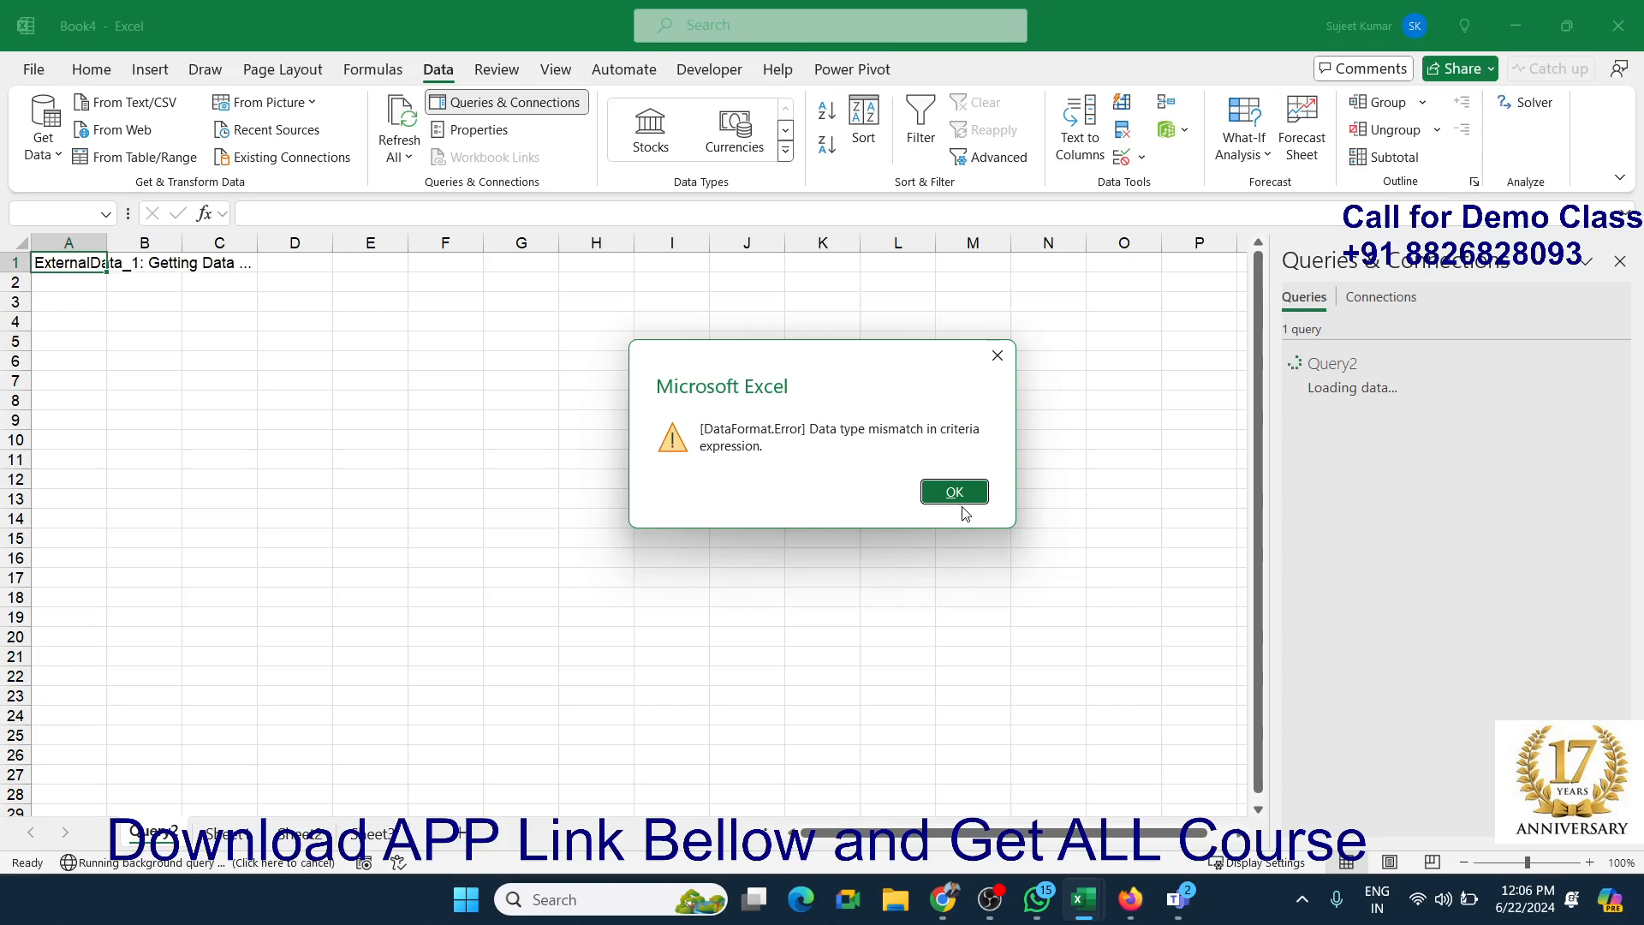
click(963, 497)
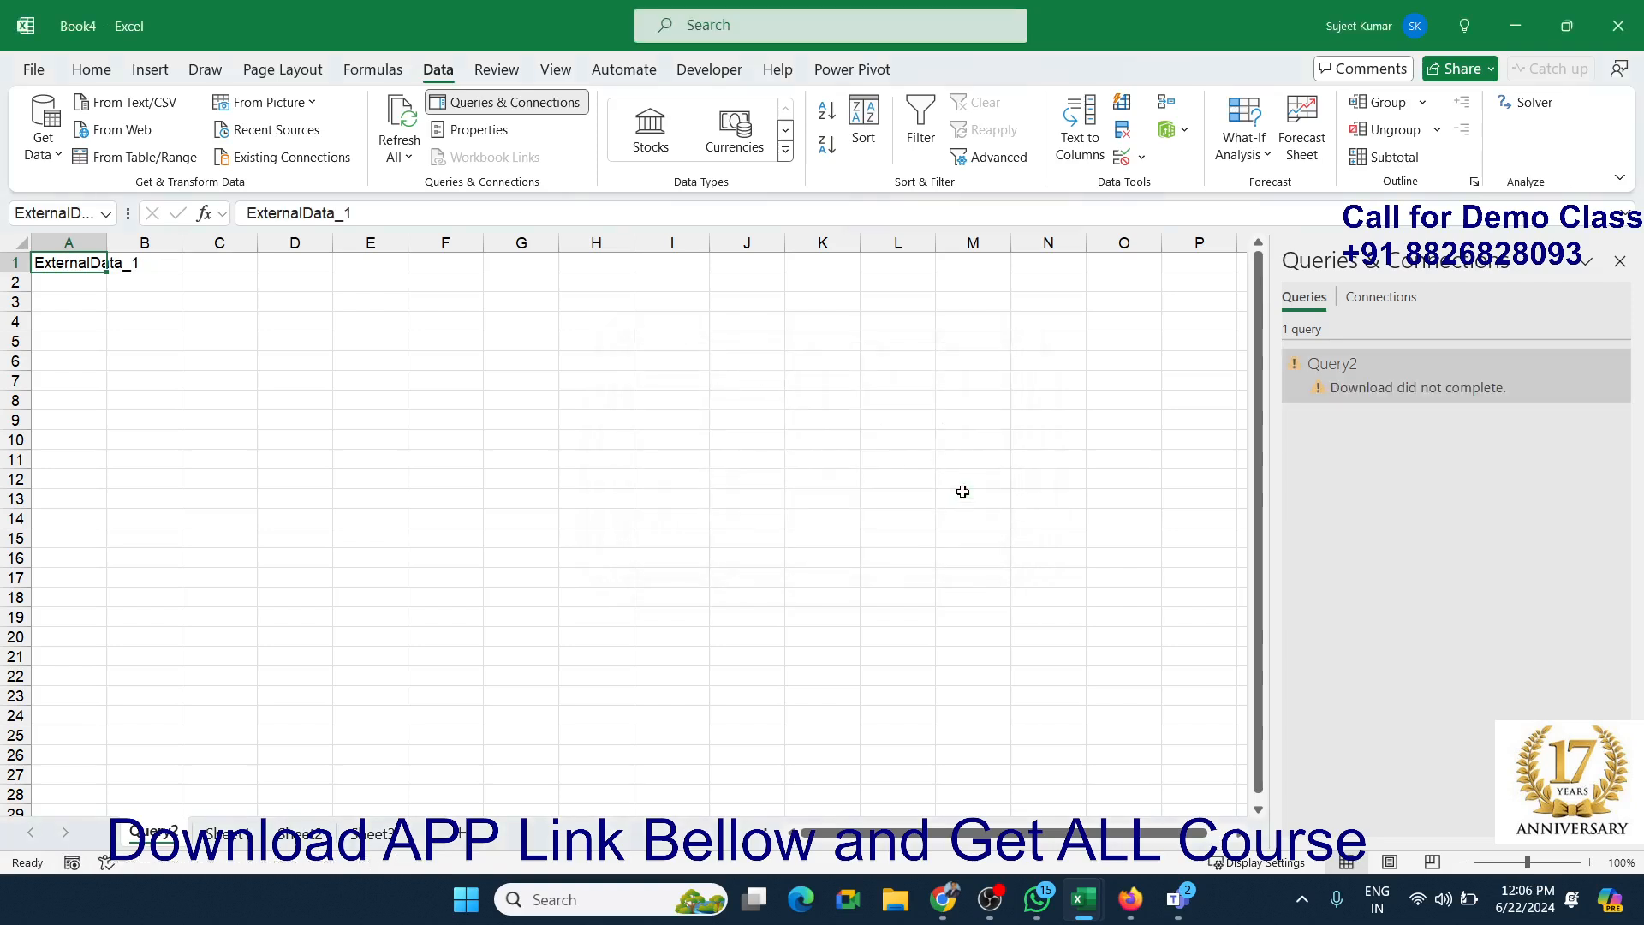
click(1620, 261)
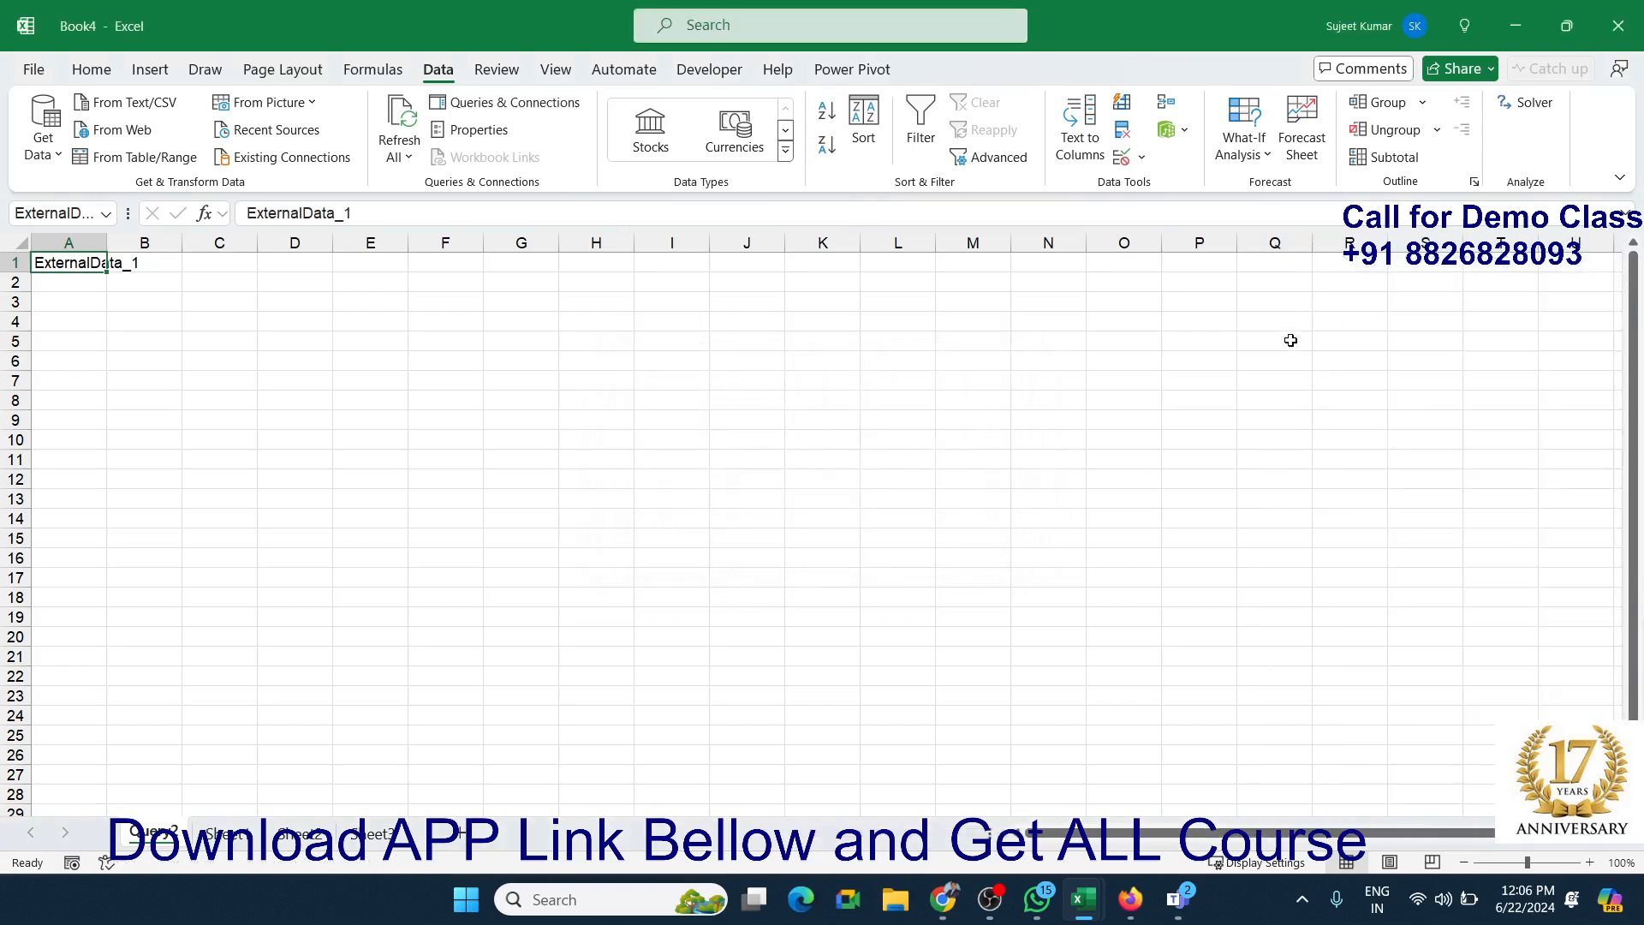
Step: Delete the external data entry in cell A1 together with its associated query
key(Delete)
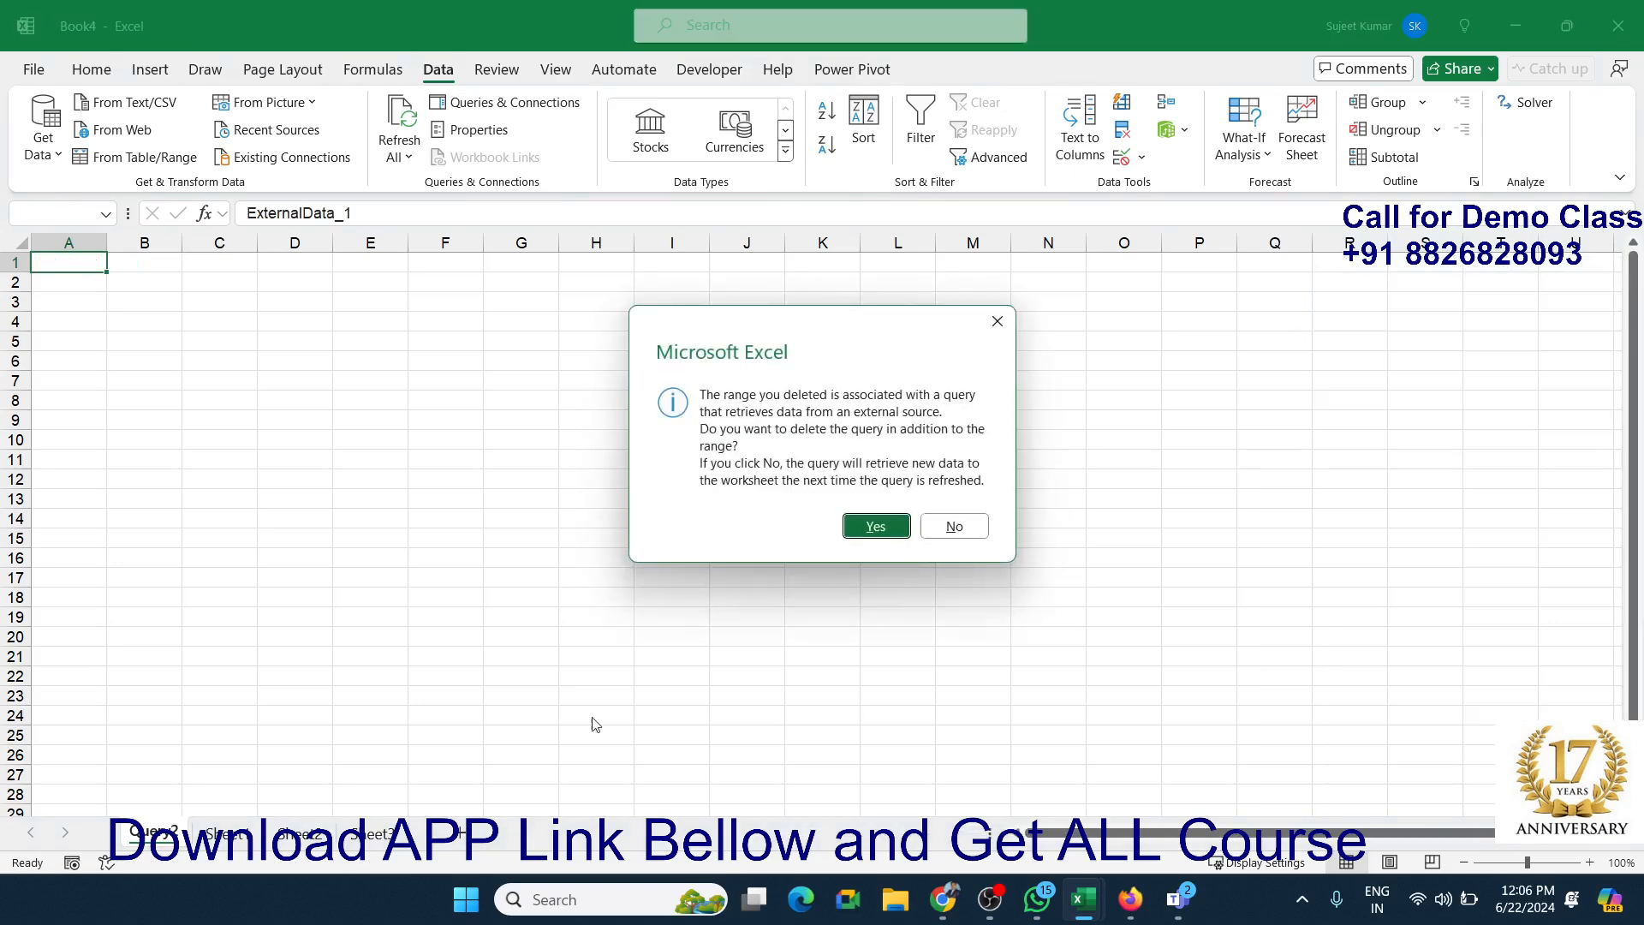
click(871, 526)
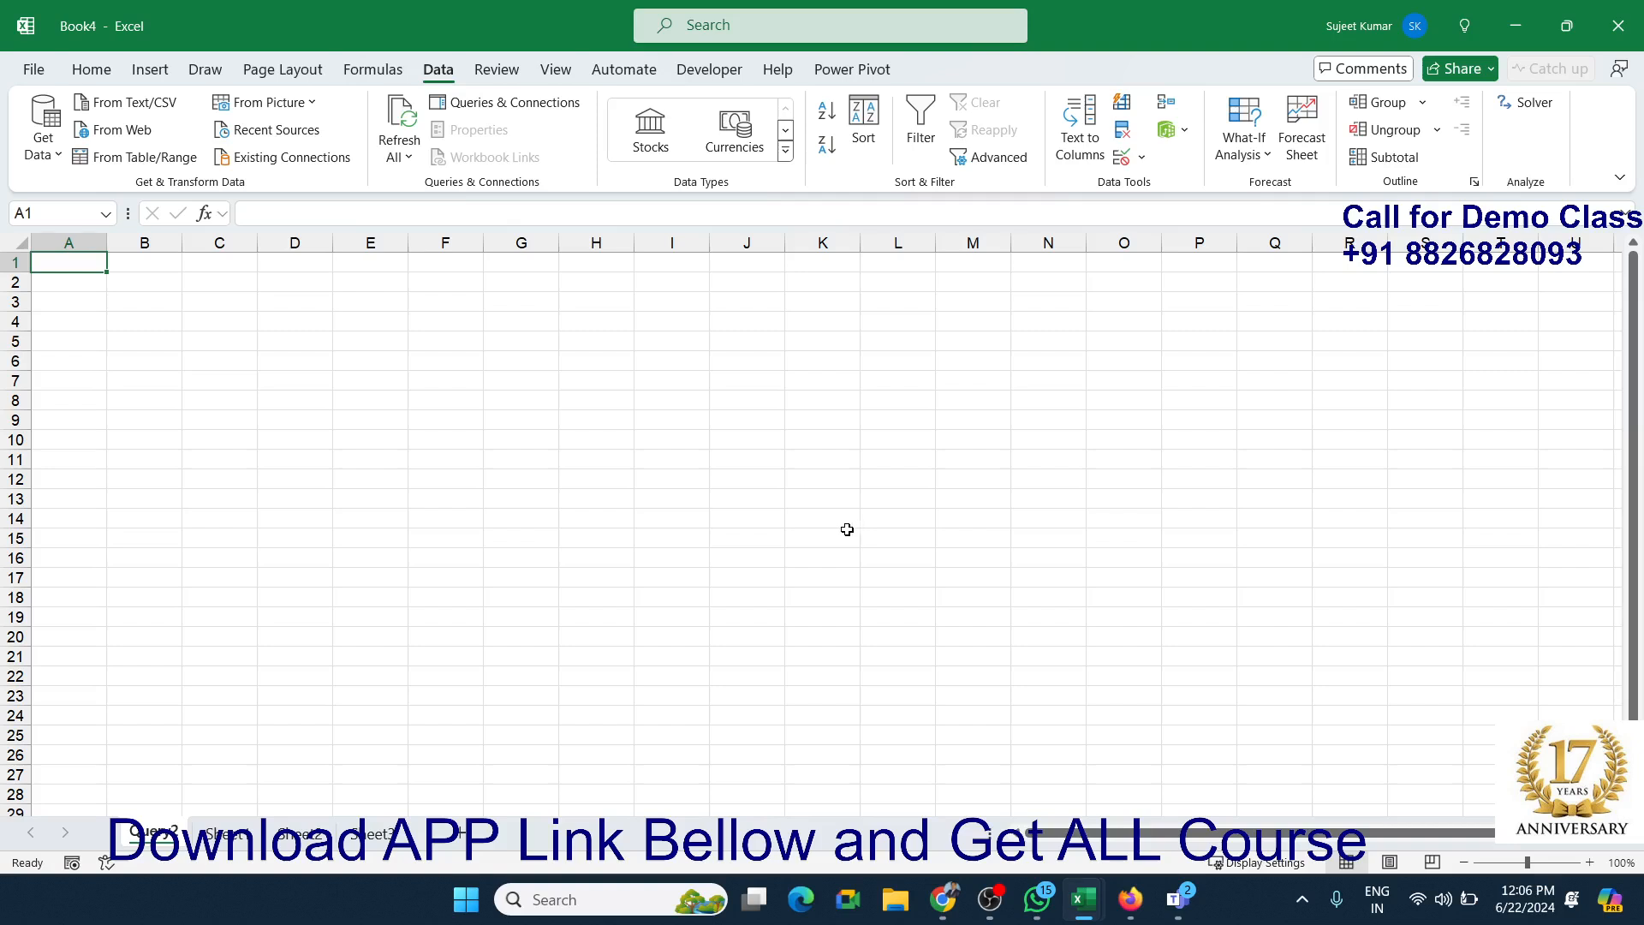
key(super)
text(acc)
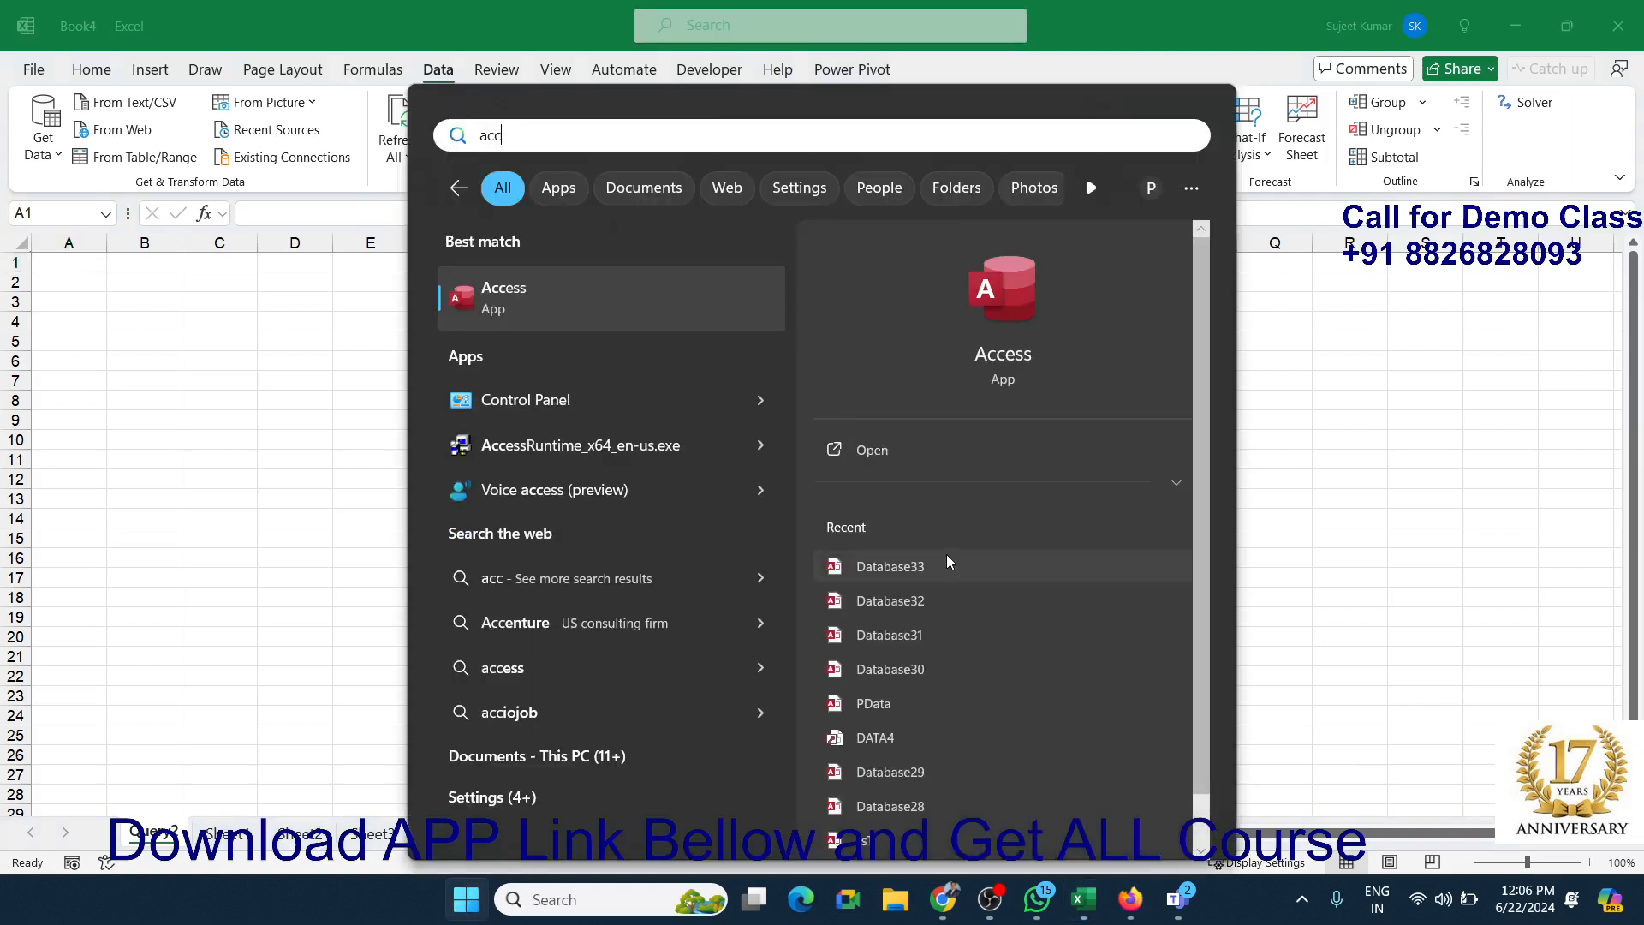
click(891, 741)
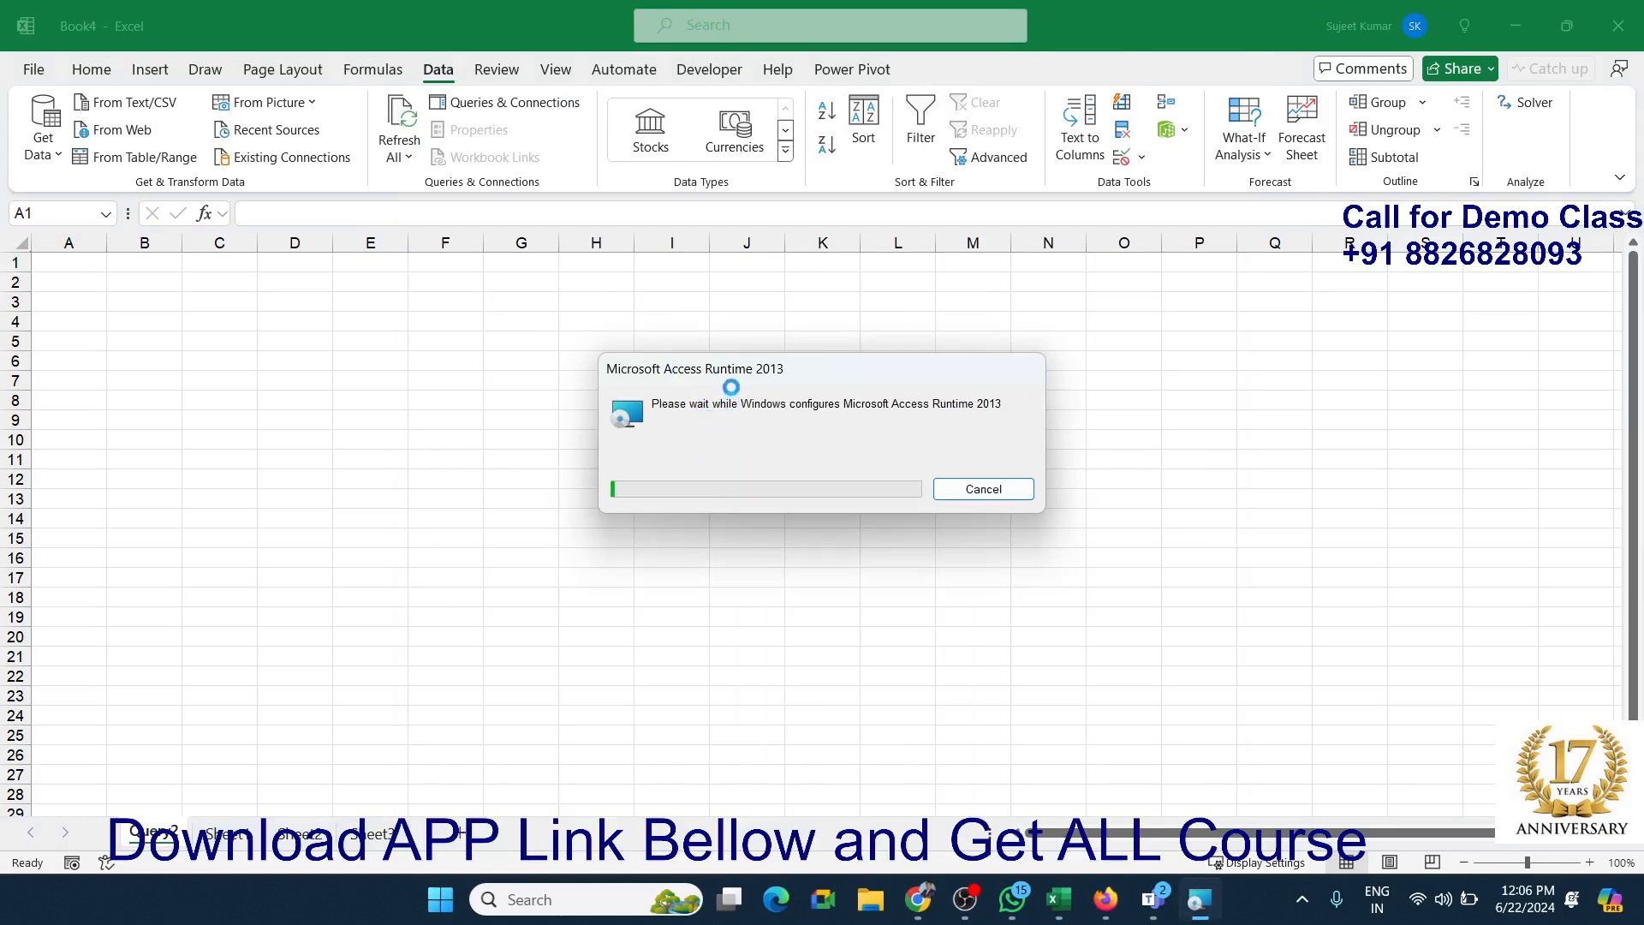
click(987, 494)
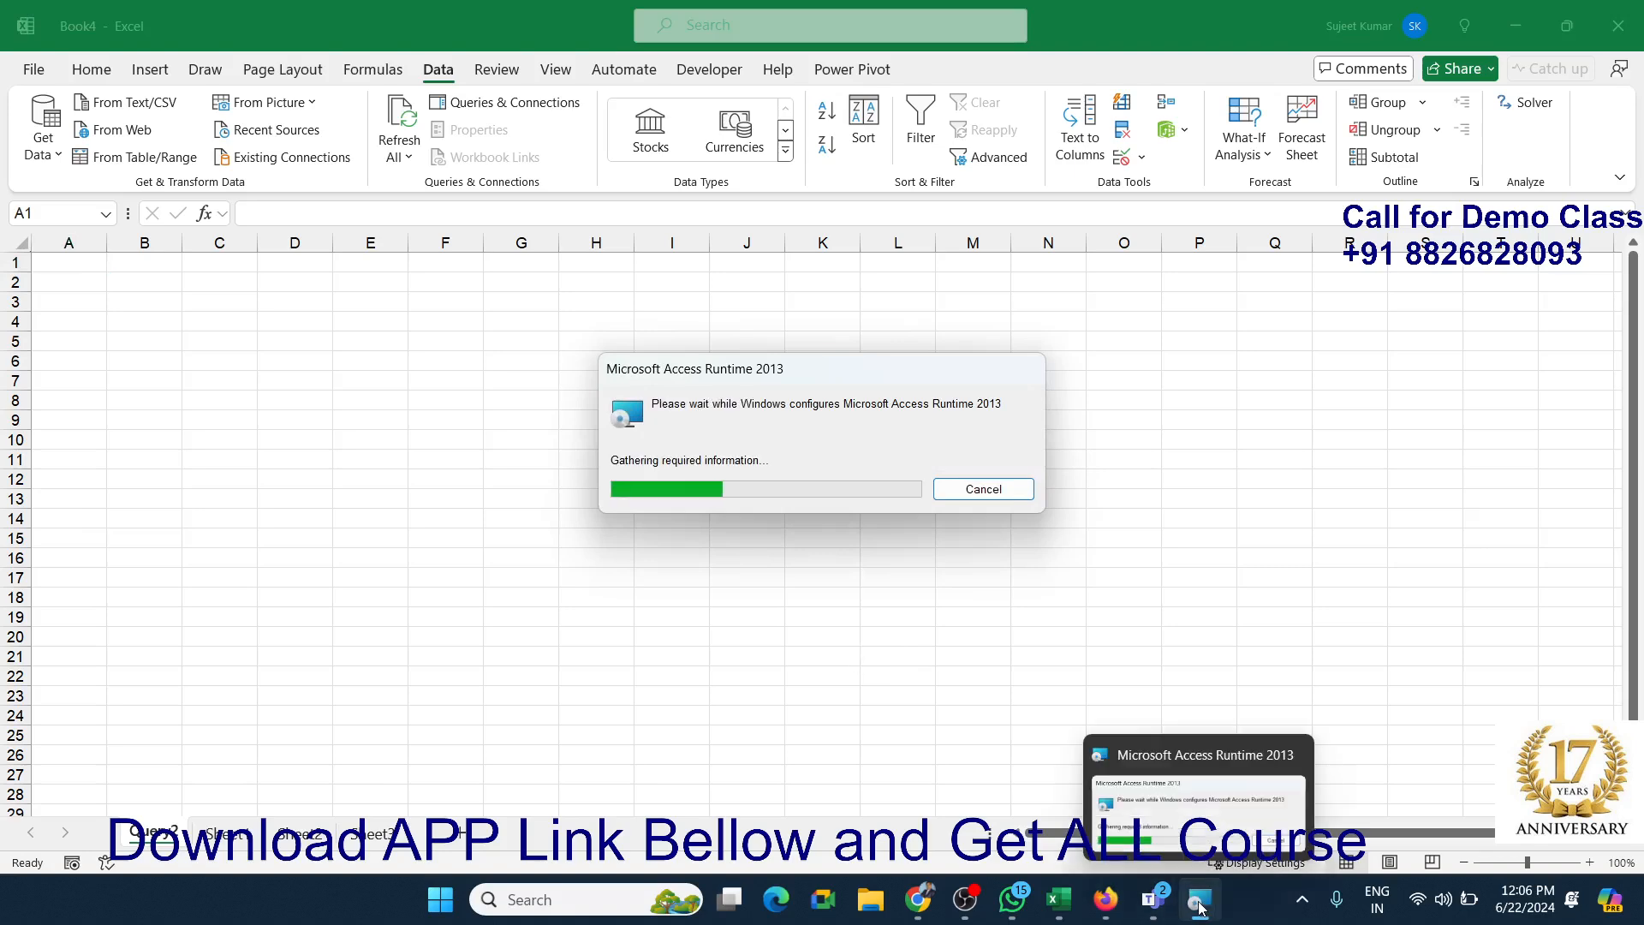
key(super)
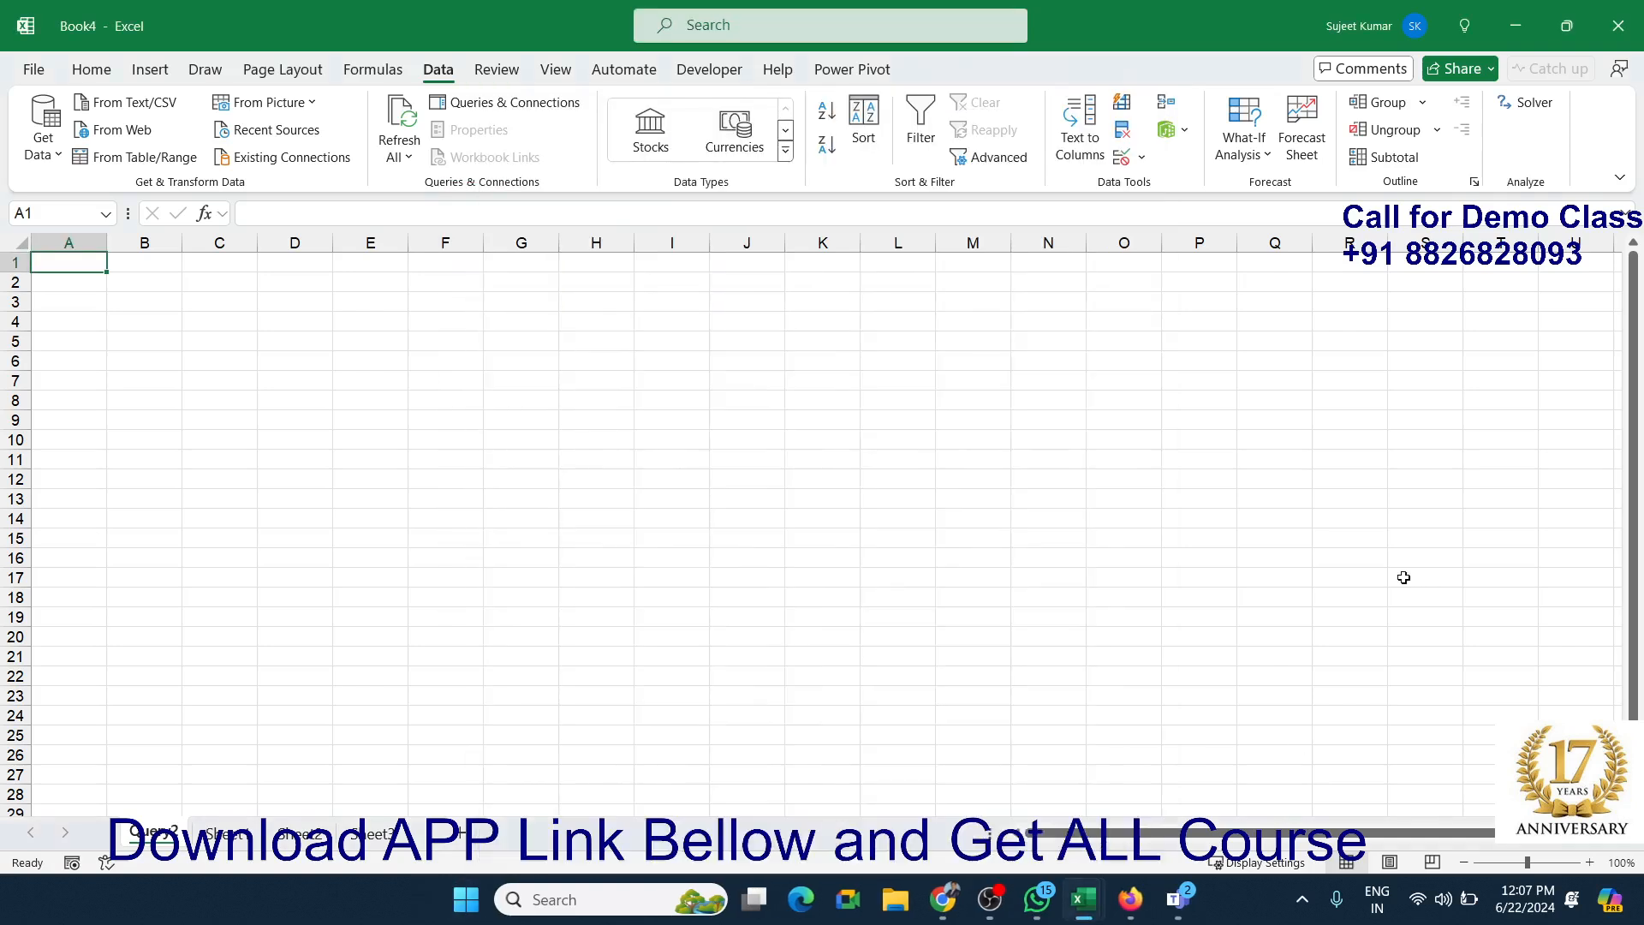
mouse_move(1182, 905)
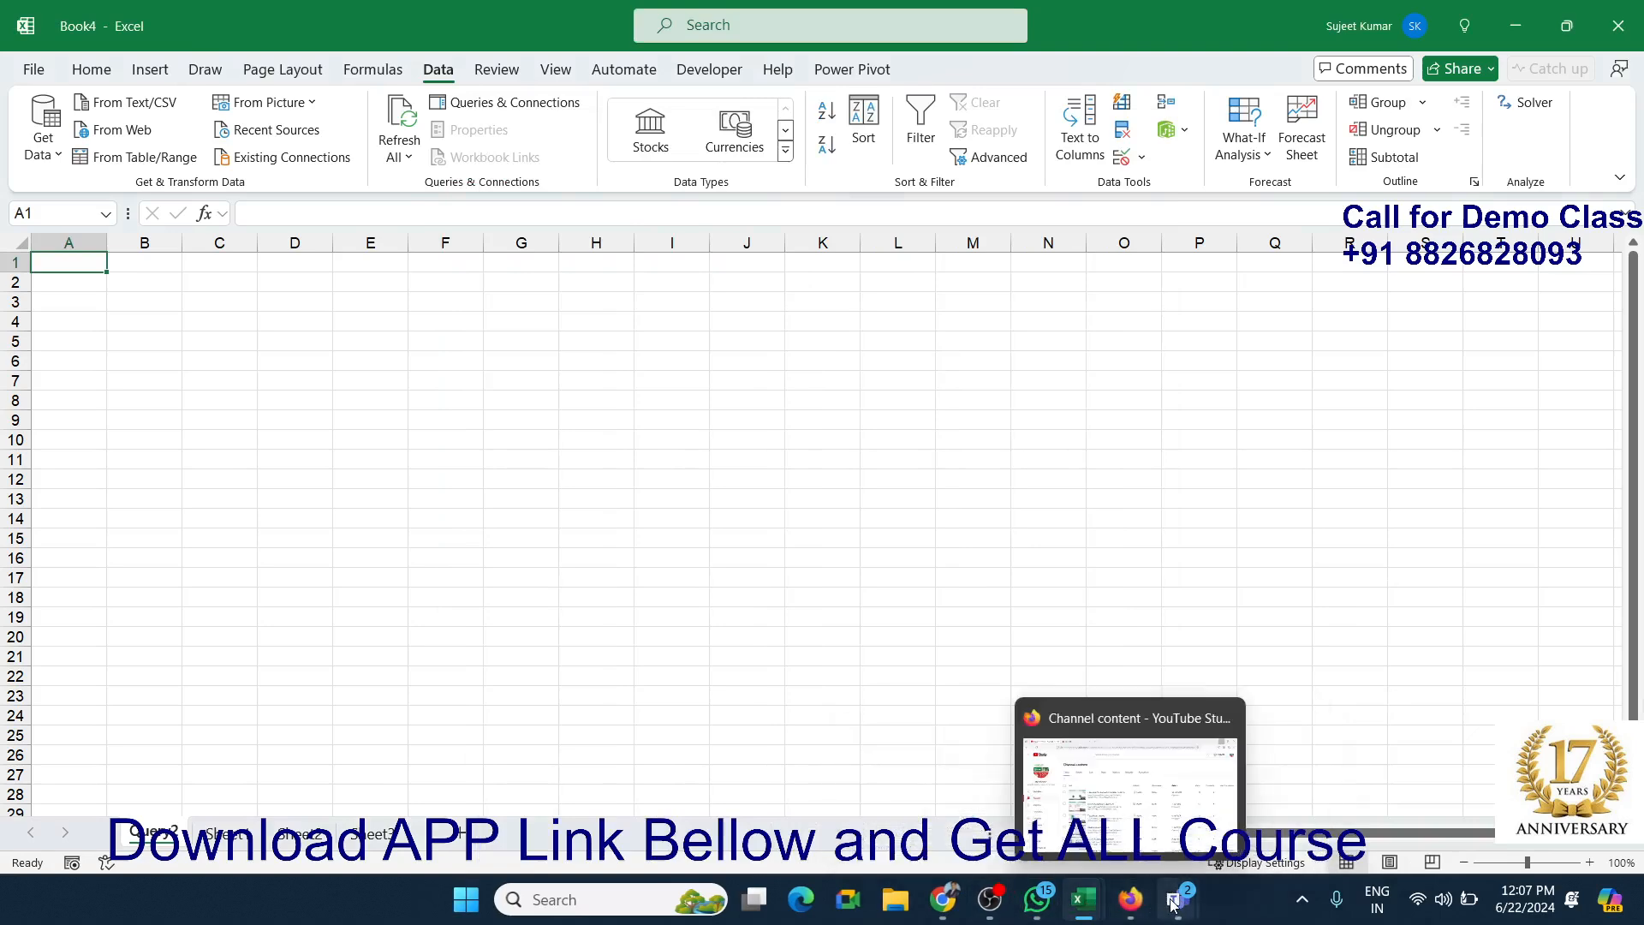
click(710, 443)
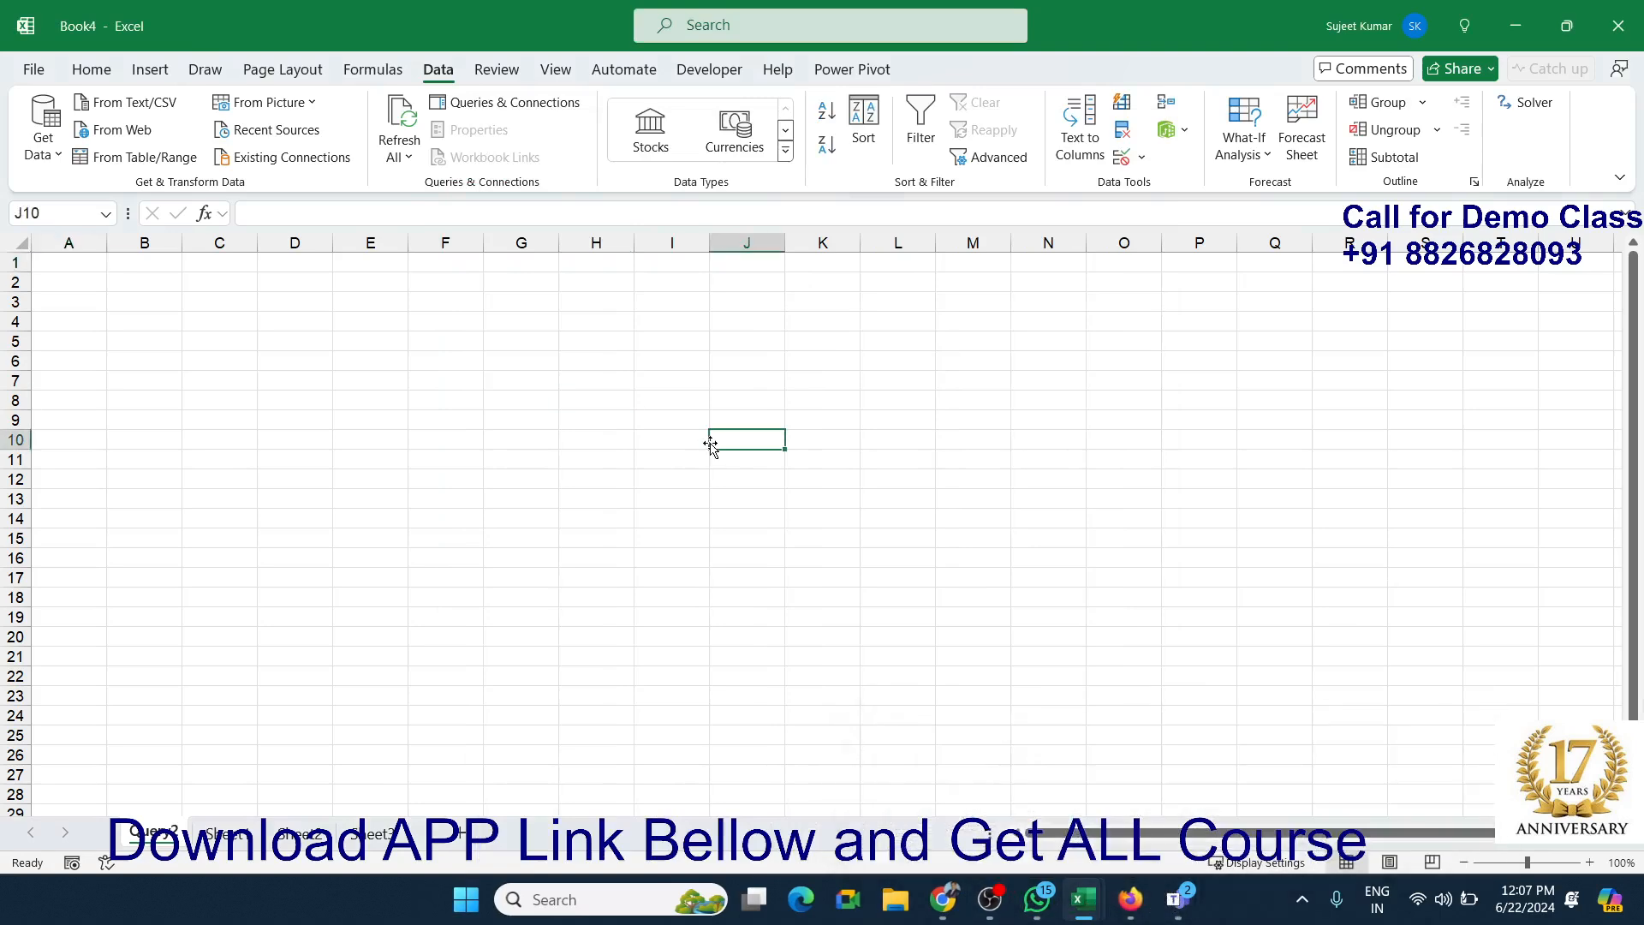
Step: Search Windows for Access and launch the full Access application
key(super)
text(acc)
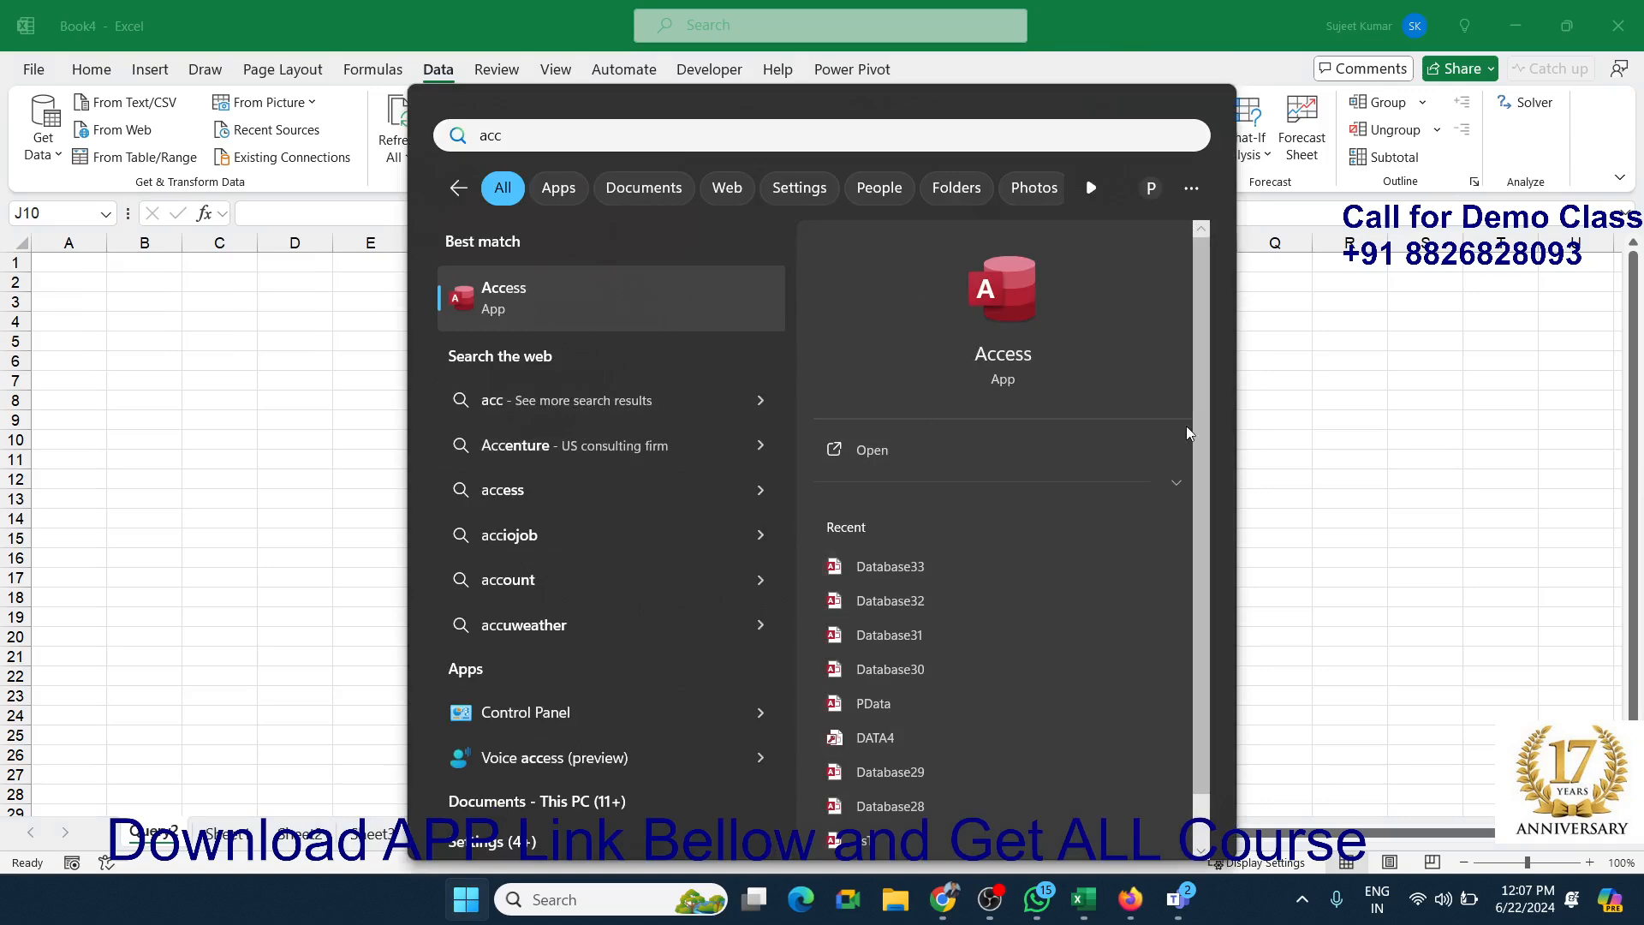
click(1010, 317)
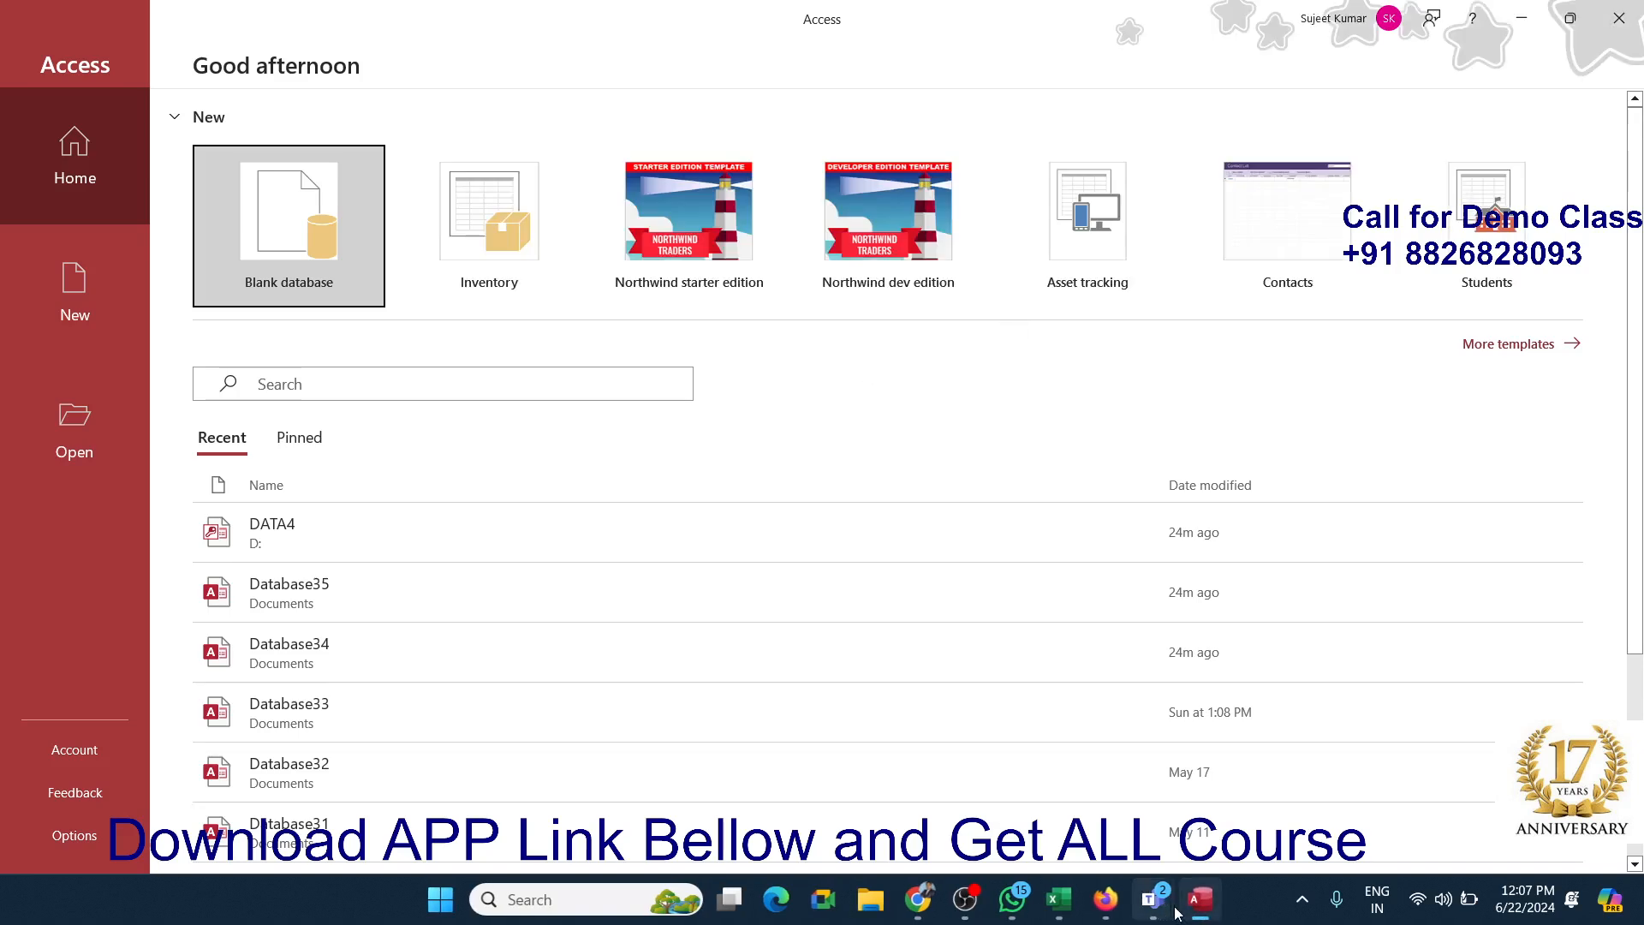
Step: Try to open D:\DATA4.mdb in the Access Runtime with the recommended settings accepted, and close its window
click(1203, 901)
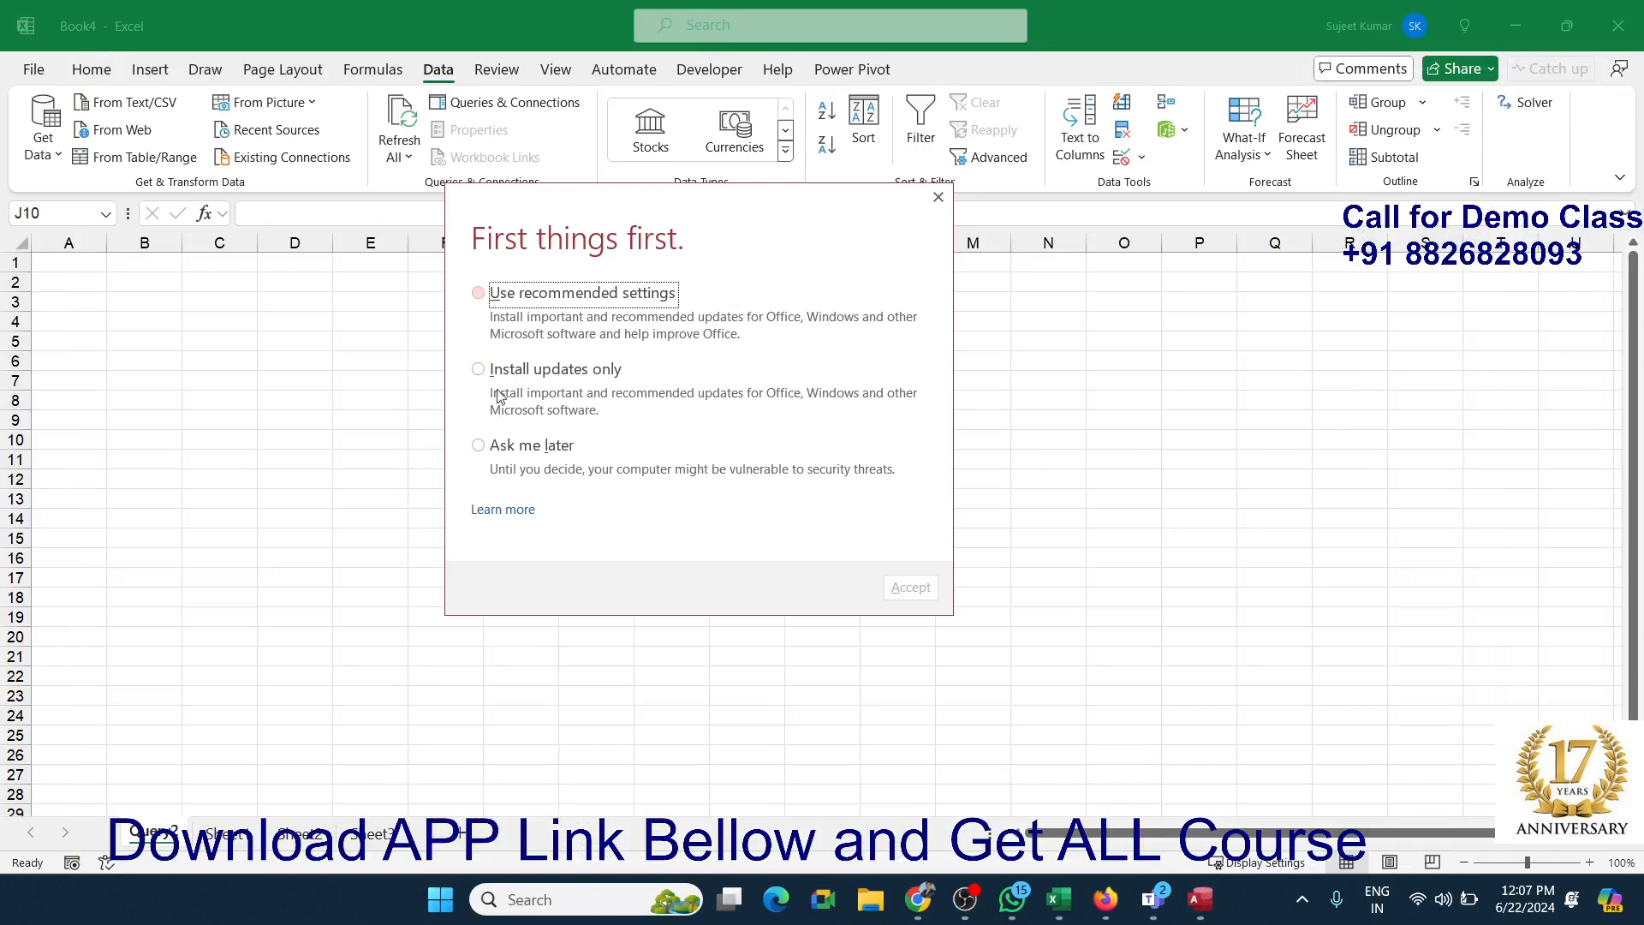
click(483, 295)
click(915, 588)
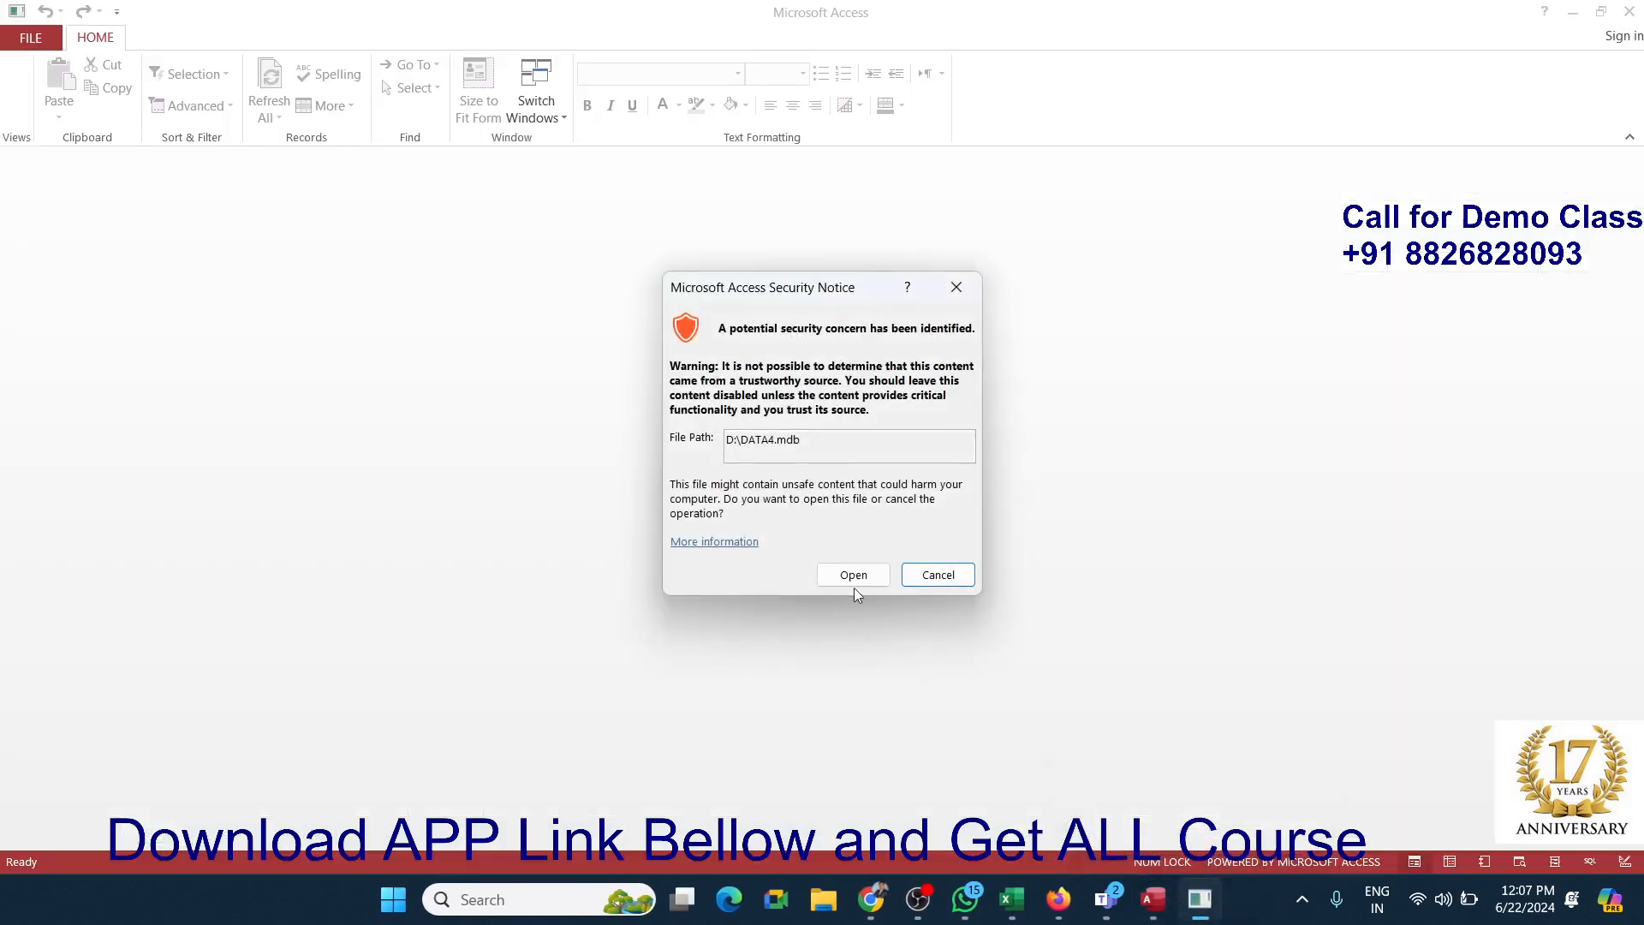
click(854, 575)
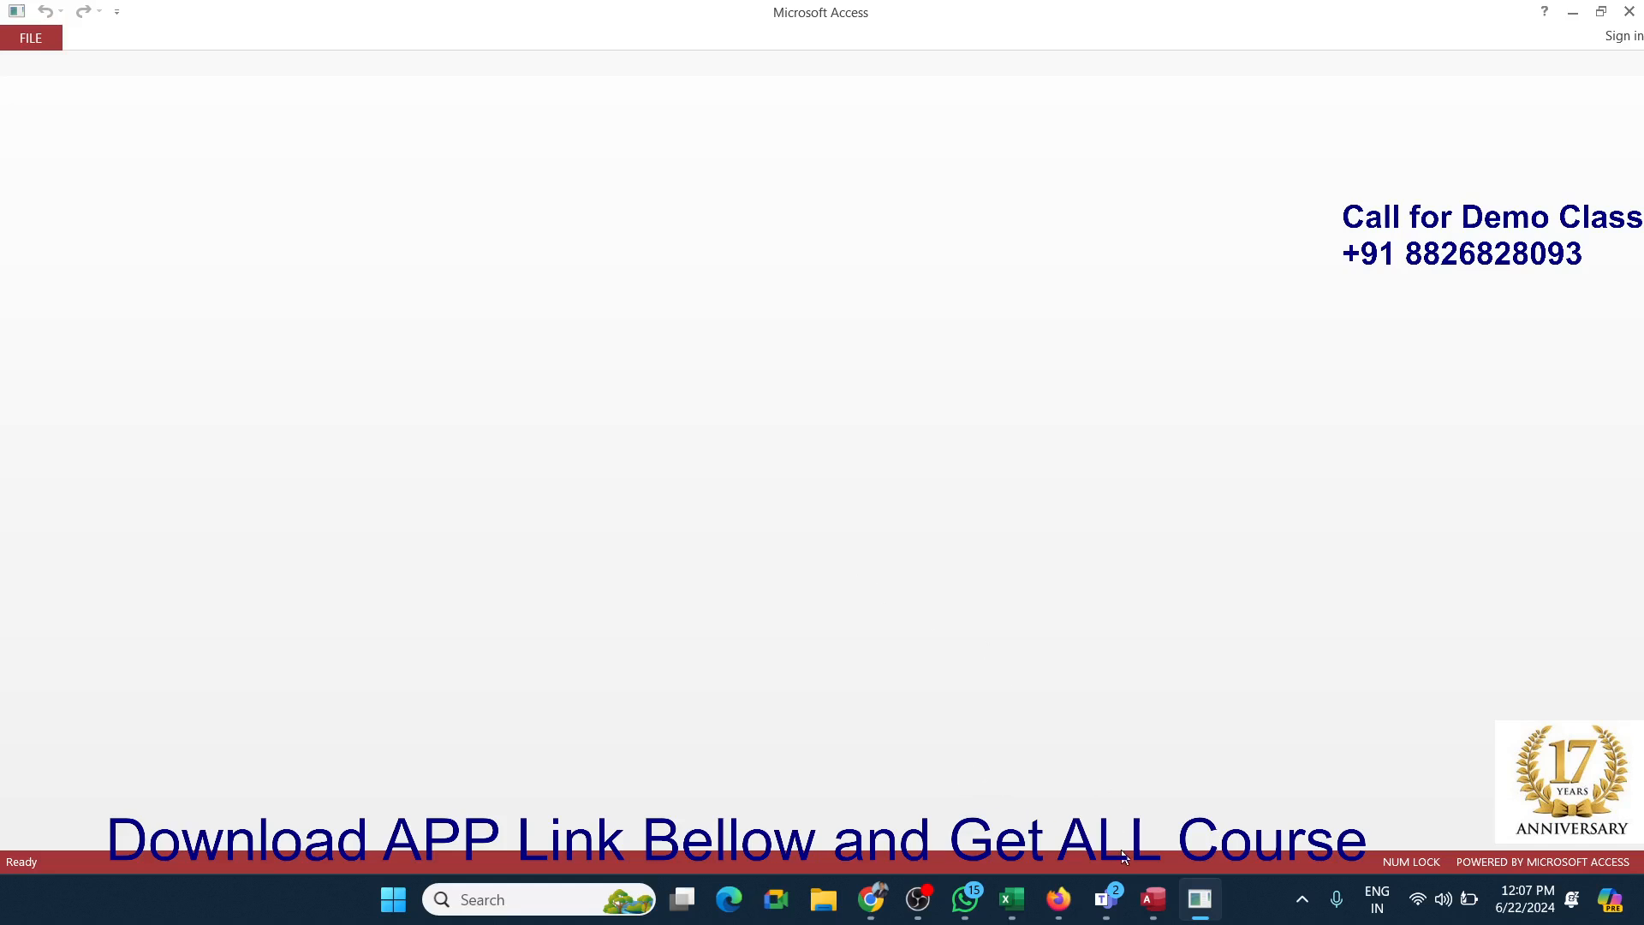
click(34, 39)
click(35, 39)
click(1630, 11)
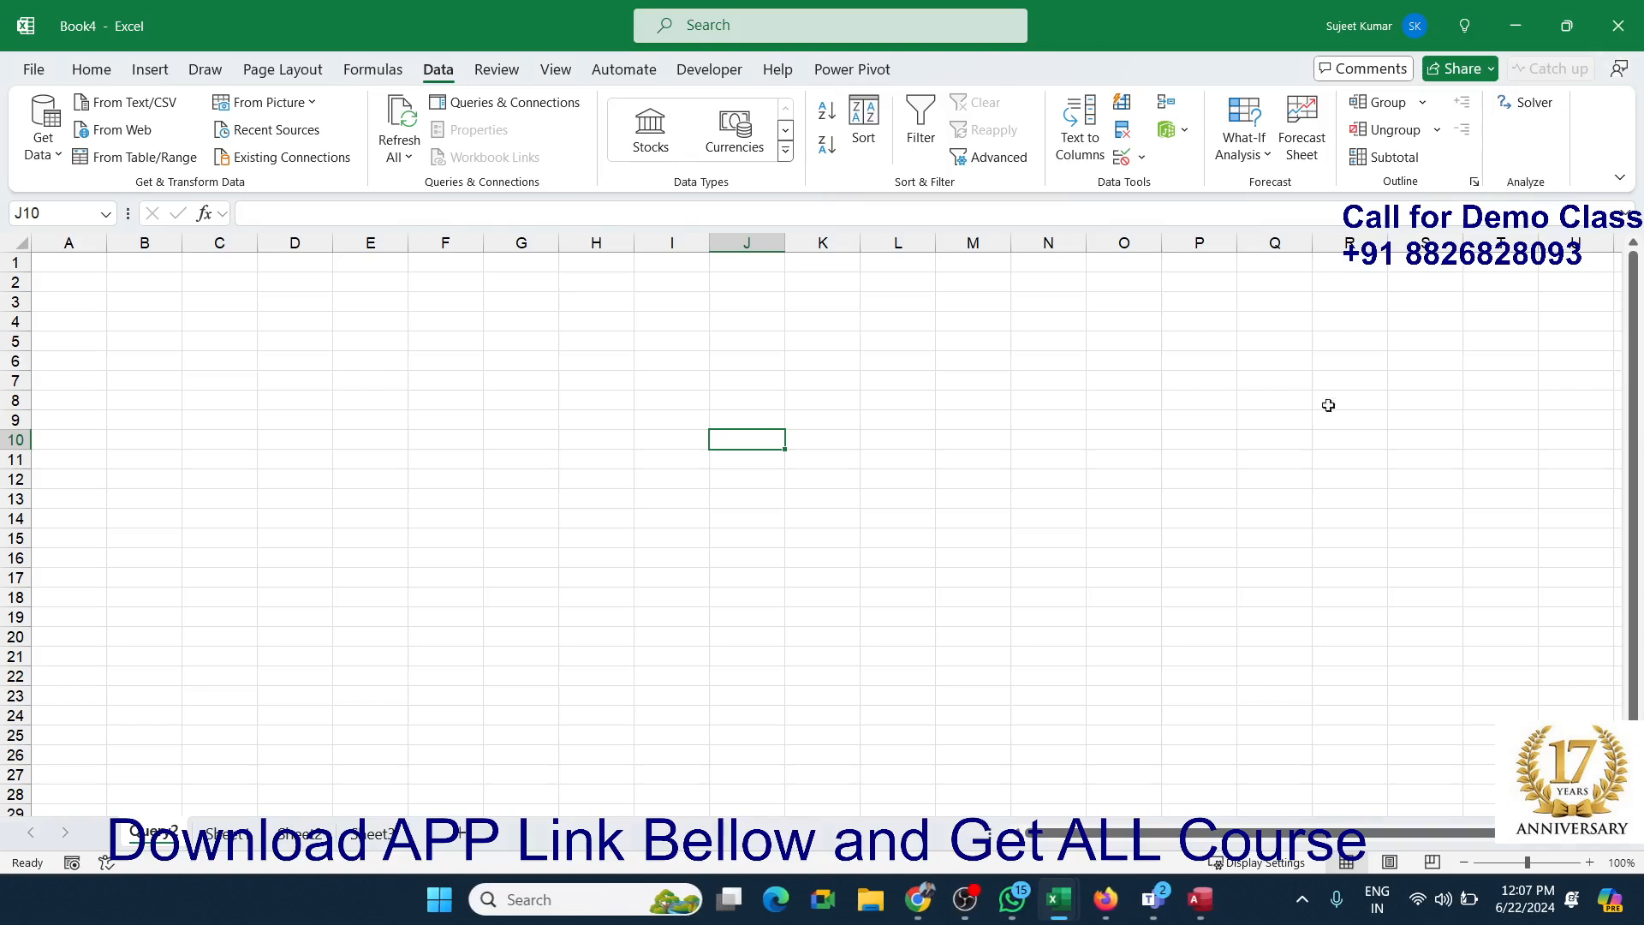
Step: Switch to Access and open the recent DATA4 database from drive D
click(1200, 899)
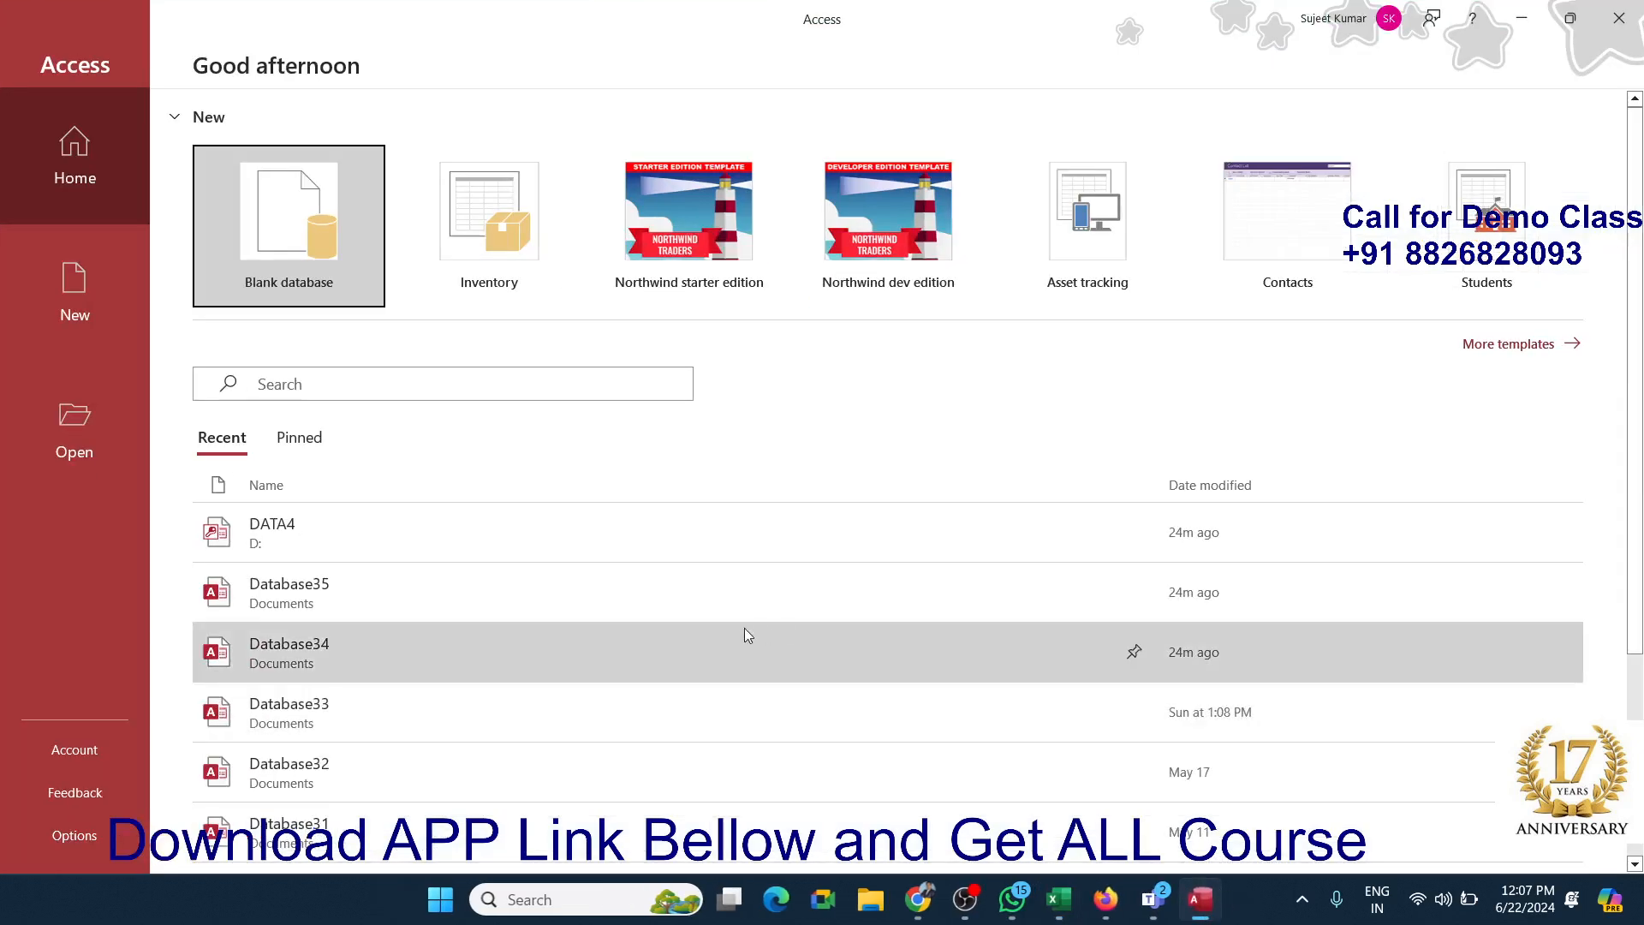
click(511, 517)
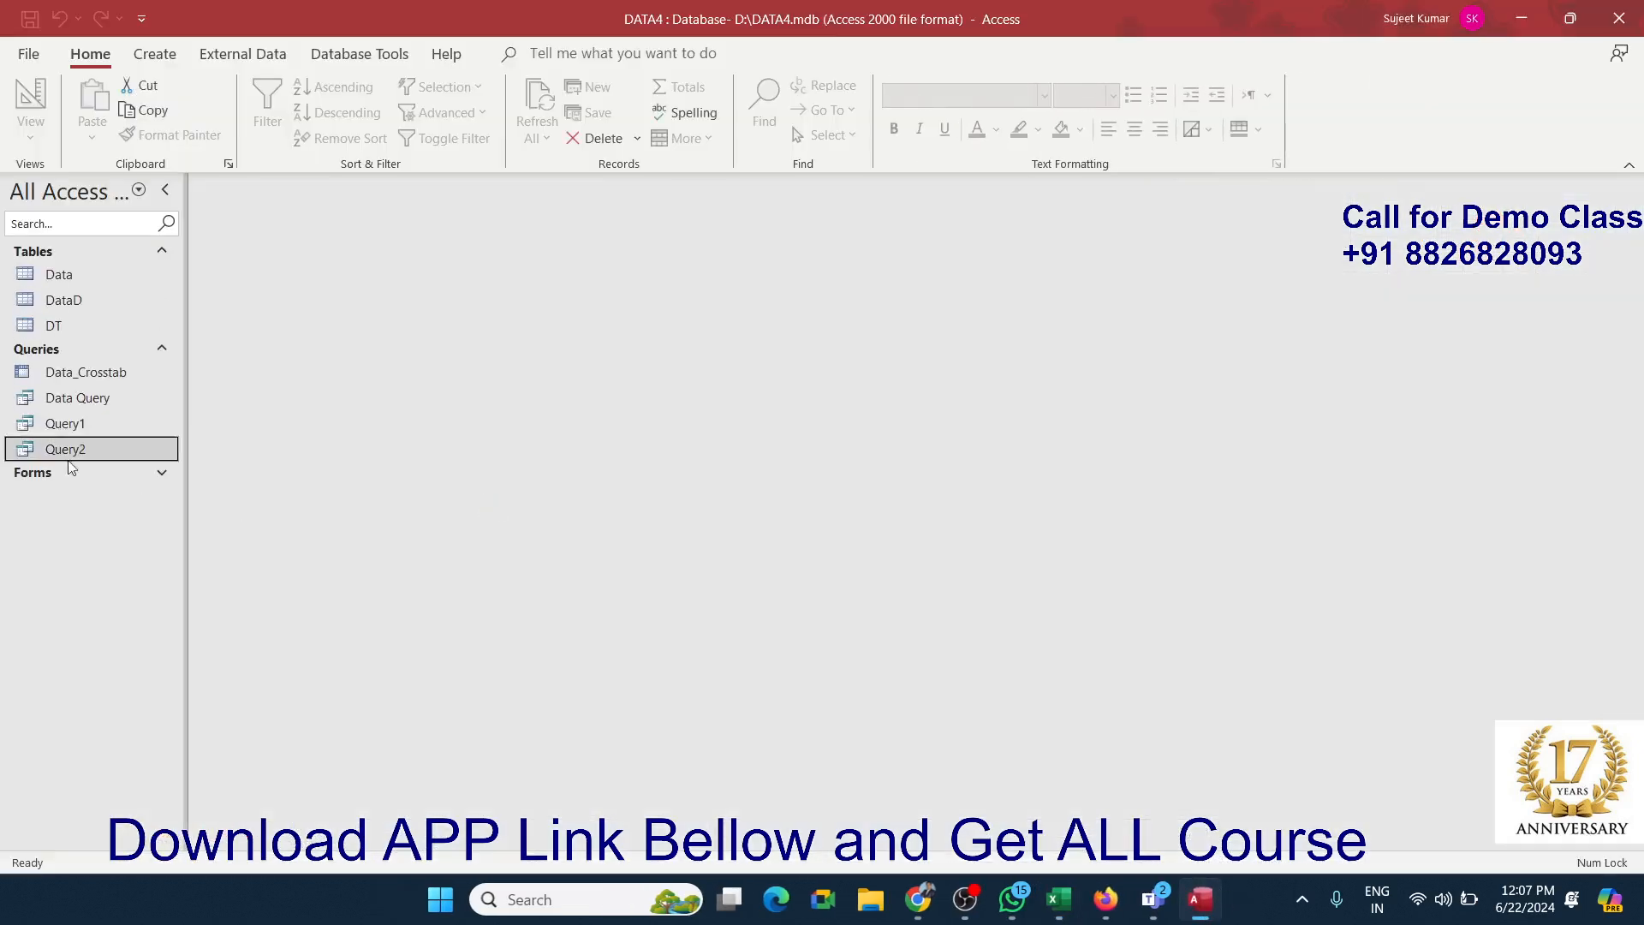
Step: Try to save the DATA4 database as a copy in the default Access Database format, checking the available save types
click(29, 53)
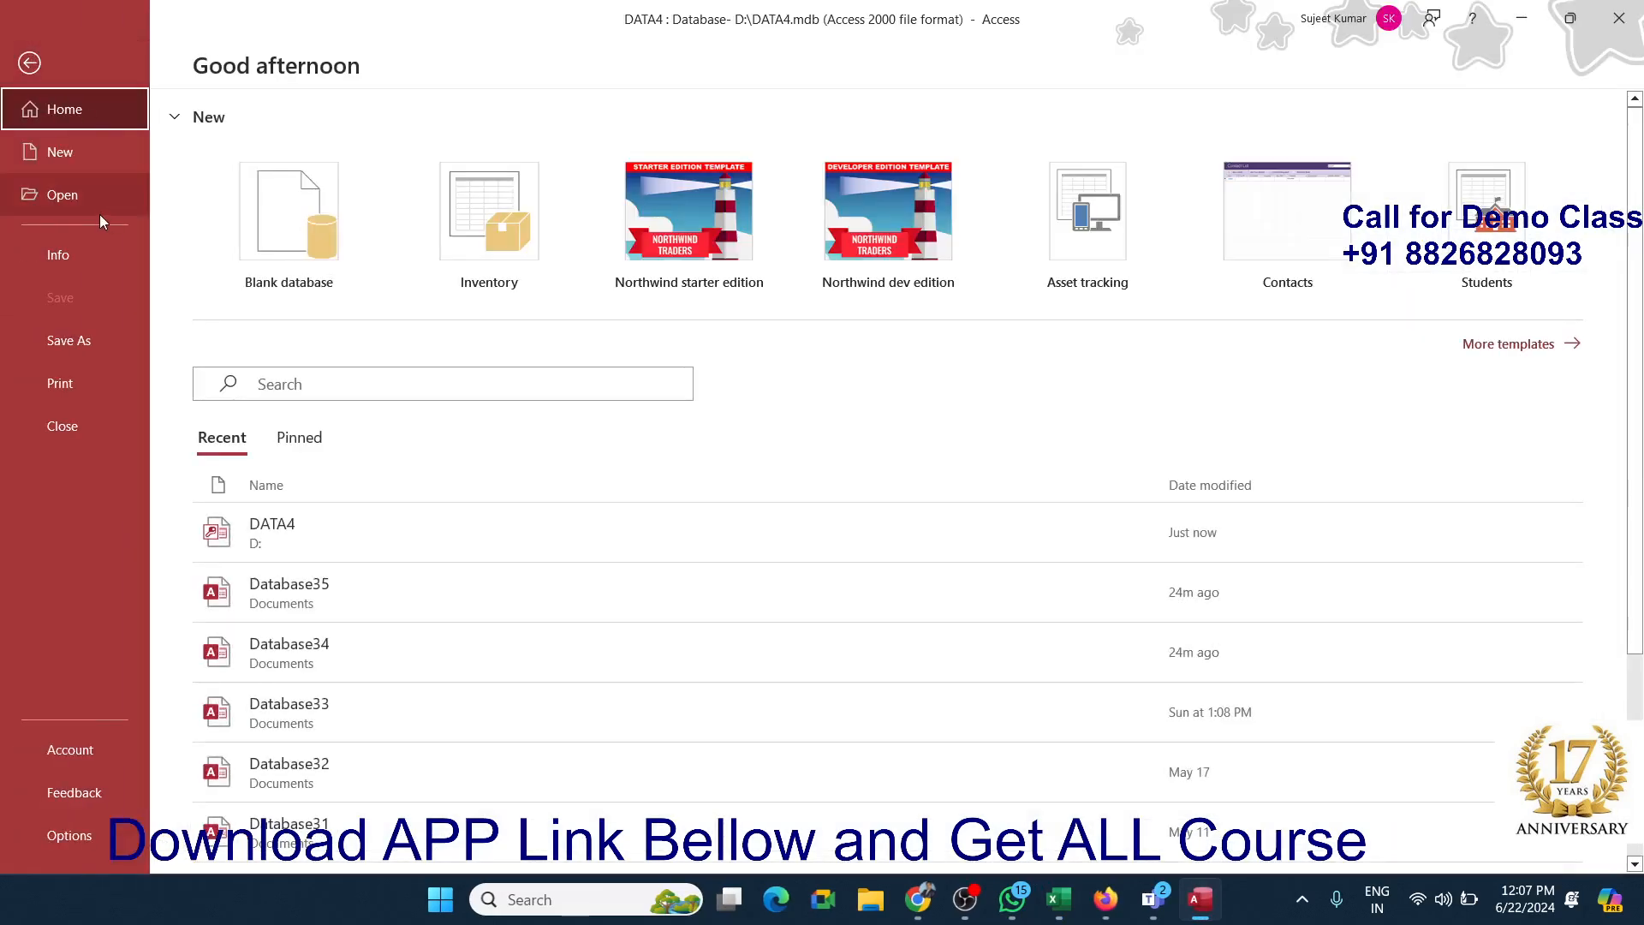
click(68, 341)
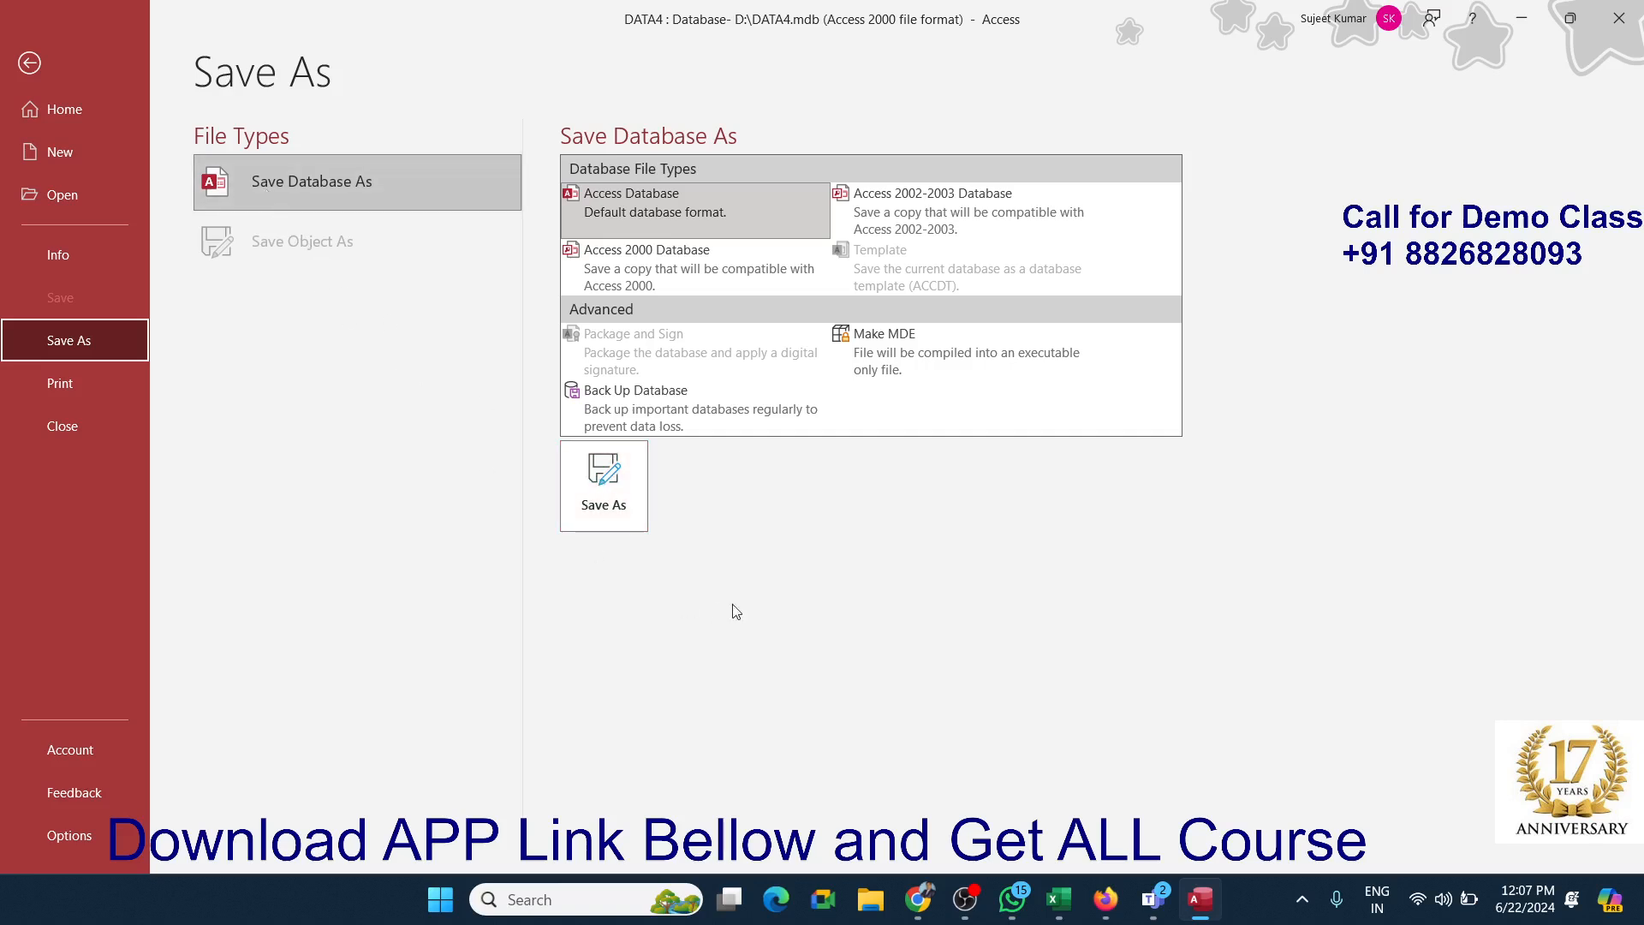
click(625, 210)
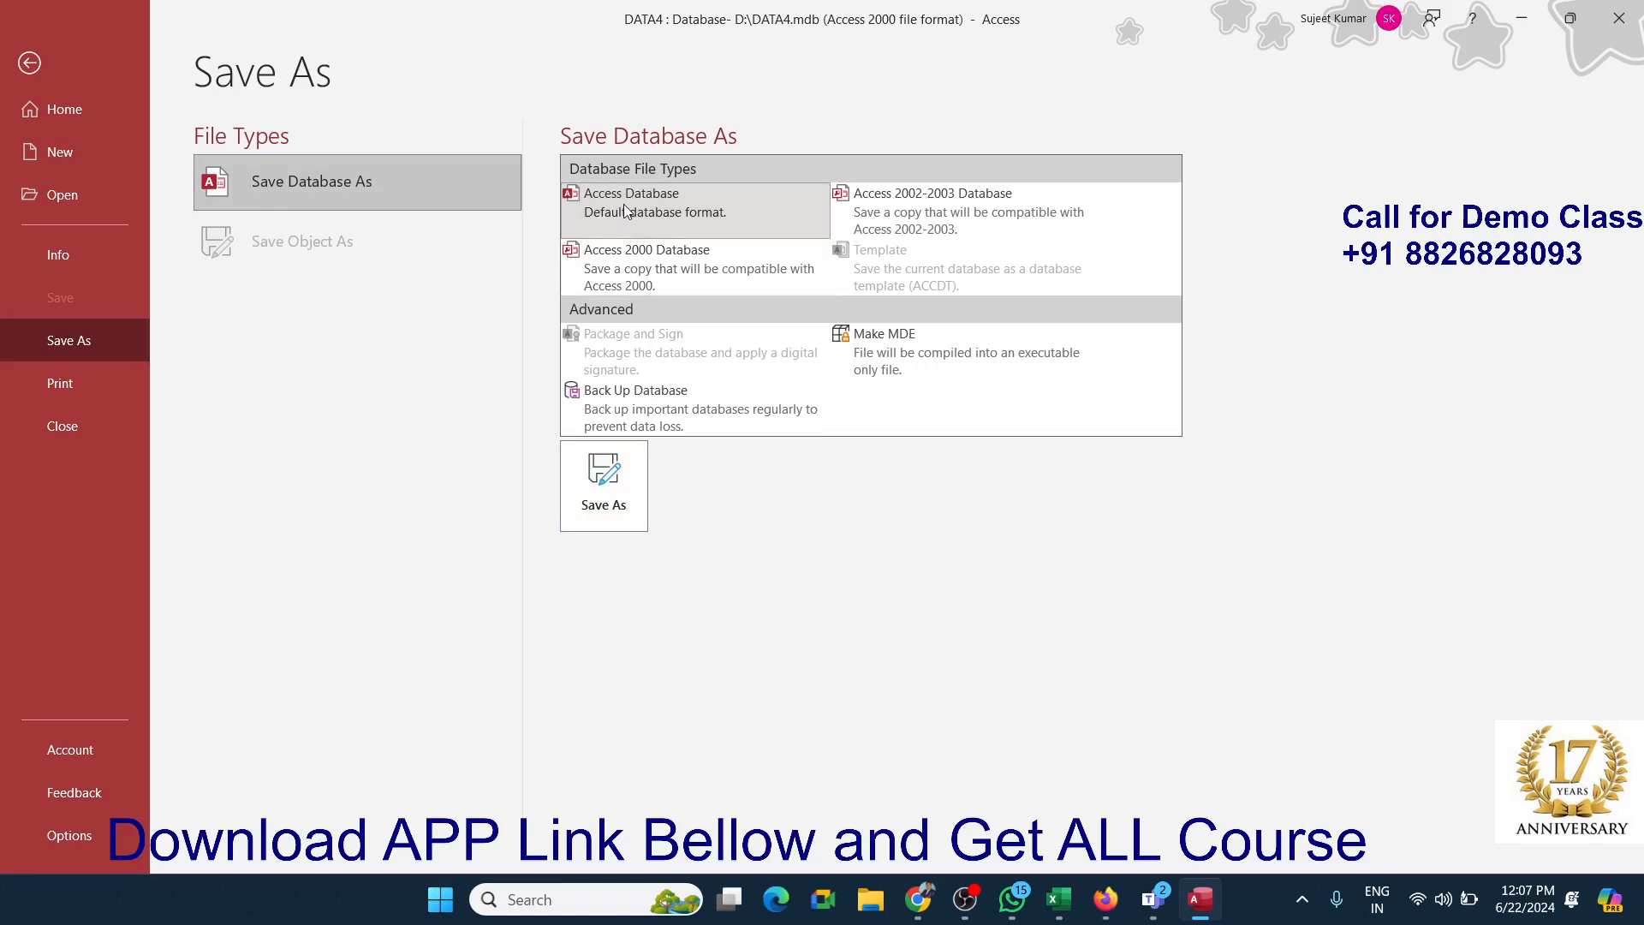
click(615, 482)
click(324, 423)
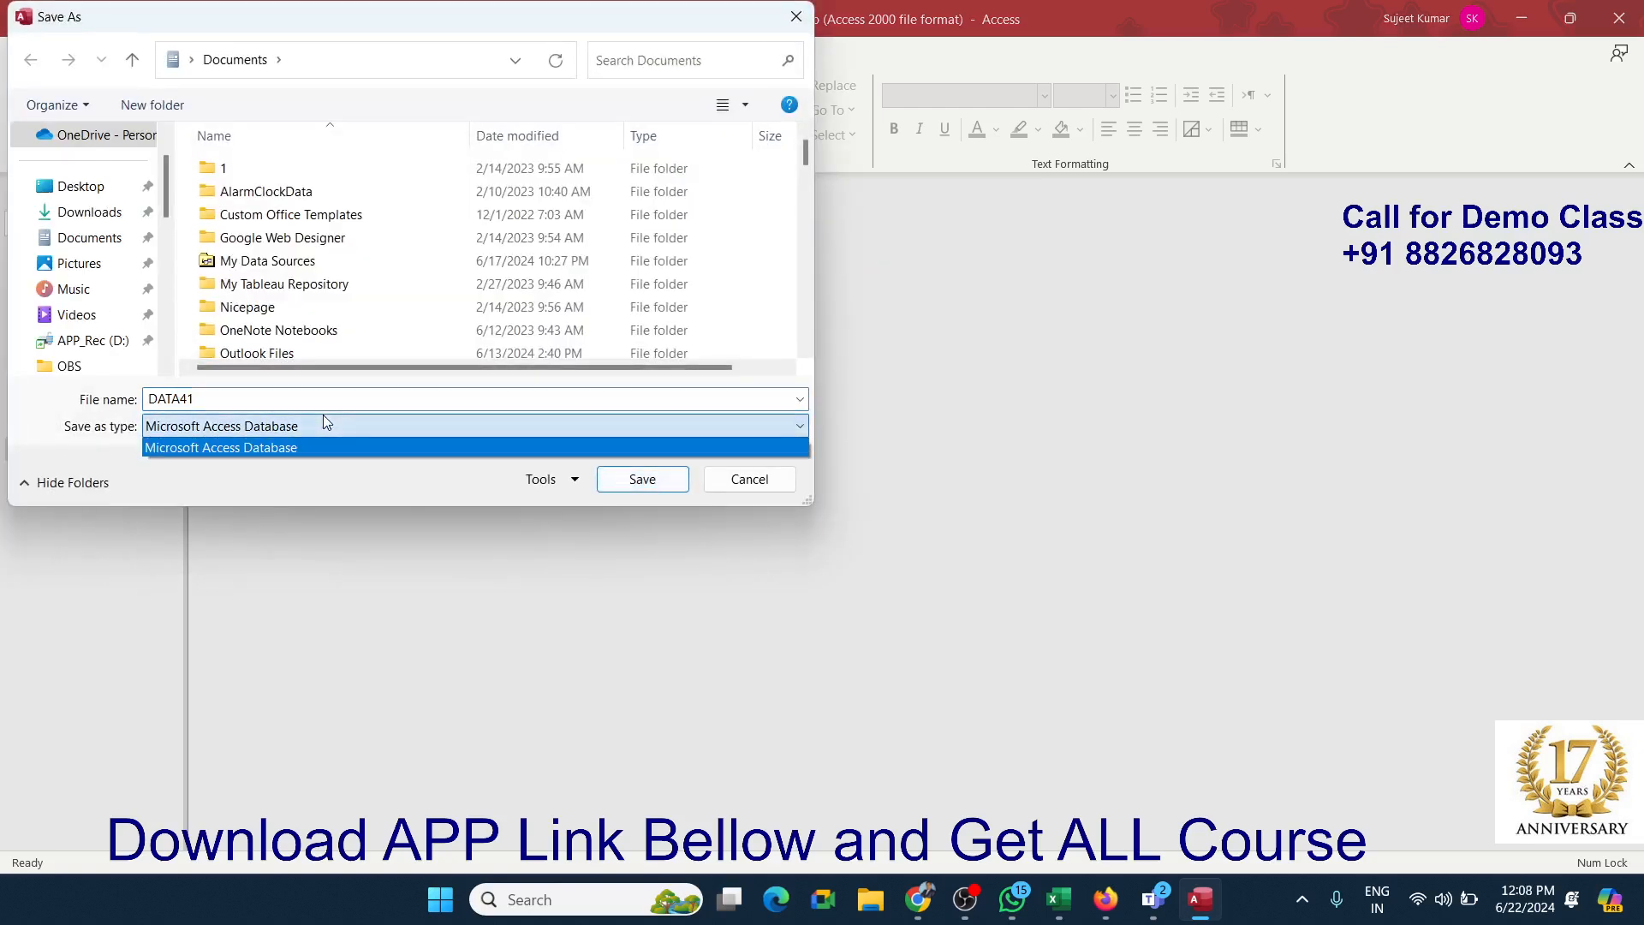
click(322, 416)
click(322, 417)
click(322, 416)
click(322, 429)
click(323, 430)
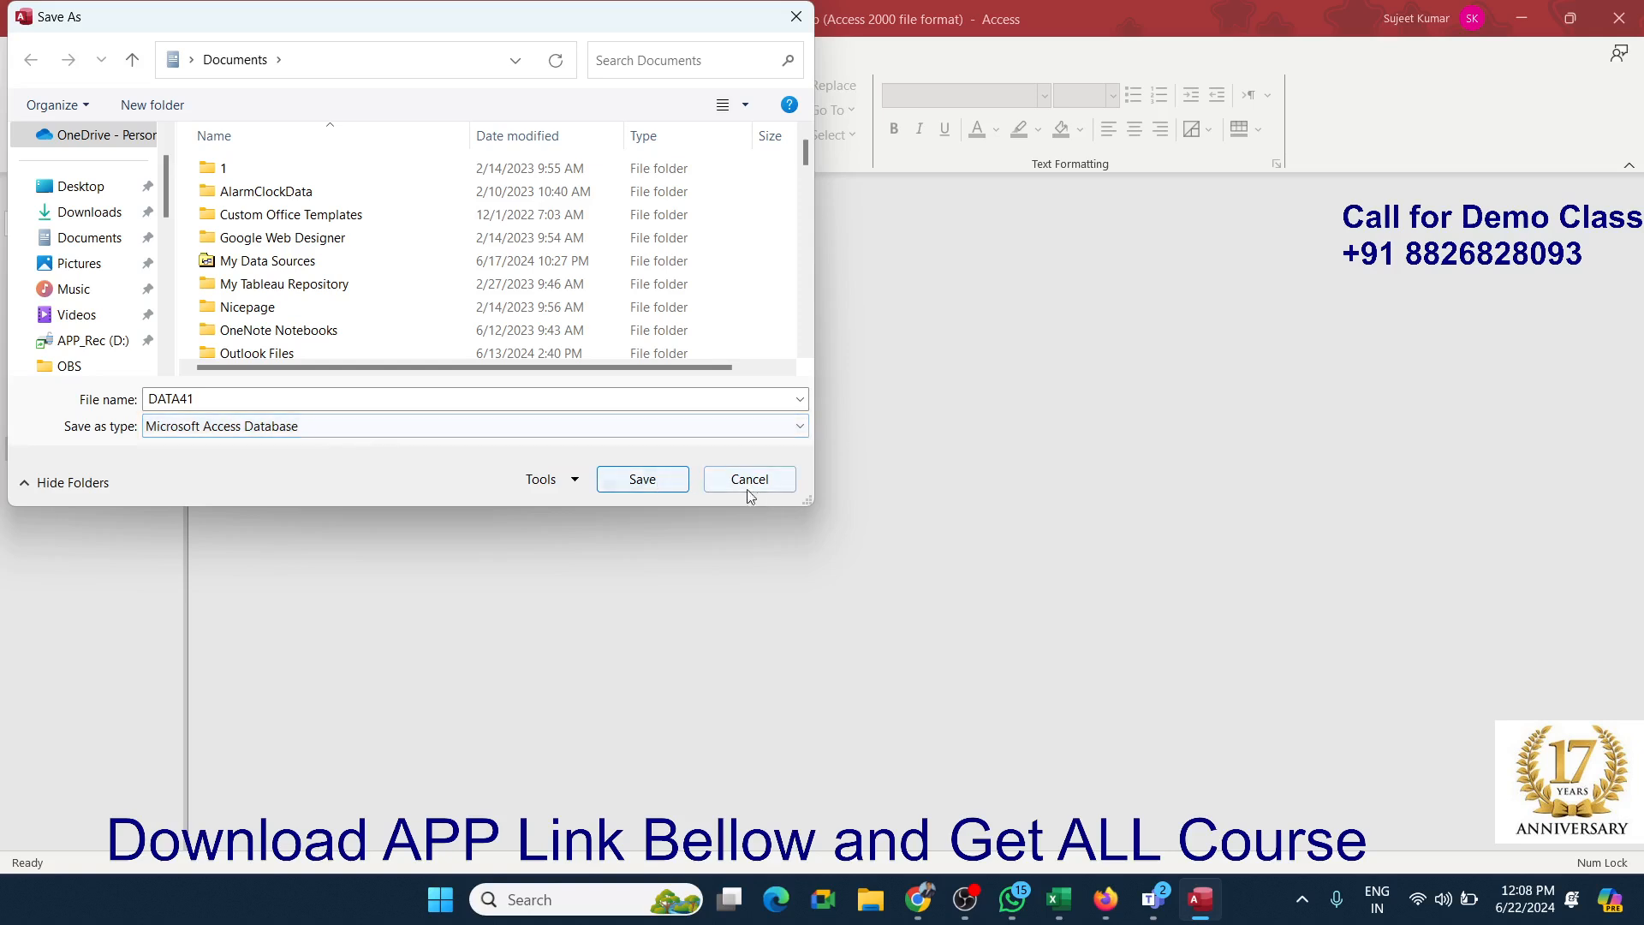
click(769, 490)
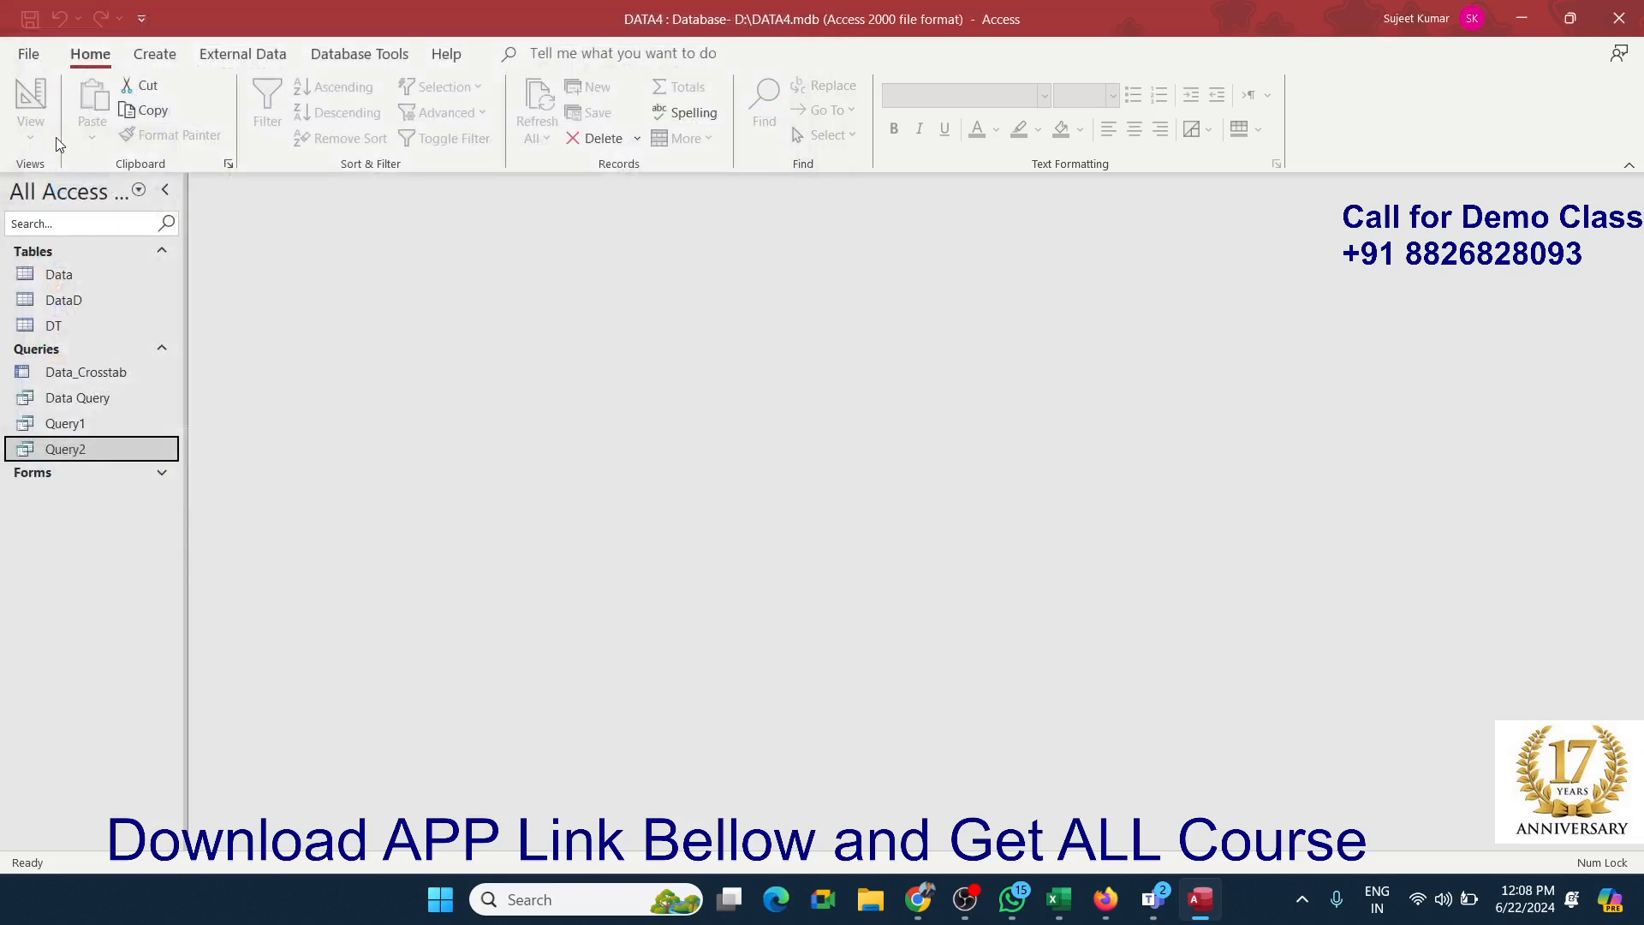
Step: Open the recent Database30 database, view its Data1 table and Query2 results, and close Access
click(32, 53)
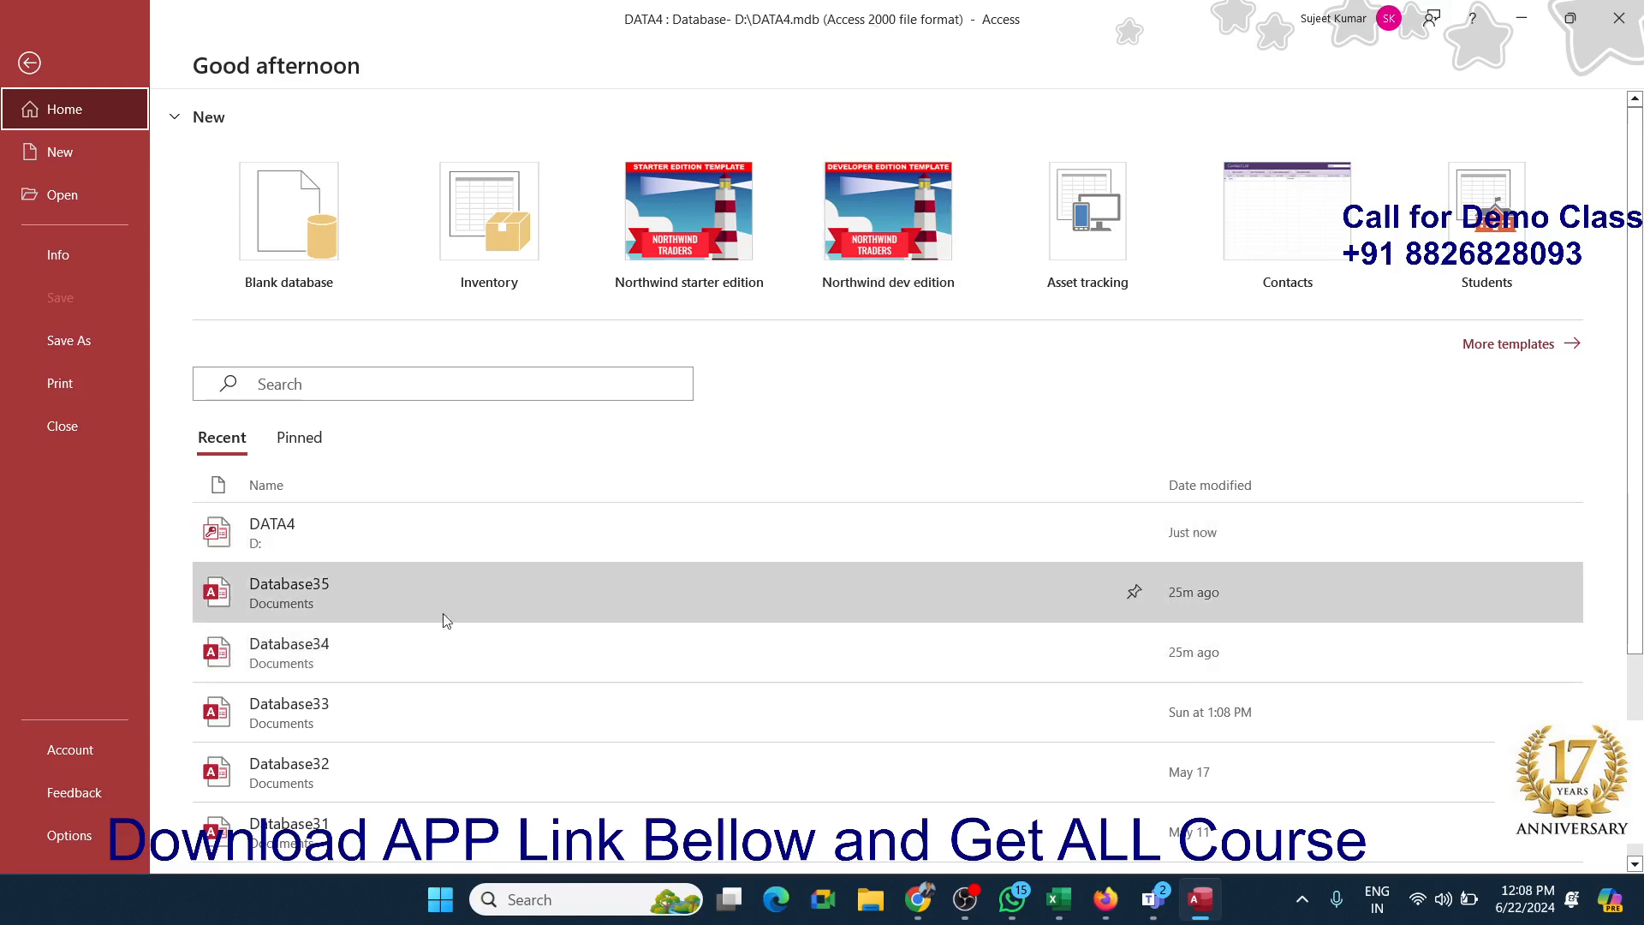
scroll(453, 762, down, 3)
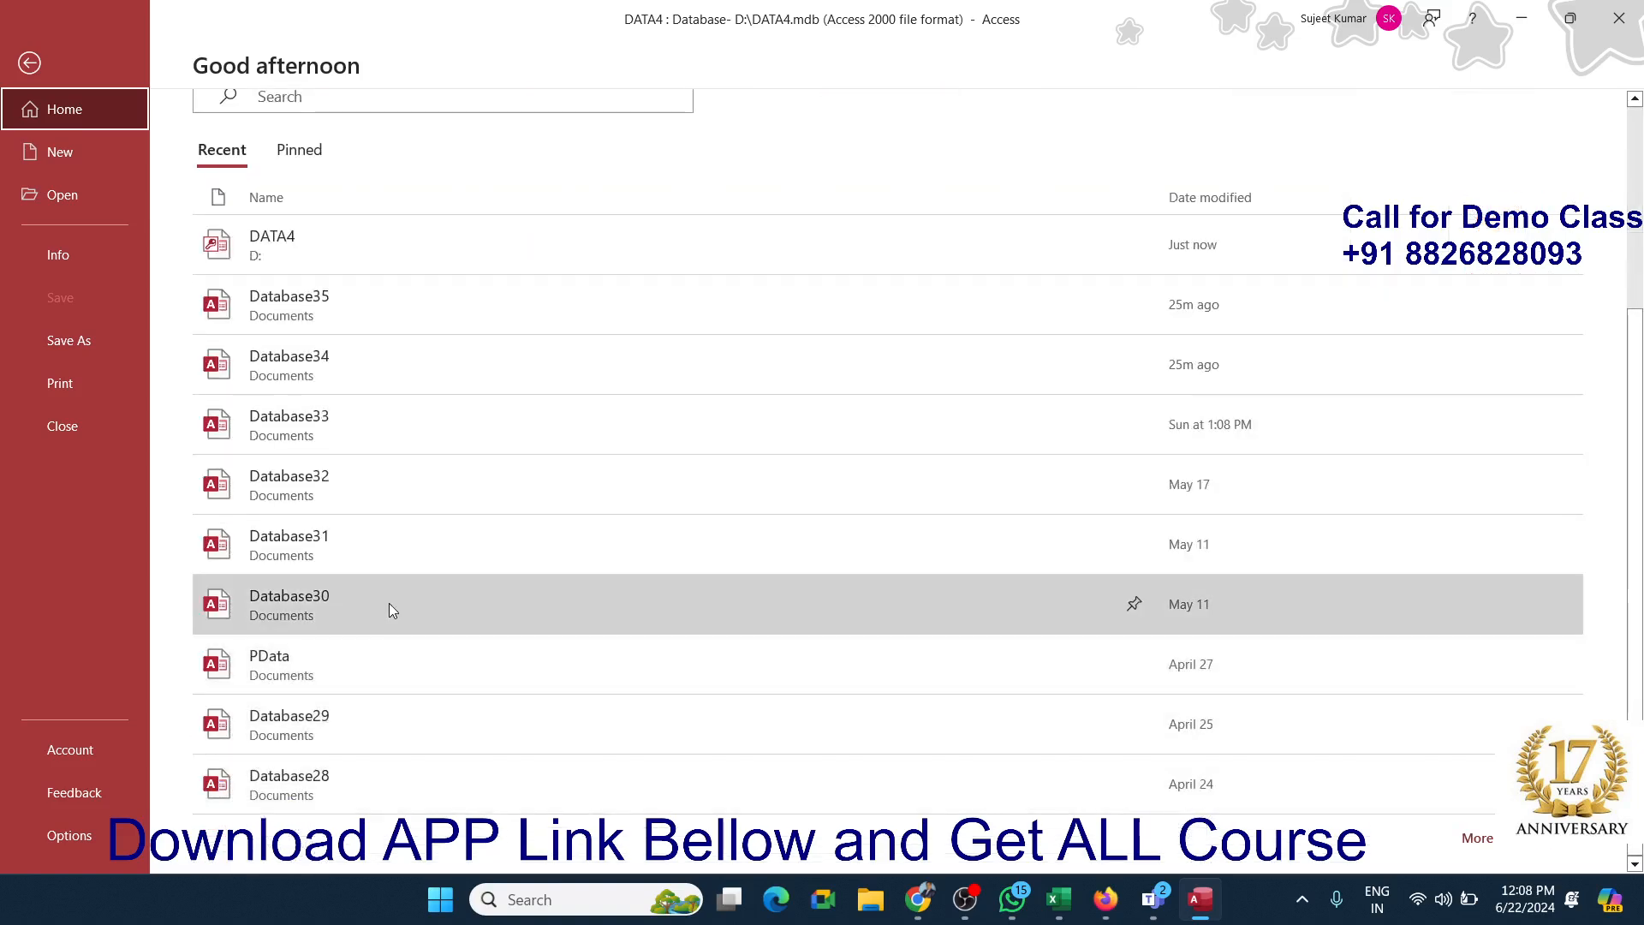
key(Escape)
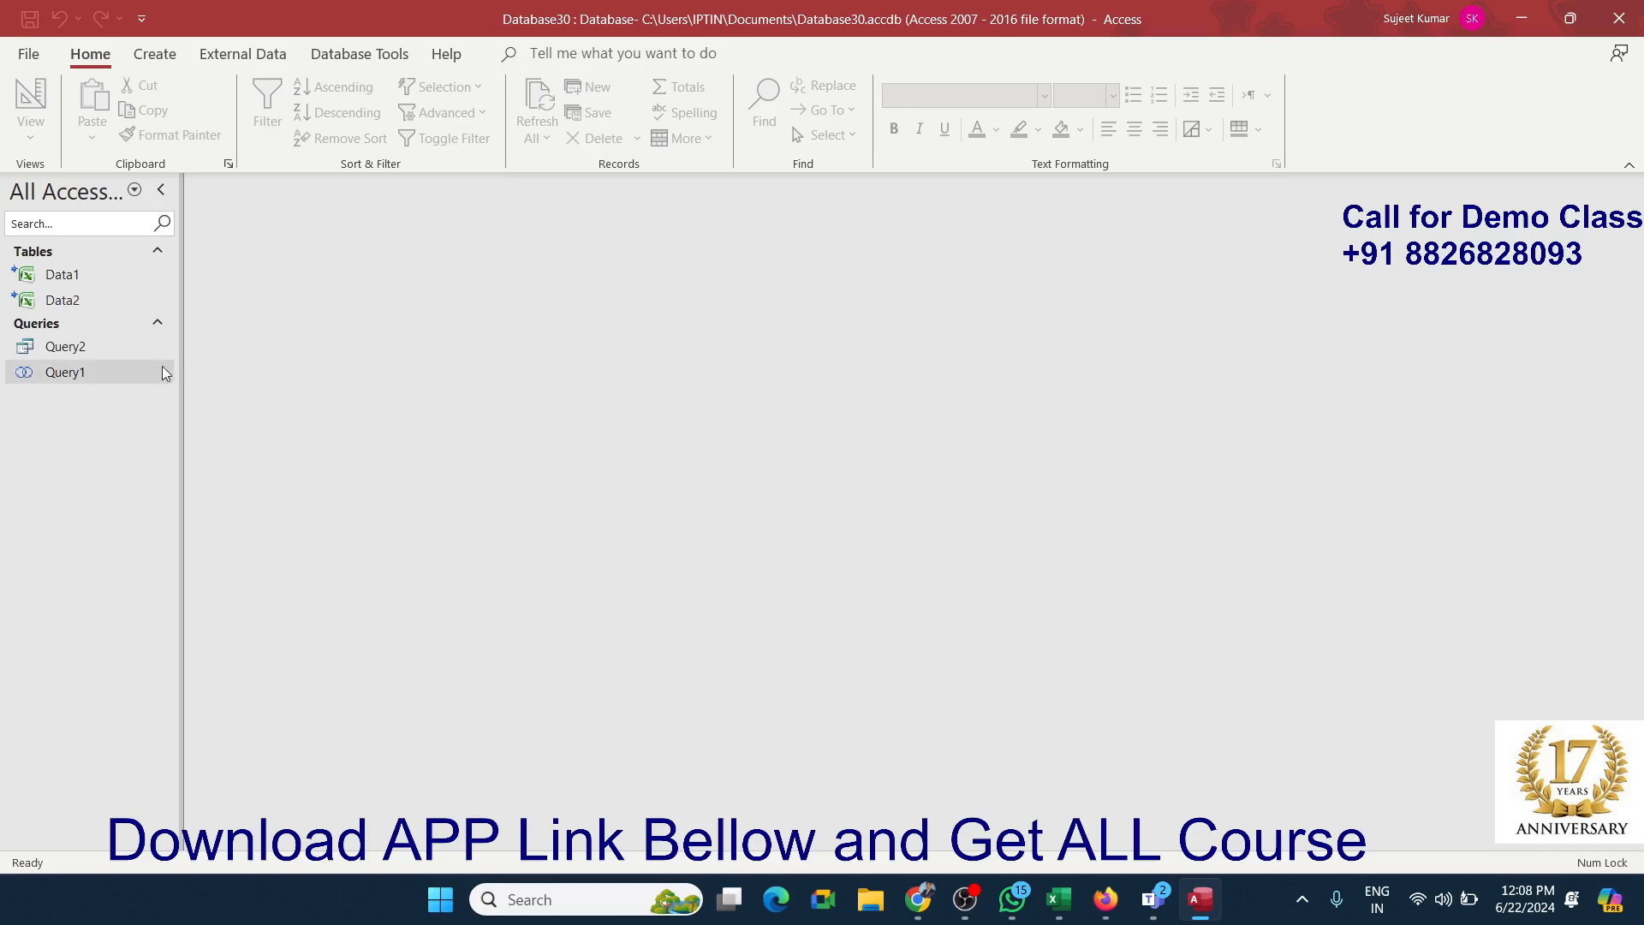
click(60, 275)
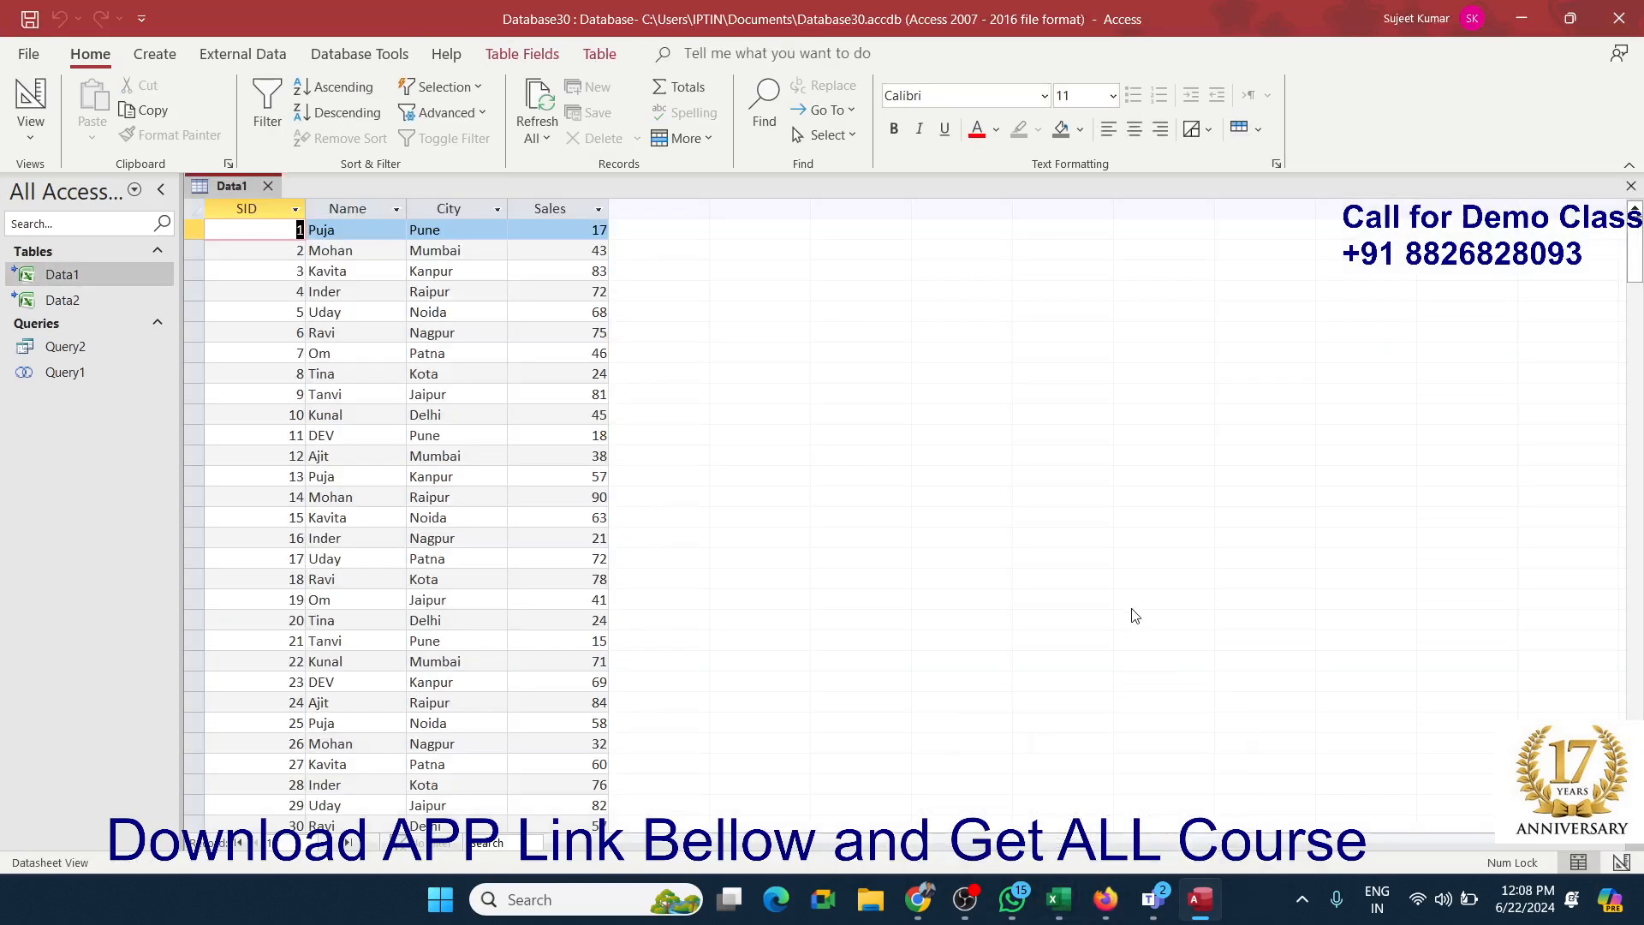
click(570, 355)
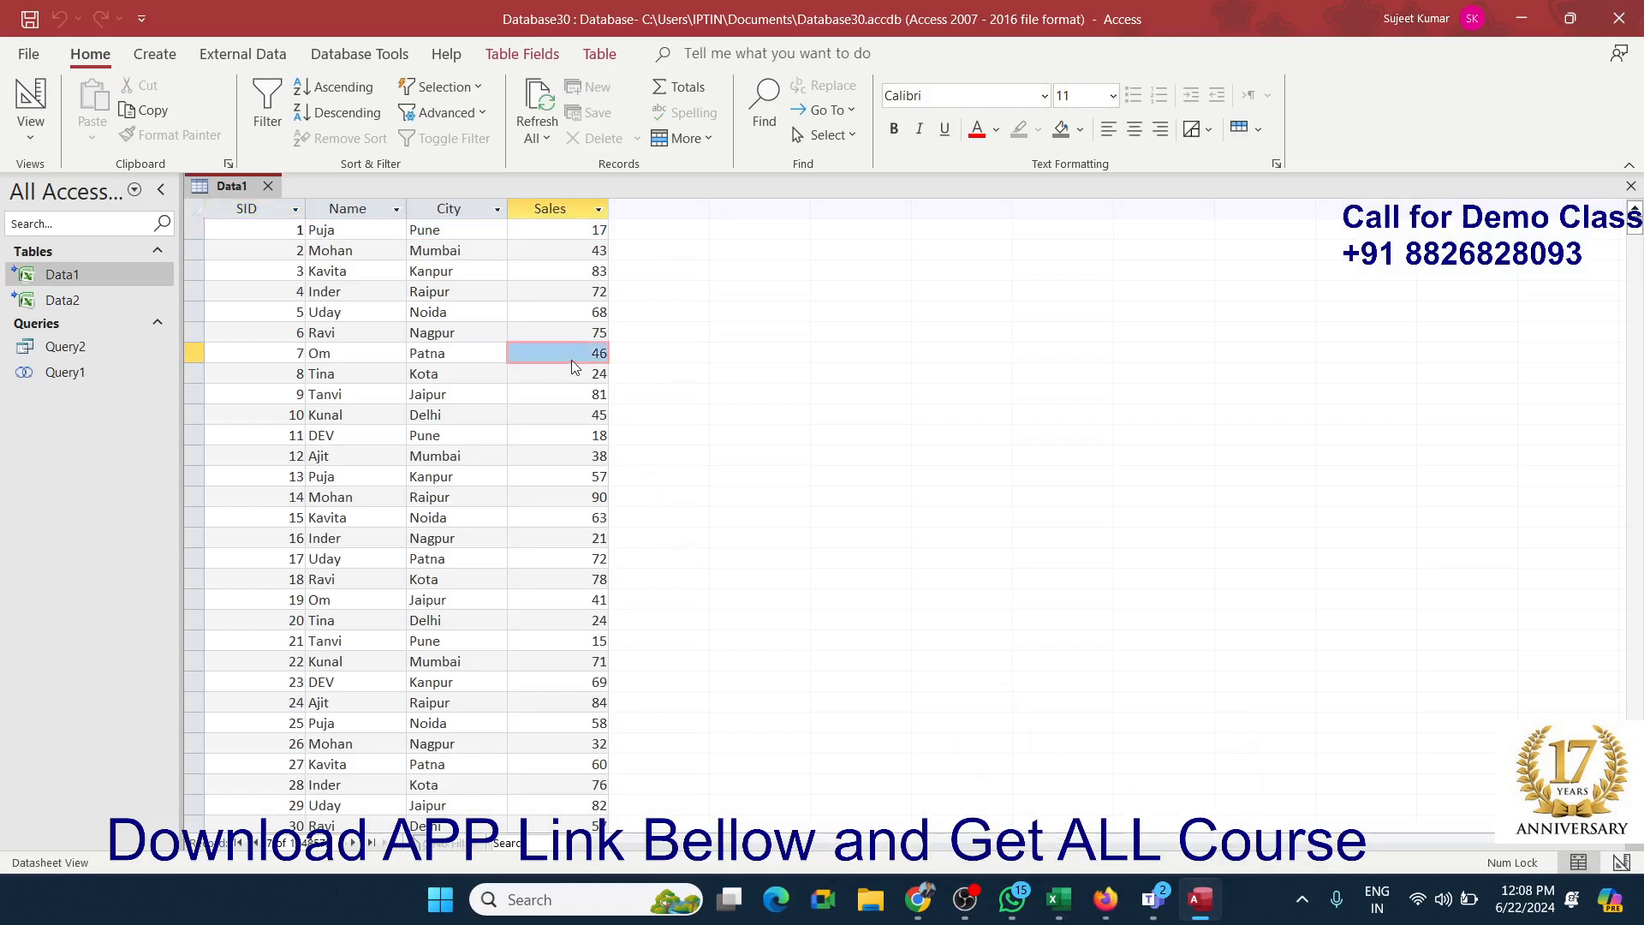
click(73, 351)
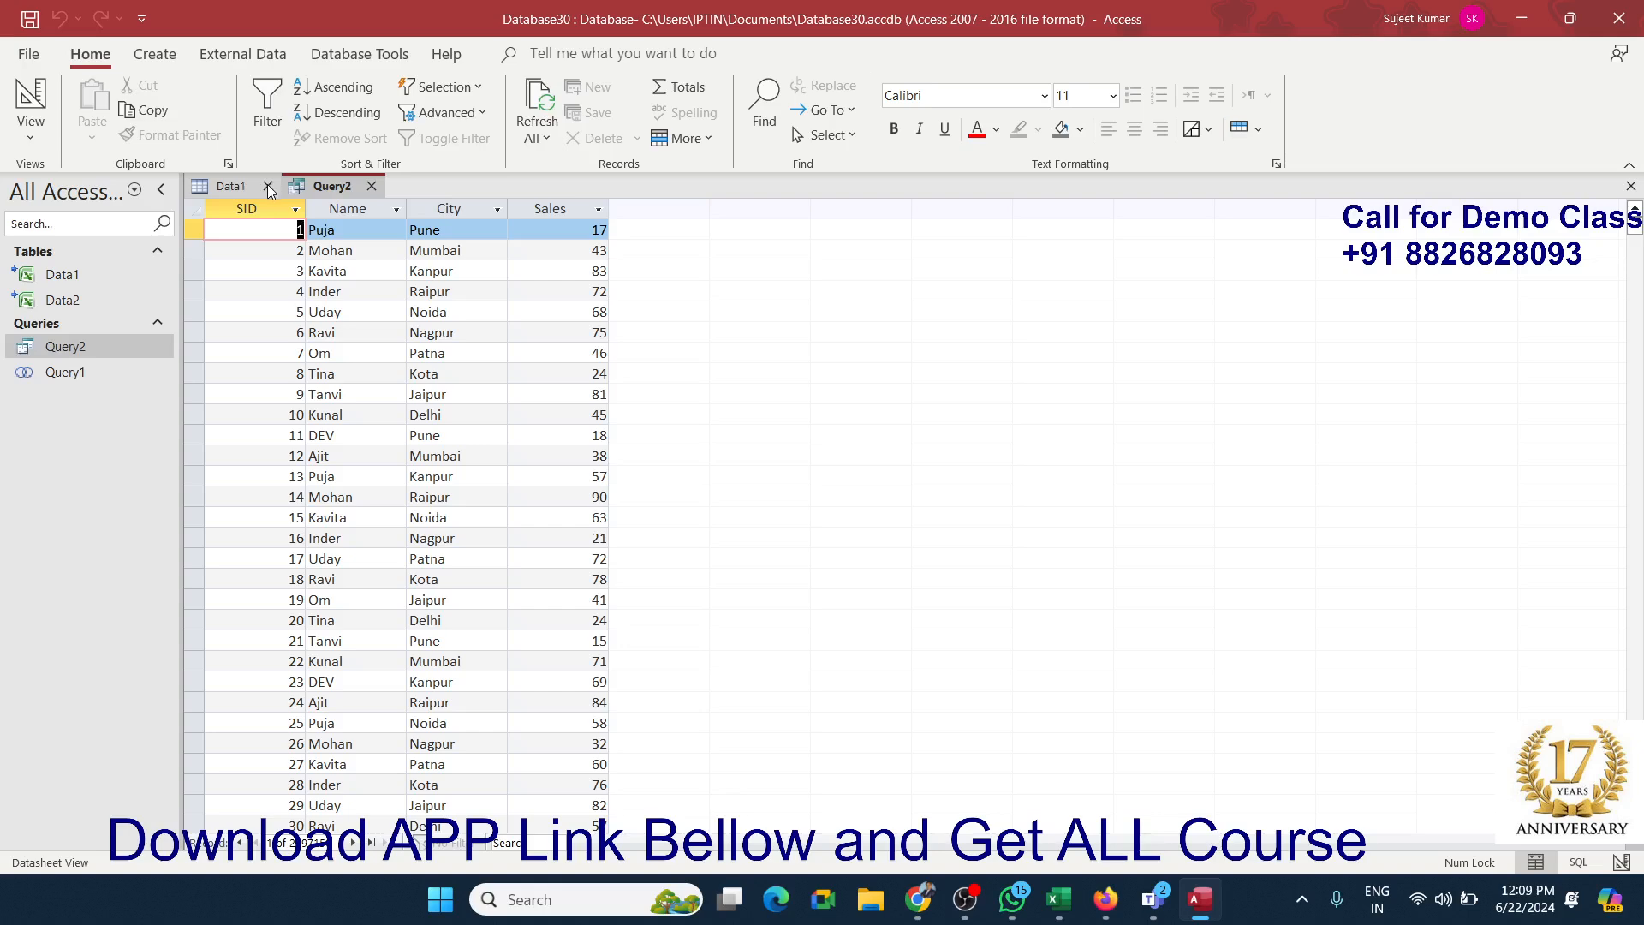
click(1619, 18)
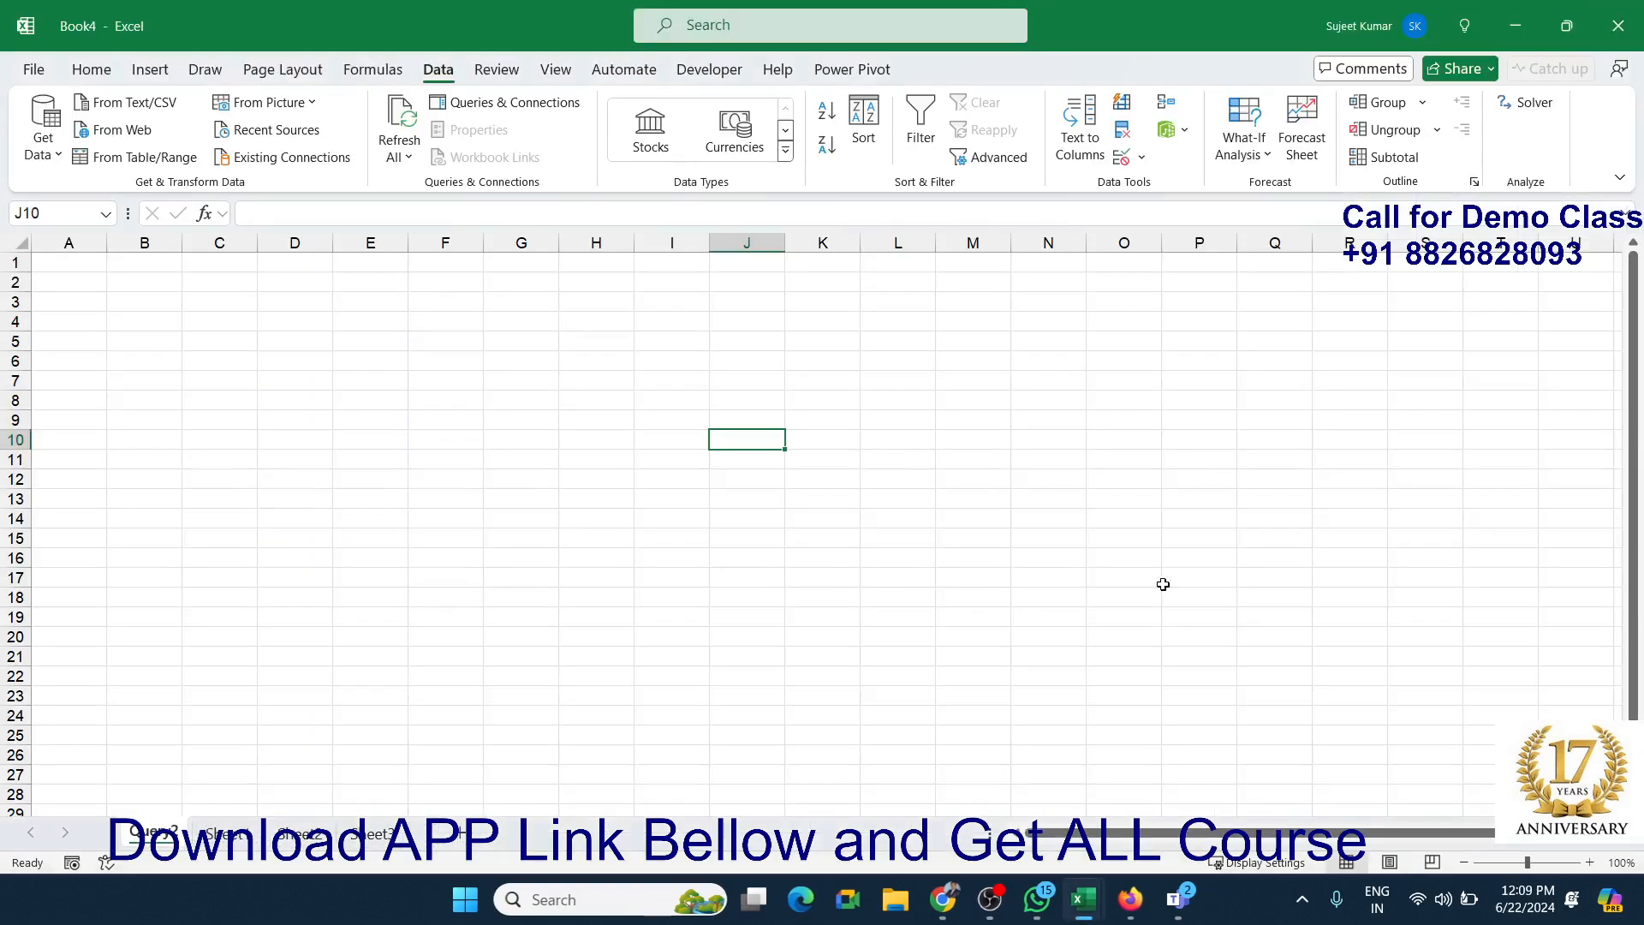
mouse_move(1192, 921)
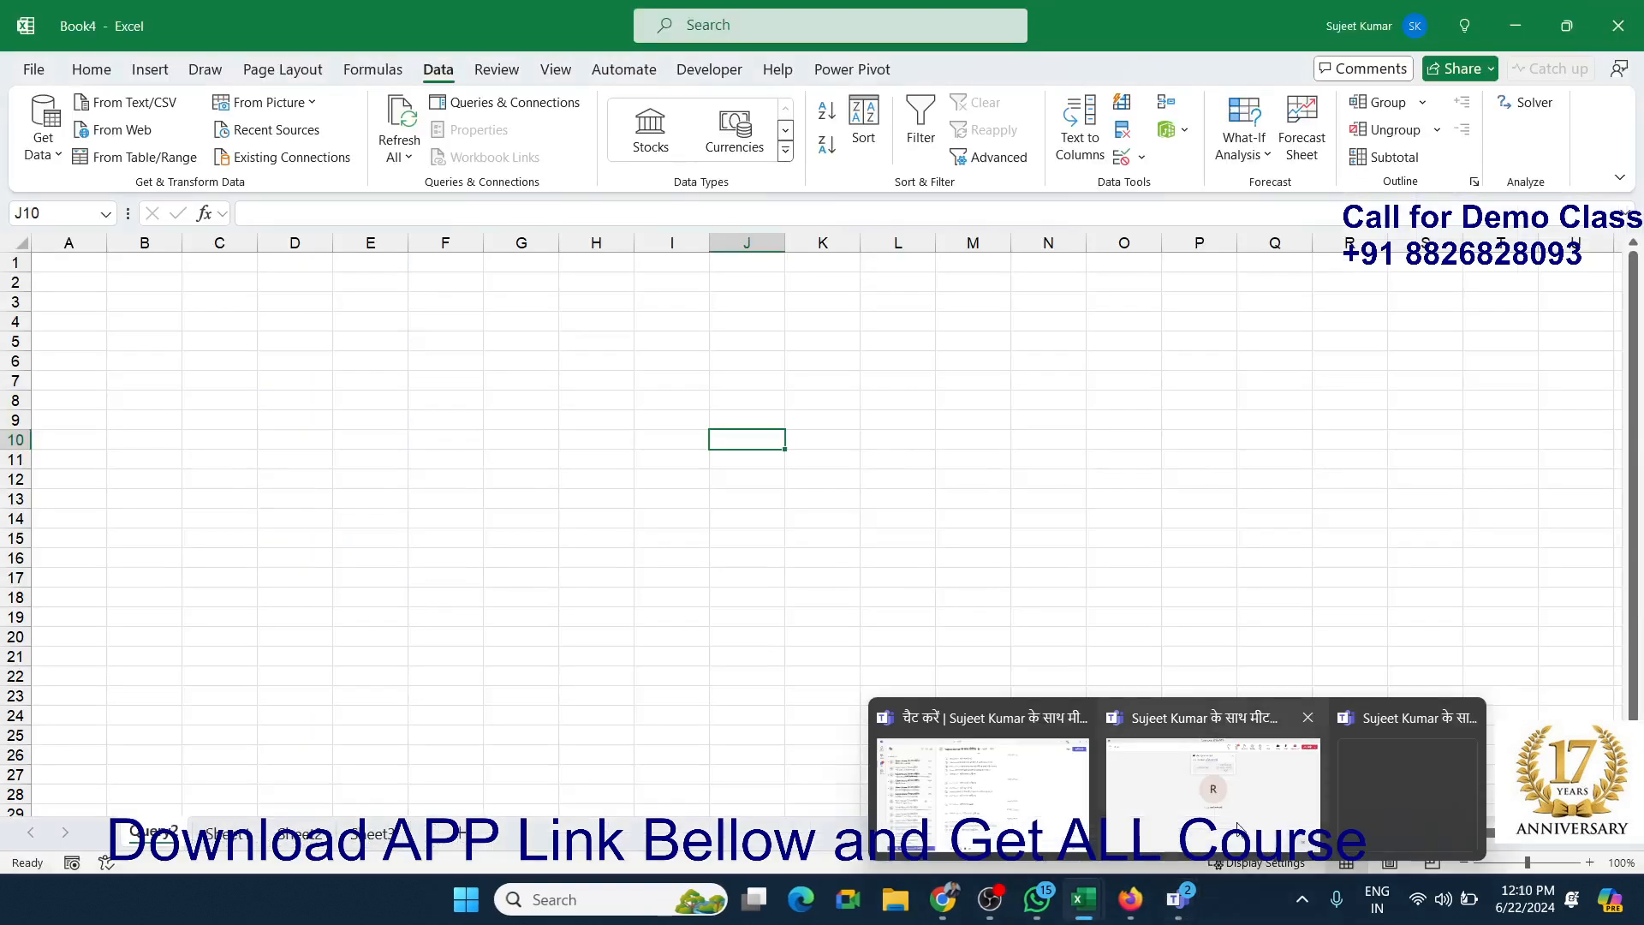
click(1195, 904)
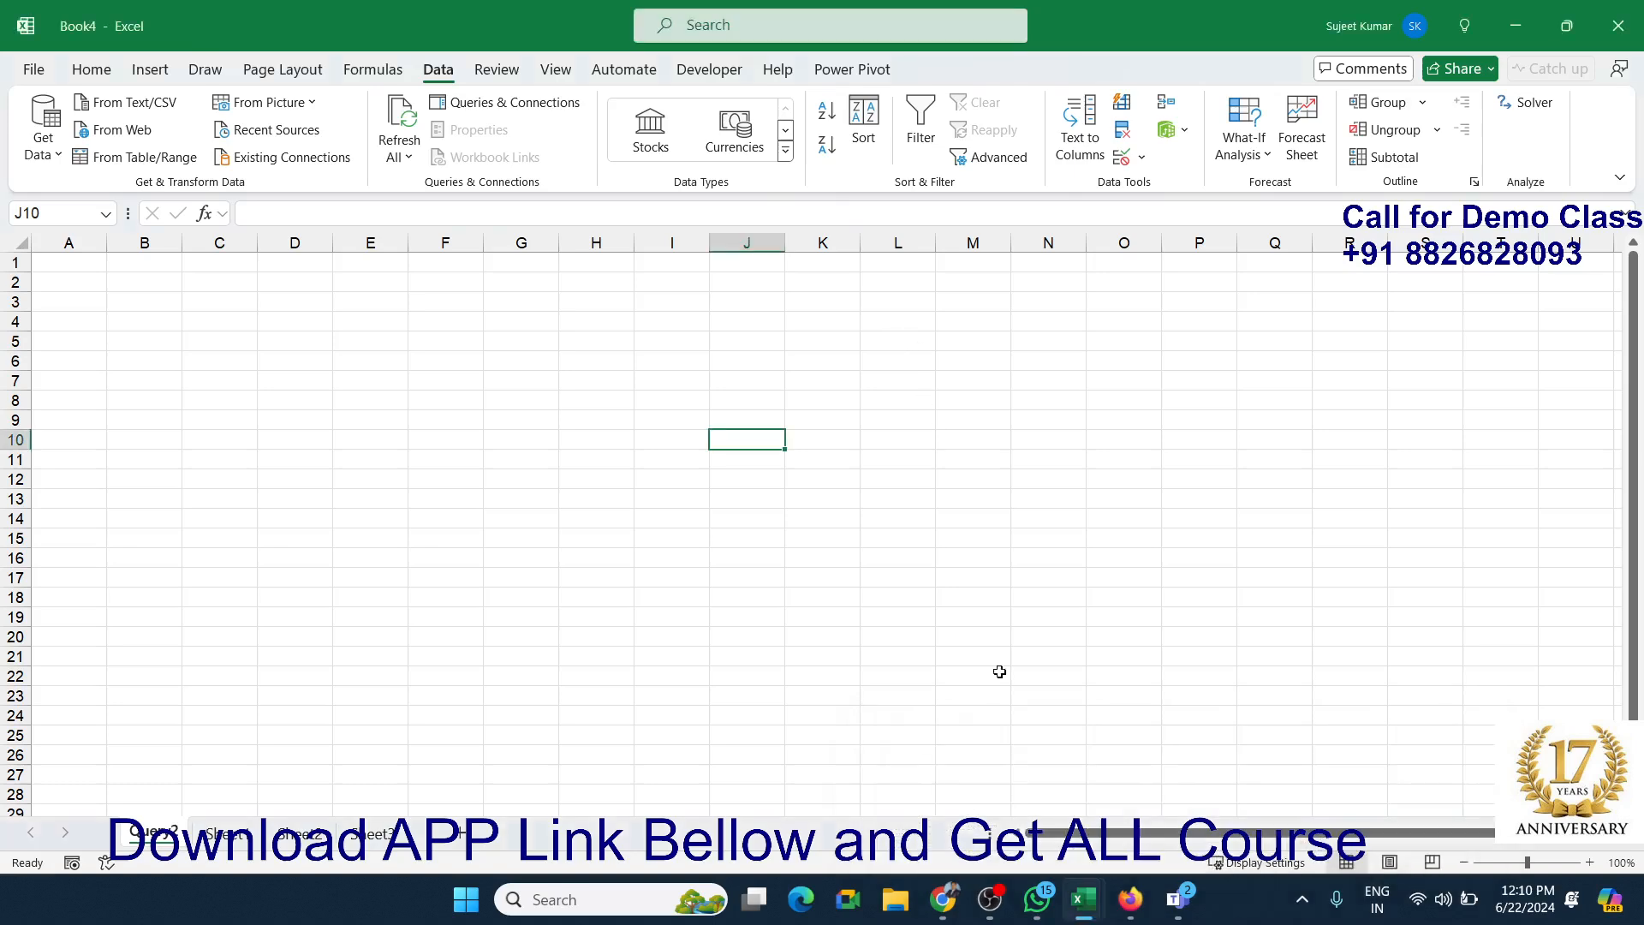
click(910, 846)
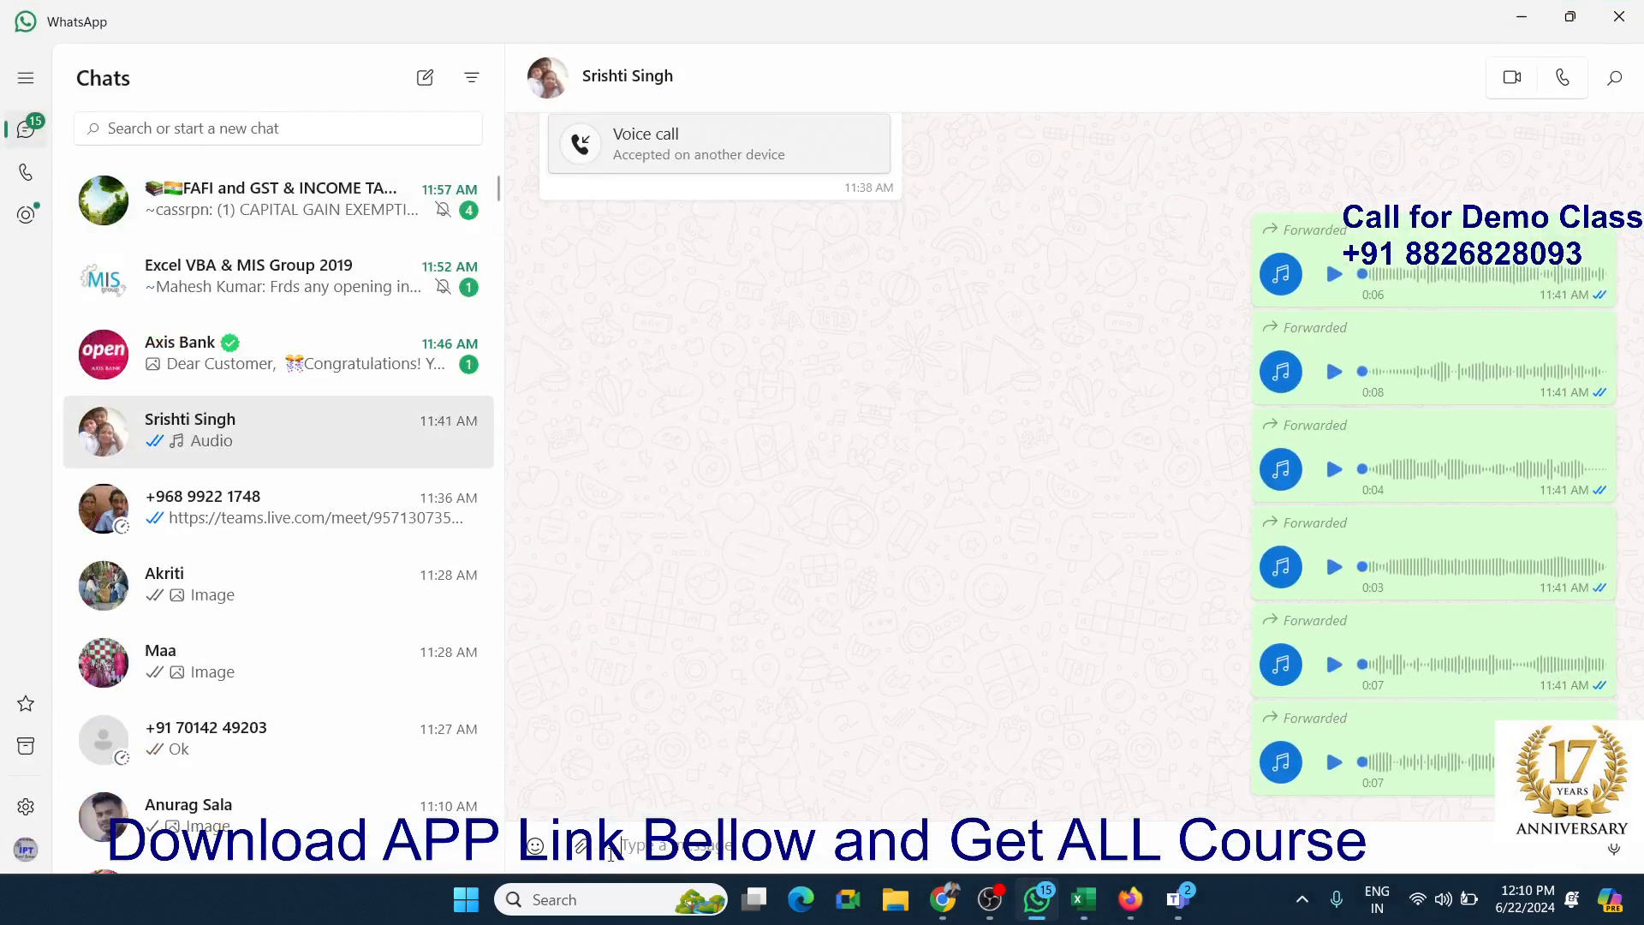
click(582, 846)
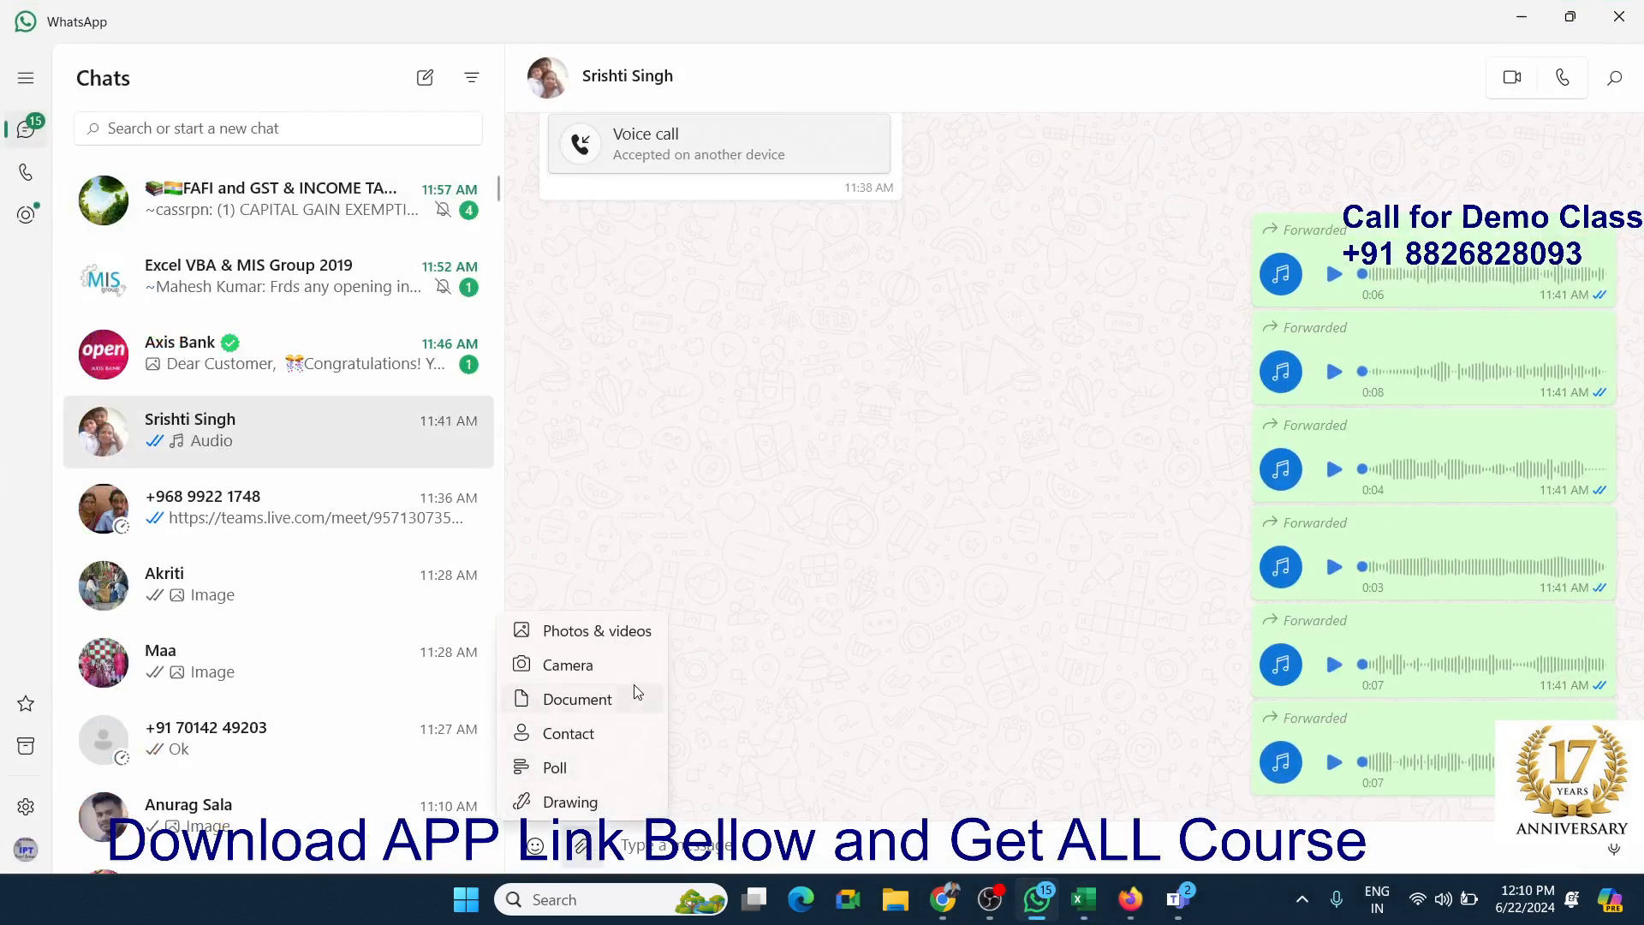
click(603, 698)
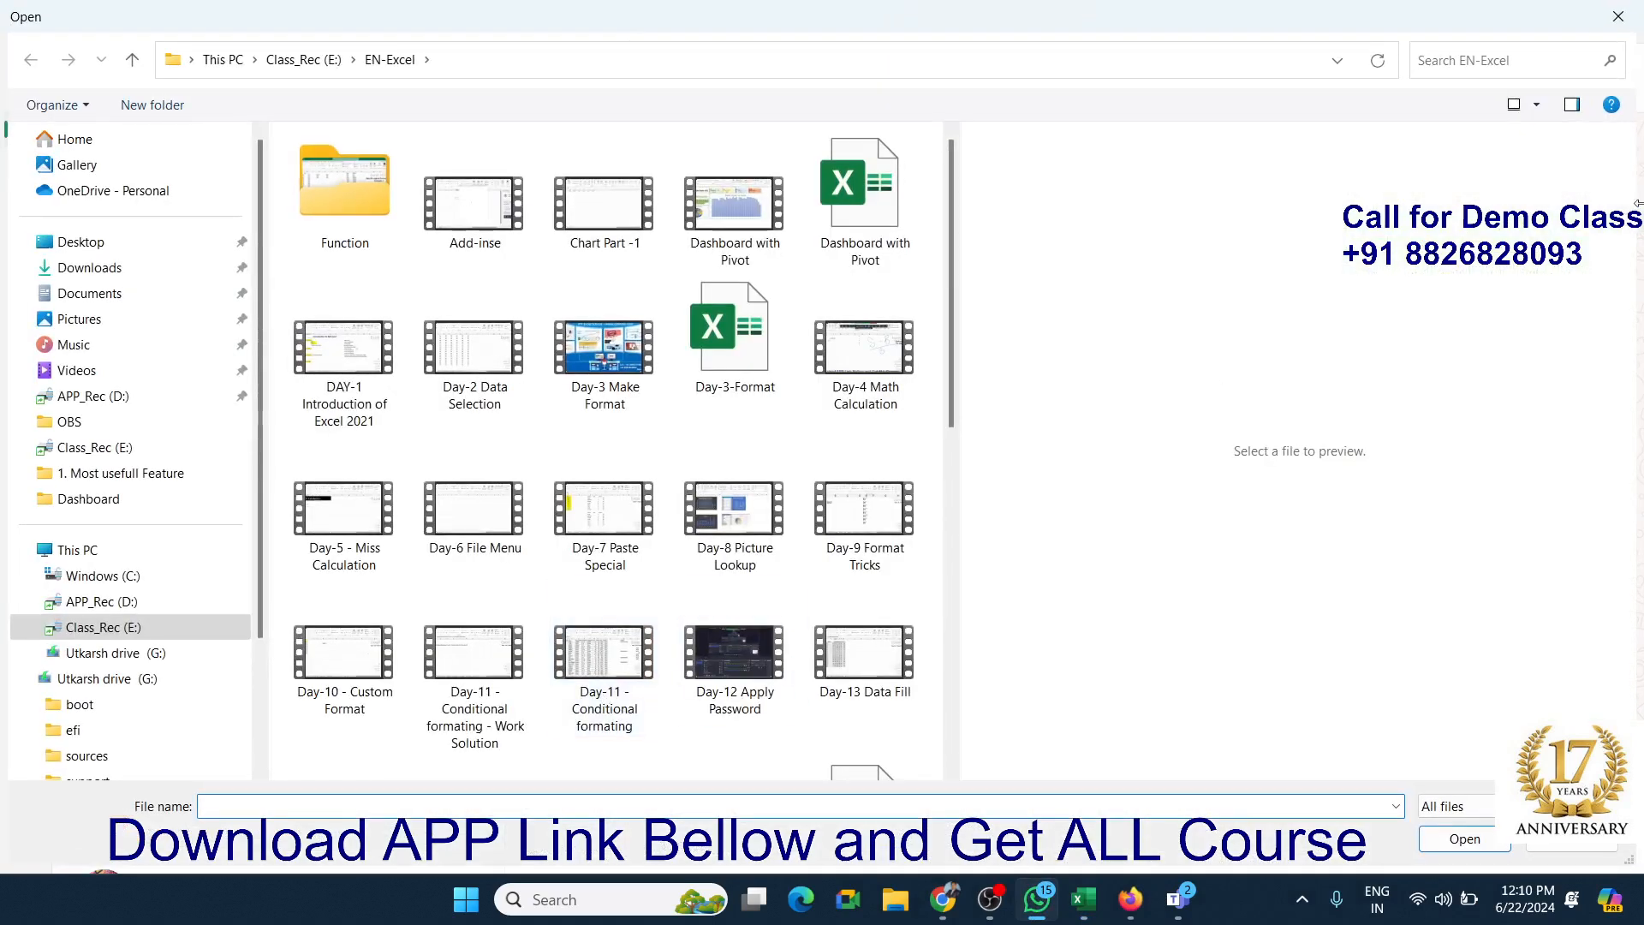
click(1546, 844)
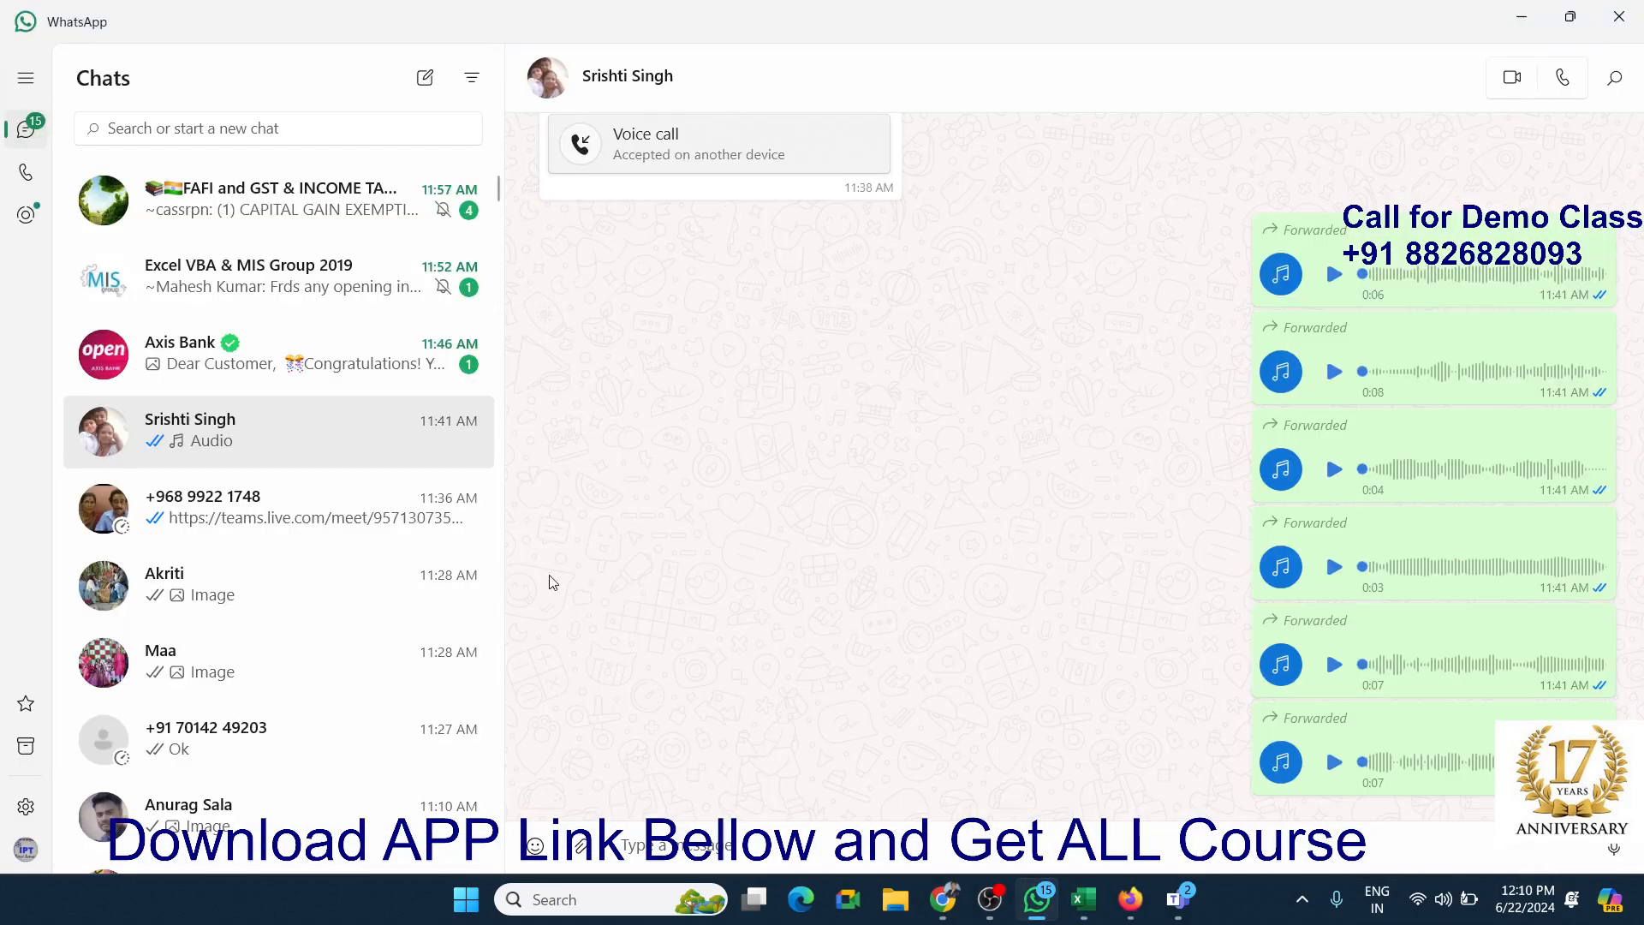
Step: Open the WhatsApp chat containing the Teams meeting link, start attaching a document, and look through the EN-Excel and OBS folders
click(292, 521)
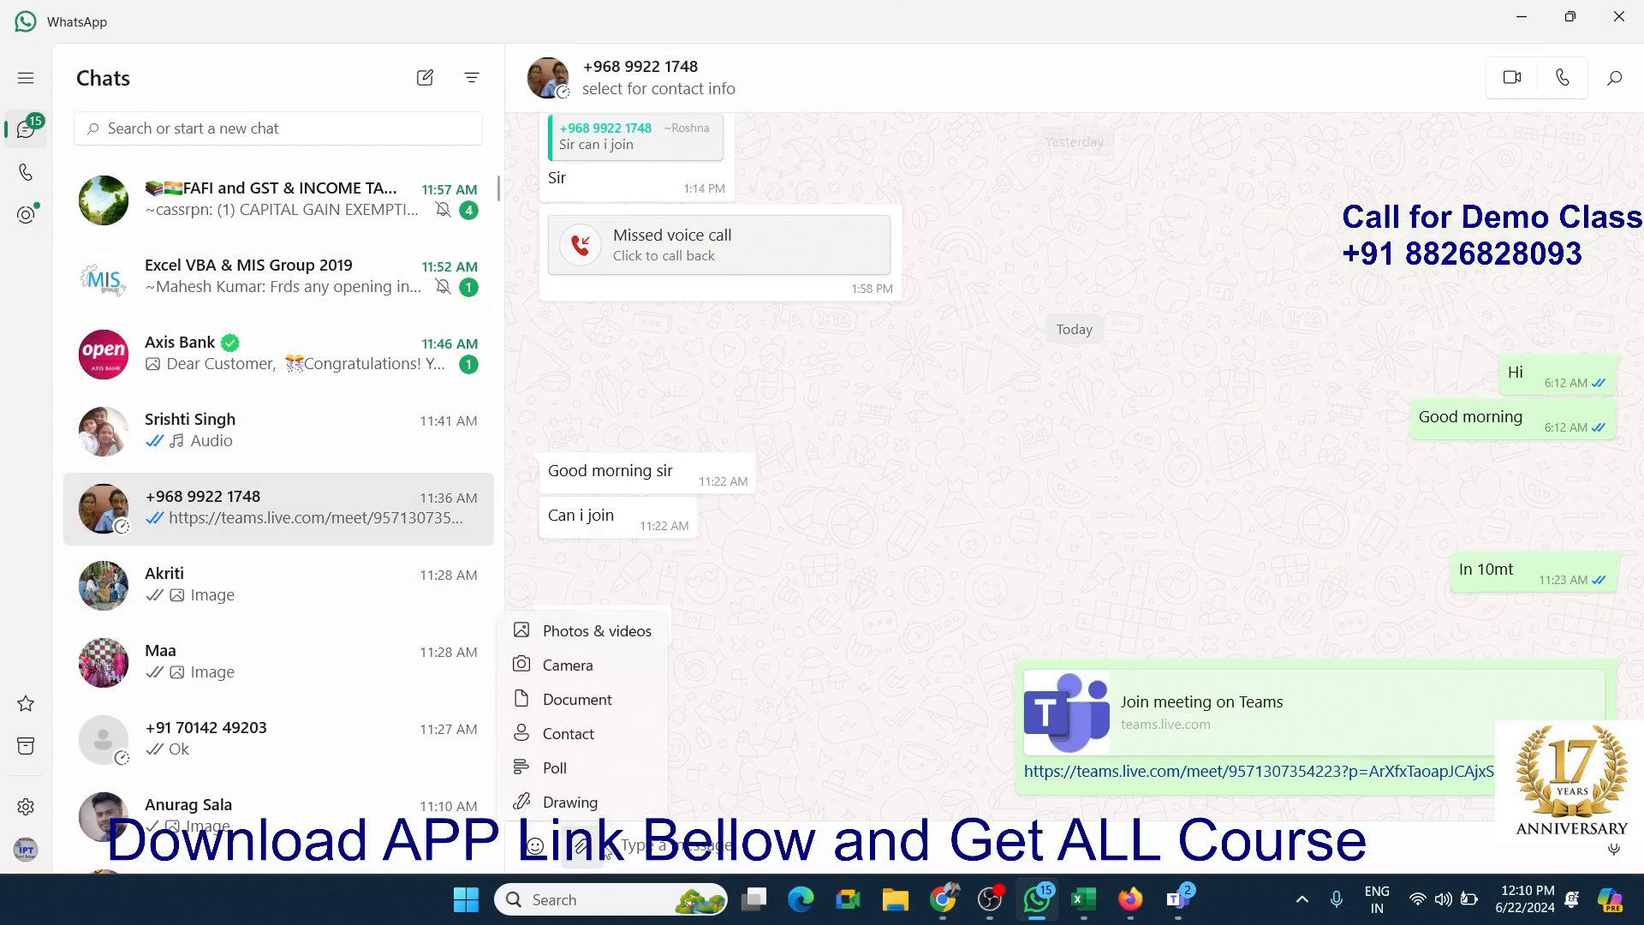
click(590, 698)
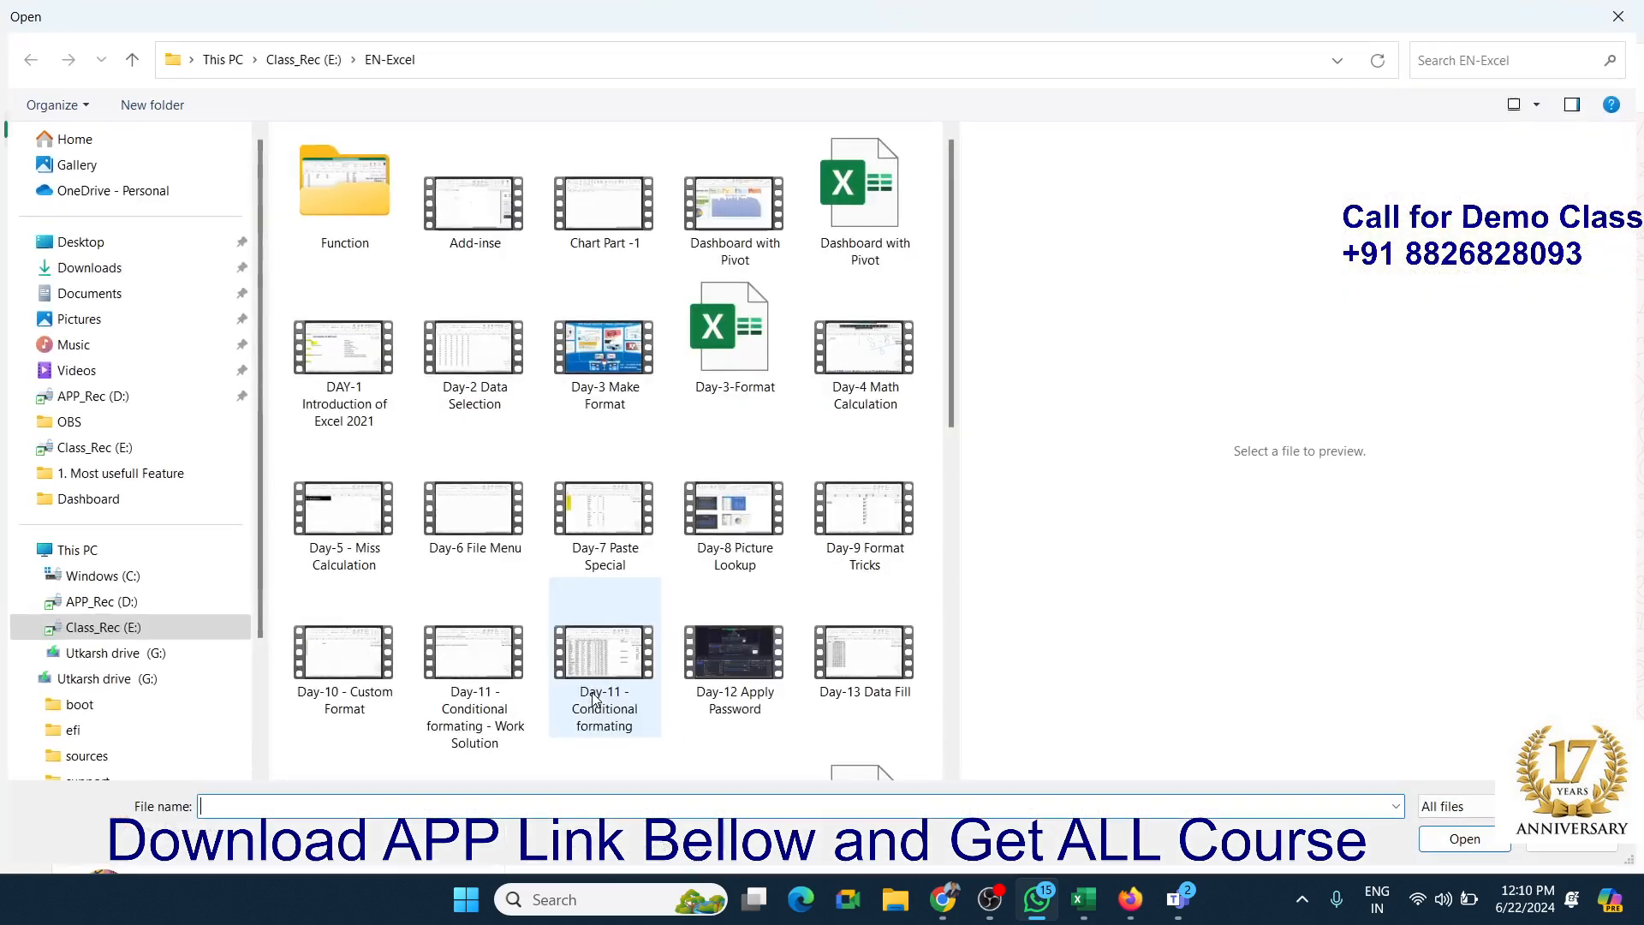
drag(952, 234, 948, 650)
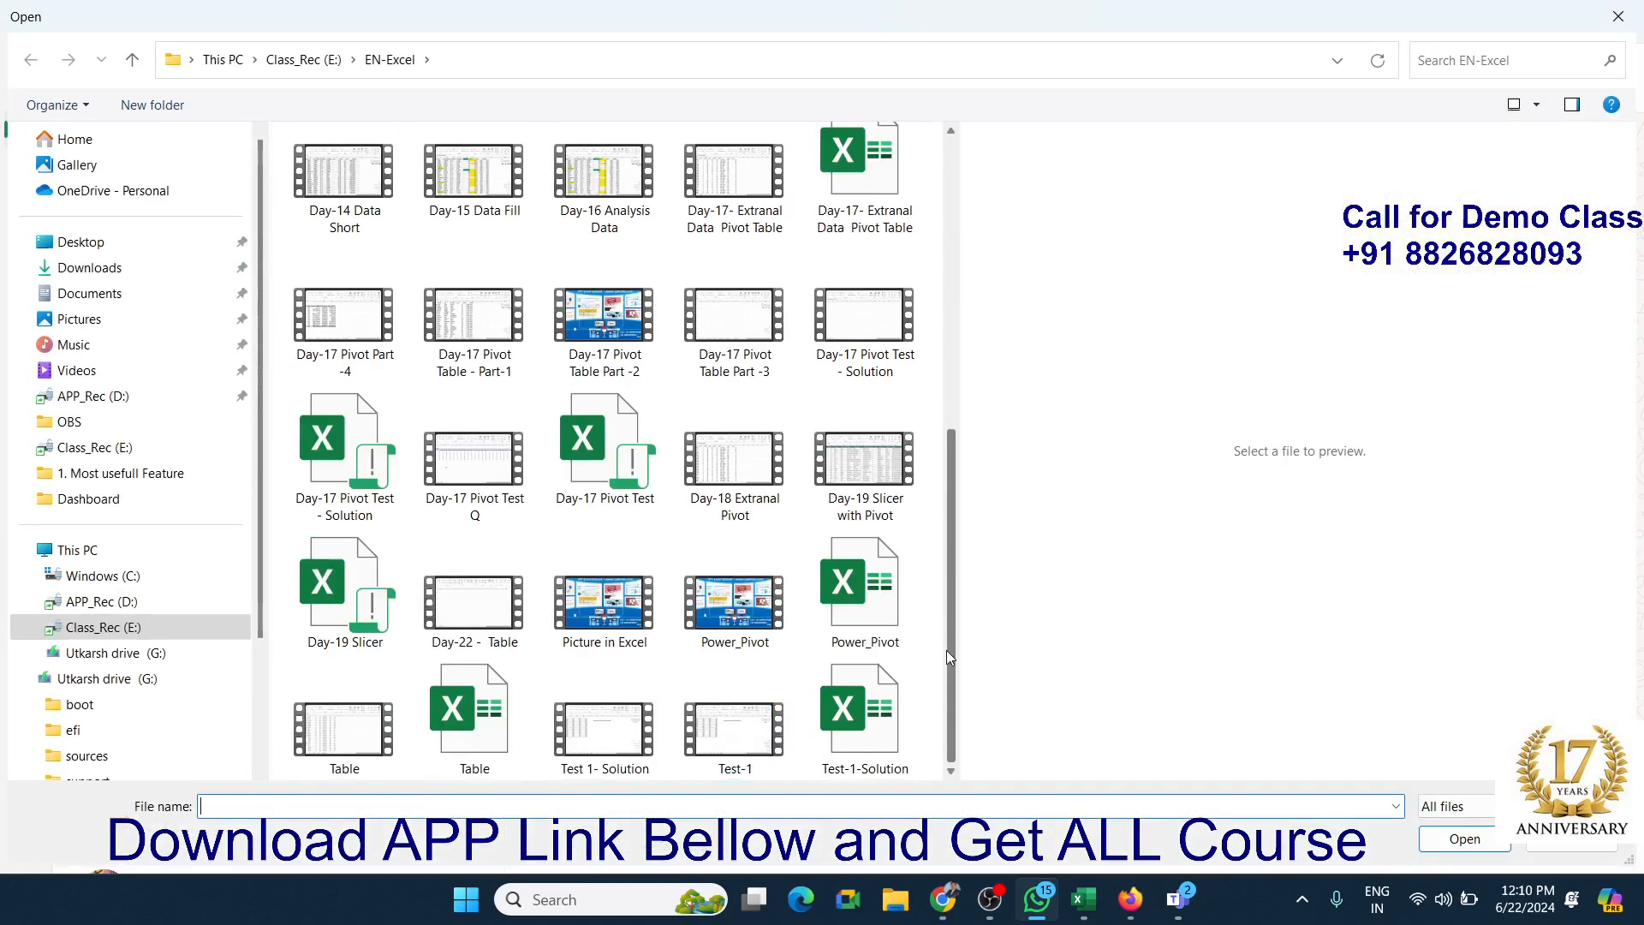
click(115, 424)
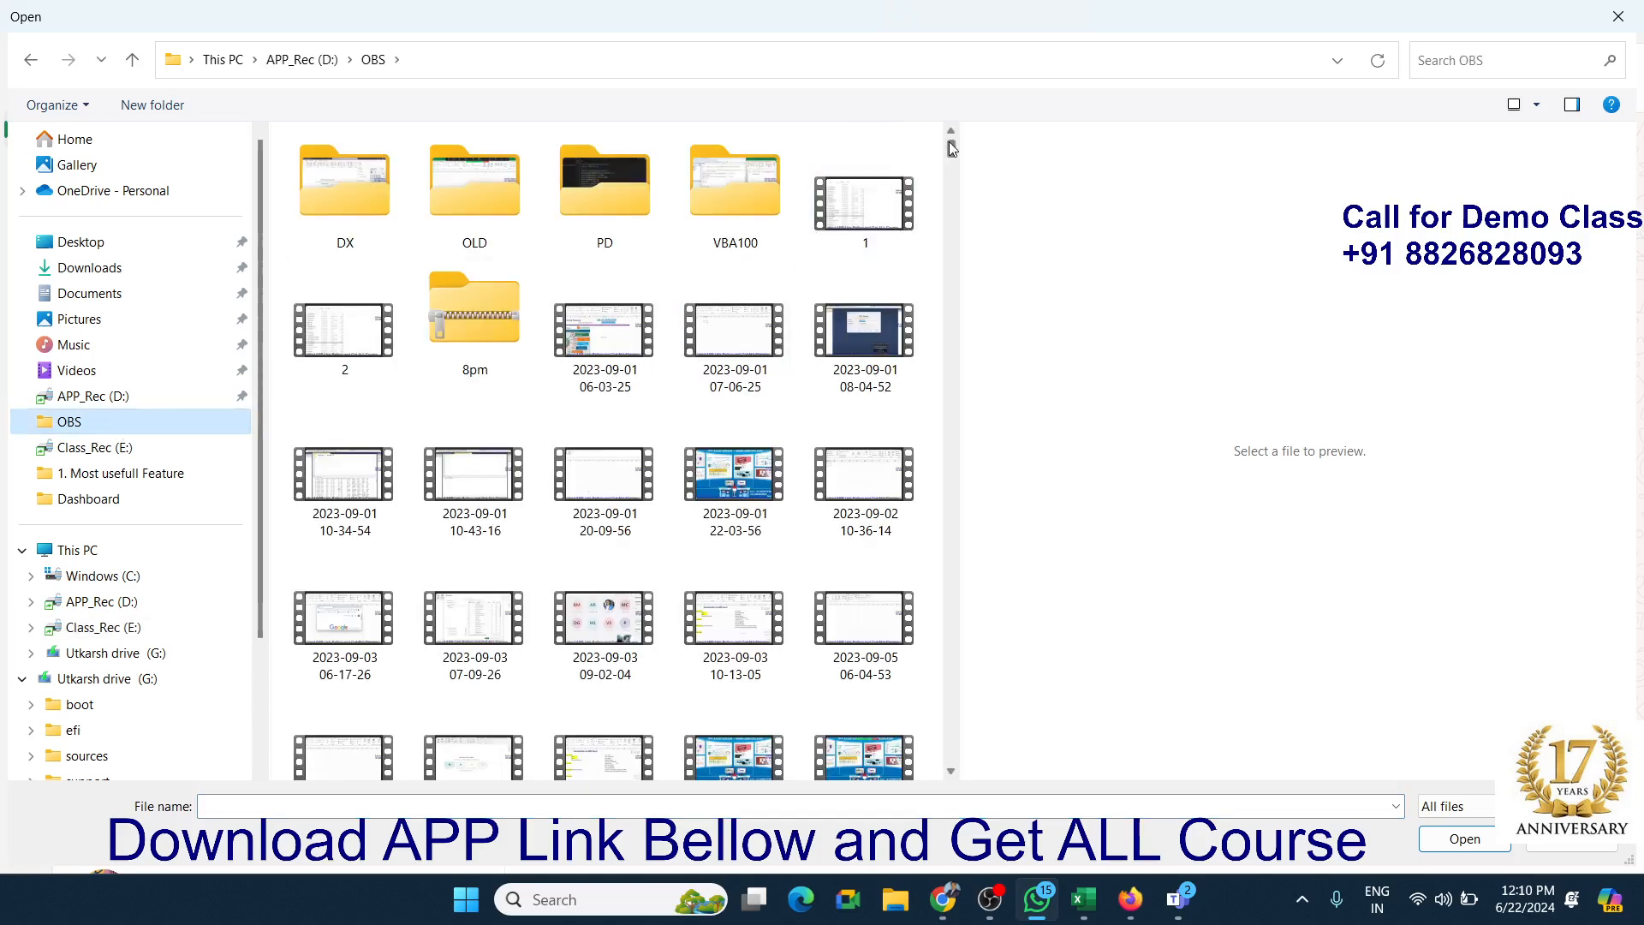
drag(951, 150, 957, 779)
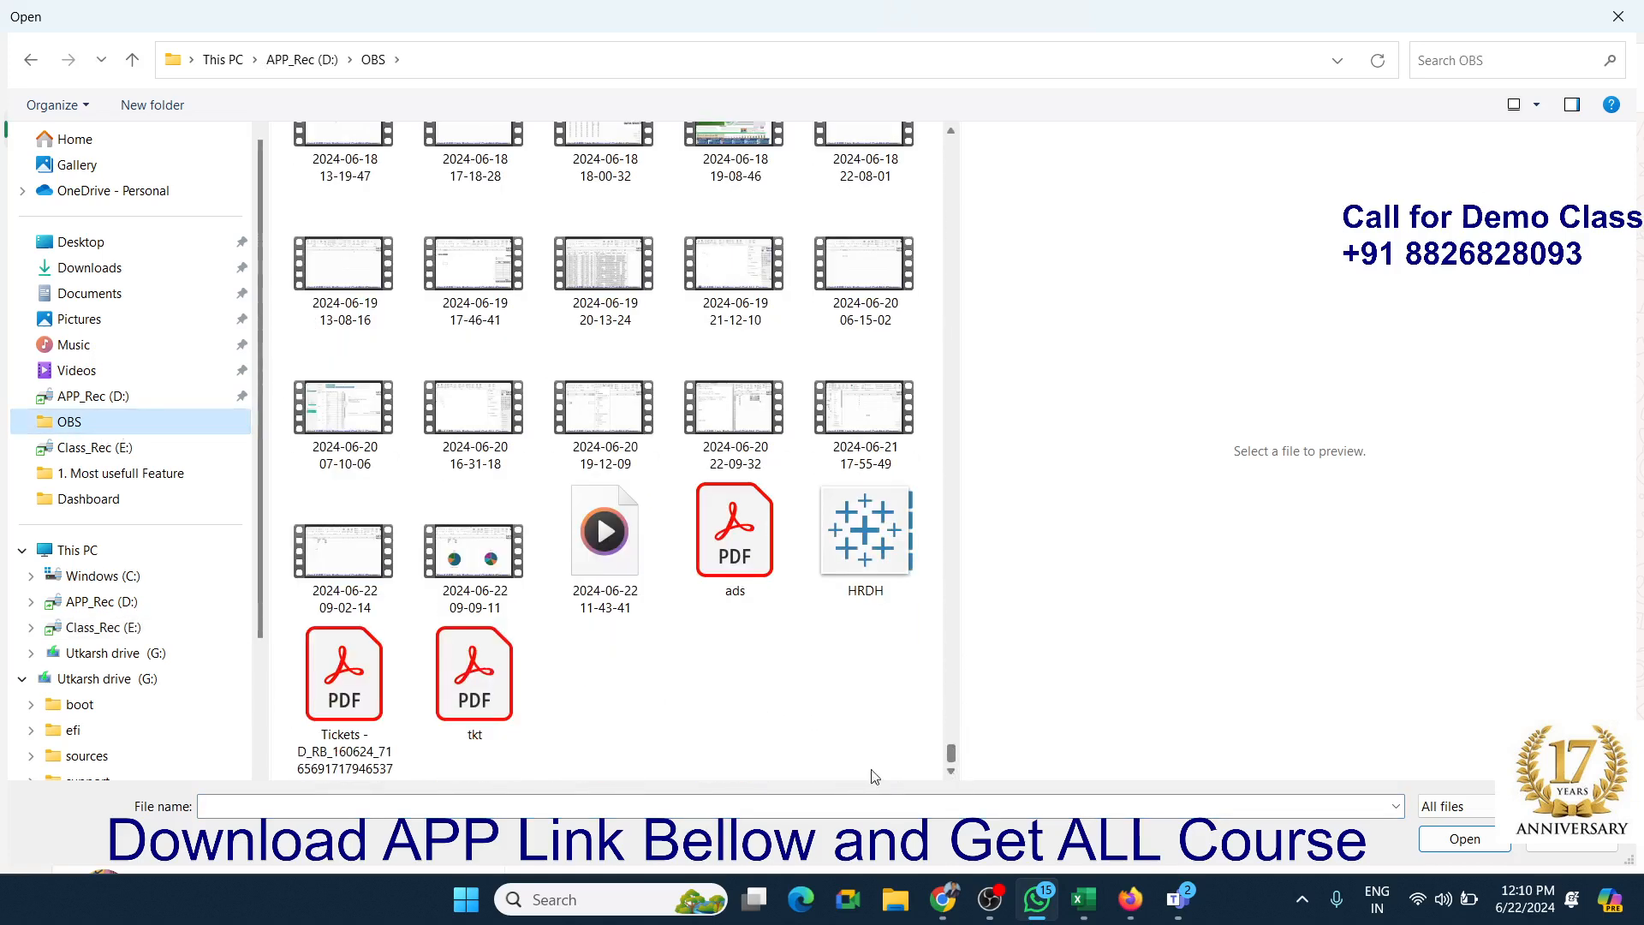
click(601, 532)
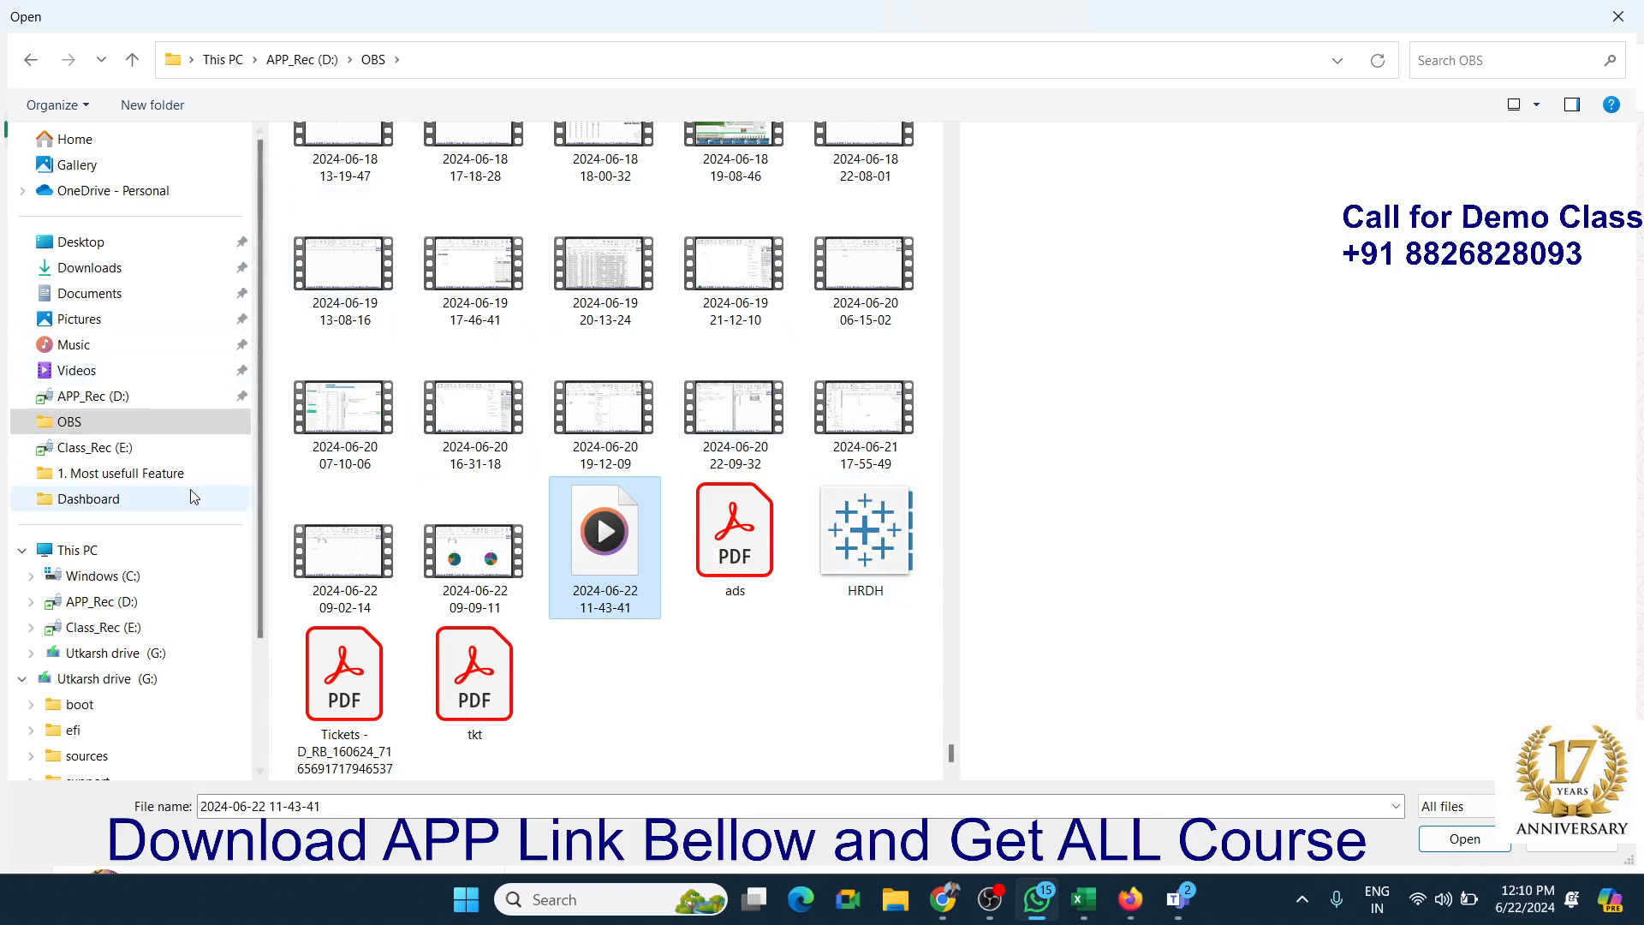
Step: Send the BI-Table Excel workbook from drive D in the chat and minimize WhatsApp
click(129, 602)
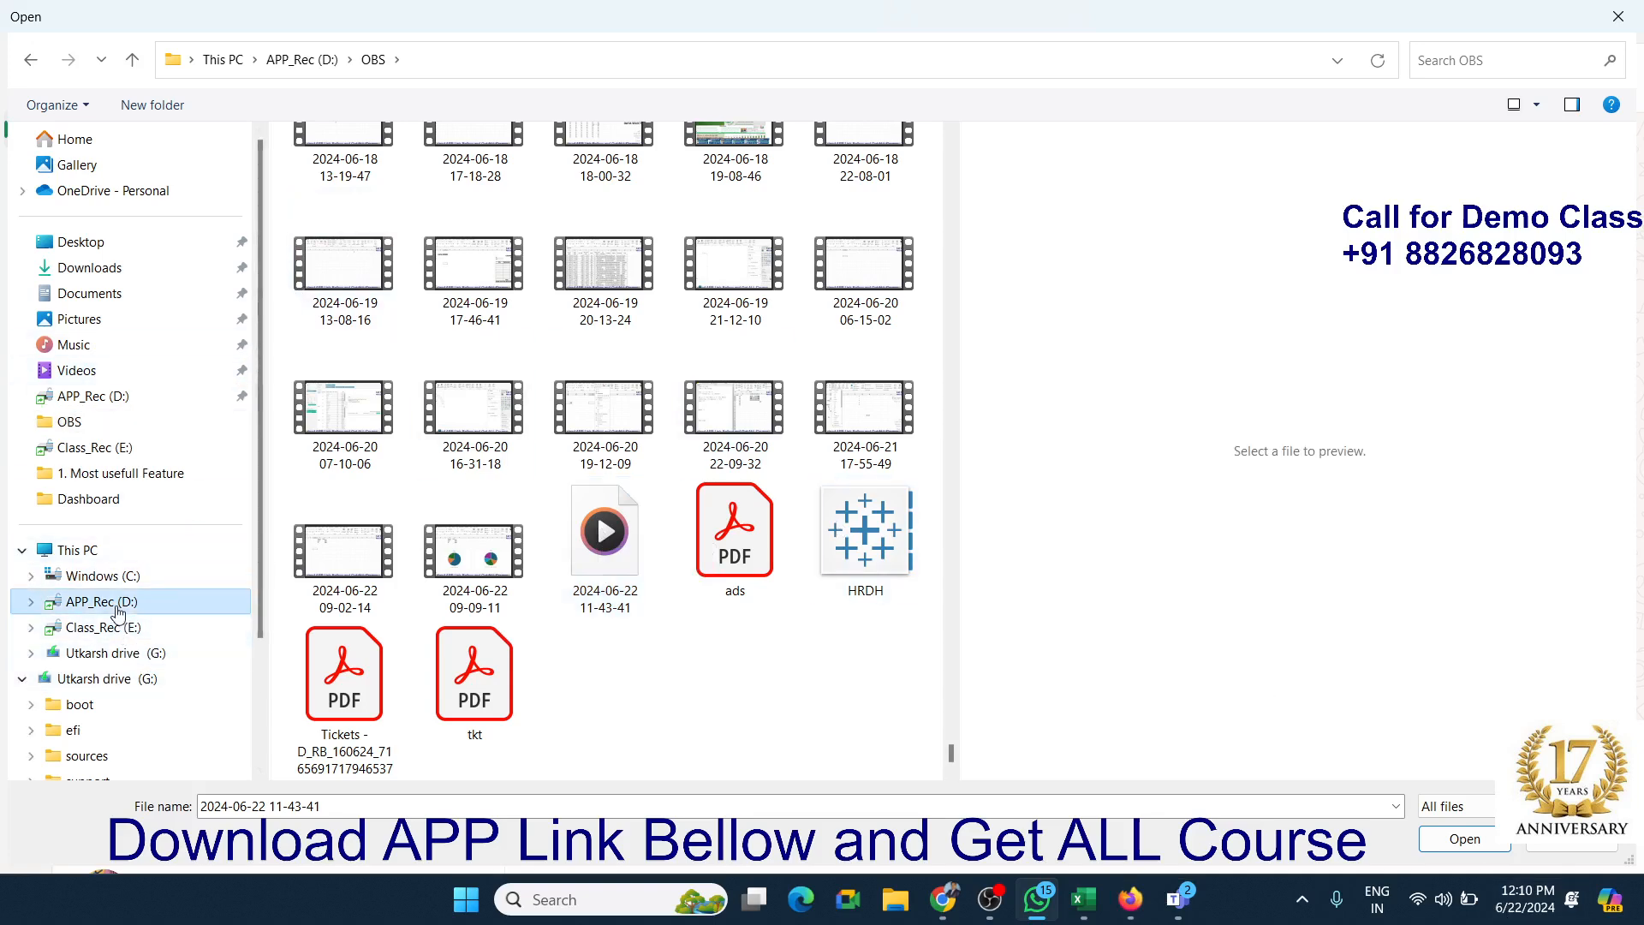
drag(950, 161, 991, 743)
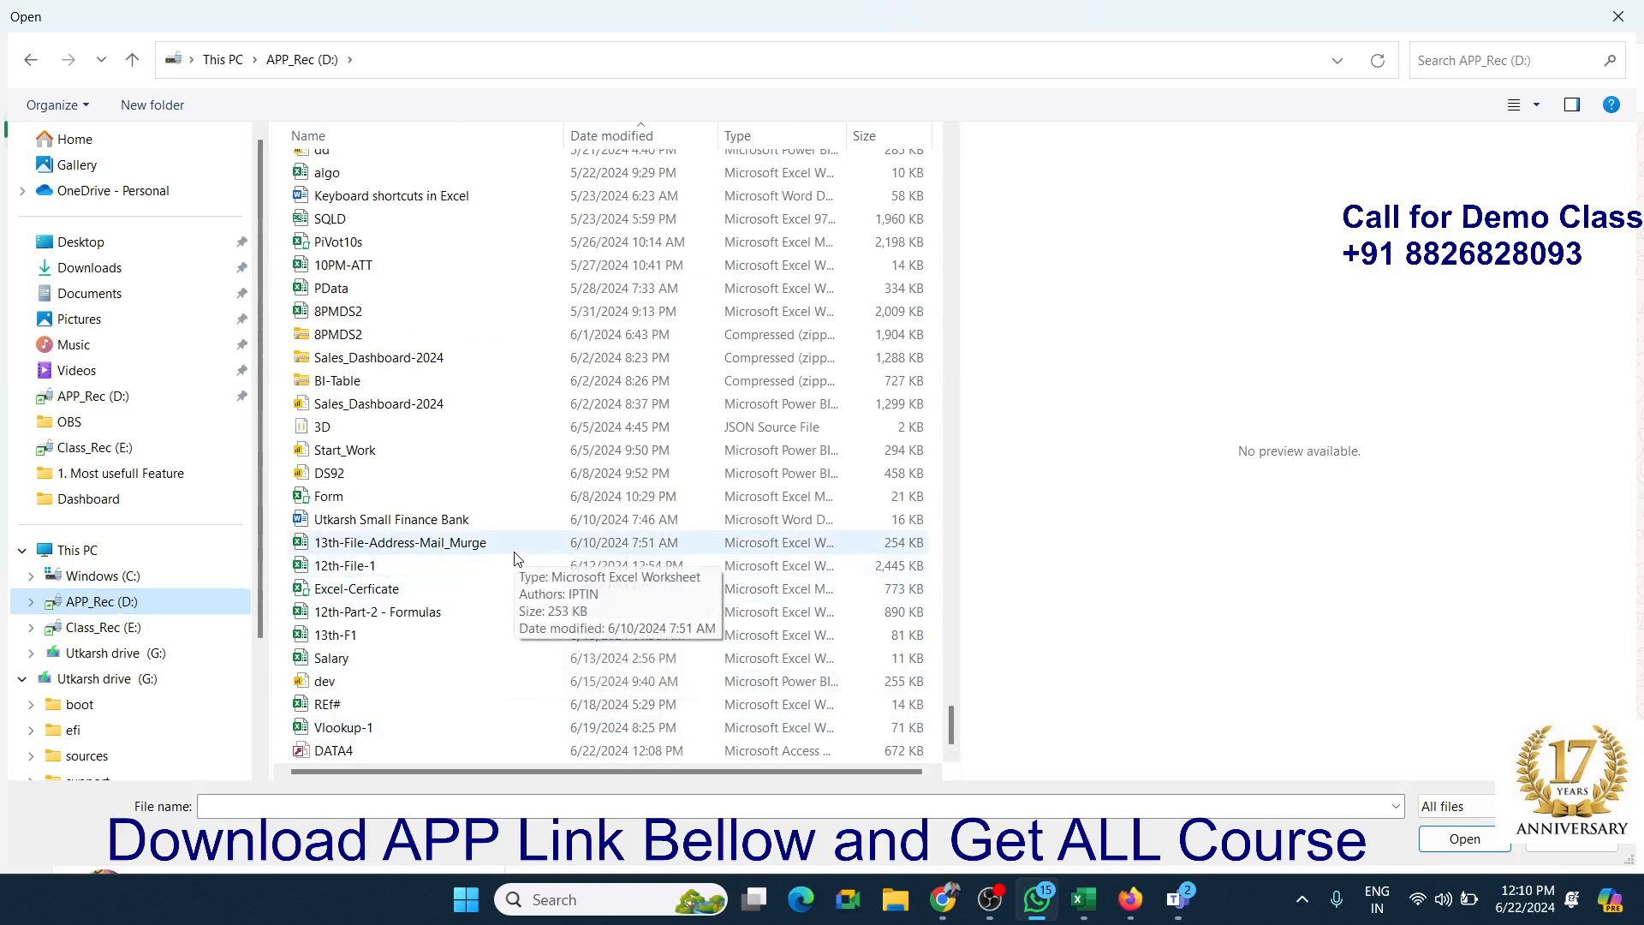
click(631, 542)
scroll(632, 540, up, 12)
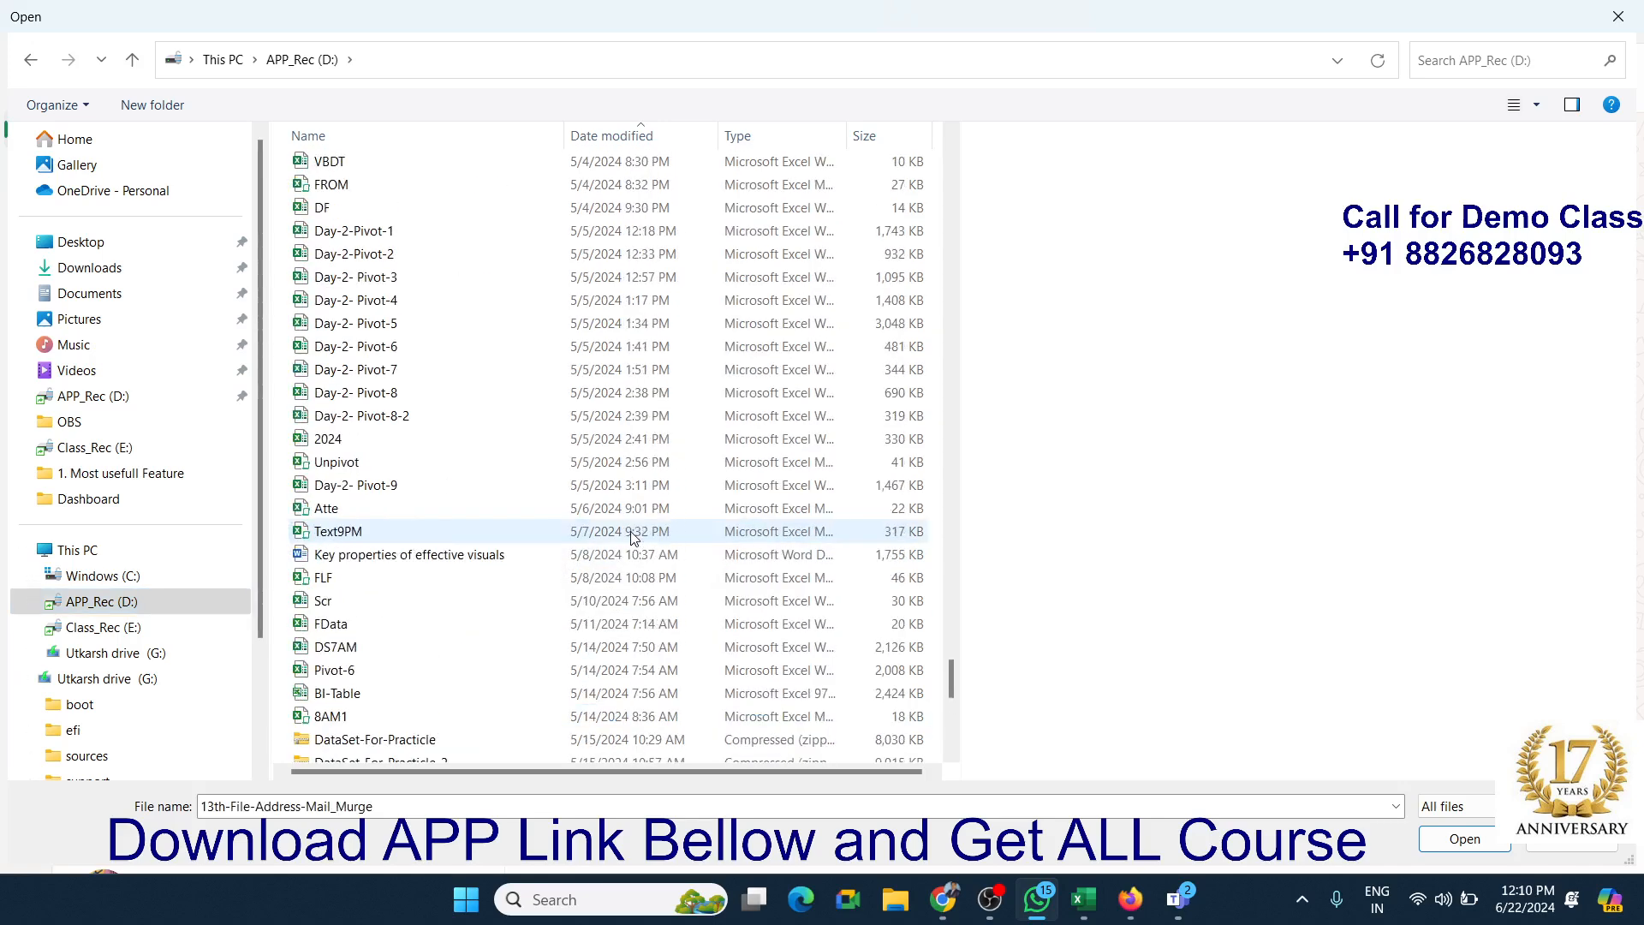
scroll(633, 538, up, 4)
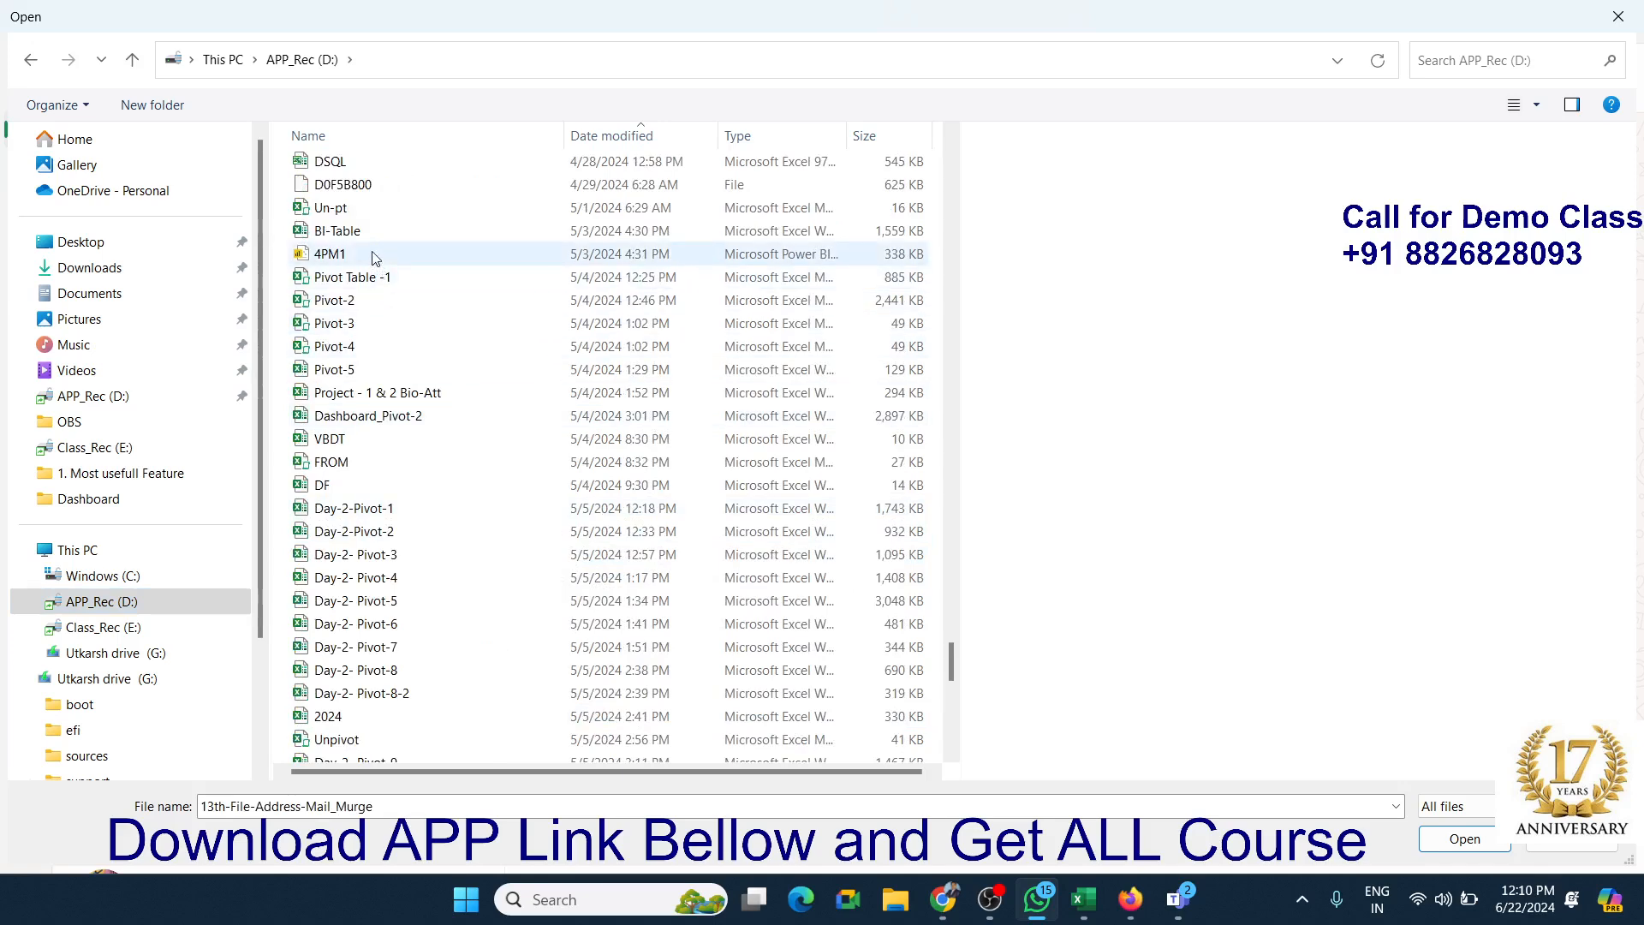
click(367, 233)
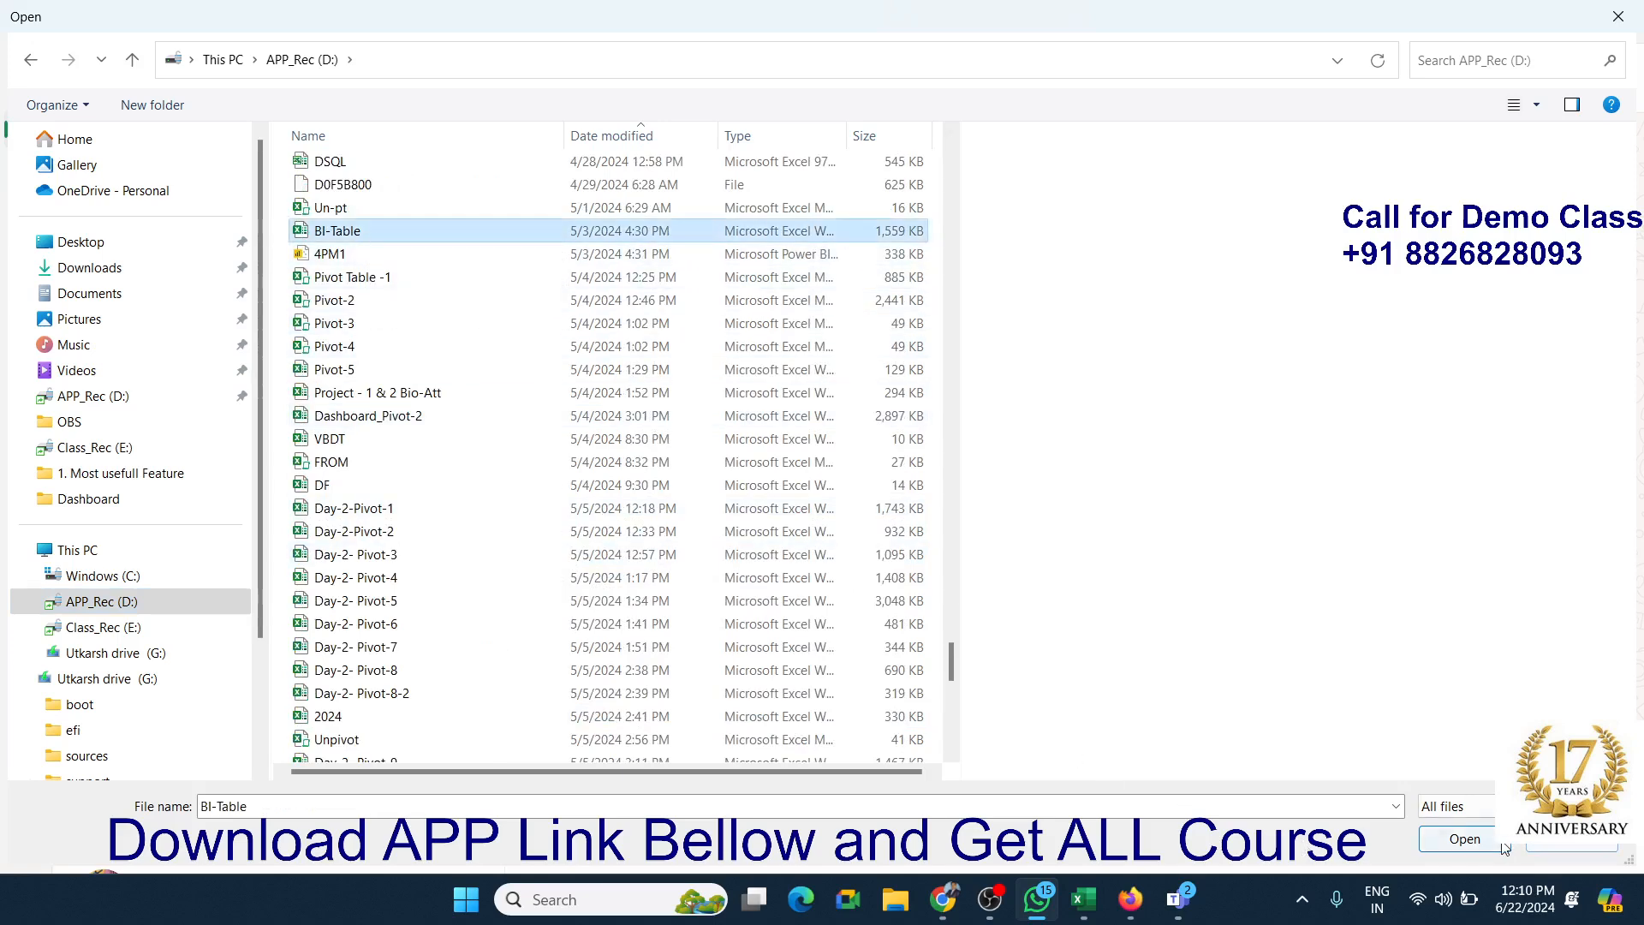
click(1465, 840)
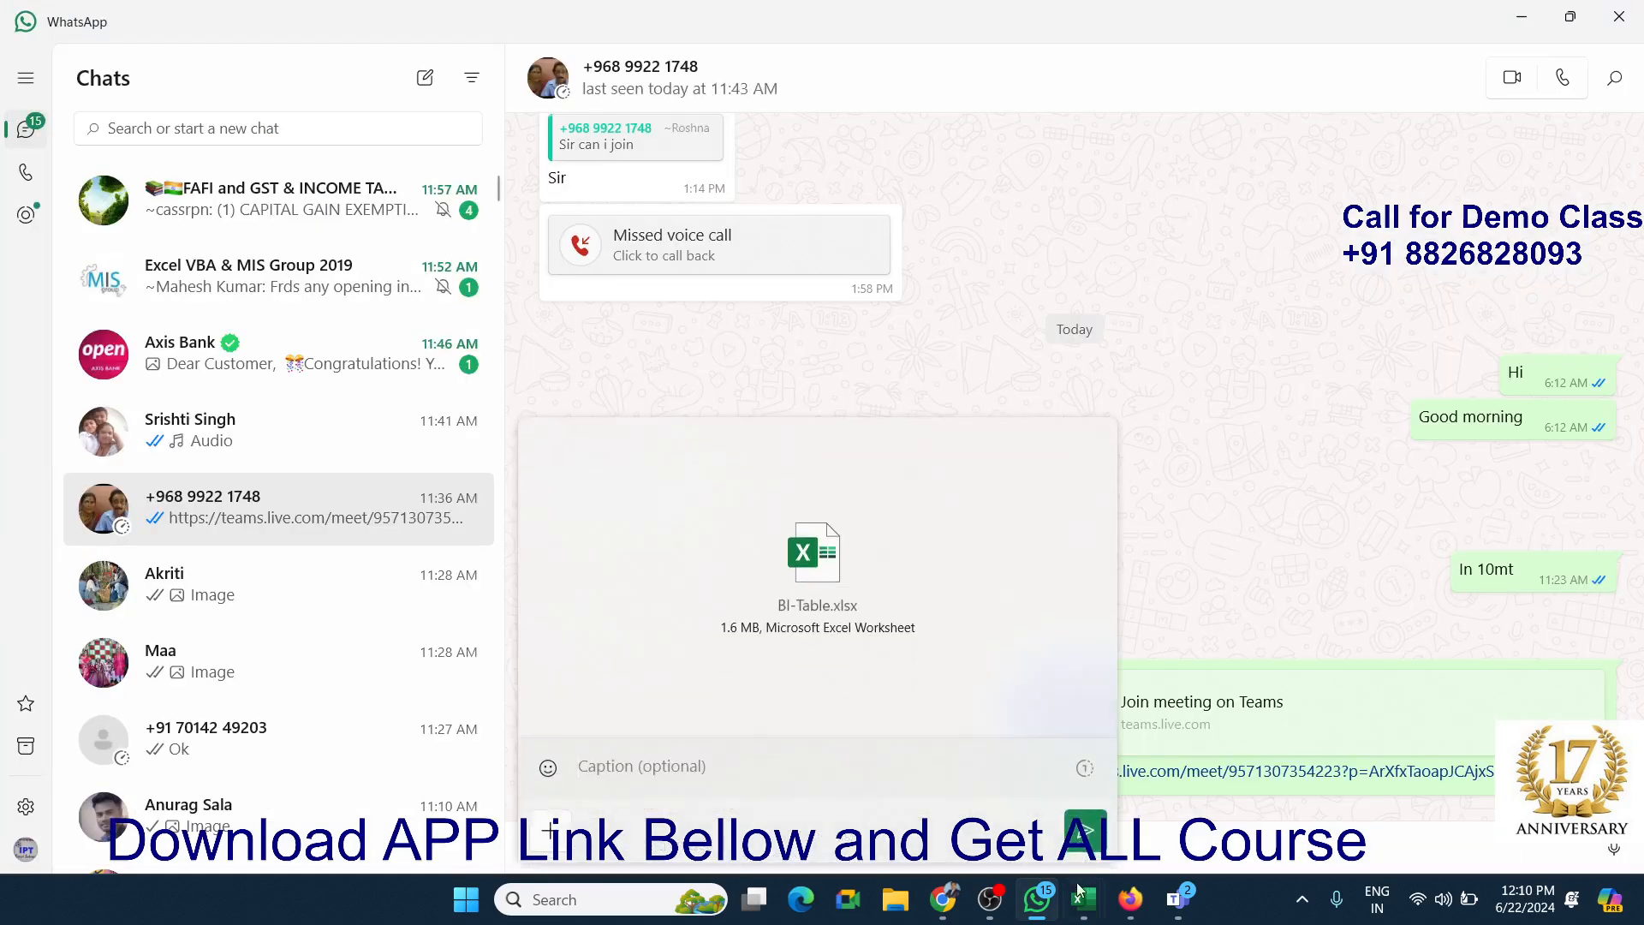
click(1084, 829)
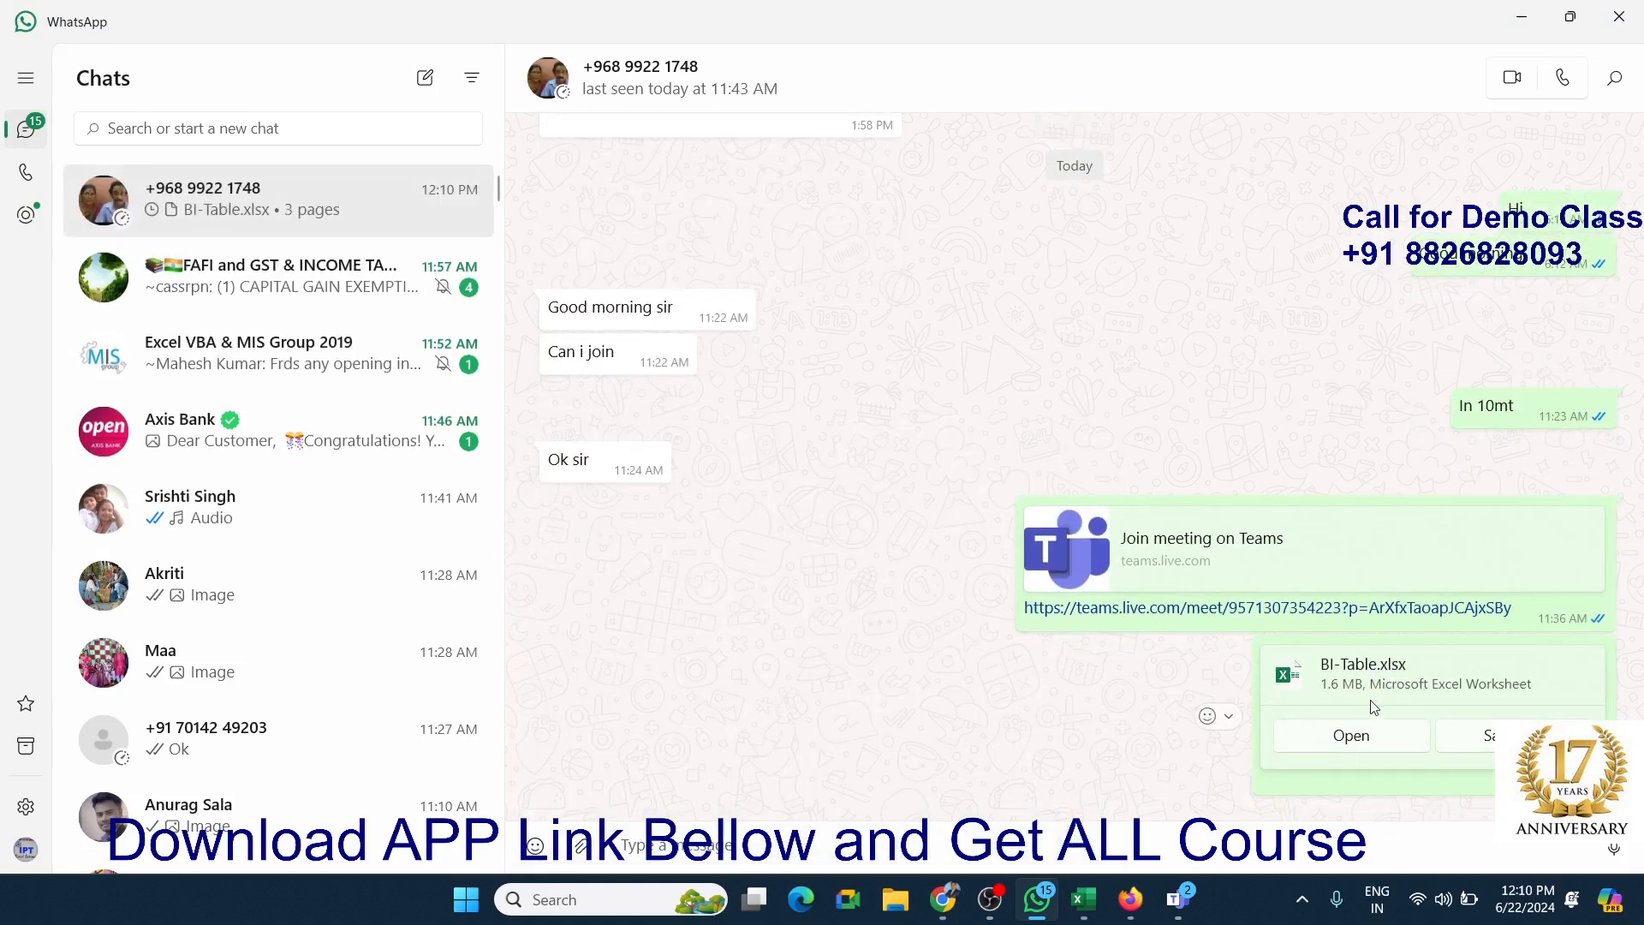
click(1521, 17)
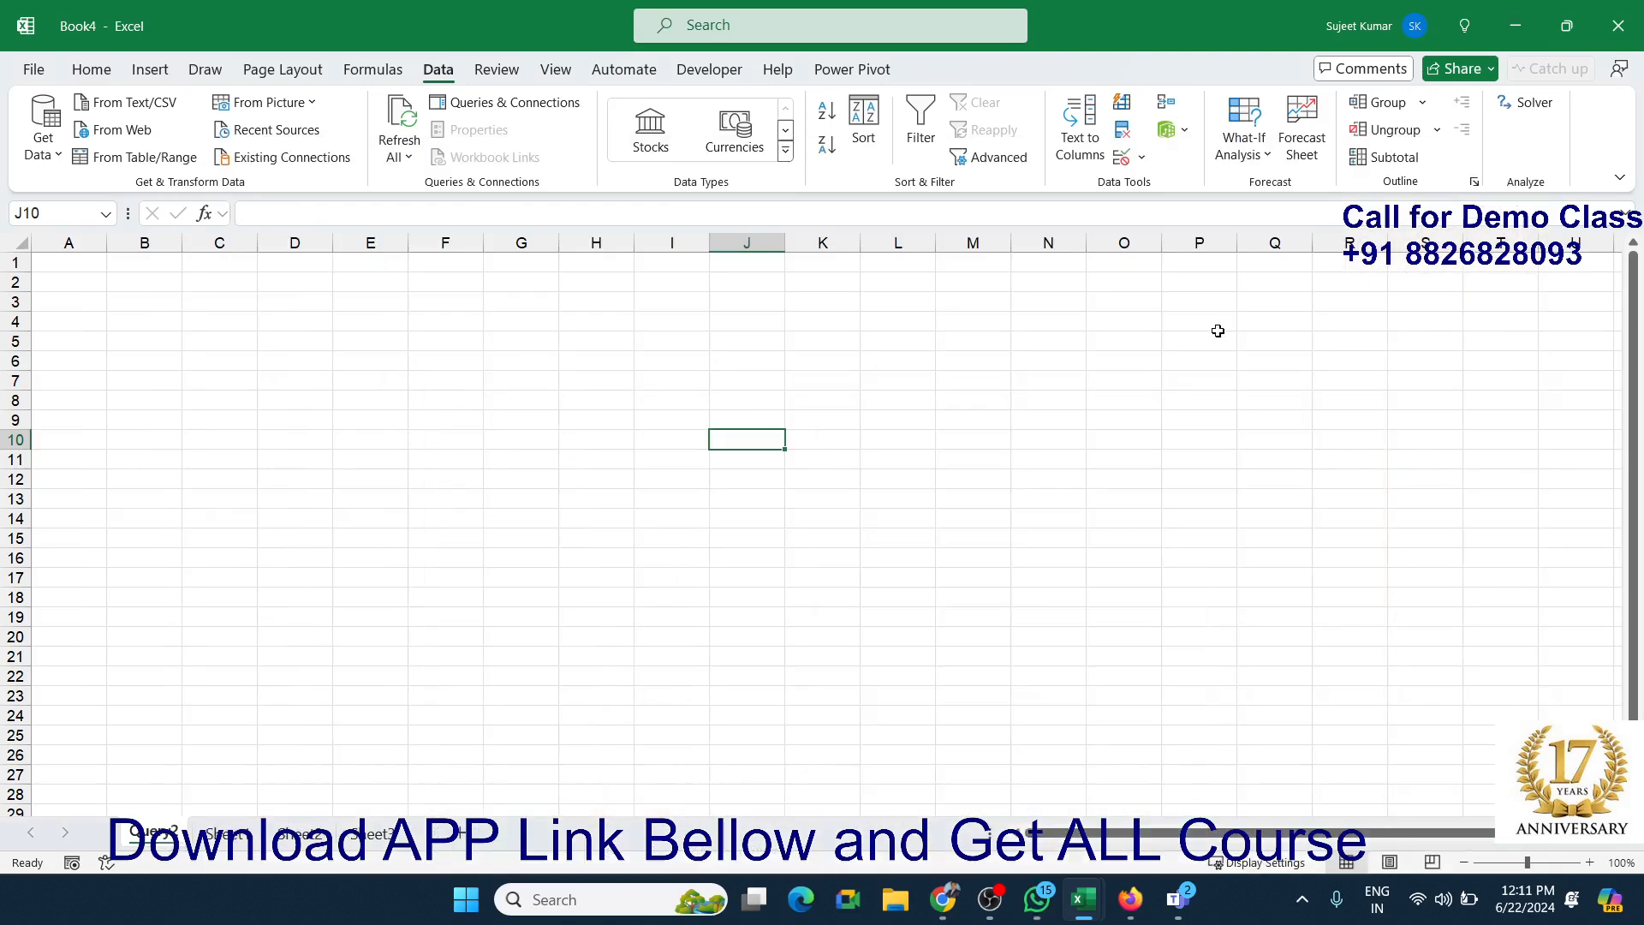
Step: Switch to Access and create a new blank database in Documents under the default file name
key(super)
text(a)
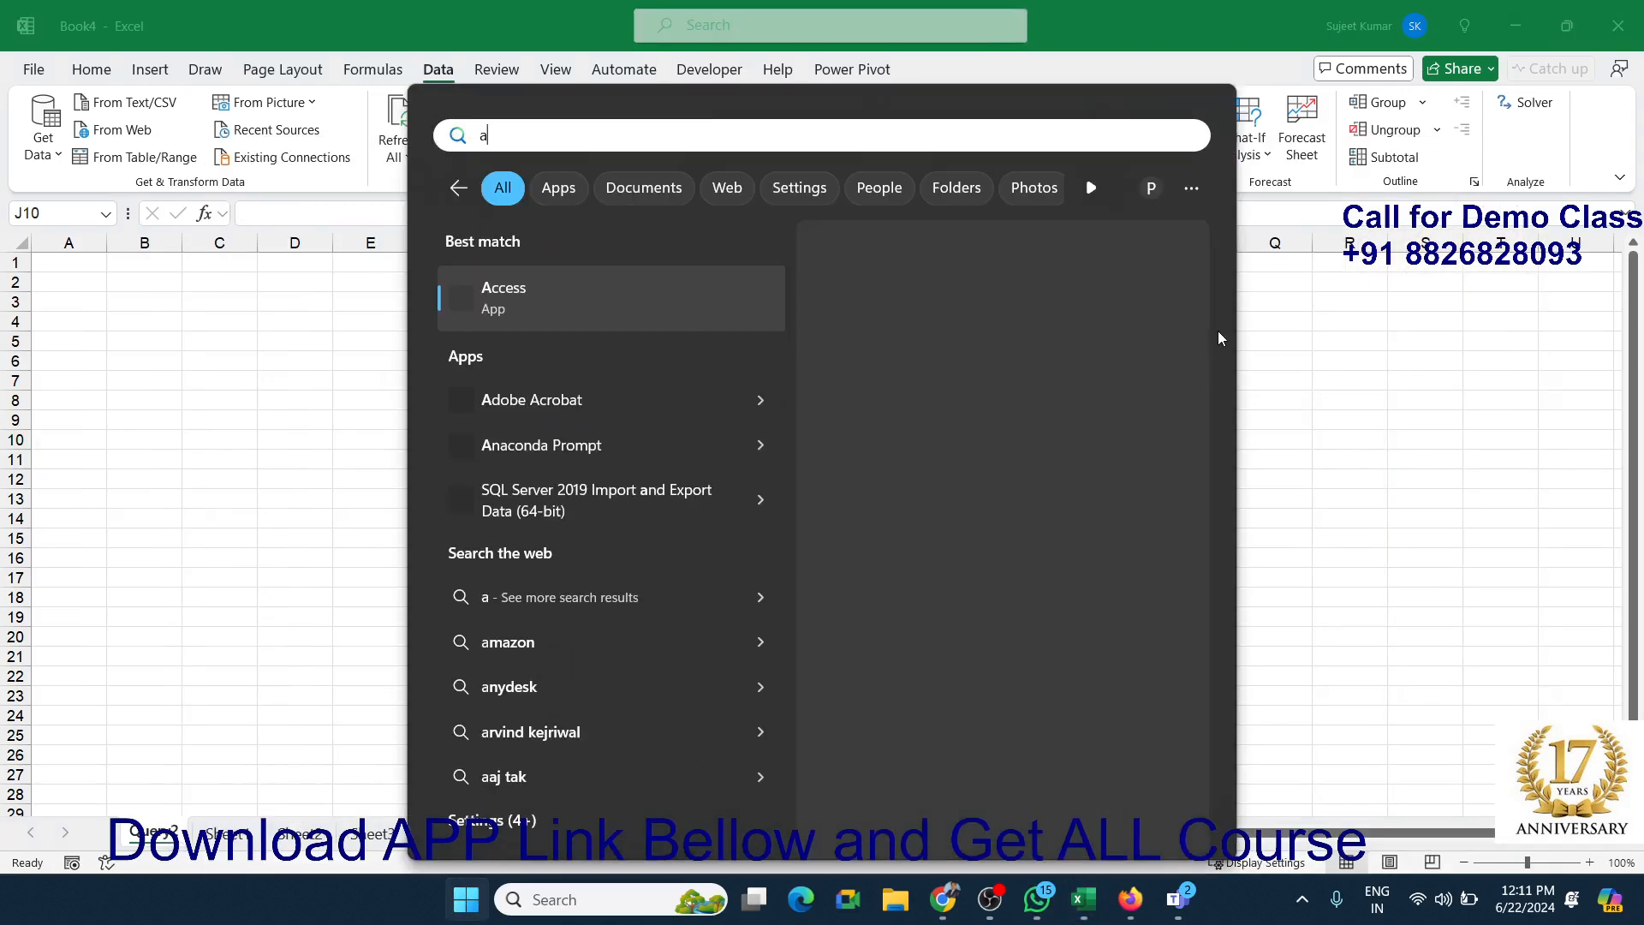
click(1022, 298)
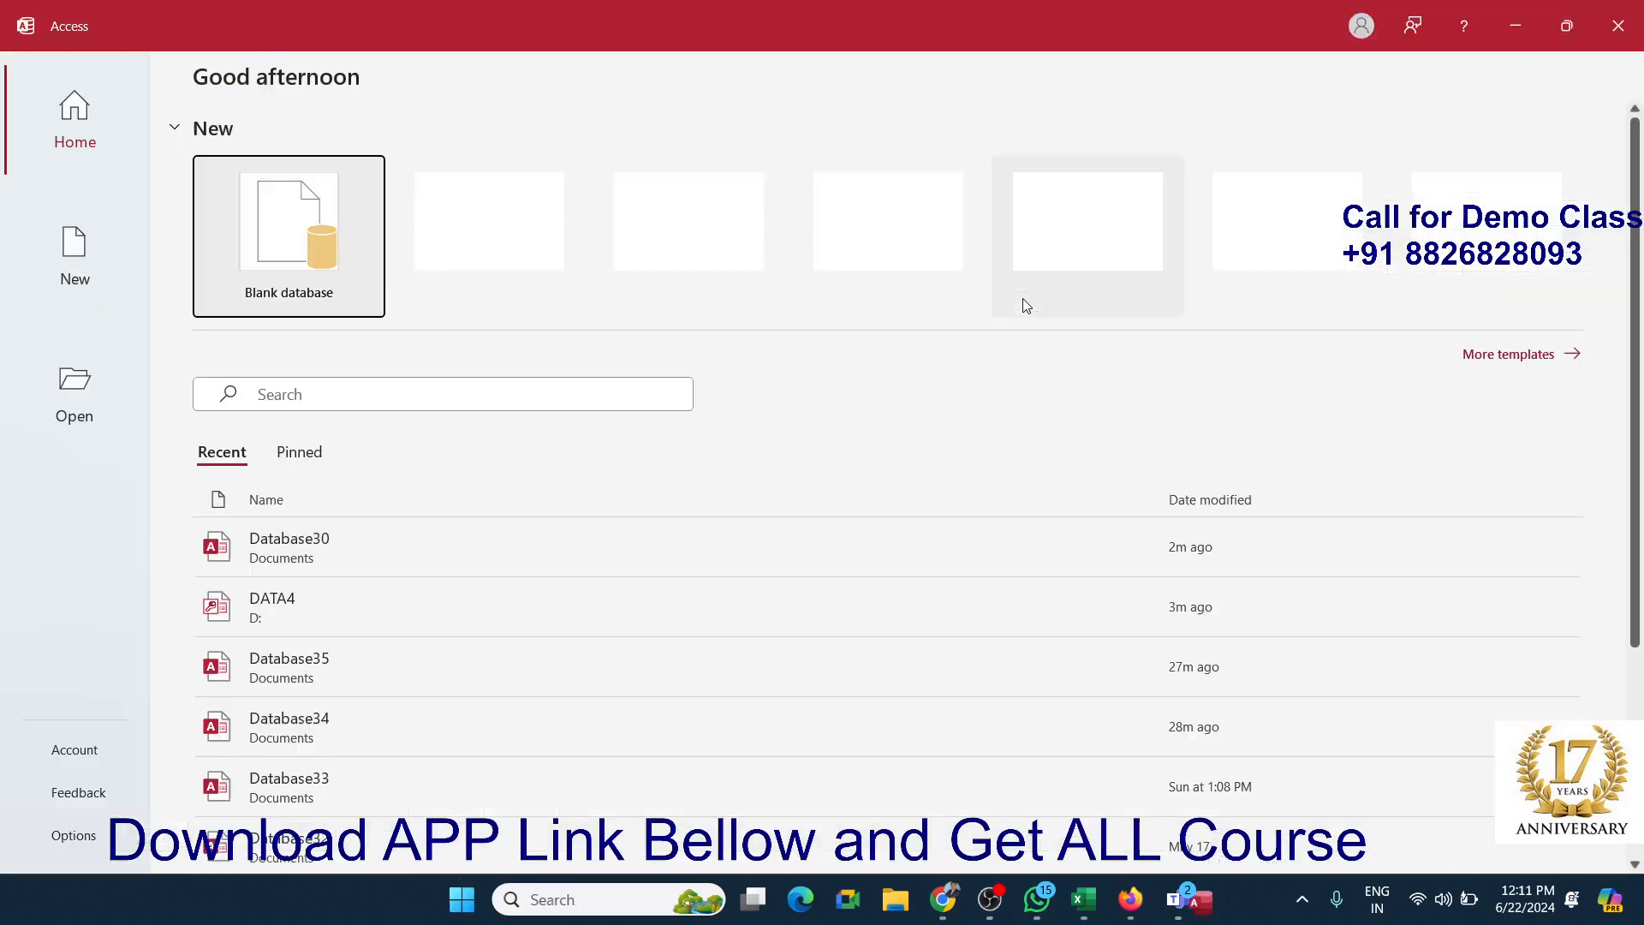
click(313, 290)
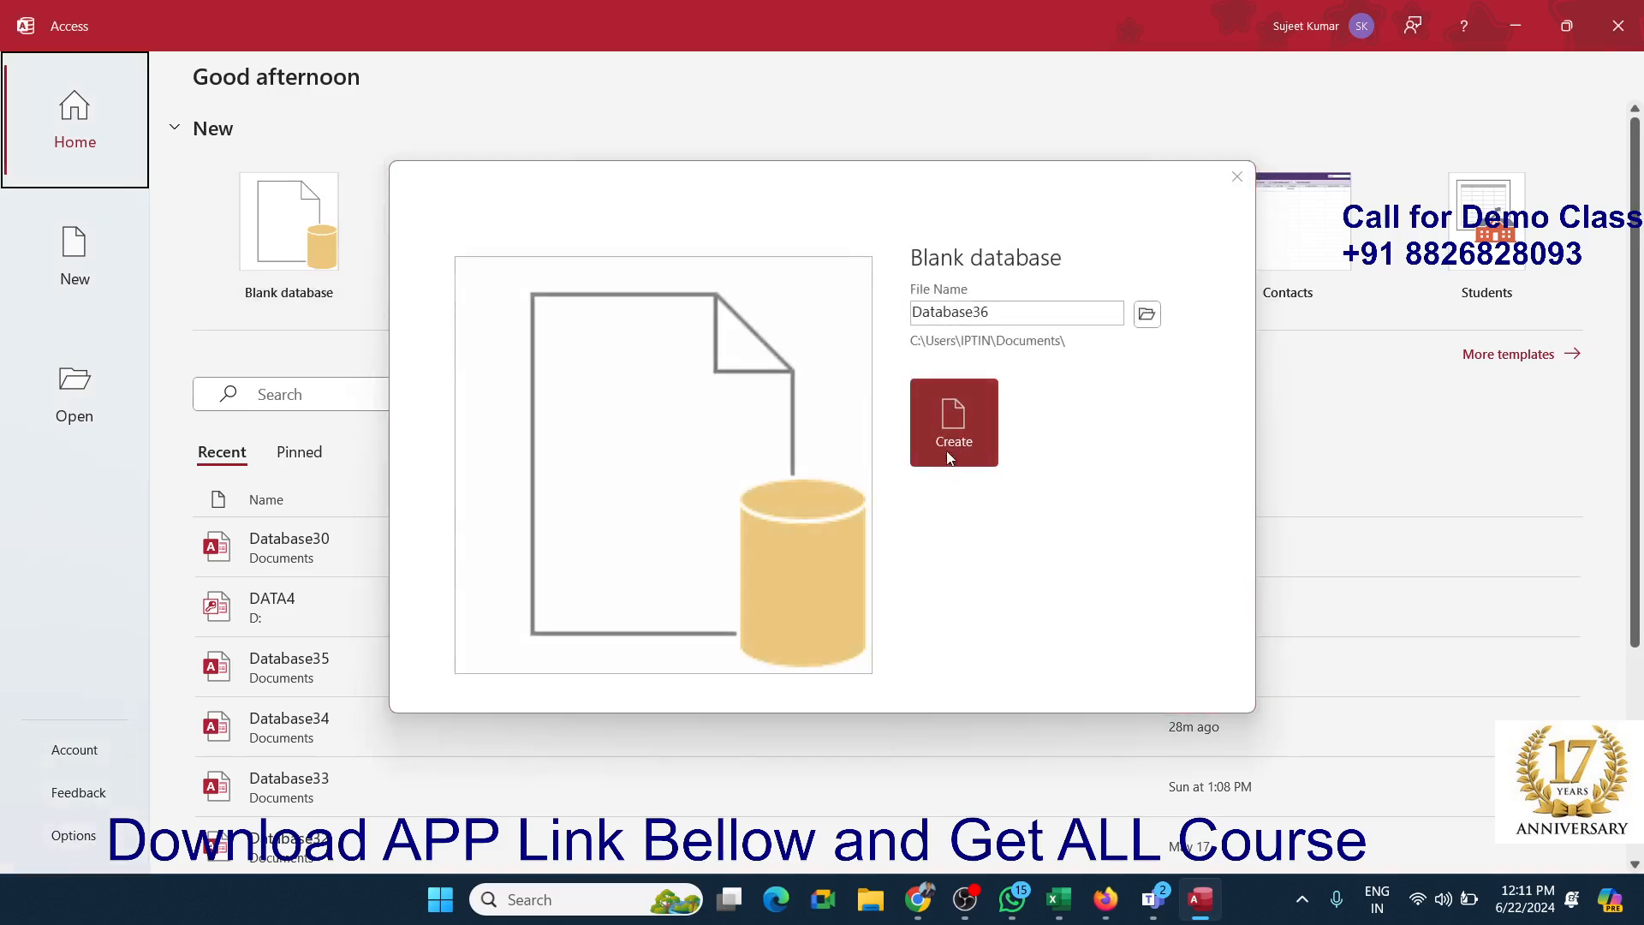
click(950, 440)
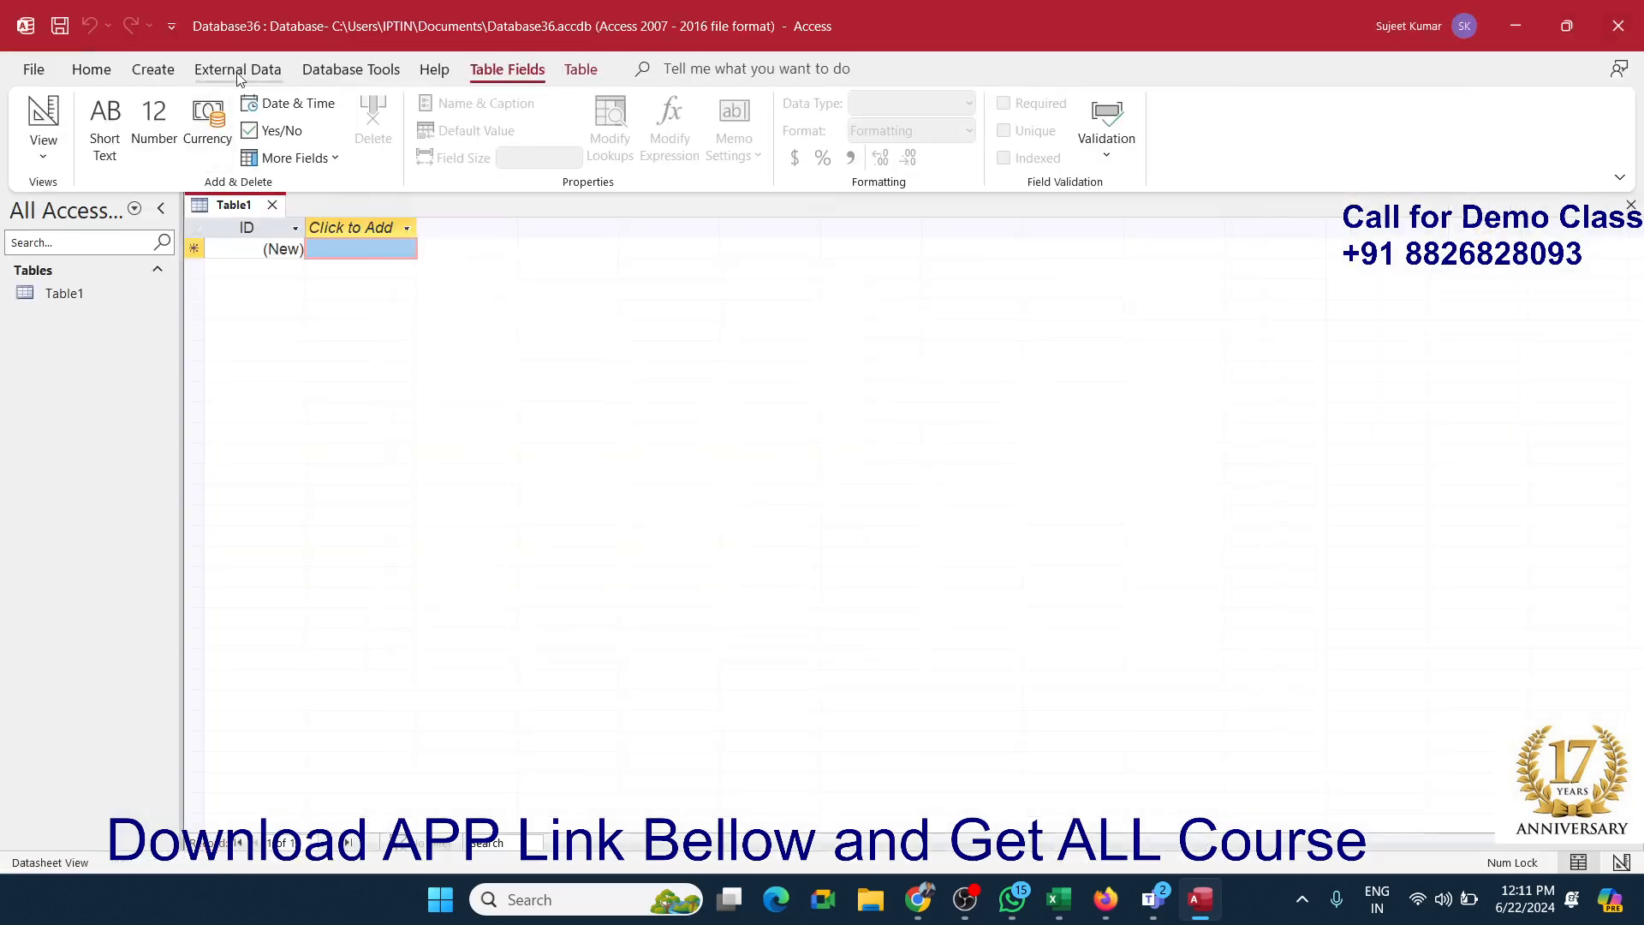
Step: Start an Excel import of D:\BI-Table.xlsx with the source data going into a new table in the current database
click(239, 72)
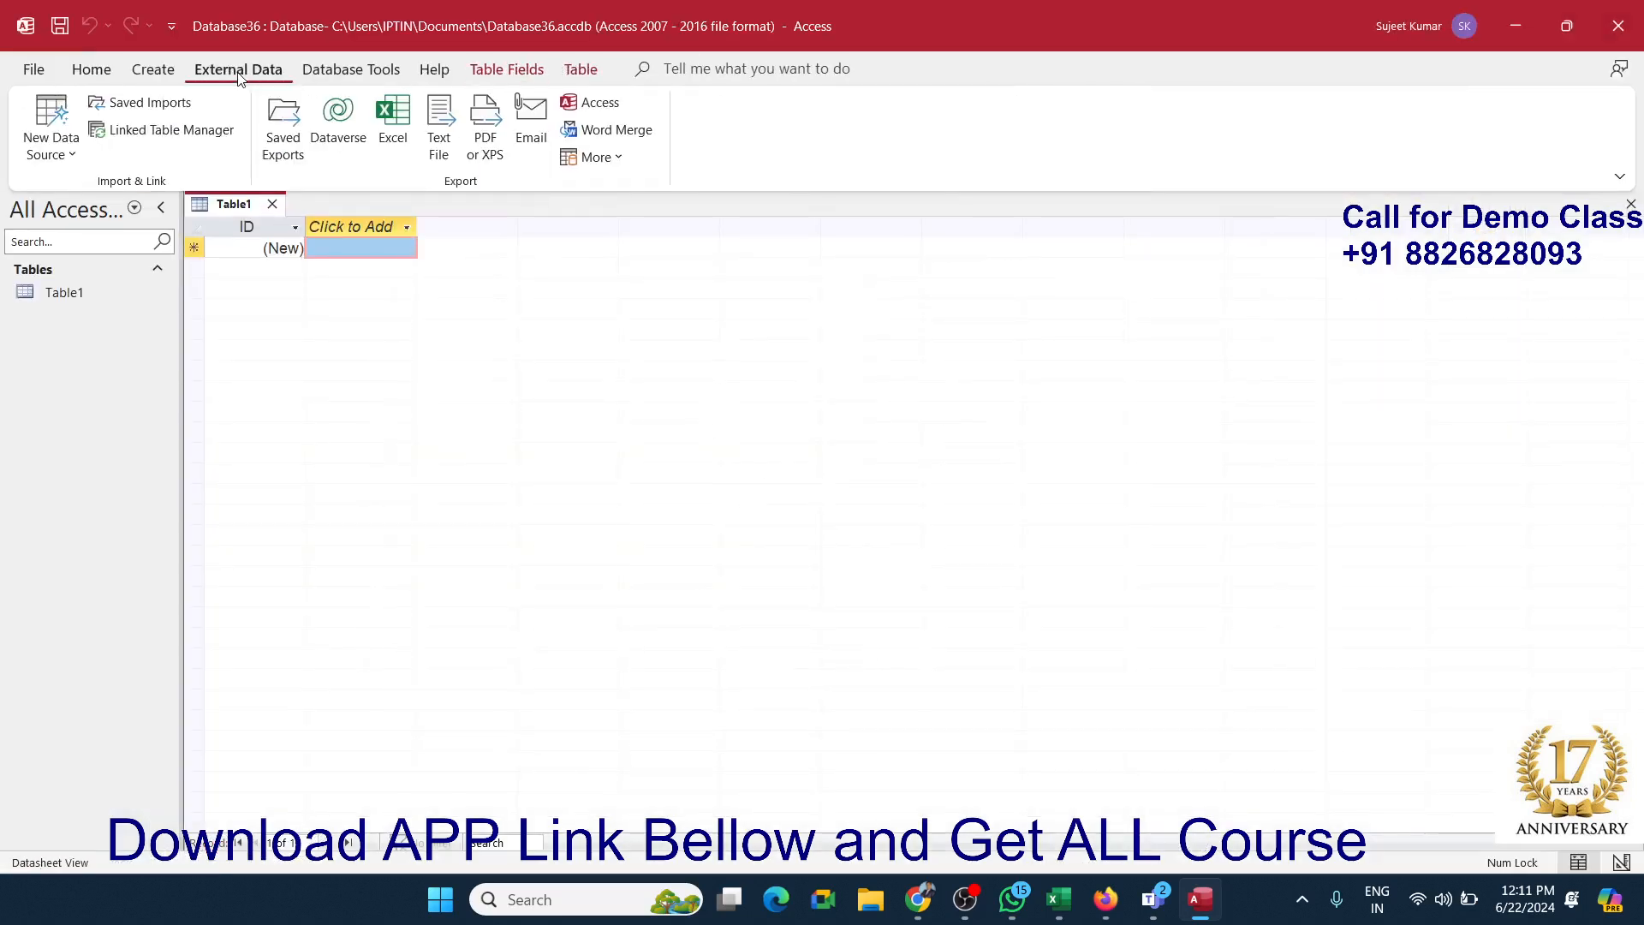
click(73, 156)
mouse_move(88, 190)
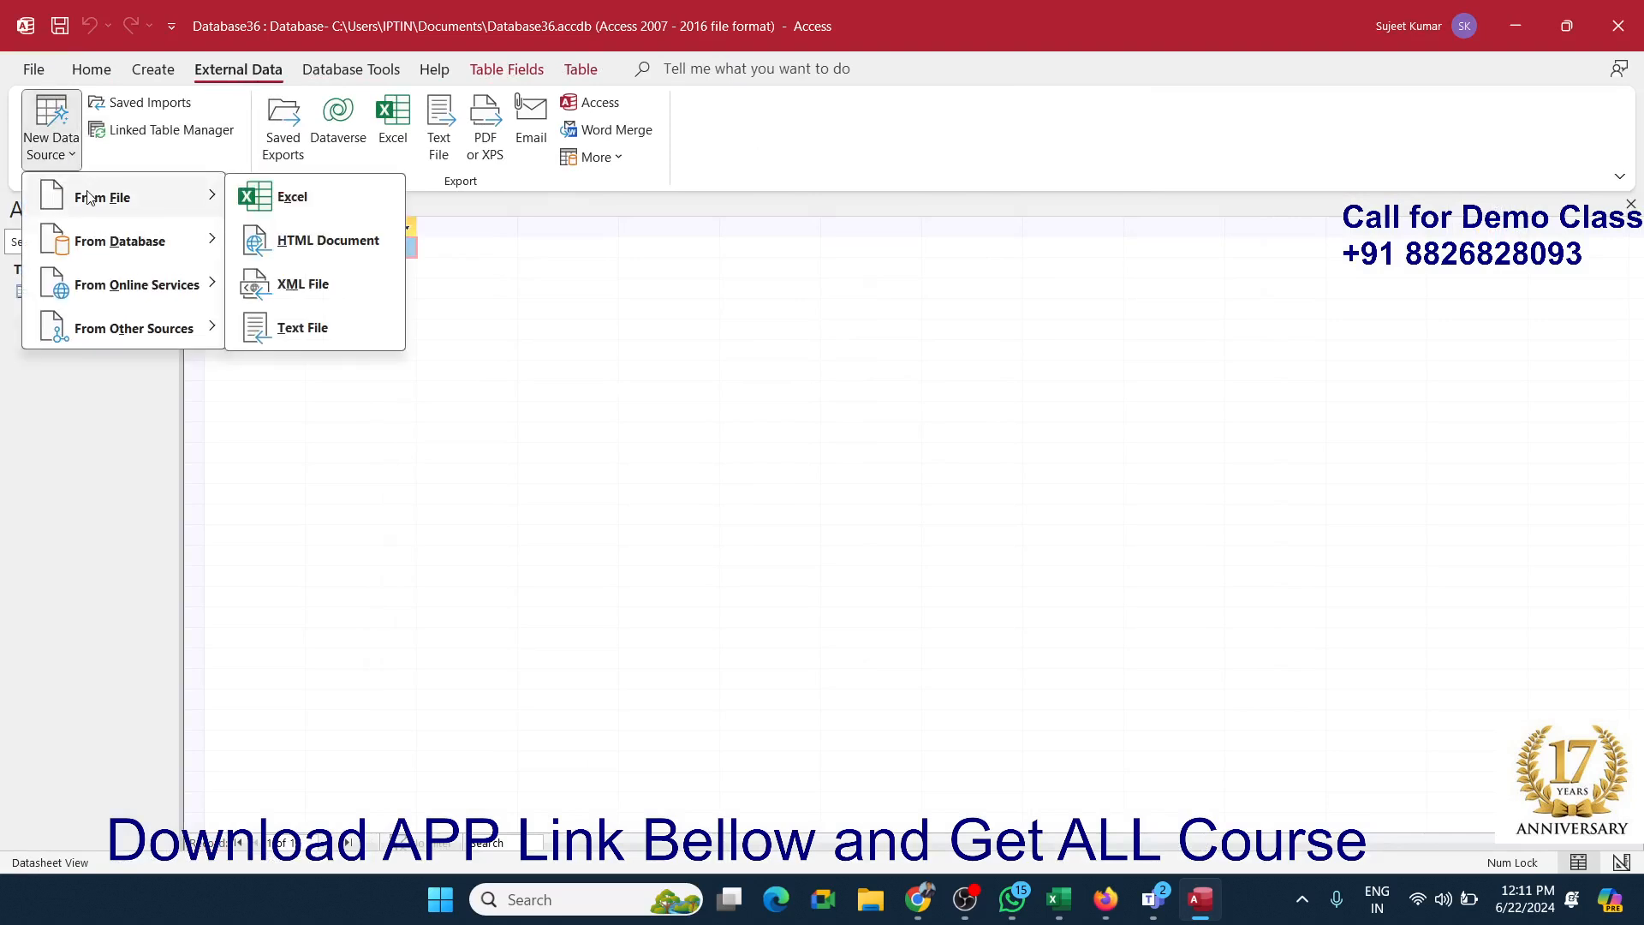
click(274, 199)
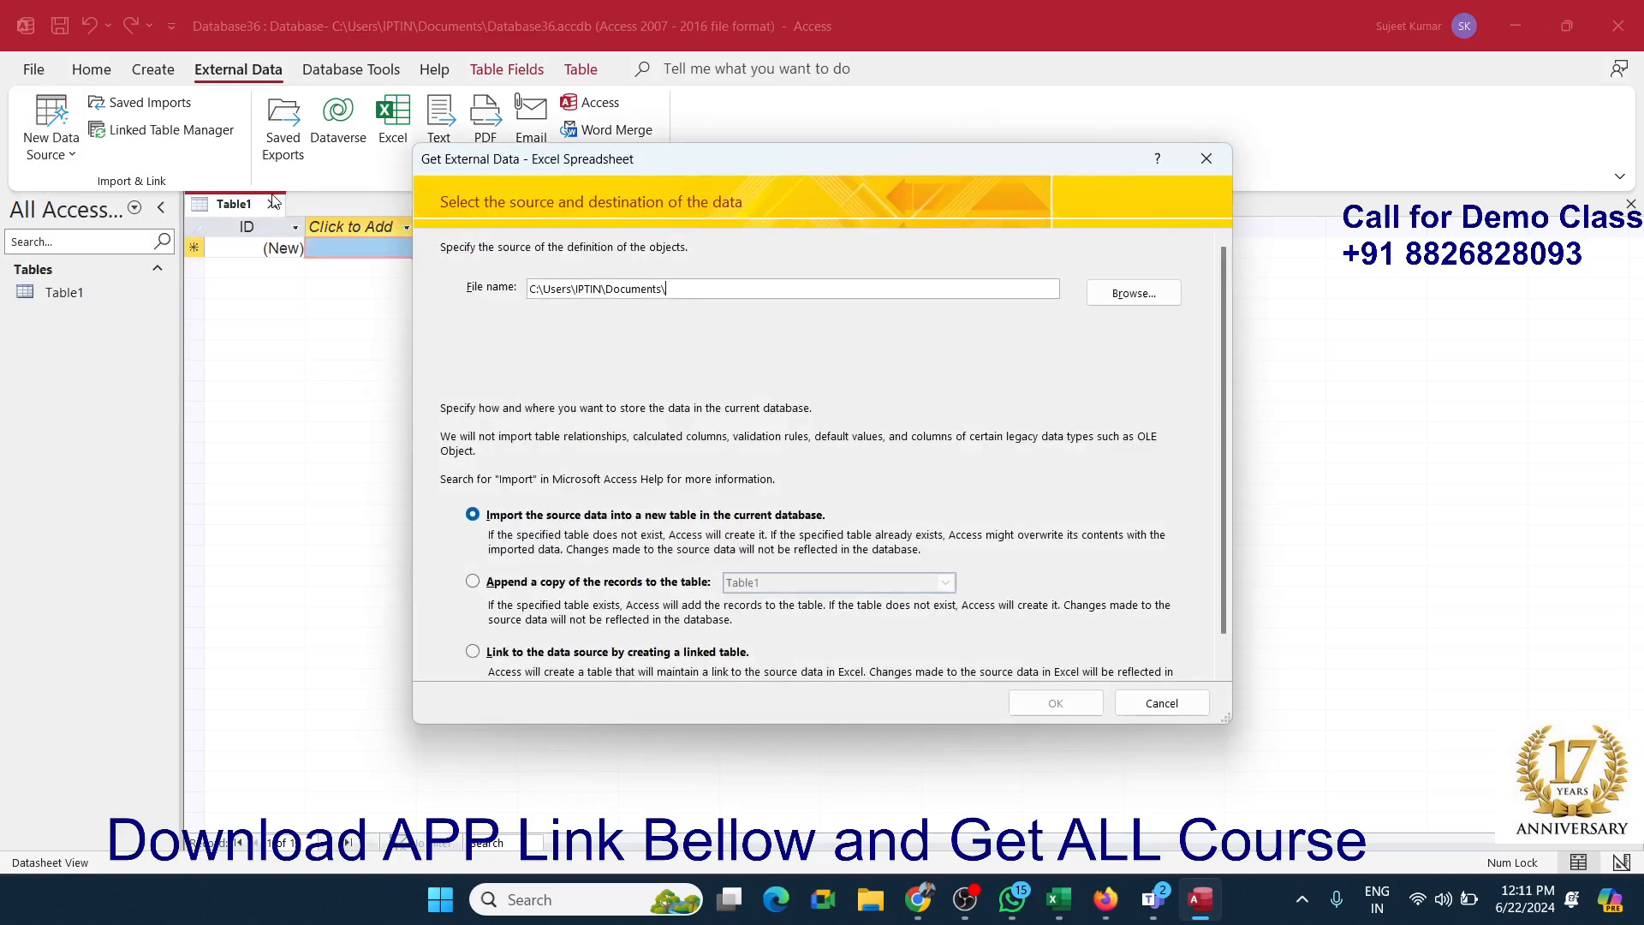
click(1134, 292)
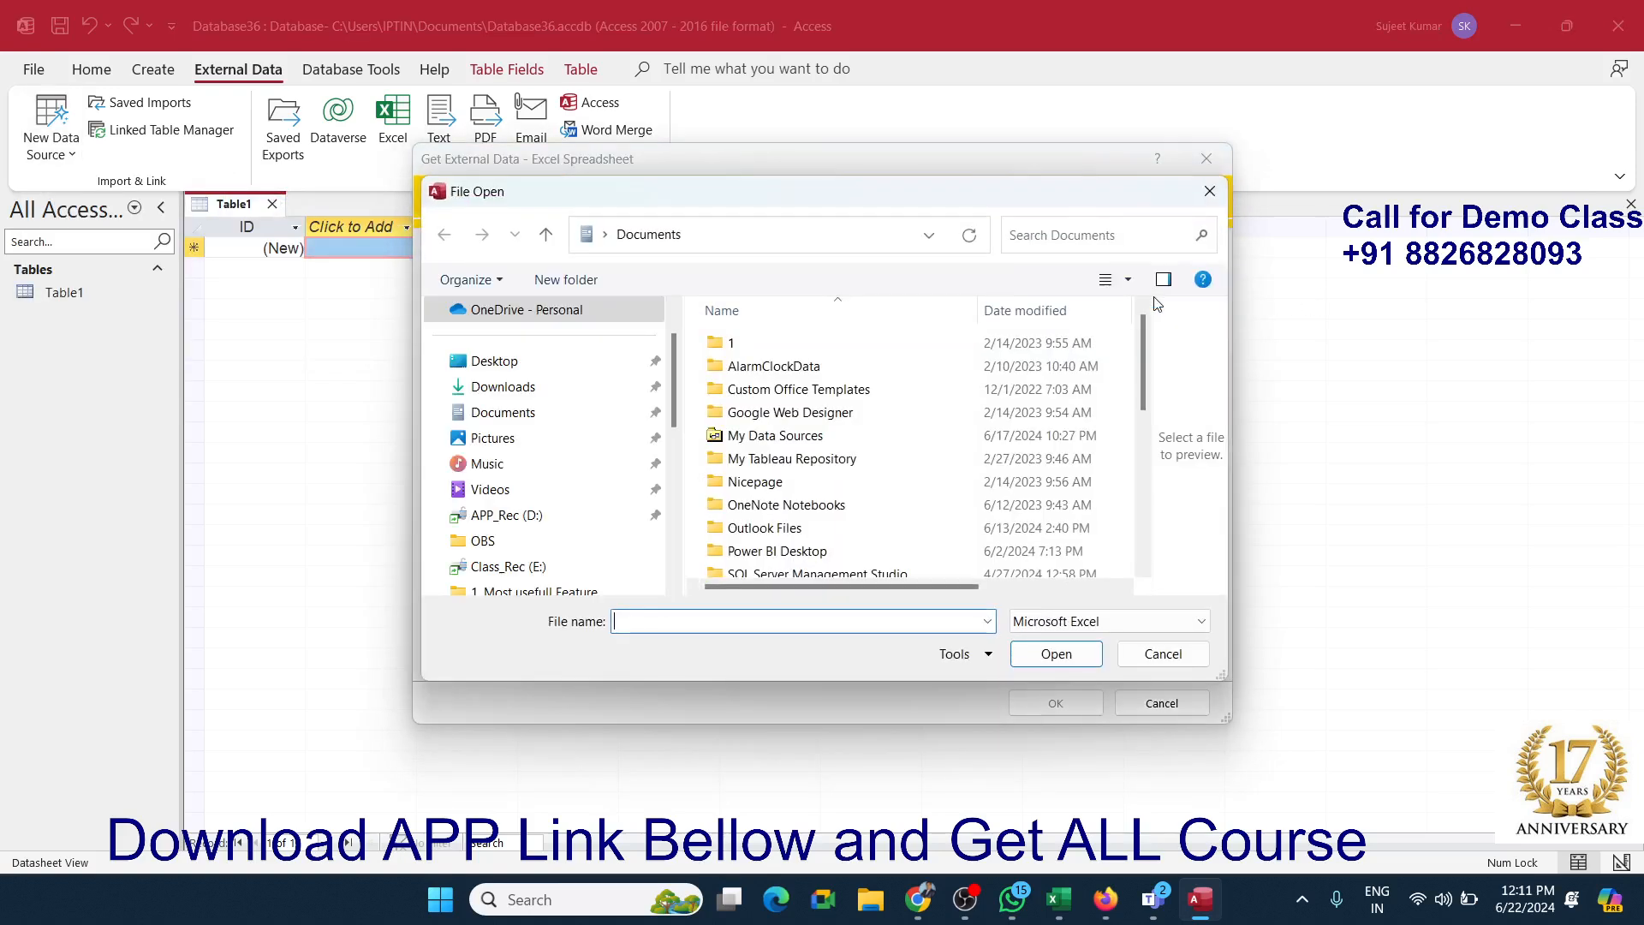
click(543, 518)
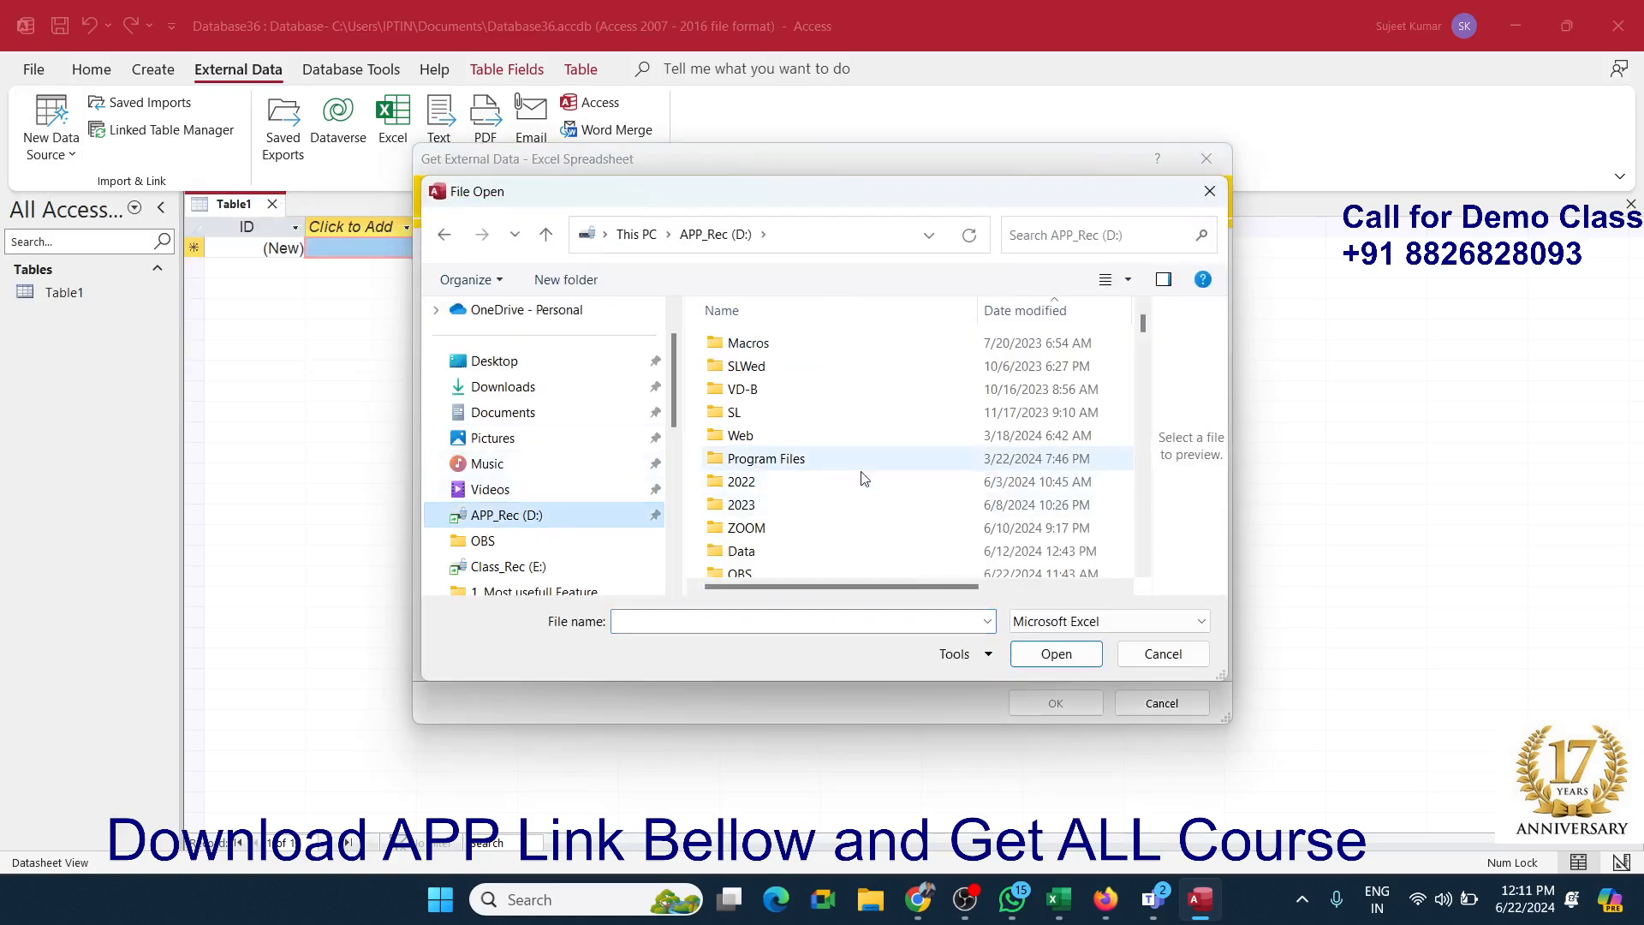
drag(1143, 324, 1153, 511)
click(838, 445)
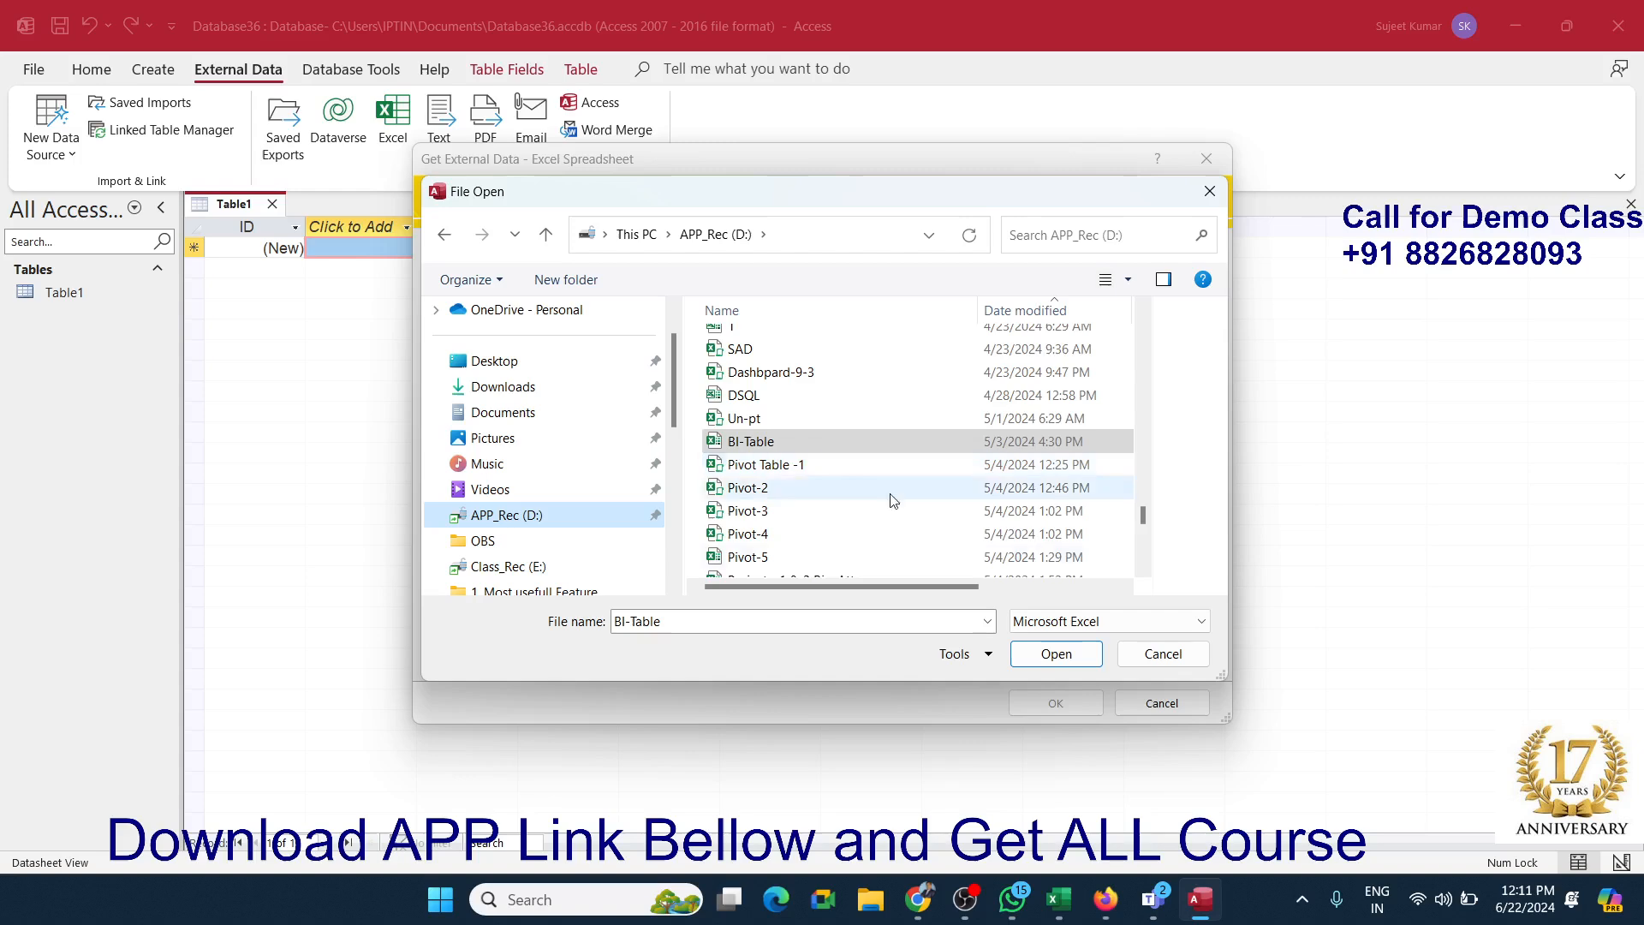
click(1041, 653)
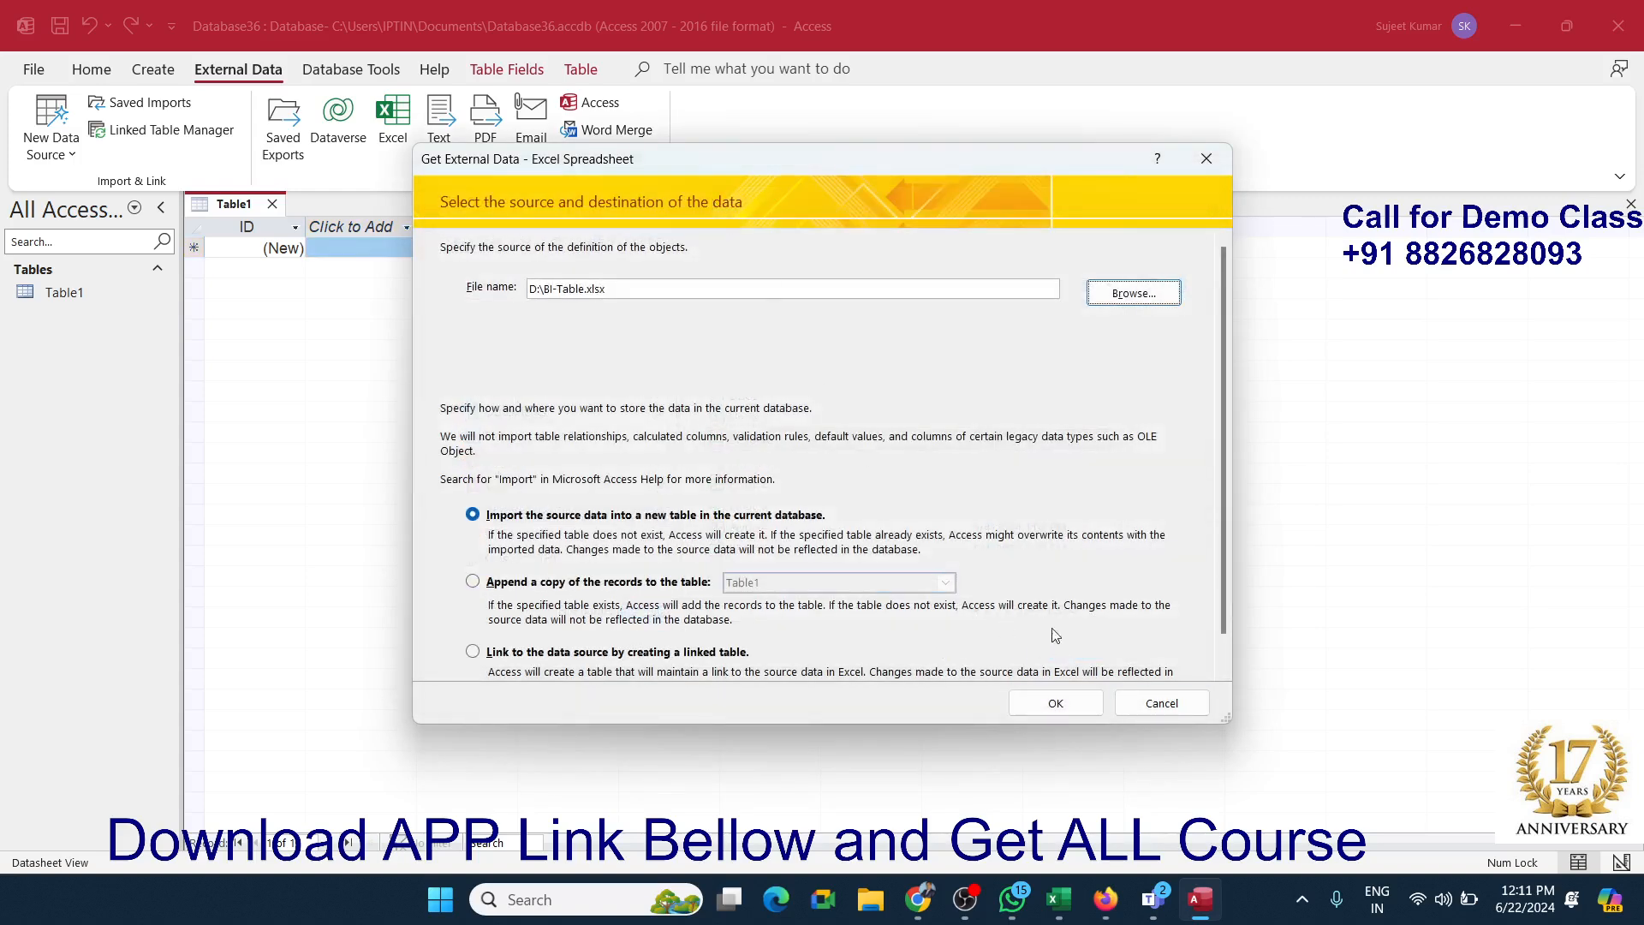
scroll(577, 583, down, 1)
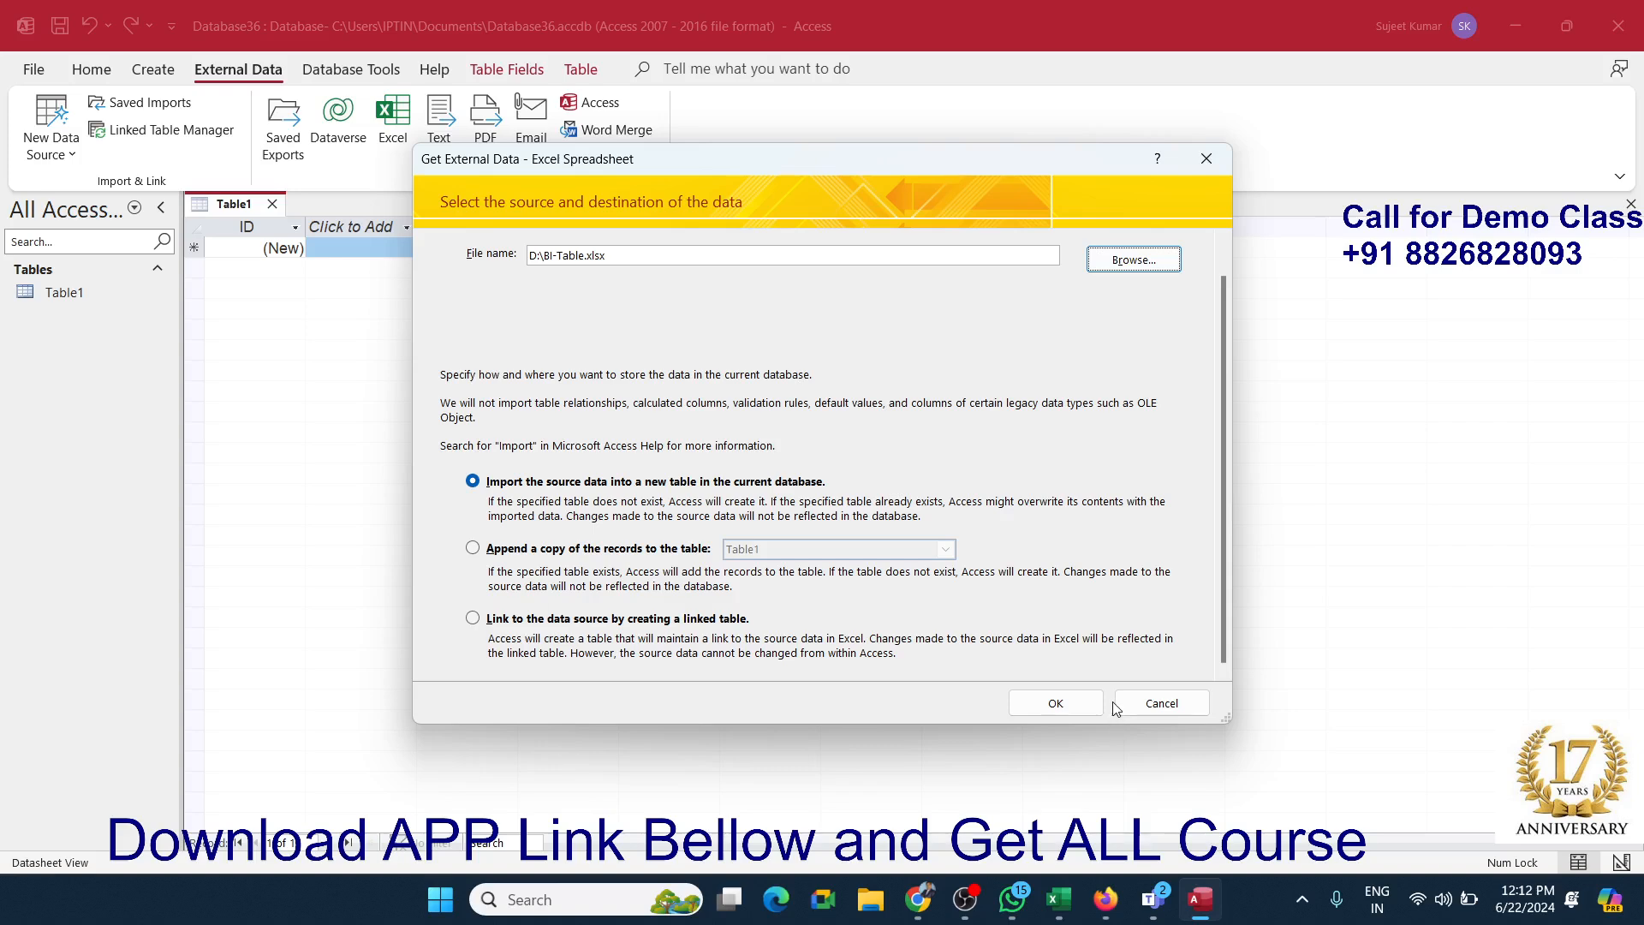
click(1058, 703)
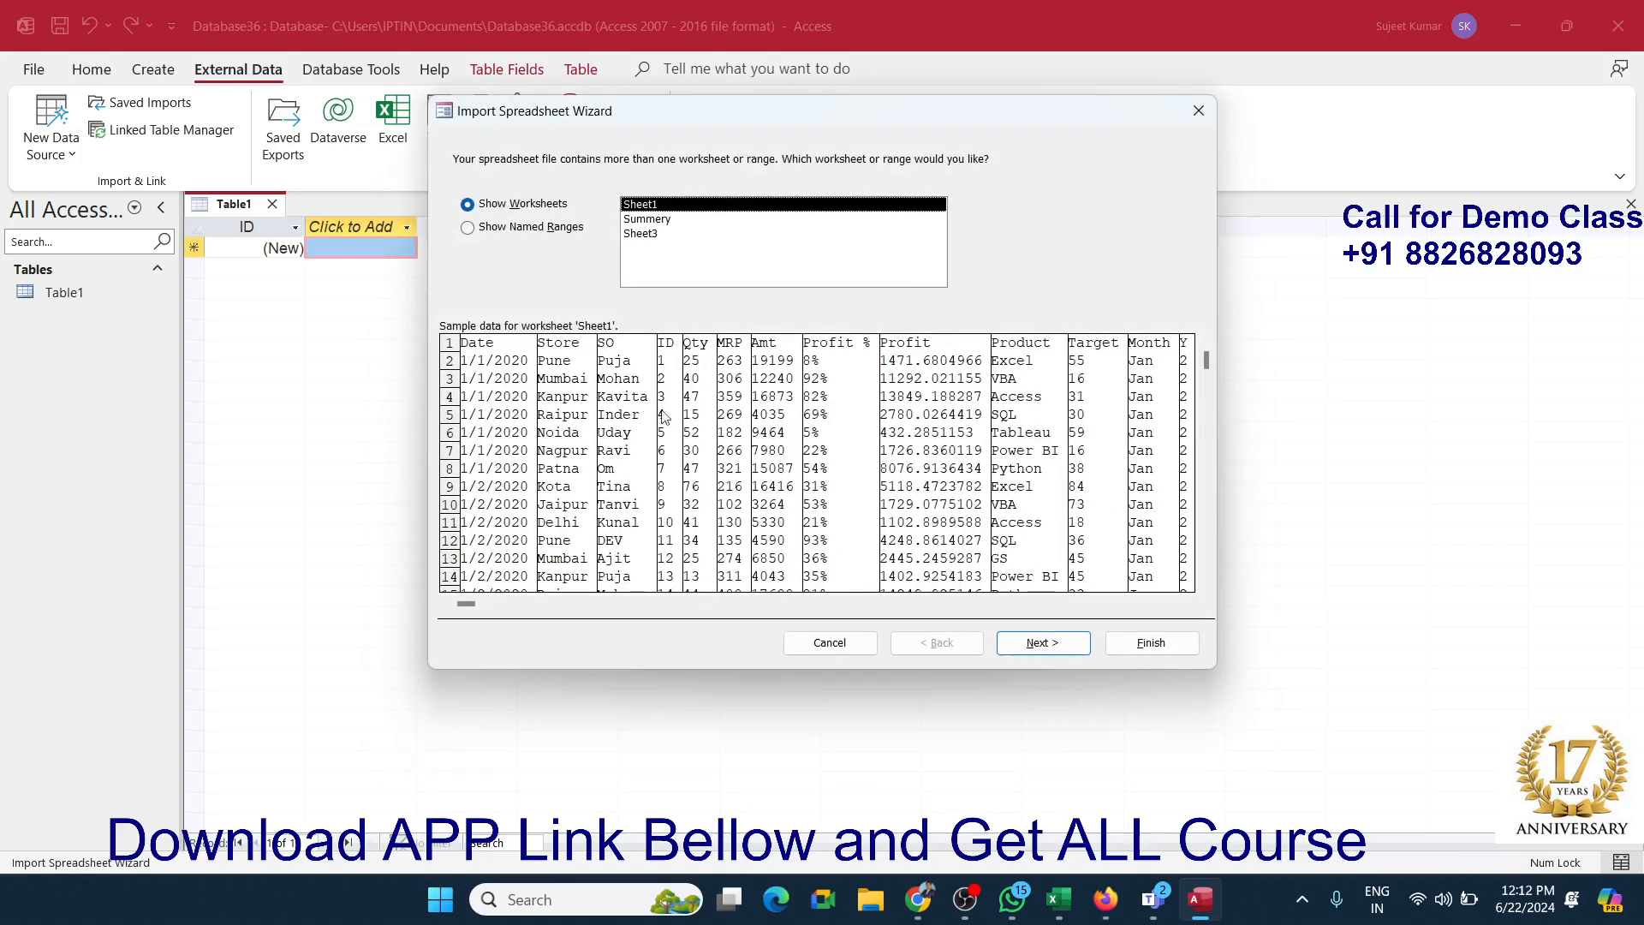
Step: Import Sheet1 with its first row as column headings and default field and primary key settings into a table named DATA
click(648, 221)
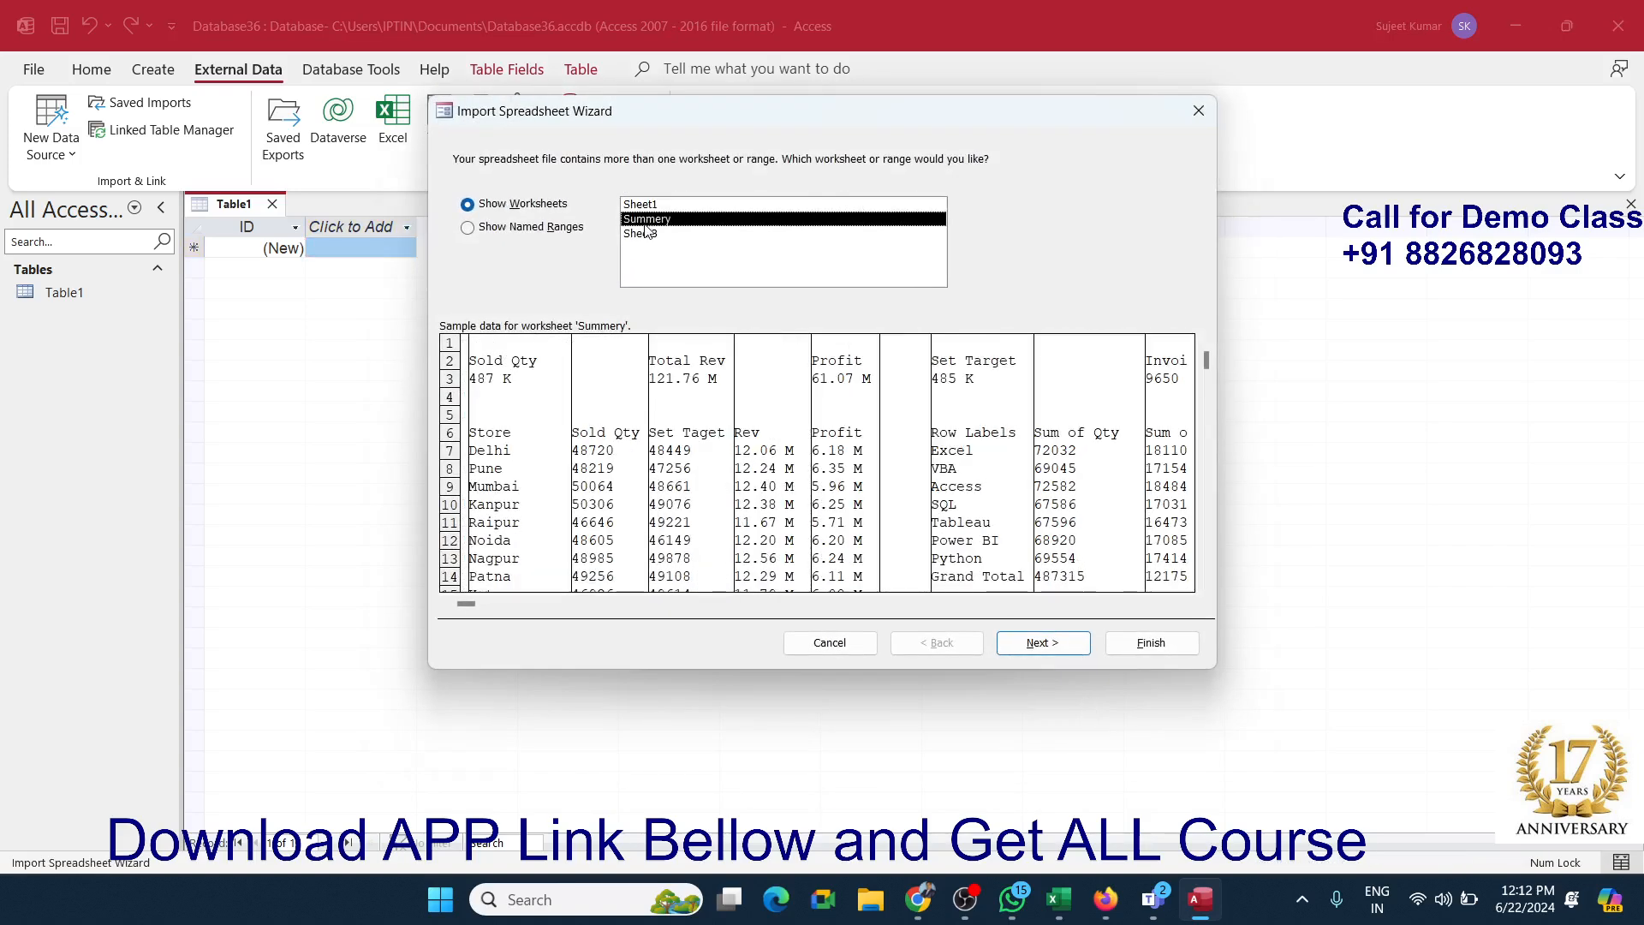
click(646, 207)
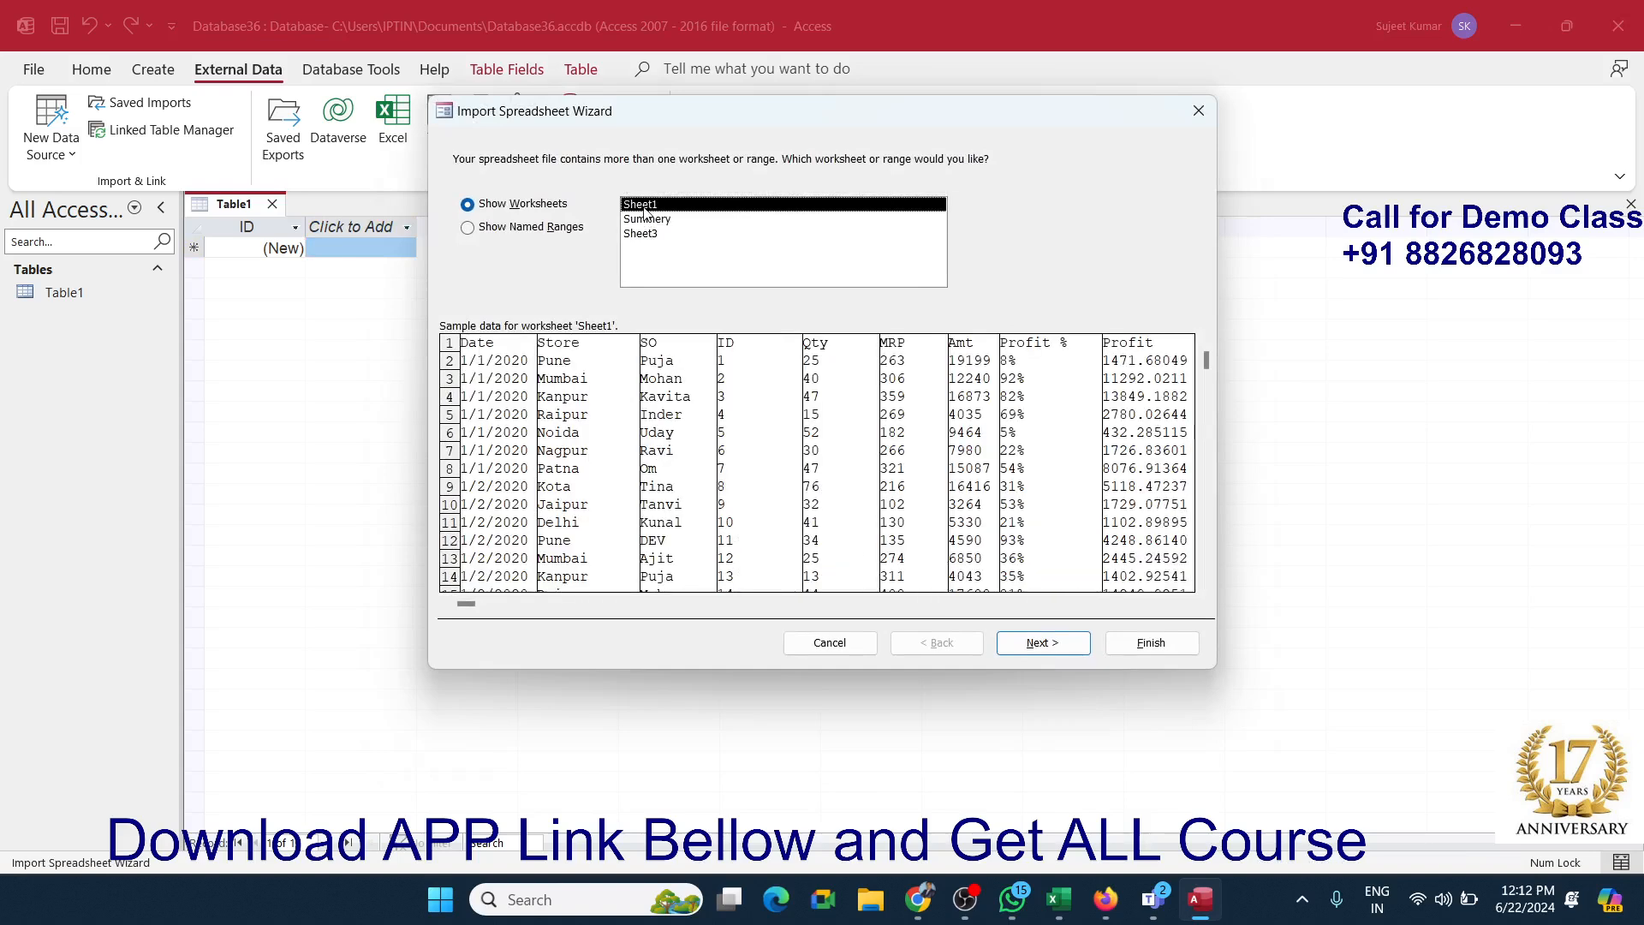
click(1033, 643)
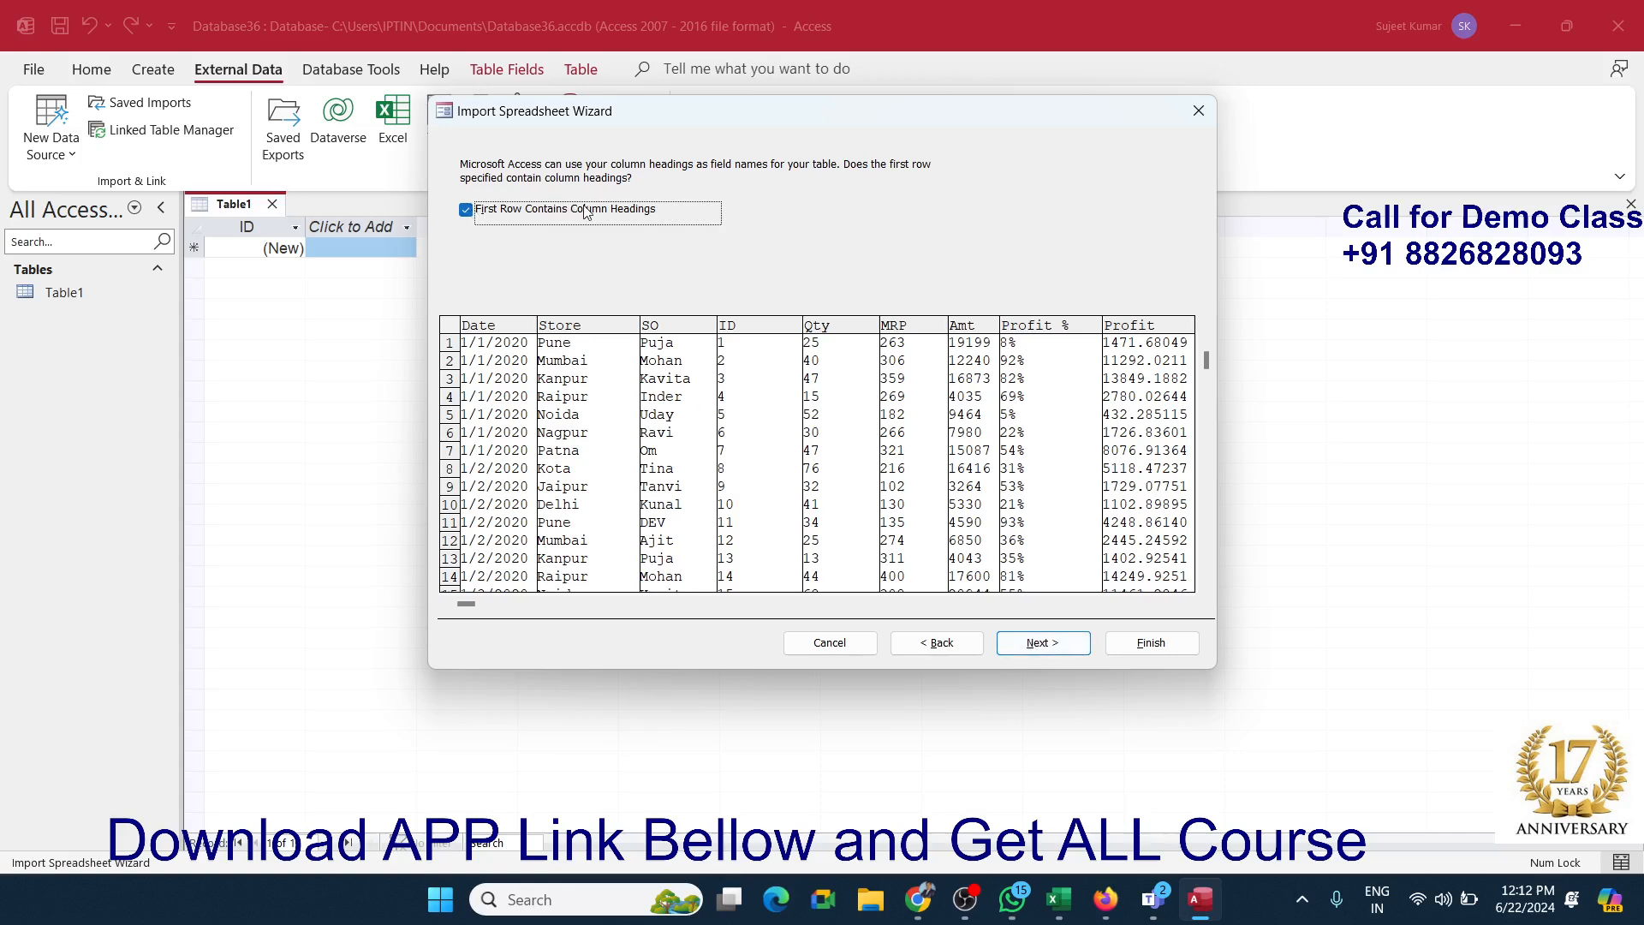
click(1042, 644)
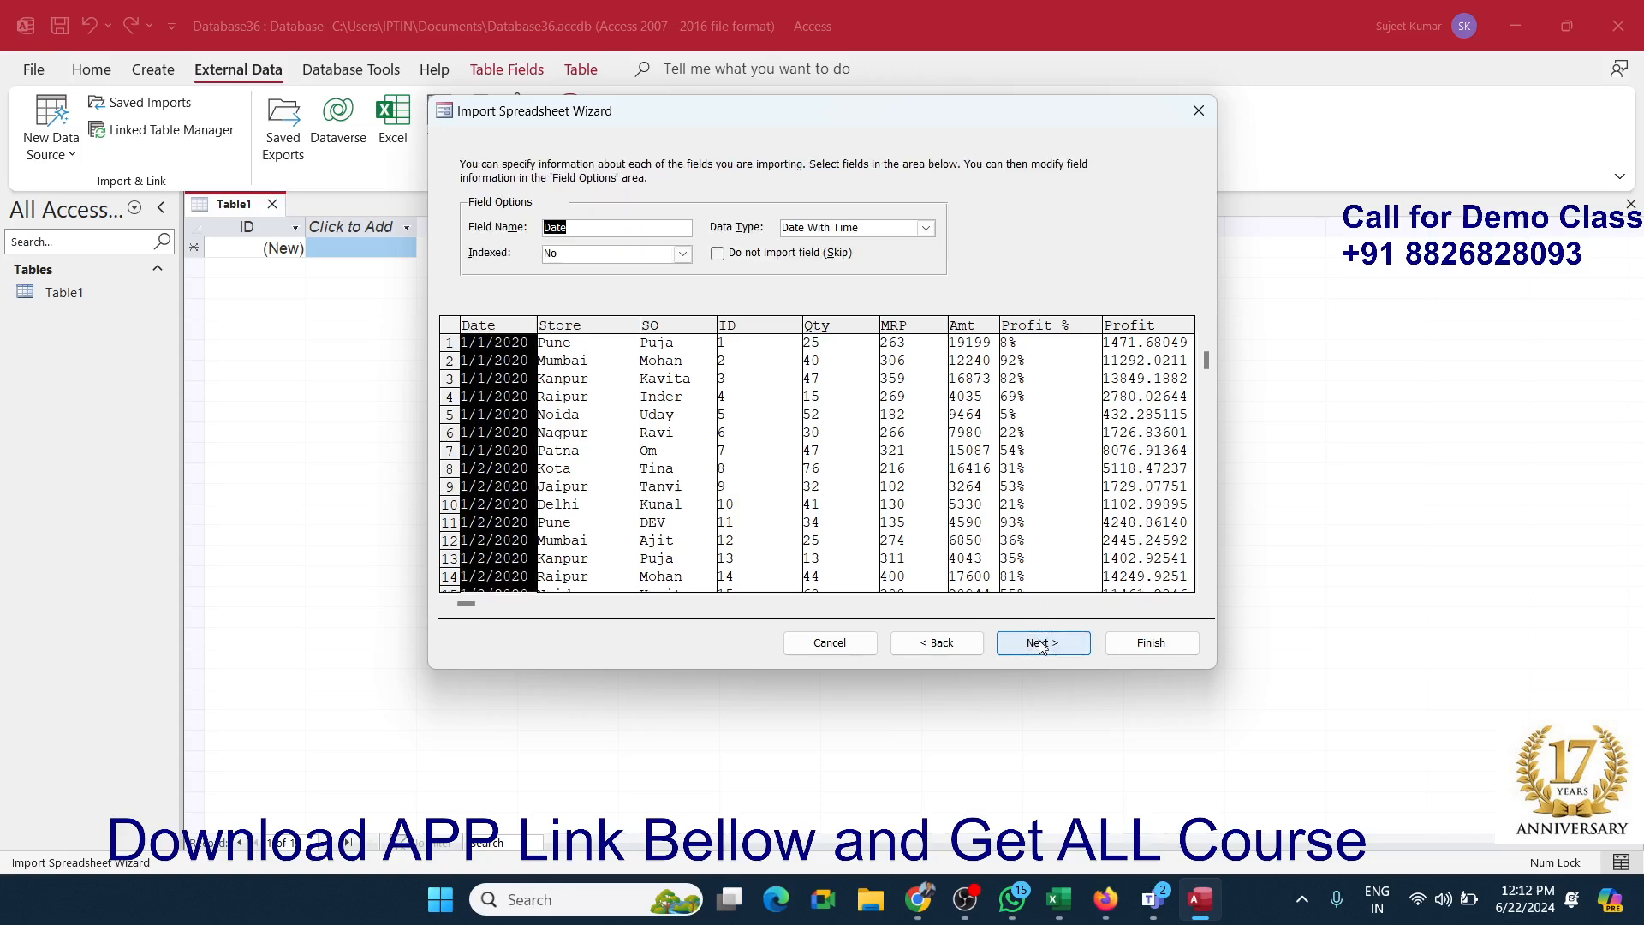
click(1042, 644)
click(1045, 644)
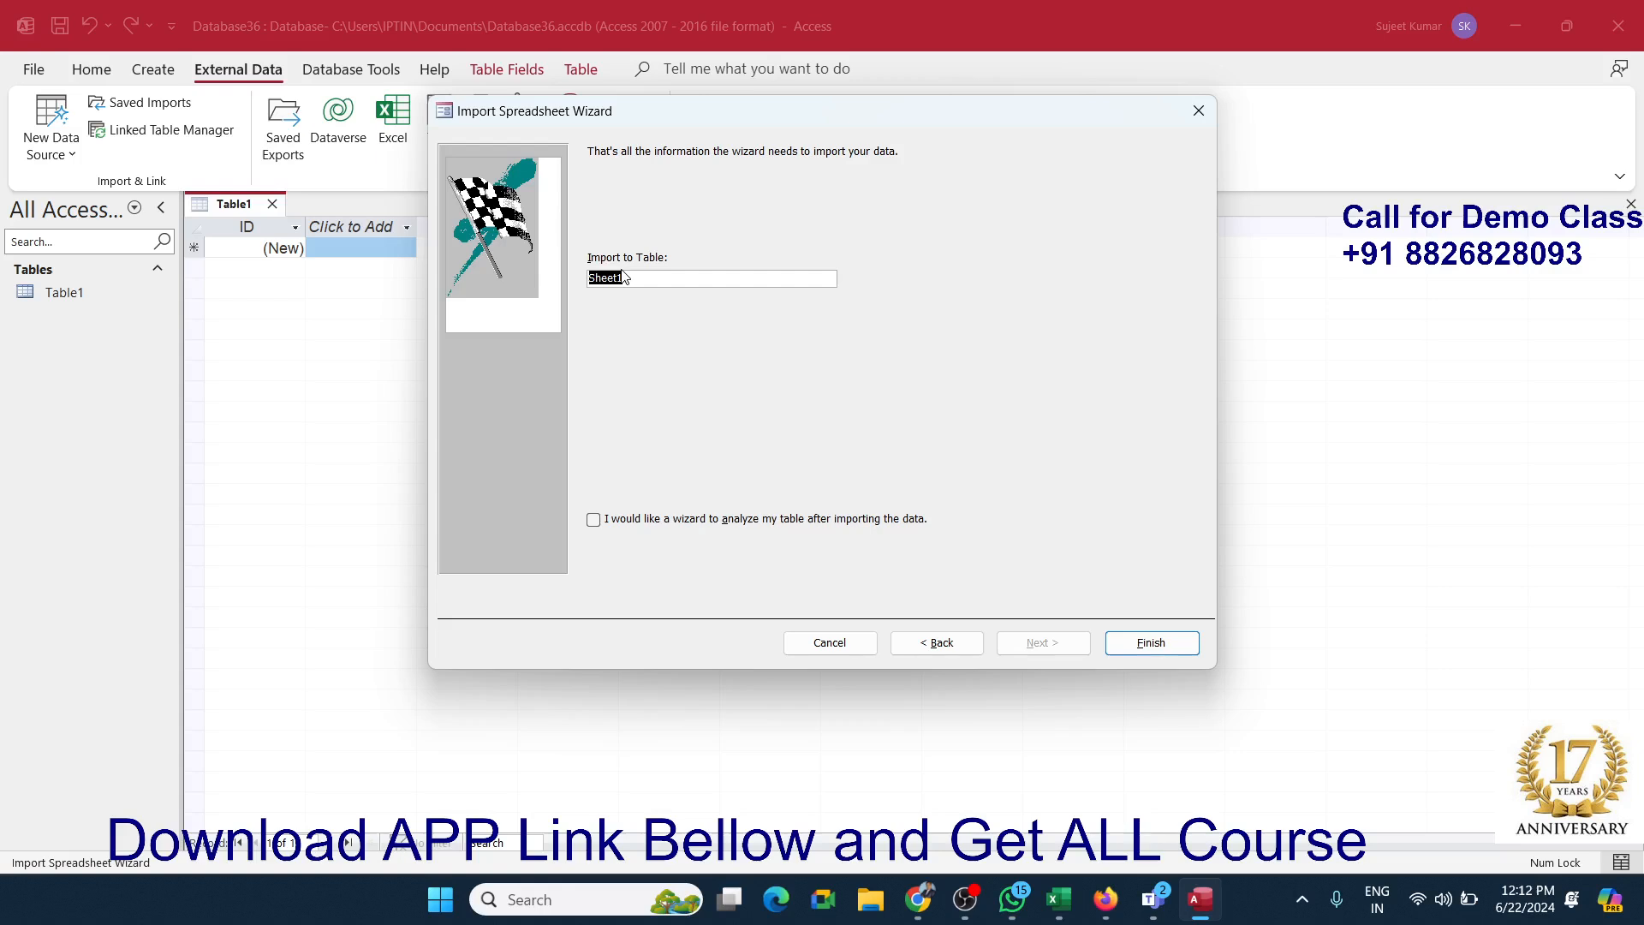
text(DATA)
click(1139, 641)
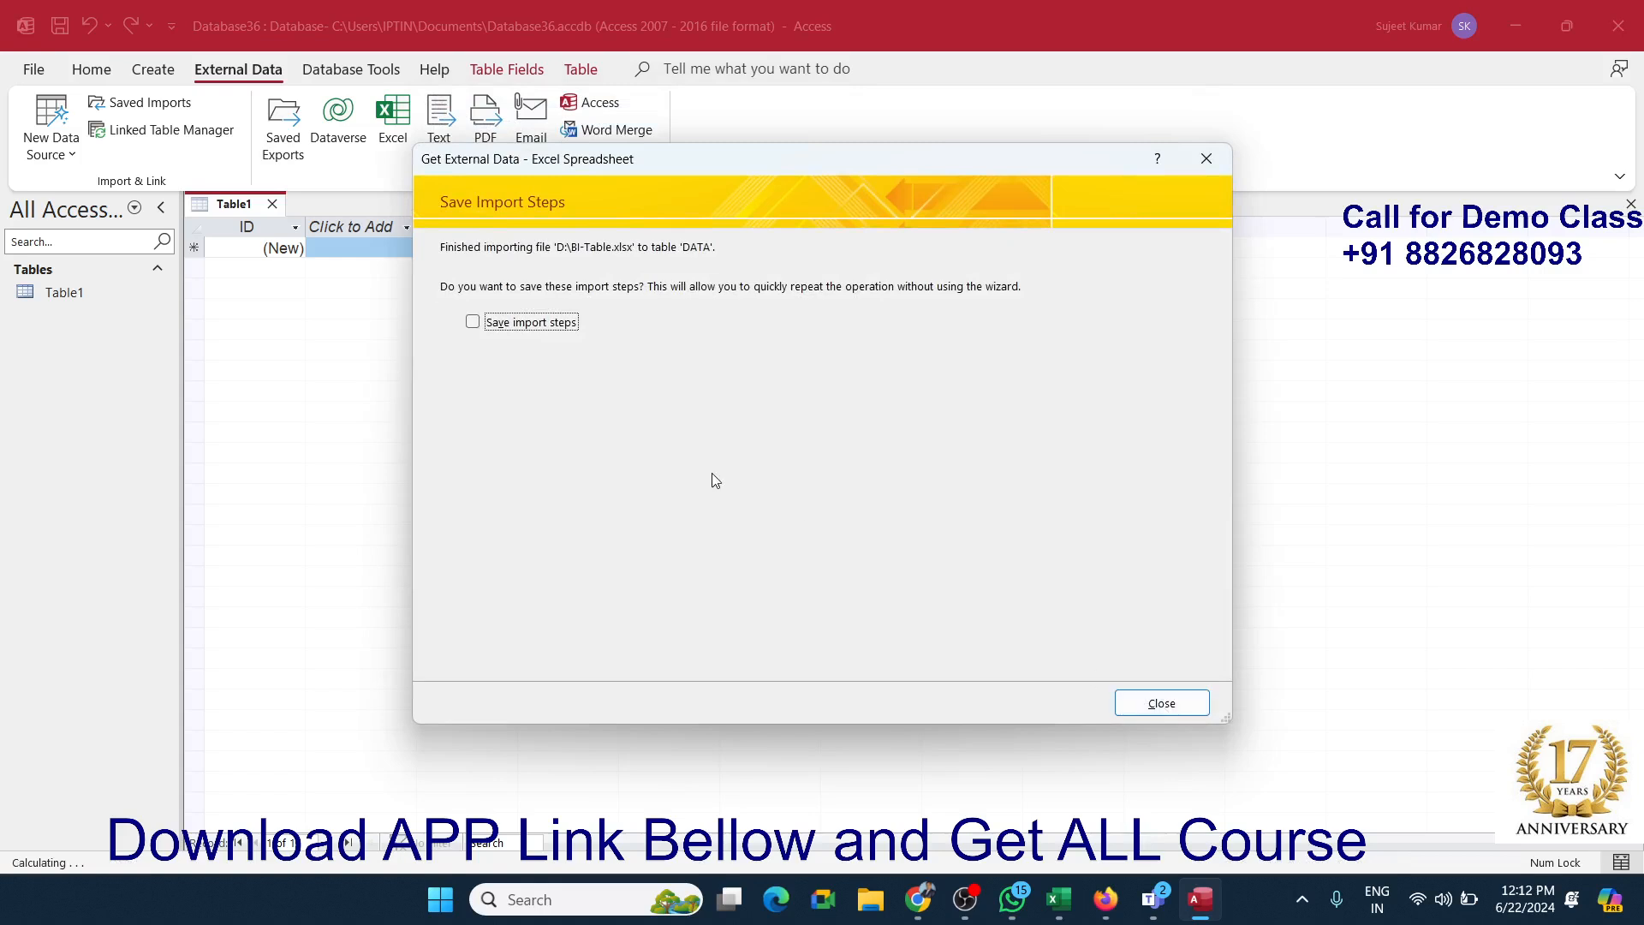
Step: Finish the BI-Table import without saving the import steps
drag(640, 168, 948, 157)
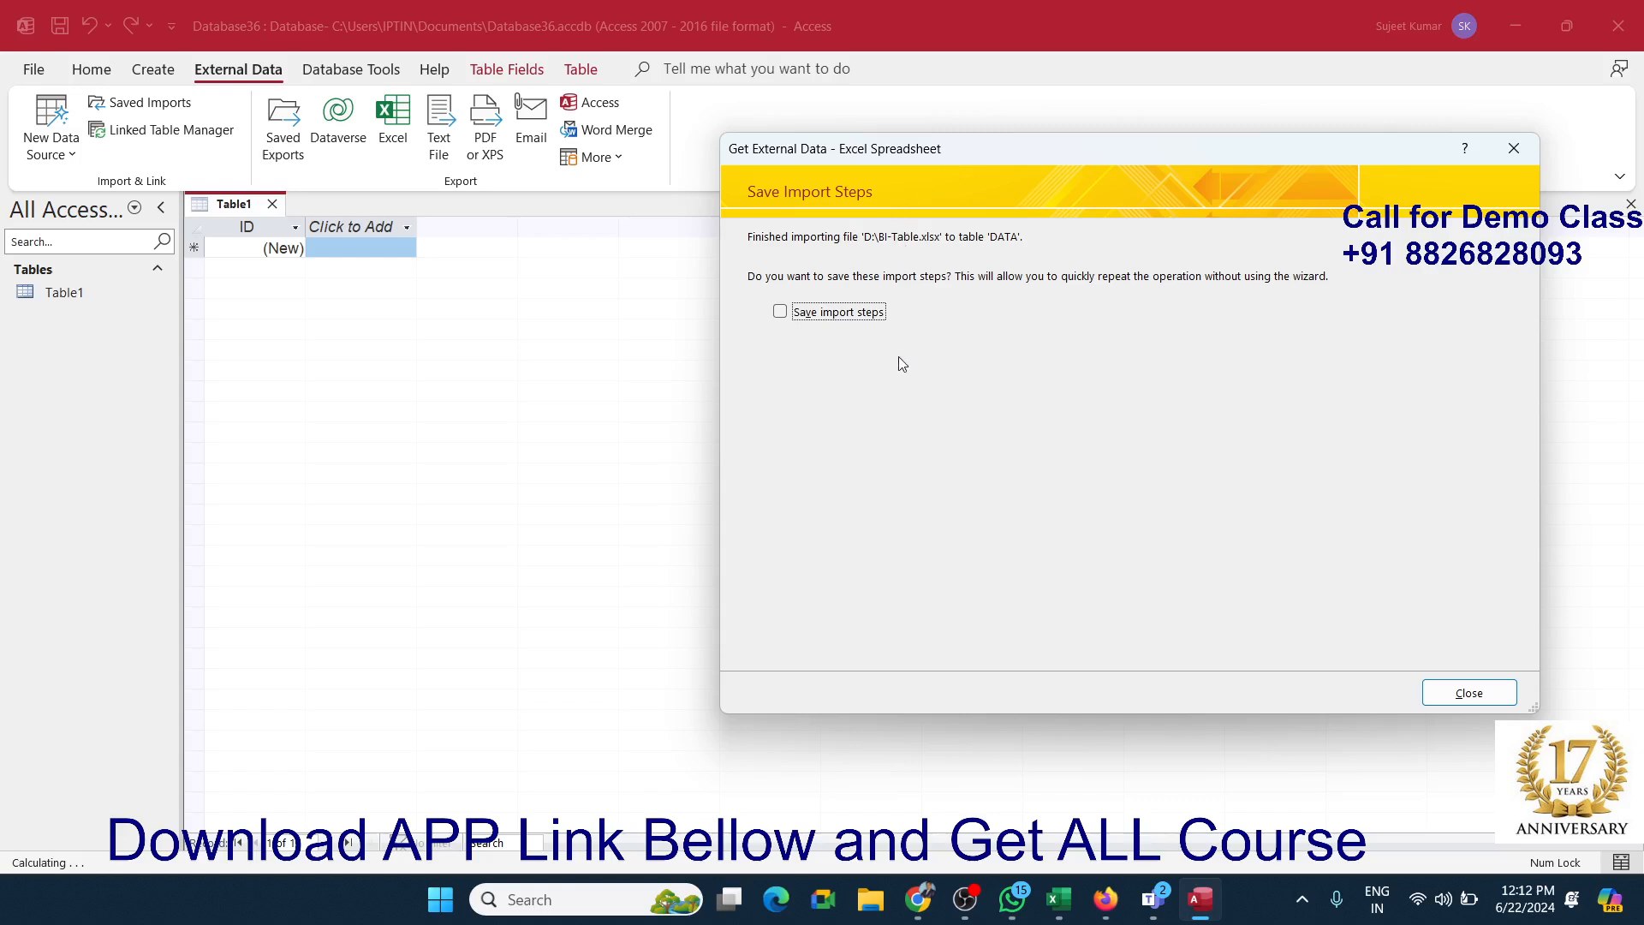
click(780, 314)
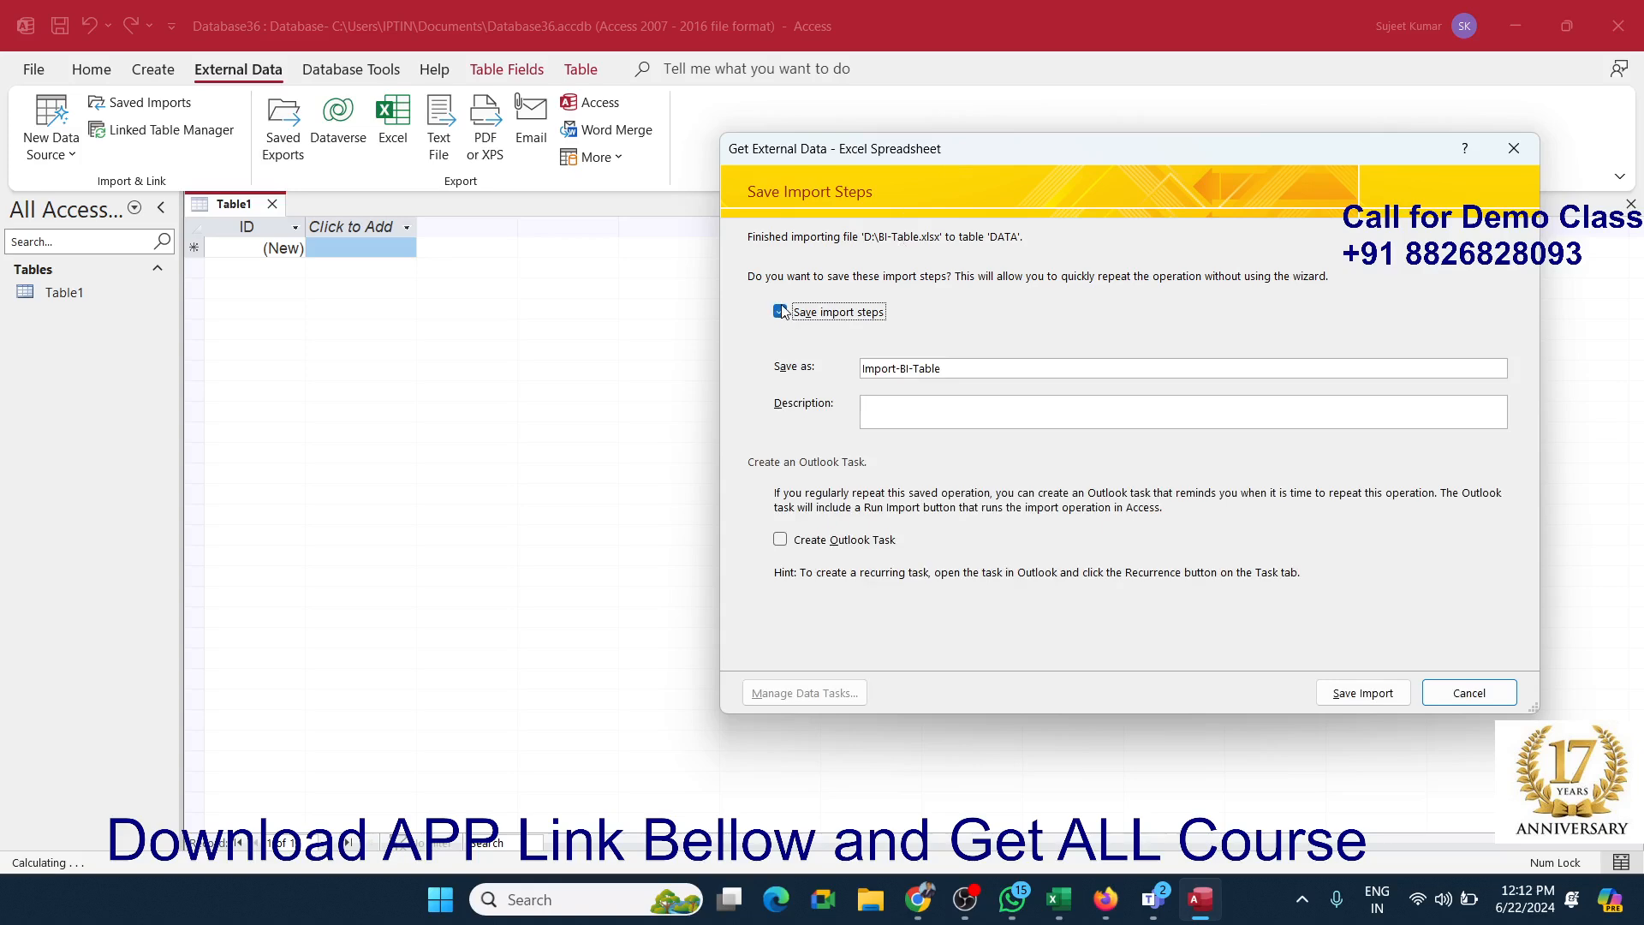
click(780, 311)
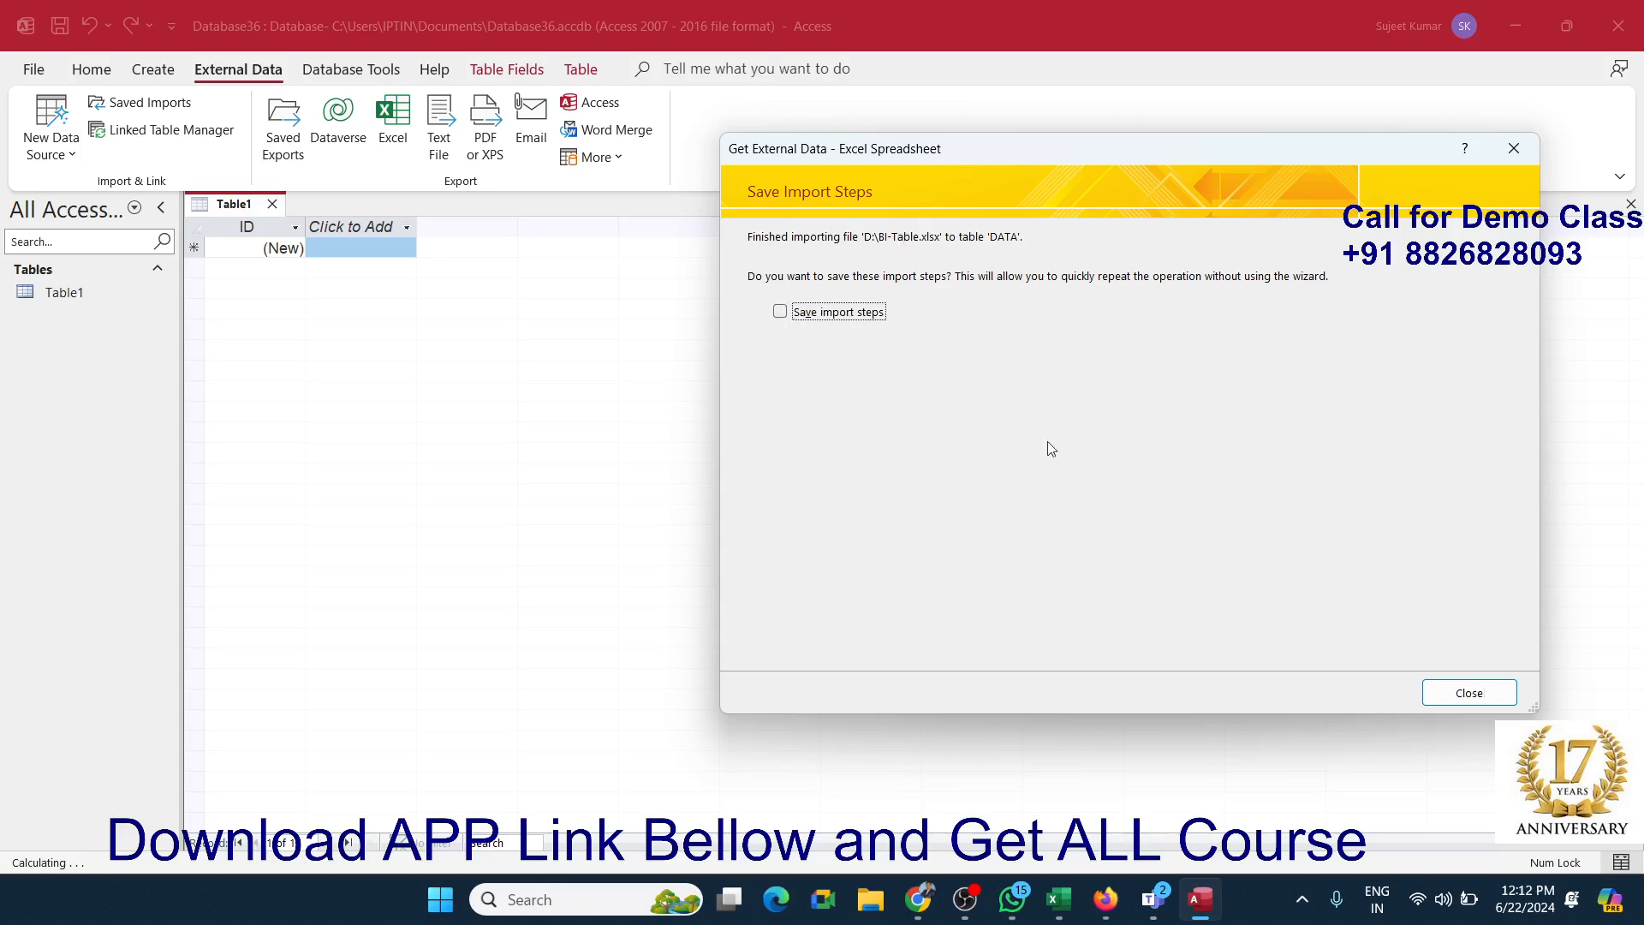
click(1470, 689)
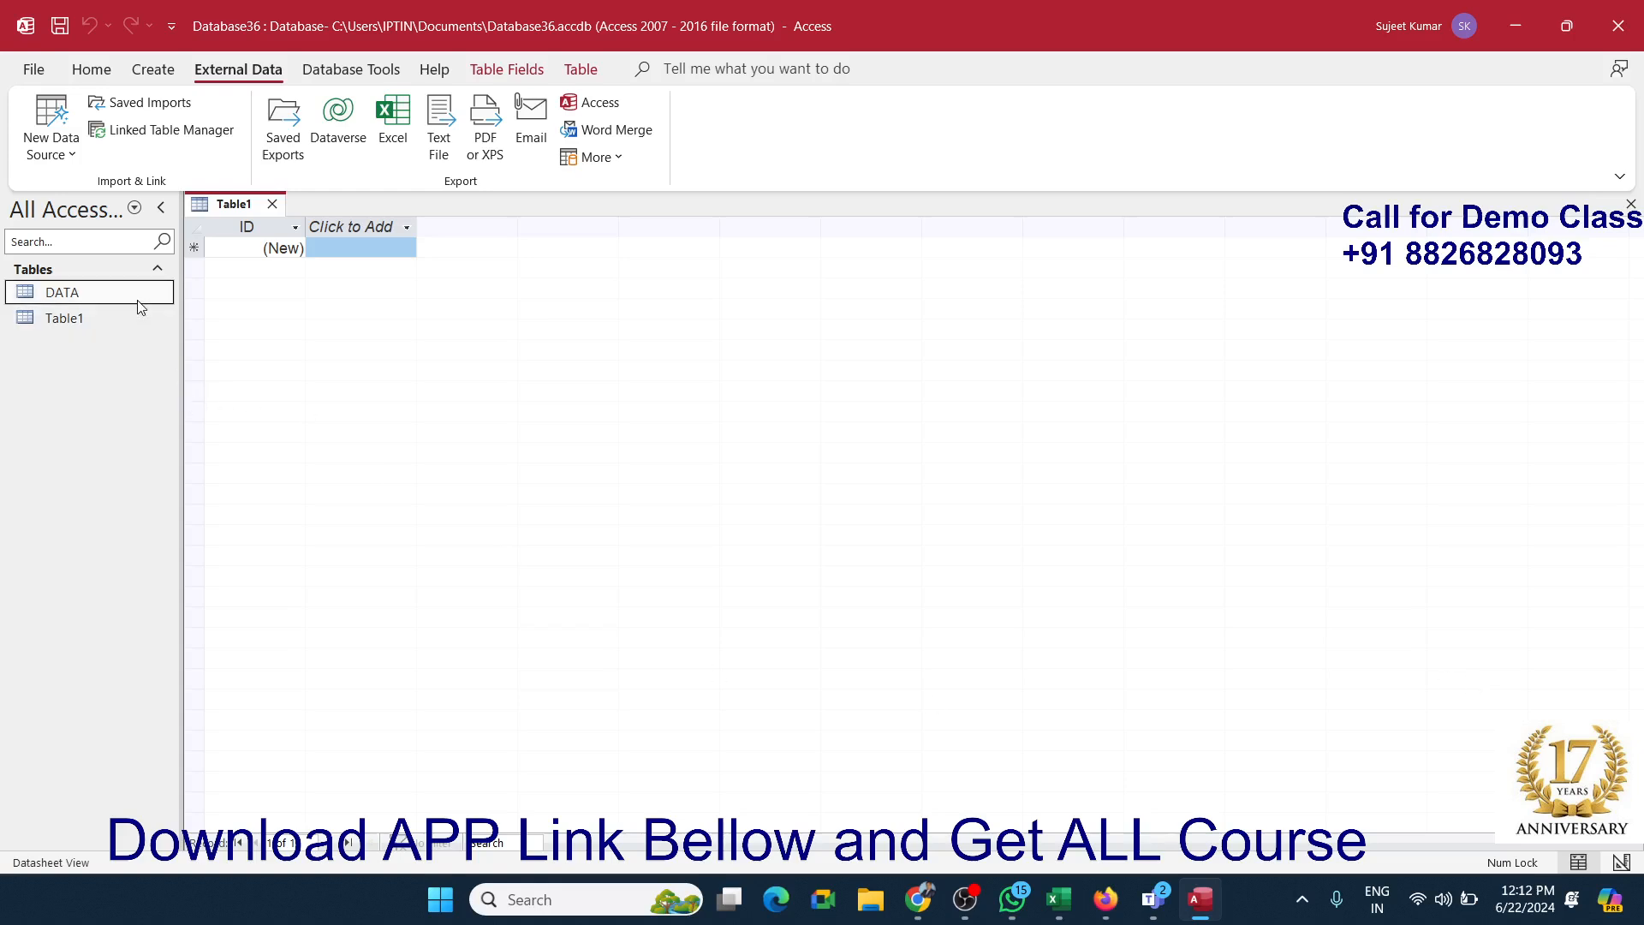
Step: Open the imported DATA table and close the empty Table1
double_click(142, 307)
click(272, 206)
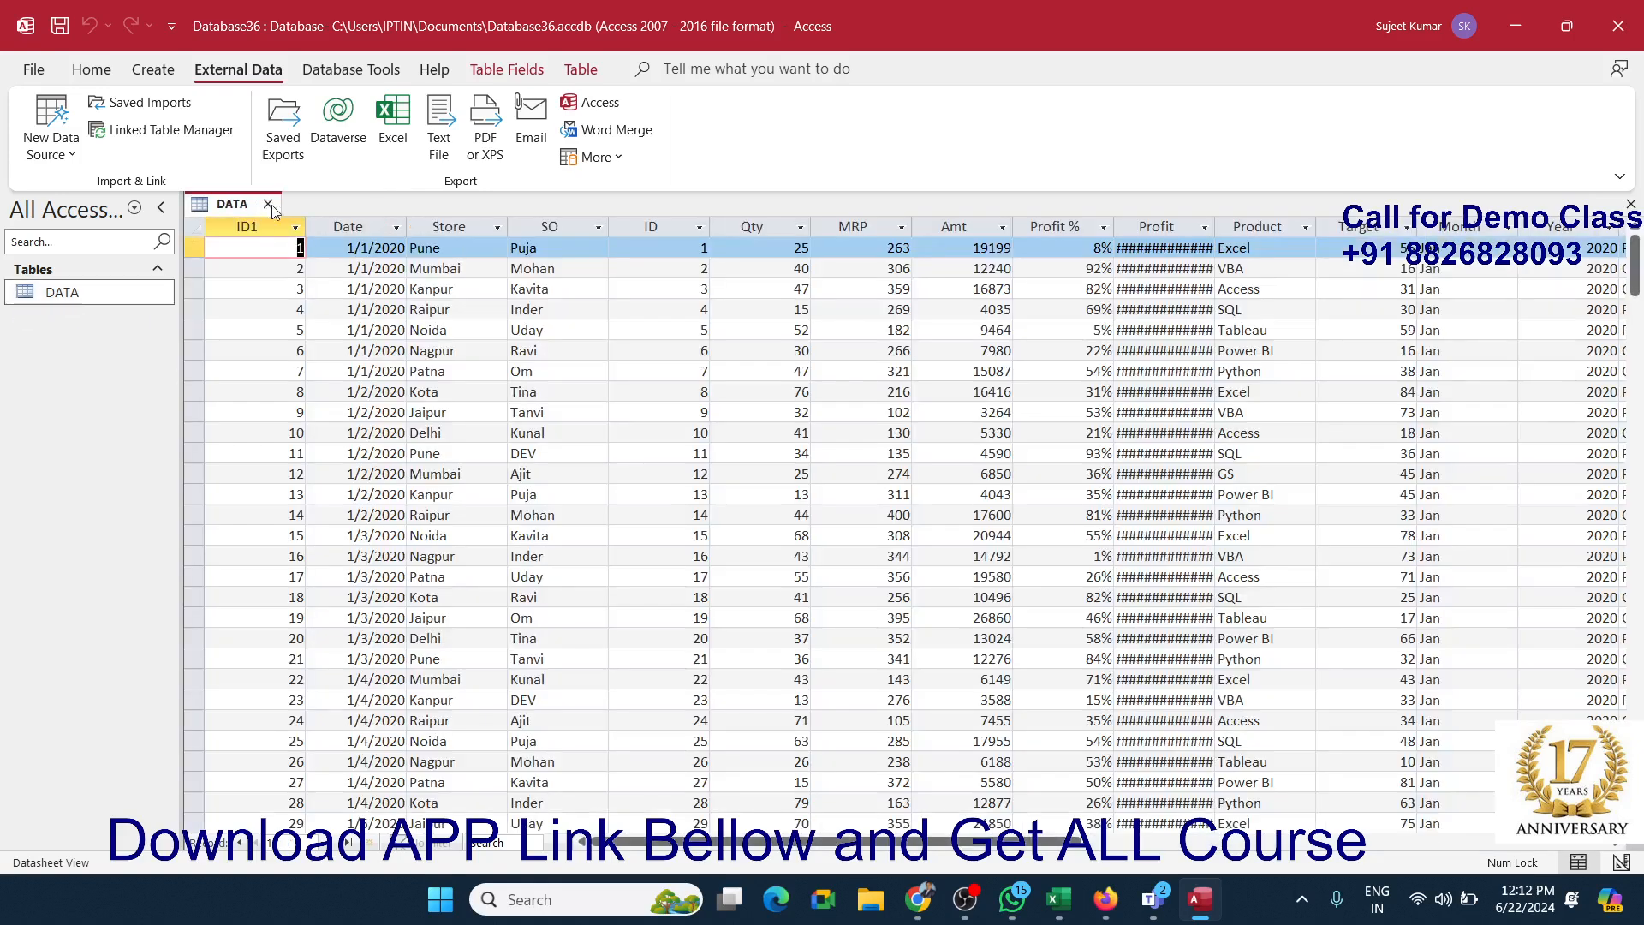
Step: Create a new query in design view with the DATA table and enlarge its field list to show every field
click(153, 70)
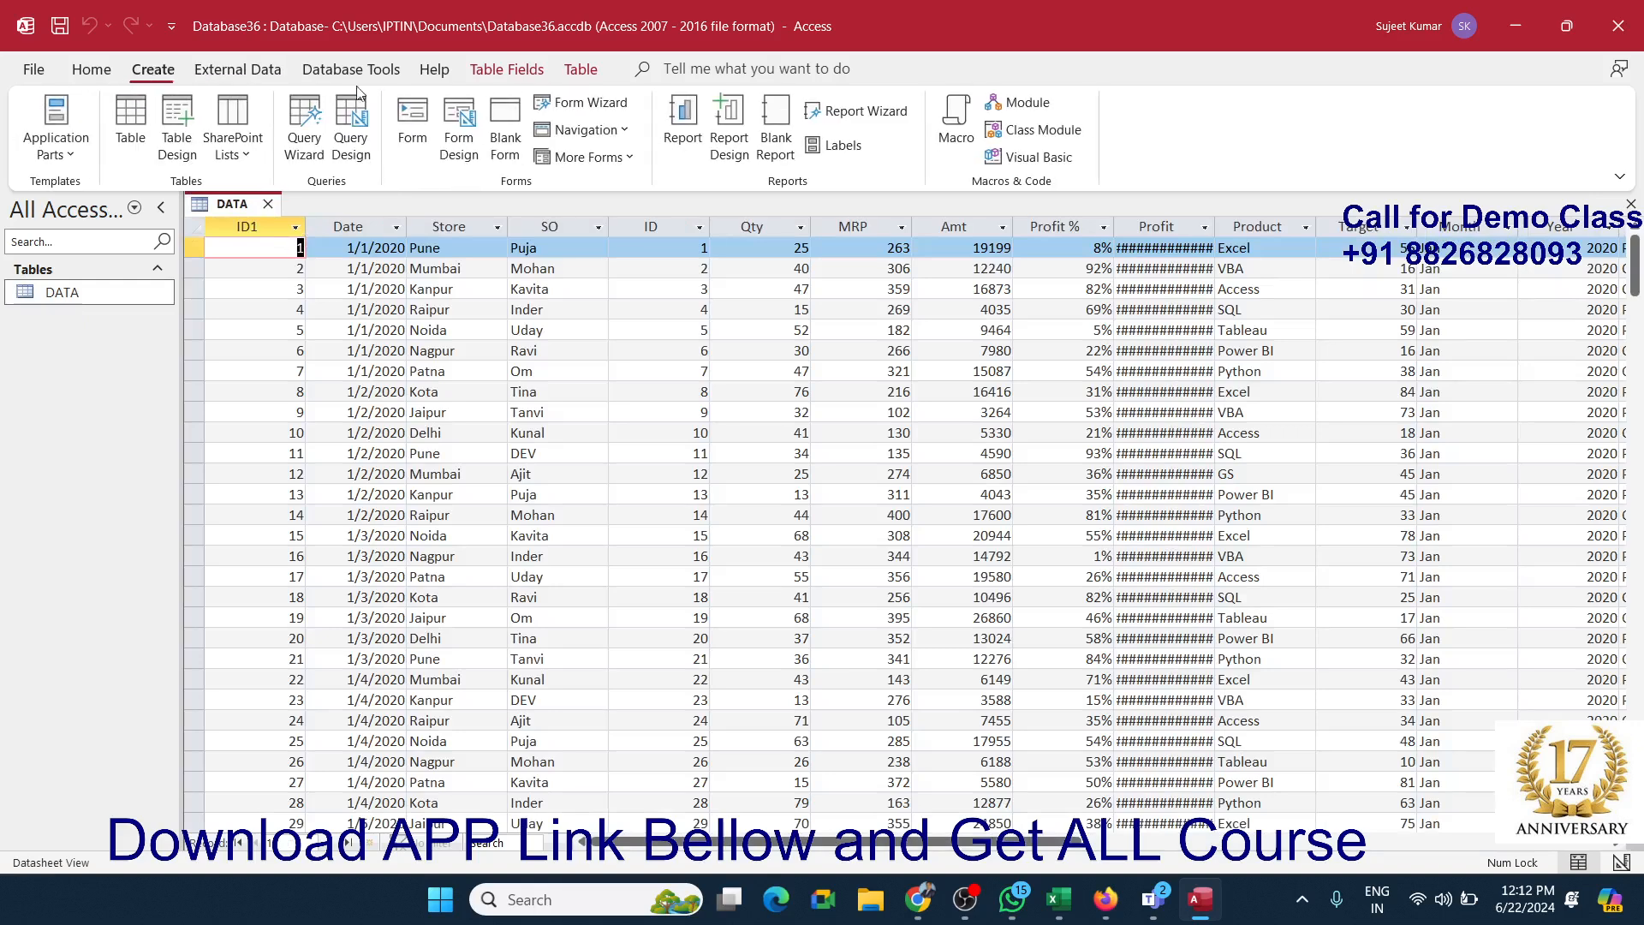
click(317, 160)
click(1028, 224)
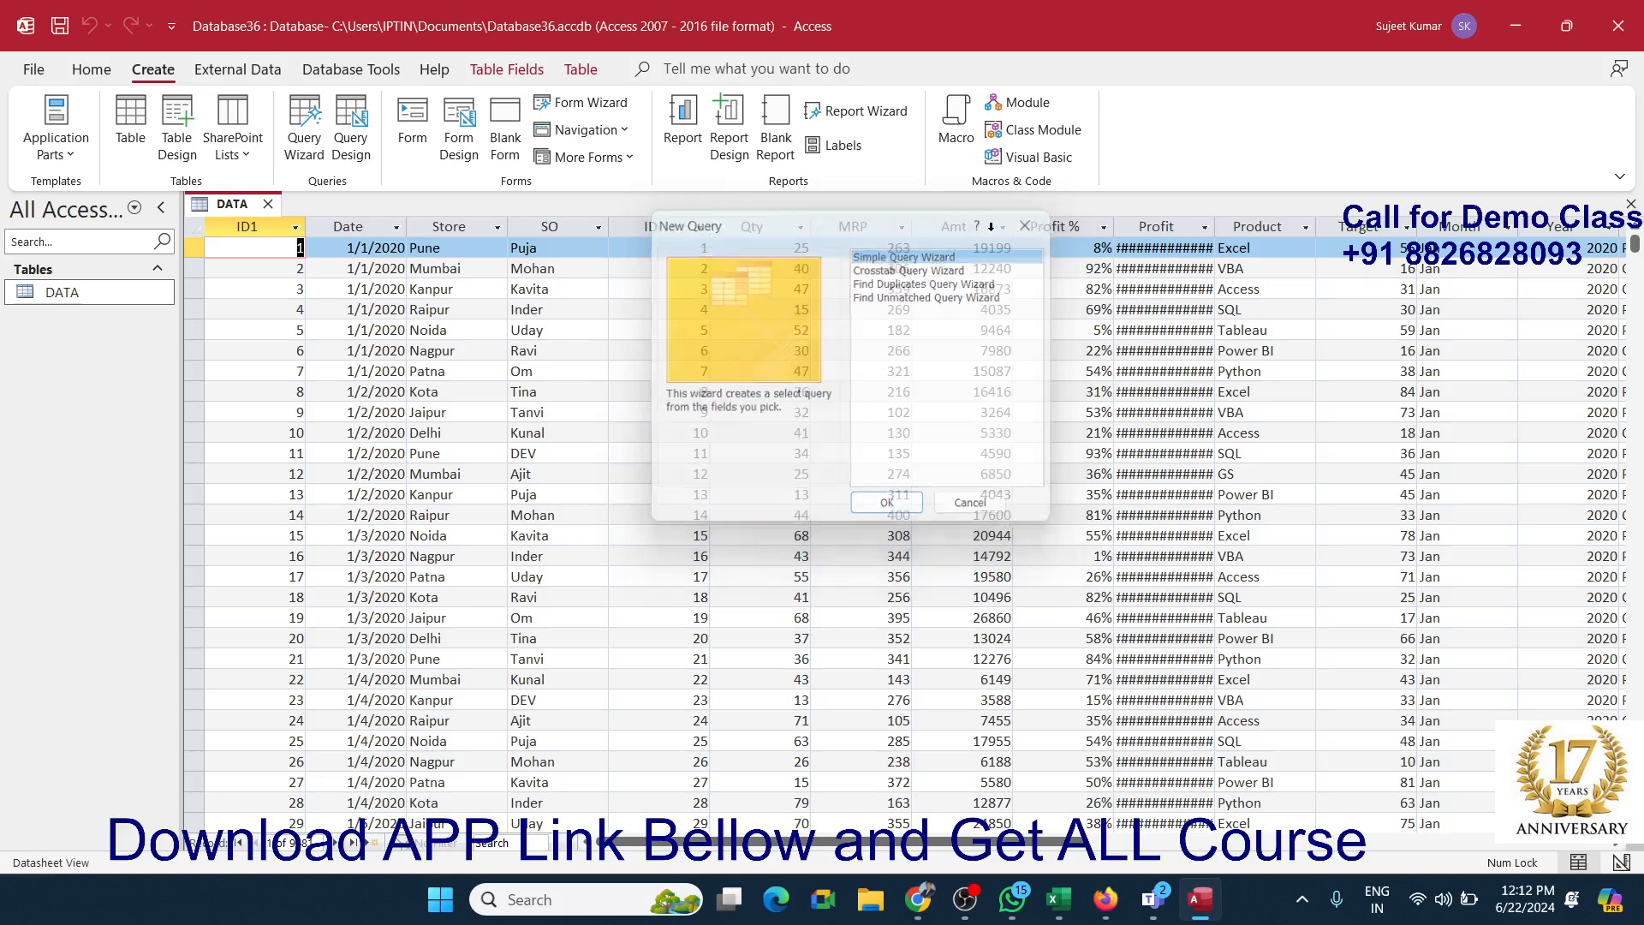
click(351, 158)
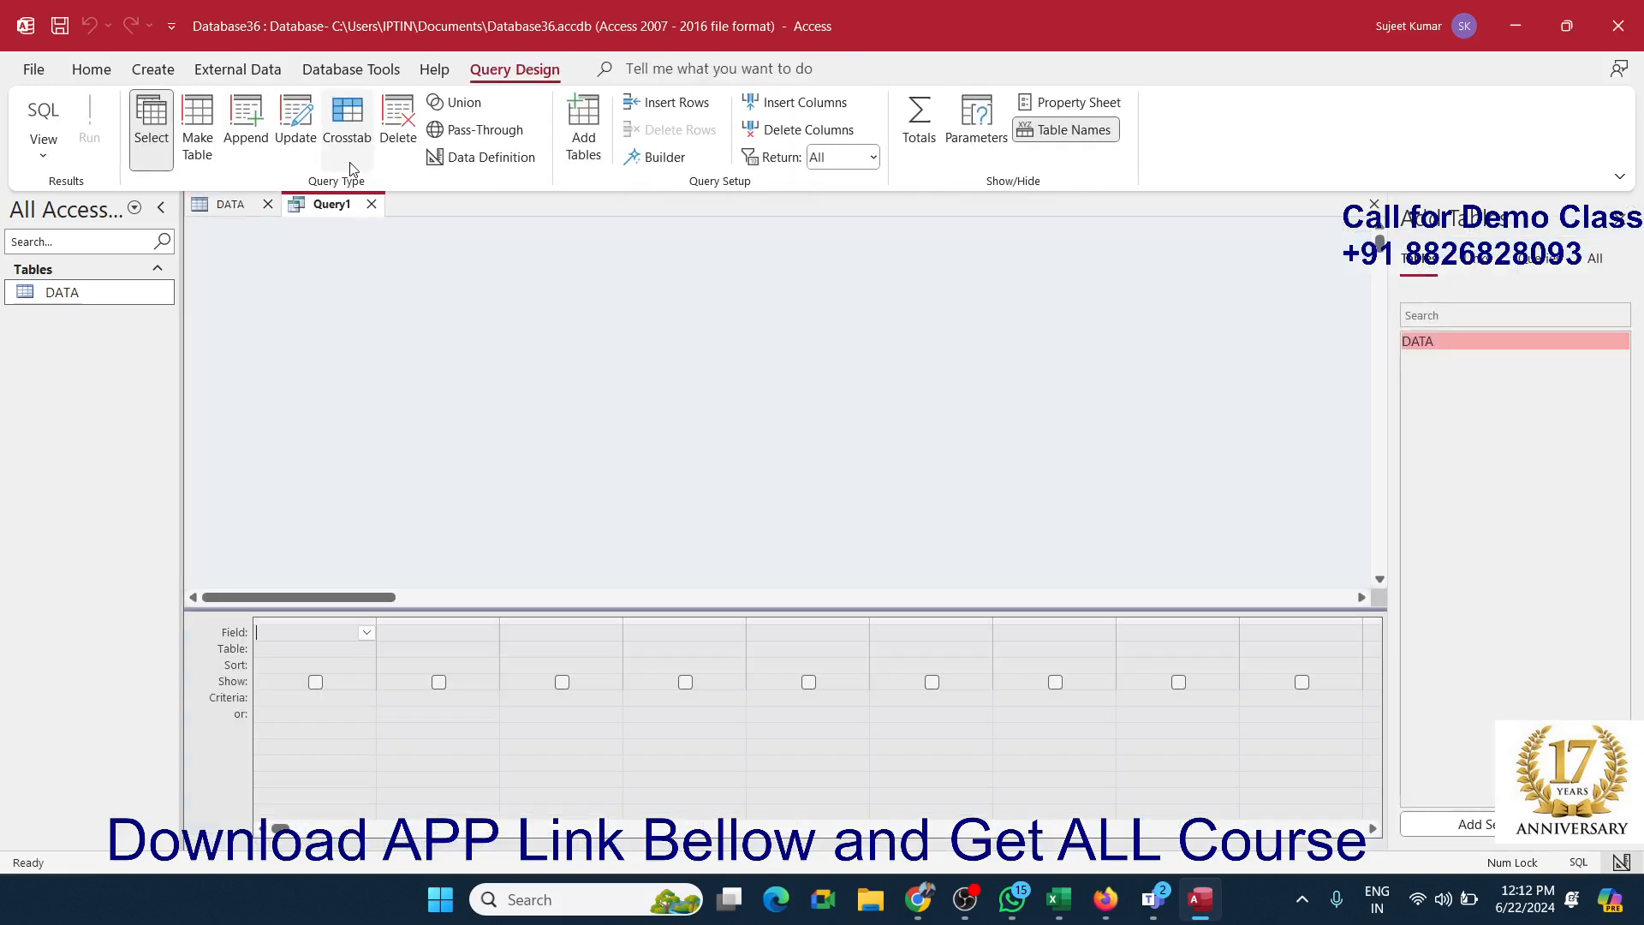
drag(1461, 349, 566, 244)
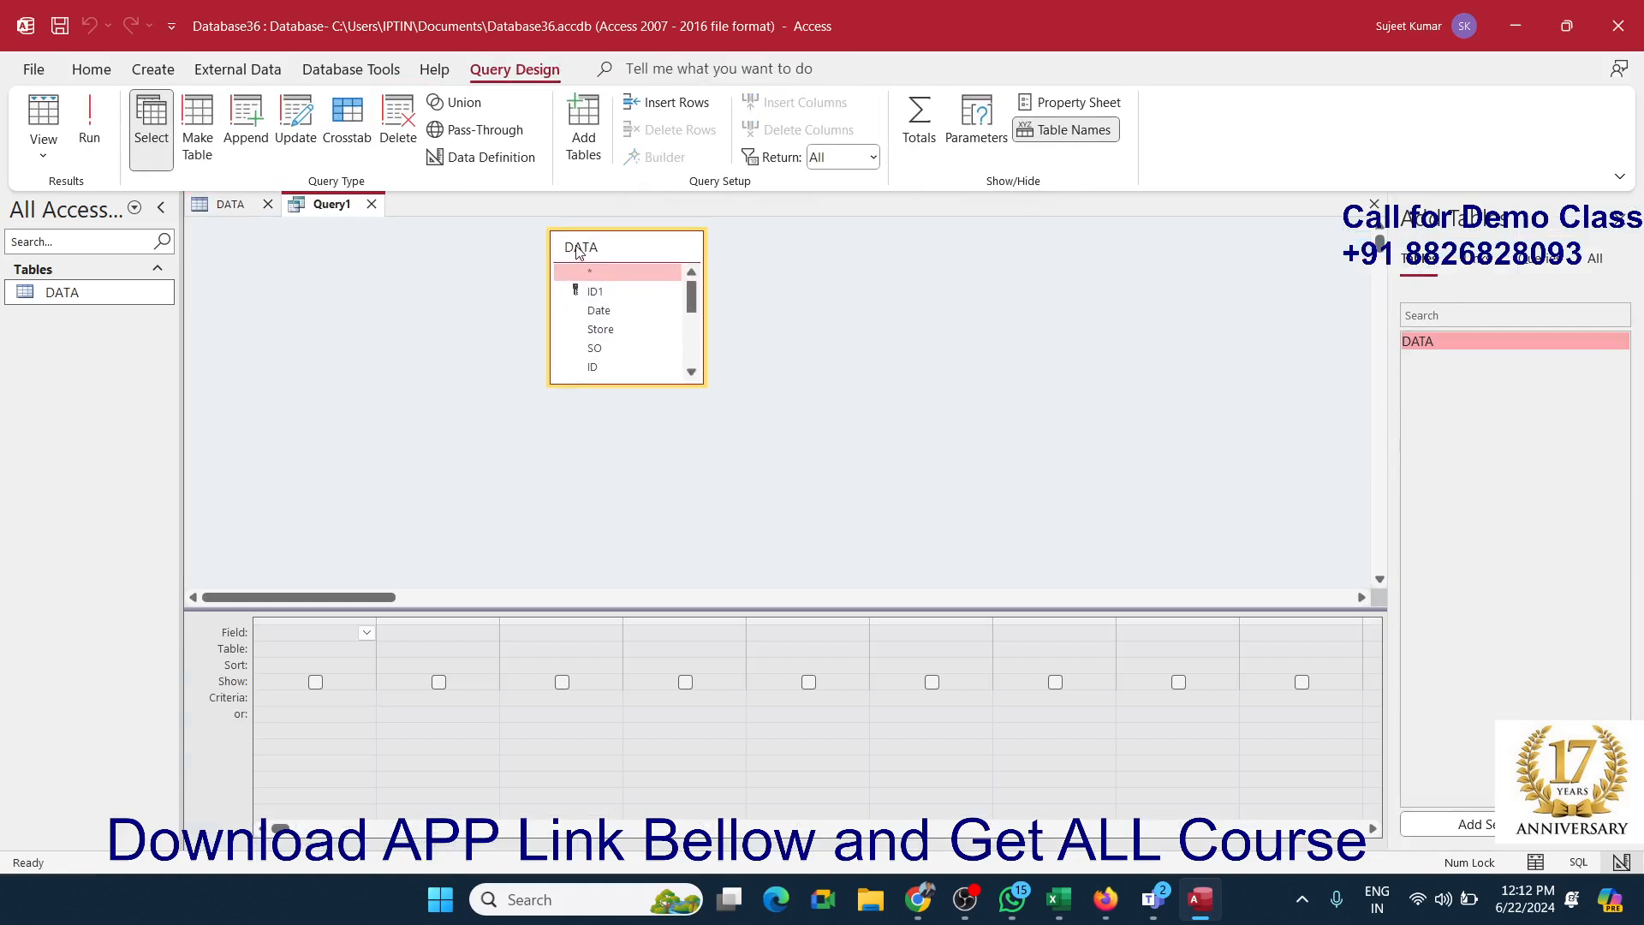
drag(700, 375, 939, 563)
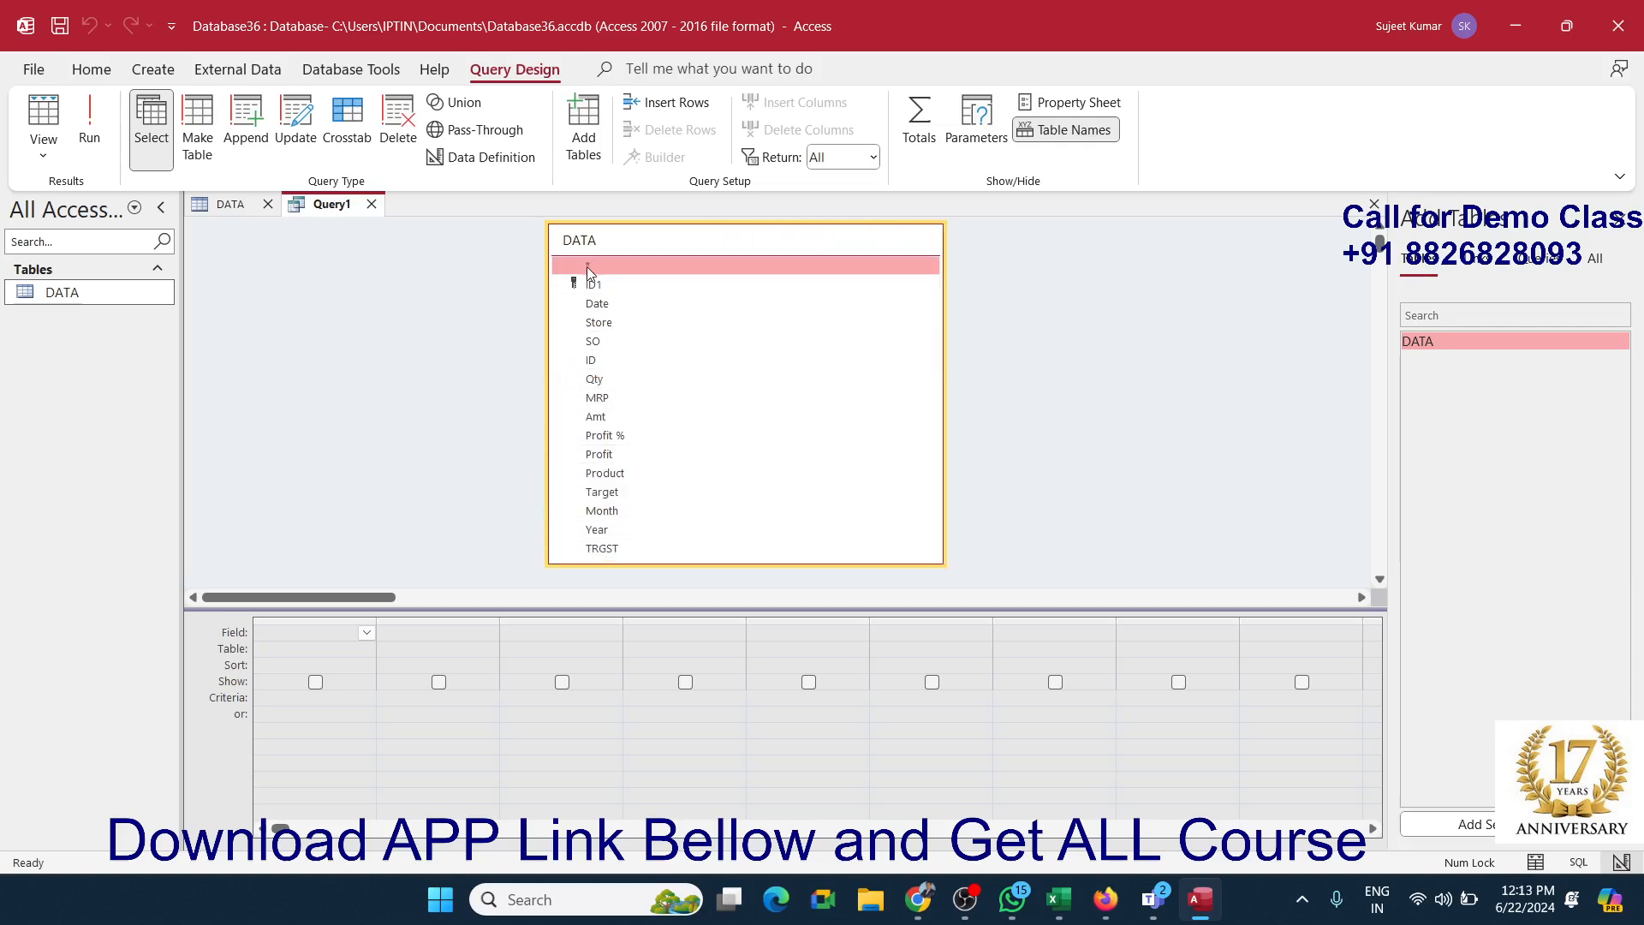
click(599, 285)
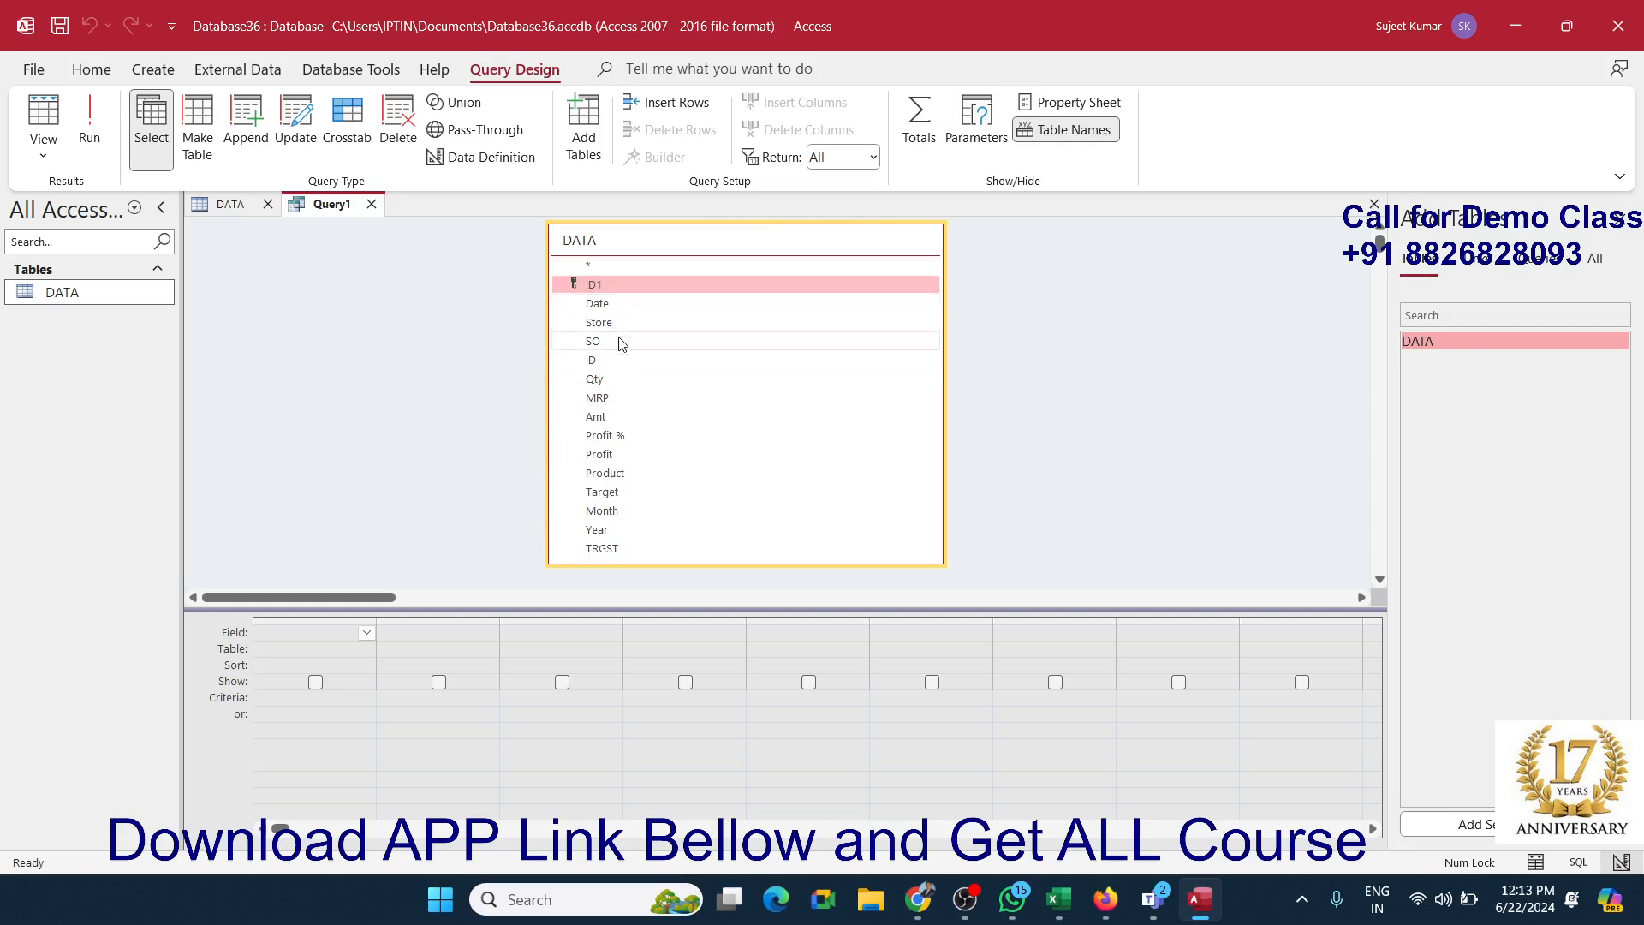
drag(623, 358, 628, 494)
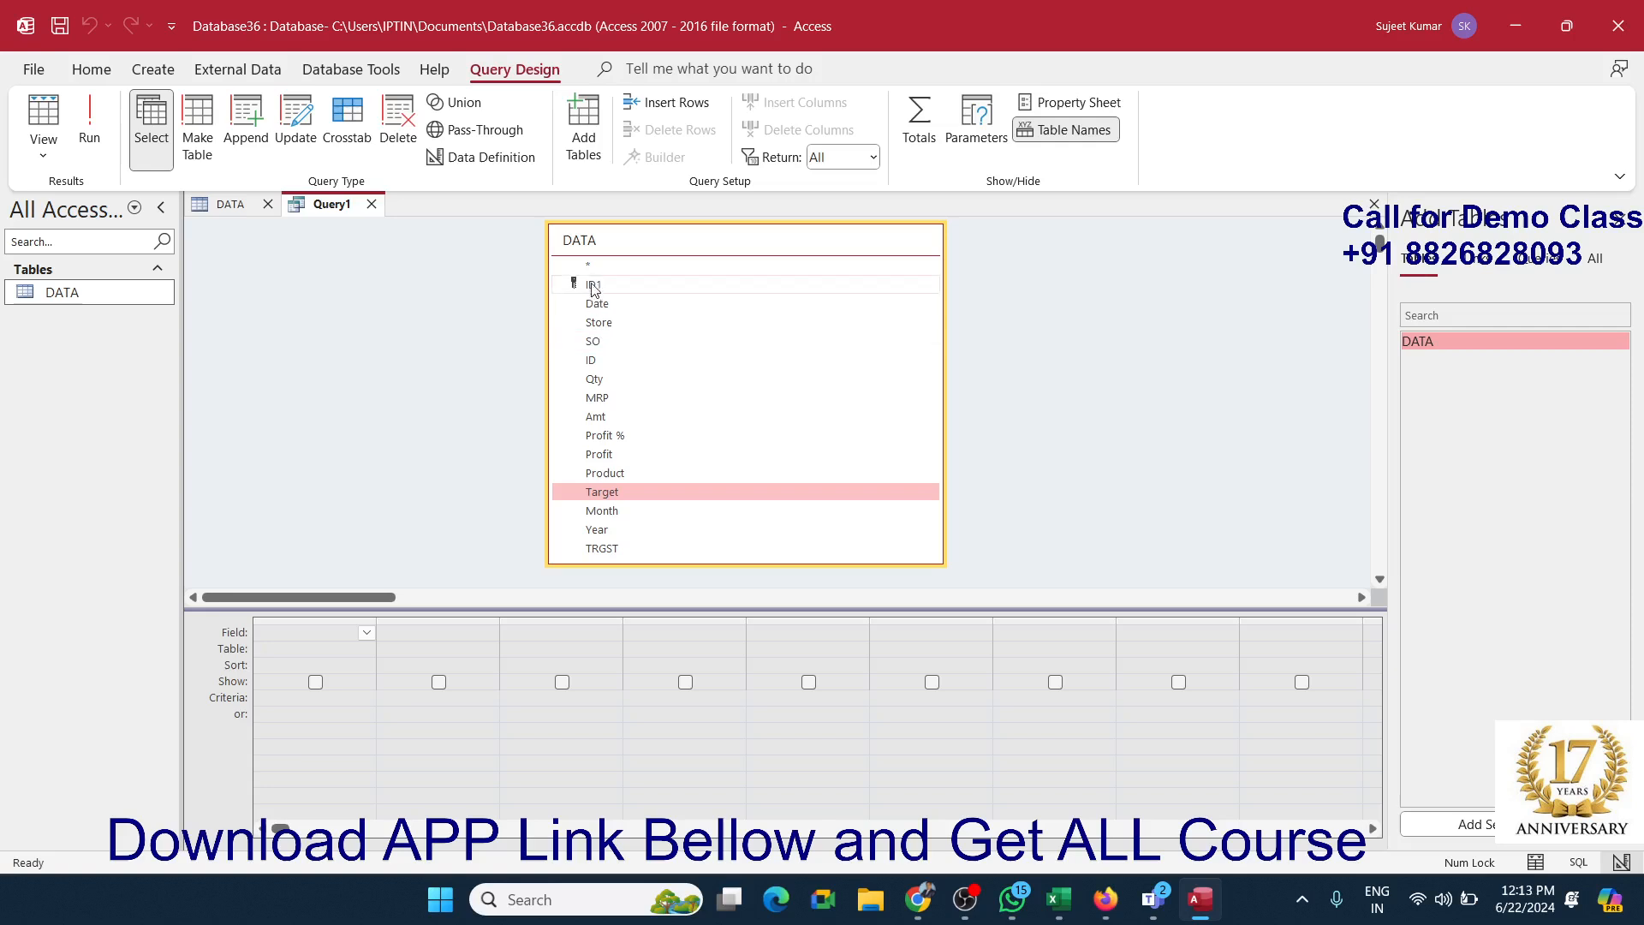
click(622, 531)
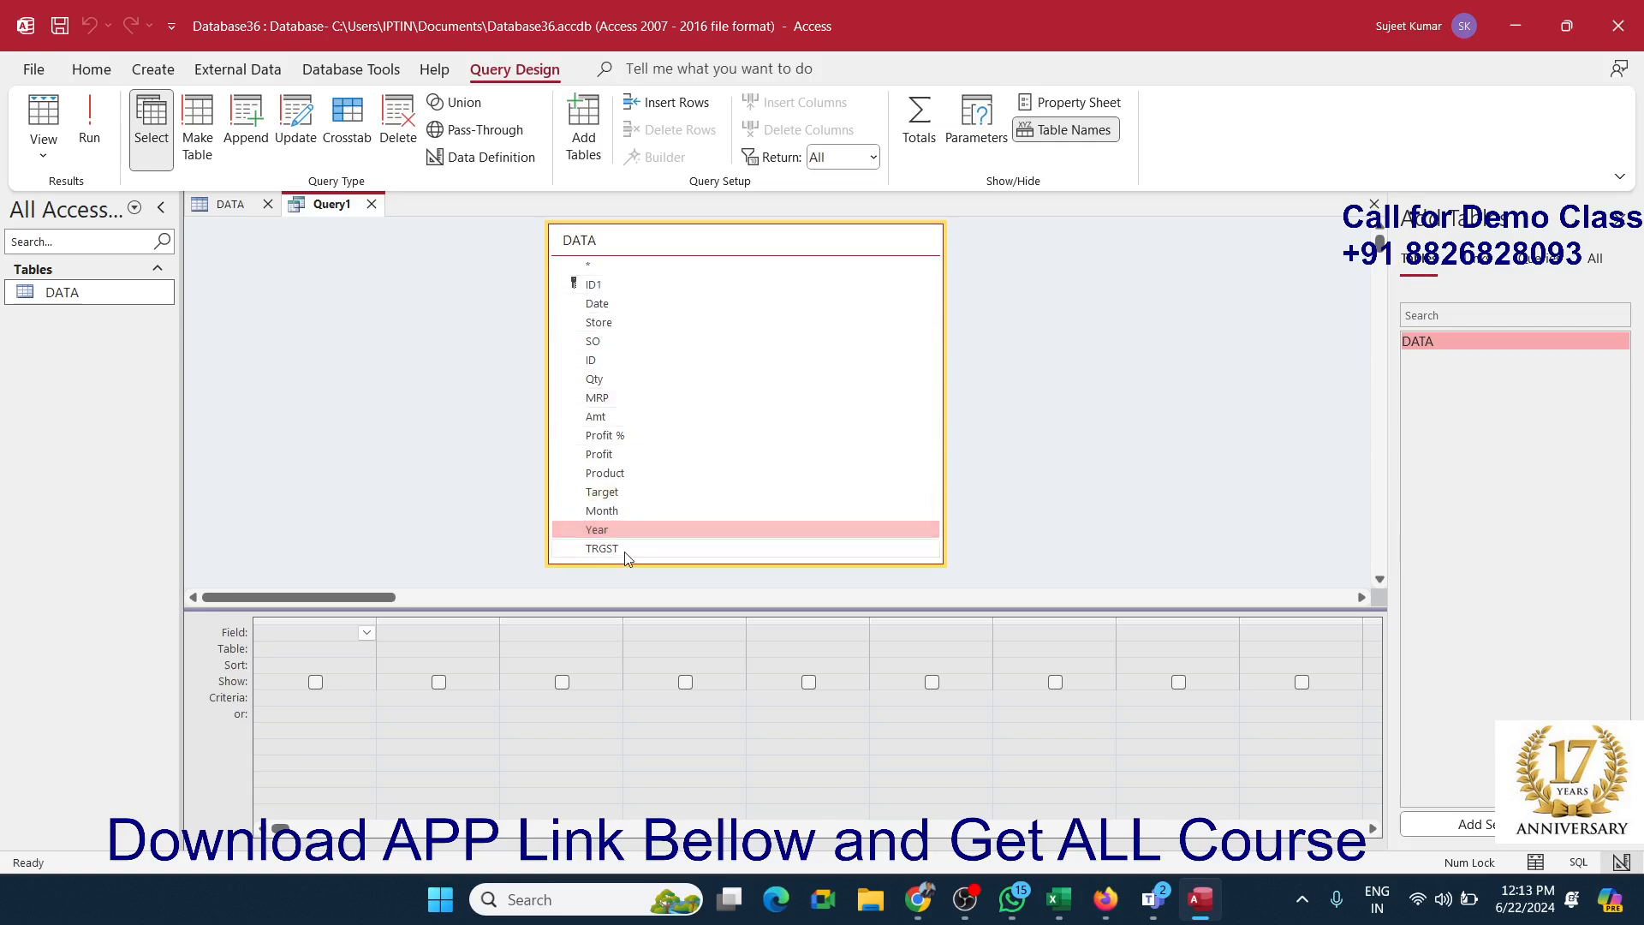